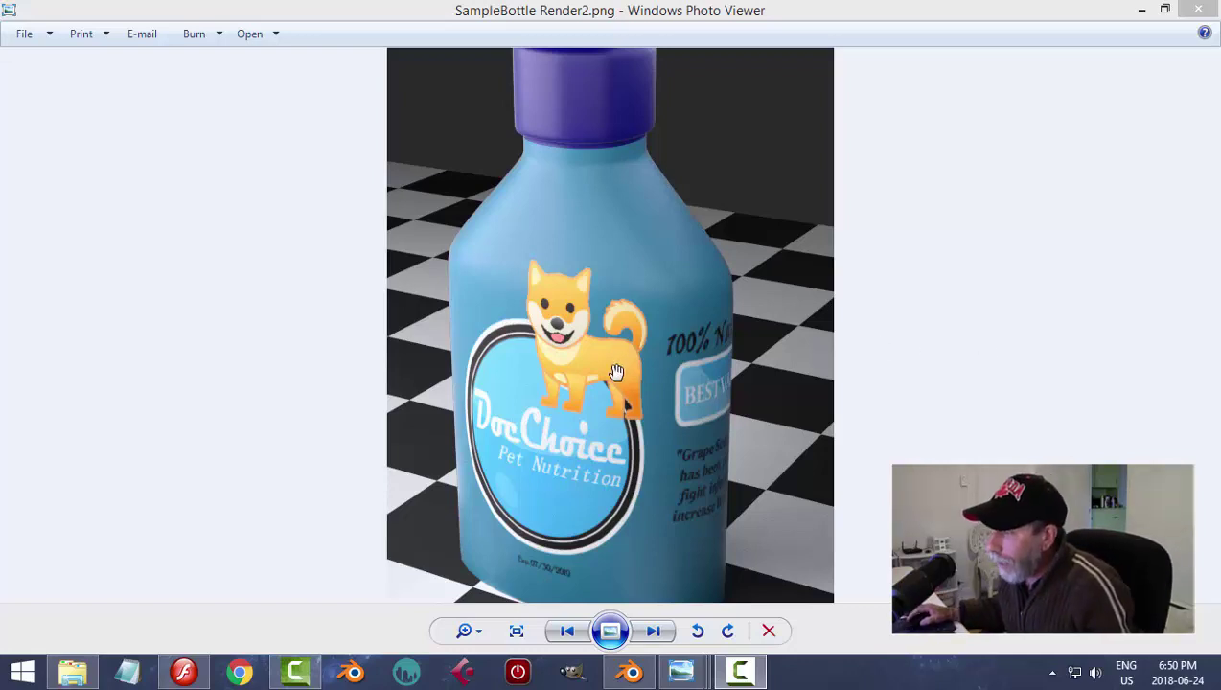
View the example bottle renders "bottle with decals.png" and "soda bottle 2.png"
mouse_move(682, 671)
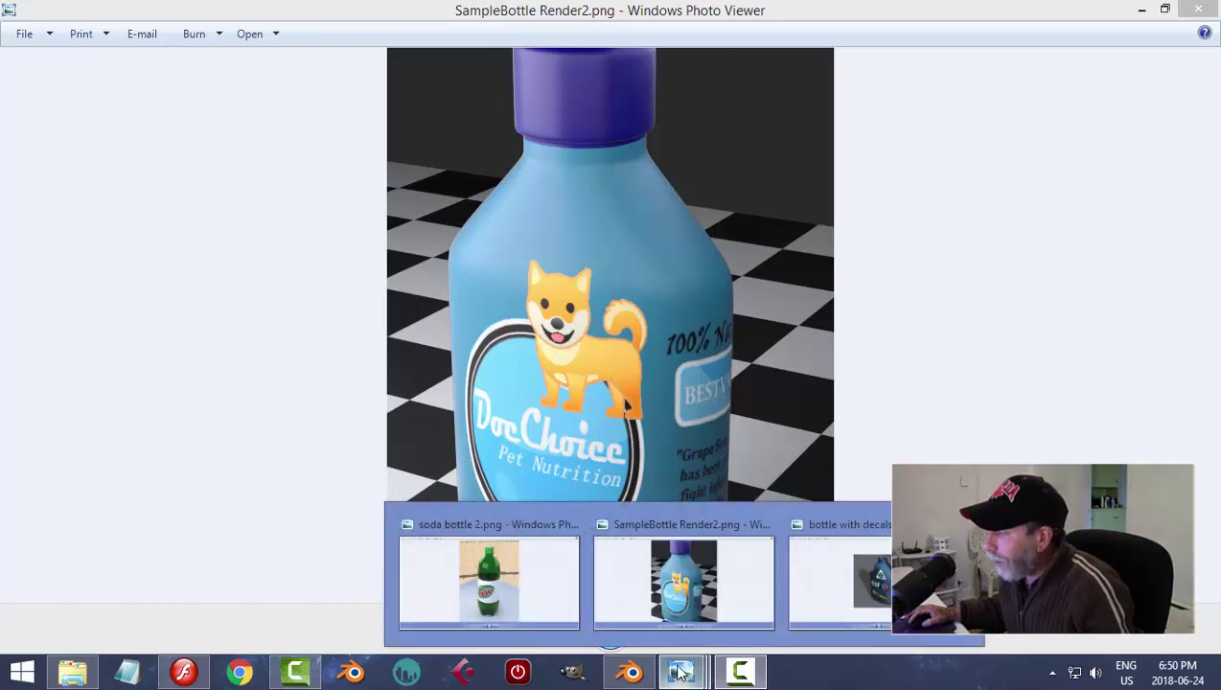
click(834, 589)
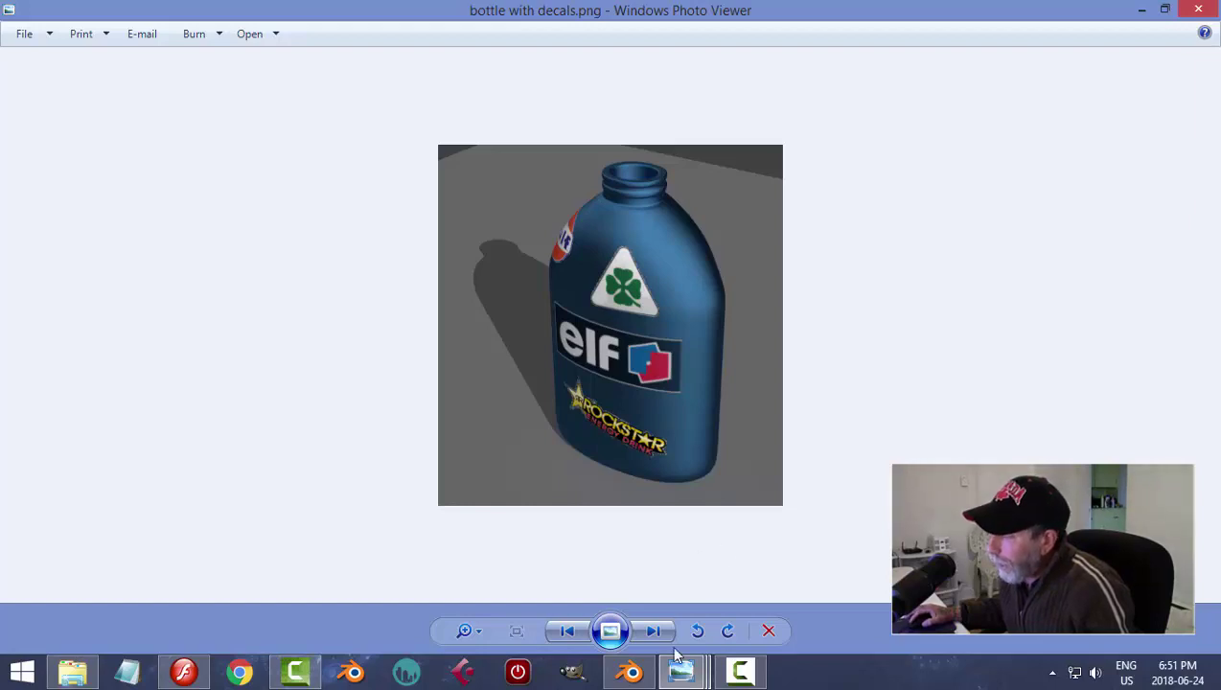
mouse_move(679, 669)
click(470, 567)
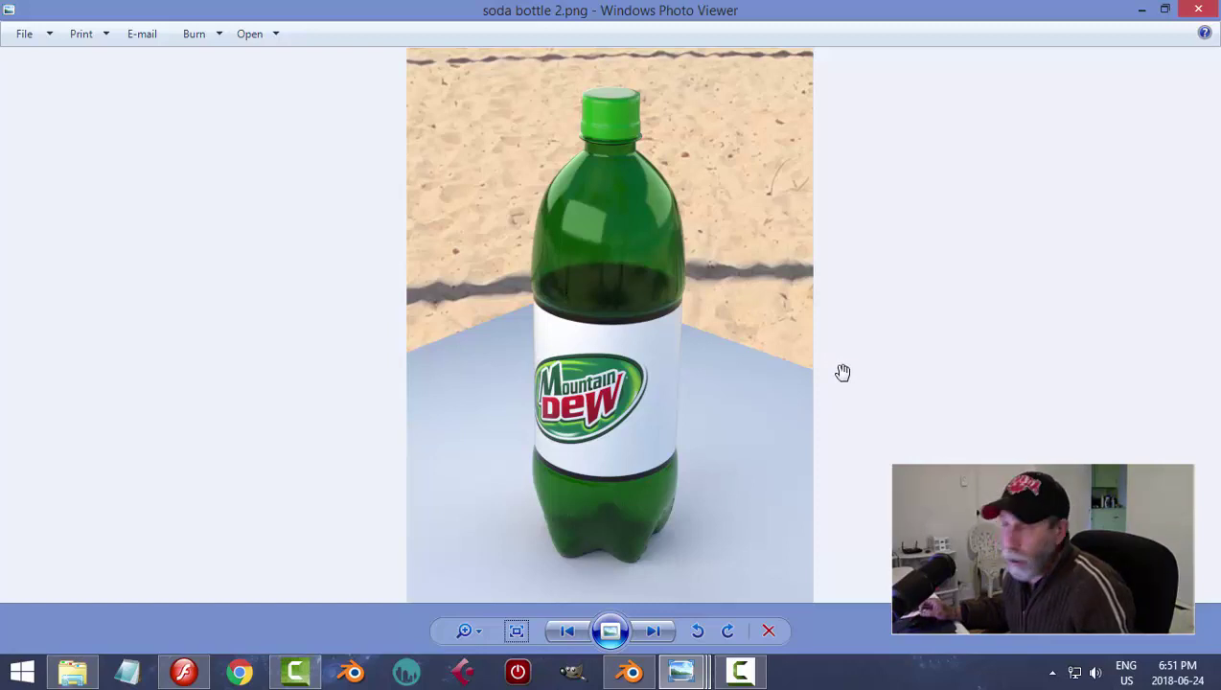
Switch to Blender and start the Screencast Keys display
click(629, 671)
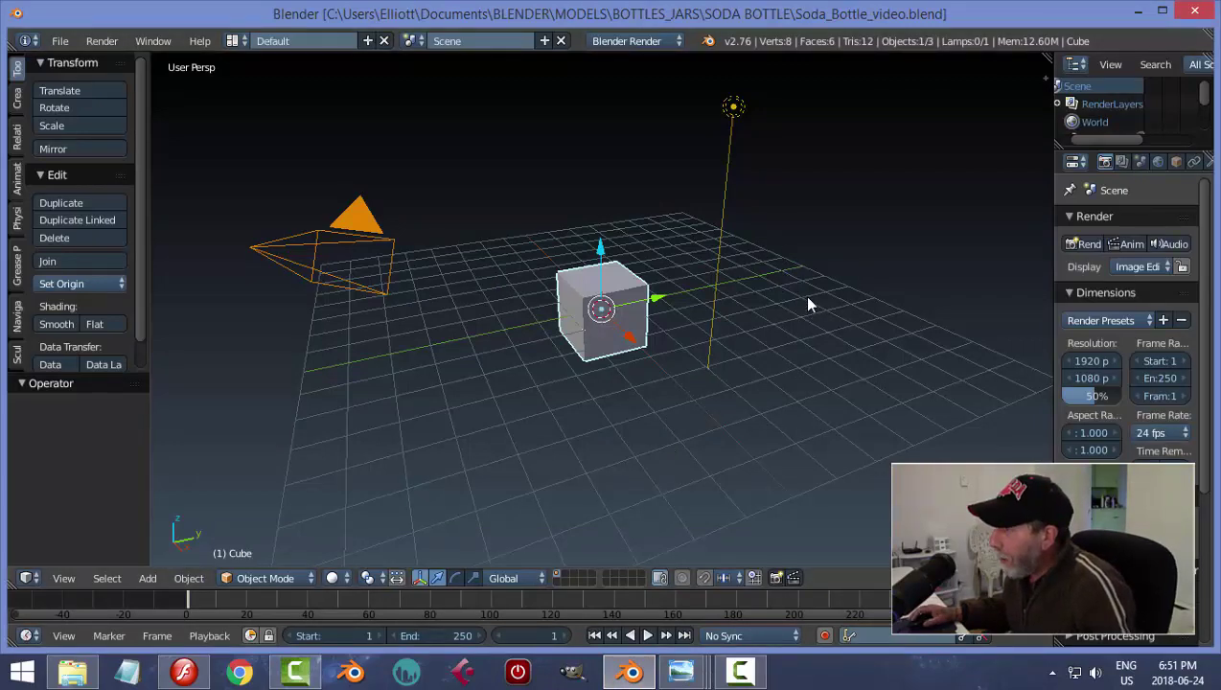
key(n)
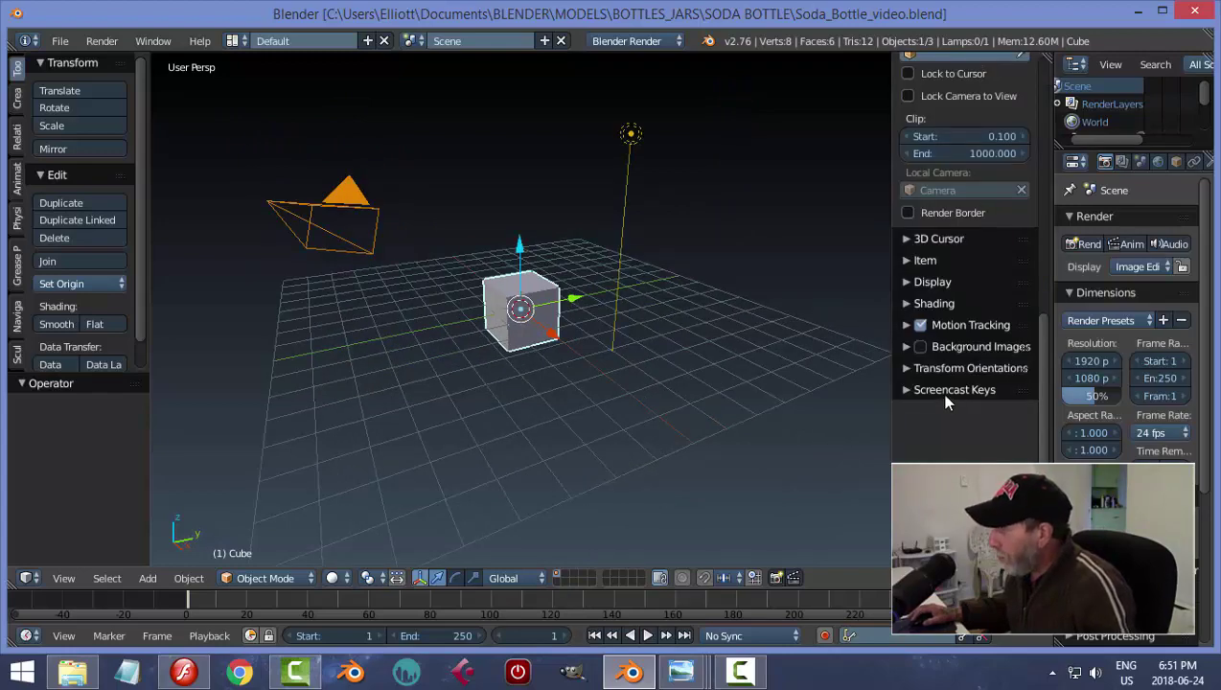
click(903, 390)
click(927, 419)
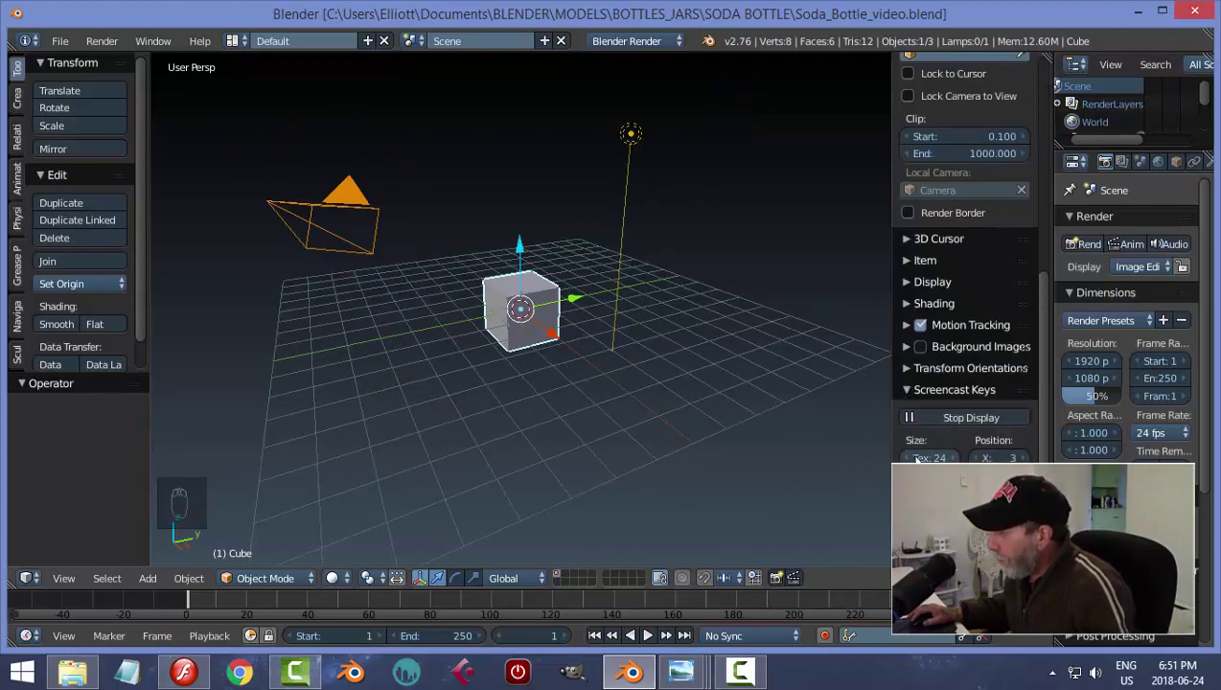
click(902, 388)
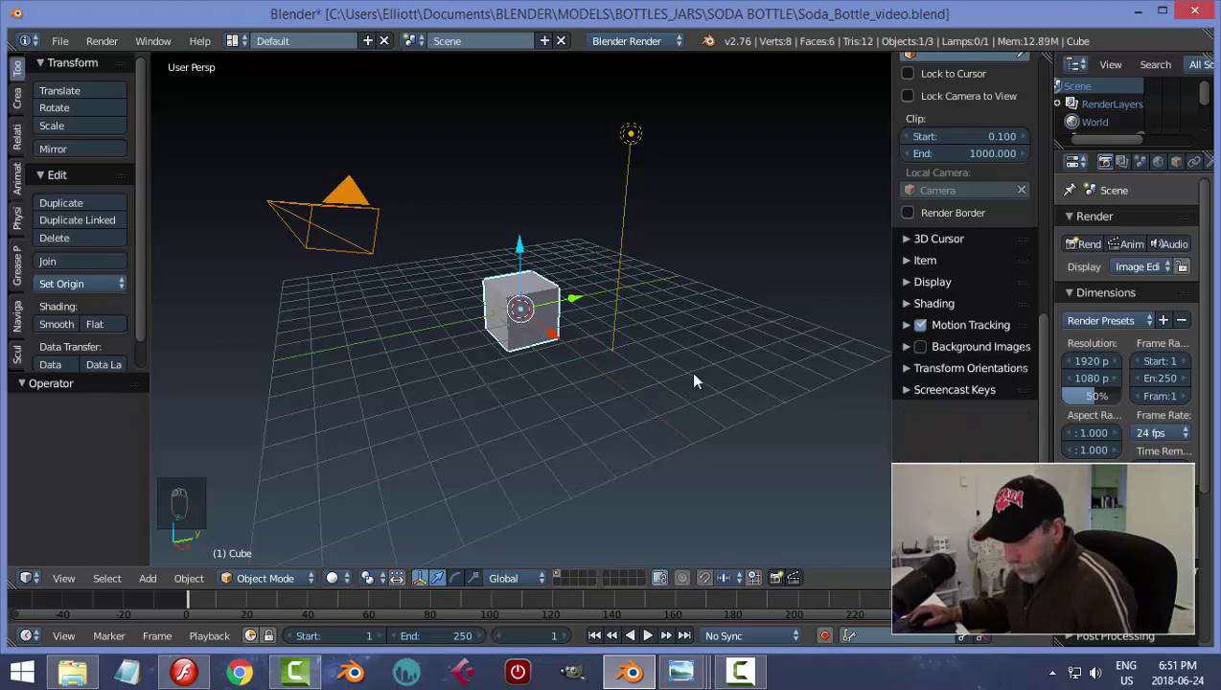
Delete all the default objects in the scene: cube, camera and lamp
key(a)
key(a)
key(x)
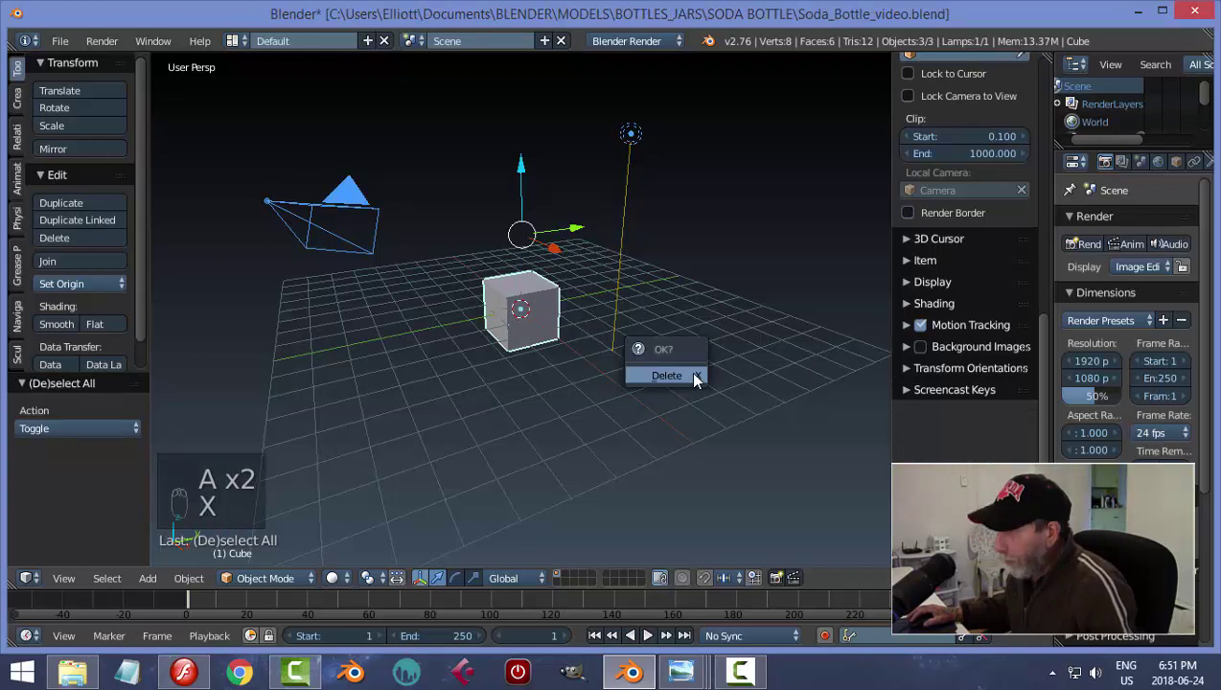
click(696, 380)
Enable background images and load the Mountain Dew bottle JPEG from the REFERENCE IMAGES\BOTTLE folder
key(n)
key(n)
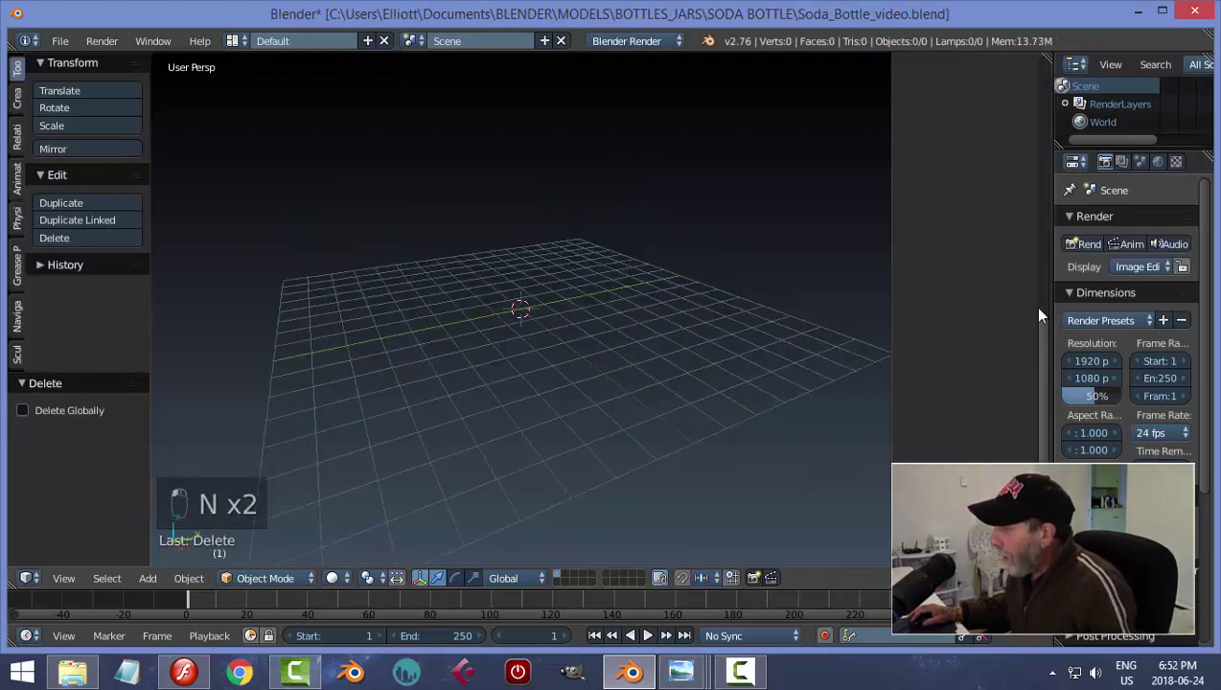
click(904, 320)
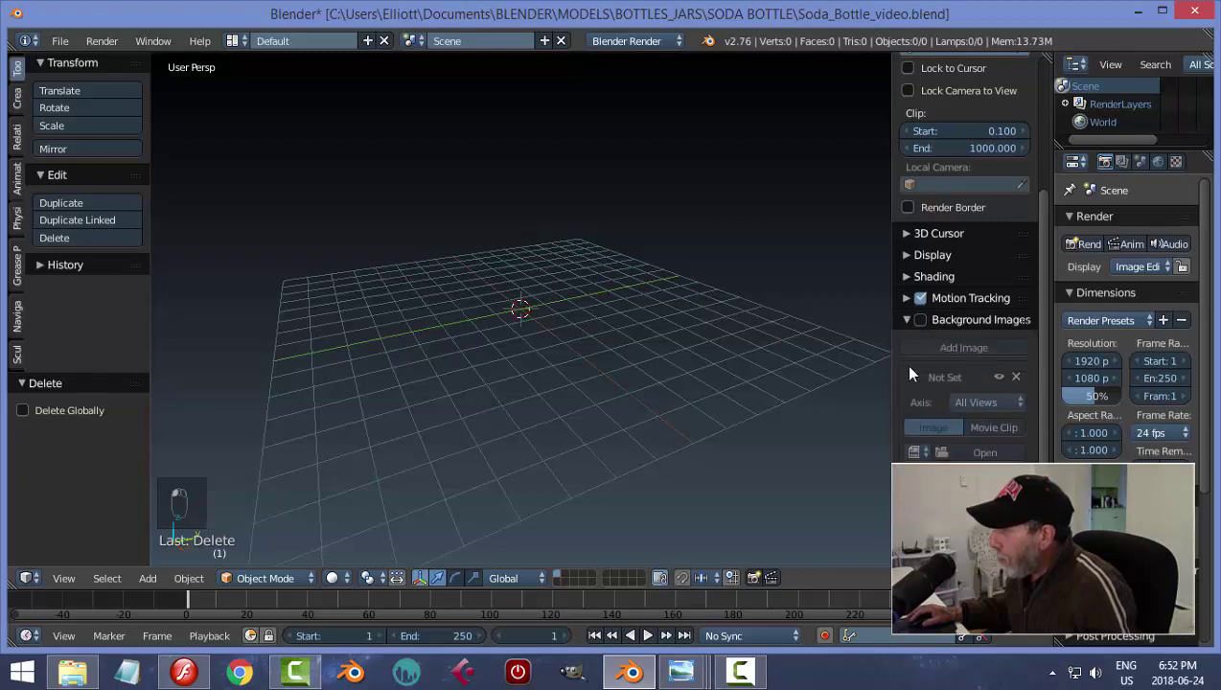
click(918, 320)
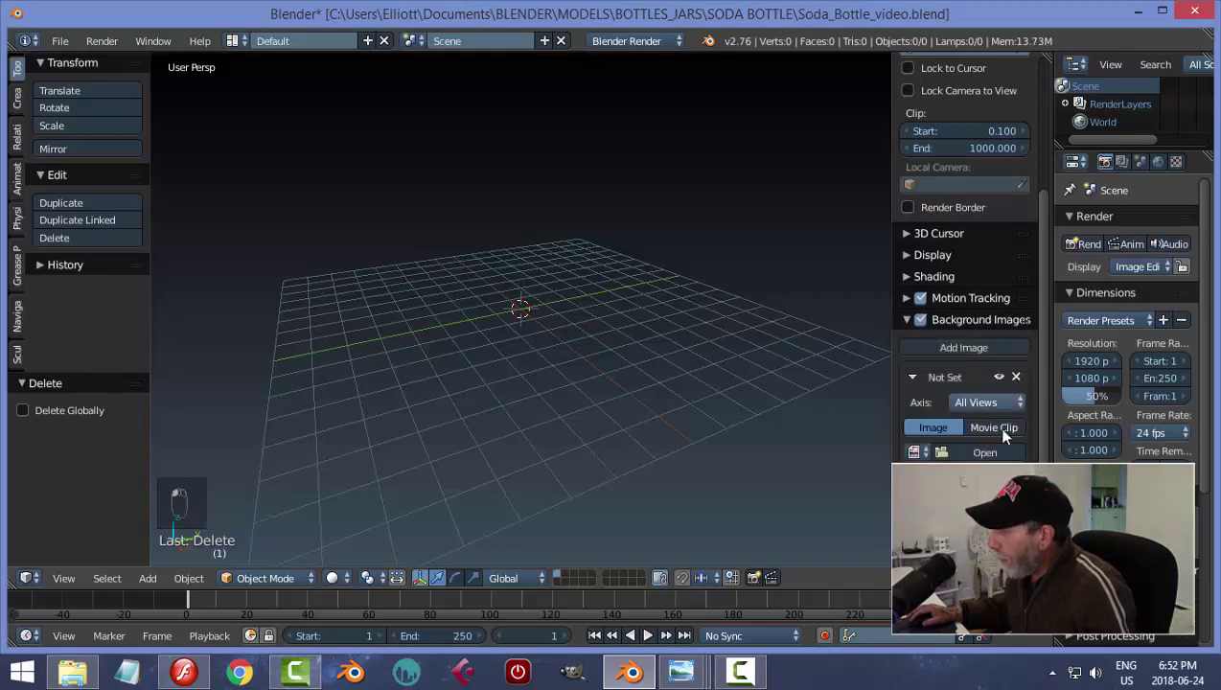
click(968, 454)
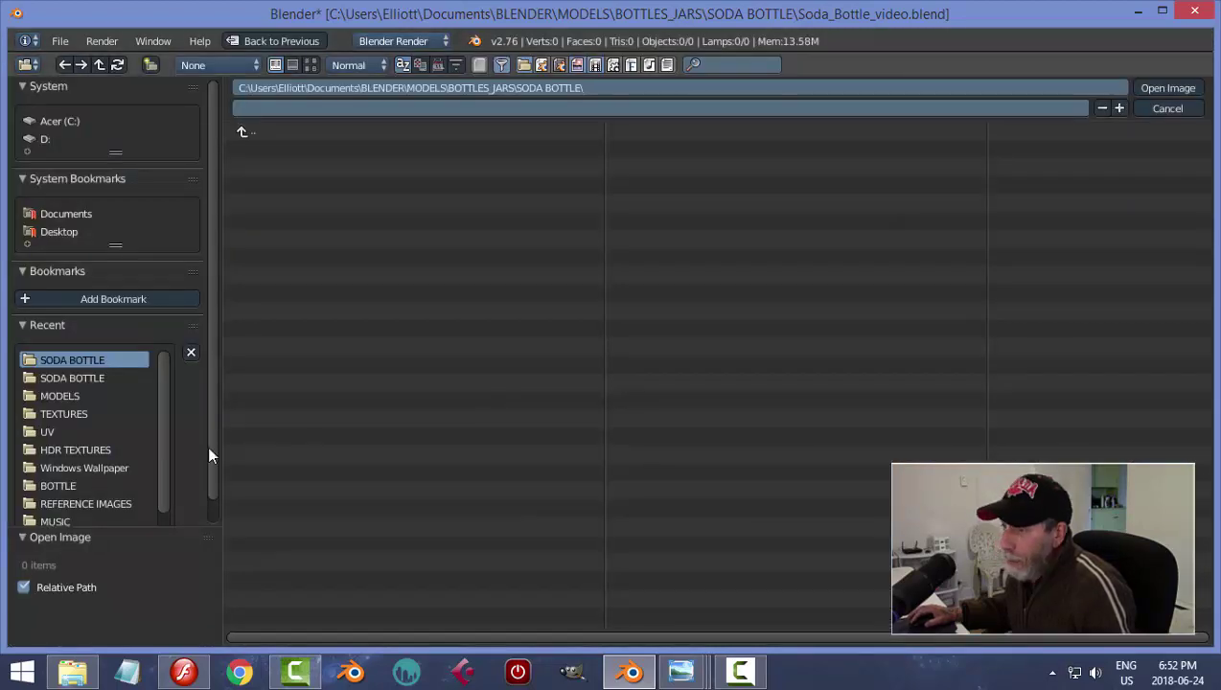
click(96, 504)
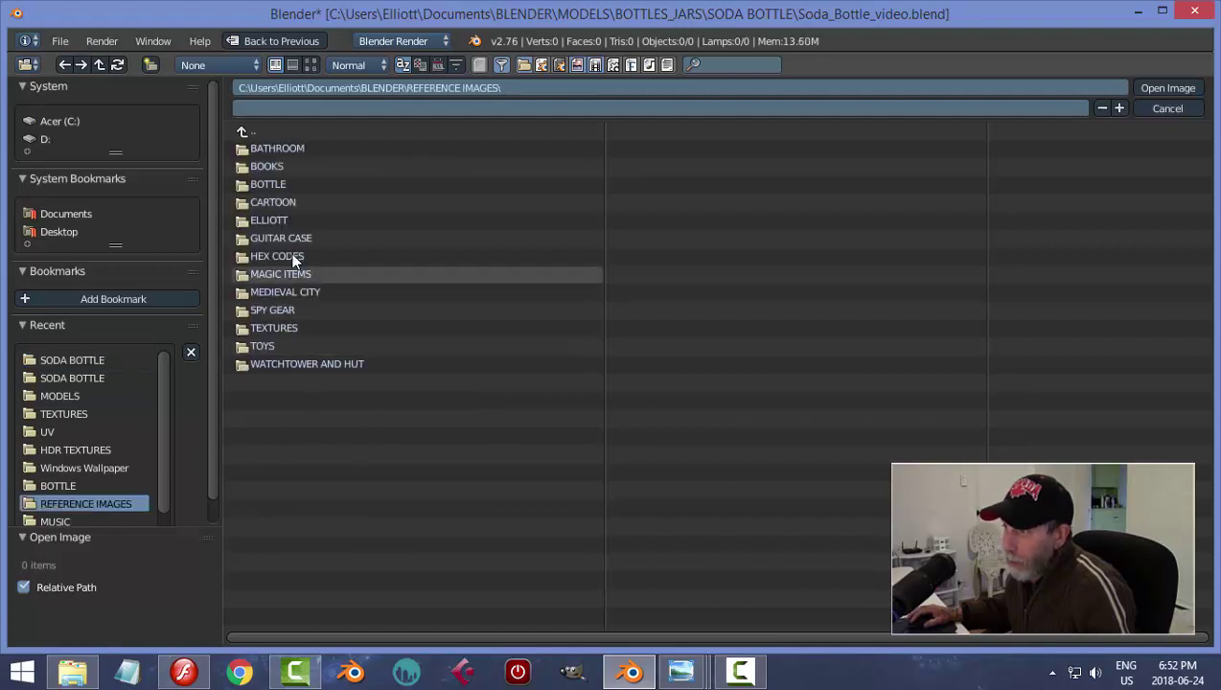
click(278, 185)
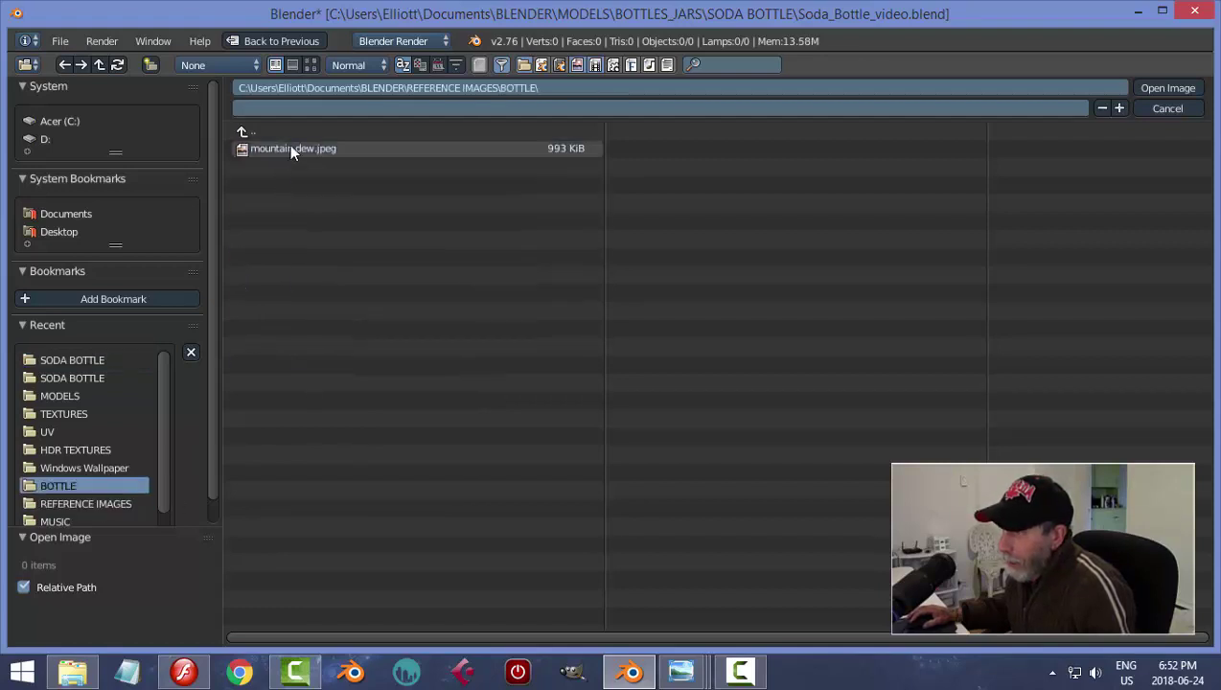
click(289, 149)
click(1193, 92)
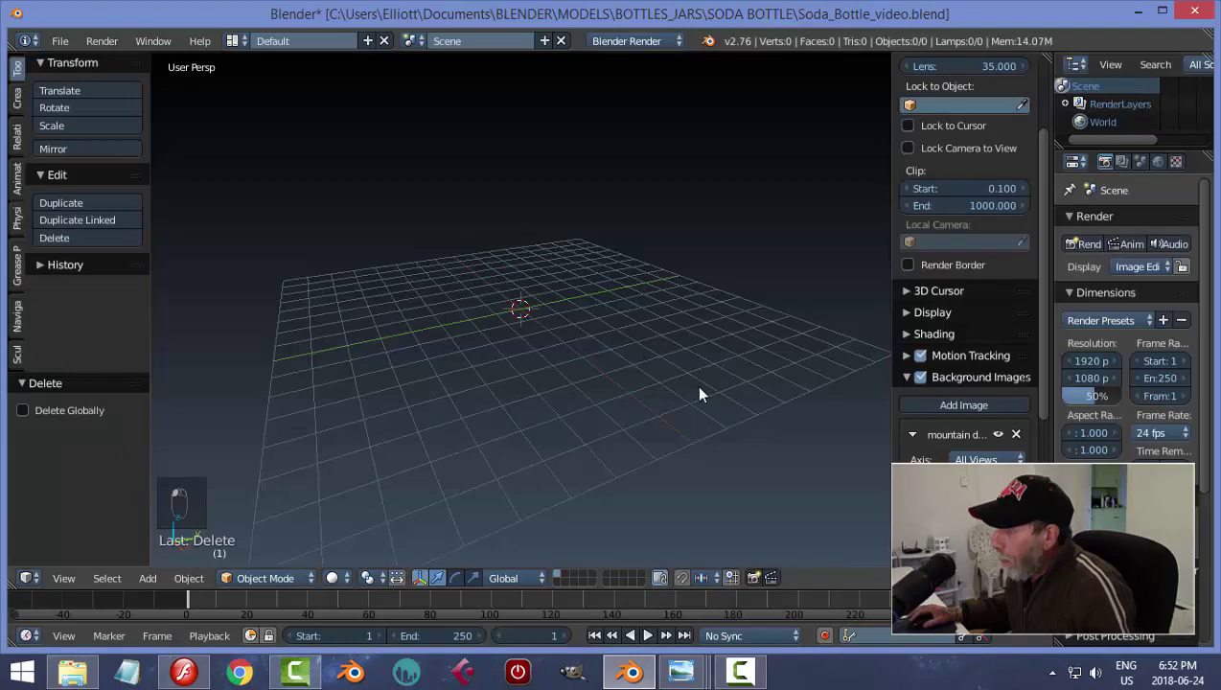
Set the viewport to front orthographic view, framing the whole bottle reference image
key(KP_1)
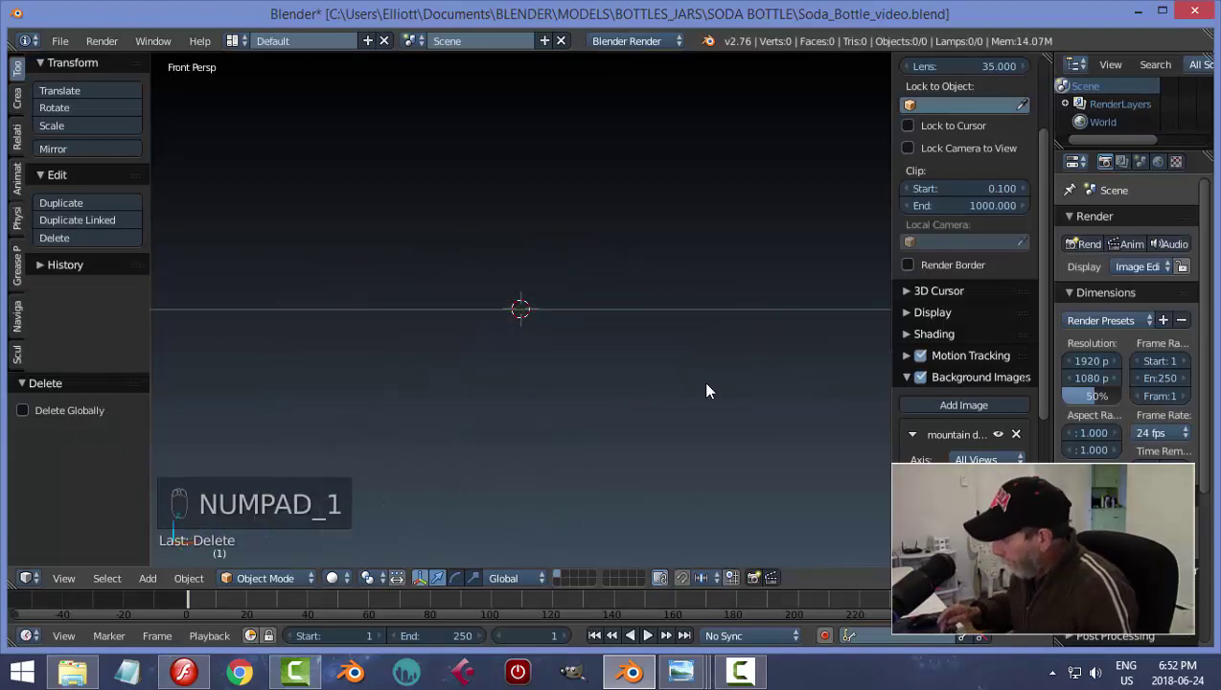
key(KP_5)
scroll(705, 390, up, 3)
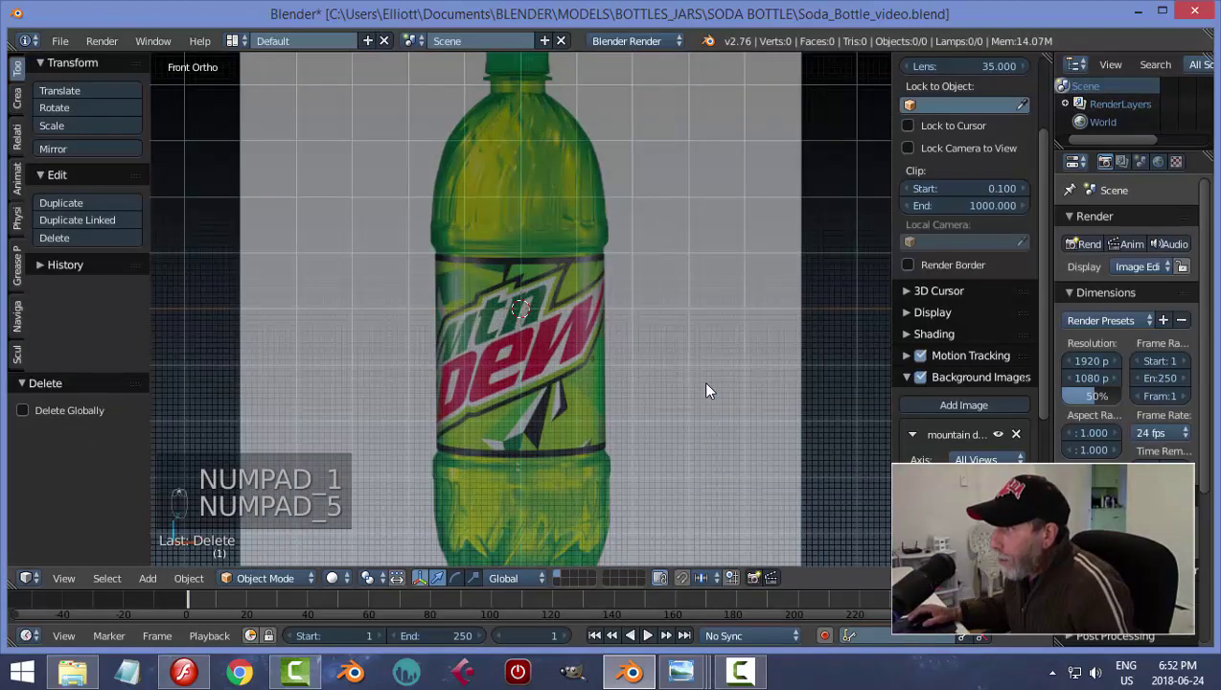
scroll(705, 390, down, 1)
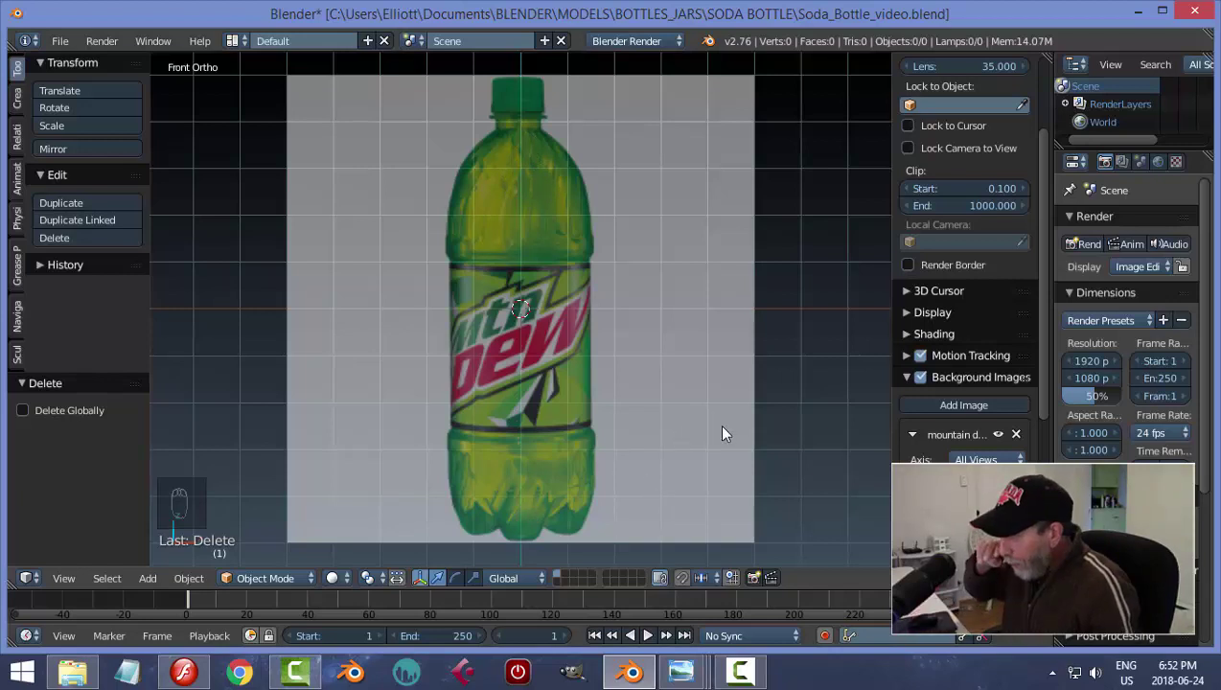
Look at the "soda bottle 2.png" render again for comparison with the reference, and return to Blender
mouse_move(680, 671)
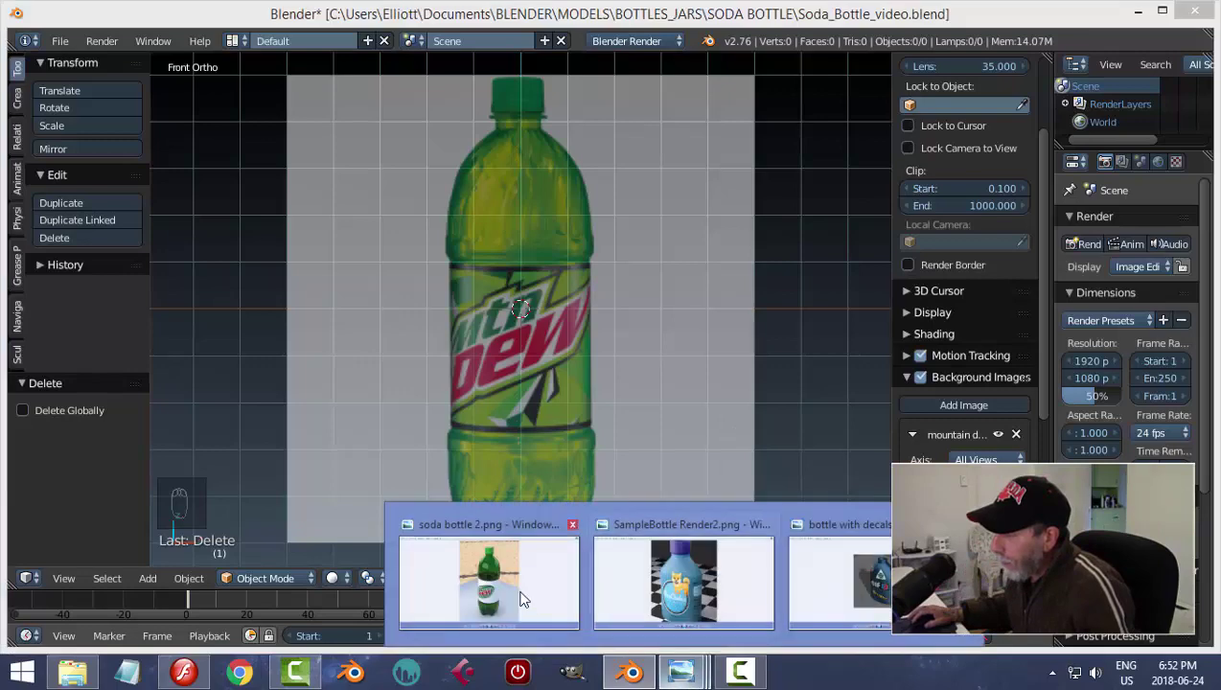
click(525, 592)
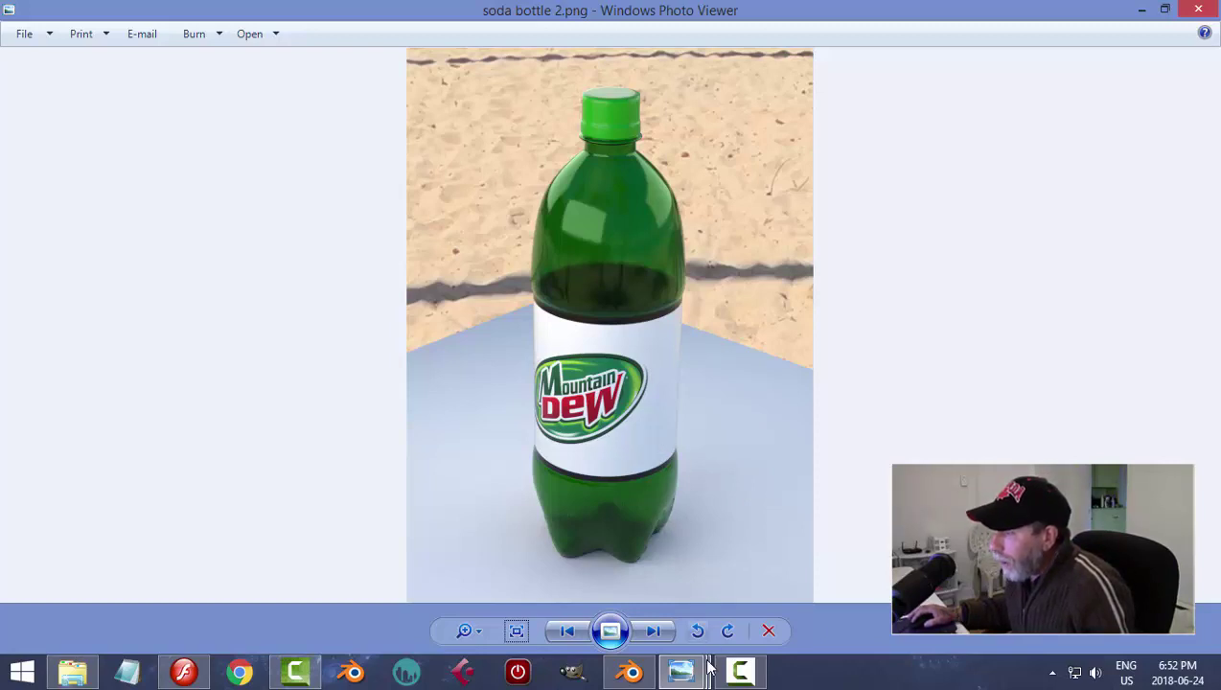
mouse_move(621, 675)
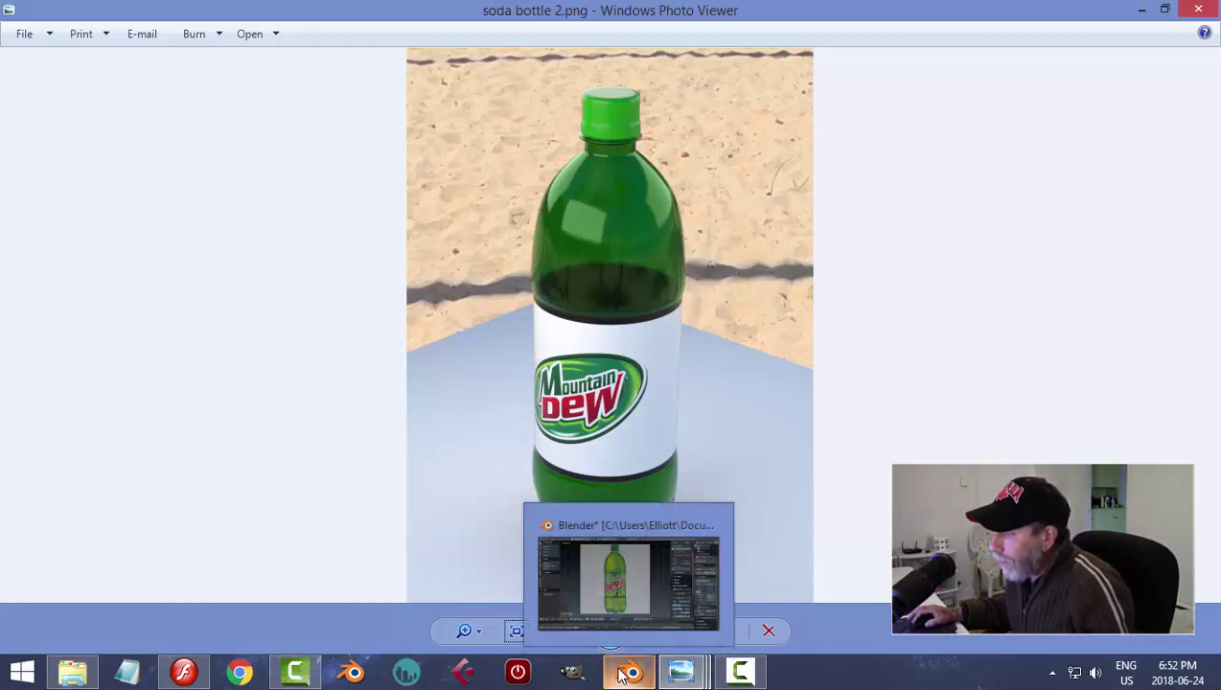
click(625, 674)
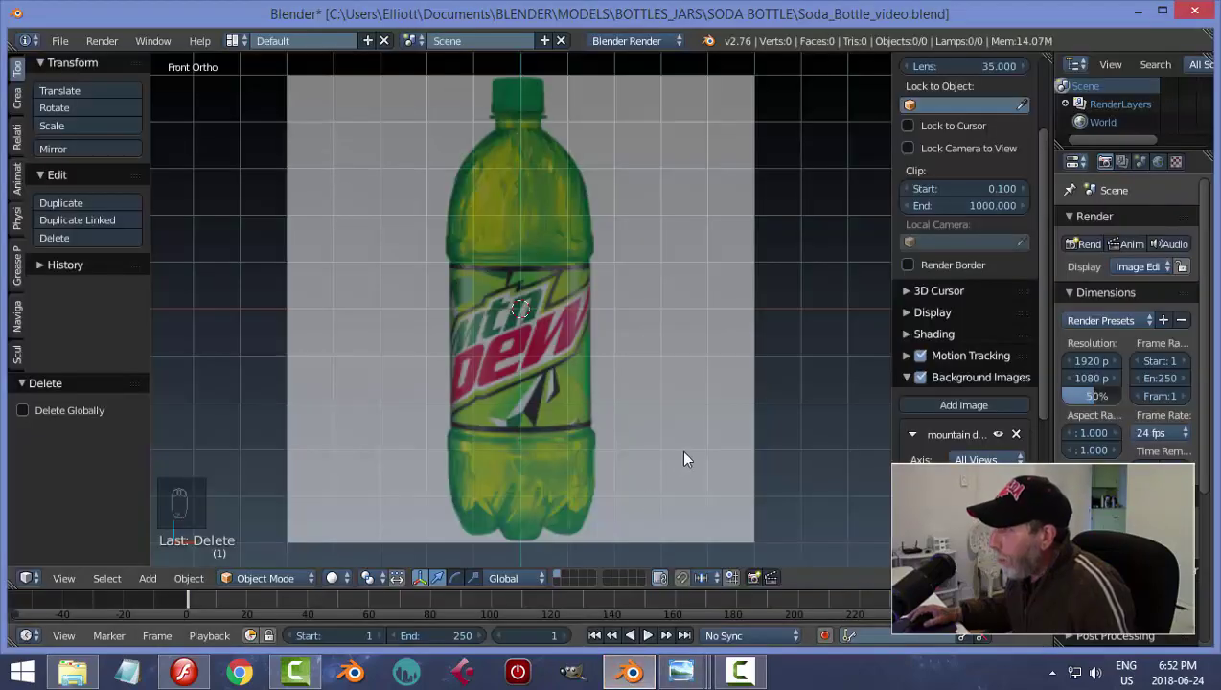
key(n)
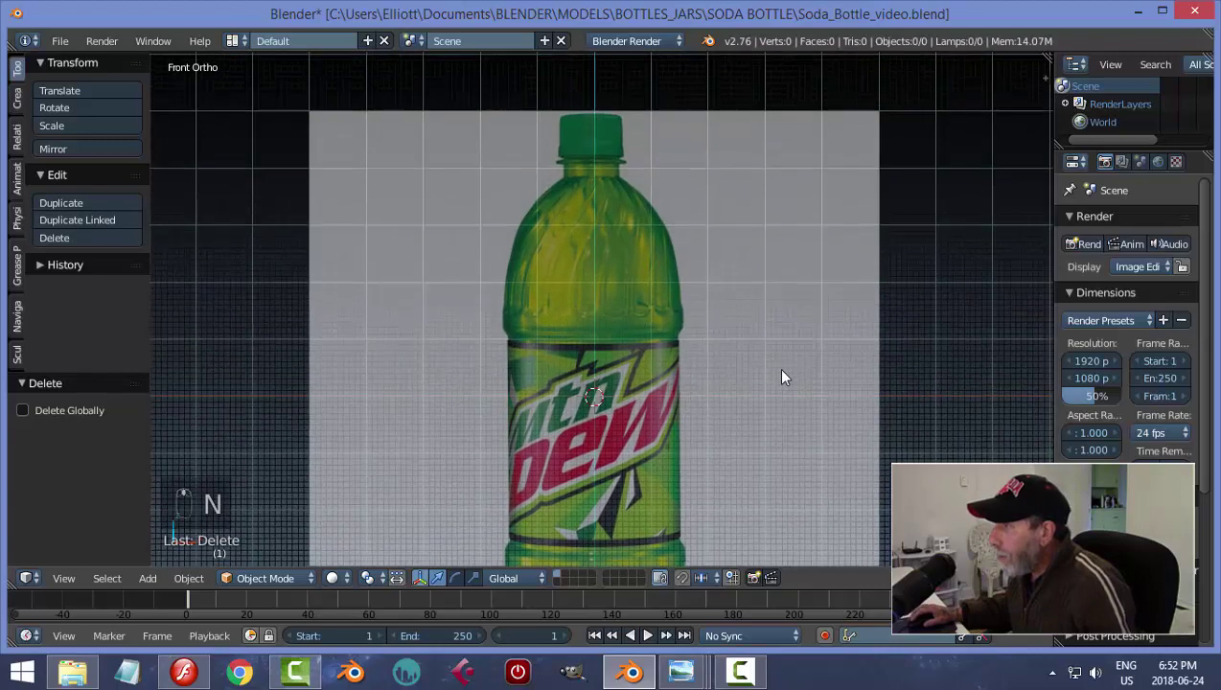
scroll(782, 369, up, 3)
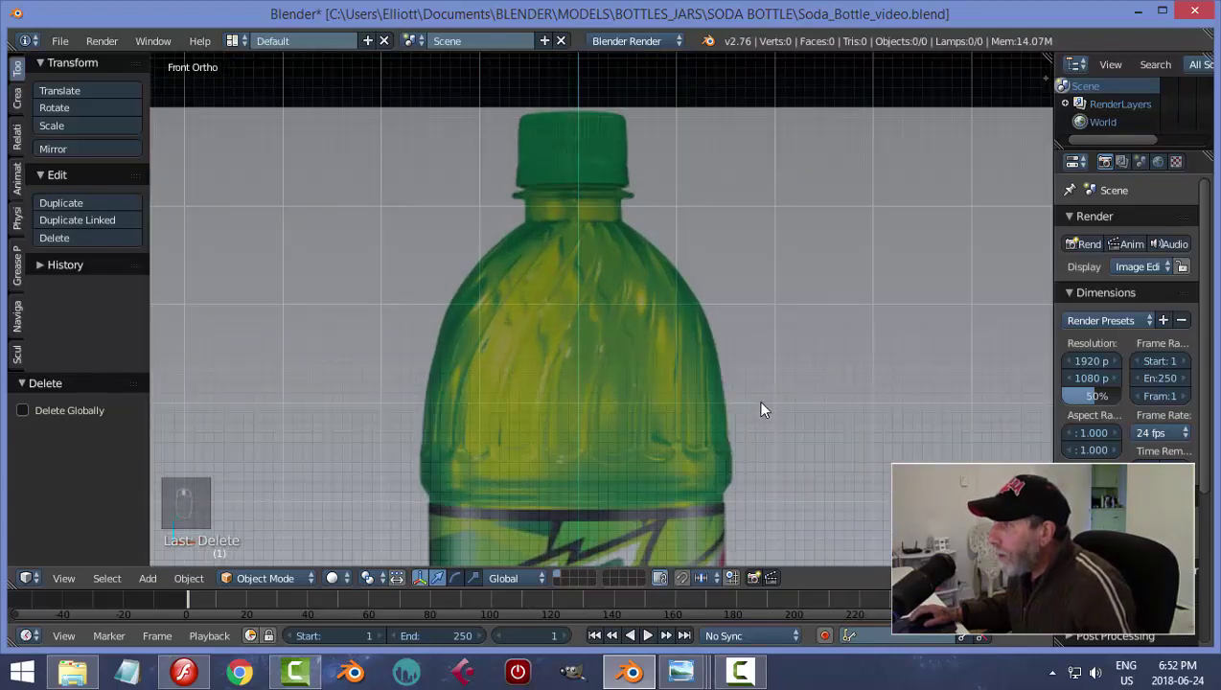
scroll(763, 410, down, 2)
scroll(757, 399, down, 3)
shift+middle_drag(759, 404, 747, 330)
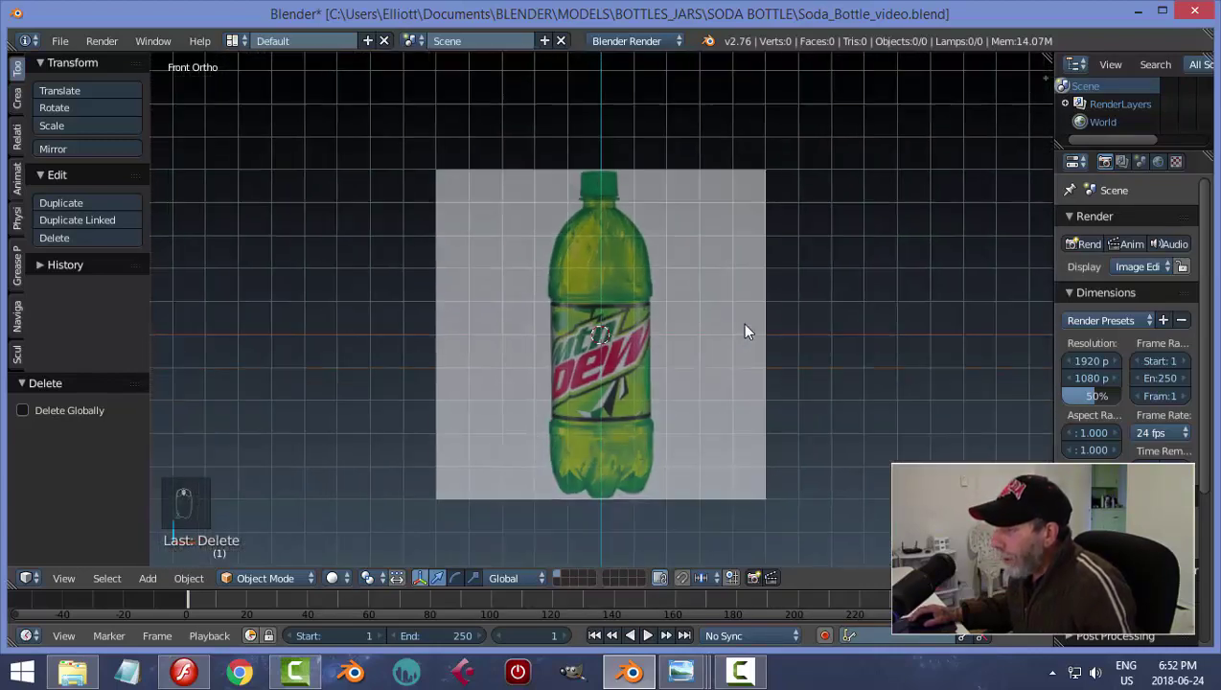
scroll(722, 368, up, 1)
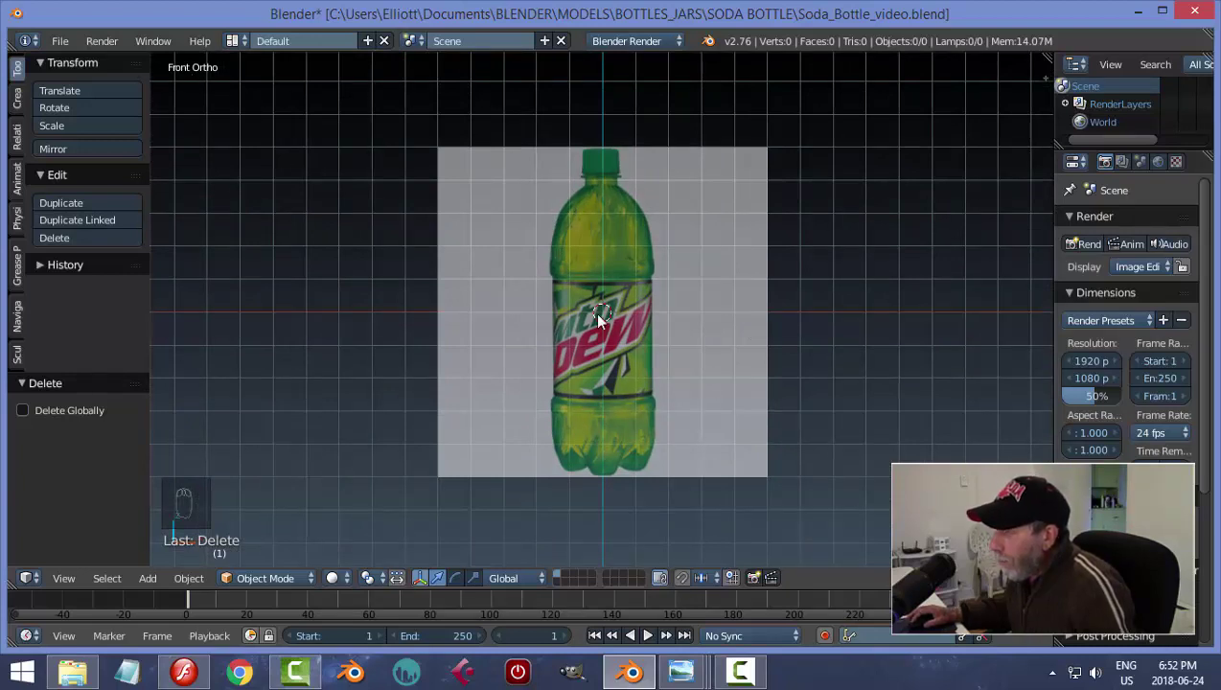
Restrict the background image to the Front axis and check it from the right and front views
key(n)
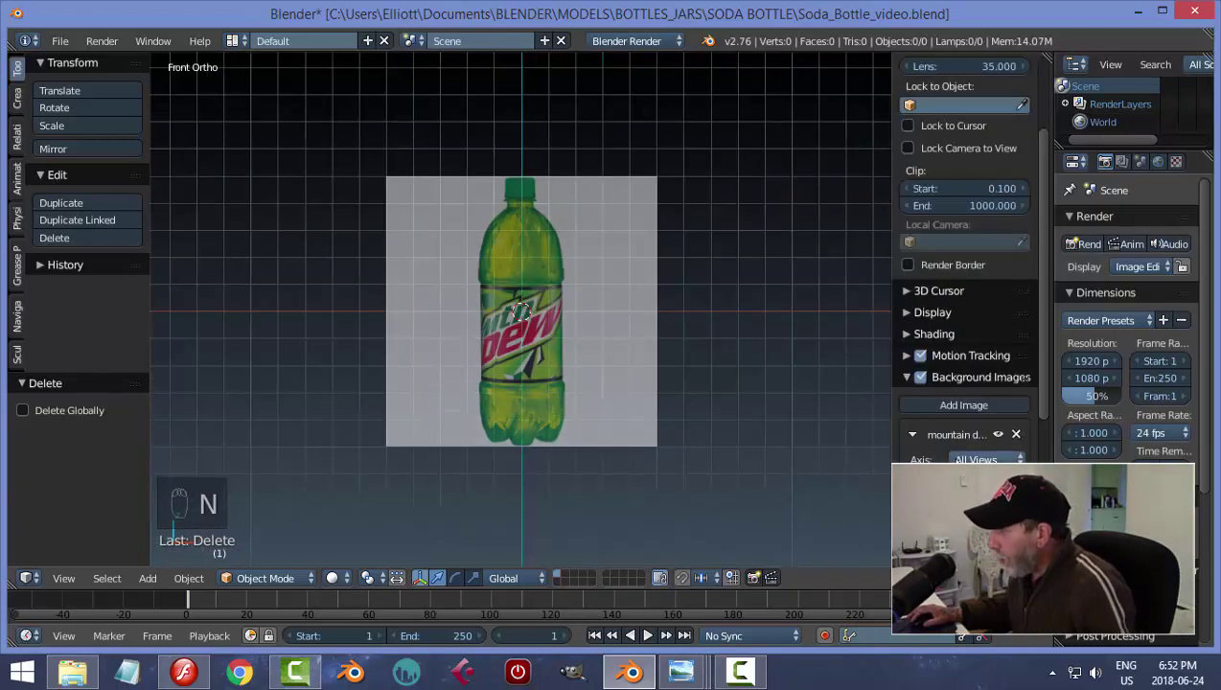
click(987, 460)
click(770, 438)
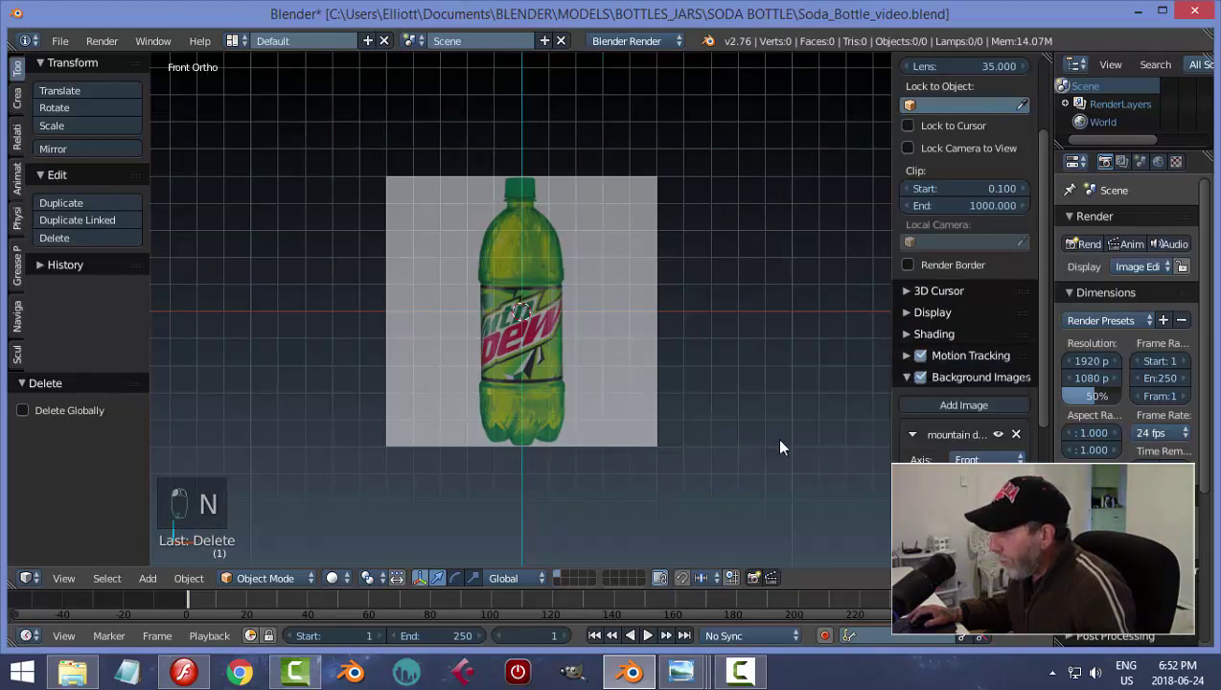
key(n)
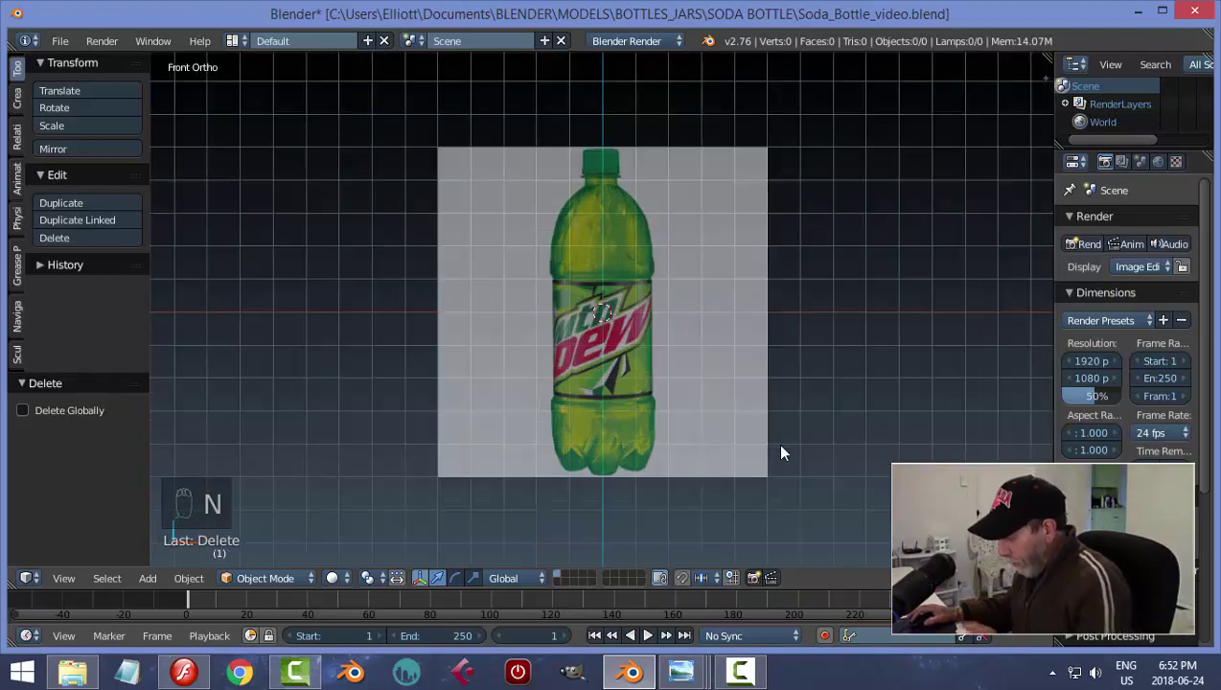
key(KP_3)
key(KP_1)
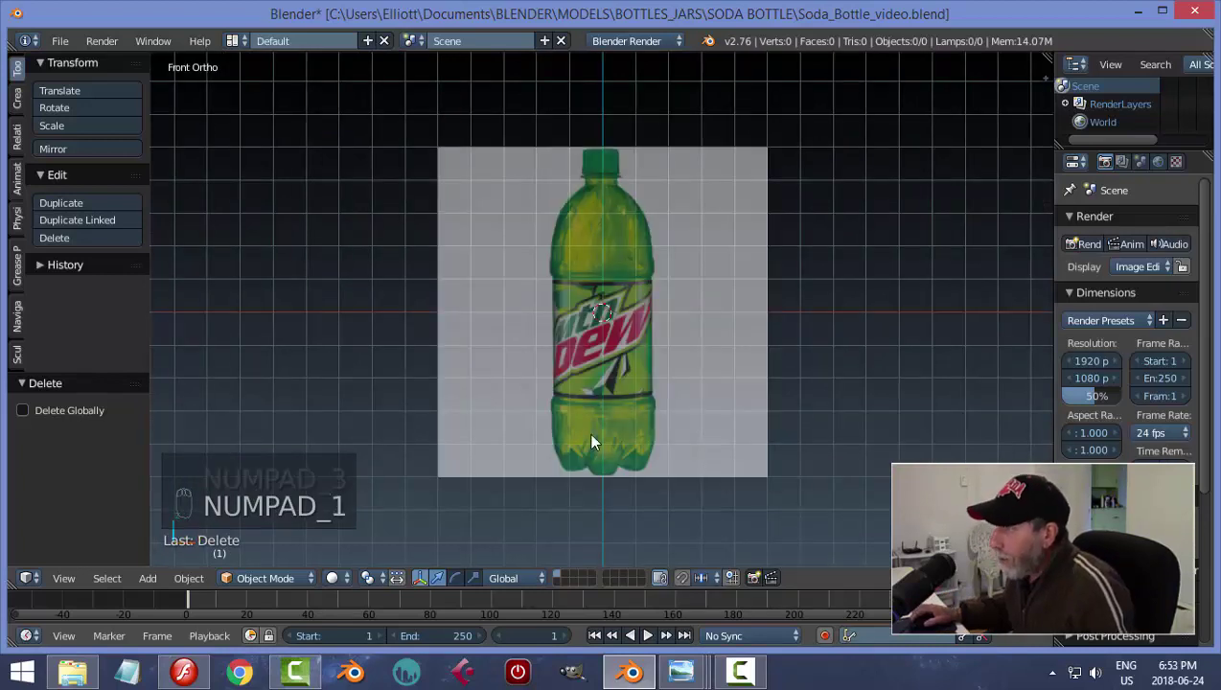
Change the render engine to Cycles Render and set its device to GPU Compute
scroll(591, 441, up, 1)
click(633, 42)
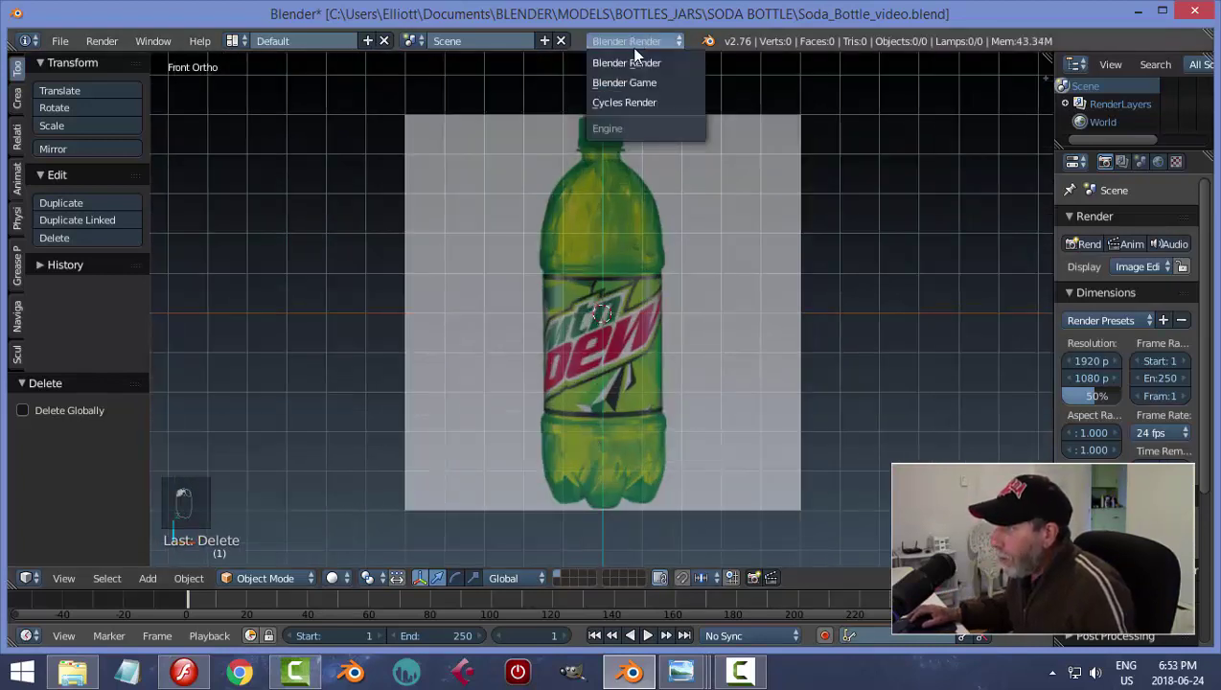
click(633, 100)
click(1145, 309)
click(1121, 268)
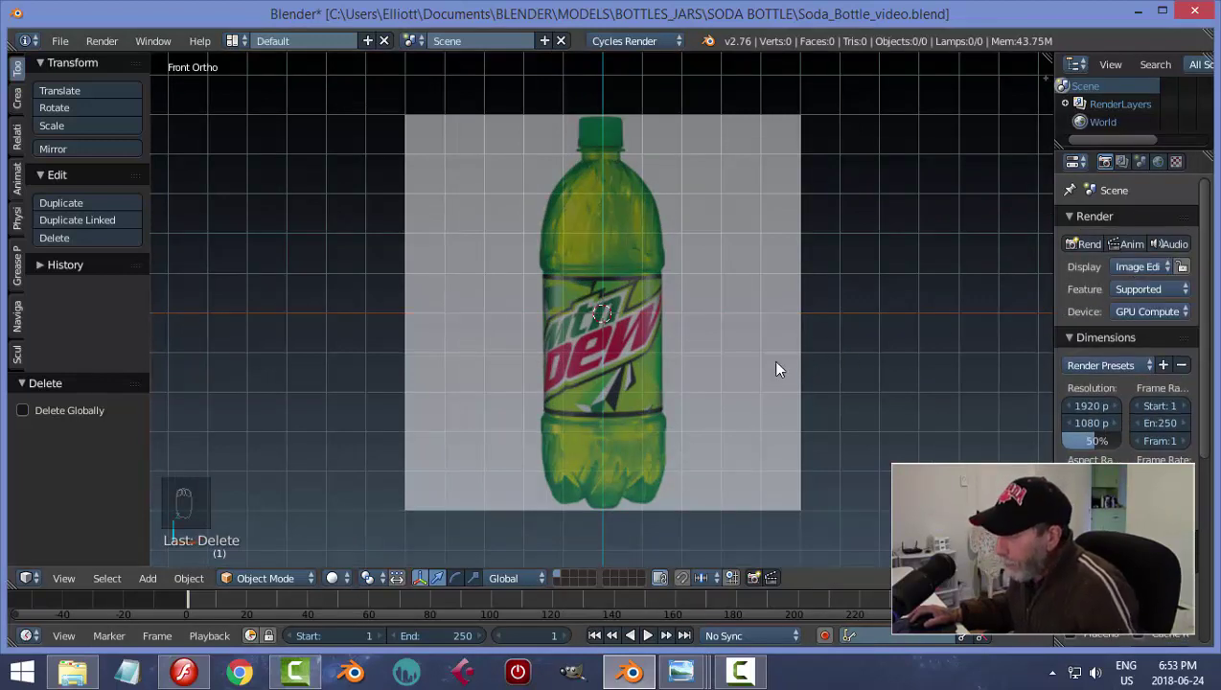
Add a mesh cylinder at the scene centre and set its vertices to 15
key(shift+a)
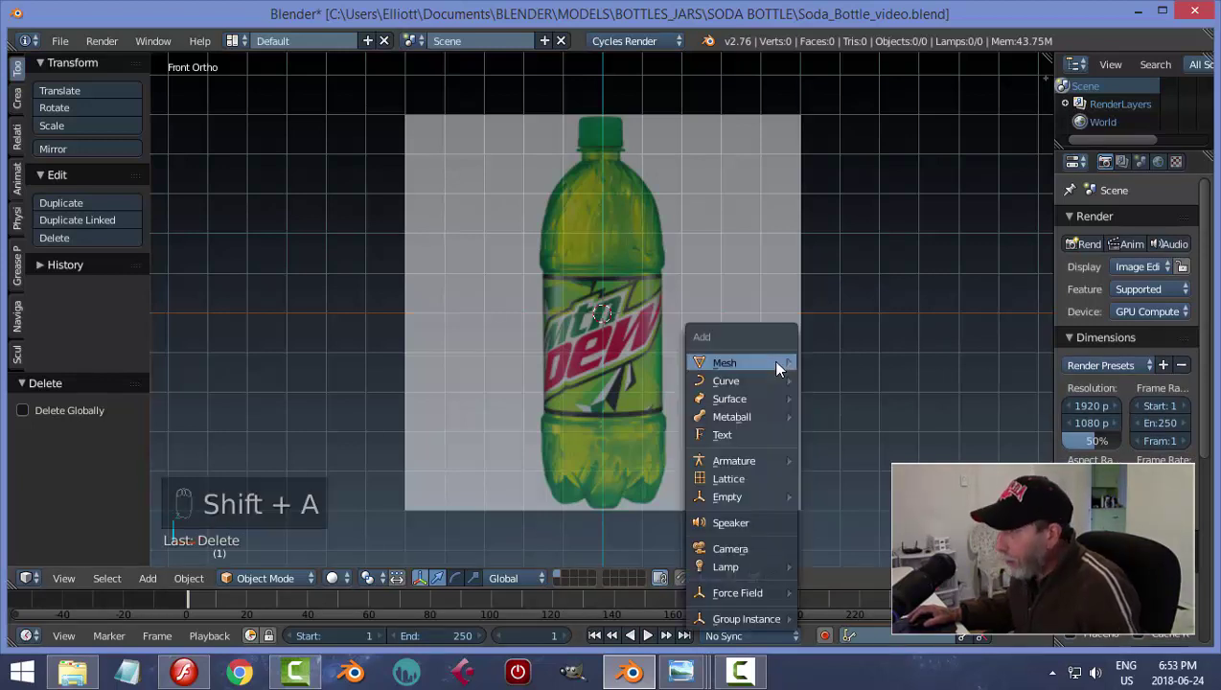
mouse_move(778, 362)
click(845, 121)
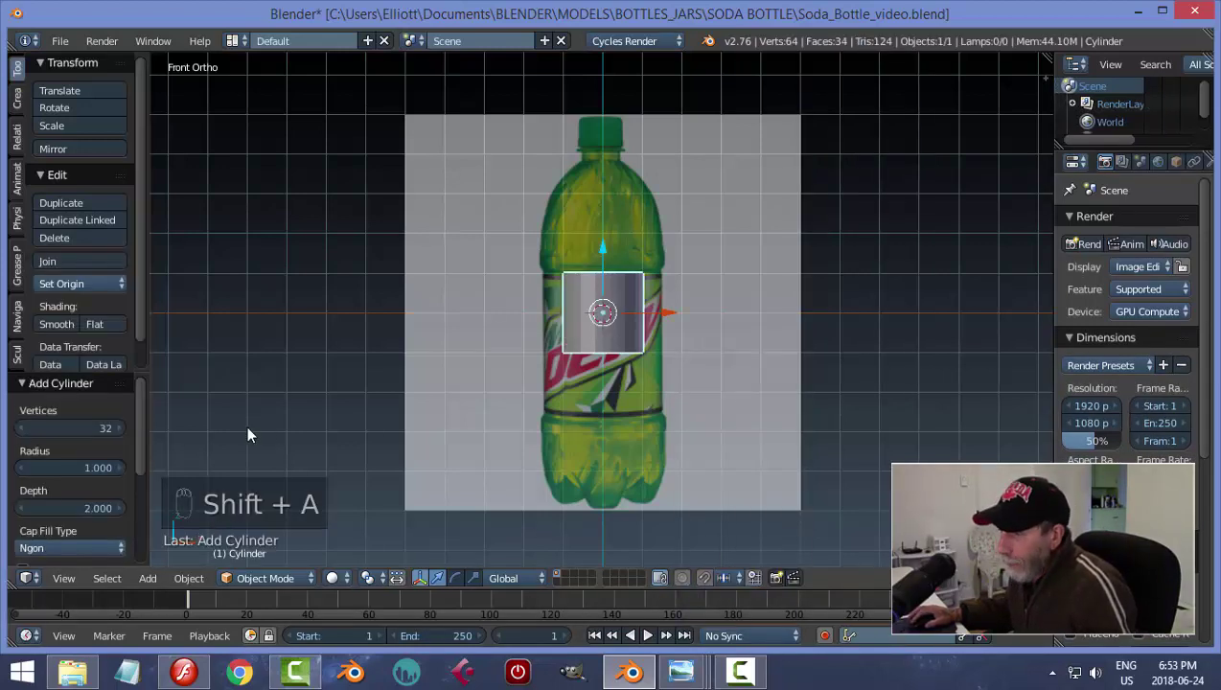
click(80, 425)
text(15)
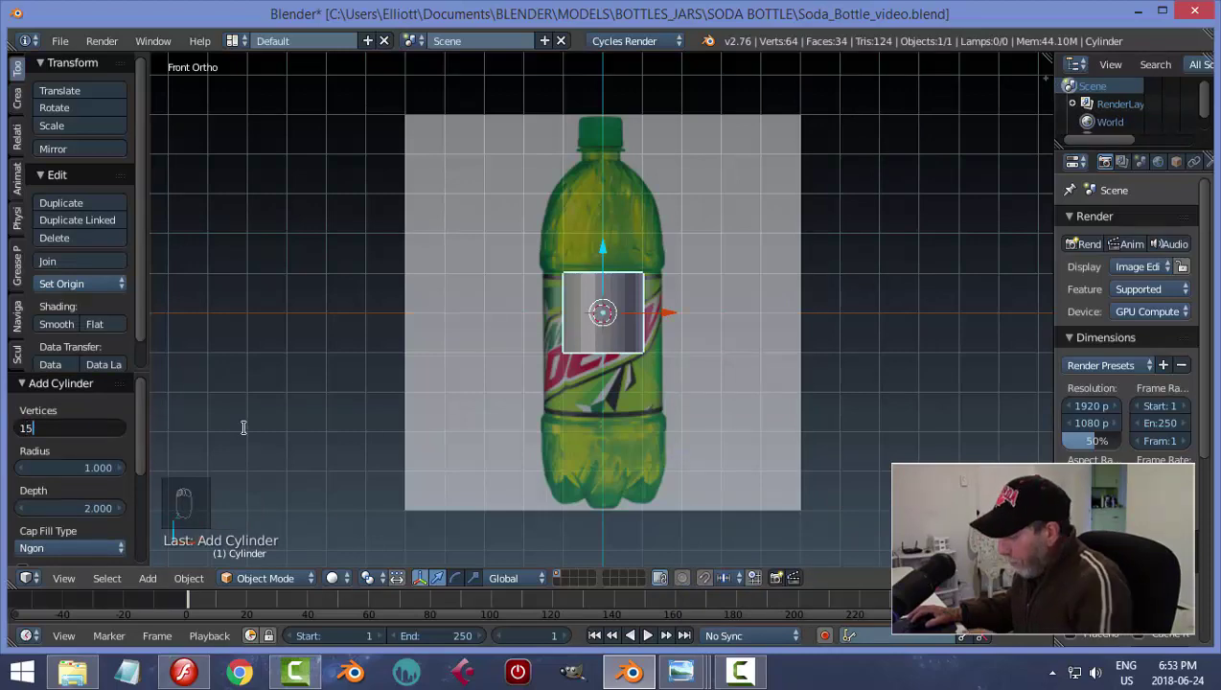
key(Return)
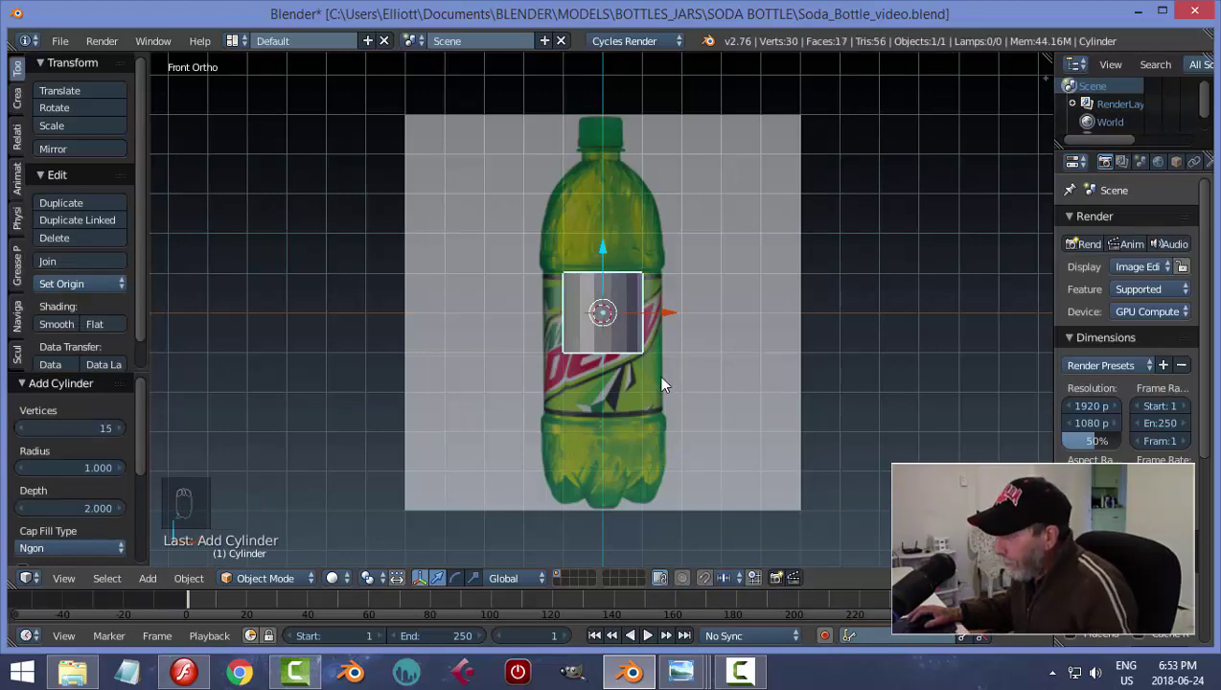
Hide the grid floor in the 3D viewport, keeping the axis lines and the cylinder in view
middle_drag(741, 337, 743, 400)
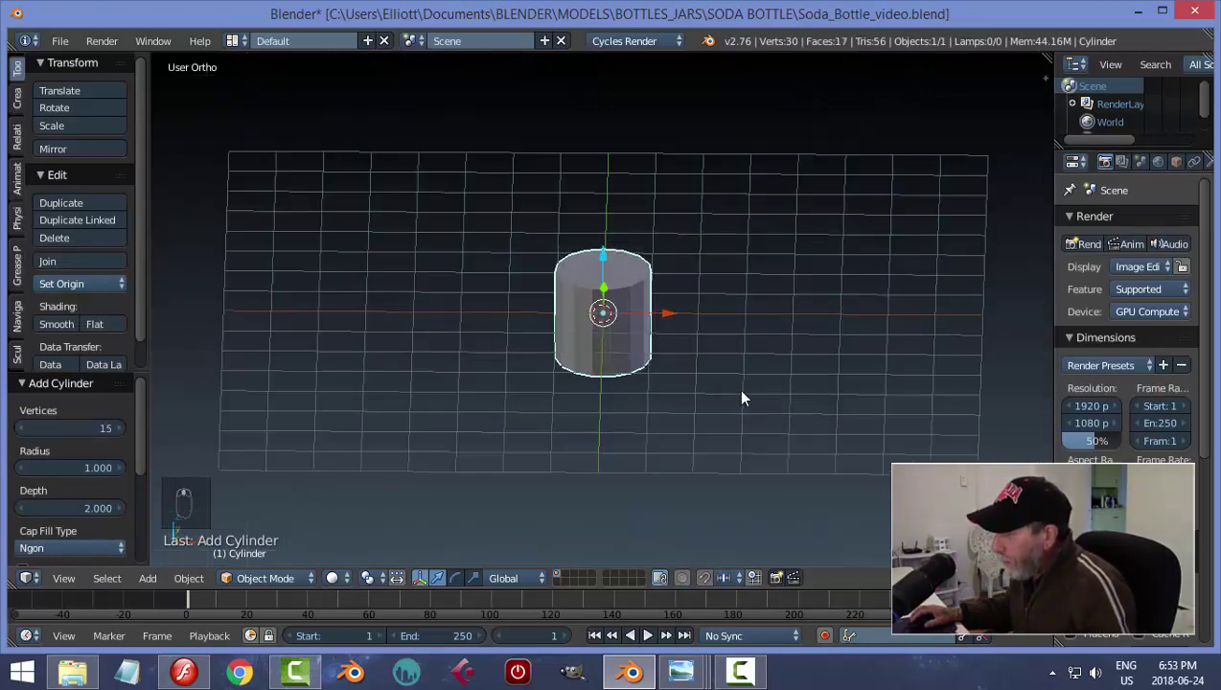
key(n)
drag(1045, 288, 1060, 436)
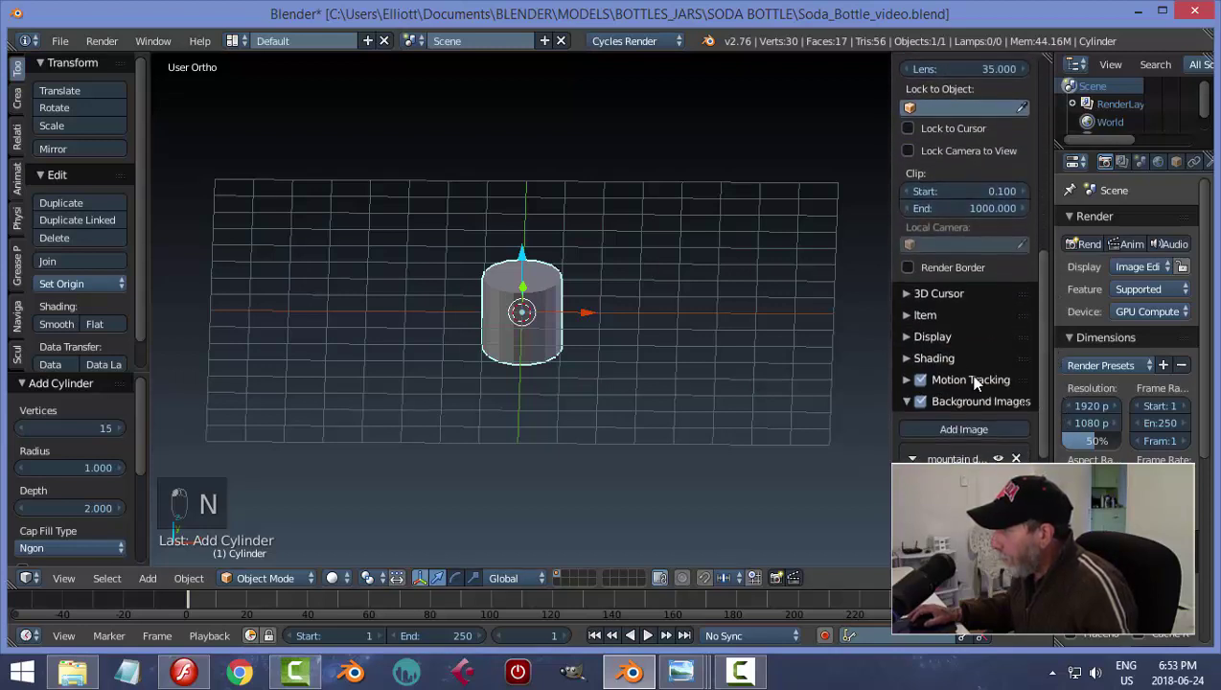
click(906, 338)
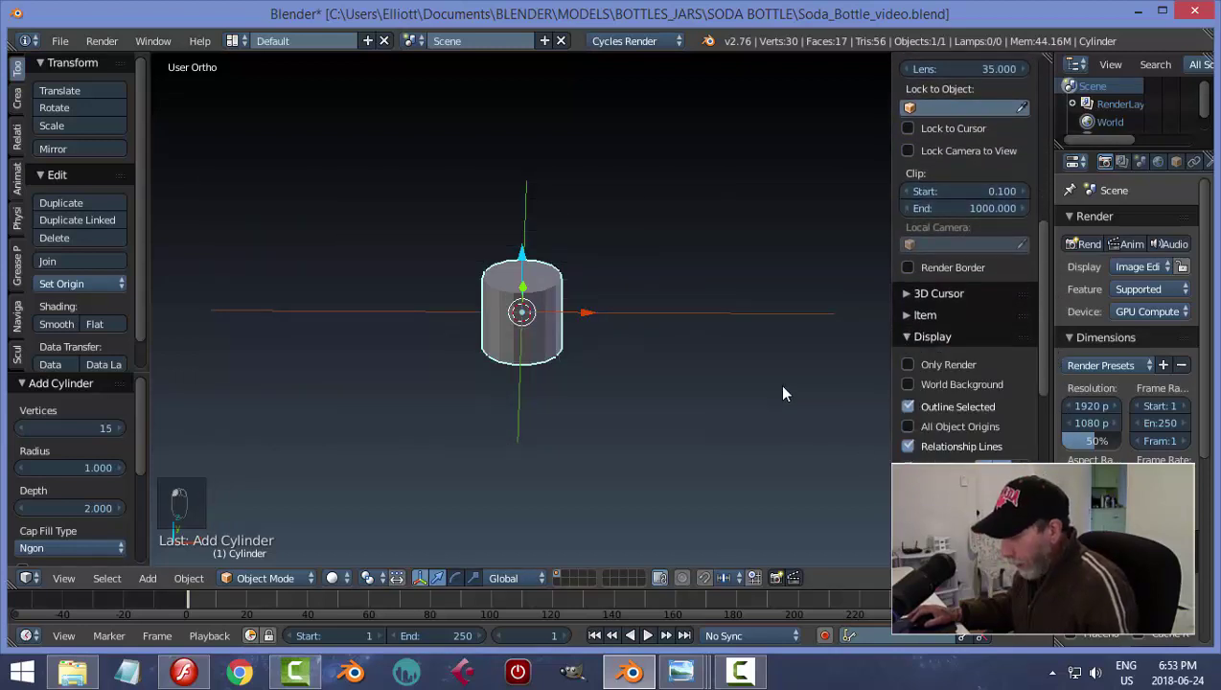
key(n)
scroll(702, 357, up, 2)
middle_drag(687, 362, 692, 397)
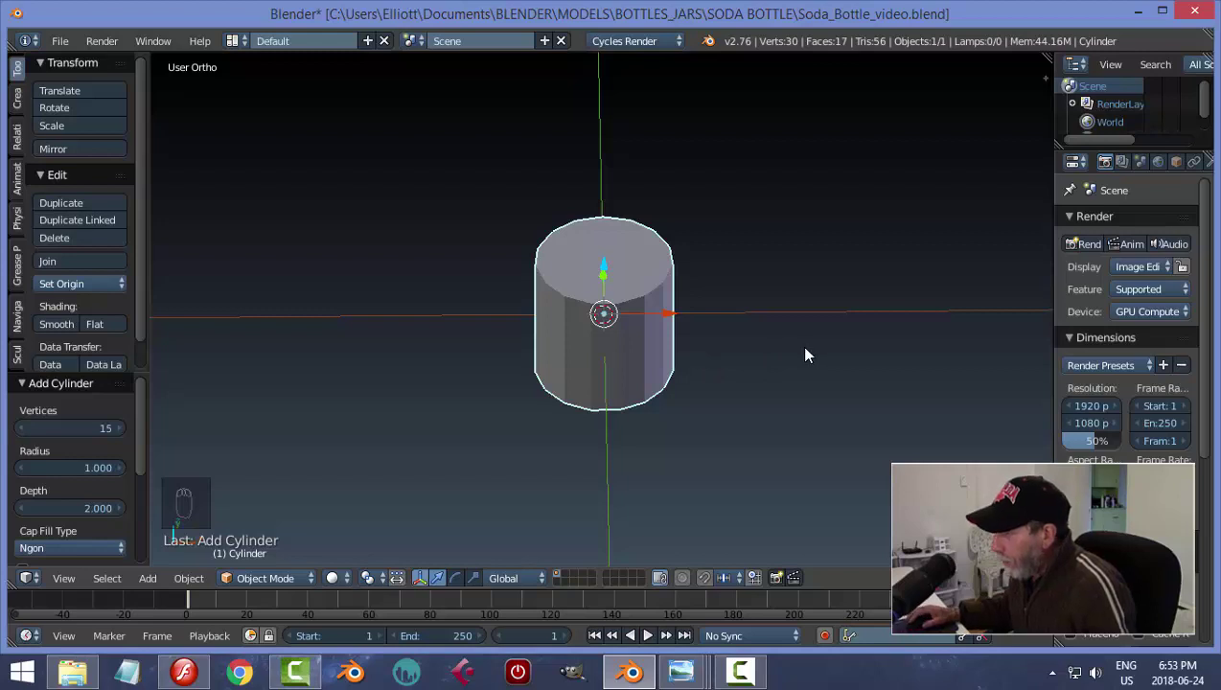
Delete the cylinder's top and bottom cap faces in Edit Mode using face selection
key(Tab)
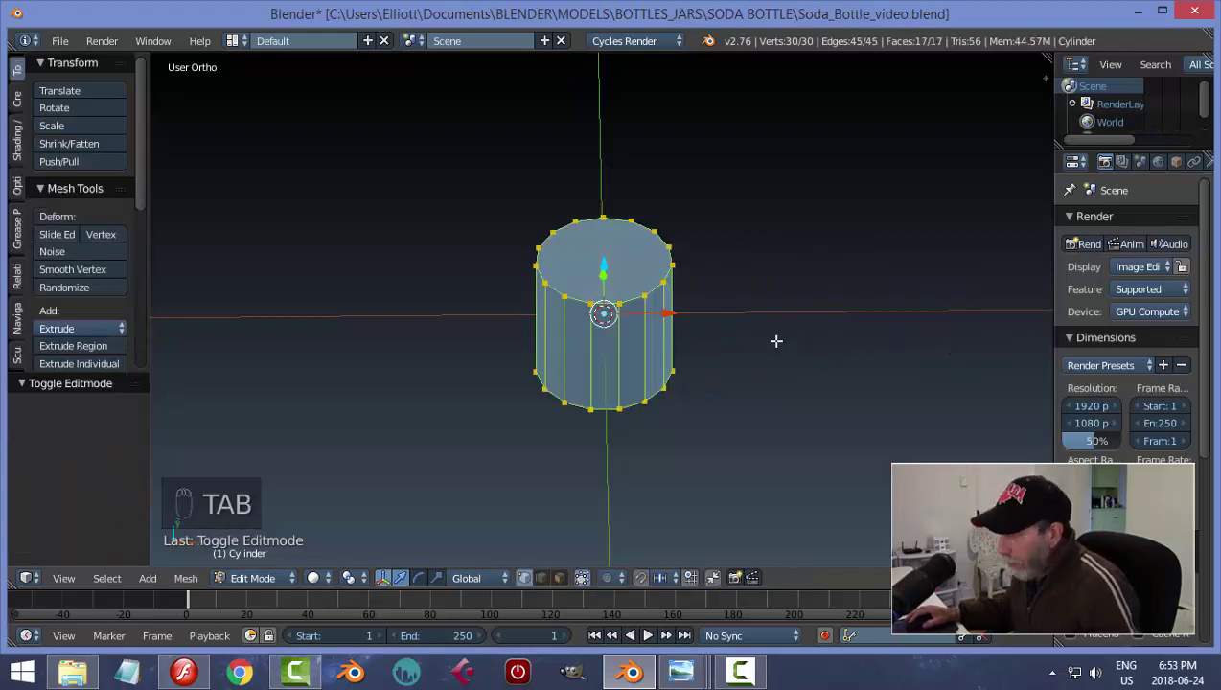
key(ctrl+Tab)
click(769, 345)
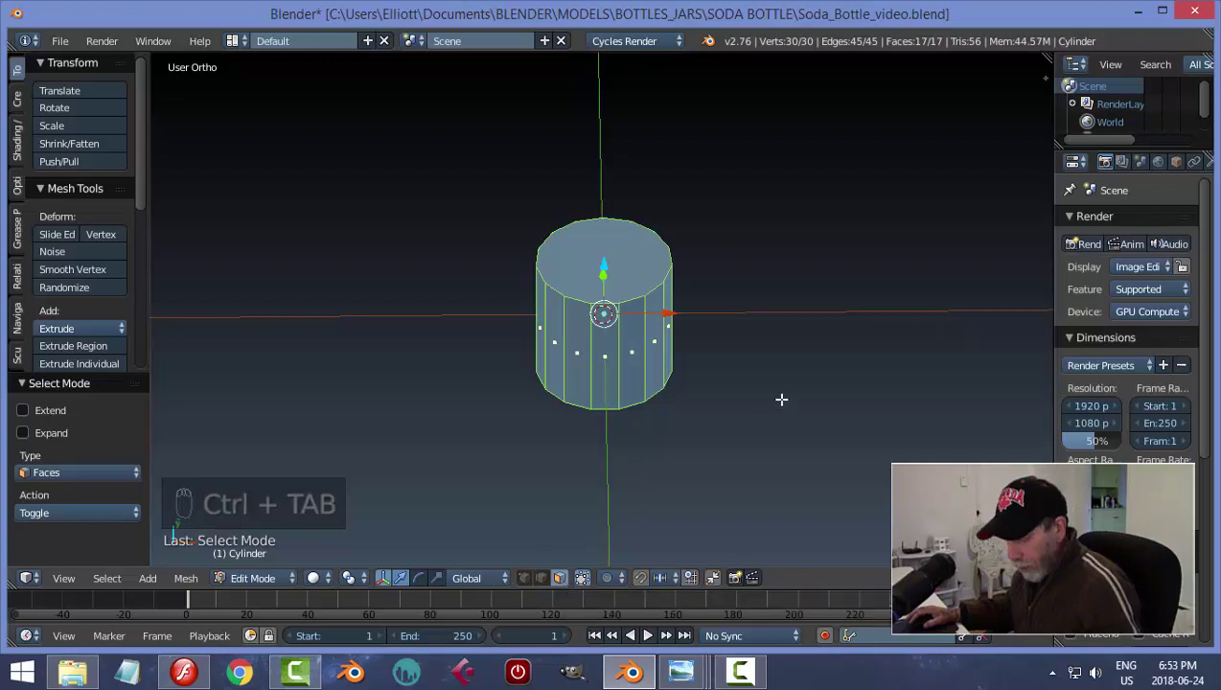
key(ctrl+Tab)
click(728, 397)
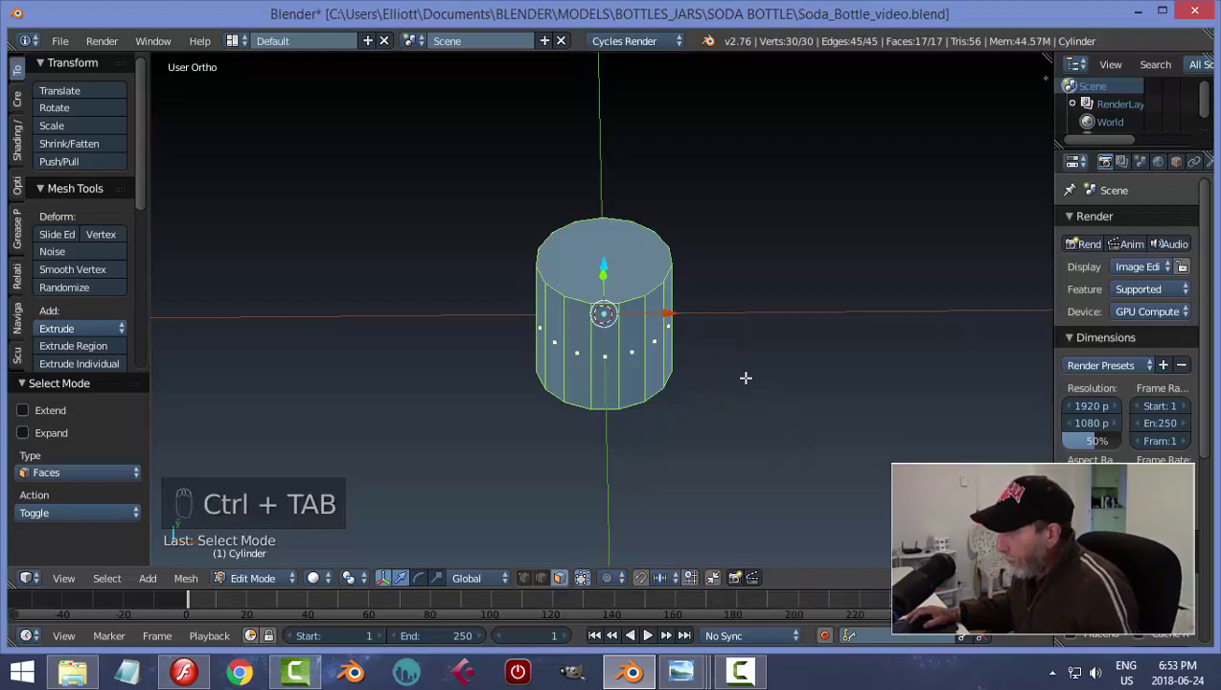
click(635, 257)
middle_drag(635, 257, 646, 378)
shift+right_click(645, 378)
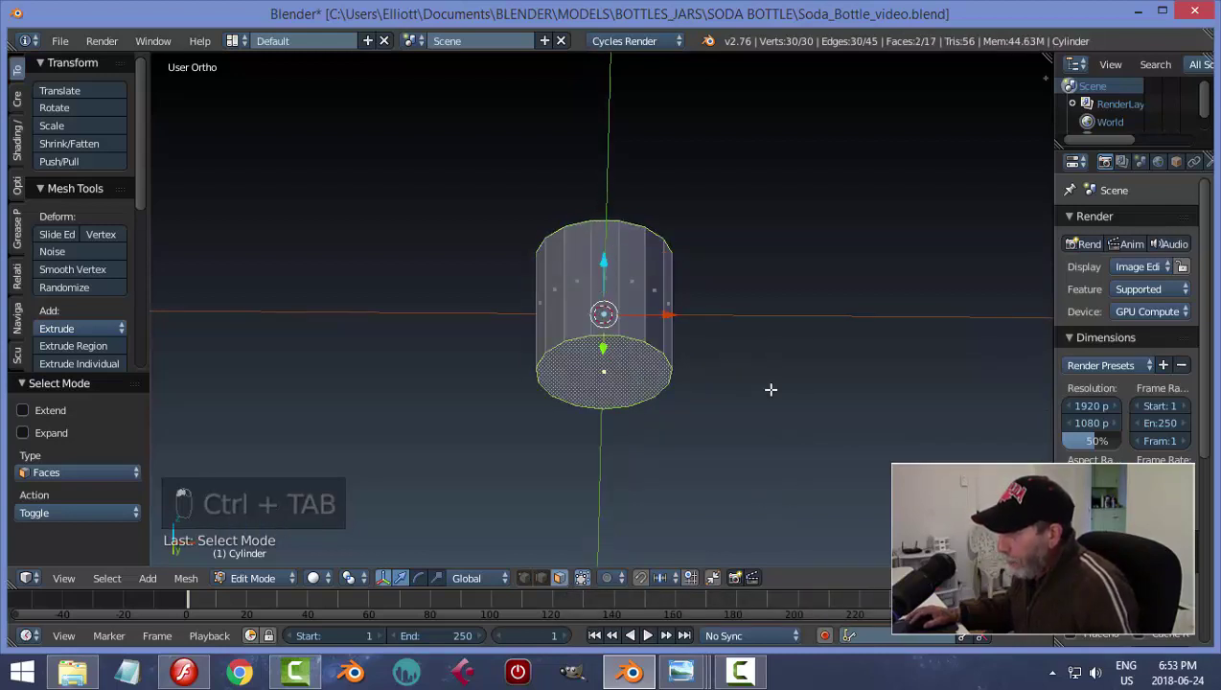
key(x)
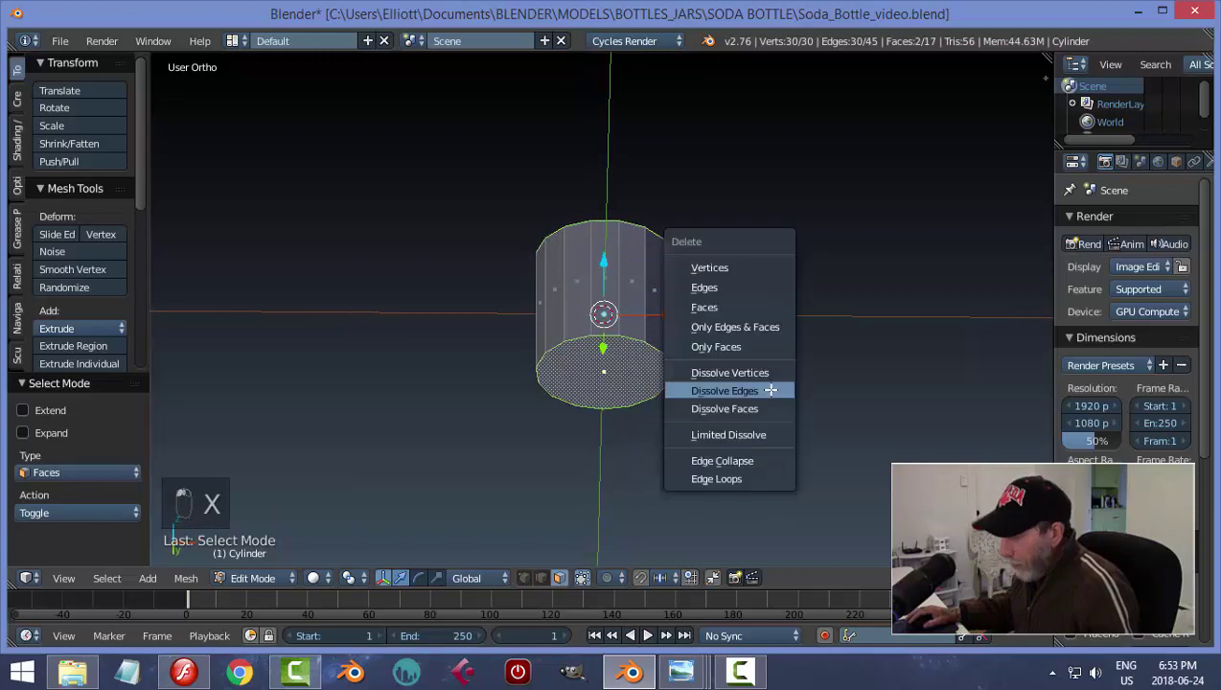
click(707, 306)
In front wireframe view, scale the whole cylinder mesh by about 1.614 to match the reference bottle's width
key(KP_1)
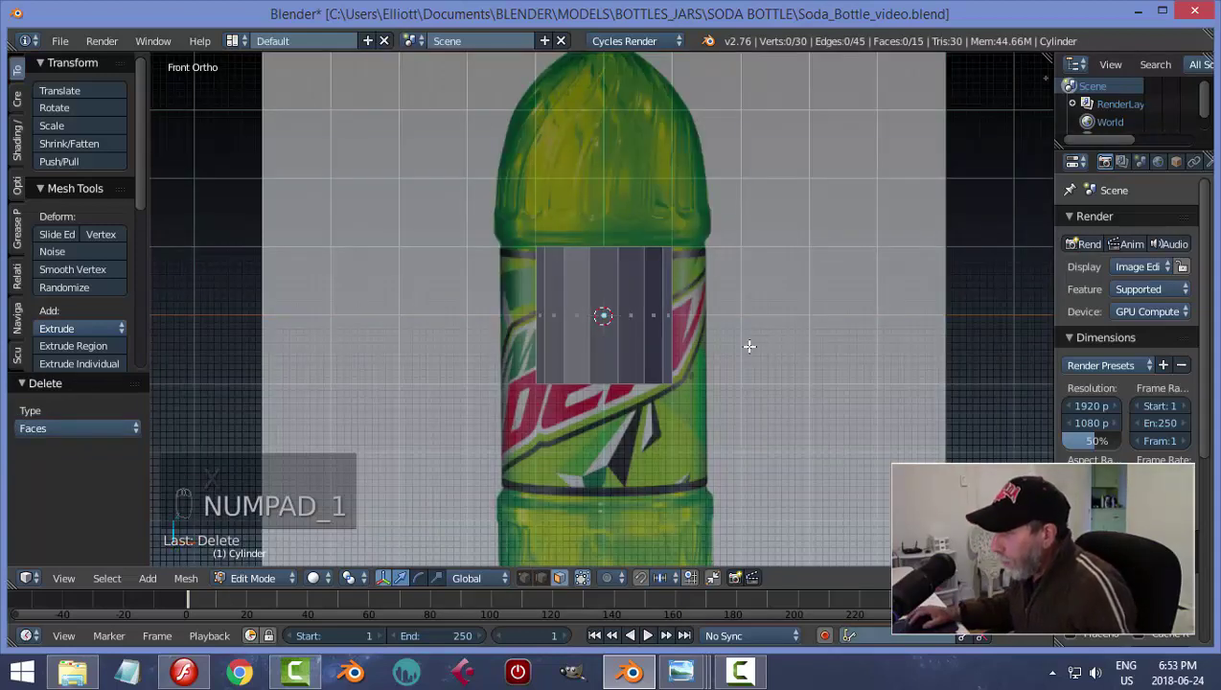
key(Tab)
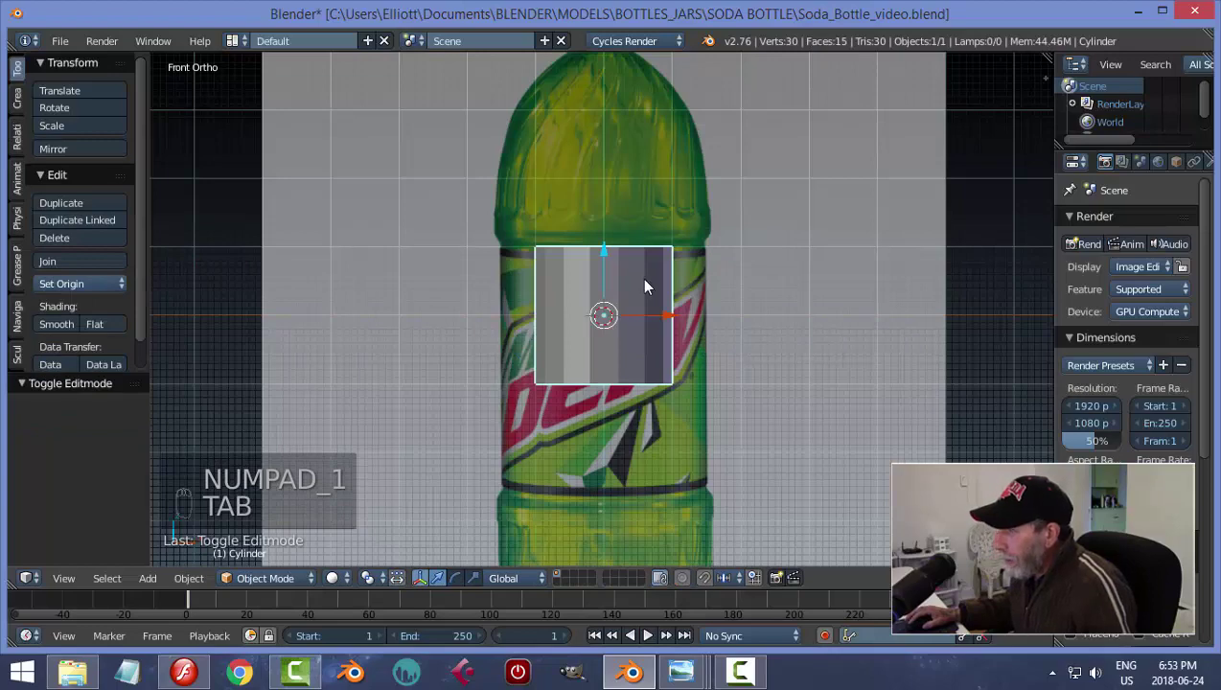
shift+middle_drag(751, 412, 727, 354)
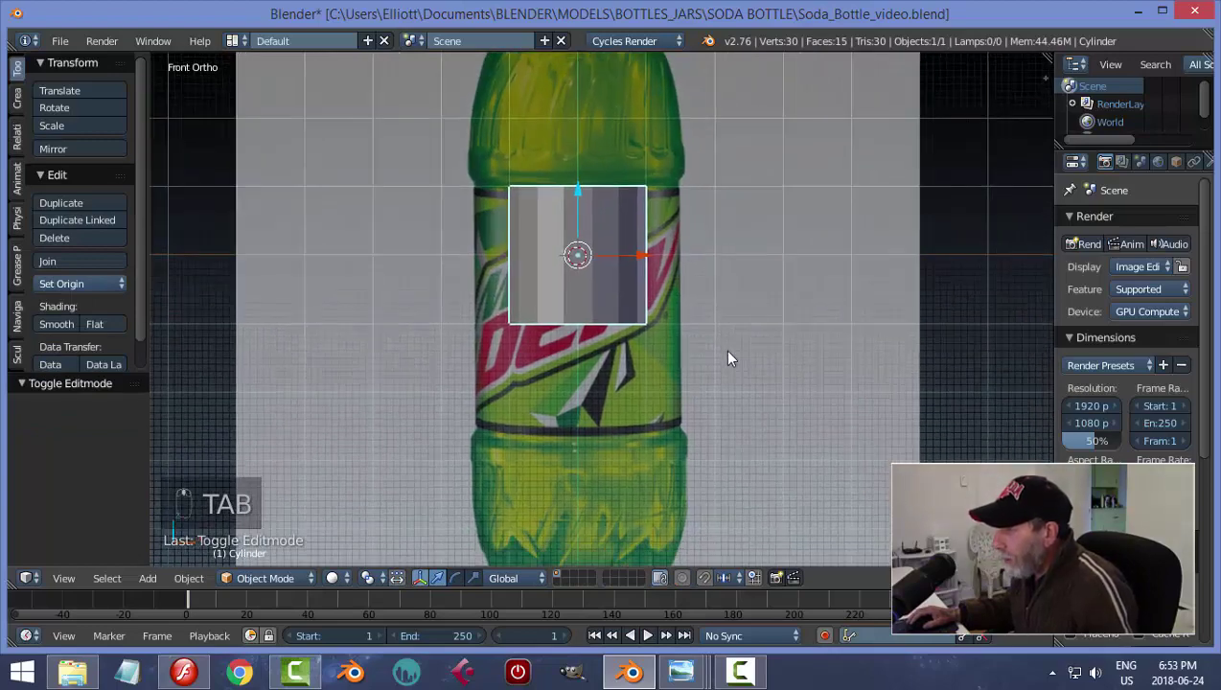
scroll(717, 356, down, 1)
key(Tab)
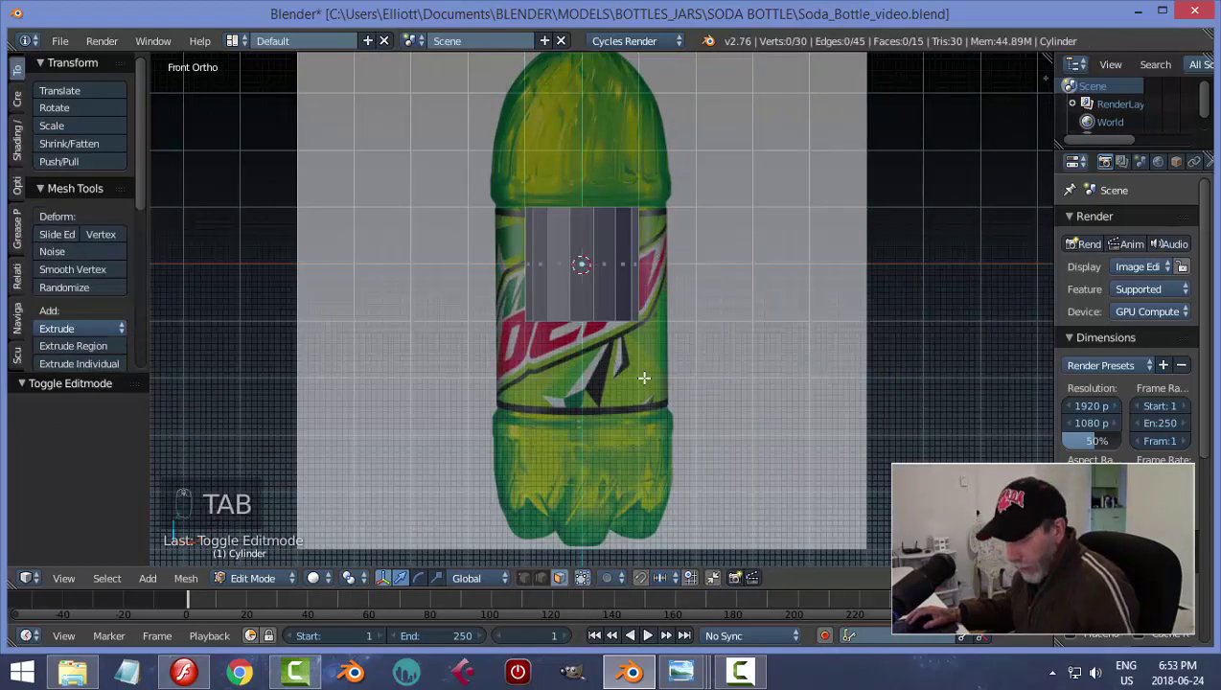
key(z)
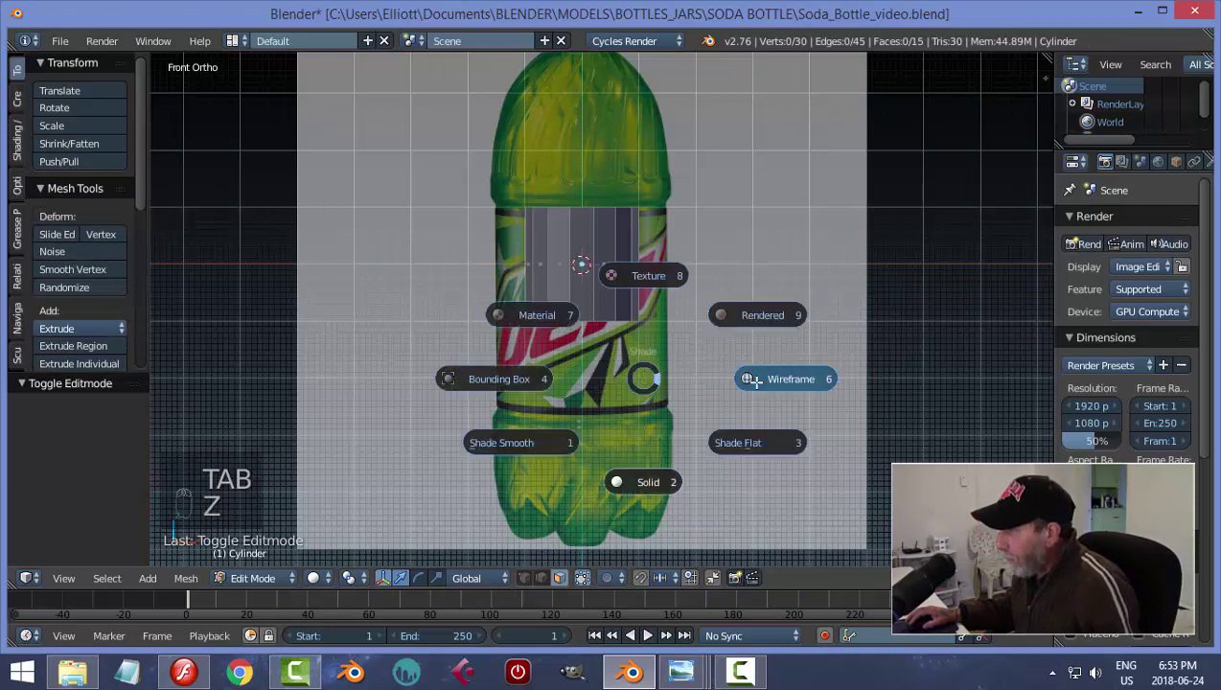
key(s)
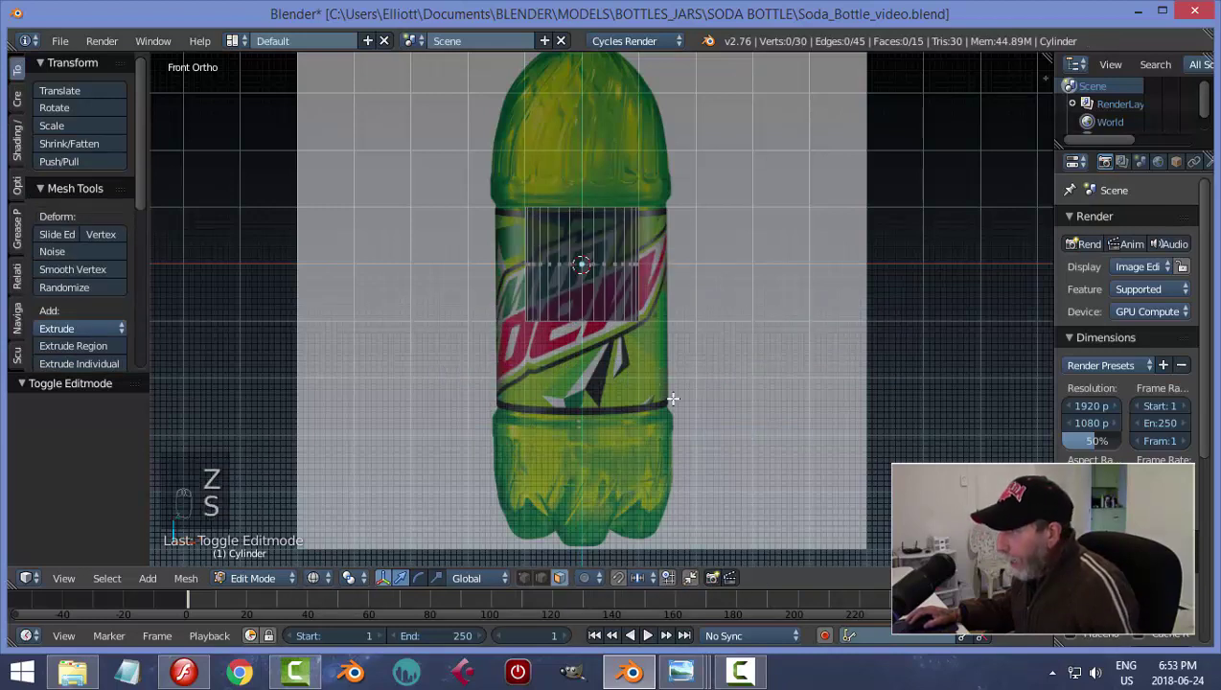
key(a)
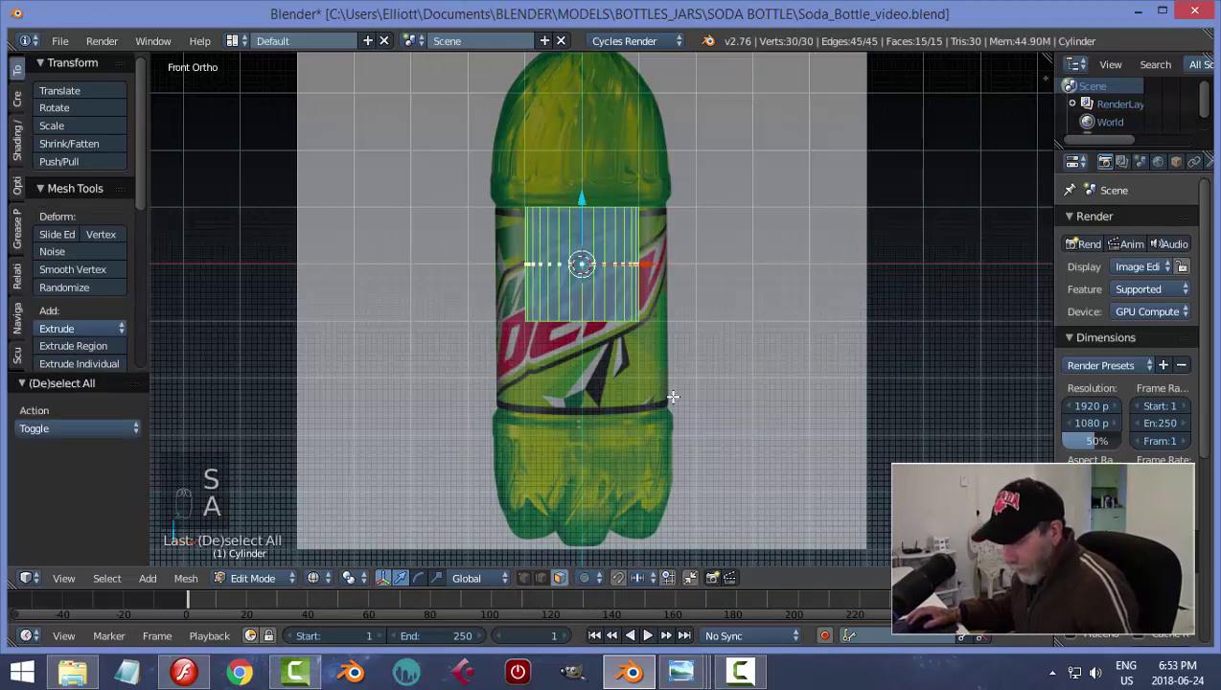
key(s)
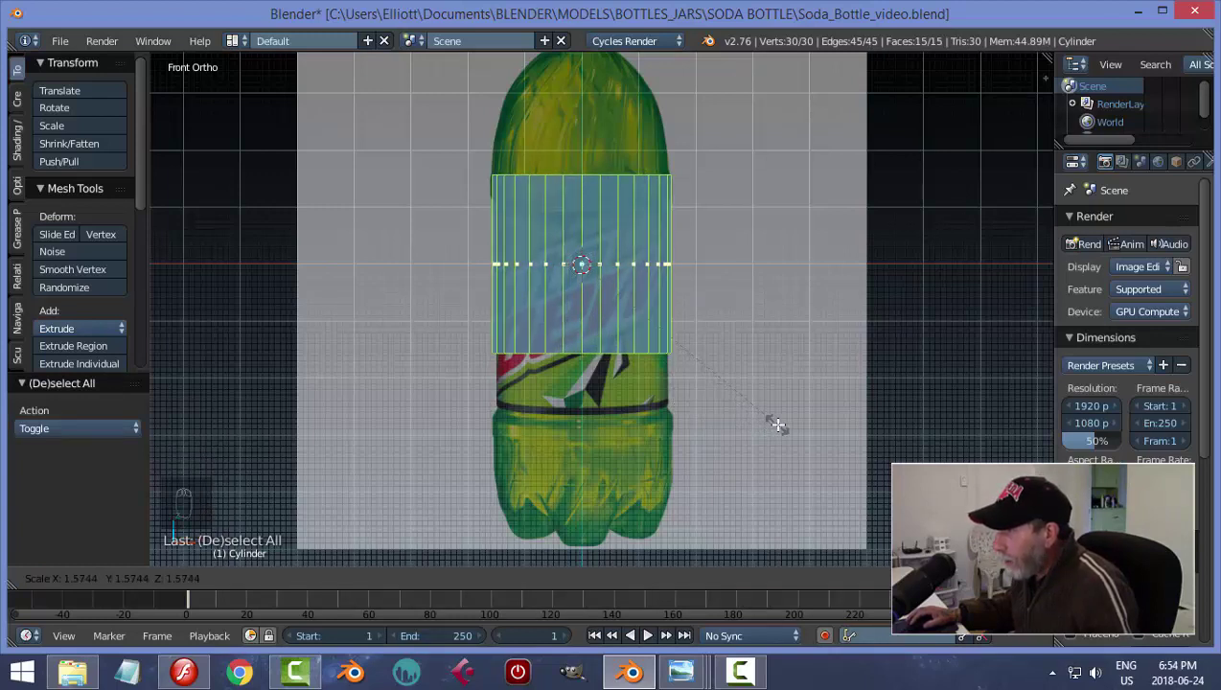
click(785, 425)
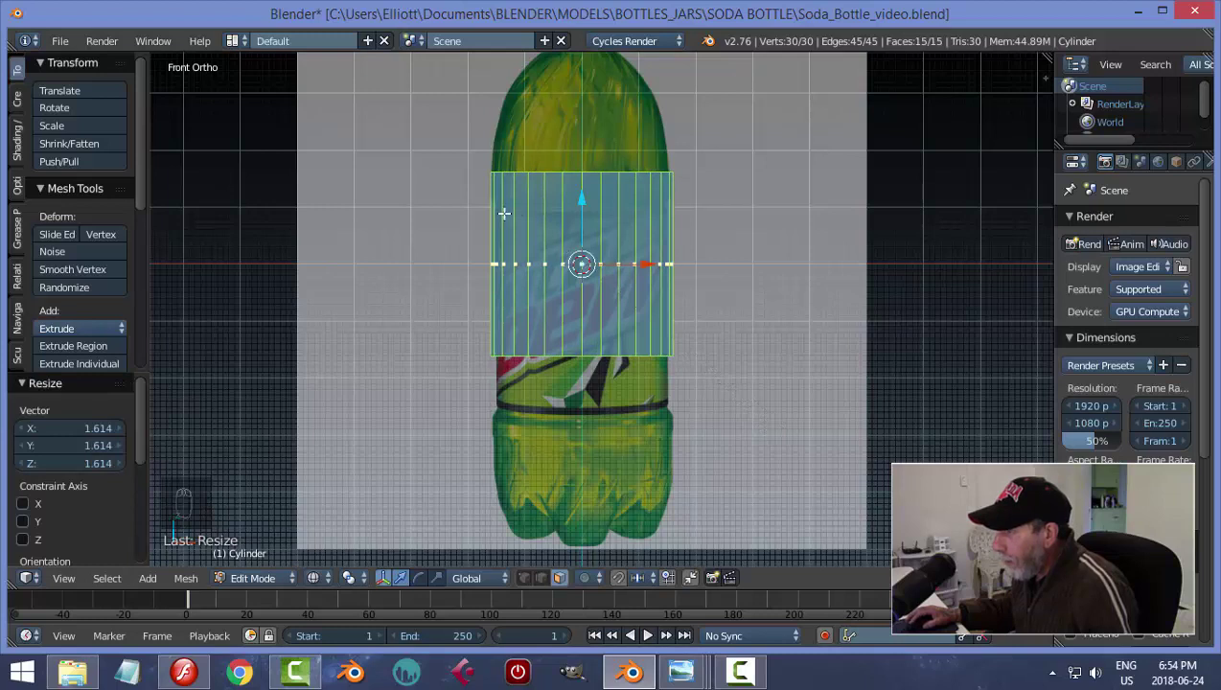
Select the cylinder's bottom ring of vertices and move it about 3.327 down along Z to the bottle's base
key(a)
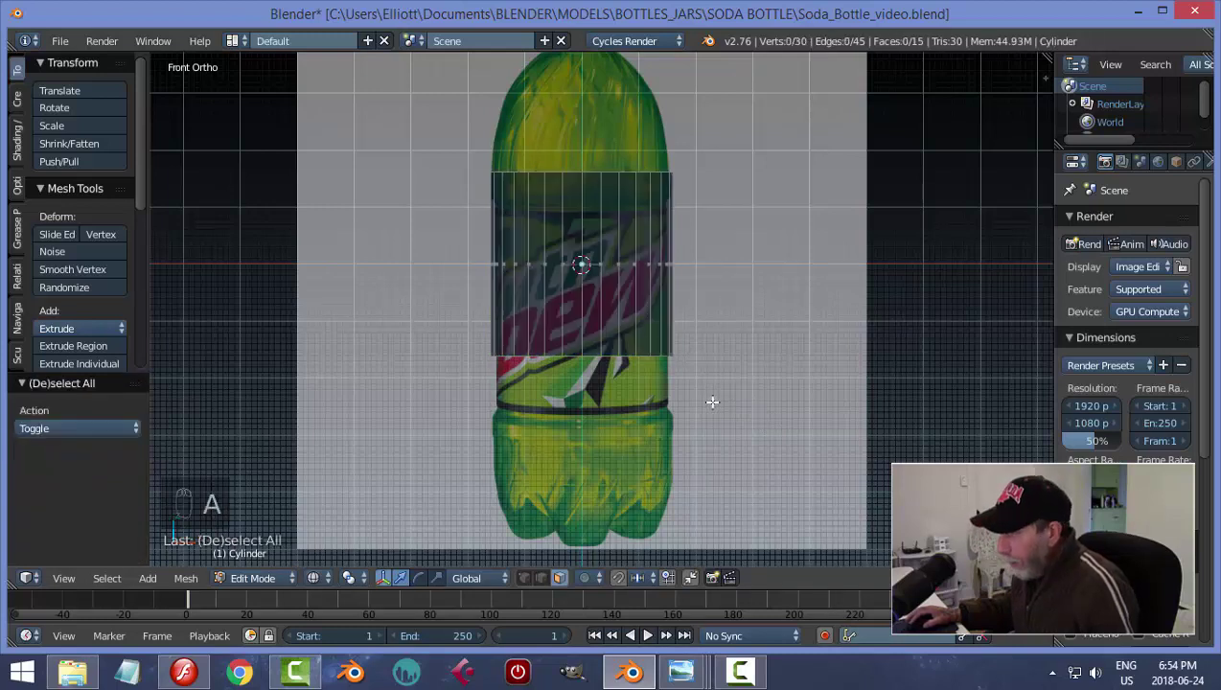
key(ctrl+Tab)
key(Up)
key(Up)
key(Return)
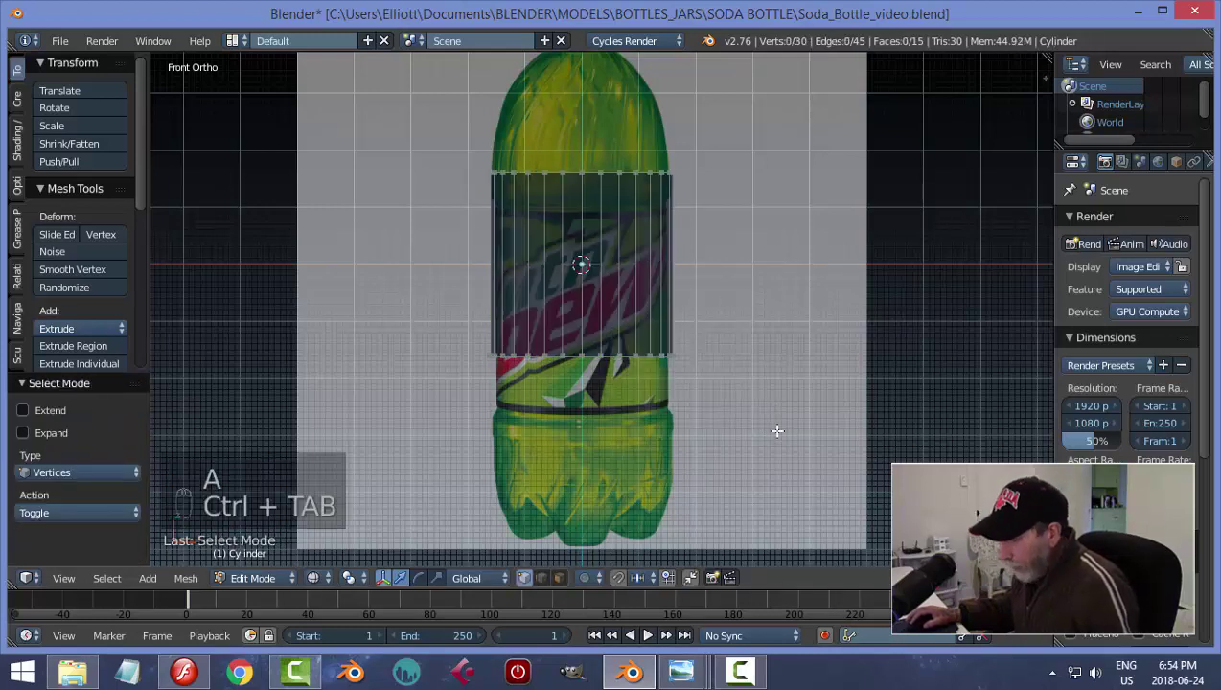
key(b)
drag(671, 376, 484, 331)
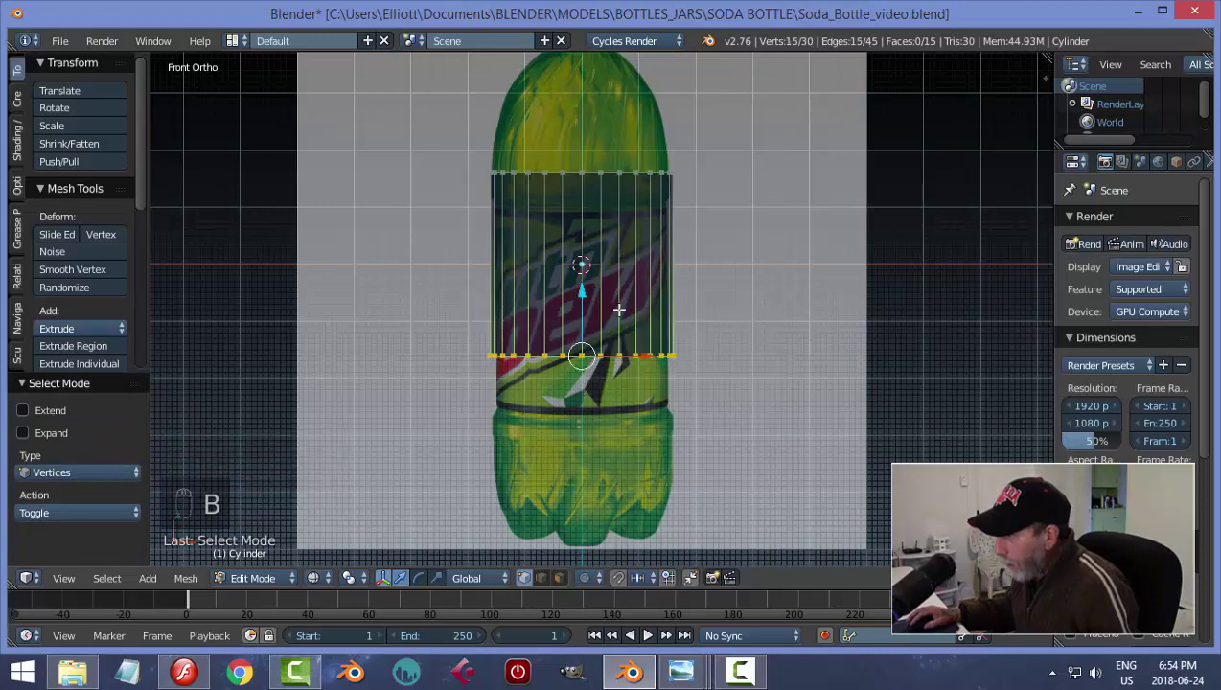
drag(586, 294, 585, 363)
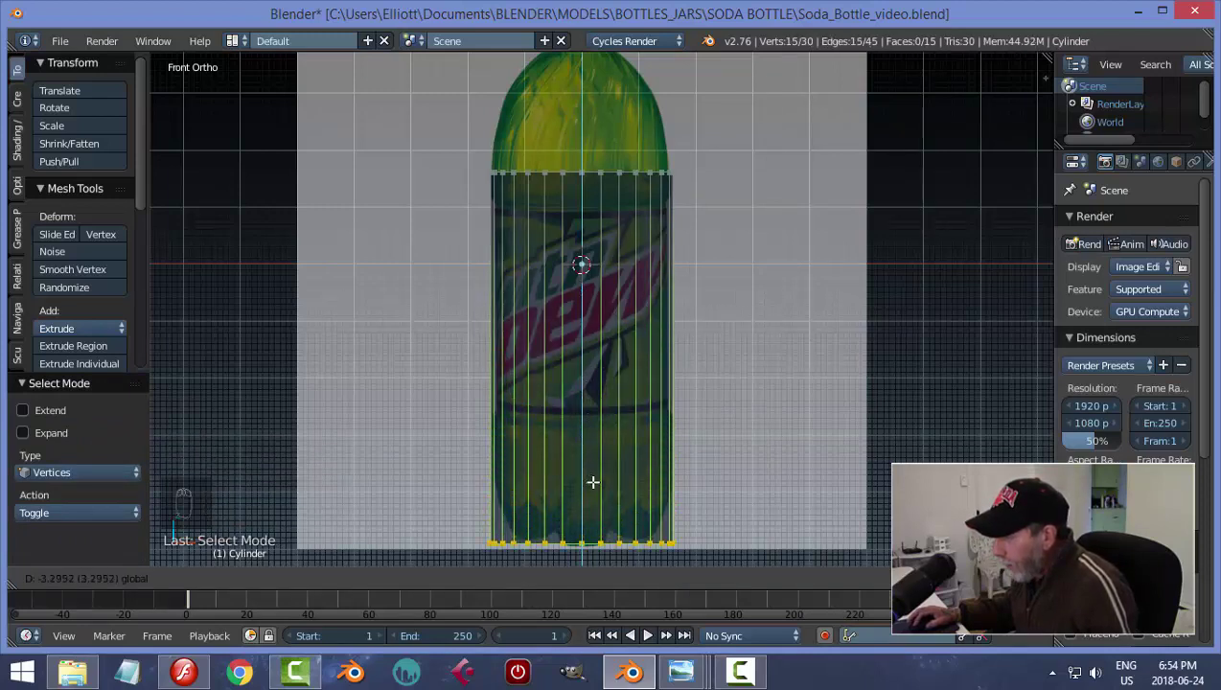
click(590, 481)
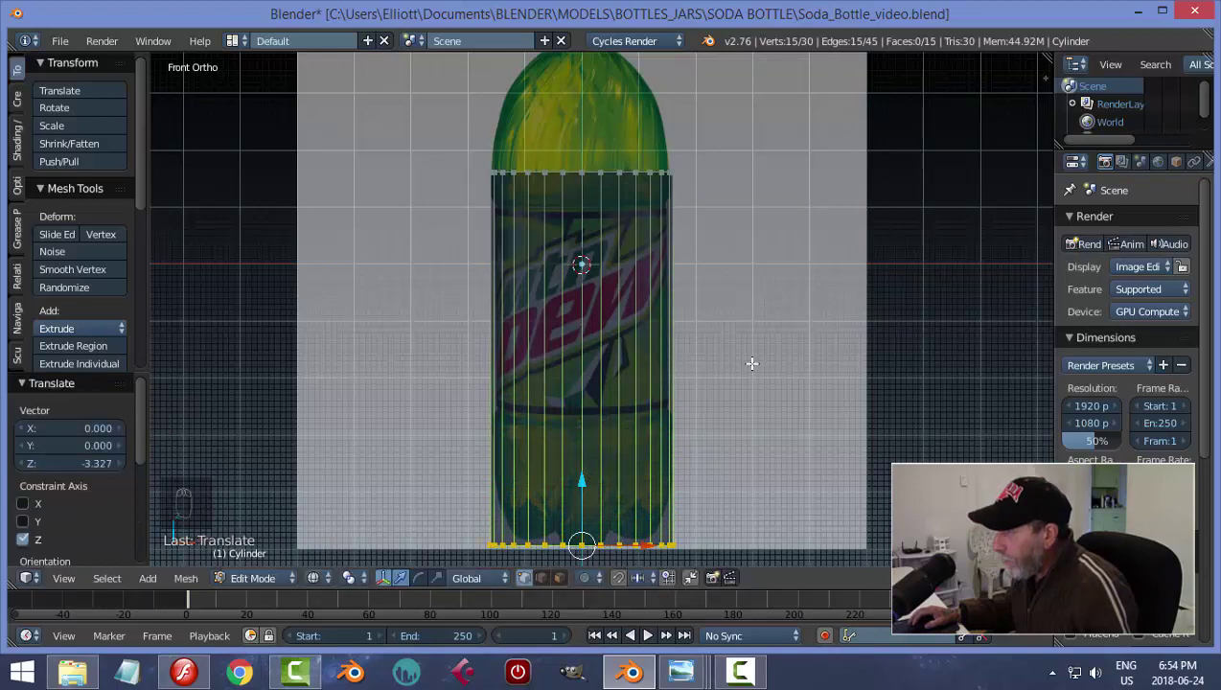
scroll(753, 363, down, 1)
scroll(747, 414, up, 1)
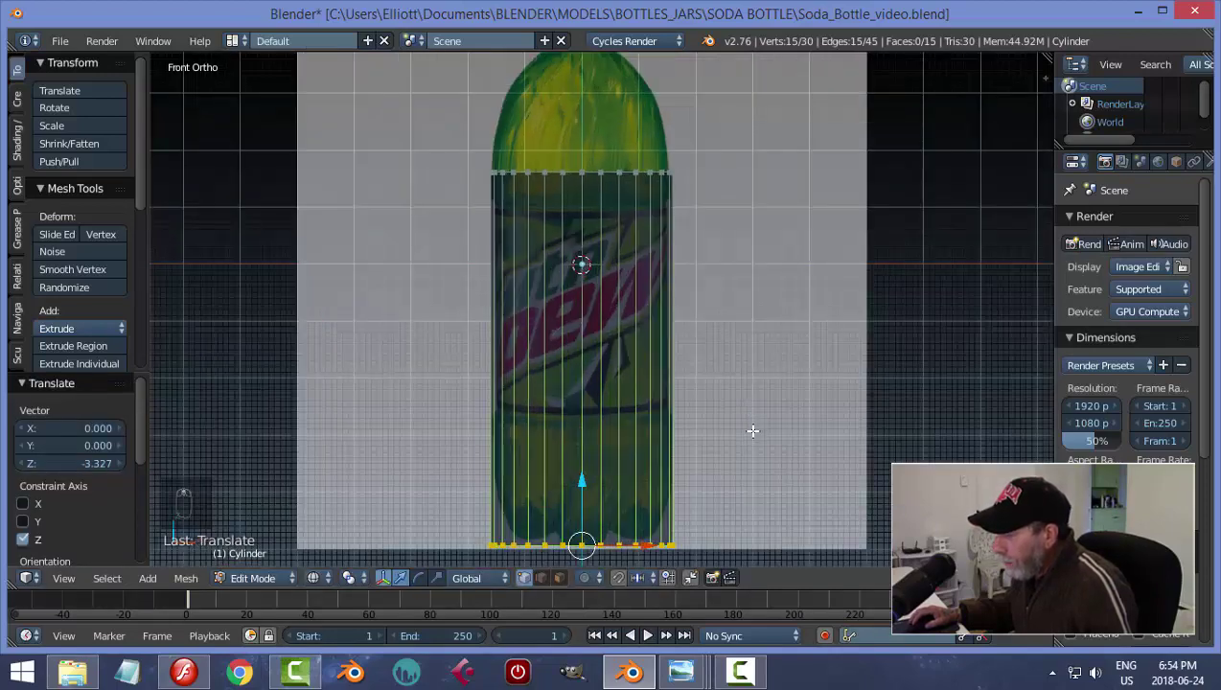
key(a)
Add one horizontal loop cut around the cylinder and slide it down to the label's lower edge
scroll(716, 400, up, 2)
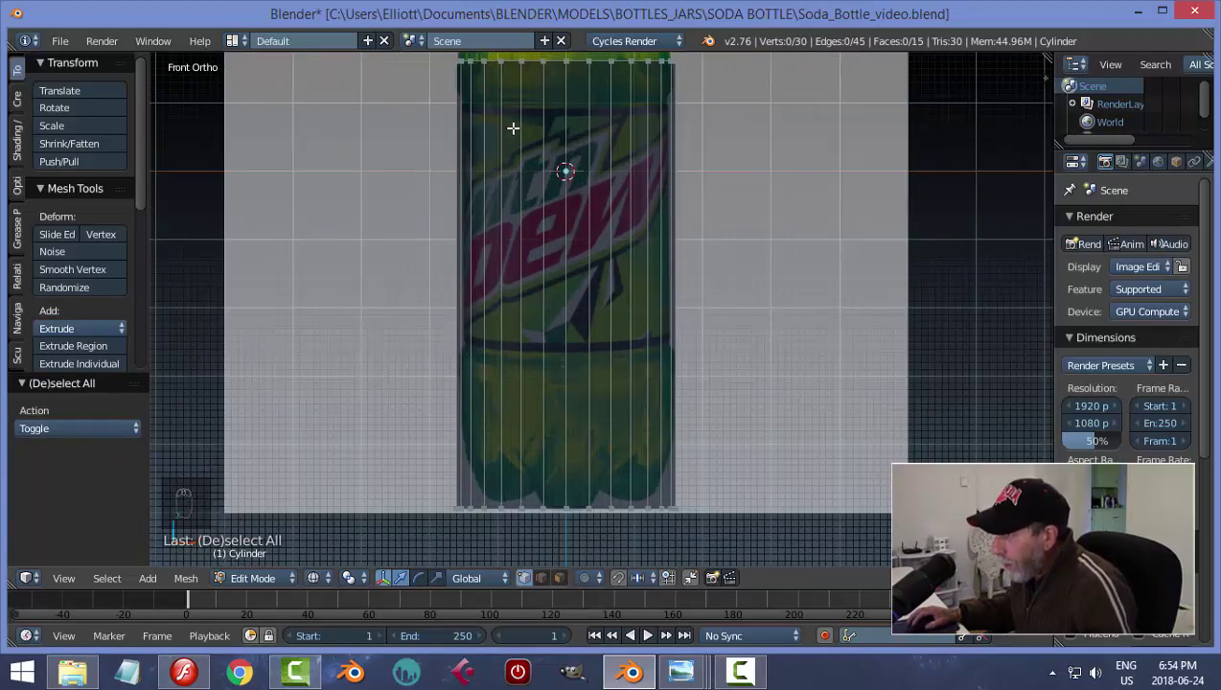
key(ctrl+r)
click(603, 155)
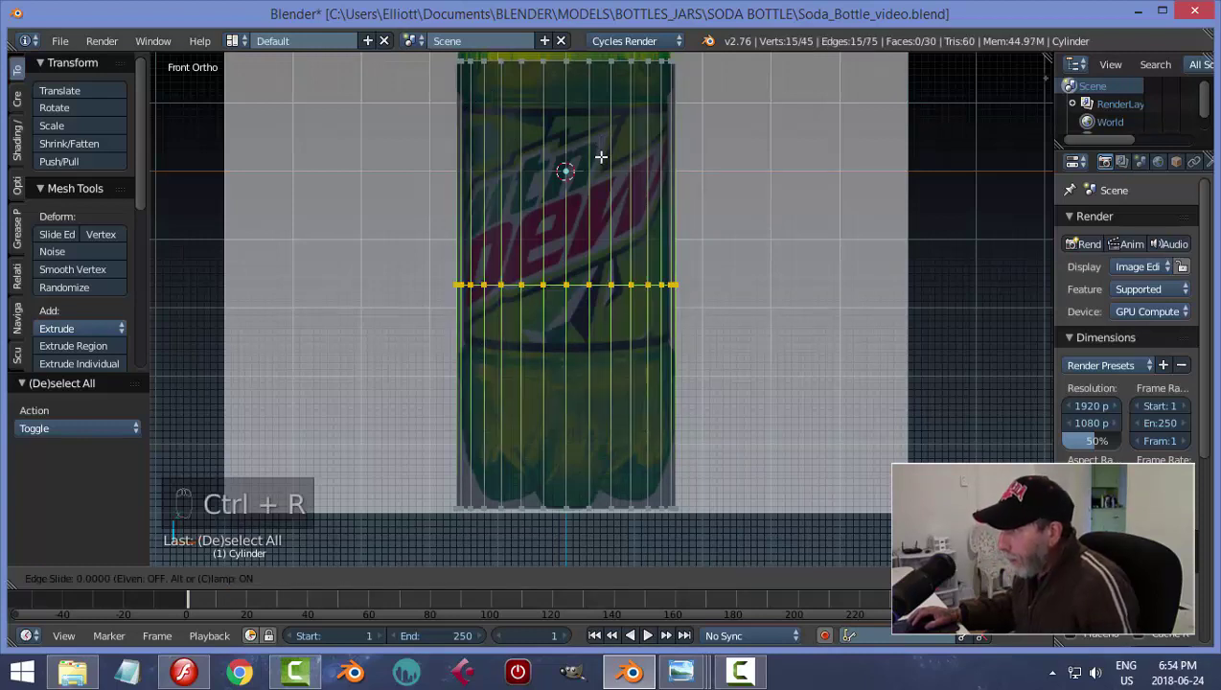
click(620, 216)
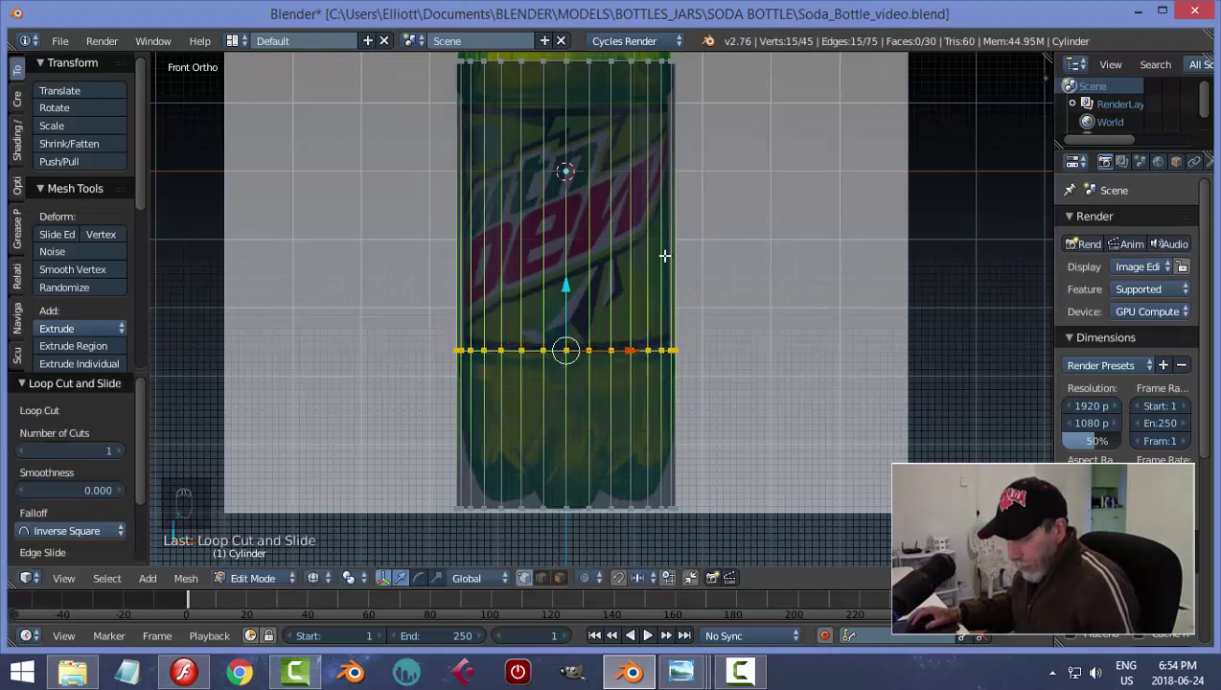
key(a)
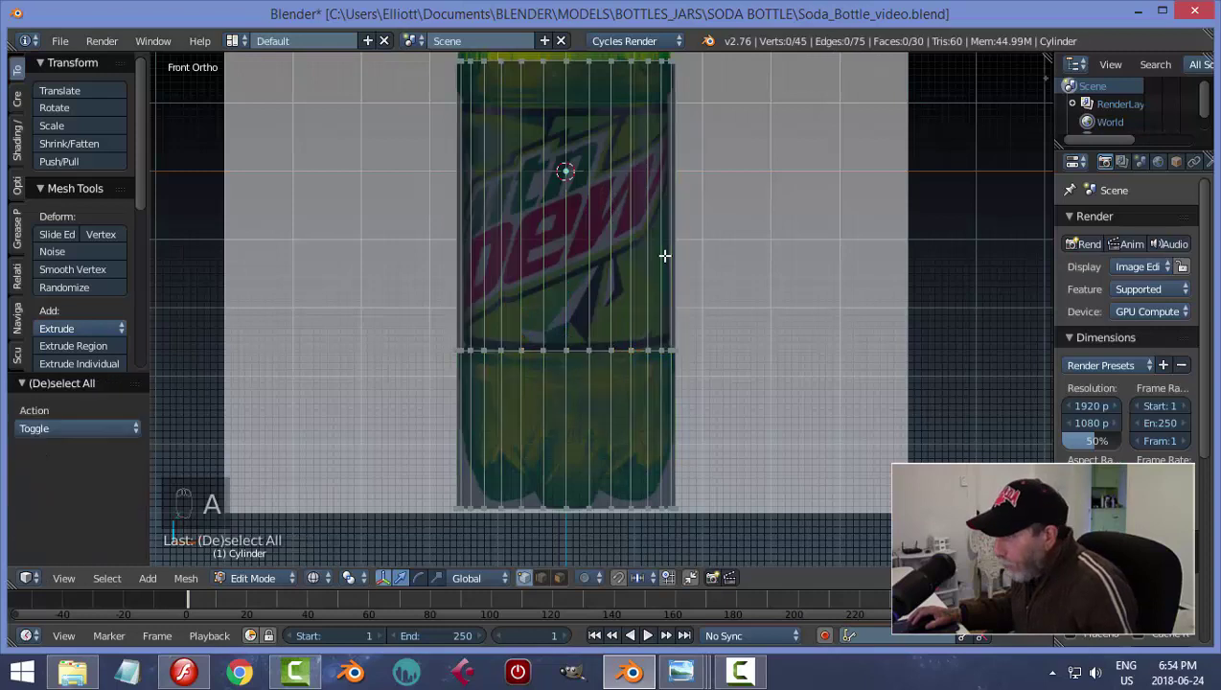
Add another horizontal loop cut around the cylinder and slide it up to the label's upper edge
key(ctrl+r)
click(662, 201)
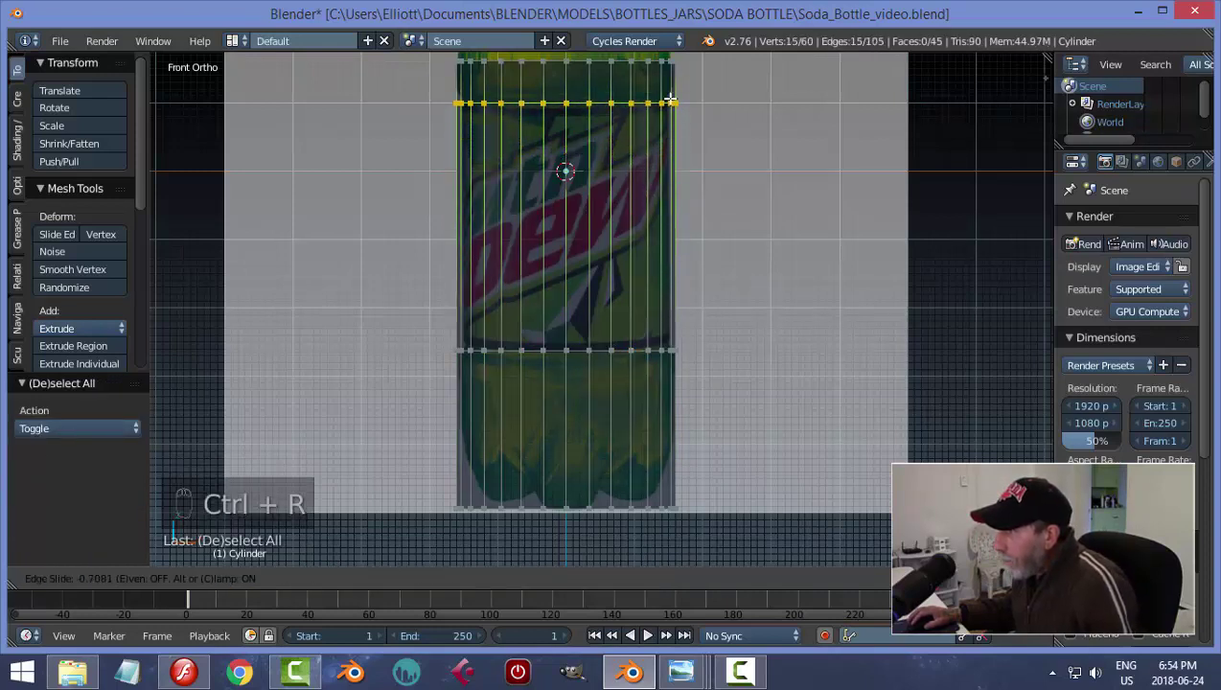
click(671, 100)
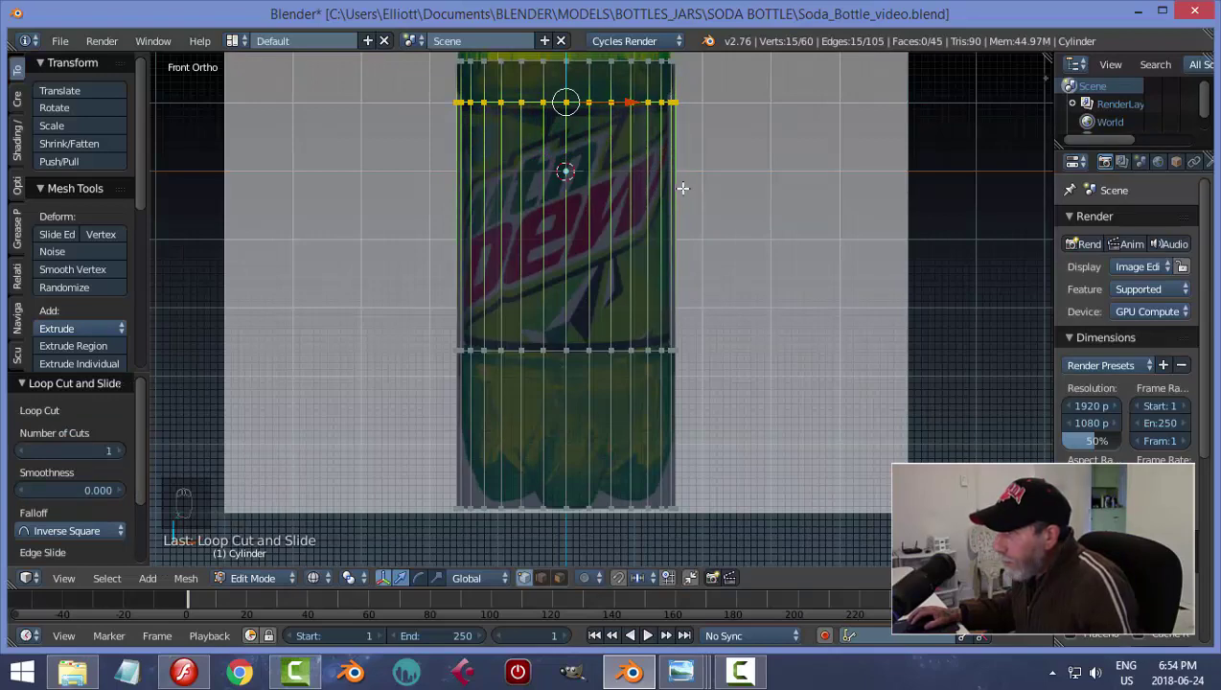
key(a)
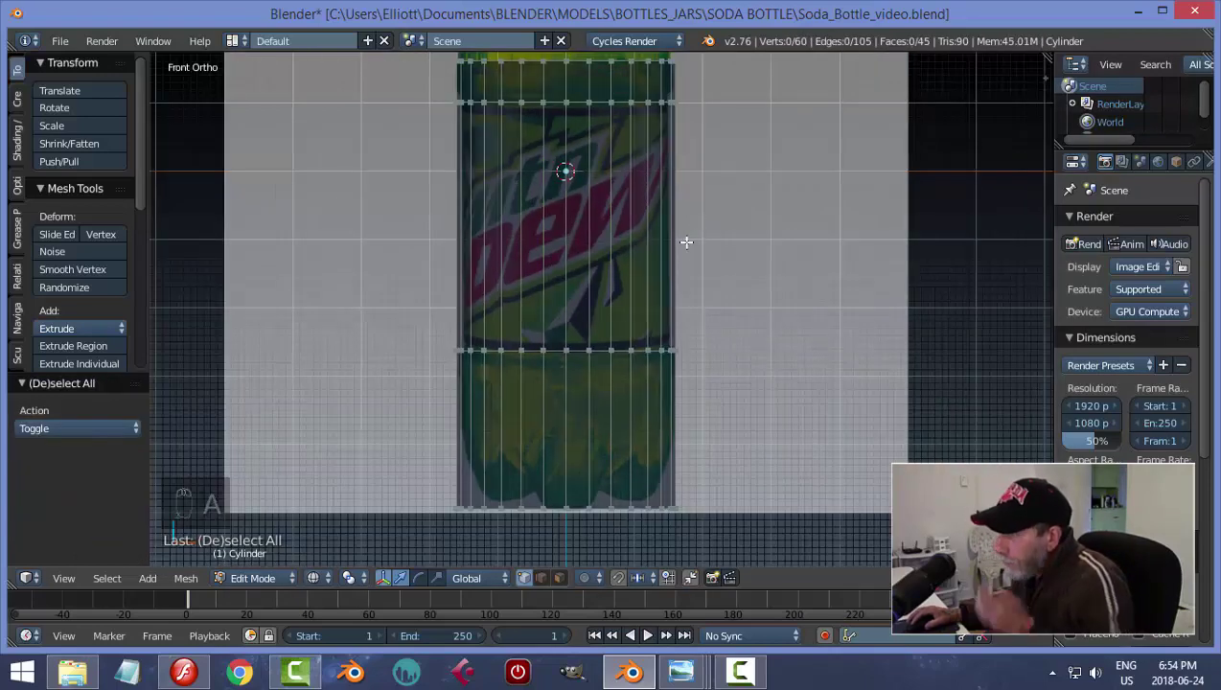
key(ctrl+Tab)
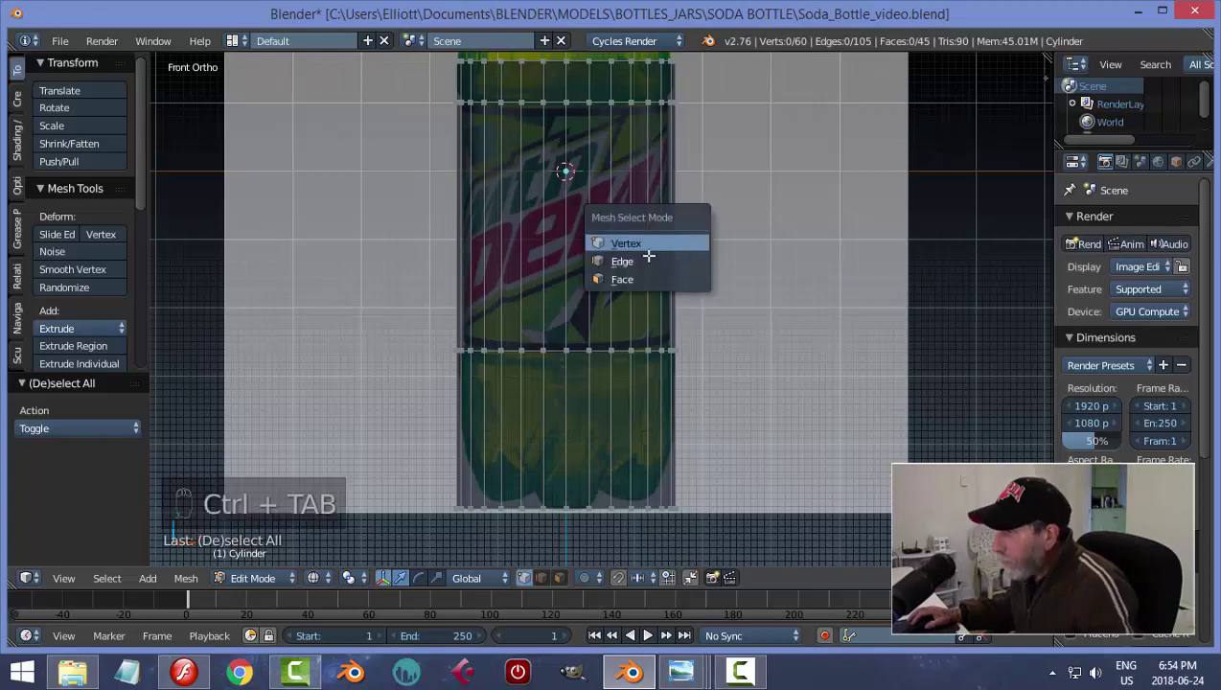
click(627, 278)
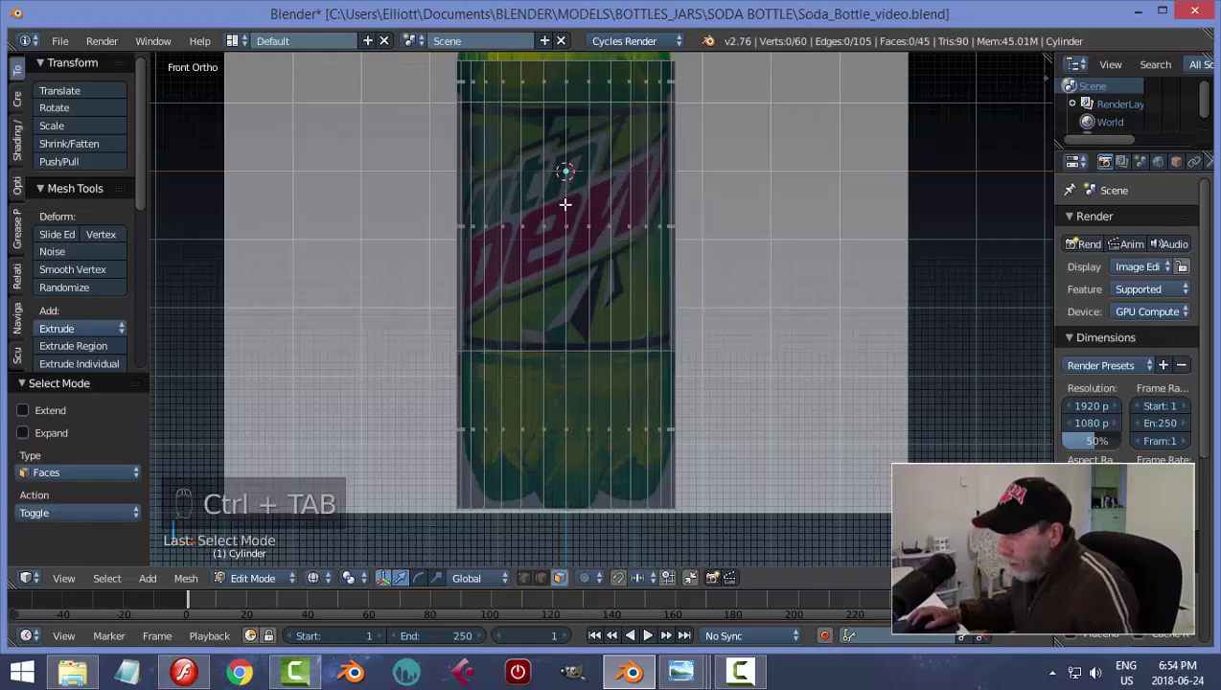
alt+right_click(563, 219)
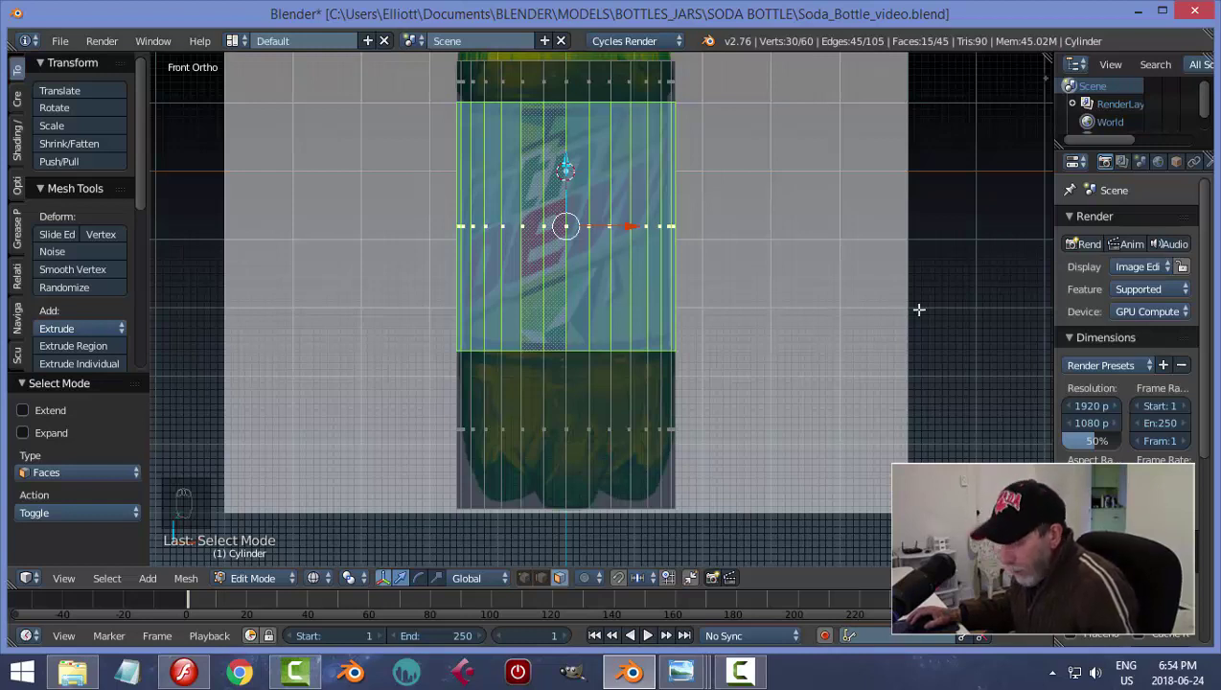
key(s)
key(shift+z)
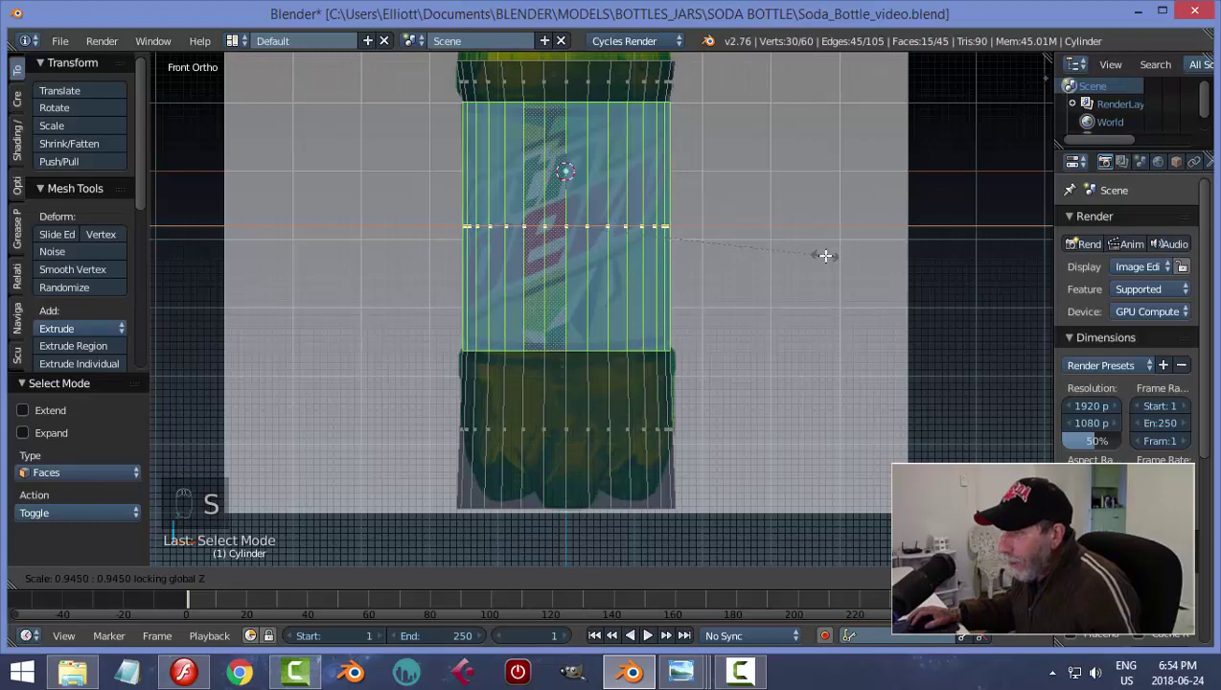
click(825, 256)
key(a)
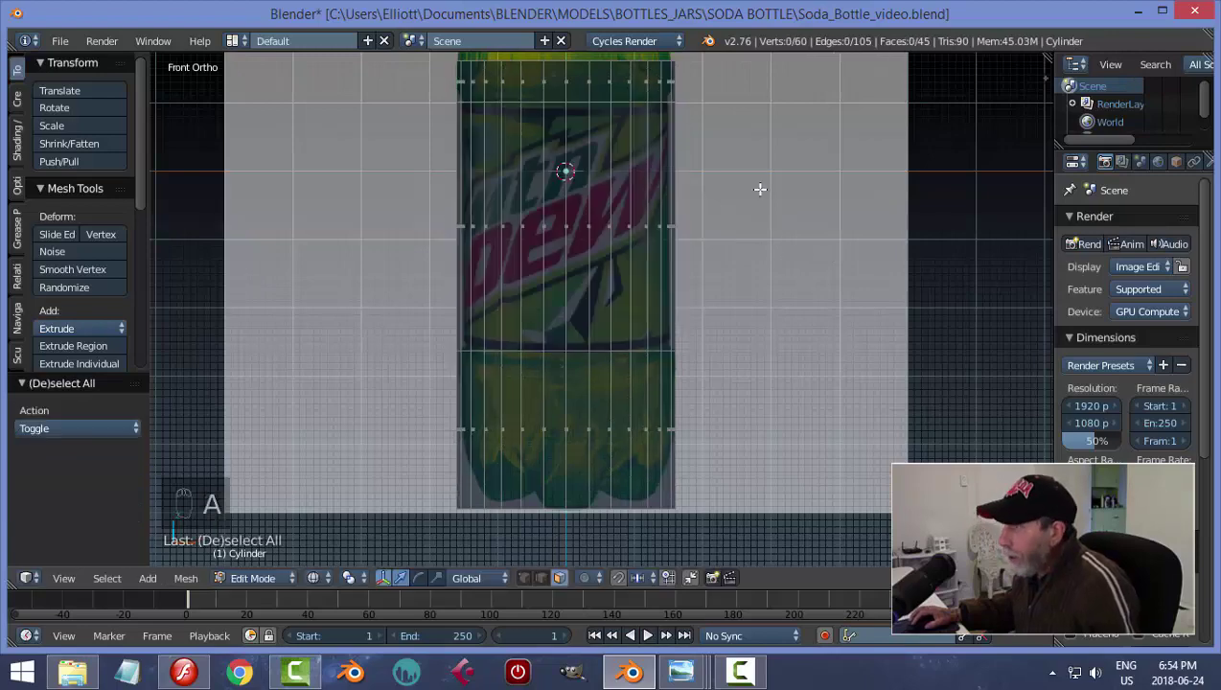
Switch to edge selection and set the reference bottle image to display in front of the mesh
shift+scroll(760, 231, up, 2)
scroll(760, 231, up, 1)
key(ctrl+Tab)
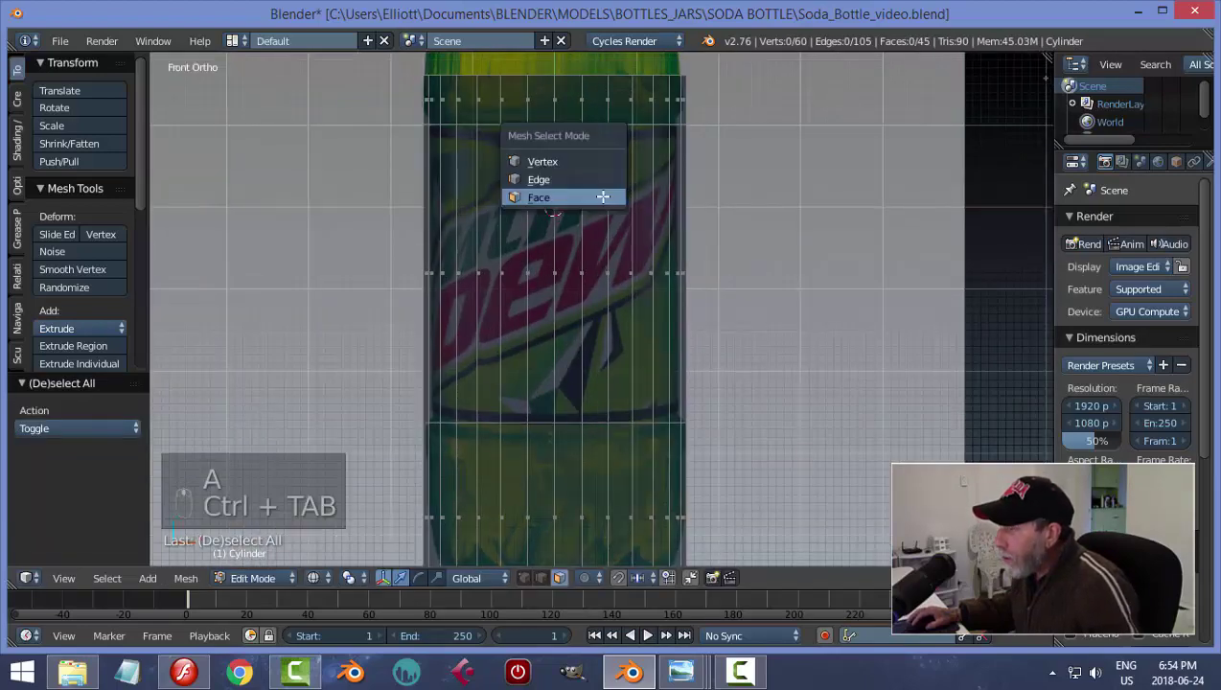
click(539, 179)
scroll(605, 188, up, 2)
shift+scroll(617, 326, up, 2)
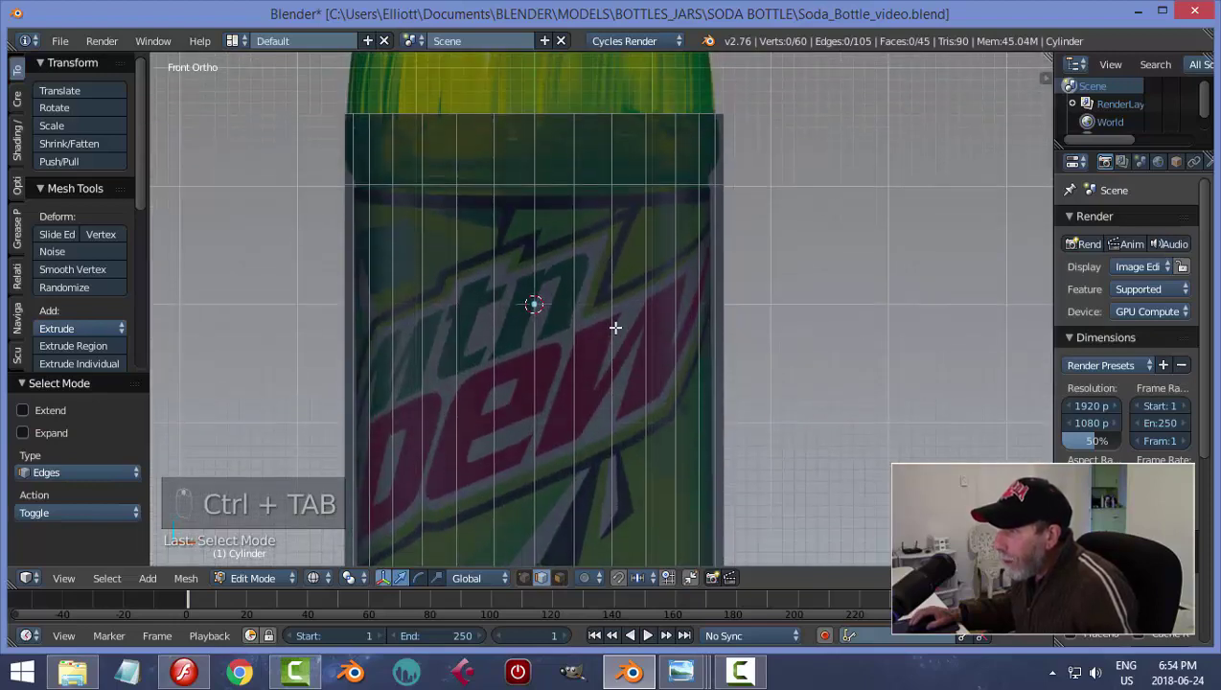
scroll(797, 275, up, 1)
key(n)
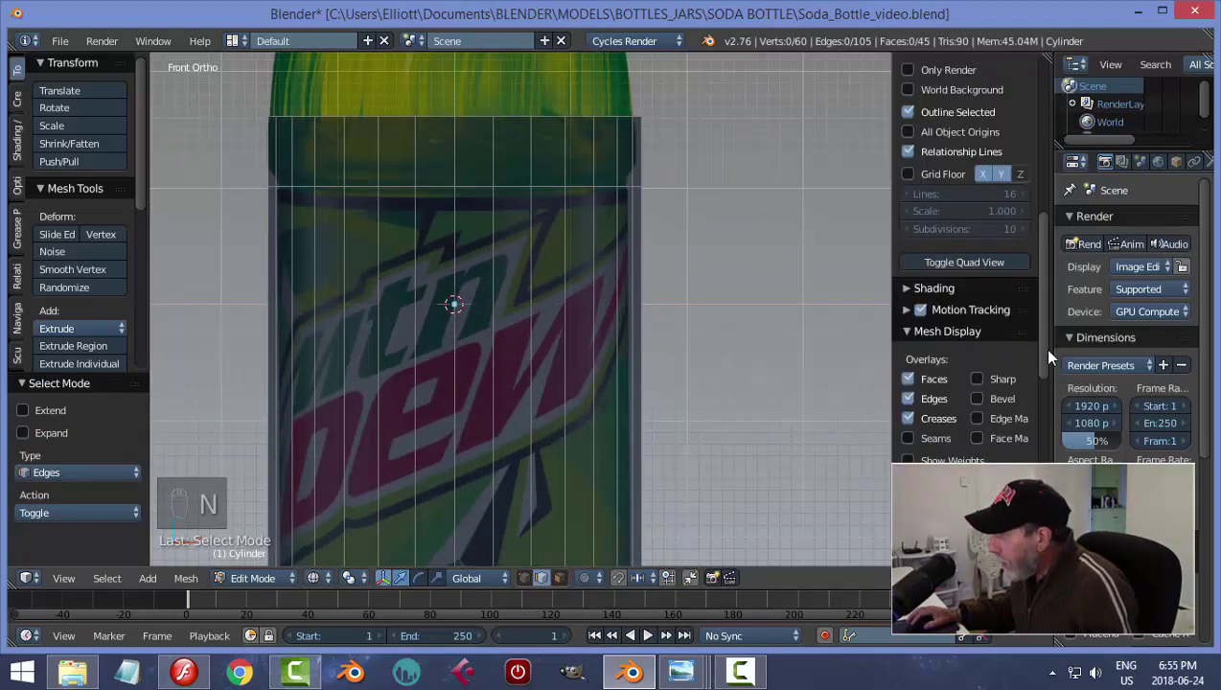
scroll(1043, 347, down, 5)
scroll(1048, 419, down, 8)
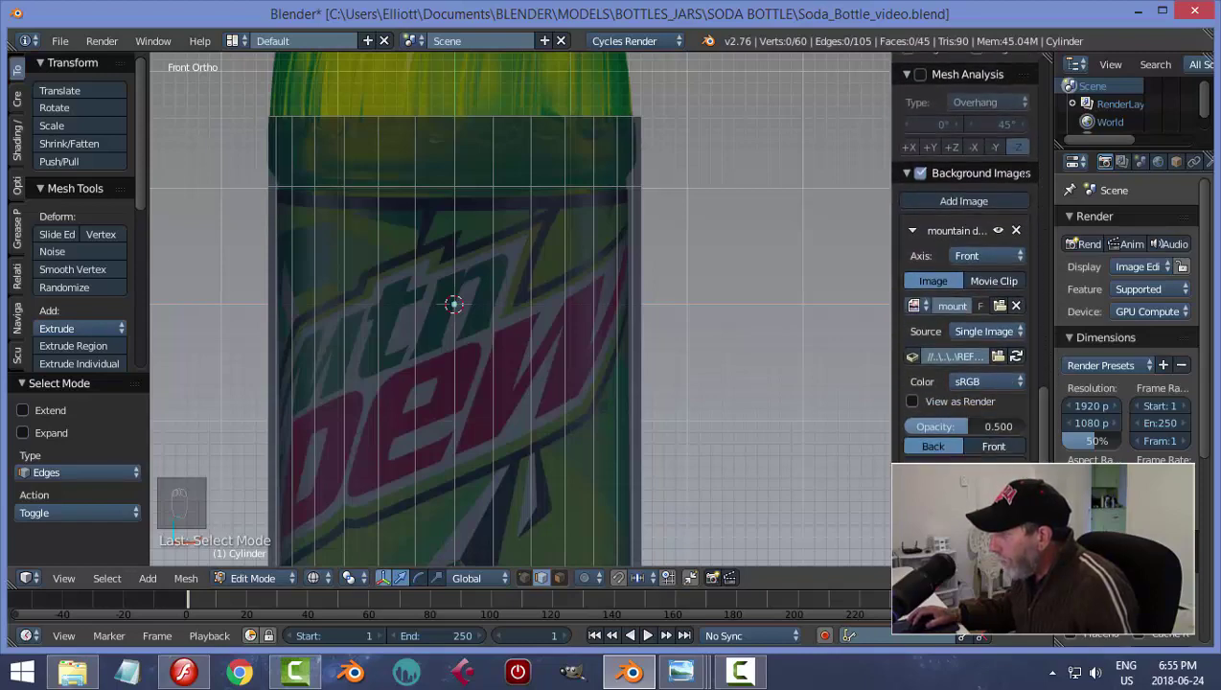
click(993, 447)
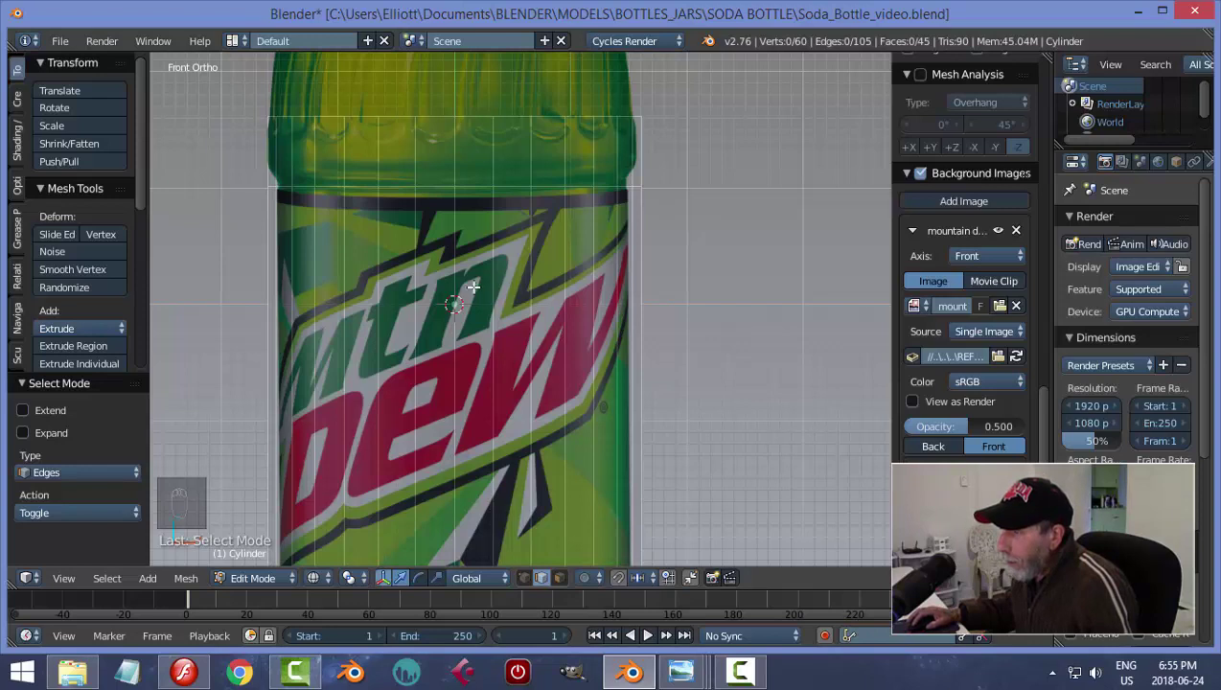
Select the edge loop at the label's upper edge and move it about 0.008 down along Z
alt+click(433, 186)
drag(451, 144, 456, 130)
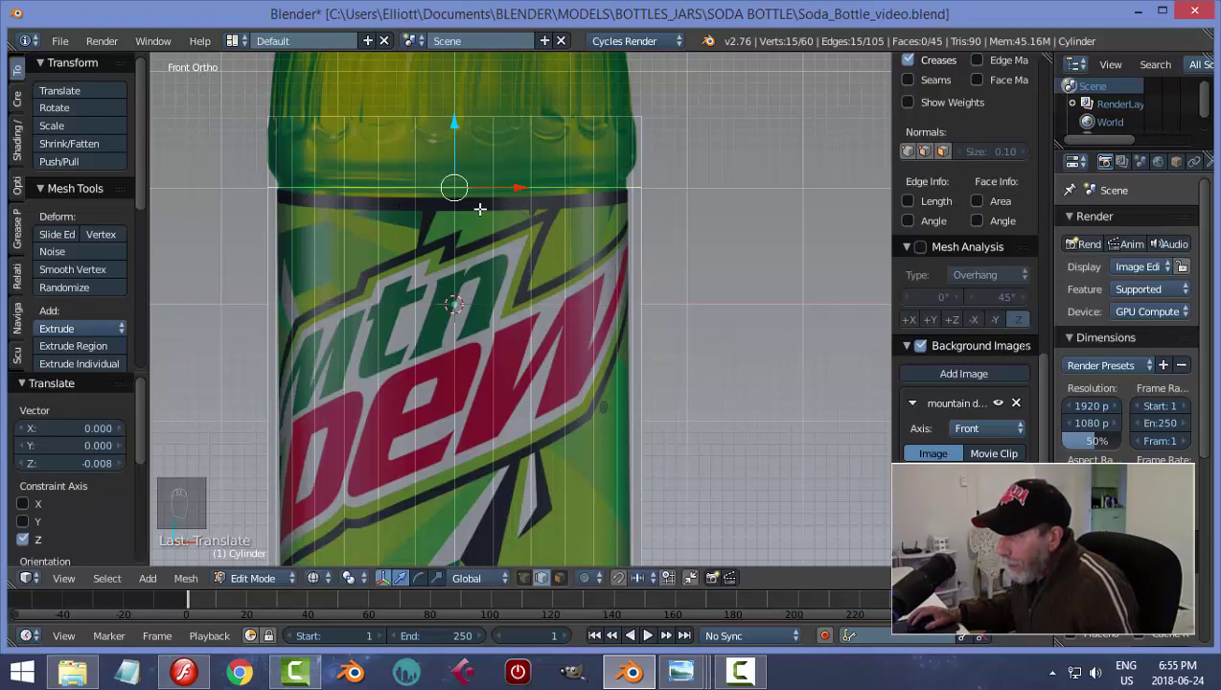
key(a)
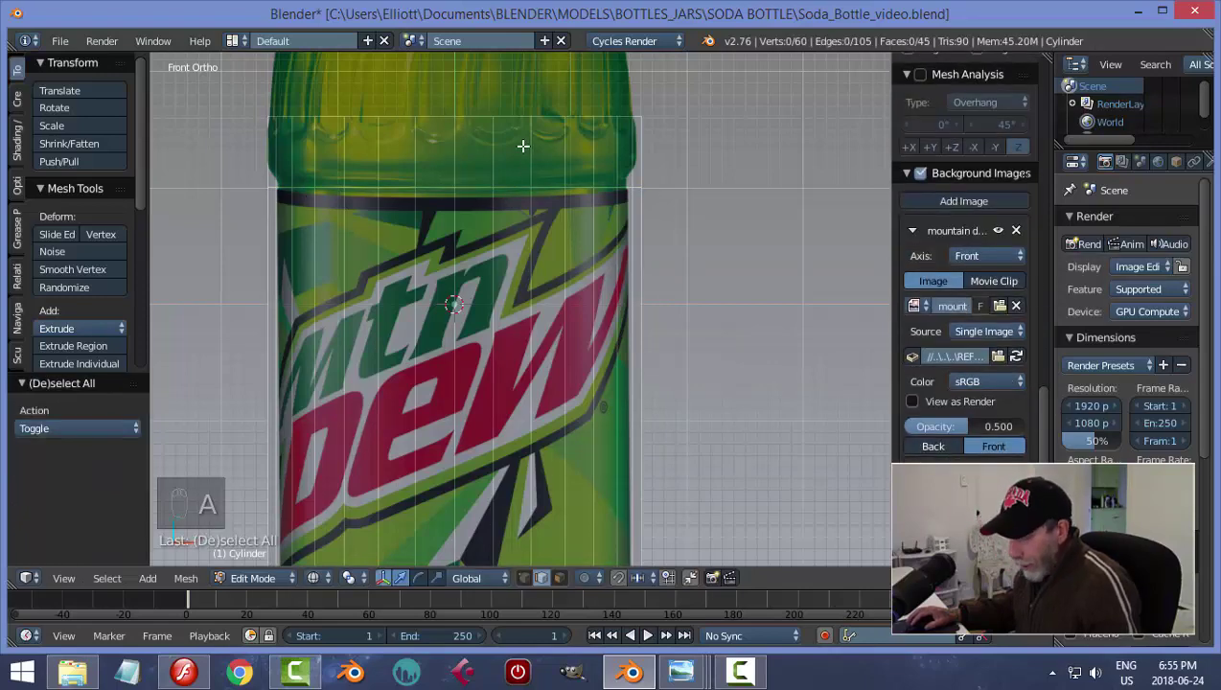
Add a horizontal loop cut in the band above the label and slide it down close to the label's upper edge loop
key(ctrl+r)
click(524, 147)
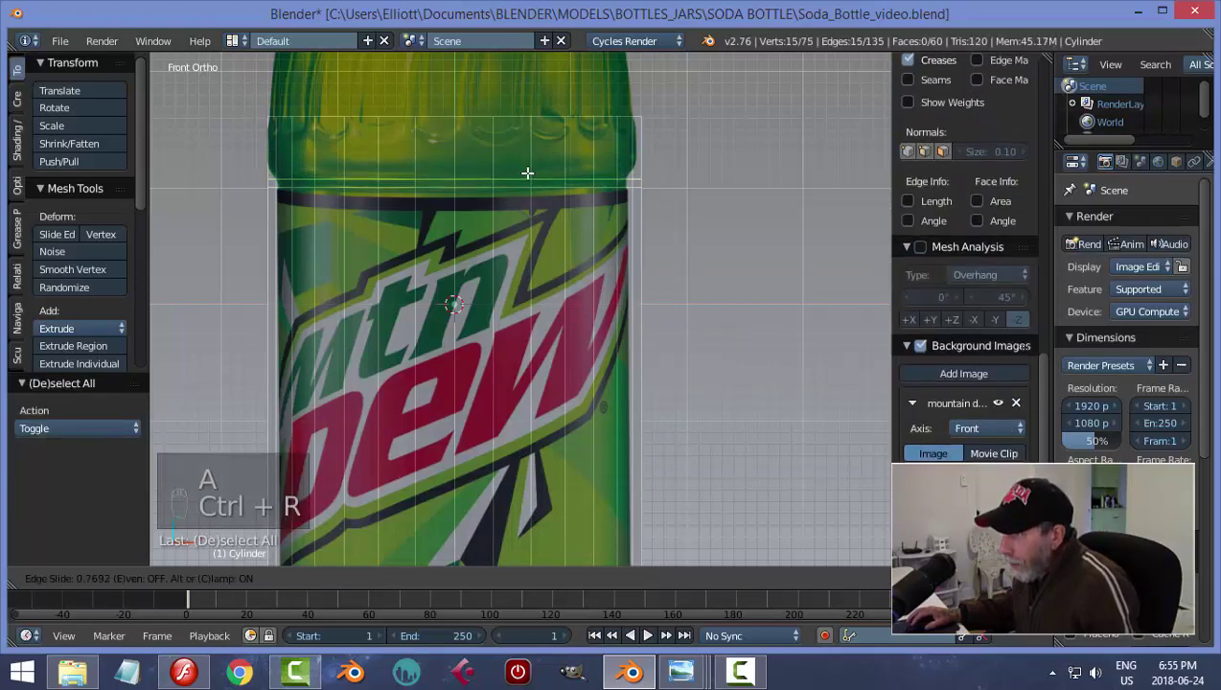
click(527, 172)
Add a horizontal loop cut in the label section and move it about 1.787 down along Z, just above the label's lower edge loop
shift+scroll(651, 220, down, 5)
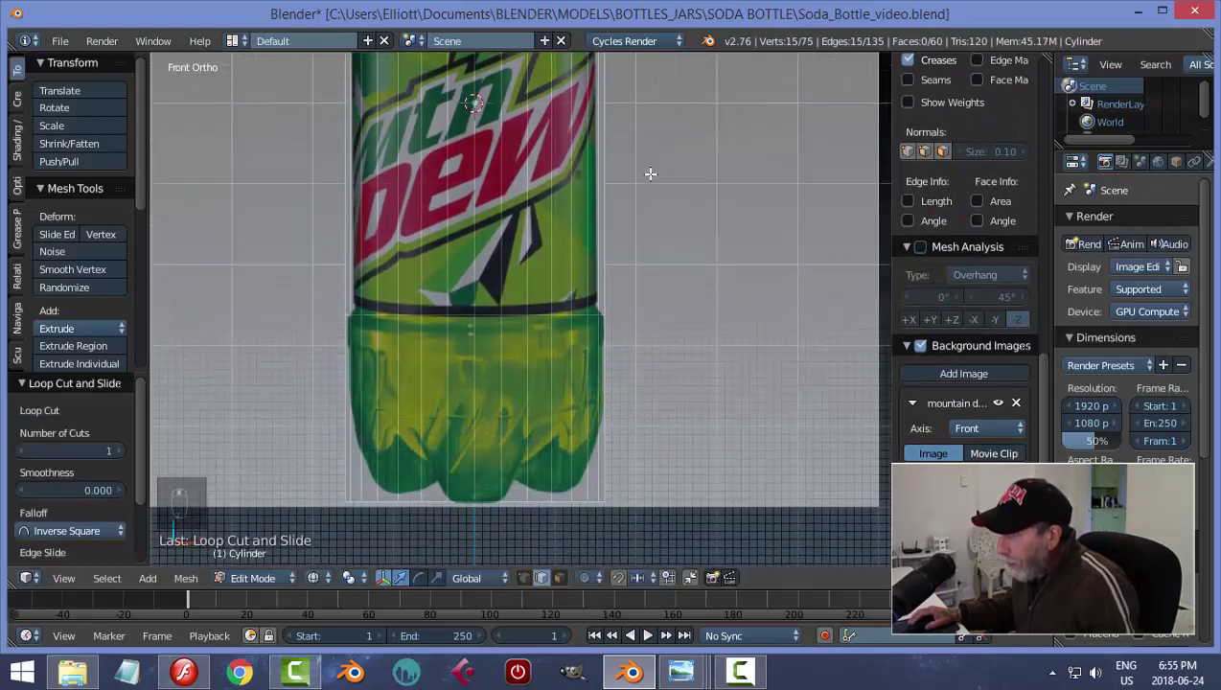
scroll(550, 318, up, 2)
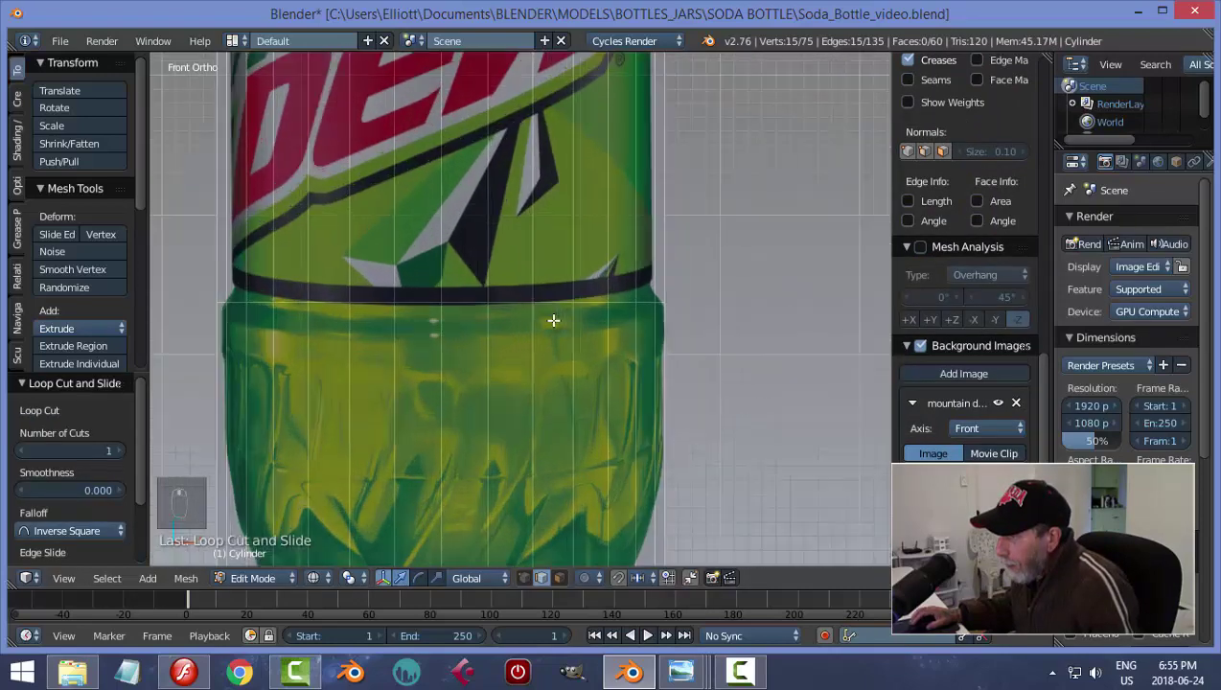
key(ctrl+r)
click(220, 242)
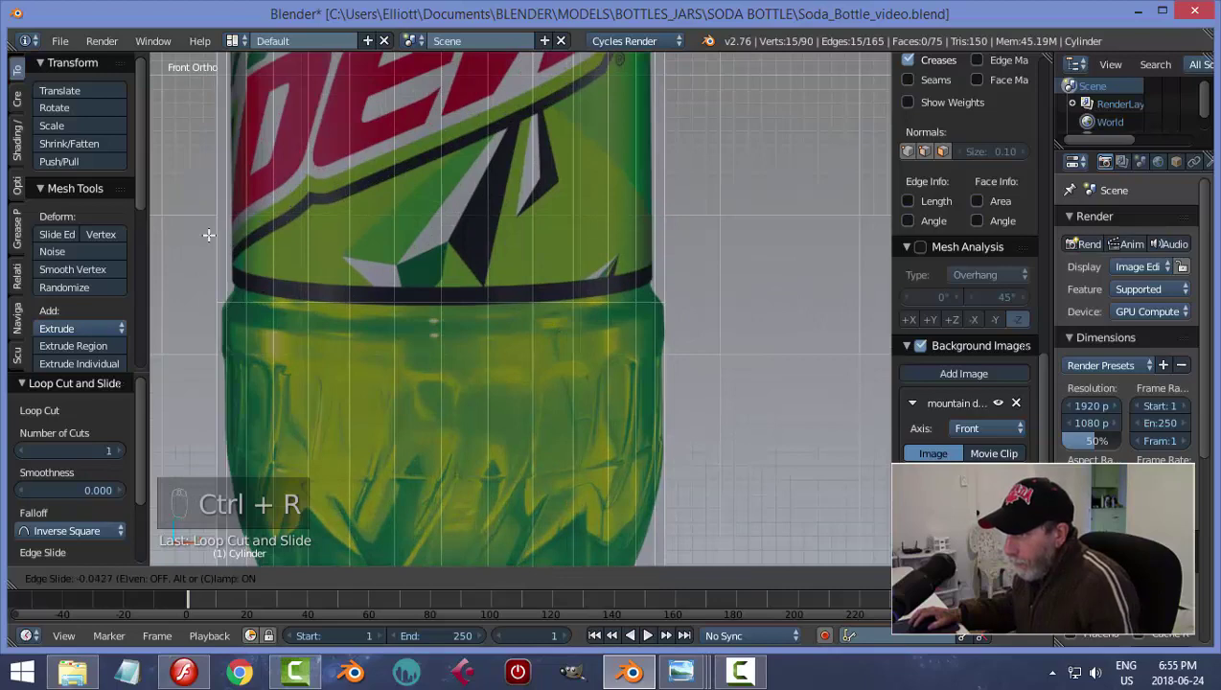
click(211, 235)
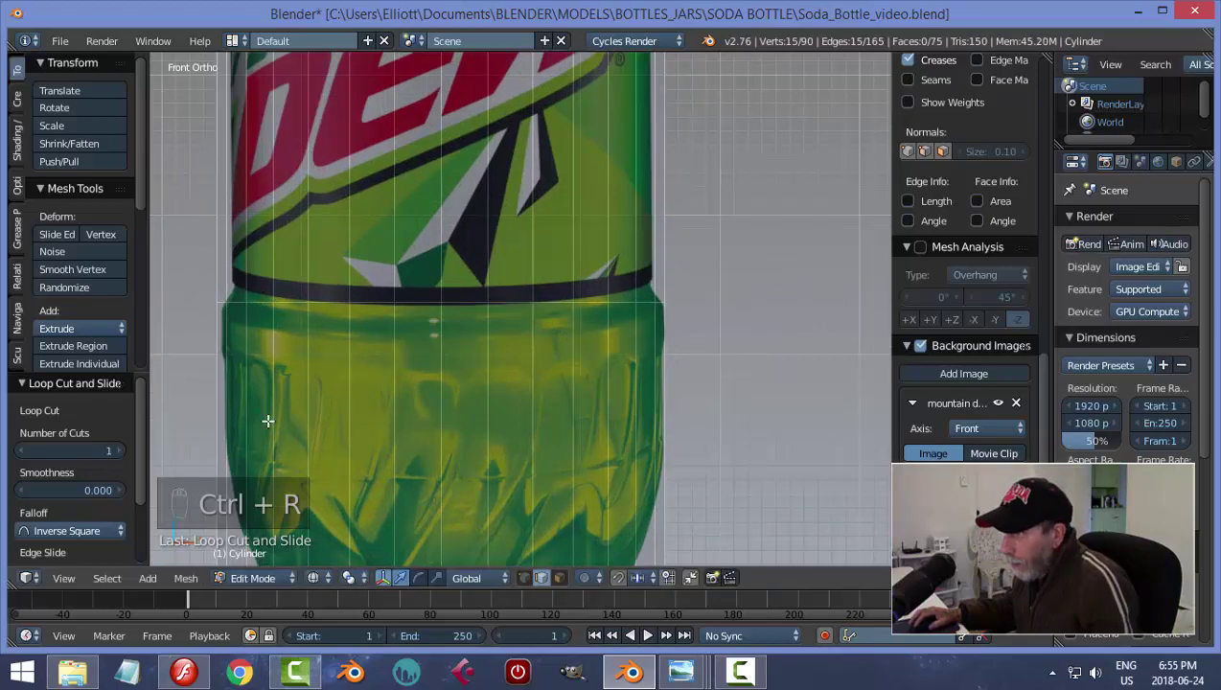
key(Escape)
scroll(380, 427, down, 3)
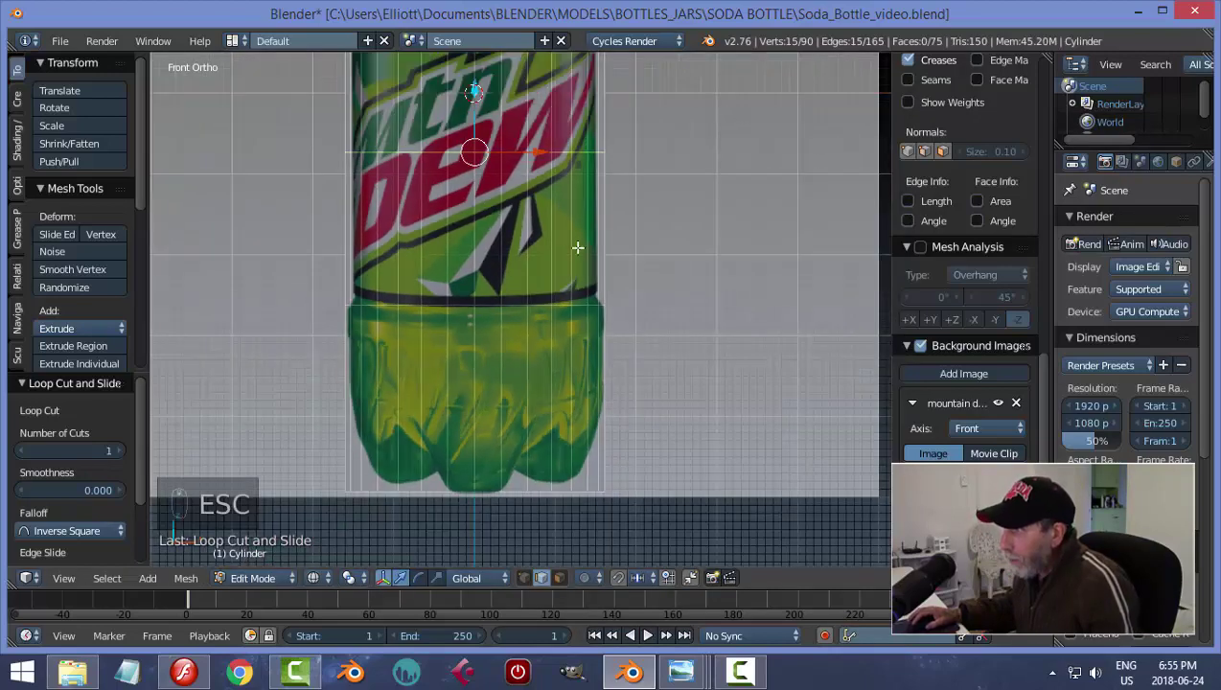
scroll(520, 201, down, 1)
key(g)
key(z)
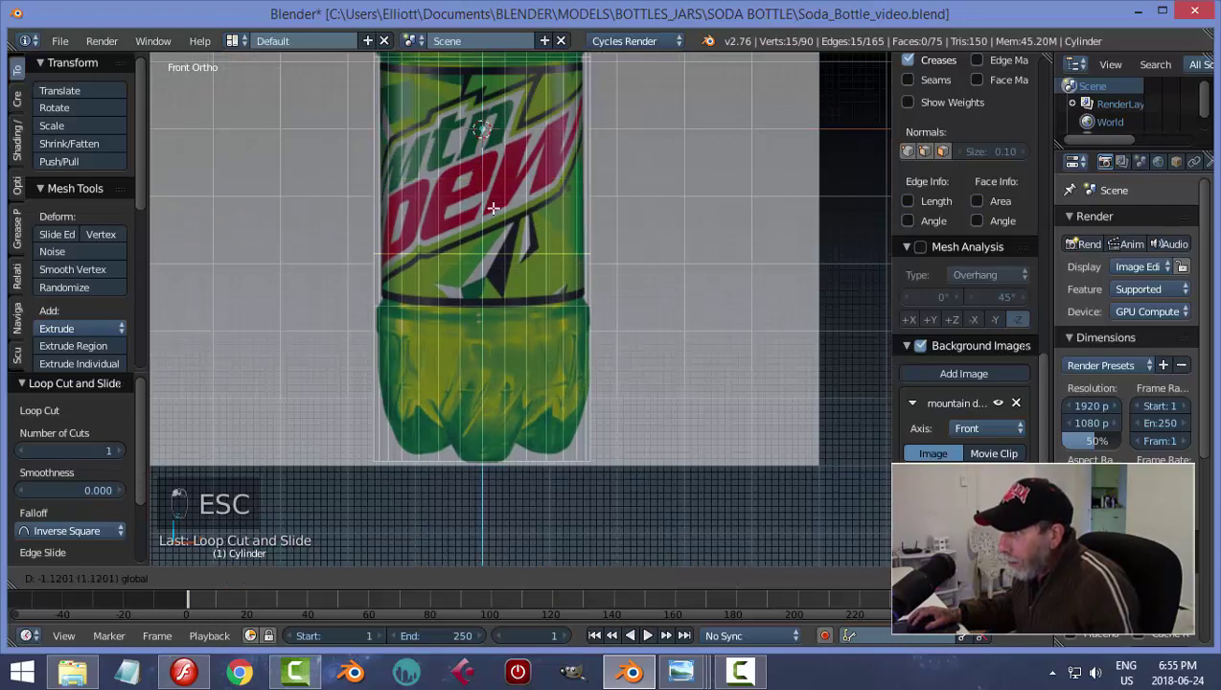
click(492, 237)
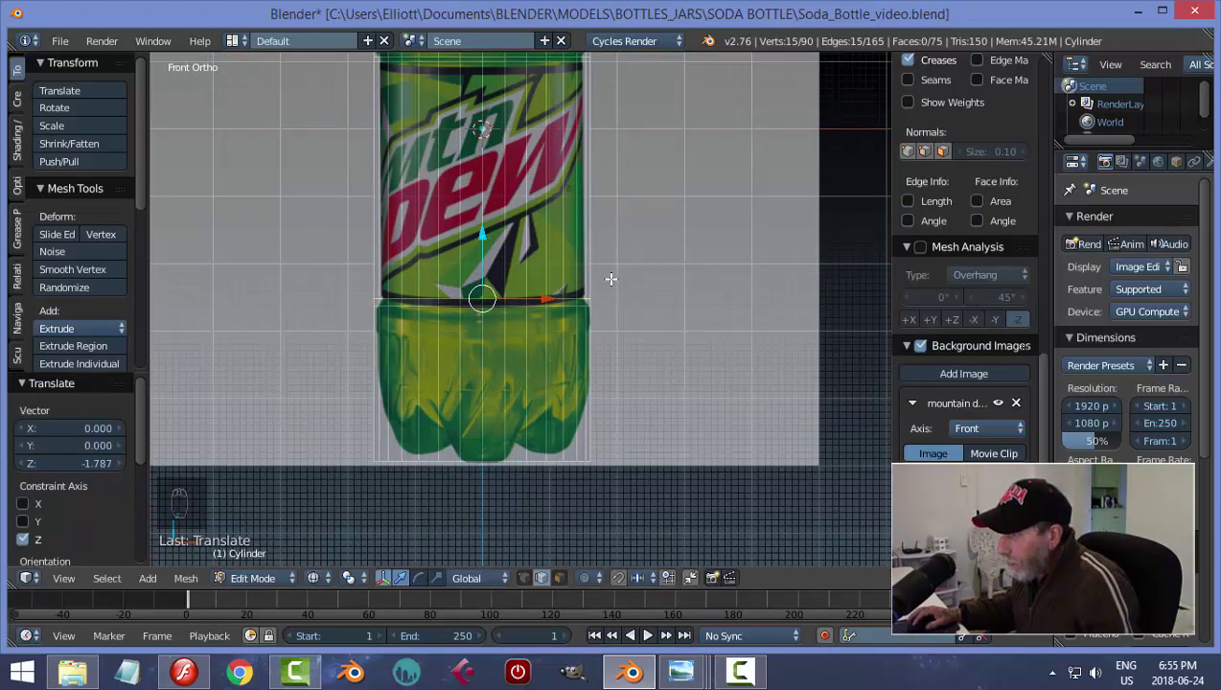
key(a)
Select the ring of label faces in face mode and scale it by about 0.943 in X and Y only, matching the narrower label
key(ctrl+Tab)
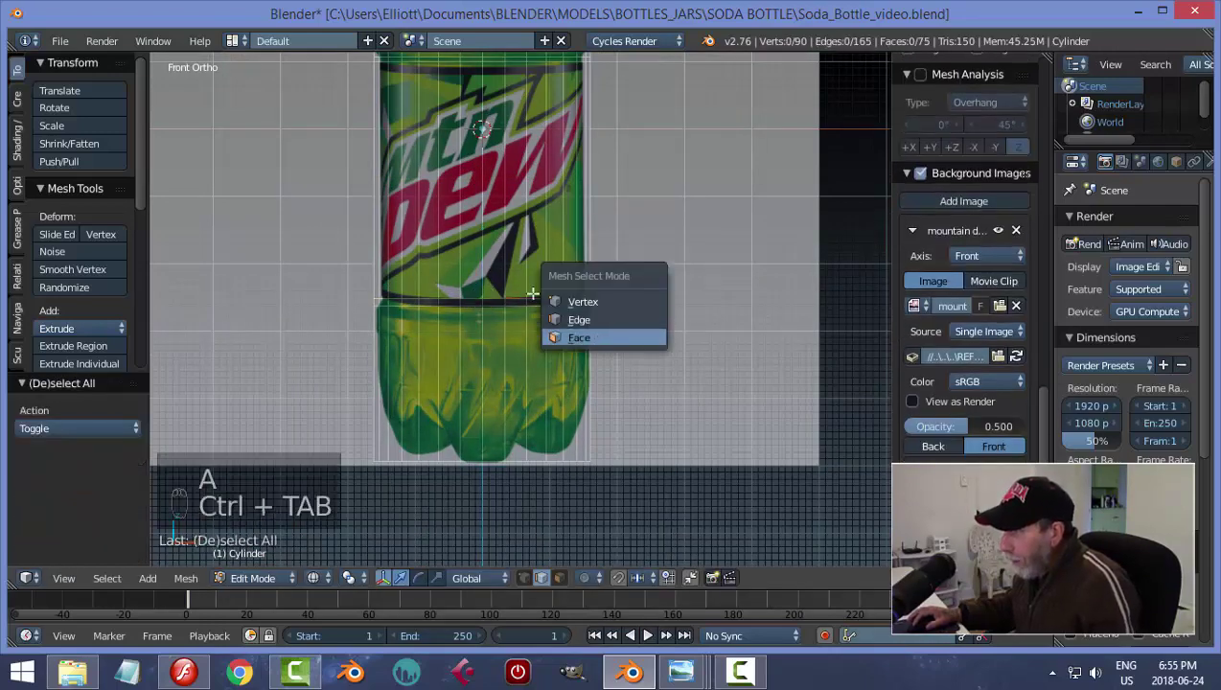
click(625, 333)
alt+right_click(482, 177)
scroll(624, 224, up, 2)
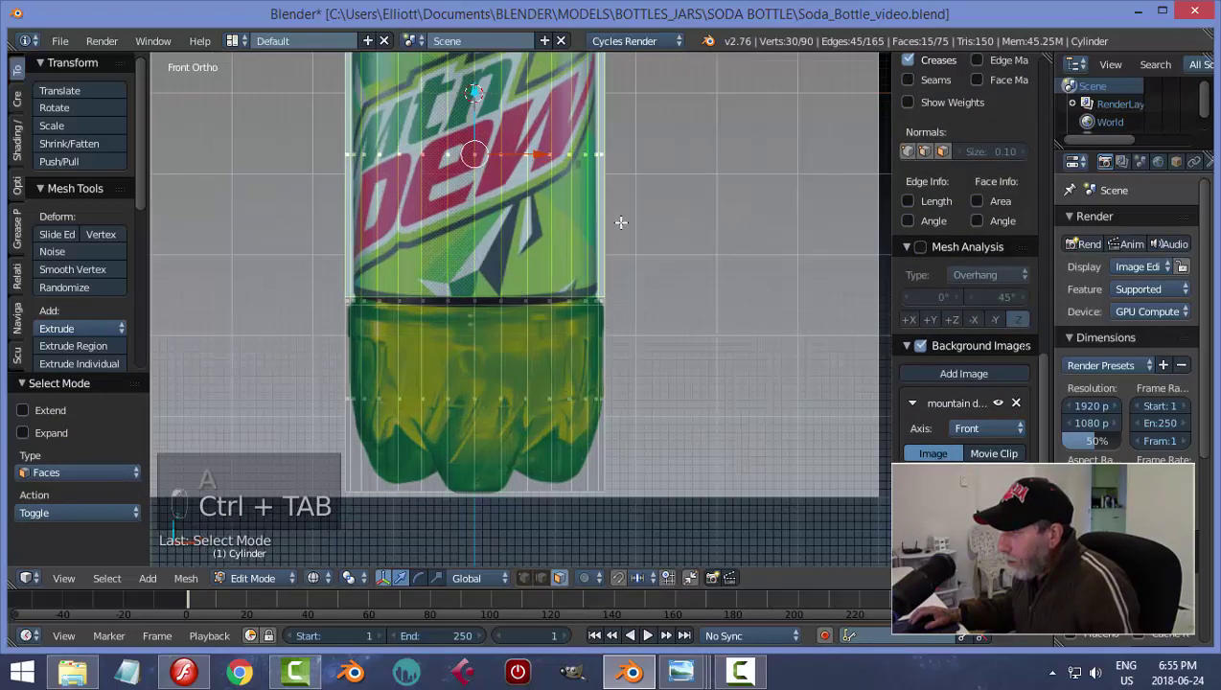
shift+scroll(651, 310, up, 3)
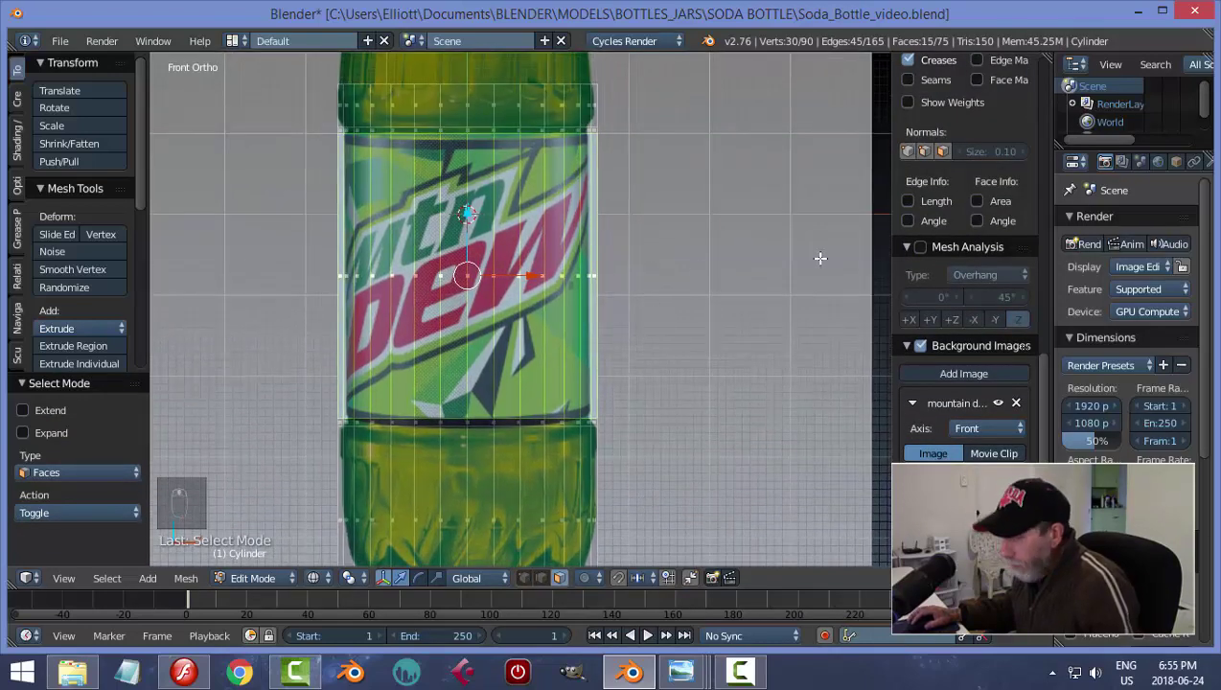
key(s)
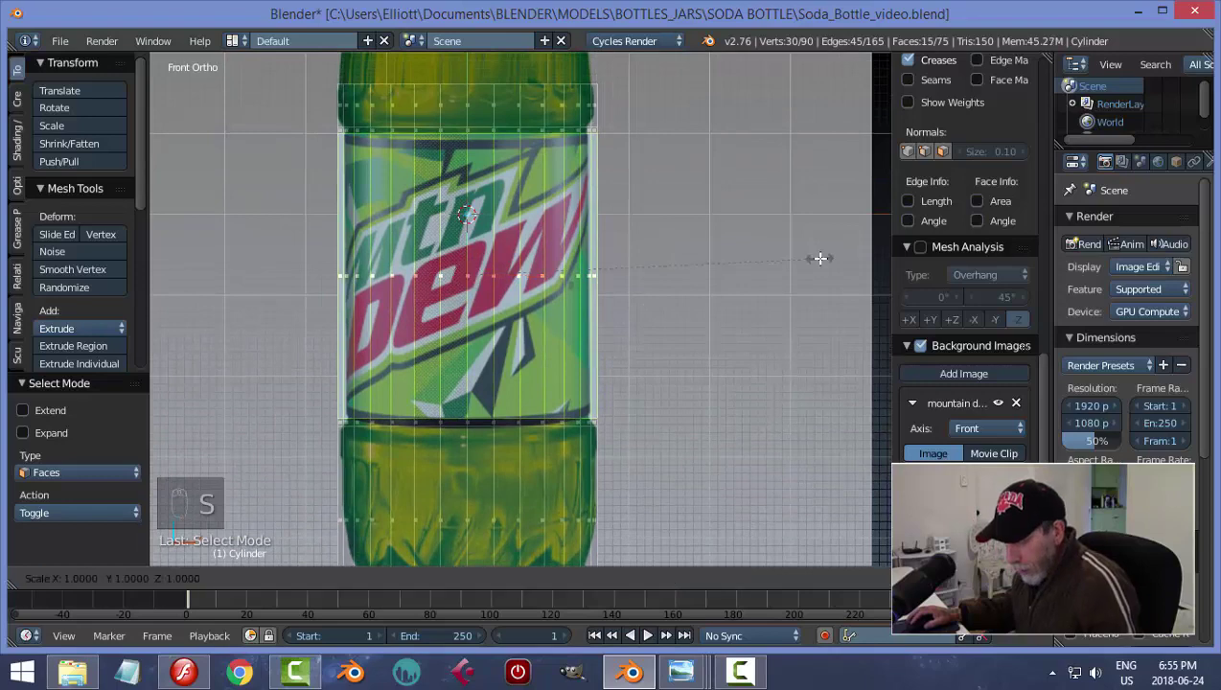
key(shift+z)
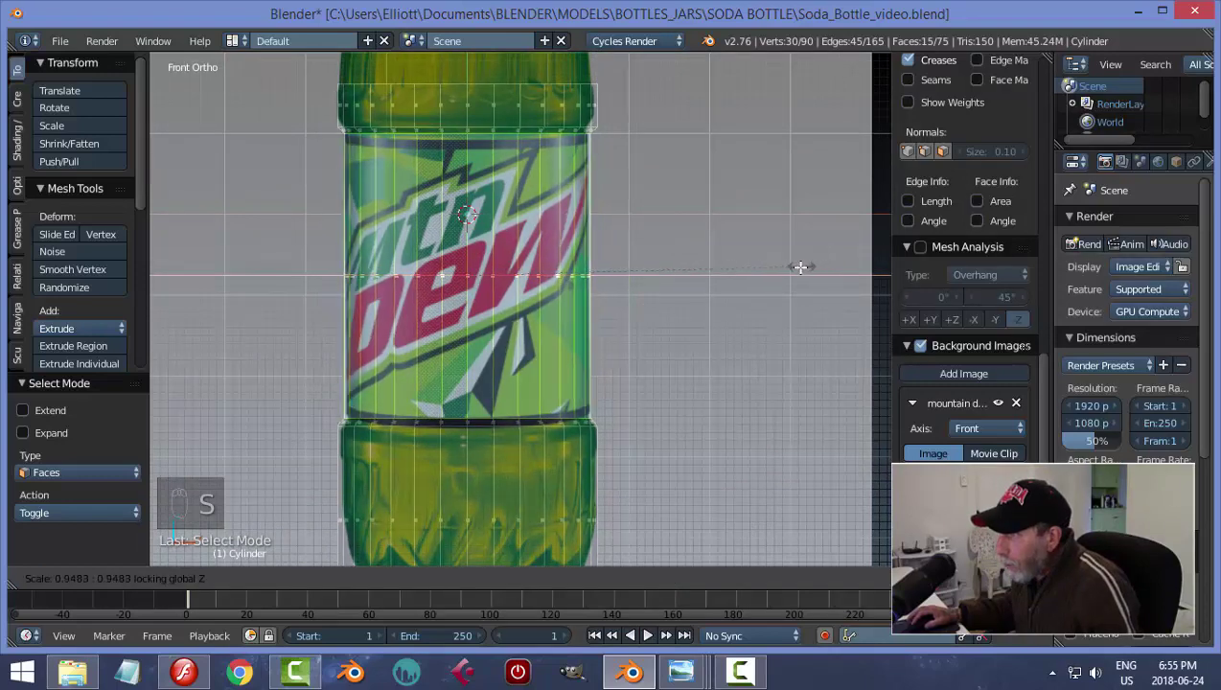
click(795, 267)
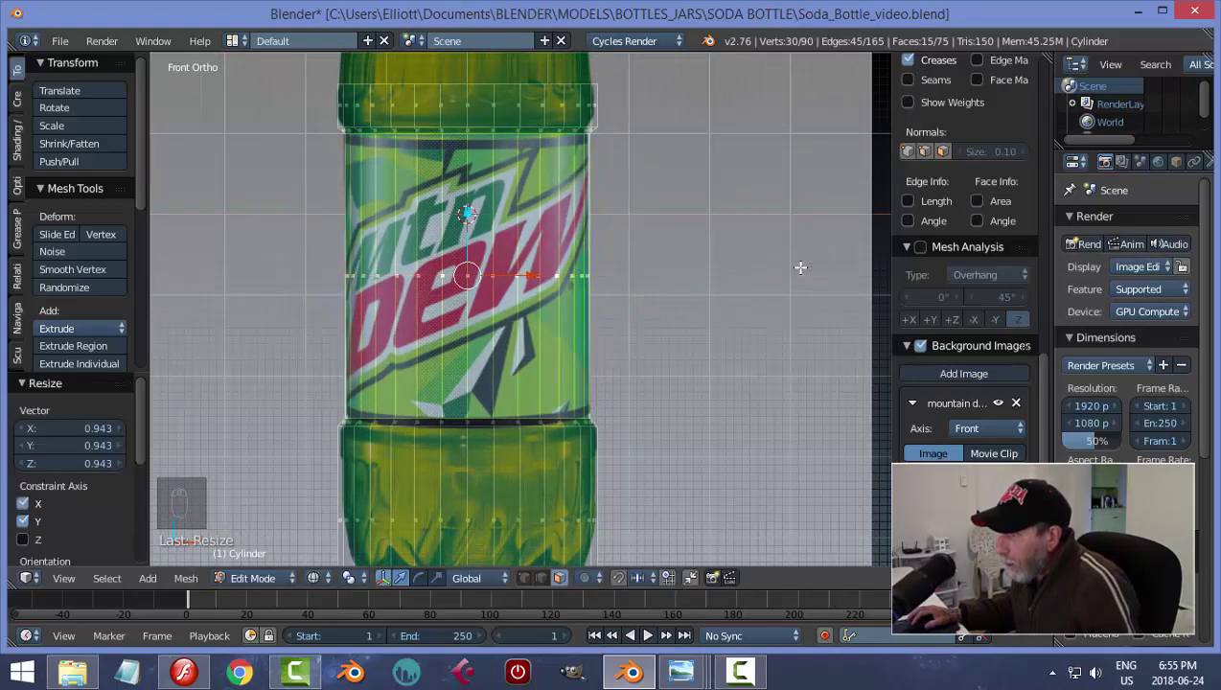
key(a)
Return to Object Mode with solid shading and set the reference image to display behind the mesh
key(Tab)
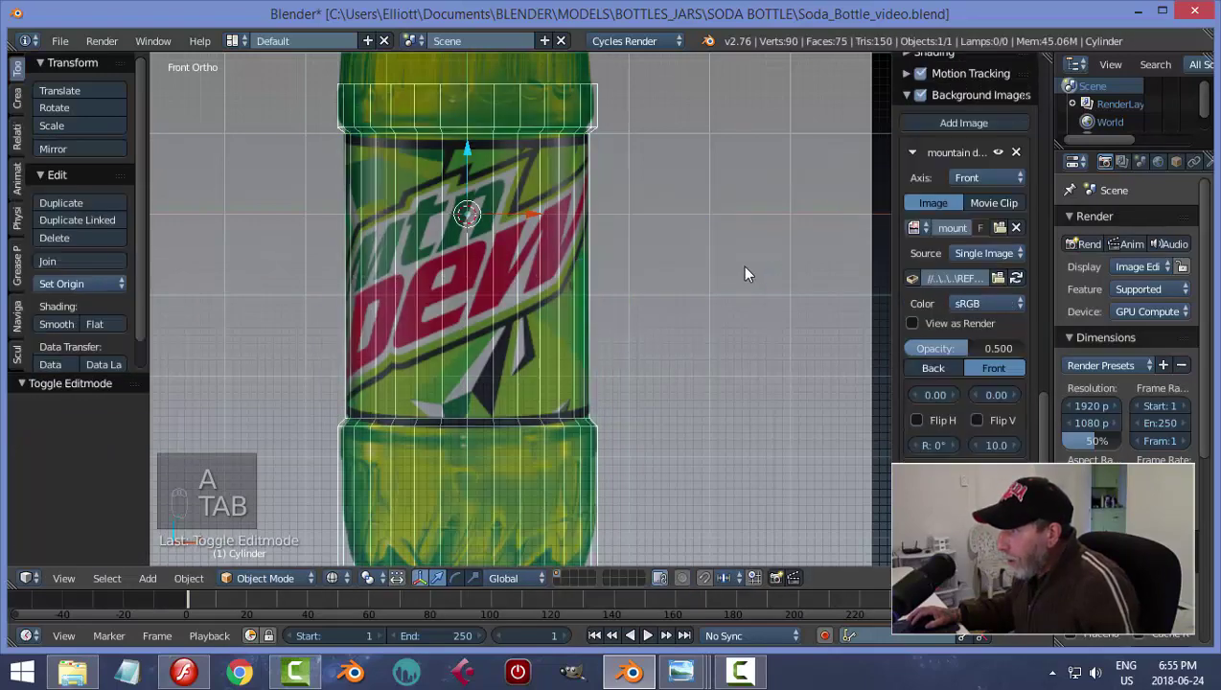
key(z)
click(749, 367)
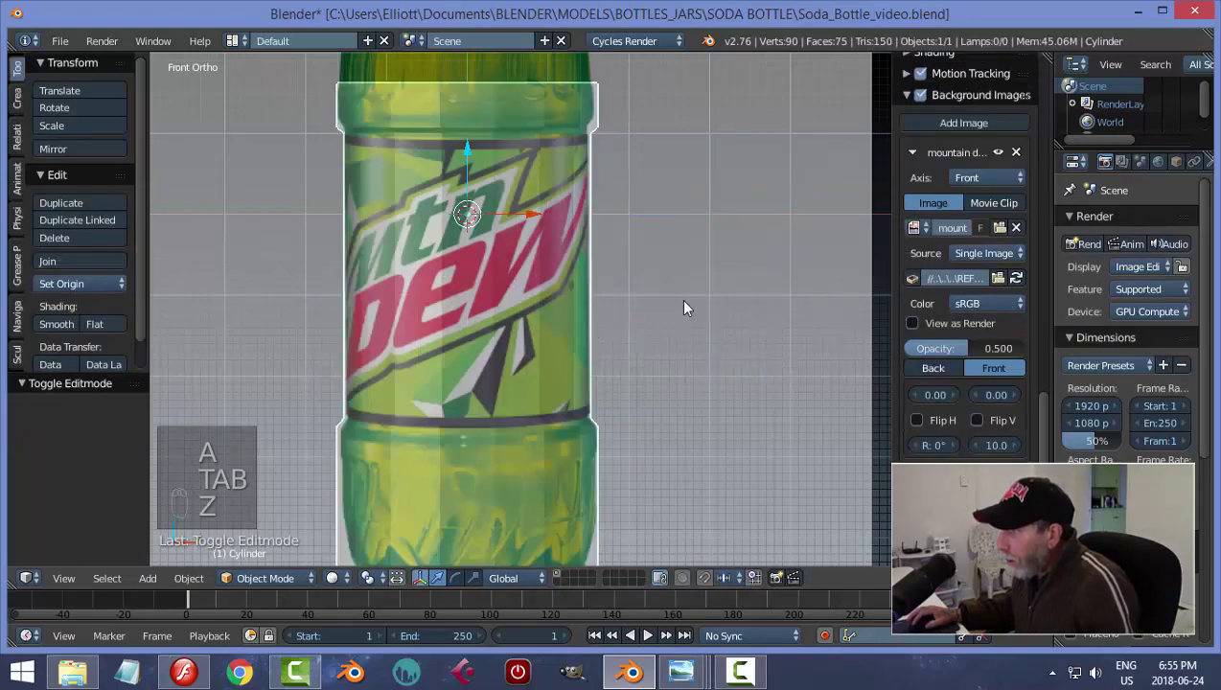
click(920, 371)
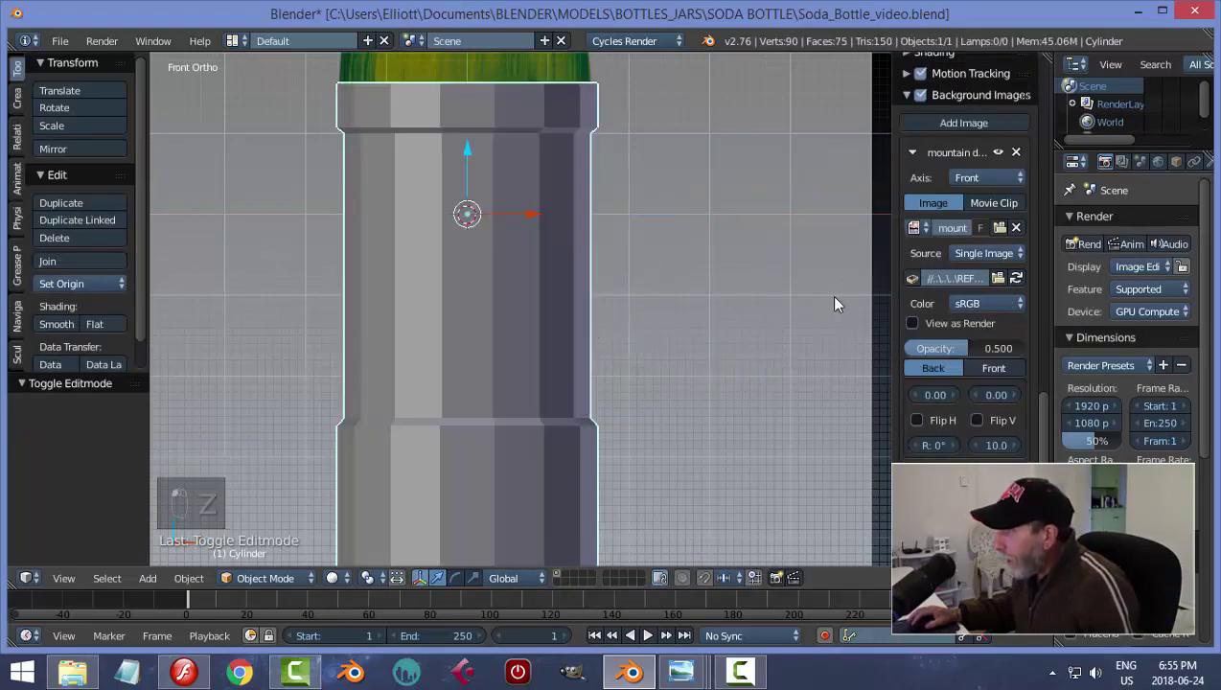
key(n)
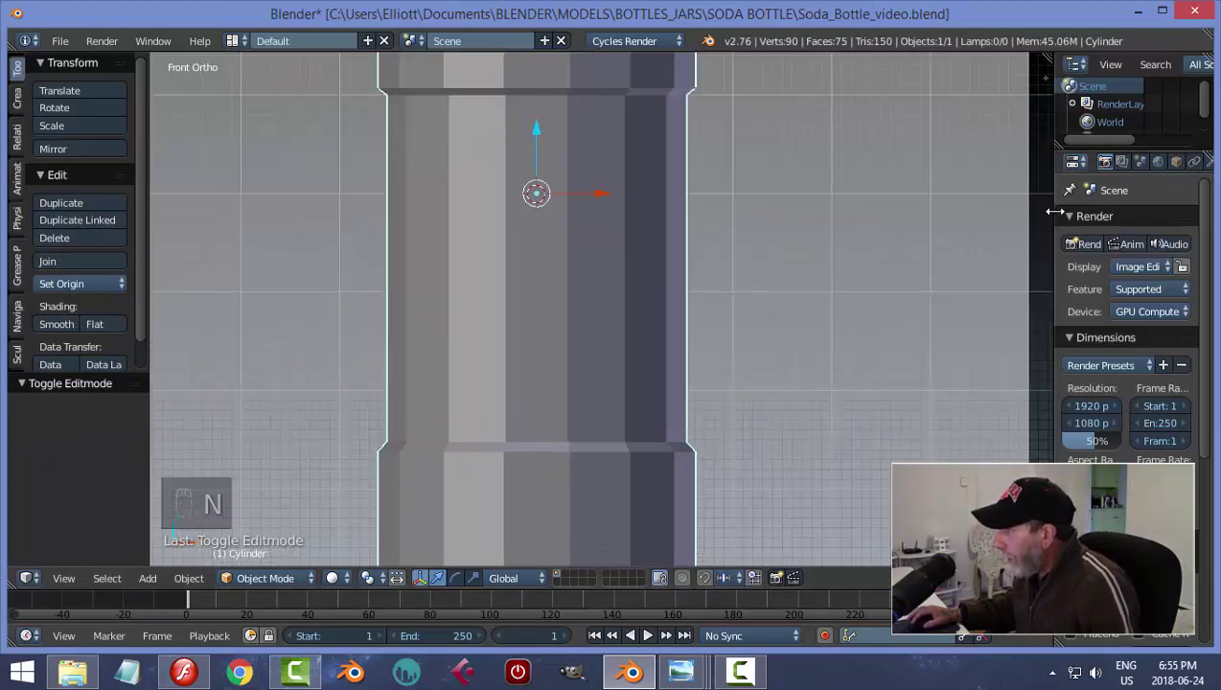
Add a Subdivision Surface modifier with View and Render subdivisions of 3 and shade the cylinder smooth
drag(1058, 218, 970, 221)
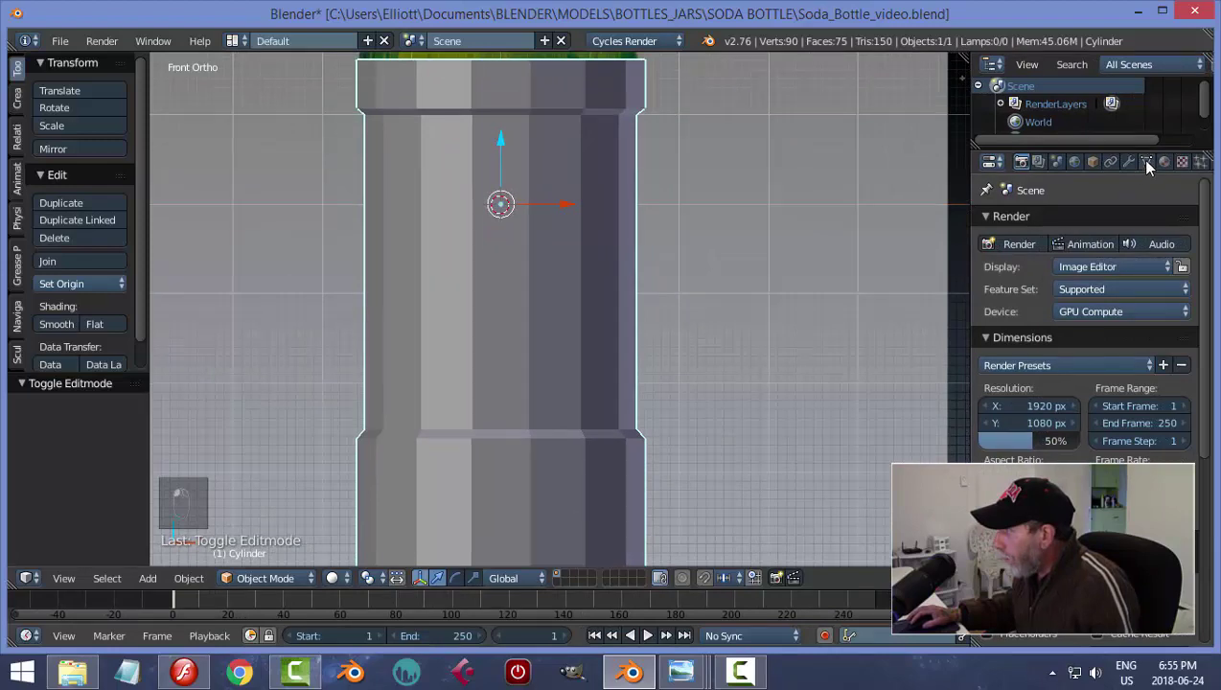
click(1128, 161)
click(1013, 223)
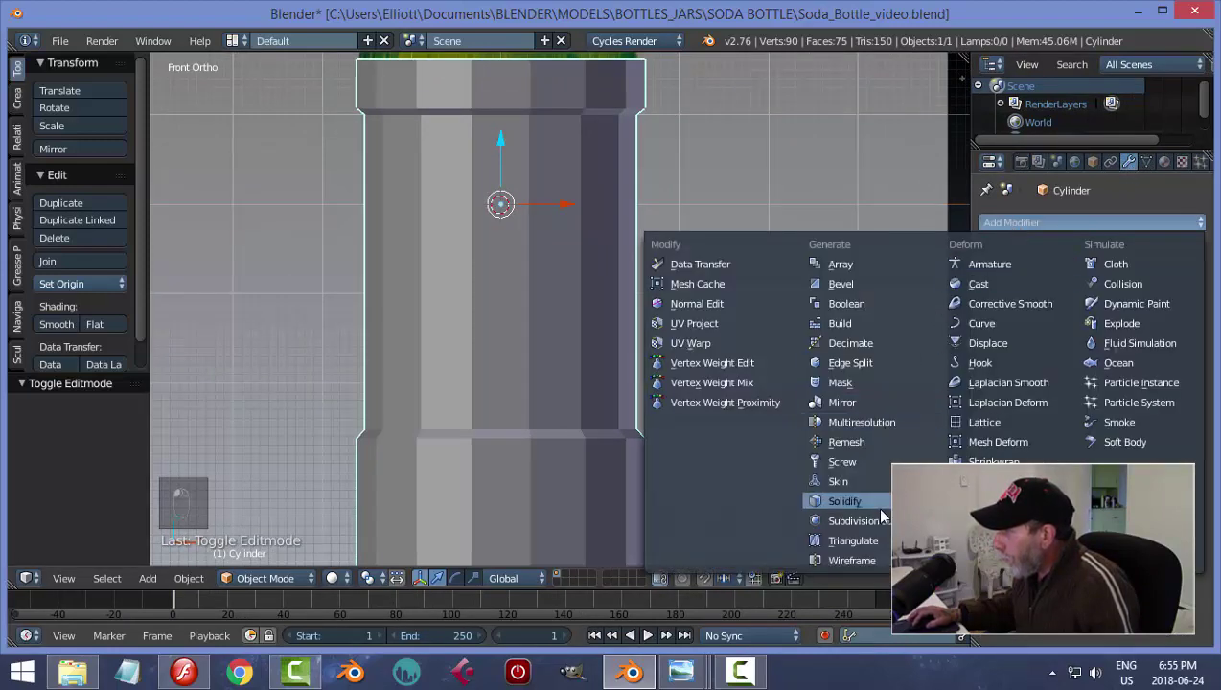
click(843, 571)
click(1078, 346)
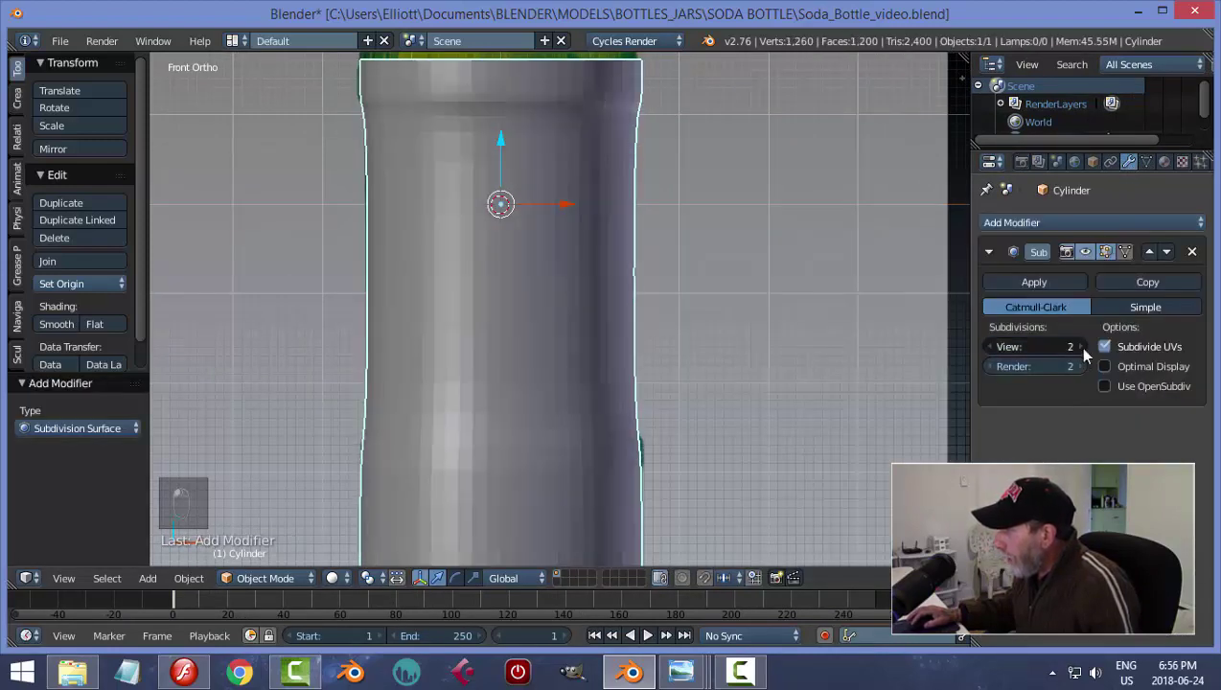
click(1078, 346)
click(1078, 366)
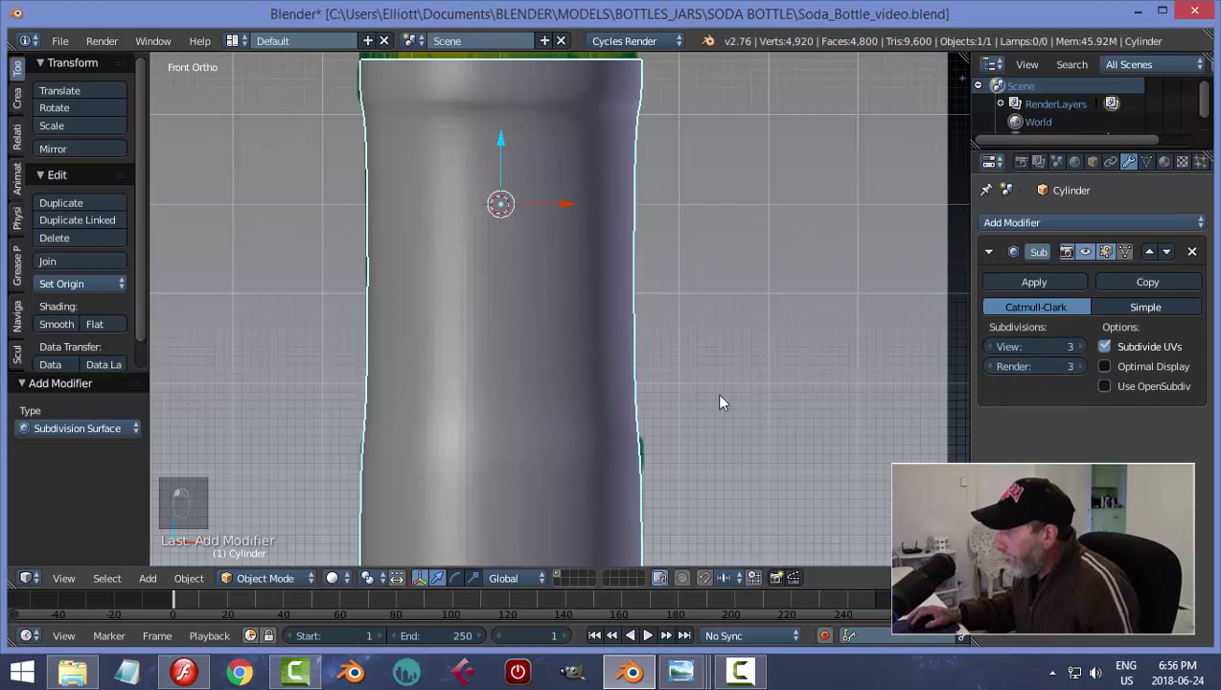
click(54, 326)
scroll(661, 278, down, 2)
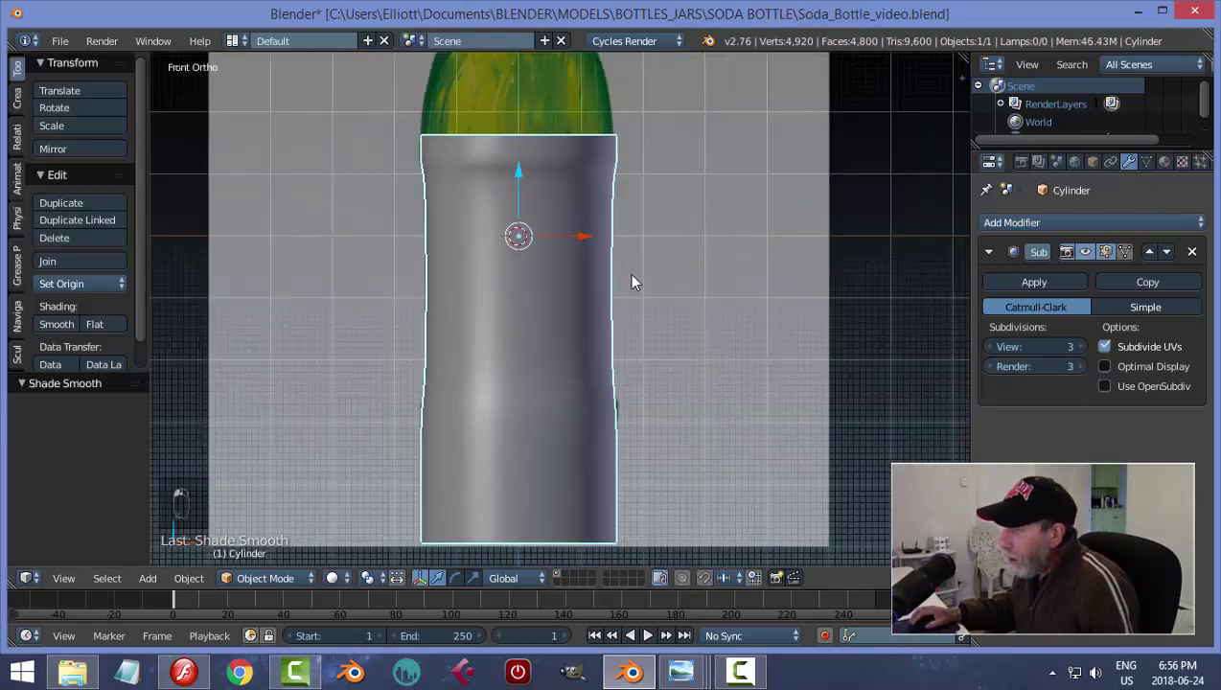
Enter Edit Mode on the cylinder with vertex selection and wireframe shading, ready to work on the base section
scroll(634, 309, down, 2)
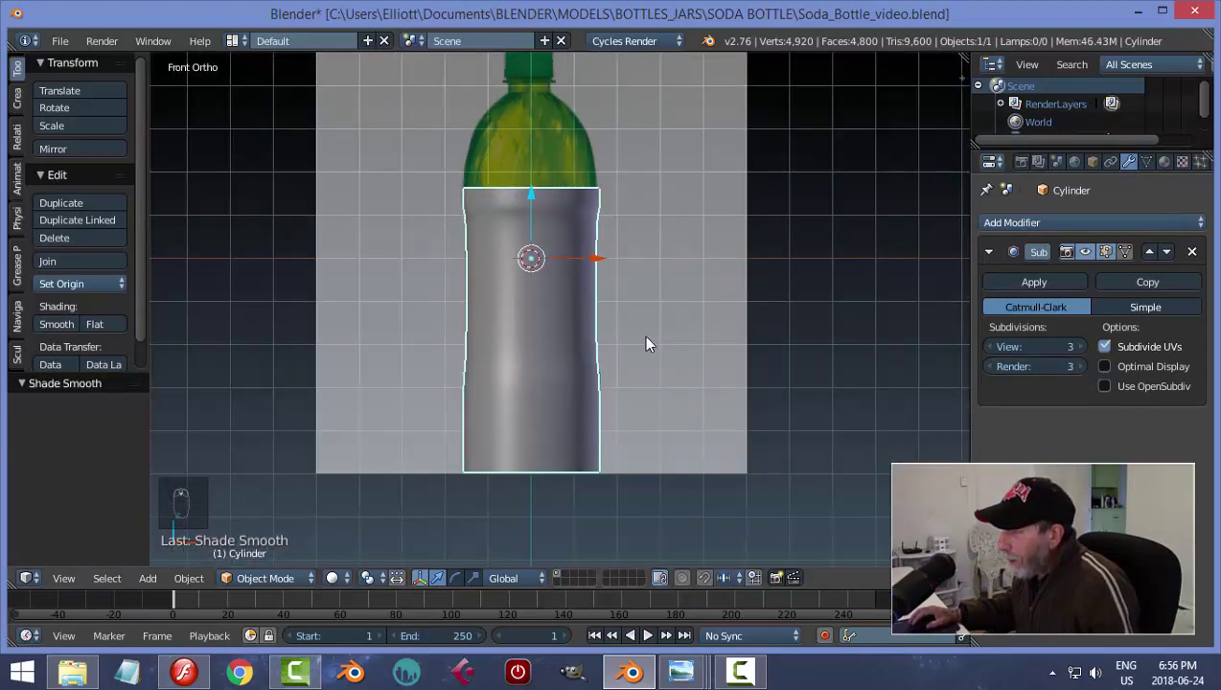
key(Tab)
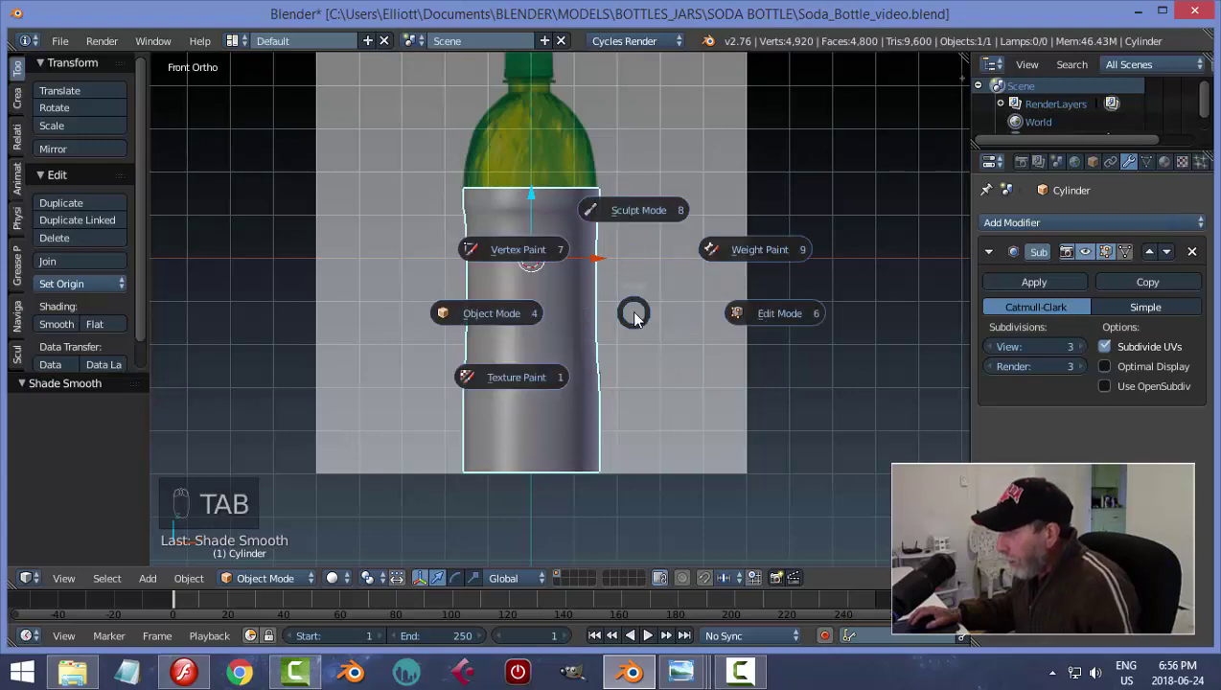
click(728, 328)
scroll(669, 356, up, 3)
shift+middle_drag(676, 414, 673, 248)
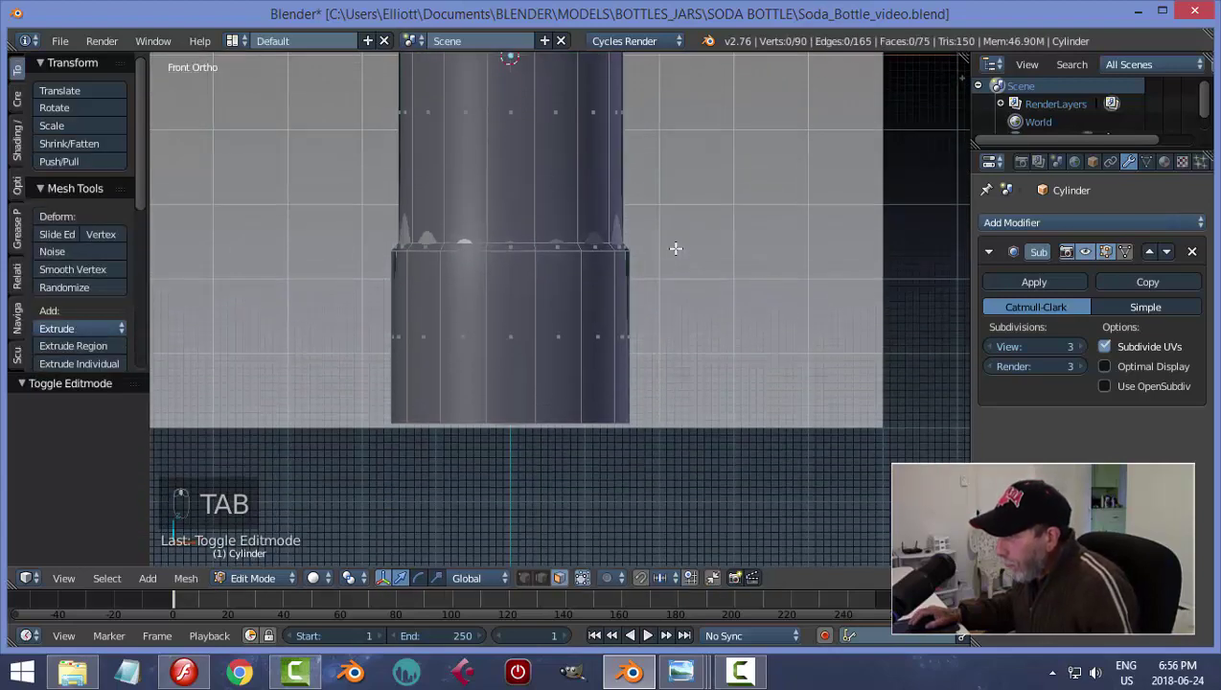
scroll(688, 318, up, 1)
key(ctrl+Tab)
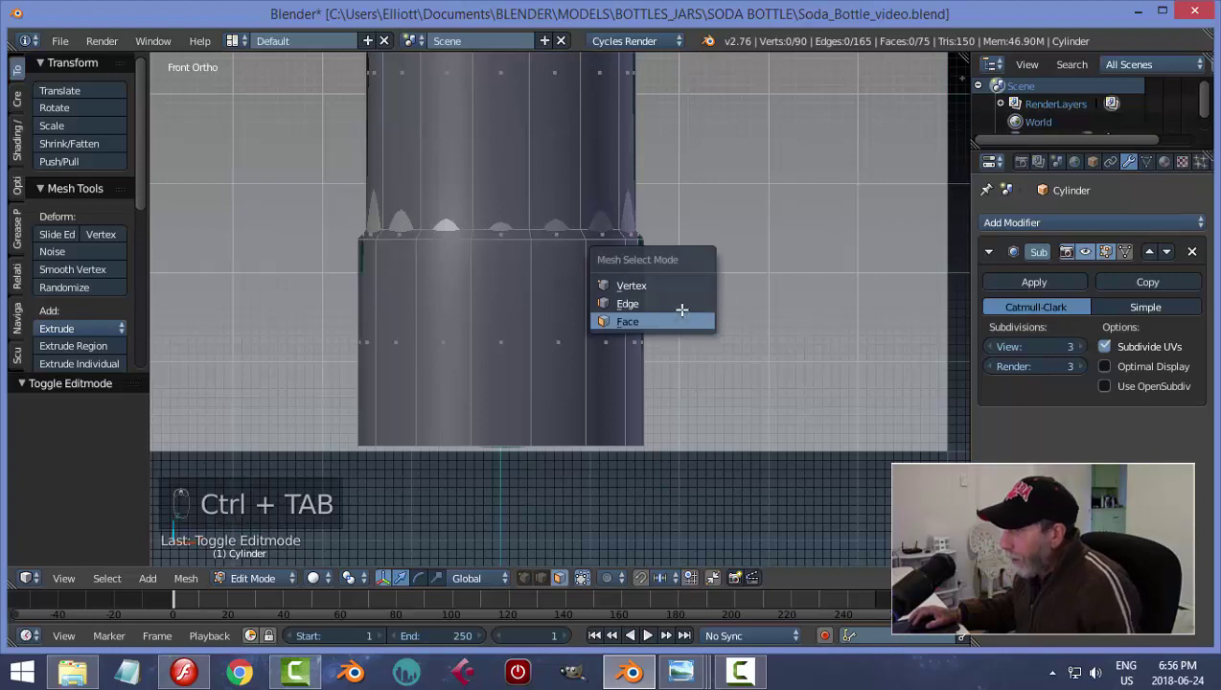
click(679, 283)
key(z)
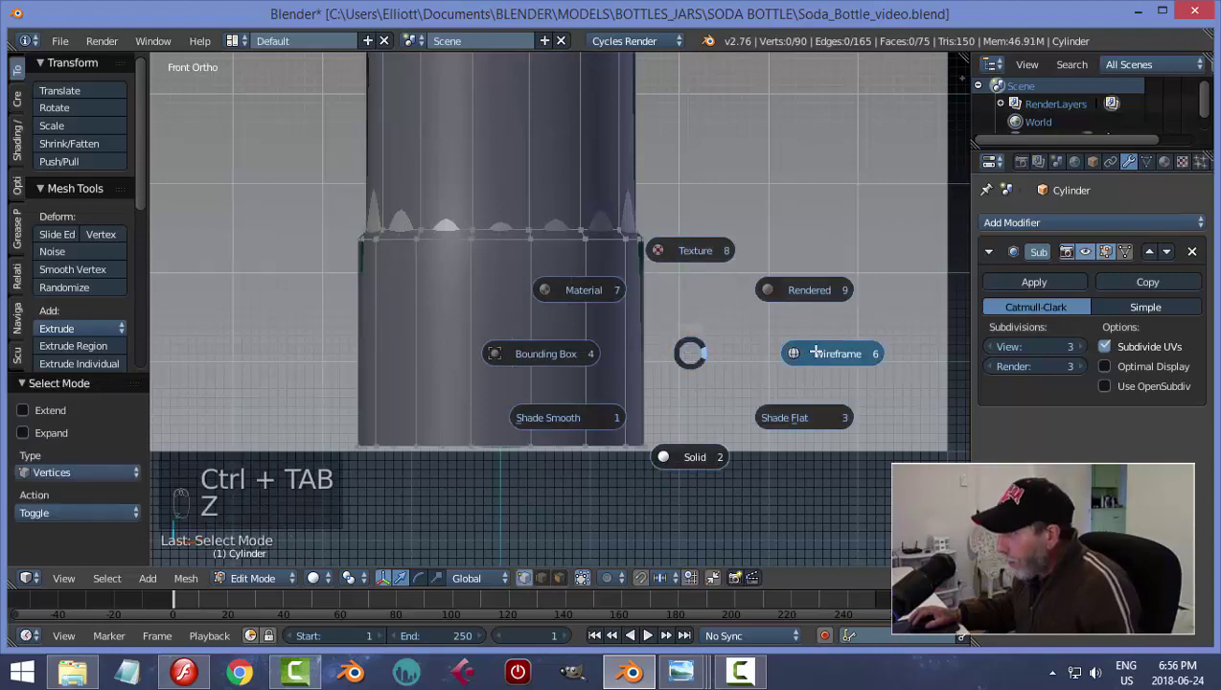
click(695, 251)
scroll(711, 406, up, 1)
scroll(706, 326, up, 1)
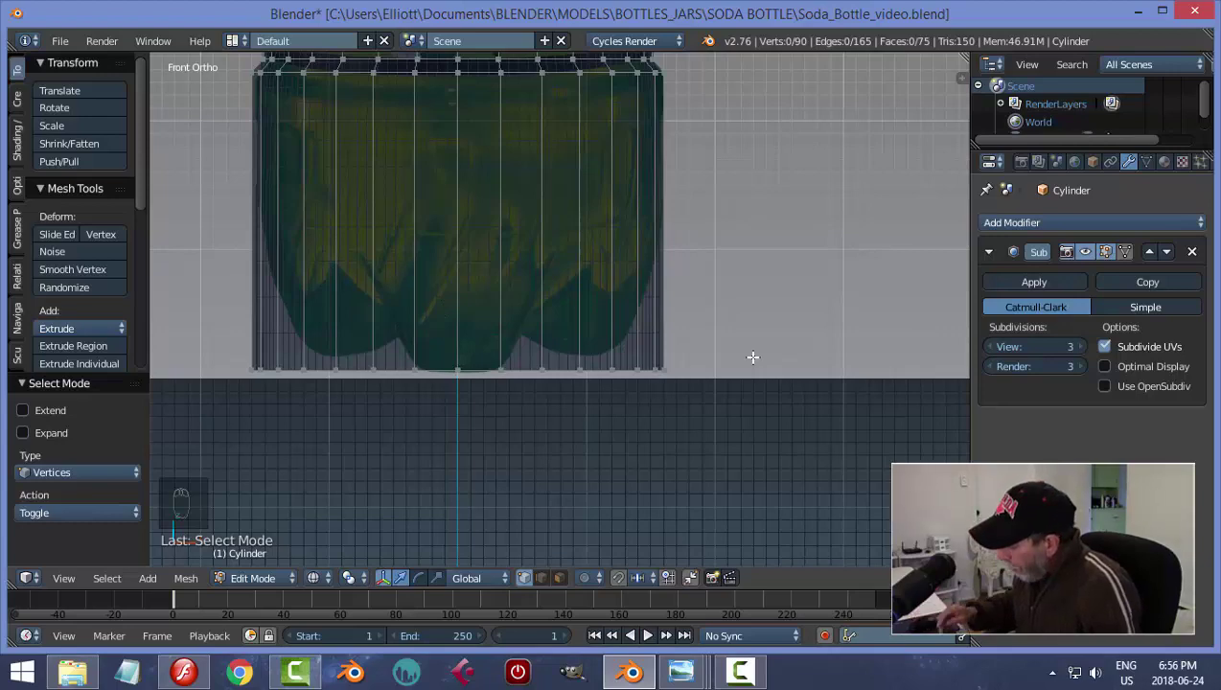
Select the single vertex on the cylinder's open bottom rim just to the positive-X side of the front centre
key(KP_7)
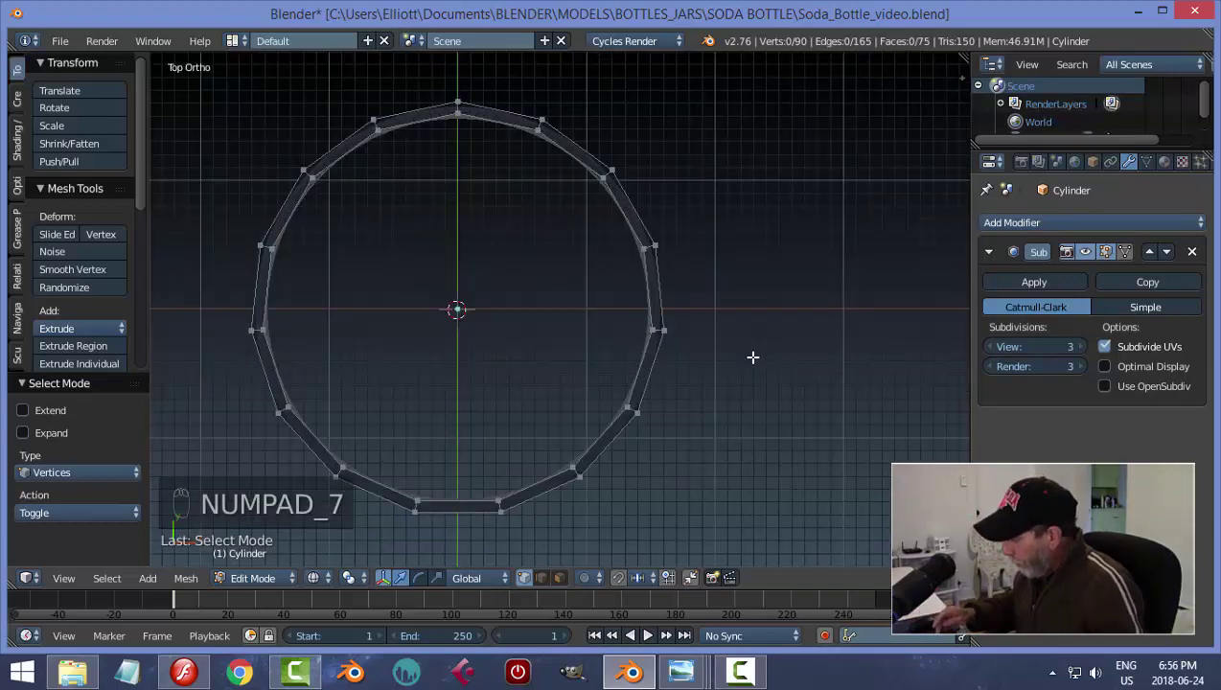
key(ctrl+KP_7)
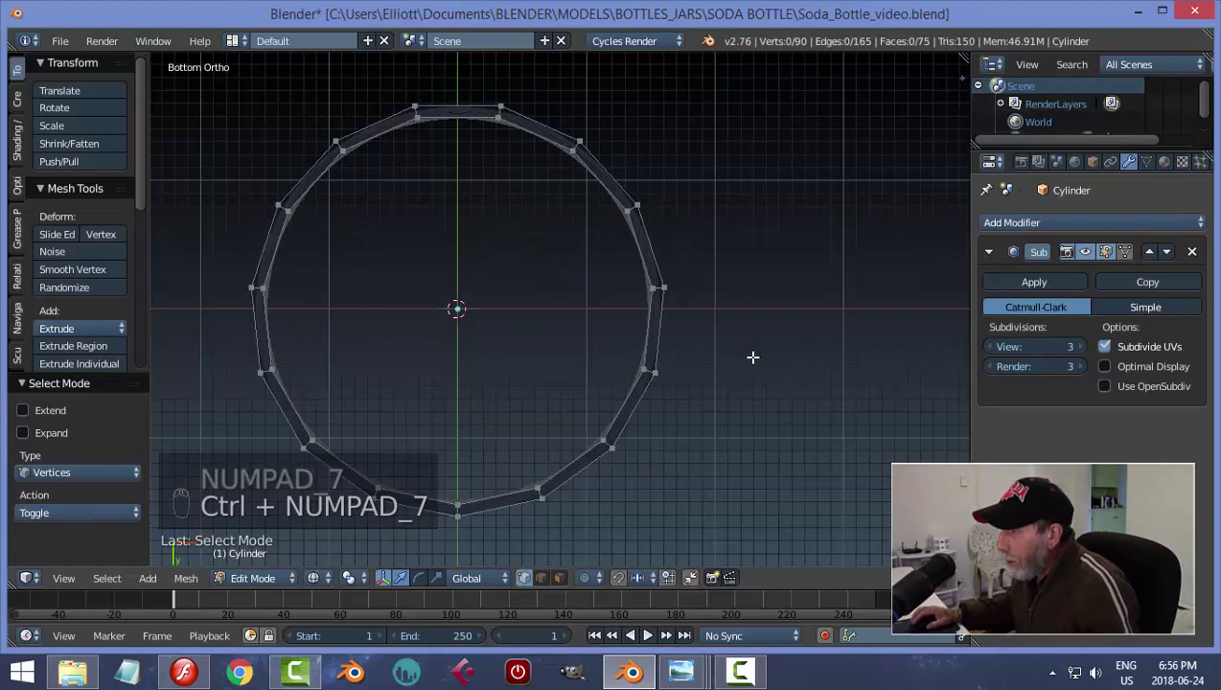
scroll(752, 357, up, 1)
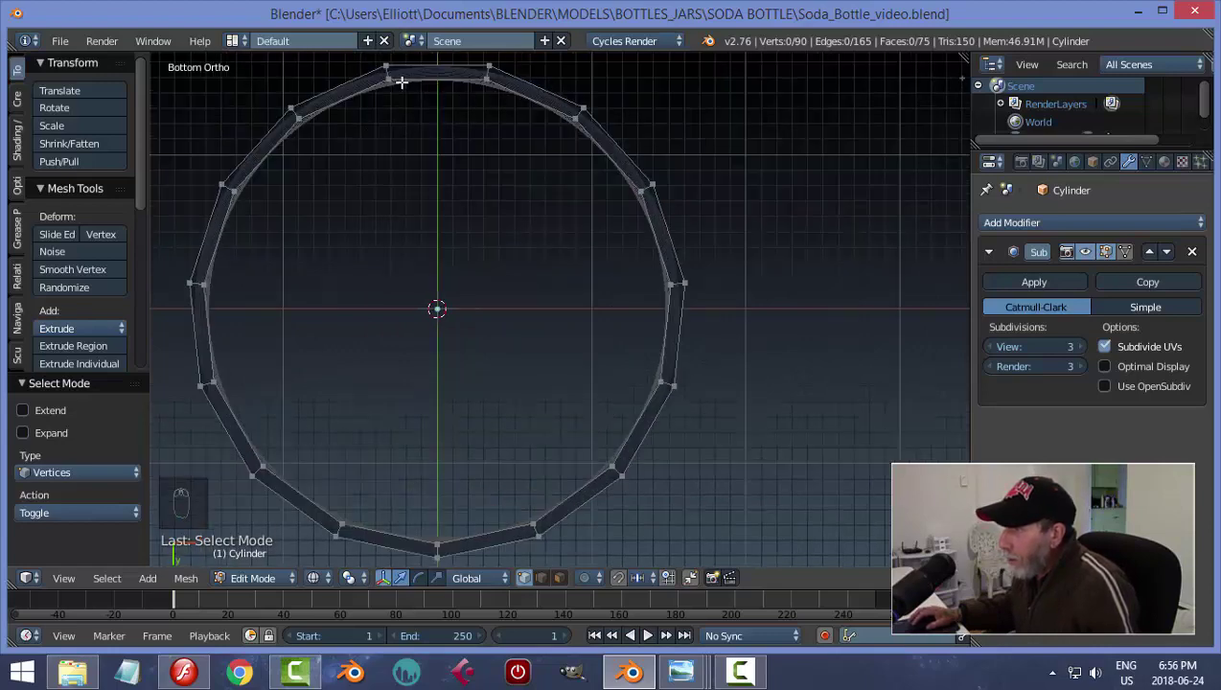
middle_drag(727, 170, 733, 278)
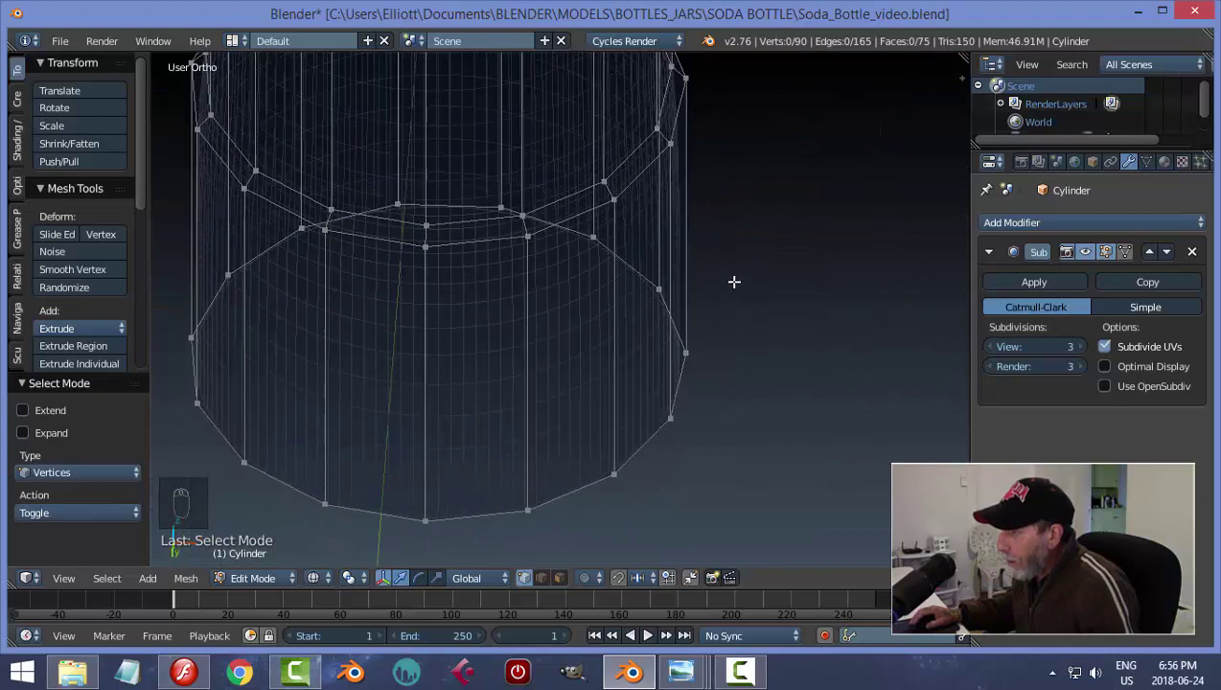
right_click(498, 202)
middle_drag(734, 244, 731, 275)
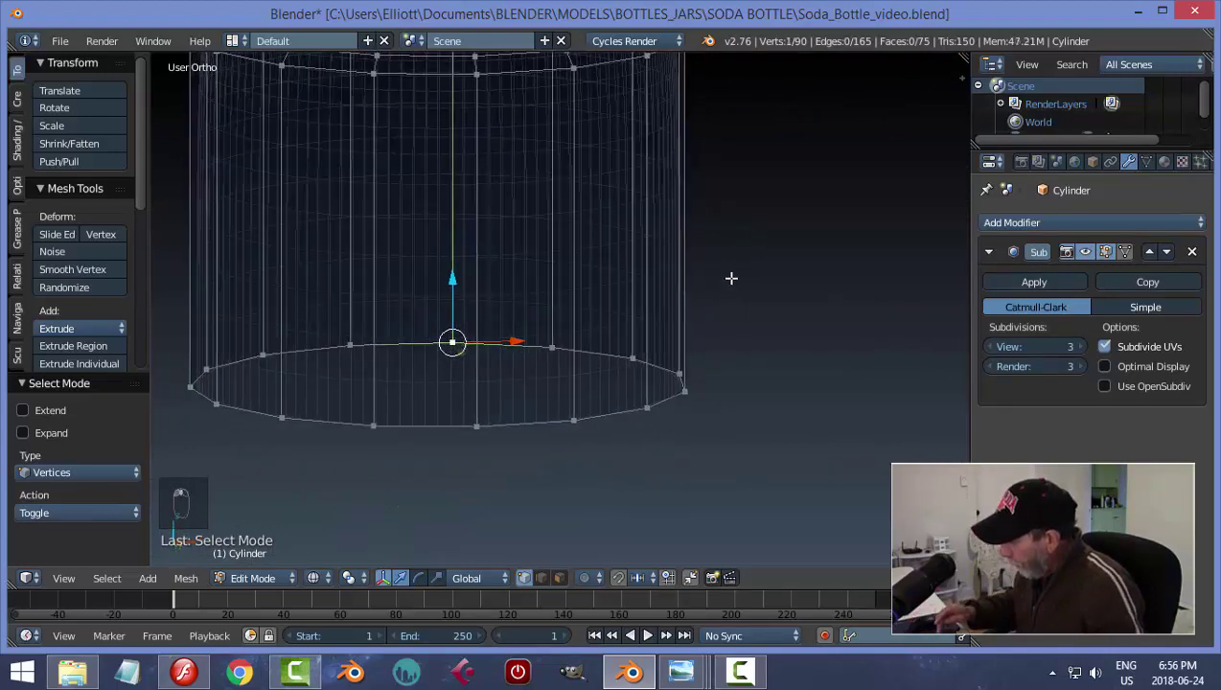
key(ctrl+KP_7)
scroll(727, 259, down, 1)
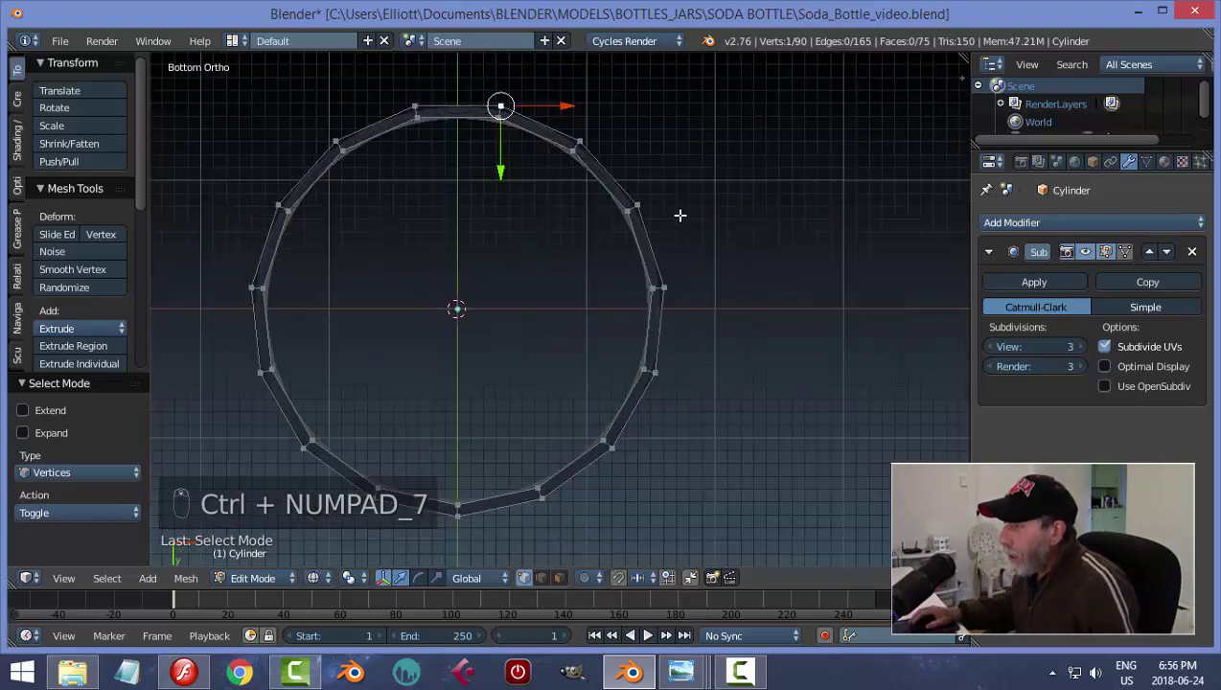
shift+middle_drag(680, 215, 689, 280)
scroll(689, 281, up, 2)
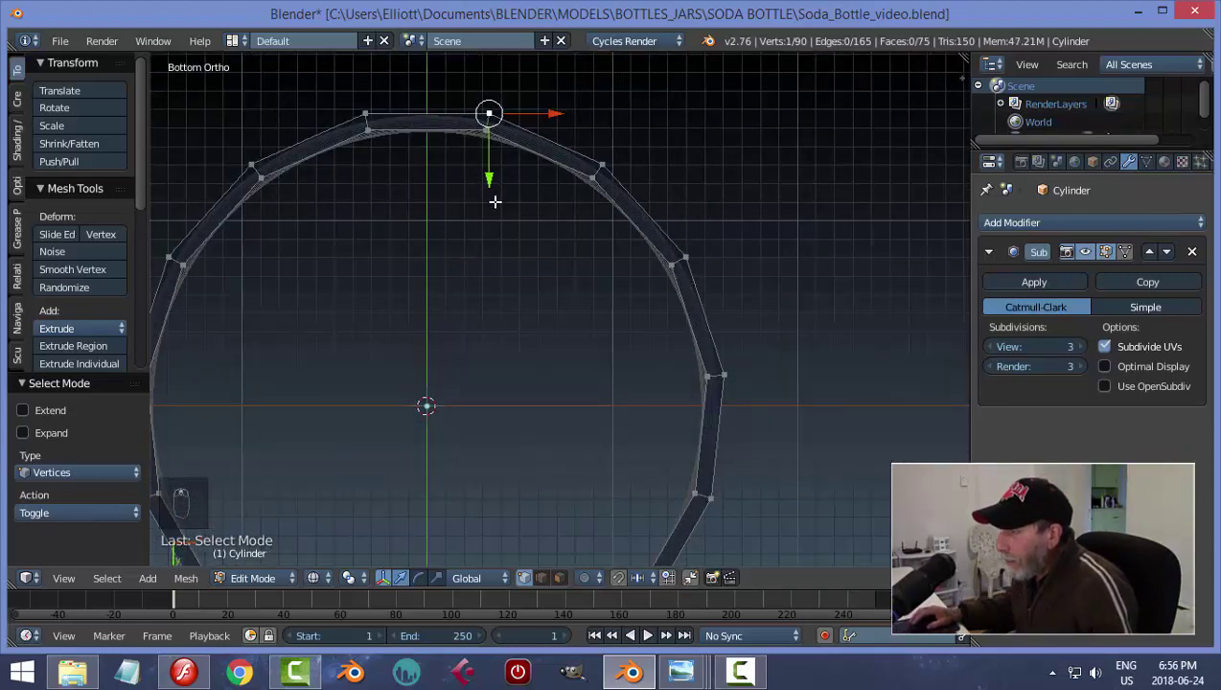
scroll(466, 264, down, 1)
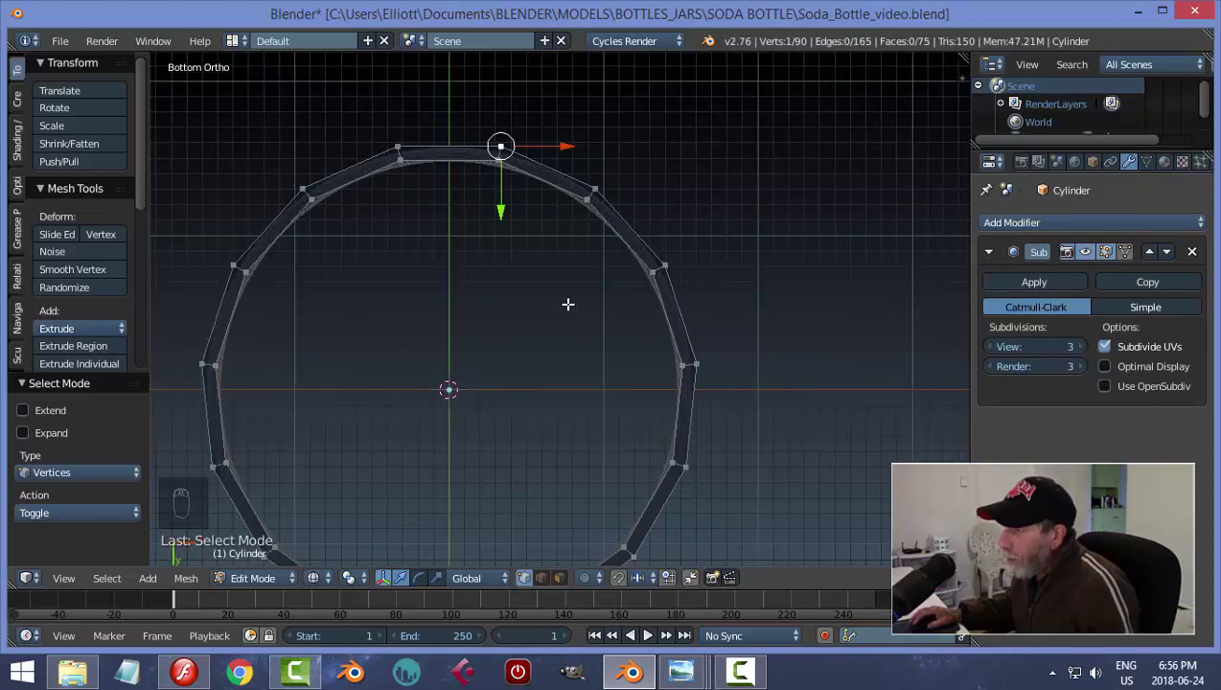
shift+middle_drag(570, 306, 551, 169)
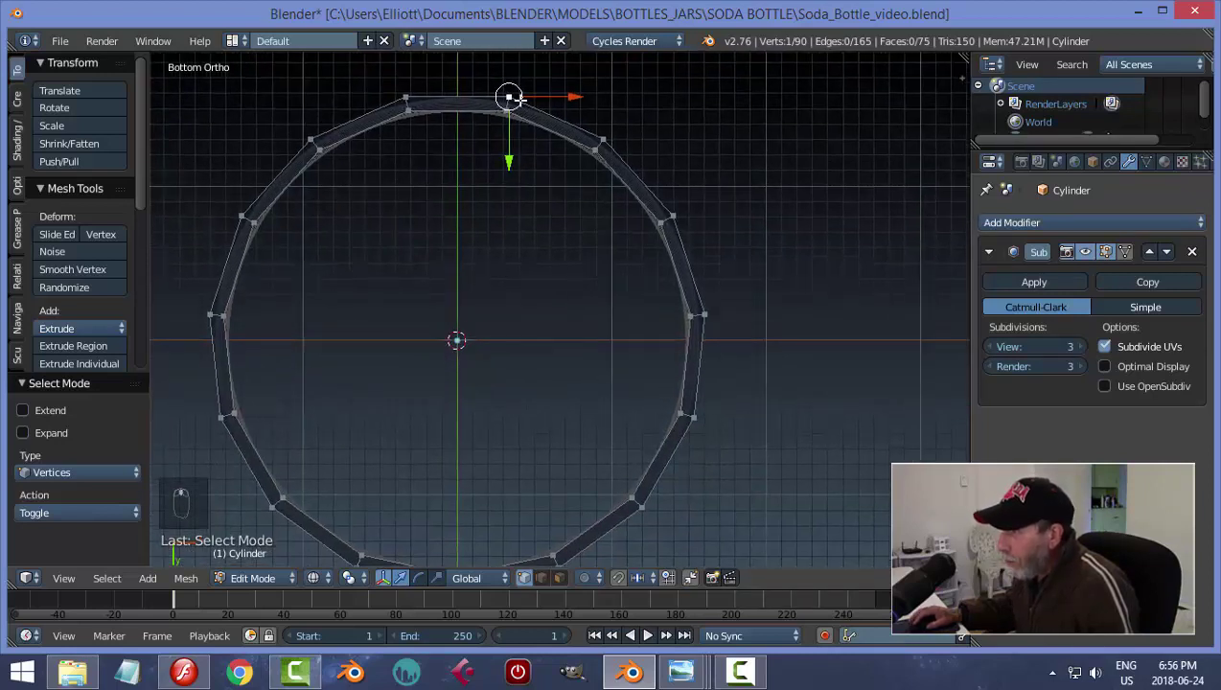
Extend the selection to every third vertex around the bottom rim, five outer vertices in all
shift+right_click(722, 317)
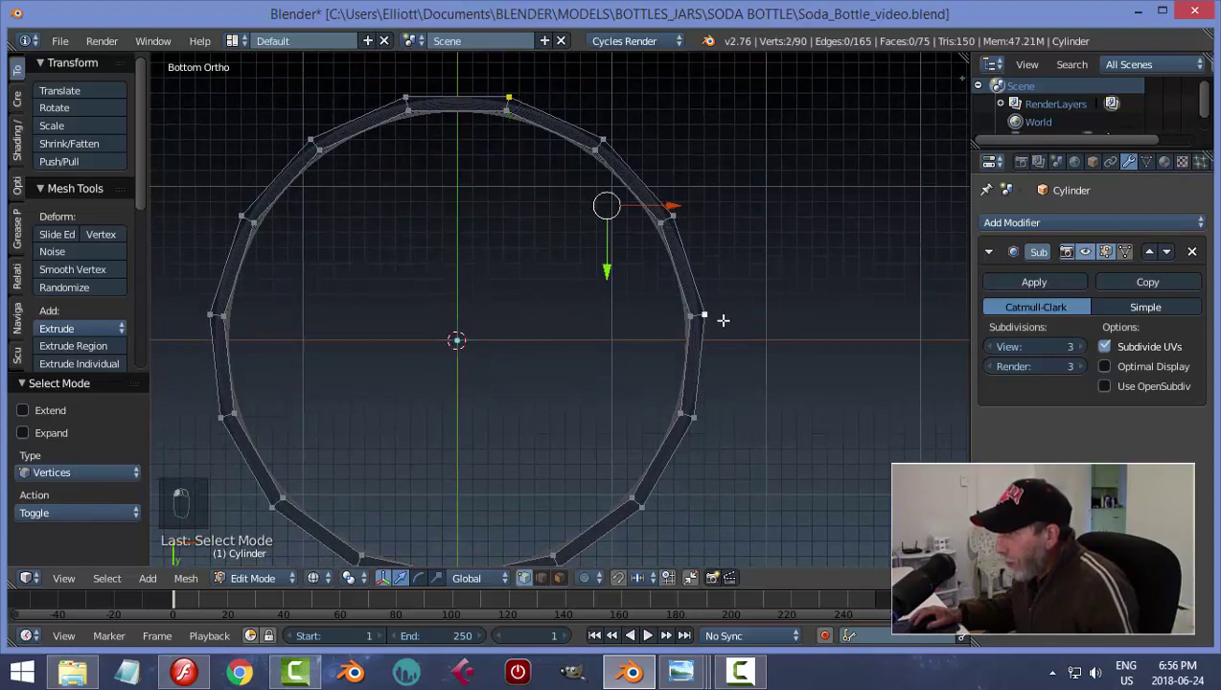
shift+middle_drag(772, 398, 705, 252)
shift+right_click(568, 382)
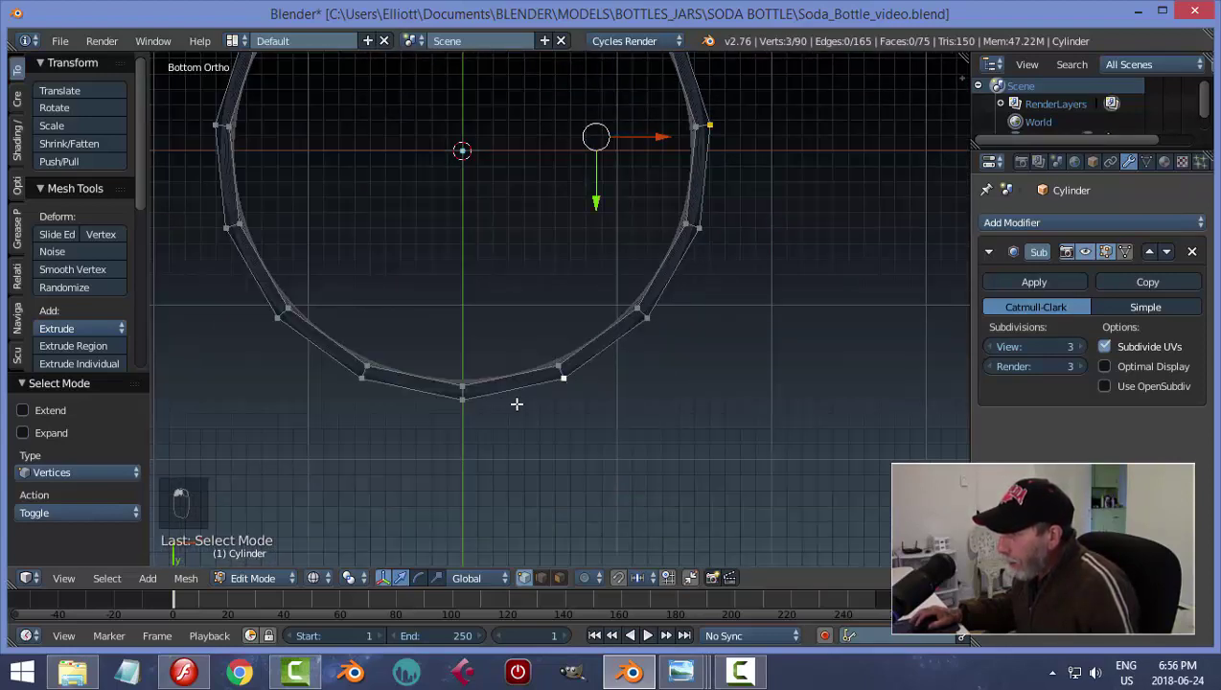
shift+right_click(275, 318)
shift+middle_drag(416, 236, 447, 311)
shift+right_click(272, 113)
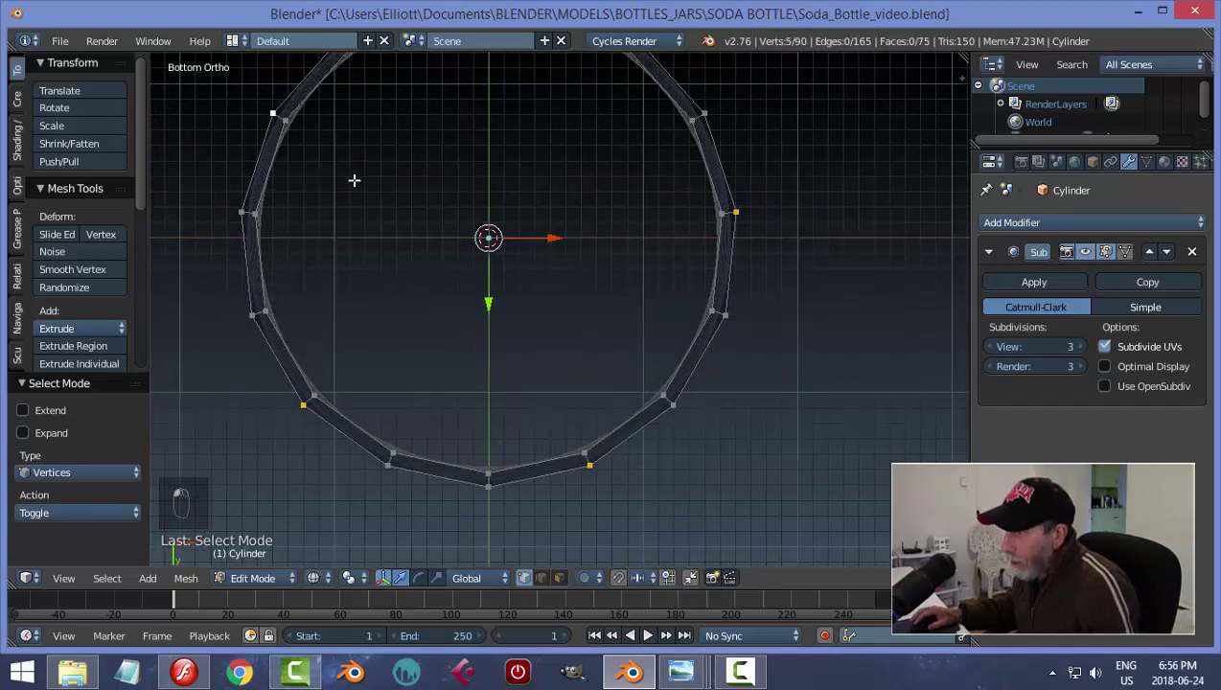
middle_drag(464, 199, 508, 242)
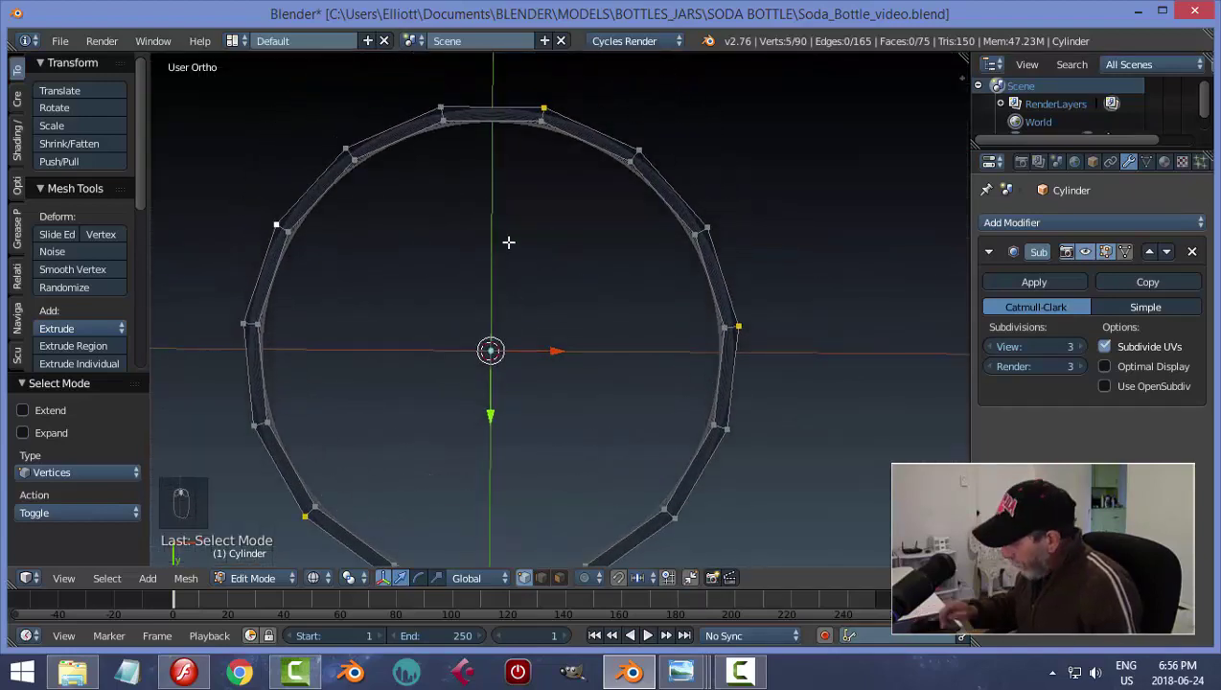
key(ctrl+KP_7)
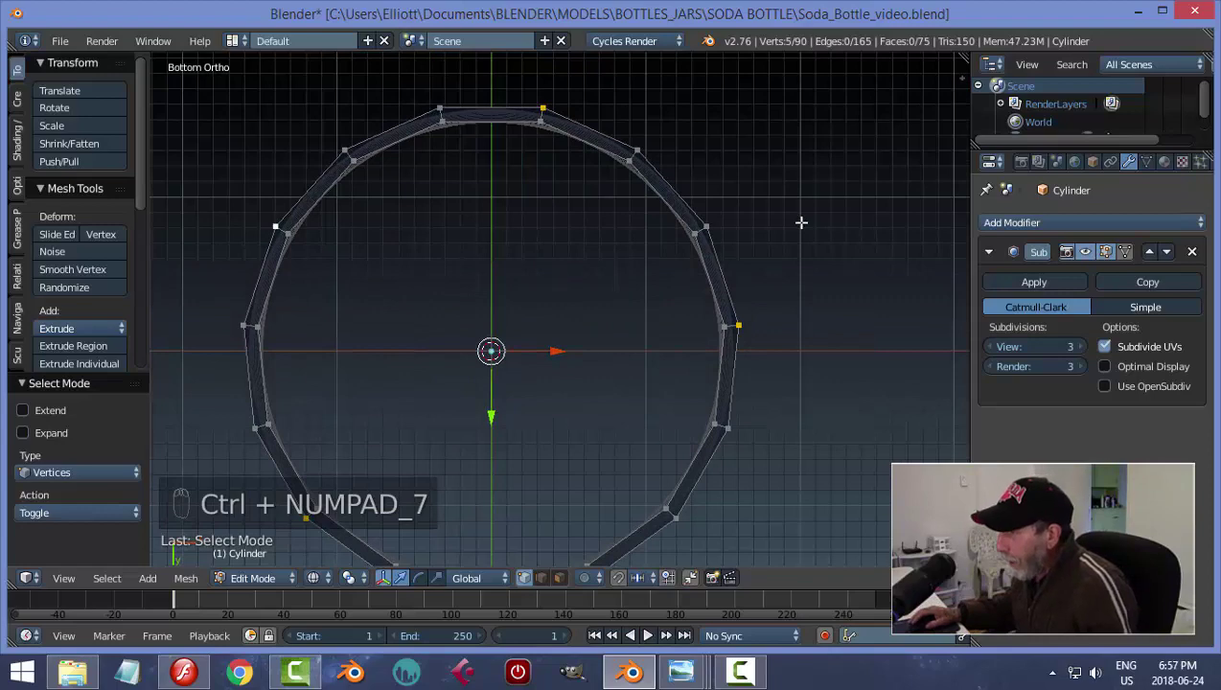
scroll(799, 238, down, 3)
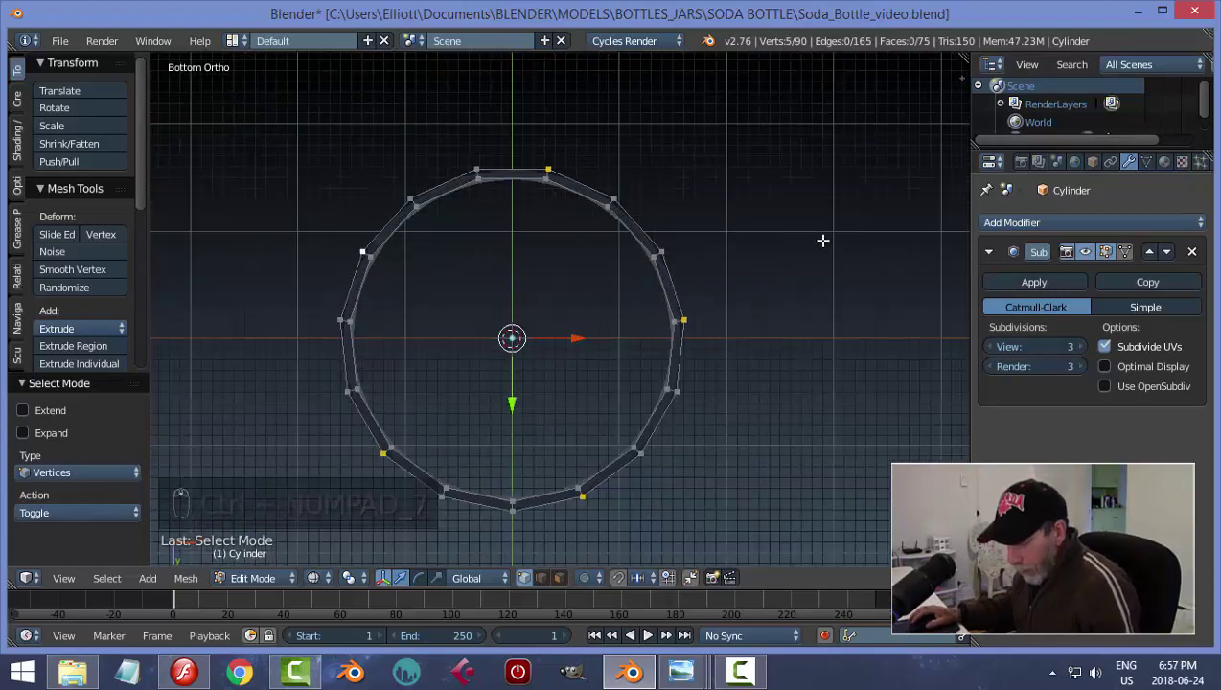
Scale the five selected rim vertices inward by about 0.388, then by about 1.153 with solid shading on
key(s)
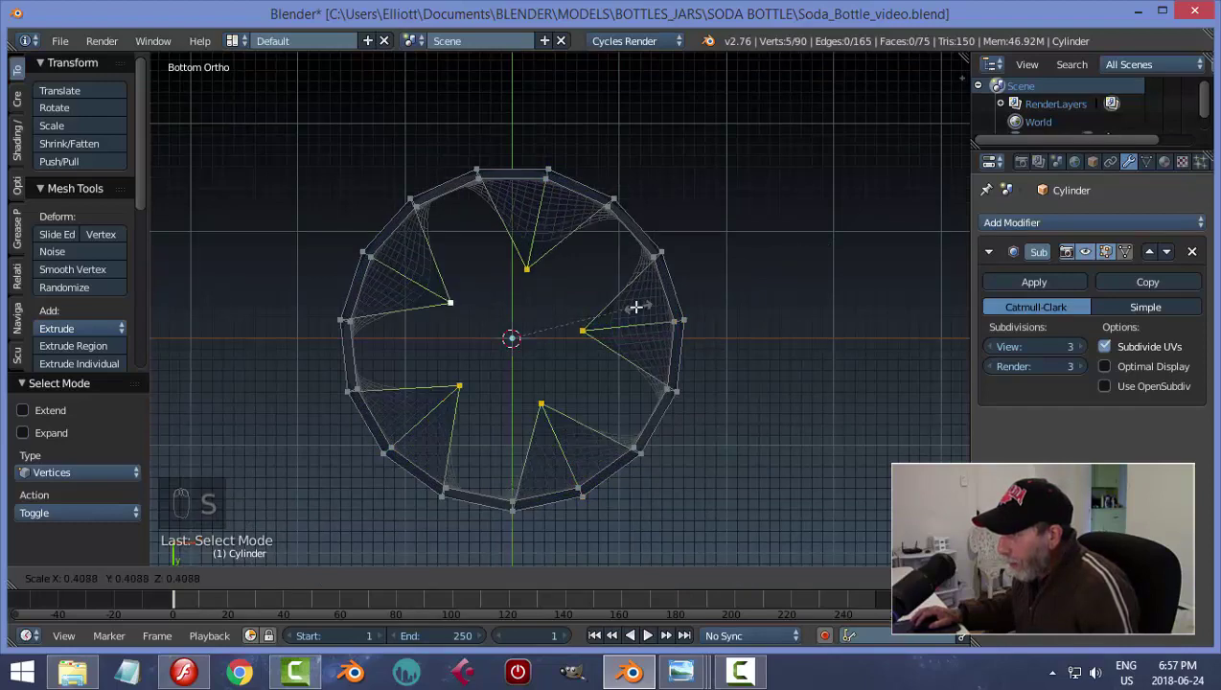
click(635, 306)
key(z)
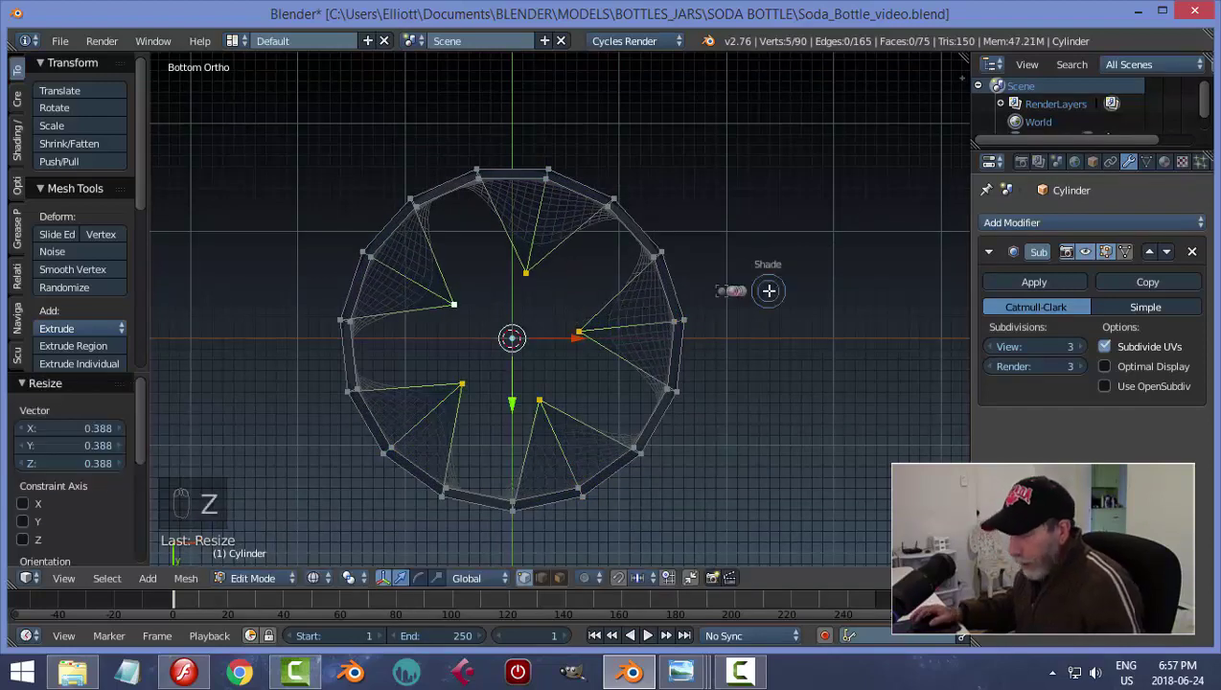
click(774, 396)
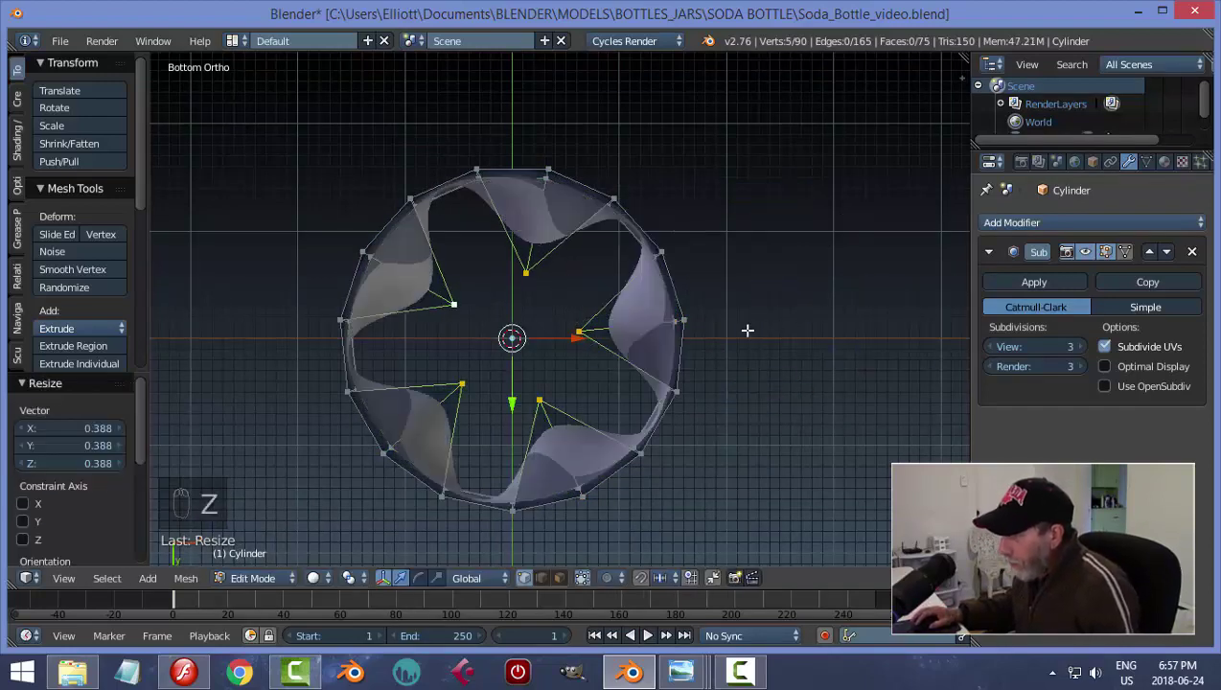
key(s)
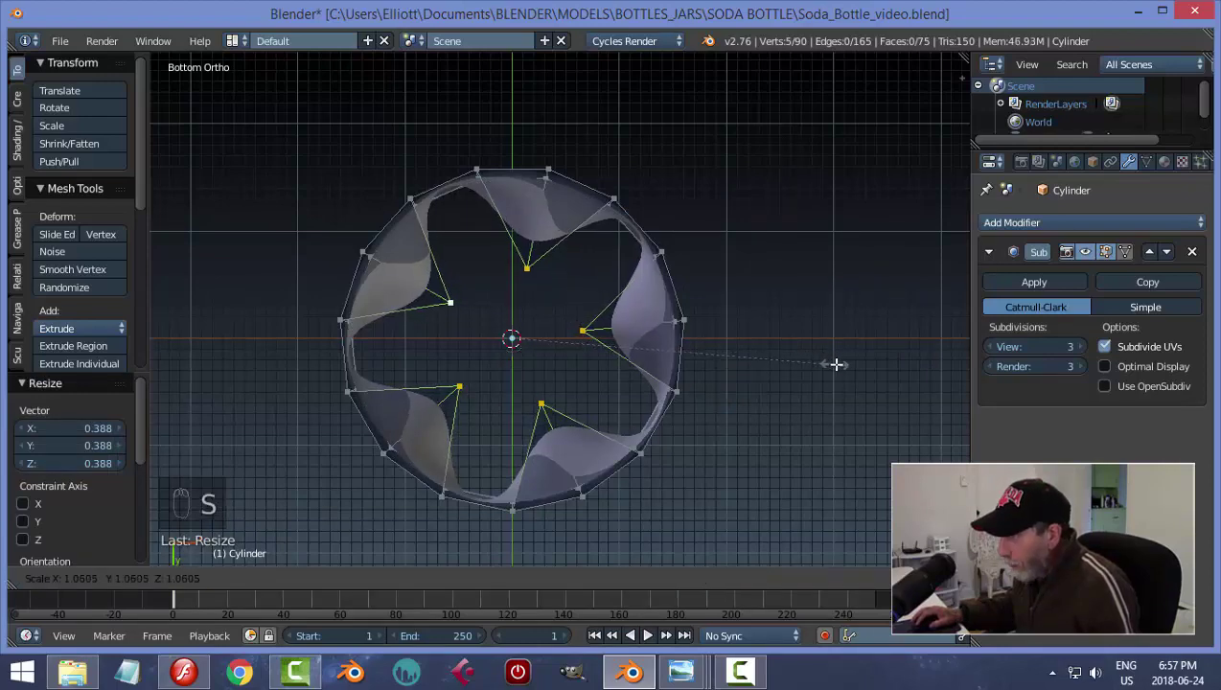
click(862, 369)
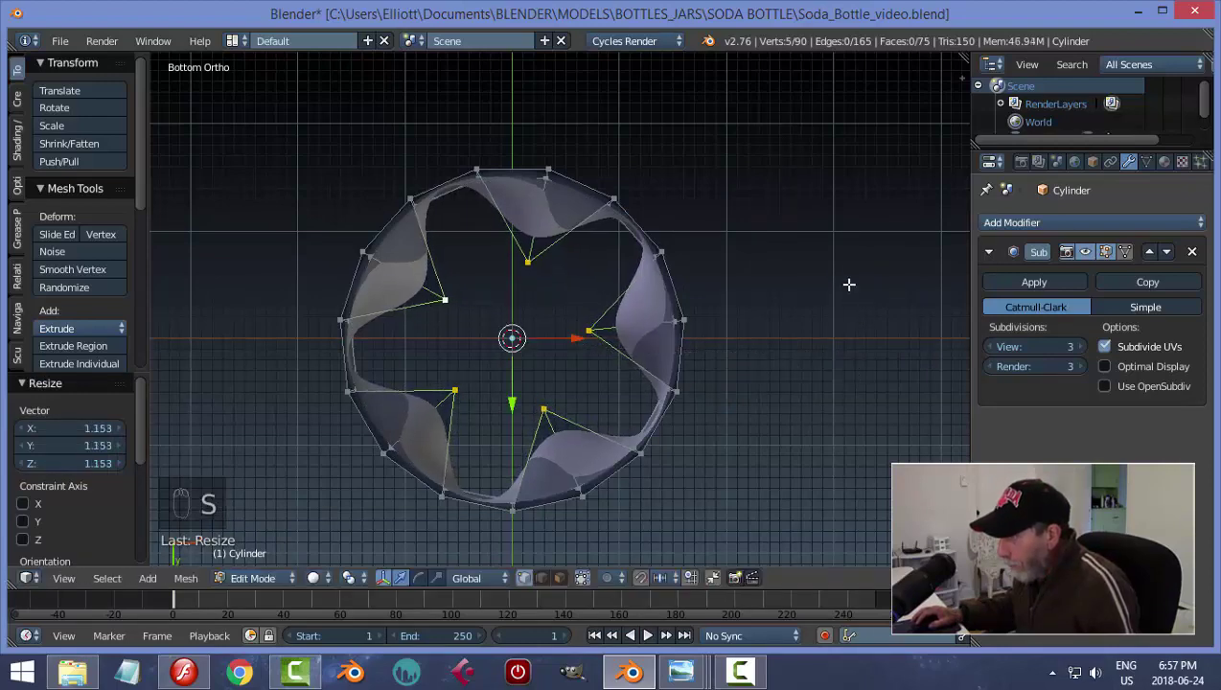
Add a horizontal loop cut in the base section and slide it up to just below the section's upper edge loop
middle_drag(850, 281, 744, 368)
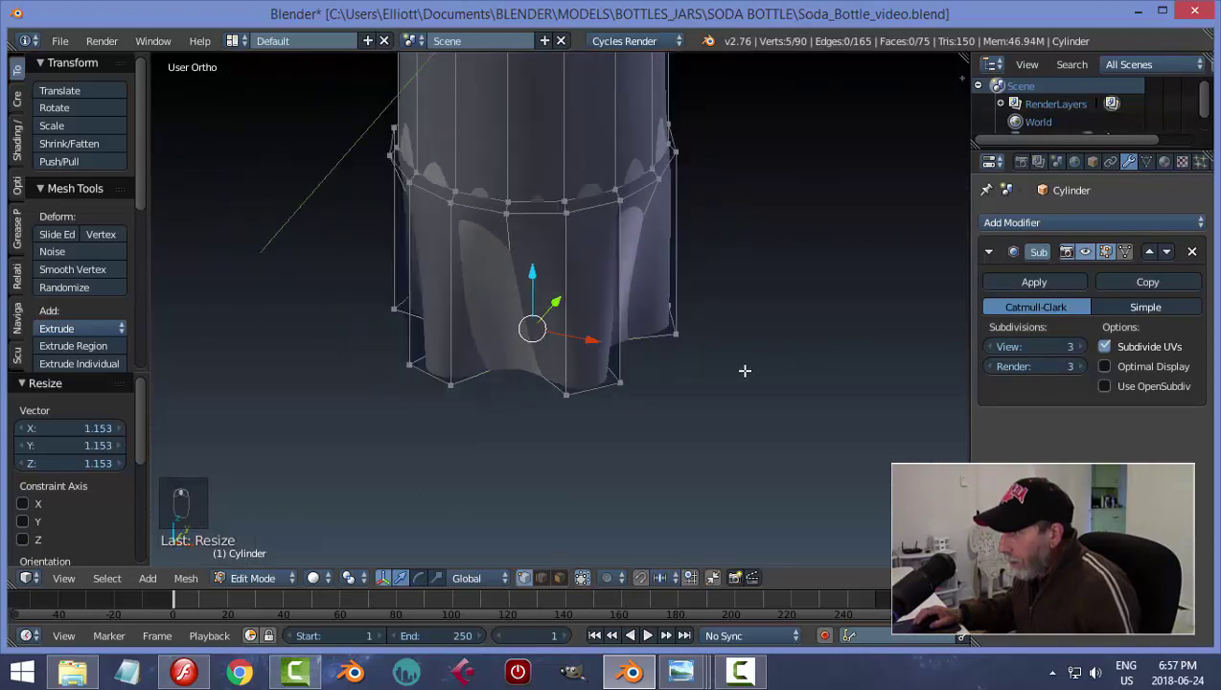
middle_drag(754, 298, 734, 274)
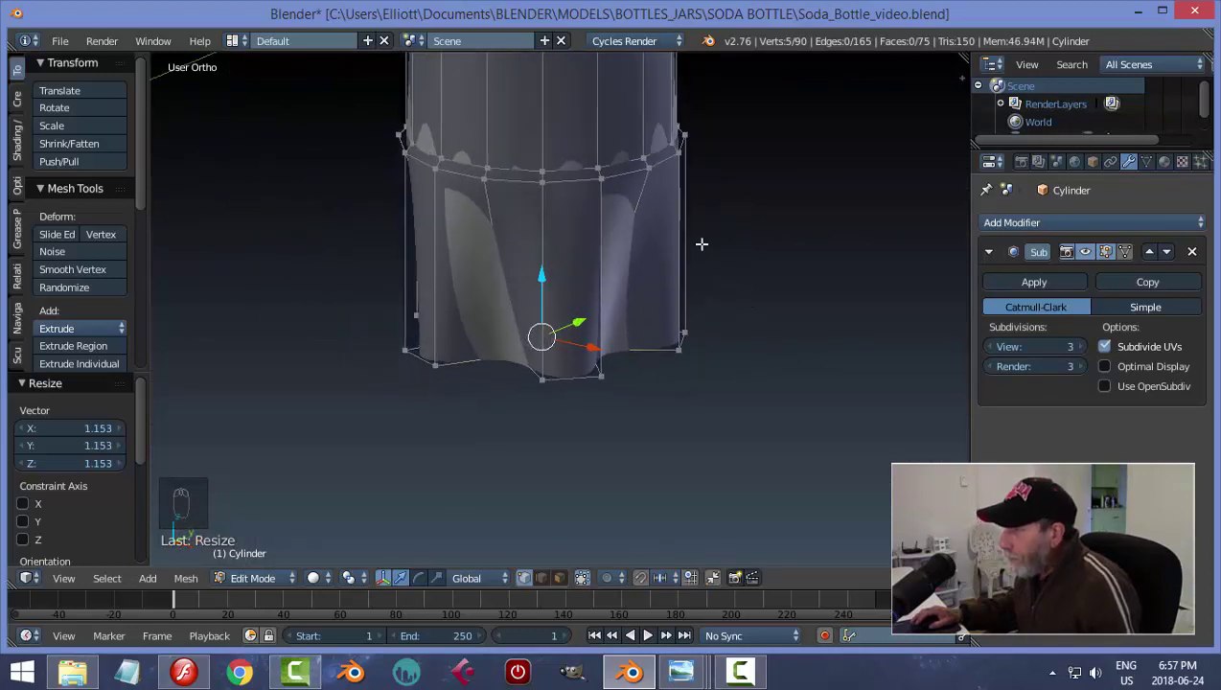
key(Tab)
middle_drag(737, 259, 722, 280)
key(Tab)
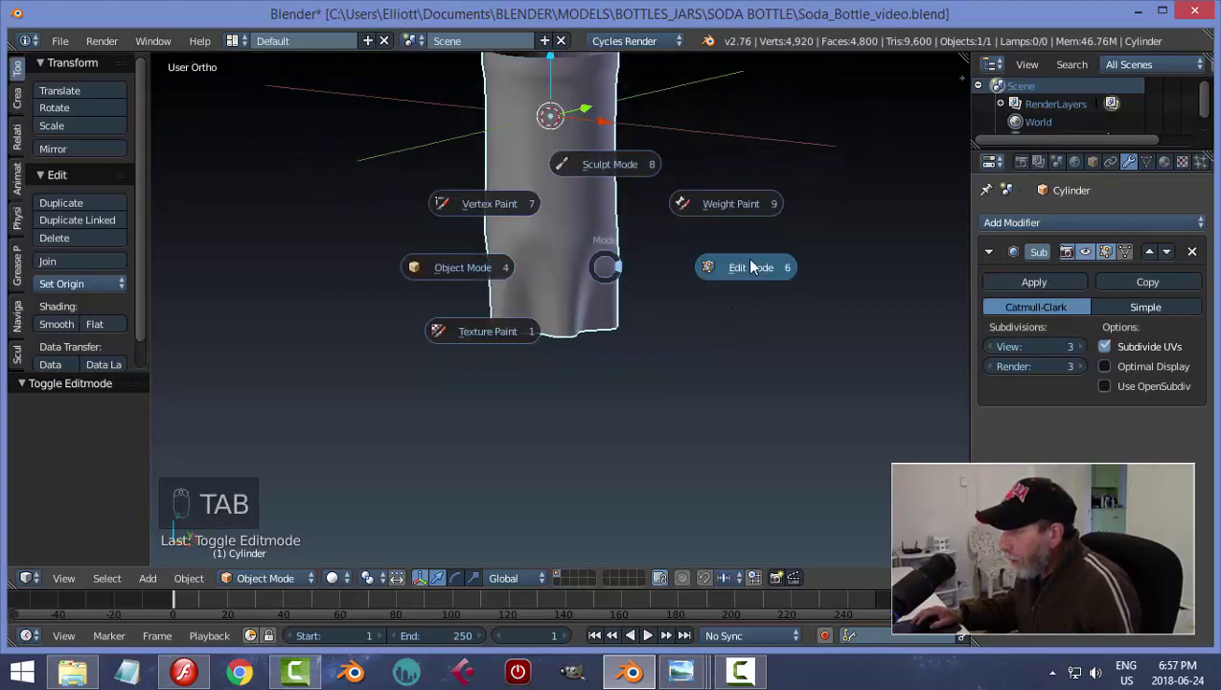
click(751, 268)
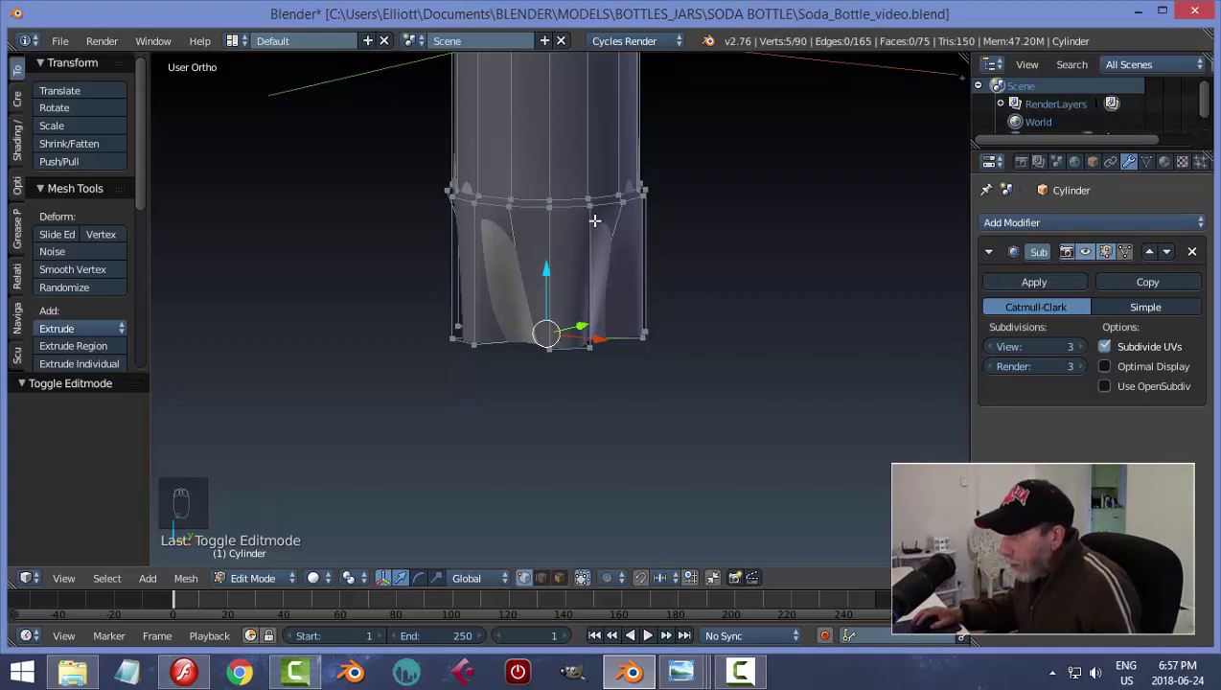
key(ctrl+r)
drag(592, 218, 599, 163)
click(599, 163)
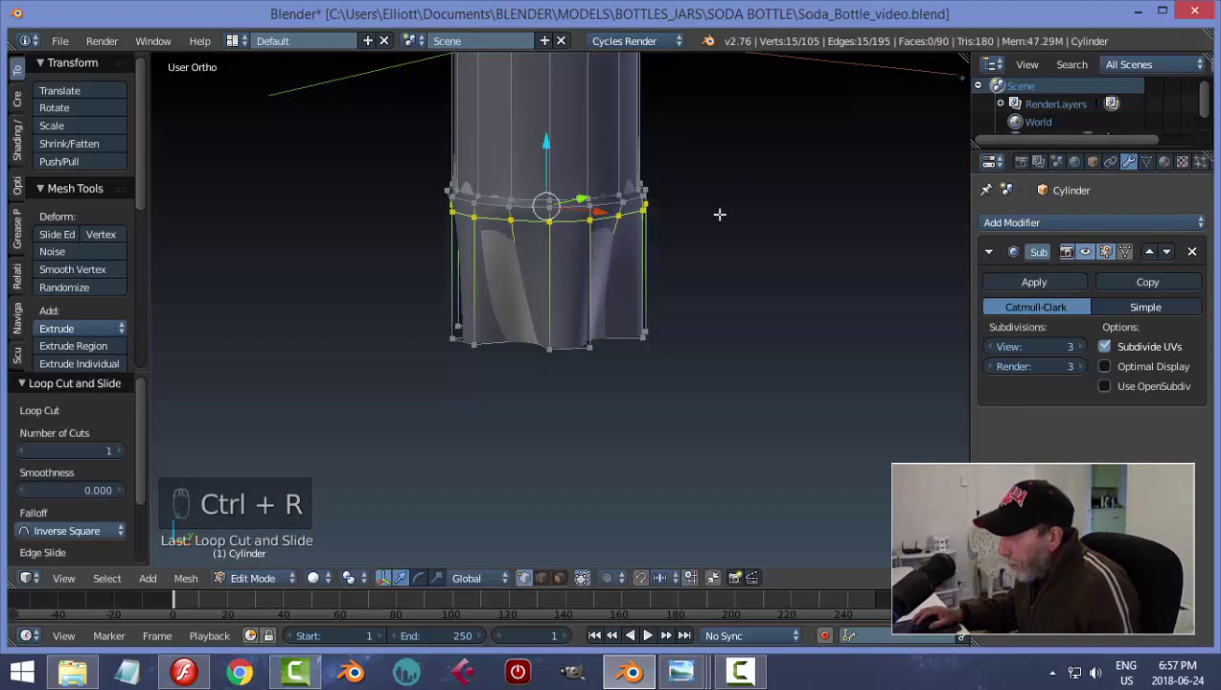
Examine the smoothed base indentations in Object Mode from the side and from below, and return to Edit Mode
key(Tab)
middle_drag(674, 261, 607, 144)
scroll(626, 262, down, 2)
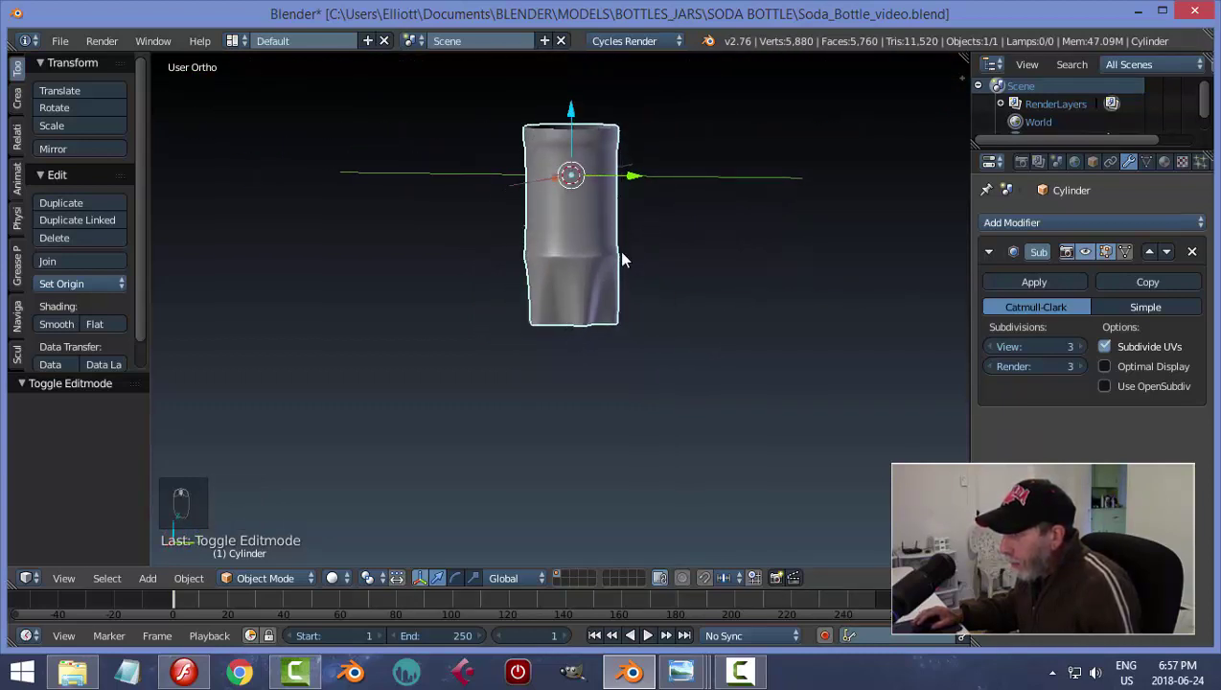
scroll(633, 268, up, 4)
middle_drag(687, 288, 572, 284)
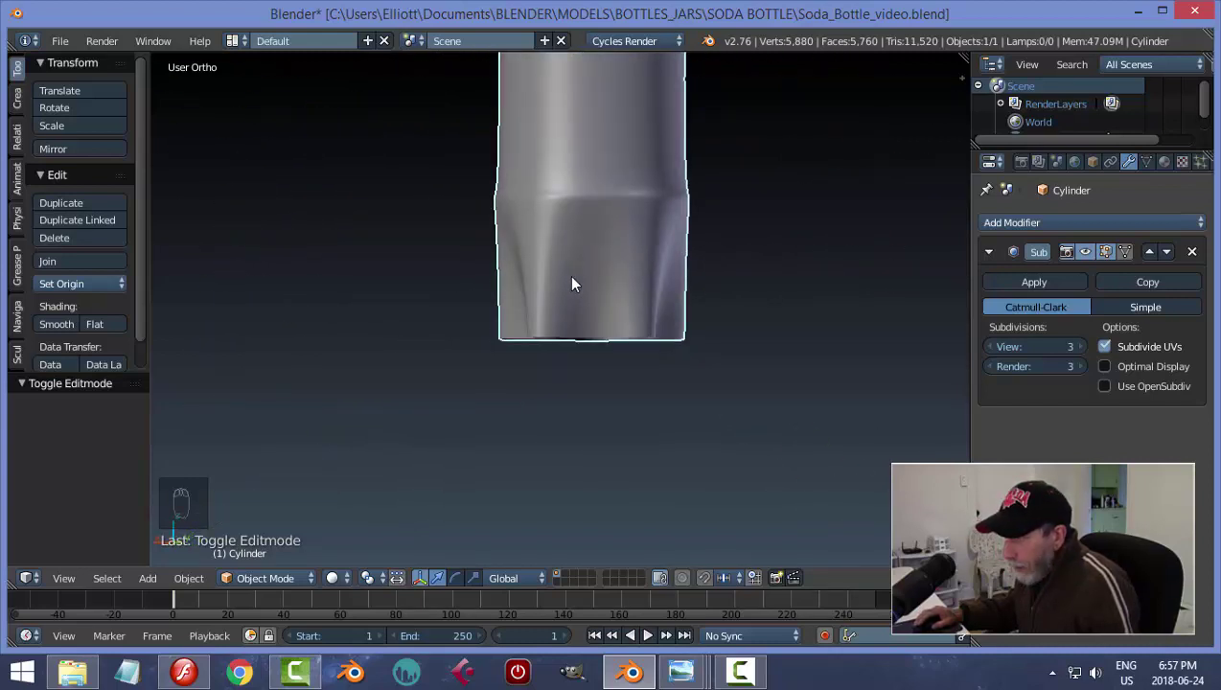
key(ctrl+KP_7)
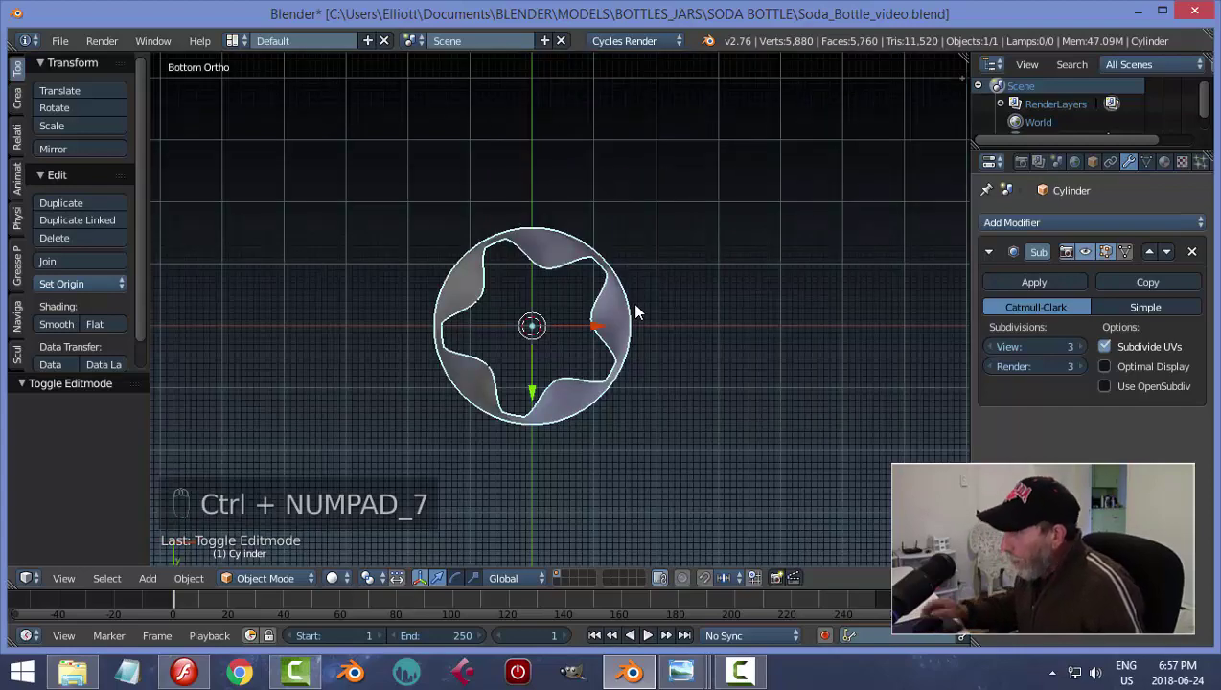
key(Tab)
scroll(667, 322, up, 3)
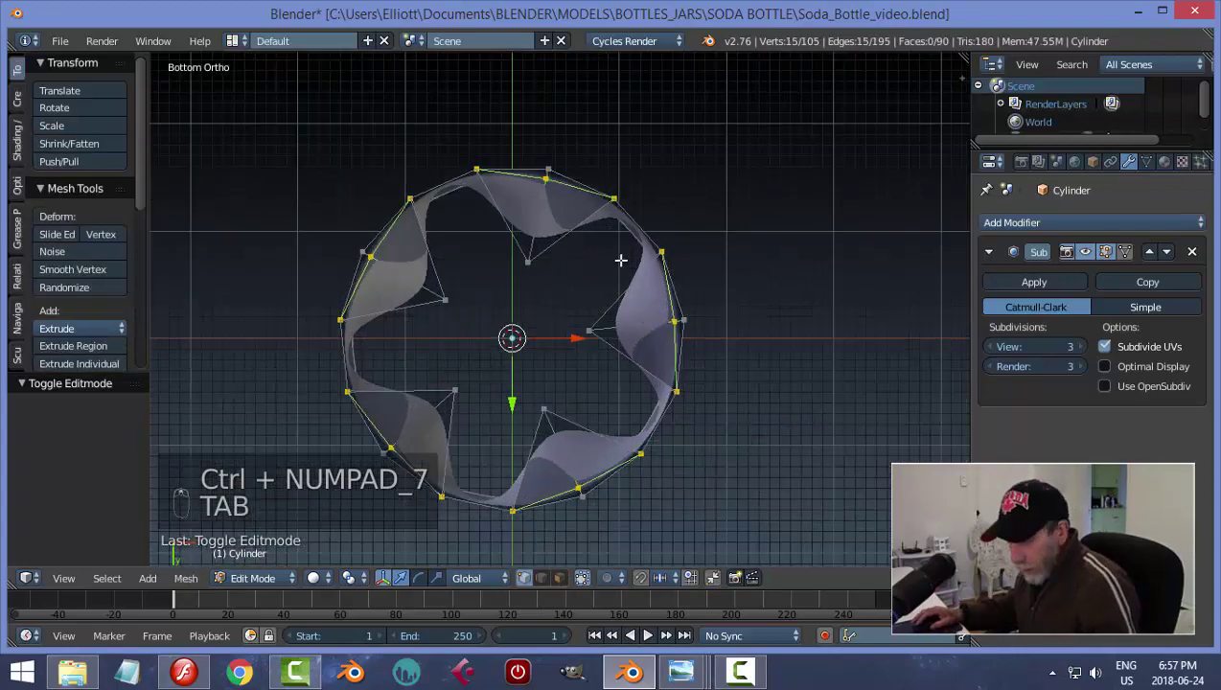
Select the star-shaped edge loop at the bottom of the base, extrude it in place and scale it inward to 0.675
key(a)
key(a)
middle_drag(621, 258, 678, 300)
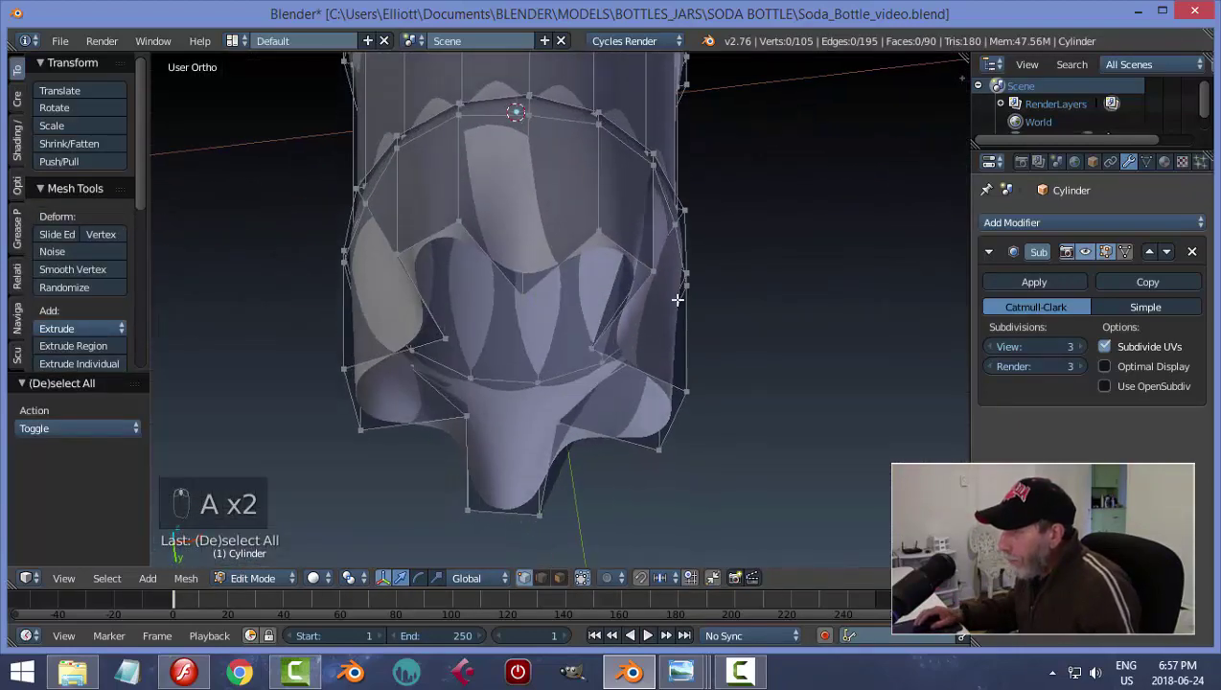
key(ctrl+Tab)
click(564, 278)
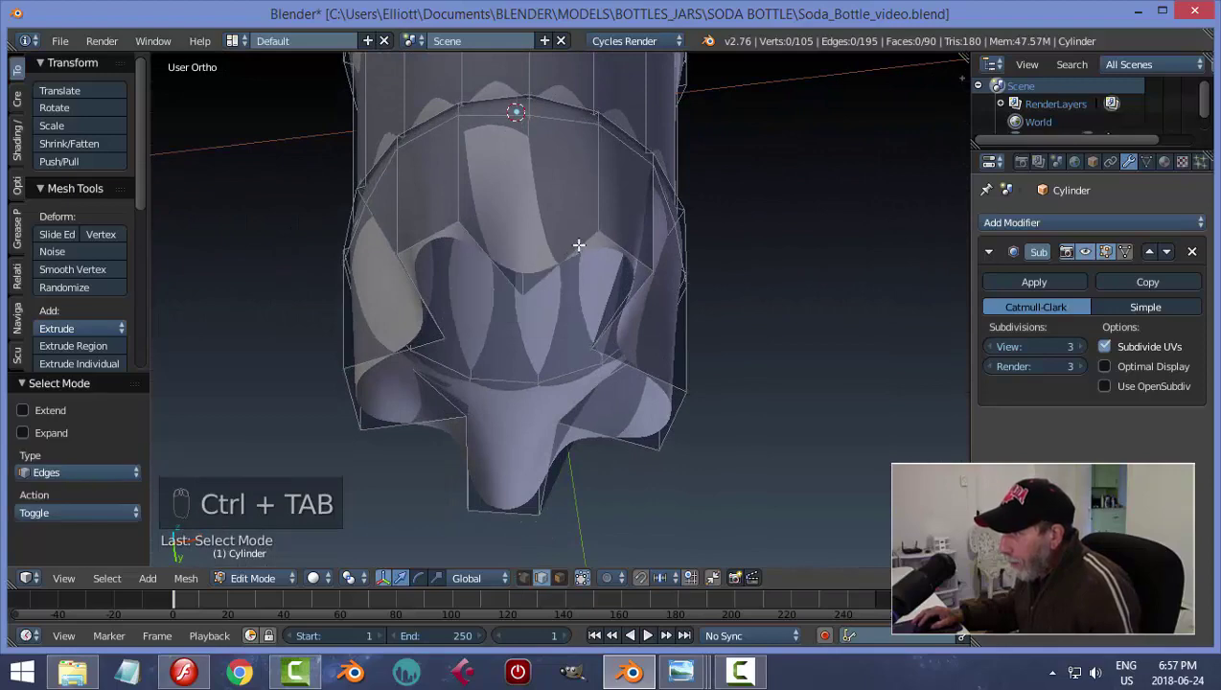
alt+click(676, 274)
middle_drag(738, 322, 717, 181)
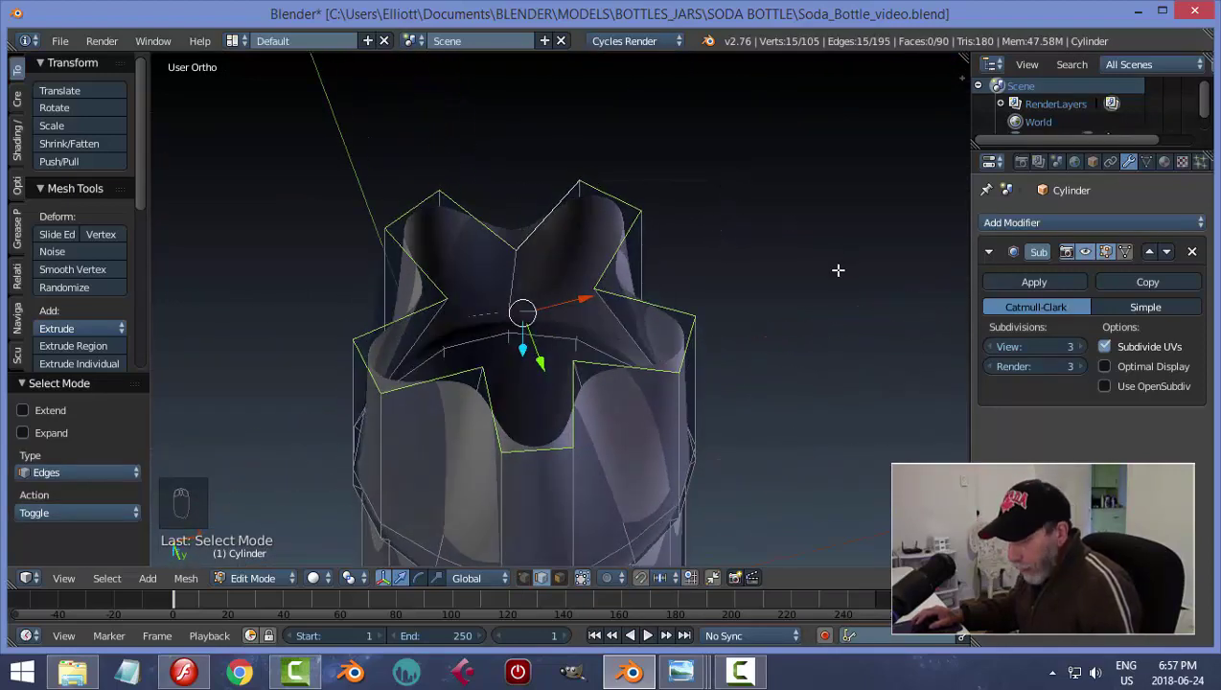
key(e)
right_click(835, 269)
key(s)
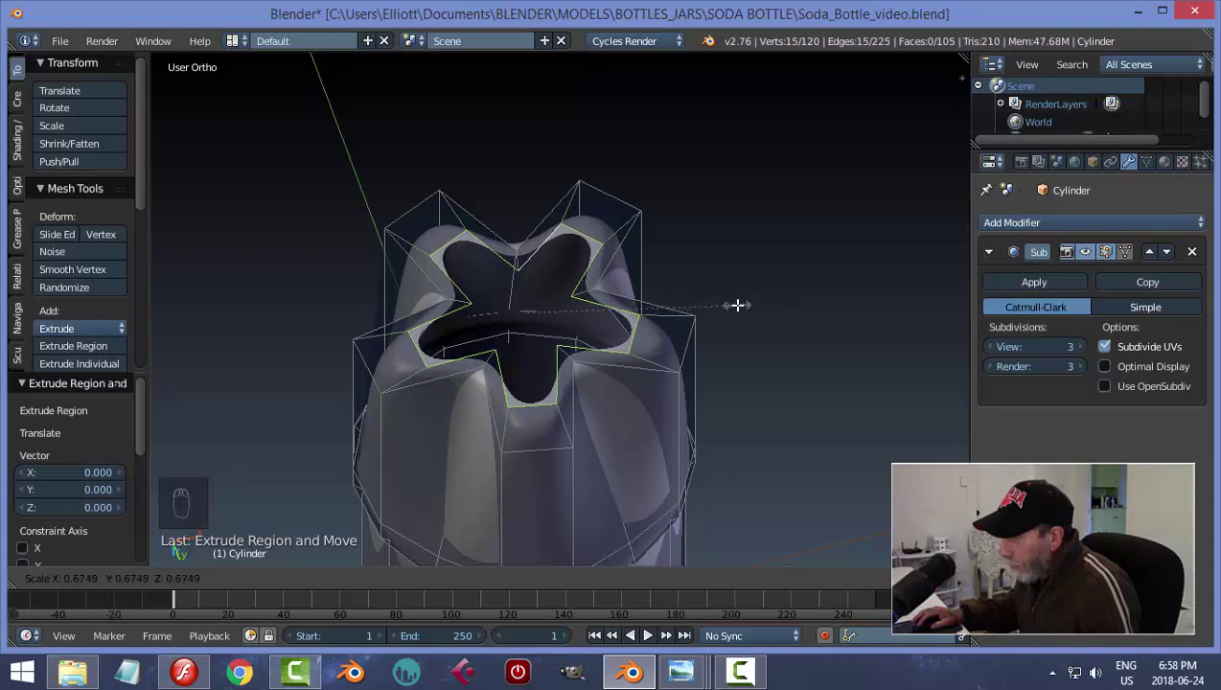
click(736, 303)
middle_drag(752, 249, 738, 442)
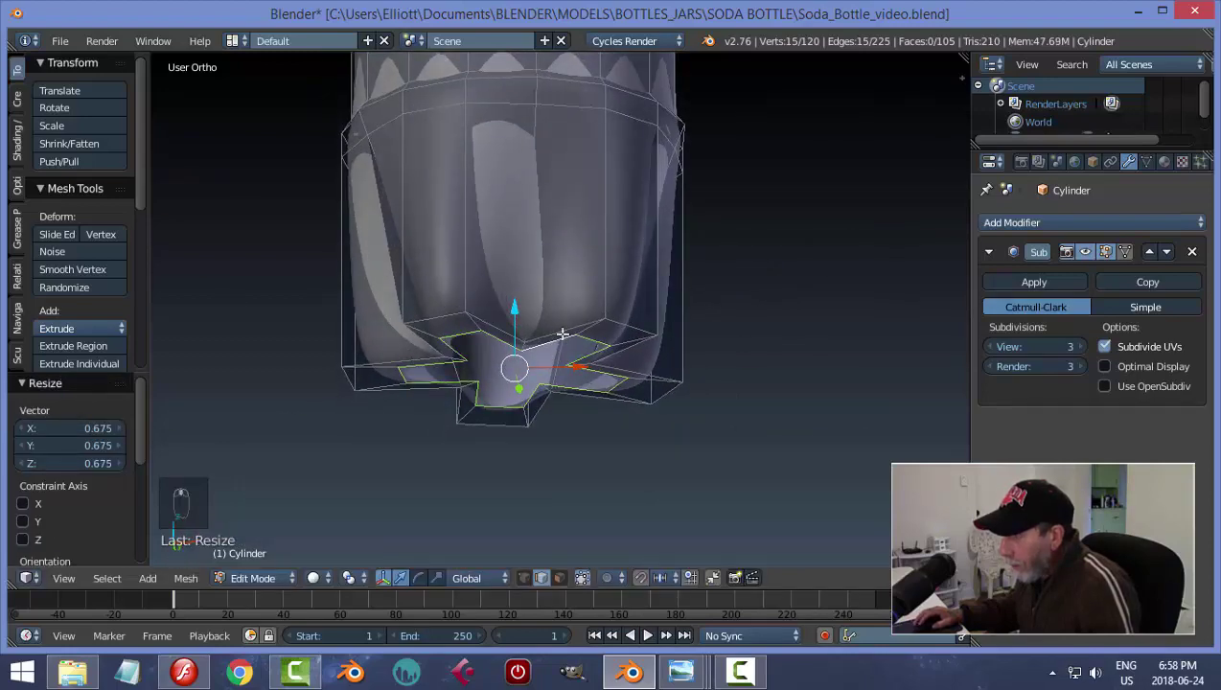
middle_drag(766, 317, 755, 293)
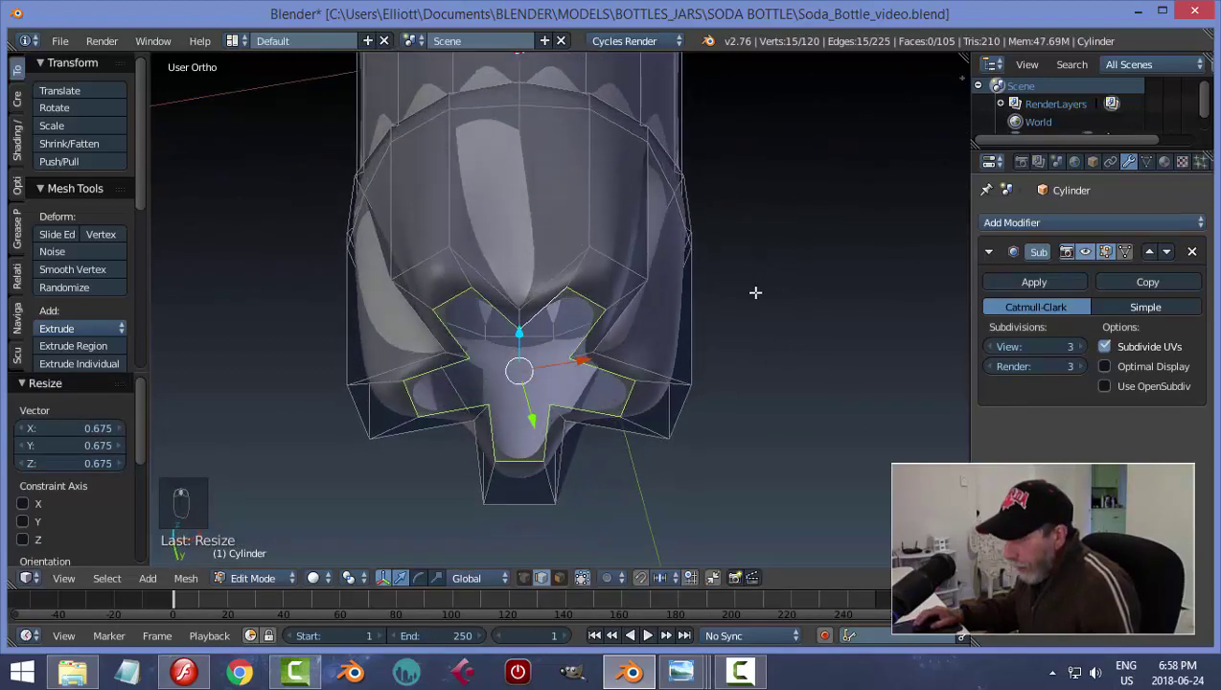
Select the five inward notch vertices around the star-shaped base rim and raise them 0.235 along Z
key(a)
key(ctrl+Tab)
click(733, 276)
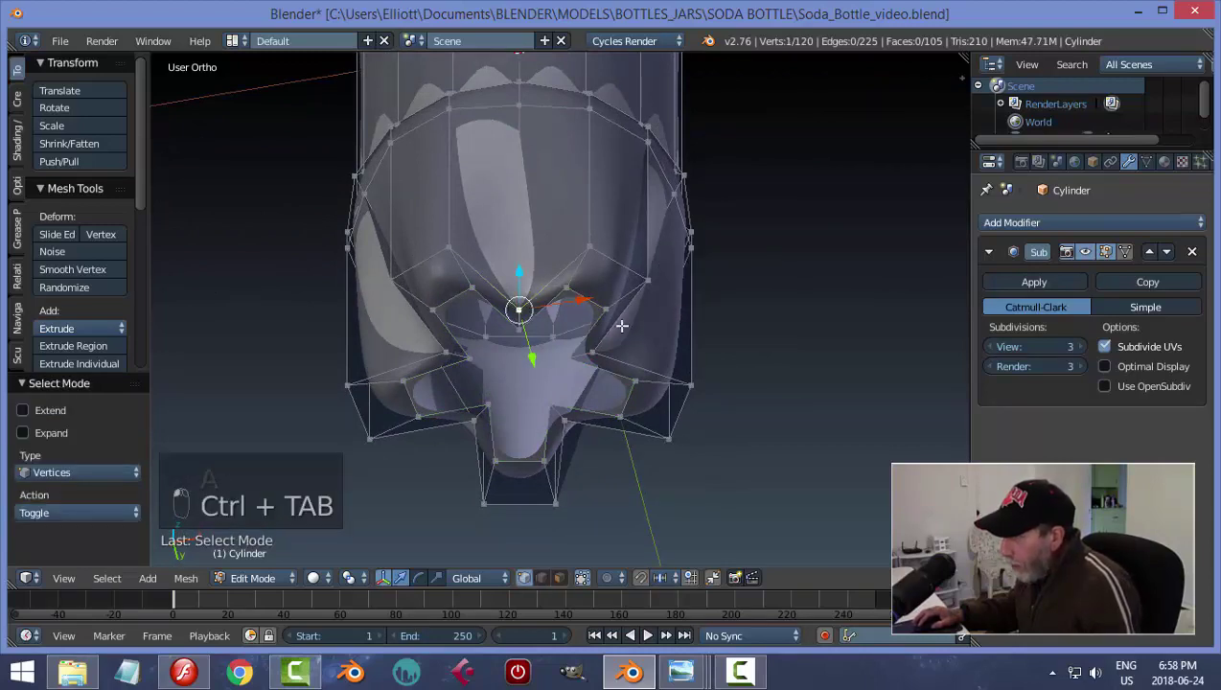
middle_drag(622, 326, 624, 357)
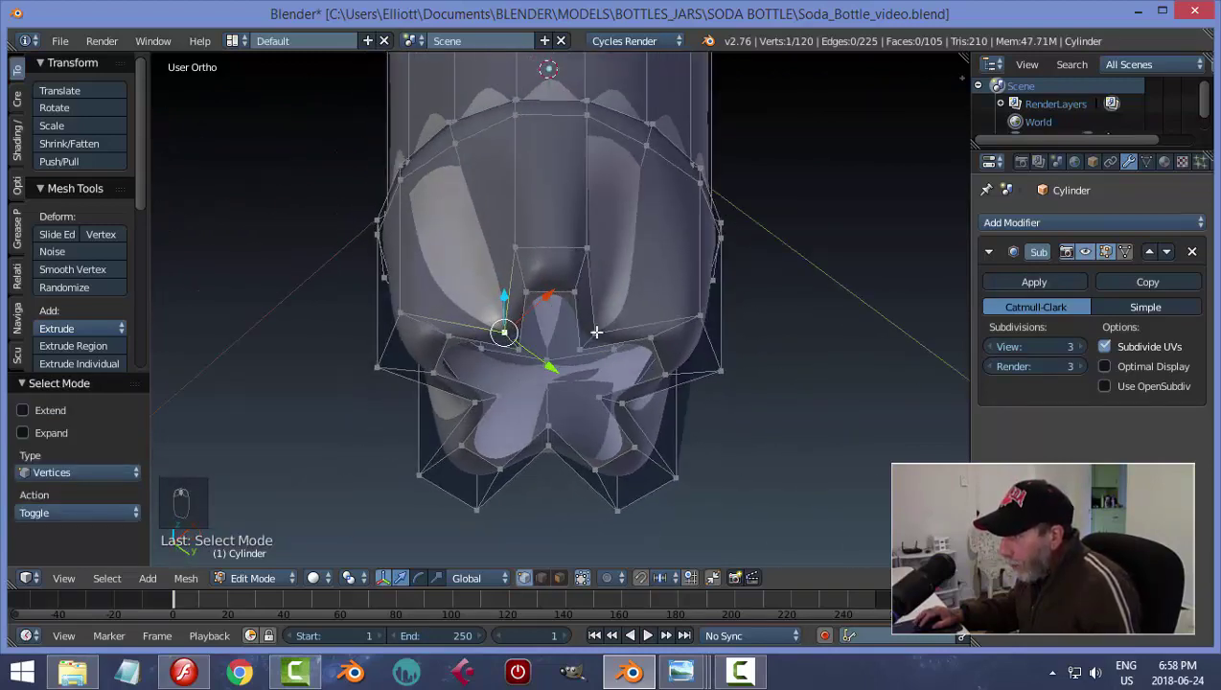
middle_drag(853, 363, 713, 357)
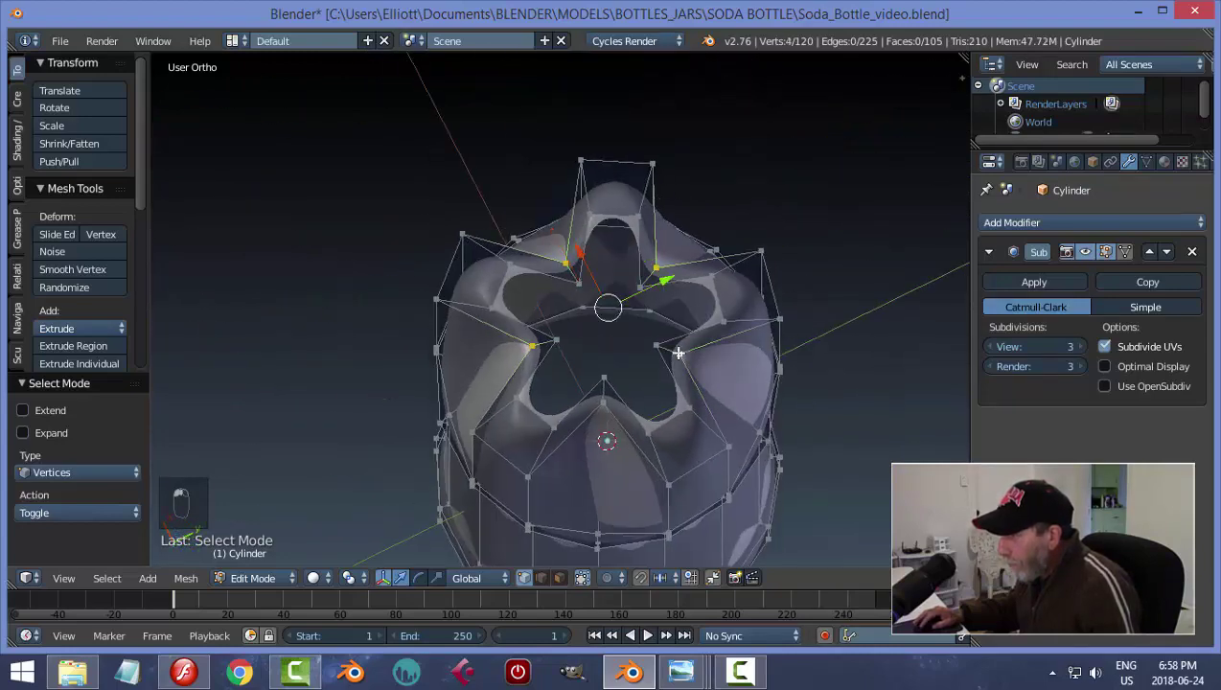
middle_drag(870, 325, 671, 331)
drag(594, 293, 598, 278)
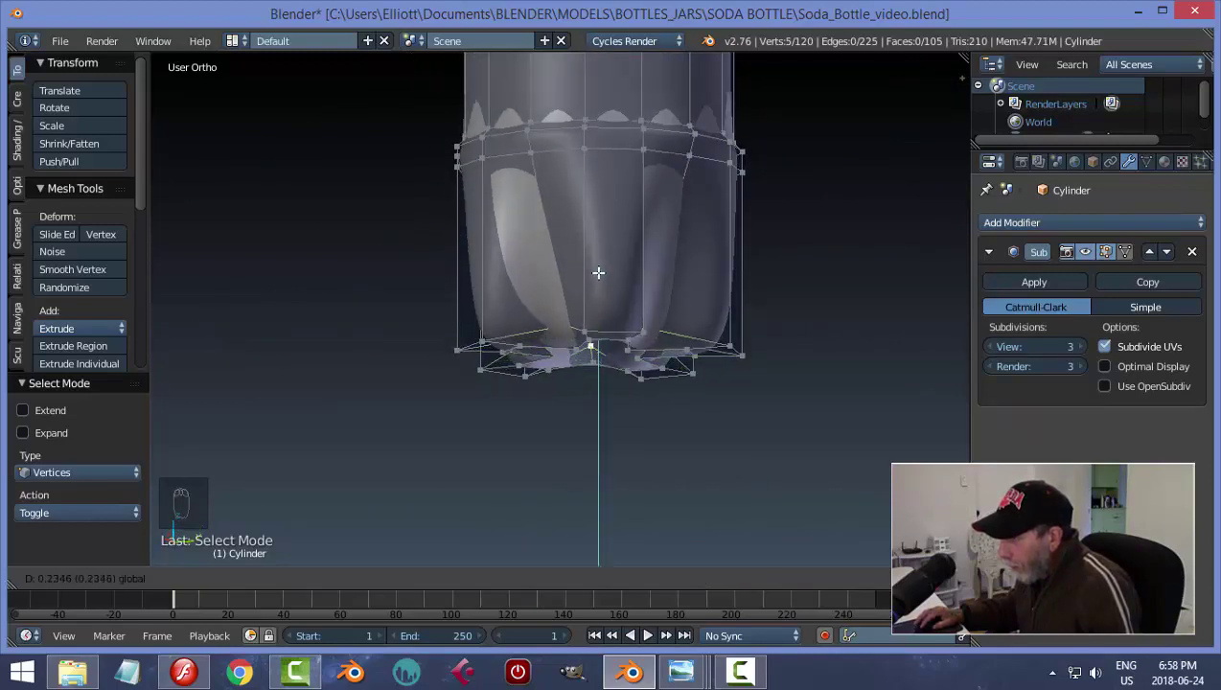
click(598, 272)
middle_drag(598, 272, 754, 273)
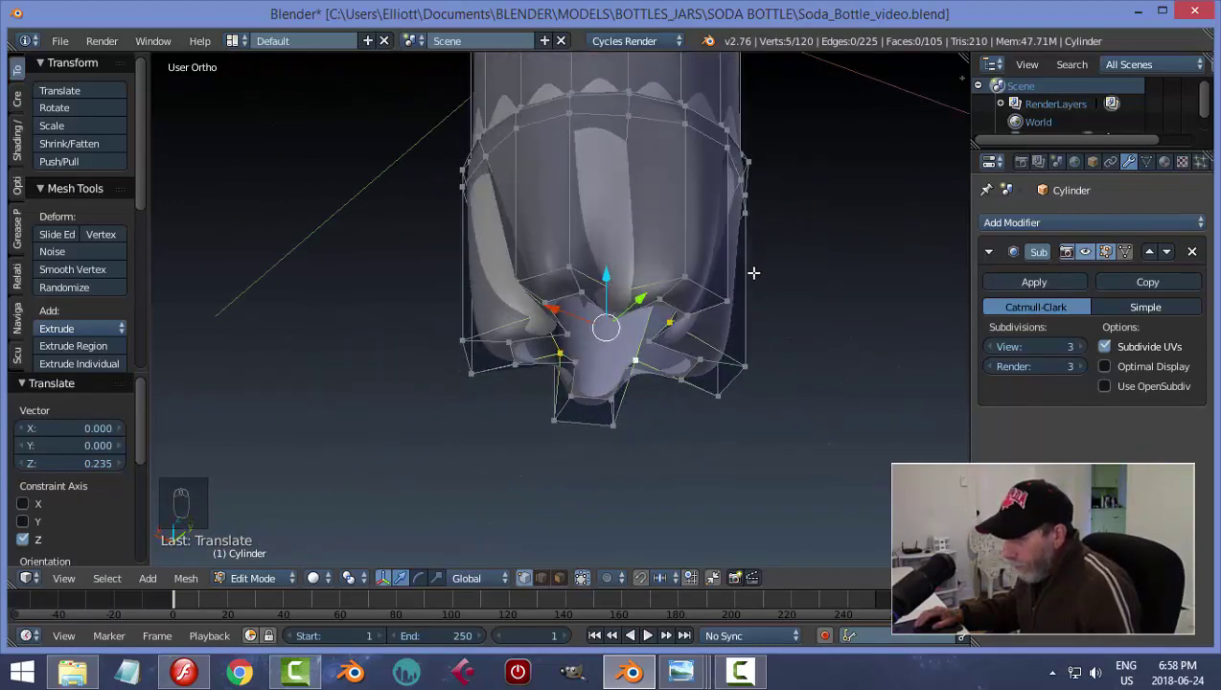
Extrude the inner star-shaped edge loop of the base and scale it inward to leave a small central opening
key(a)
key(ctrl+Tab)
click(723, 291)
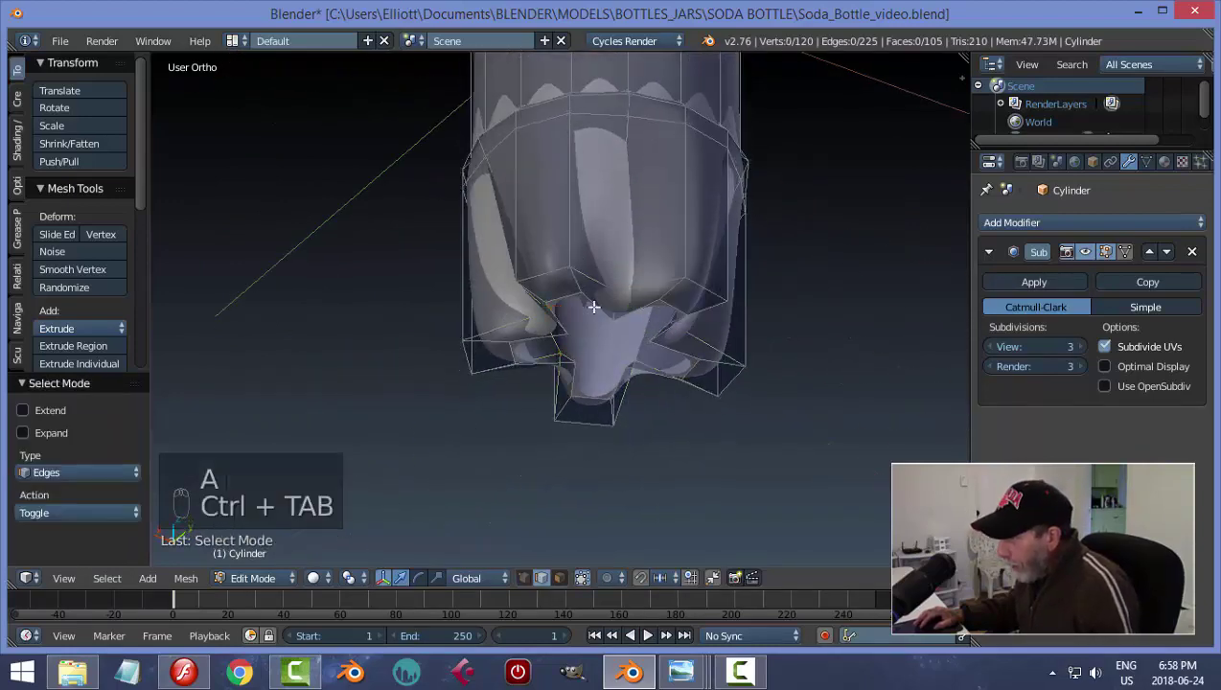
alt+right_click(592, 303)
middle_drag(959, 371, 886, 313)
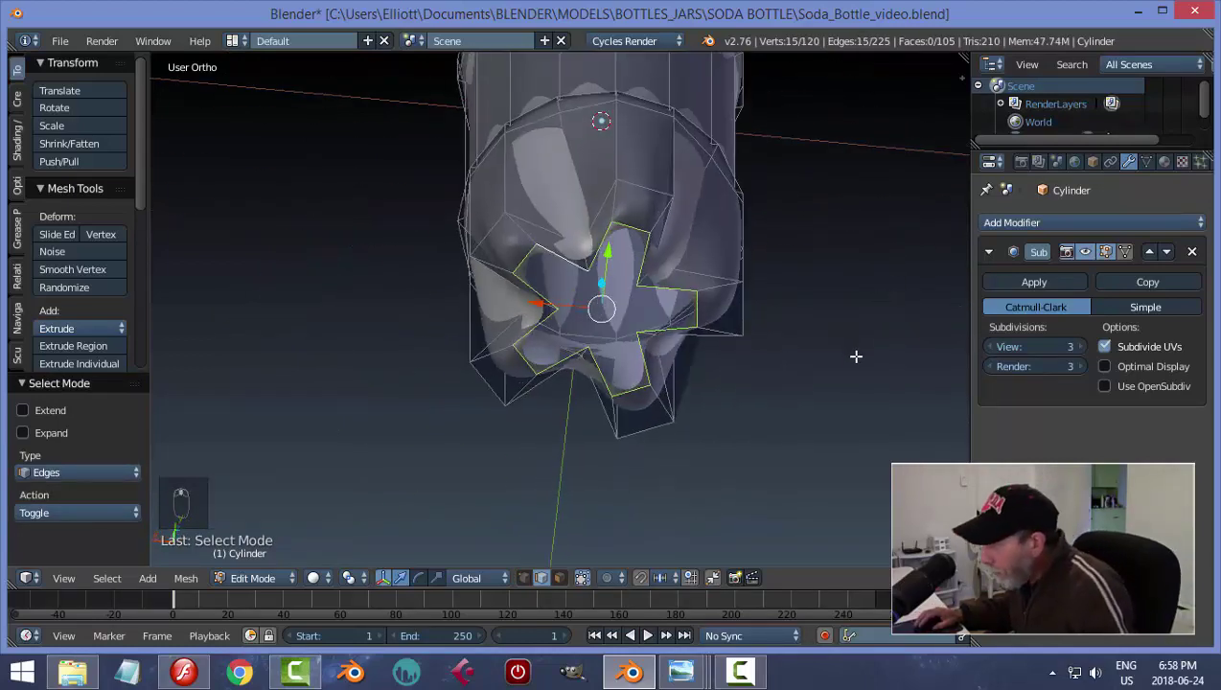
middle_drag(856, 356, 861, 296)
key(e)
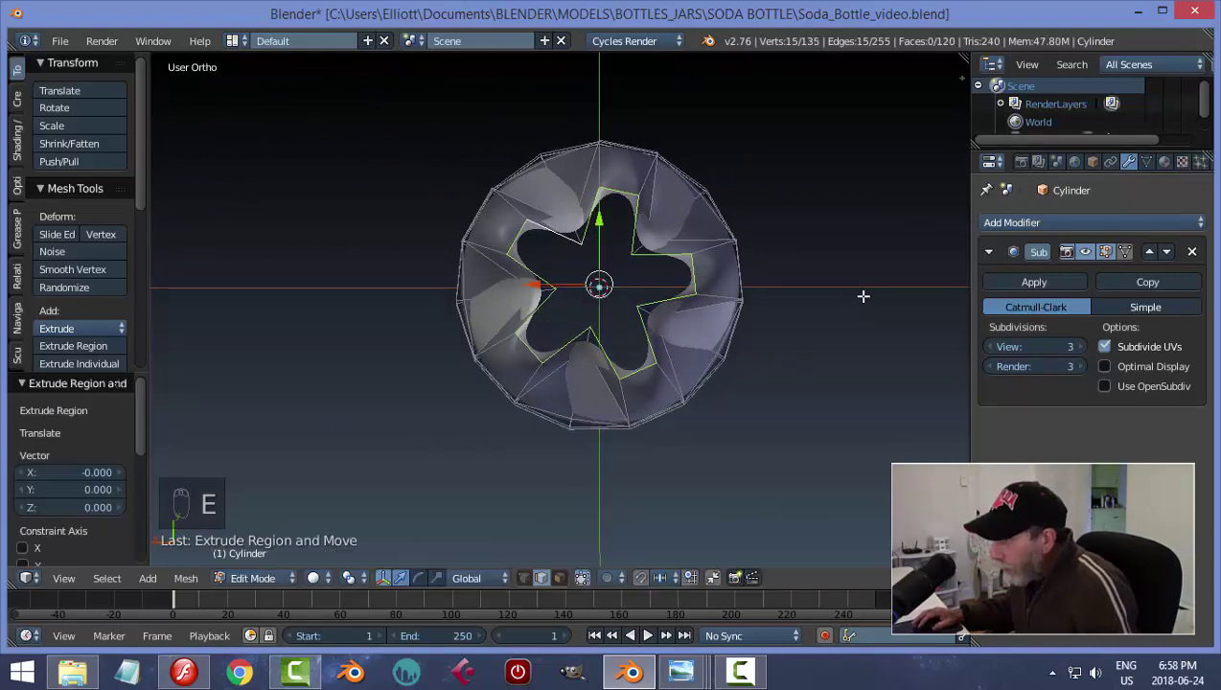
key(s)
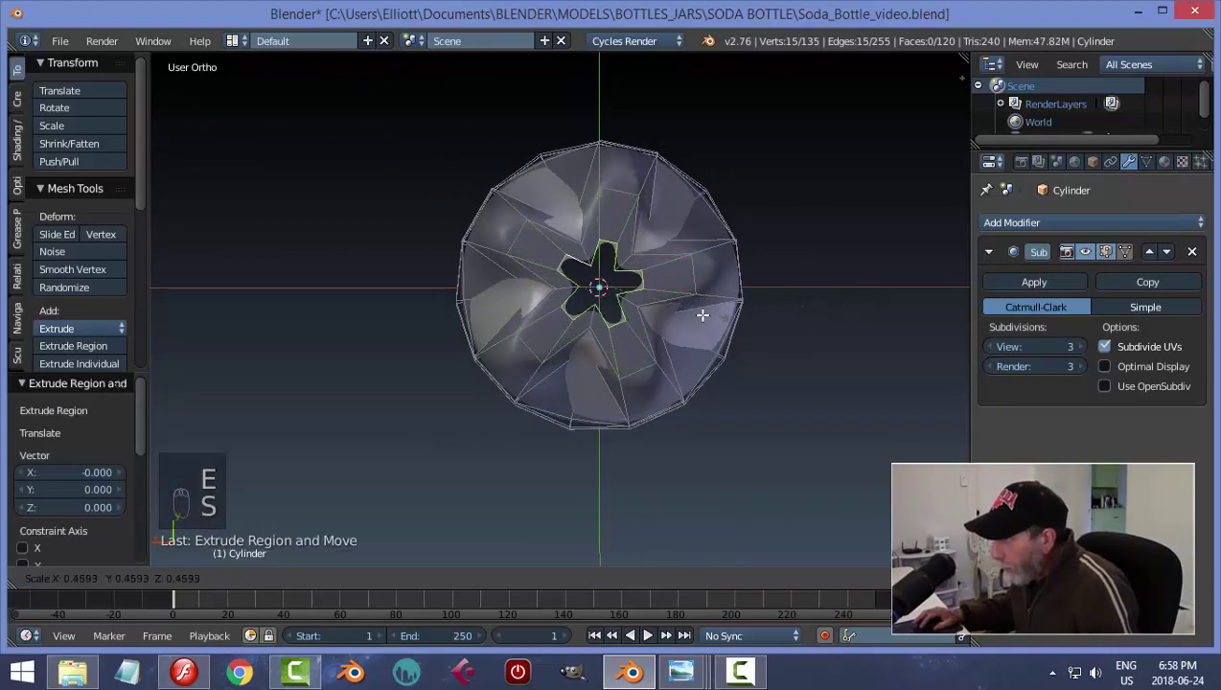
click(690, 315)
middle_drag(728, 231, 651, 316)
key(a)
Select the edge loop around the small star-shaped opening and snap the 3D cursor to its centre
key(Tab)
click(761, 363)
key(Tab)
scroll(662, 365, up, 3)
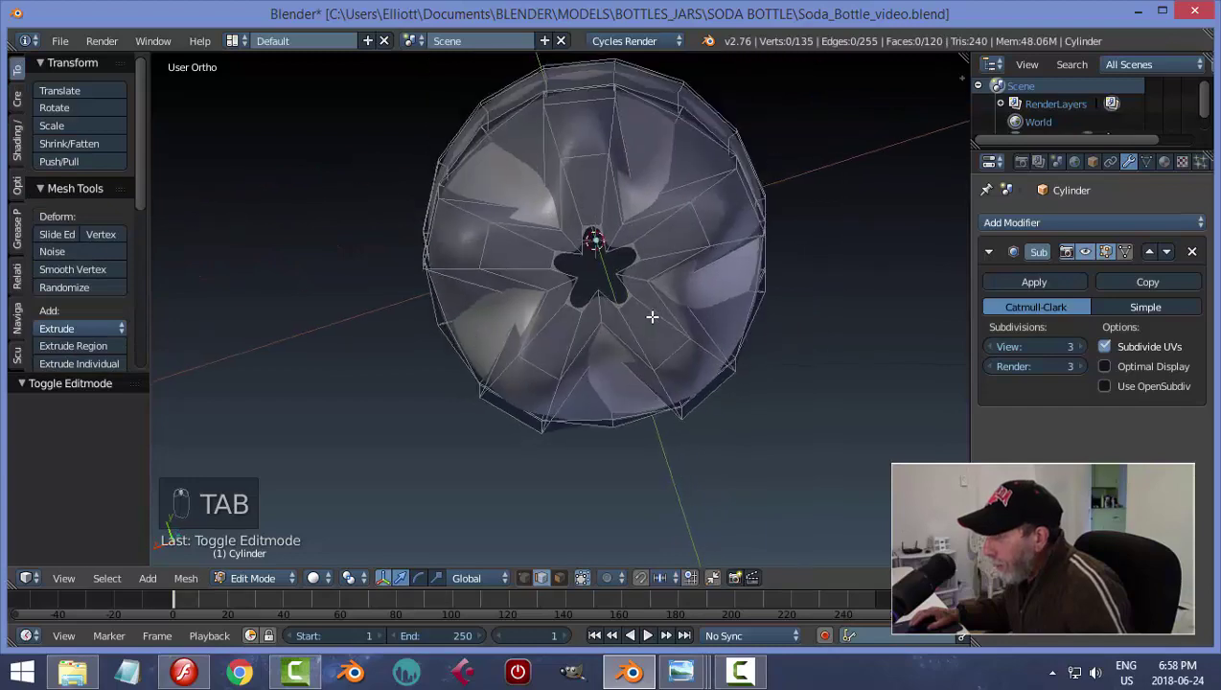
scroll(626, 300, up, 2)
key(alt+shift+super)
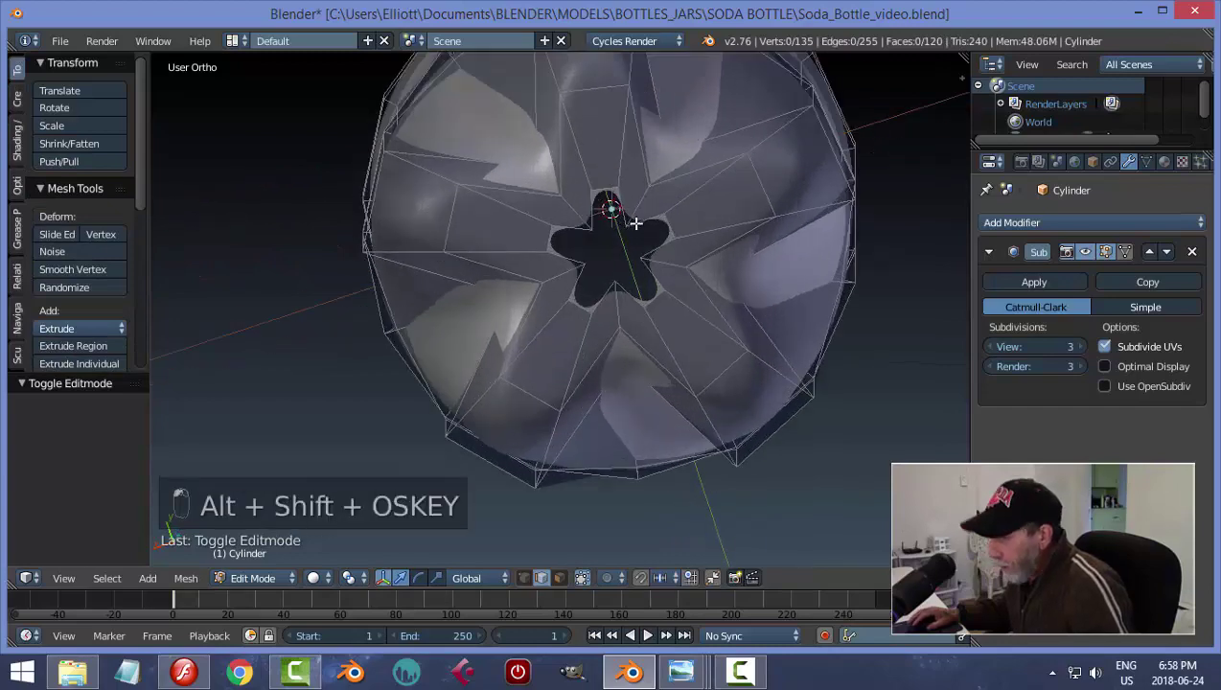
alt+right_click(647, 219)
middle_drag(734, 210, 688, 393)
key(shift+s)
click(687, 408)
key(a)
Add a mesh circle with 15 vertices at the 3D cursor in the bottle base
key(ctrl+a)
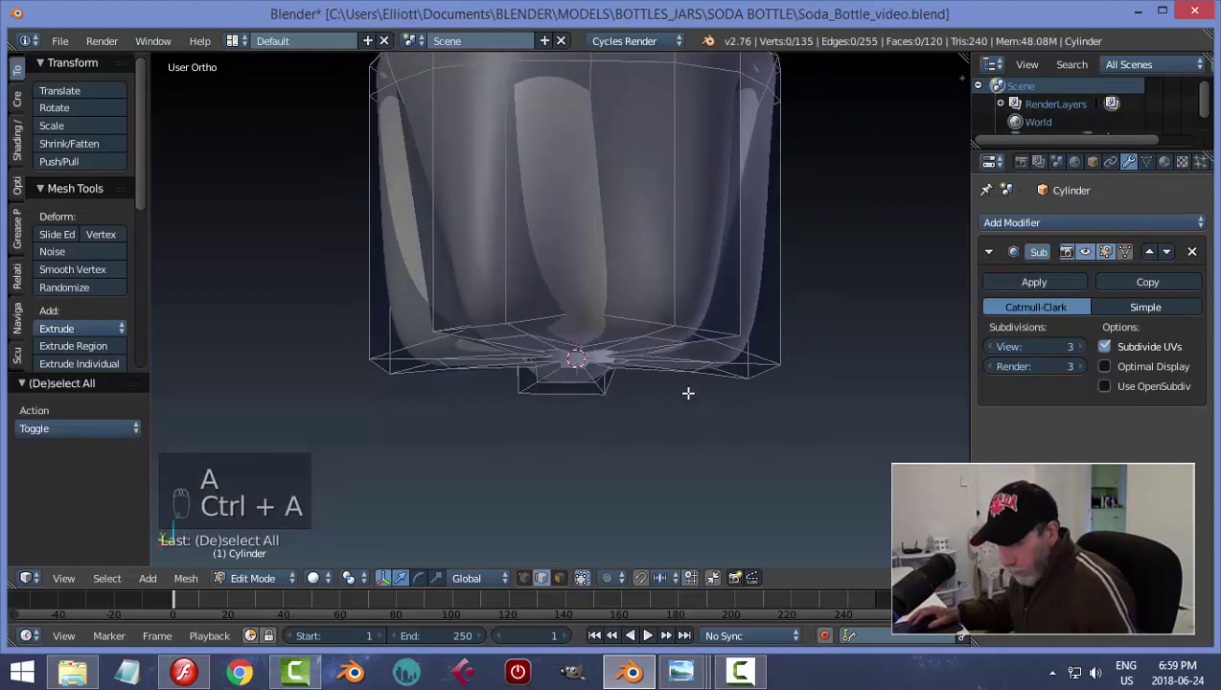
key(ctrl+Tab)
click(685, 394)
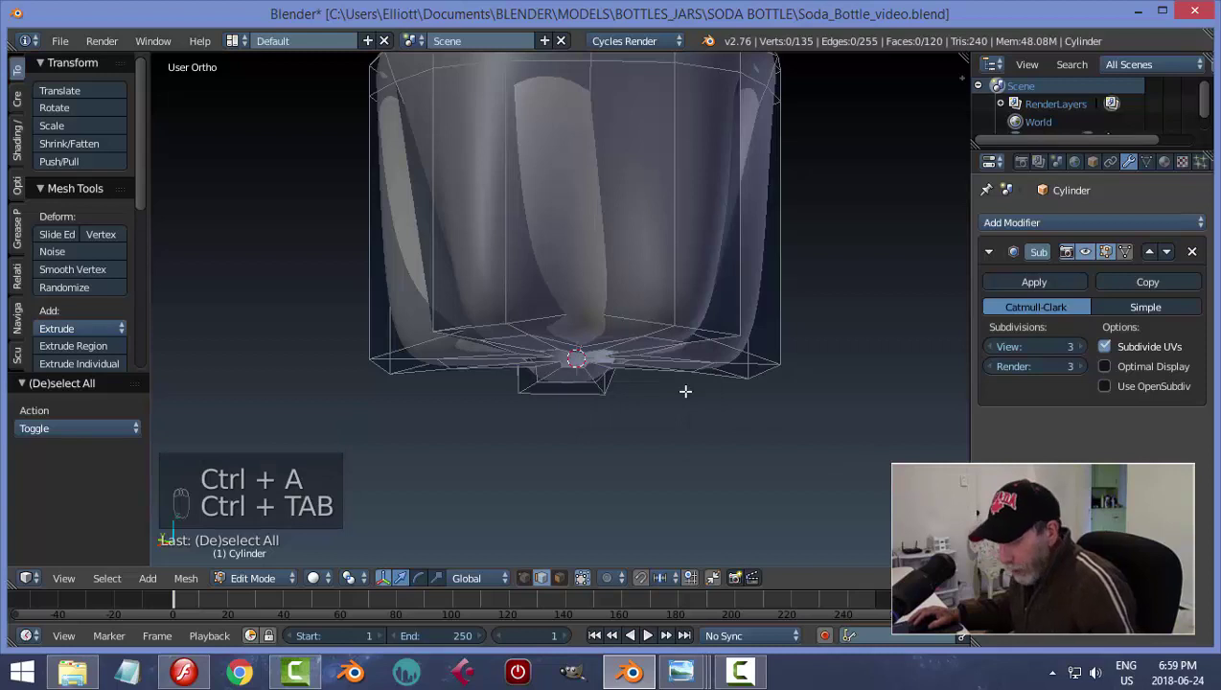
key(shift+a)
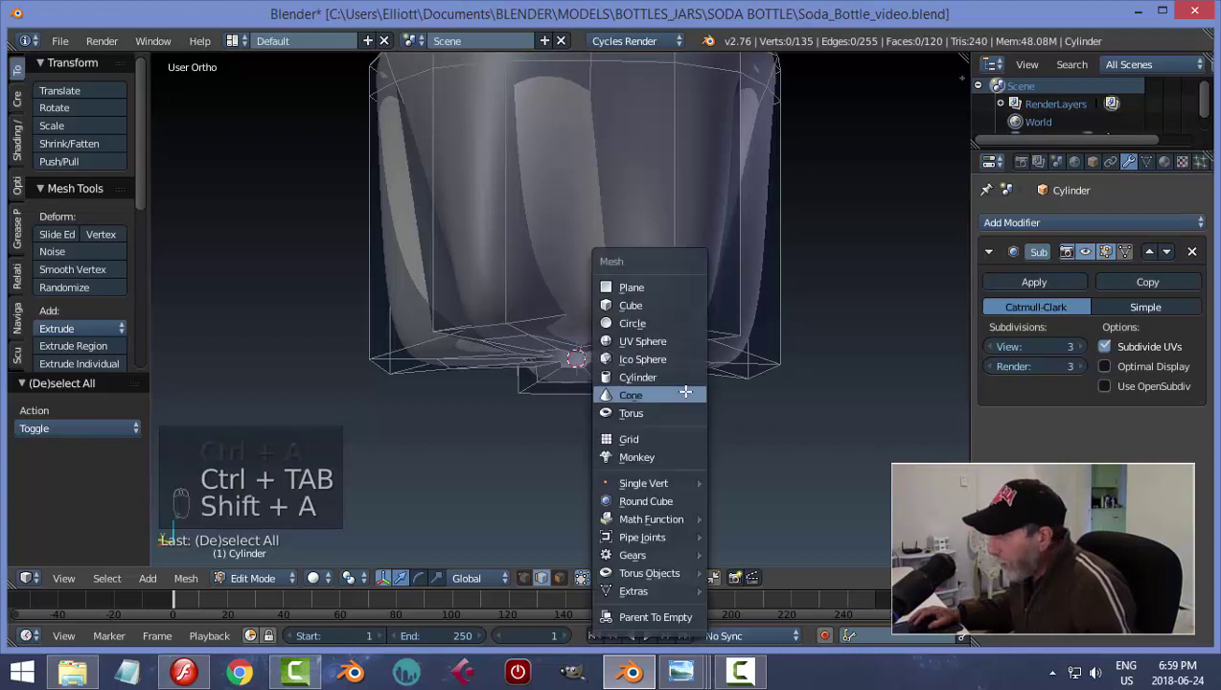
click(651, 322)
click(102, 431)
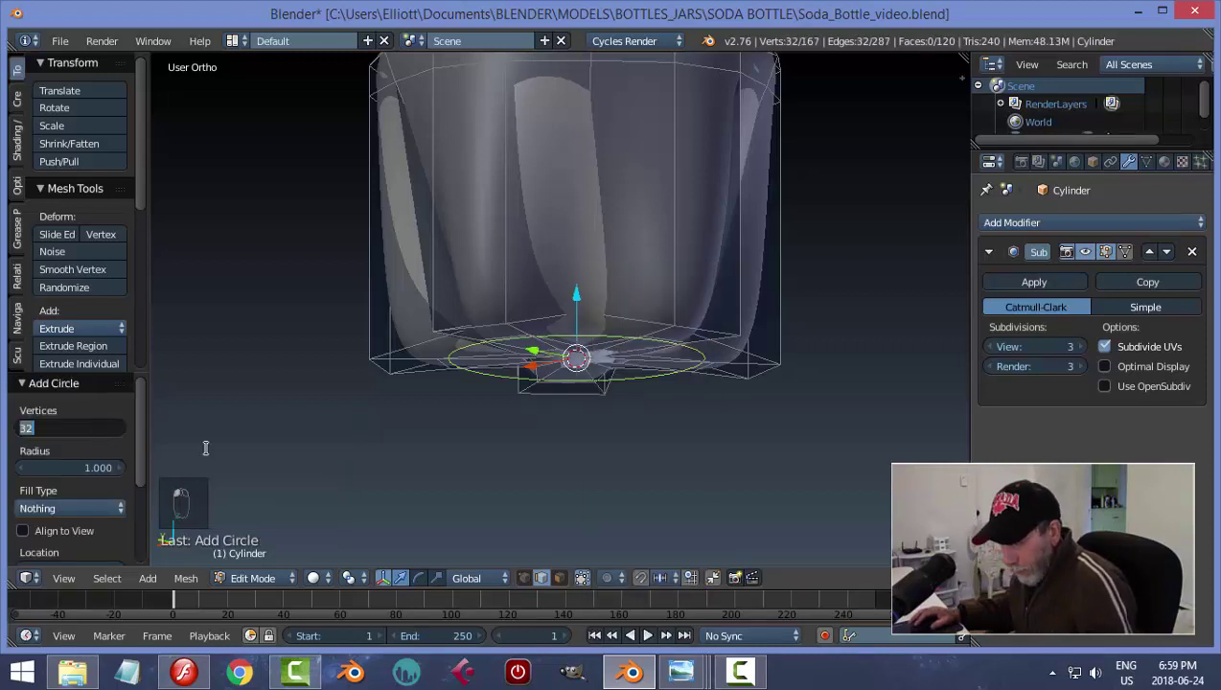
text(15)
key(Return)
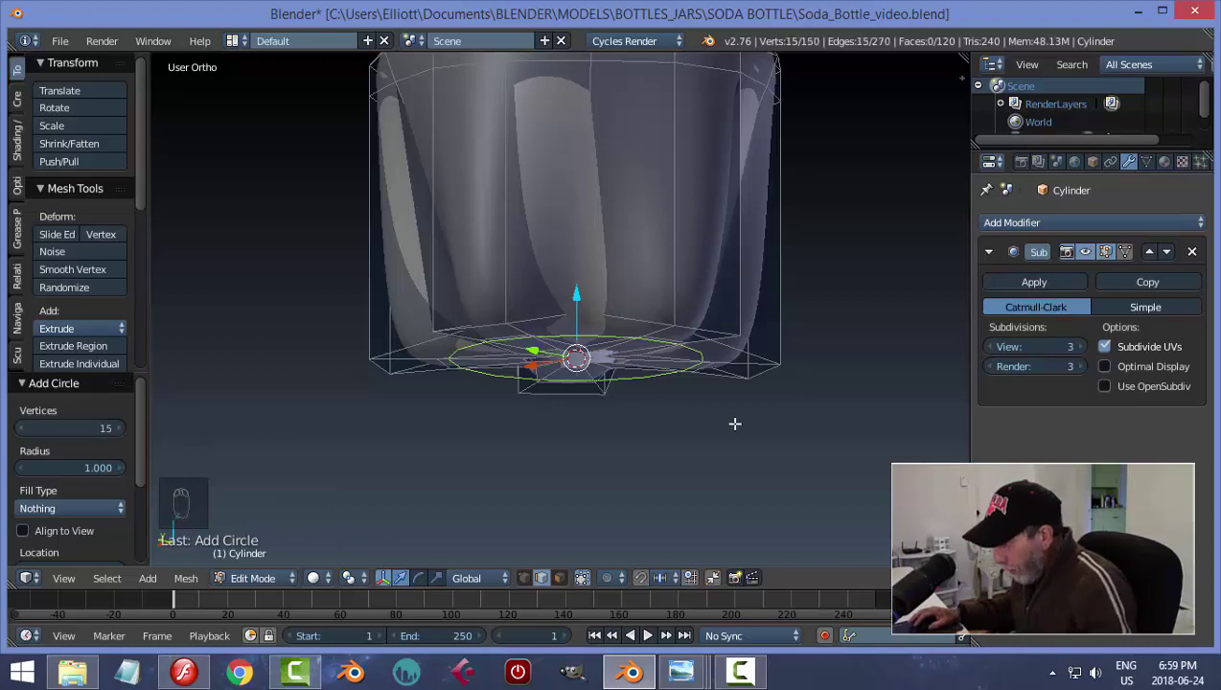
Scale the new circle down to 0.172 so it fits inside the star-shaped opening
middle_drag(734, 423, 820, 319)
key(s)
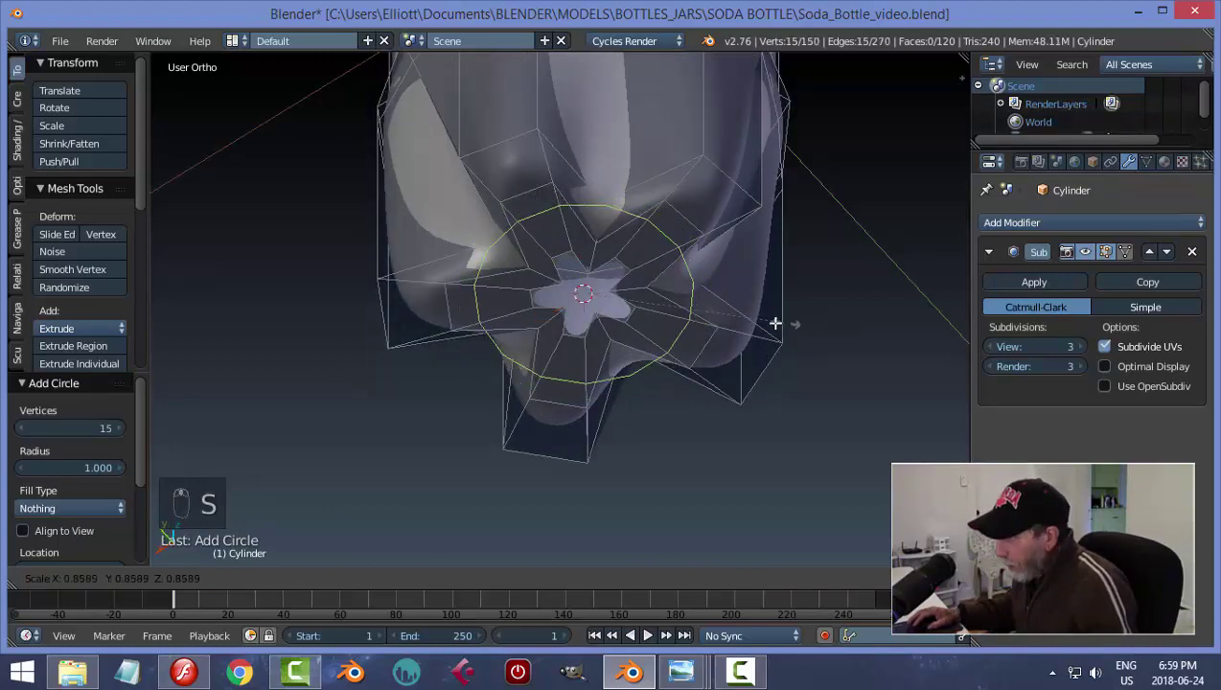
click(616, 330)
scroll(649, 338, up, 6)
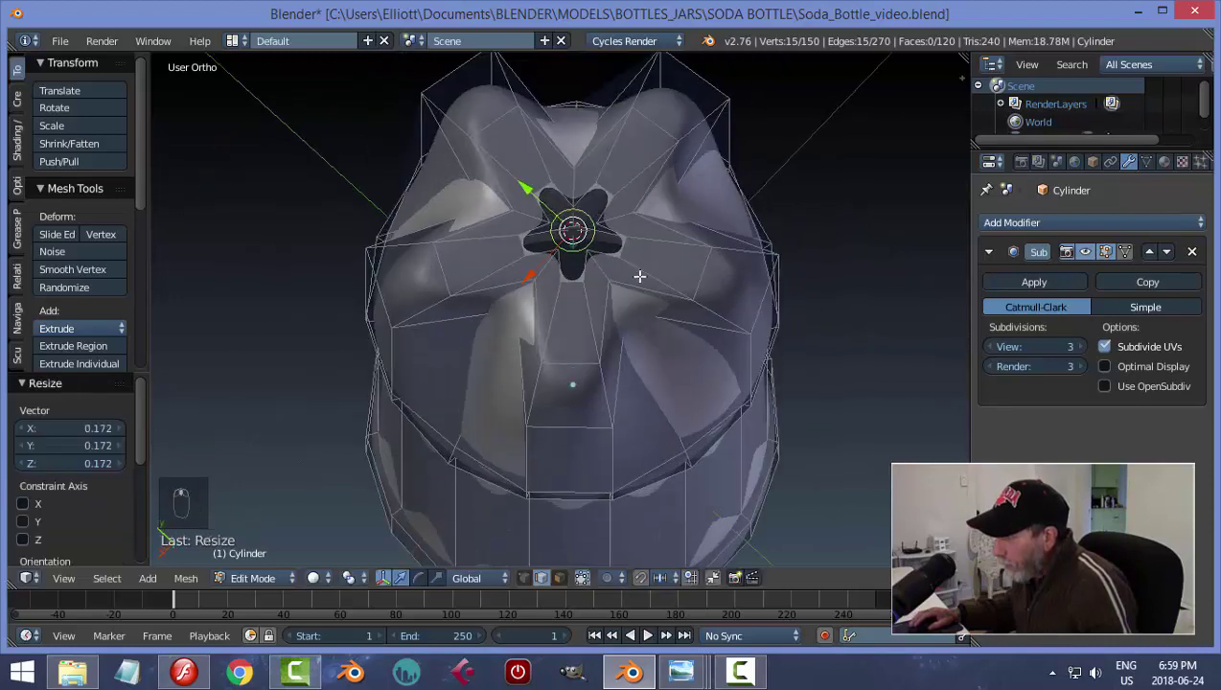
Add the star-shaped opening's edge loop to the circle selection and bridge the two edge loops
middle_drag(684, 232, 566, 357)
scroll(655, 381, up, 4)
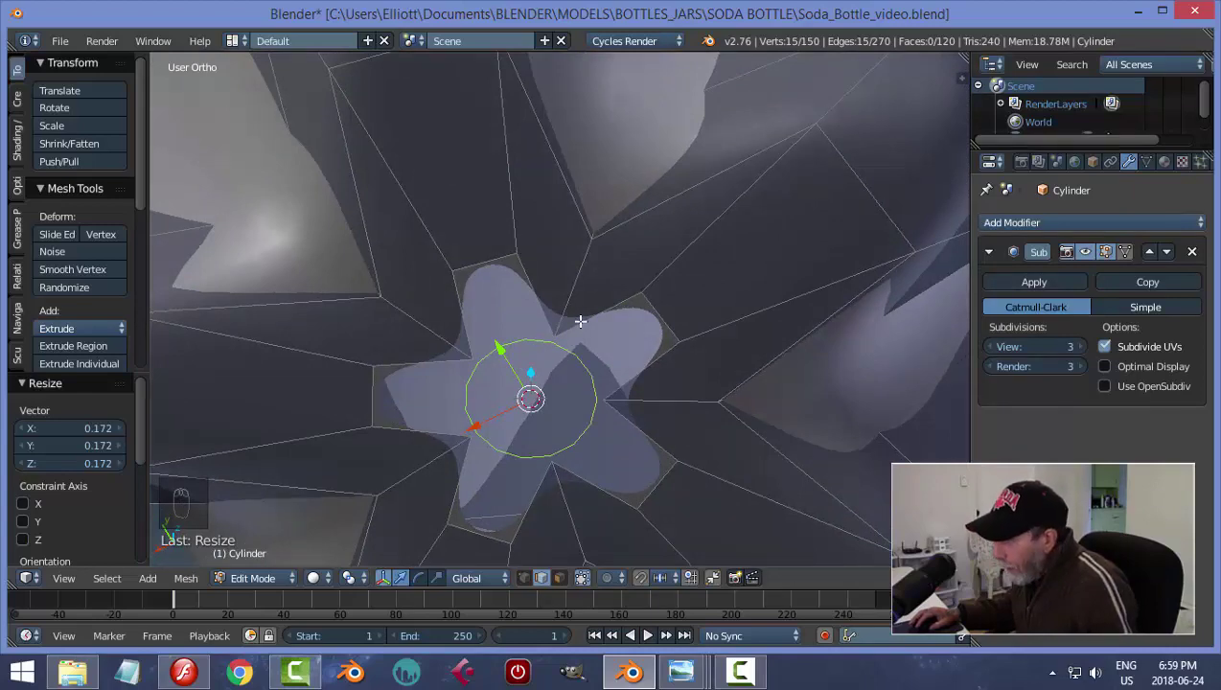
alt+shift+click(580, 321)
middle_drag(675, 375, 728, 454)
key(ctrl+e)
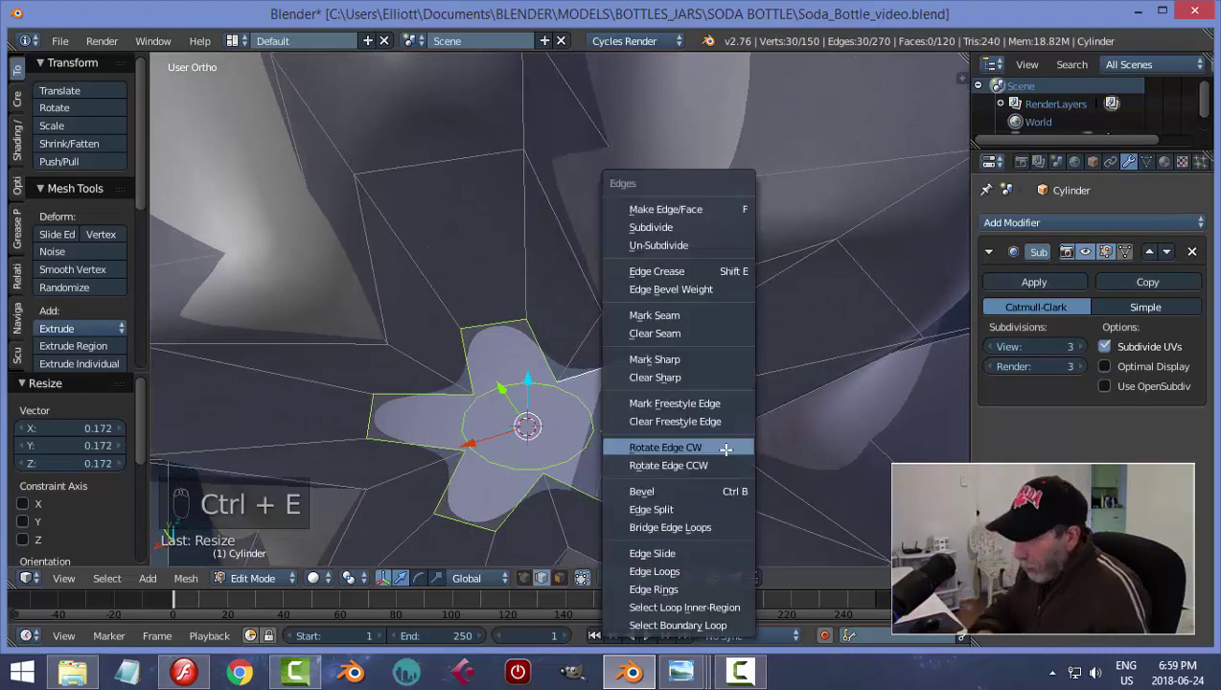
click(671, 527)
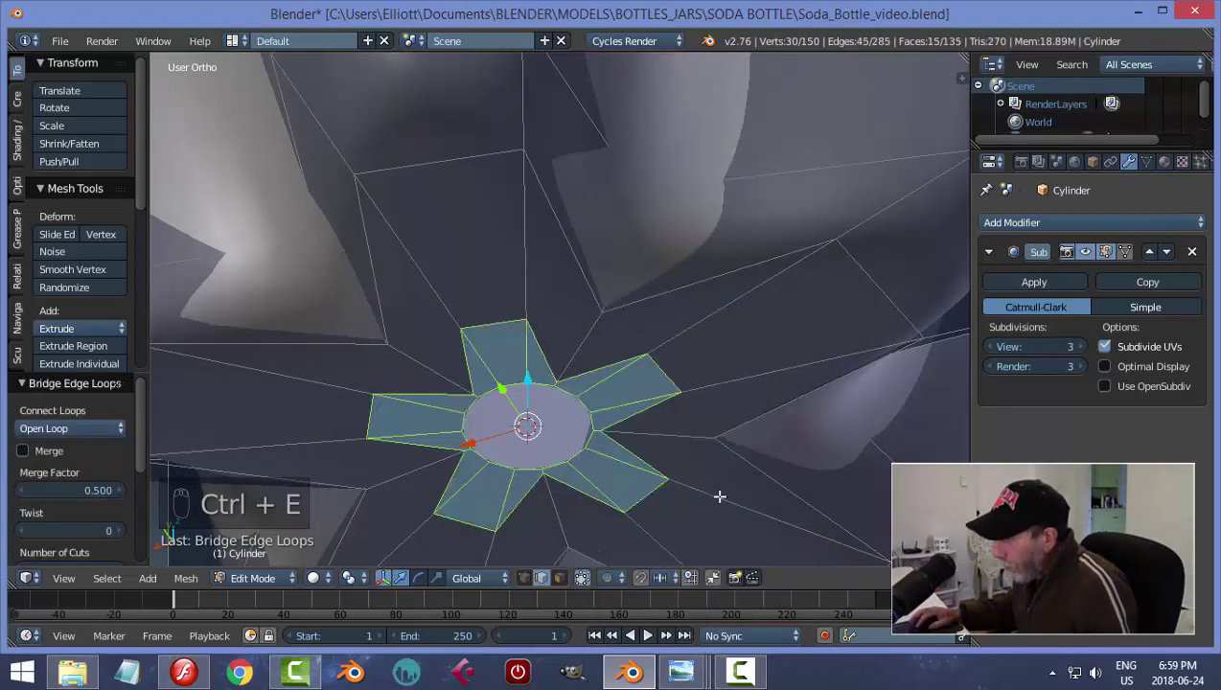
key(a)
Extrude the central circular edge loop upward twice along Z, by 0.018 and then by about 0.012
middle_drag(704, 423, 619, 344)
scroll(612, 377, up, 3)
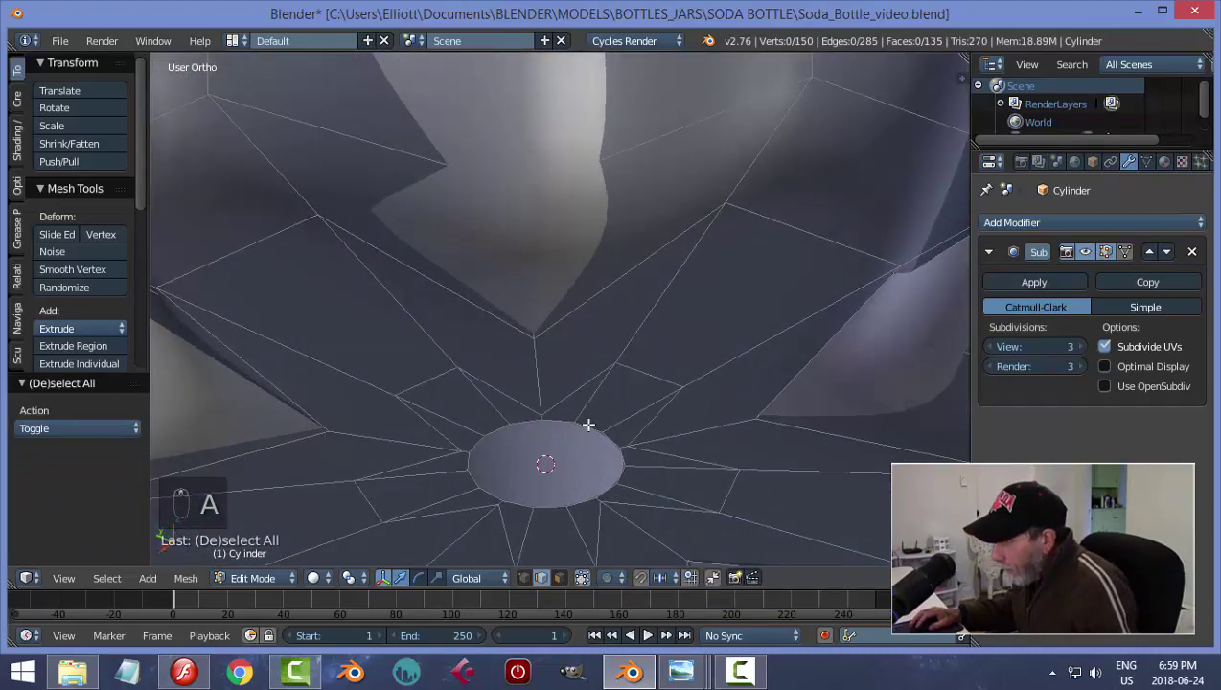
alt+right_click(589, 425)
middle_drag(643, 431, 558, 294)
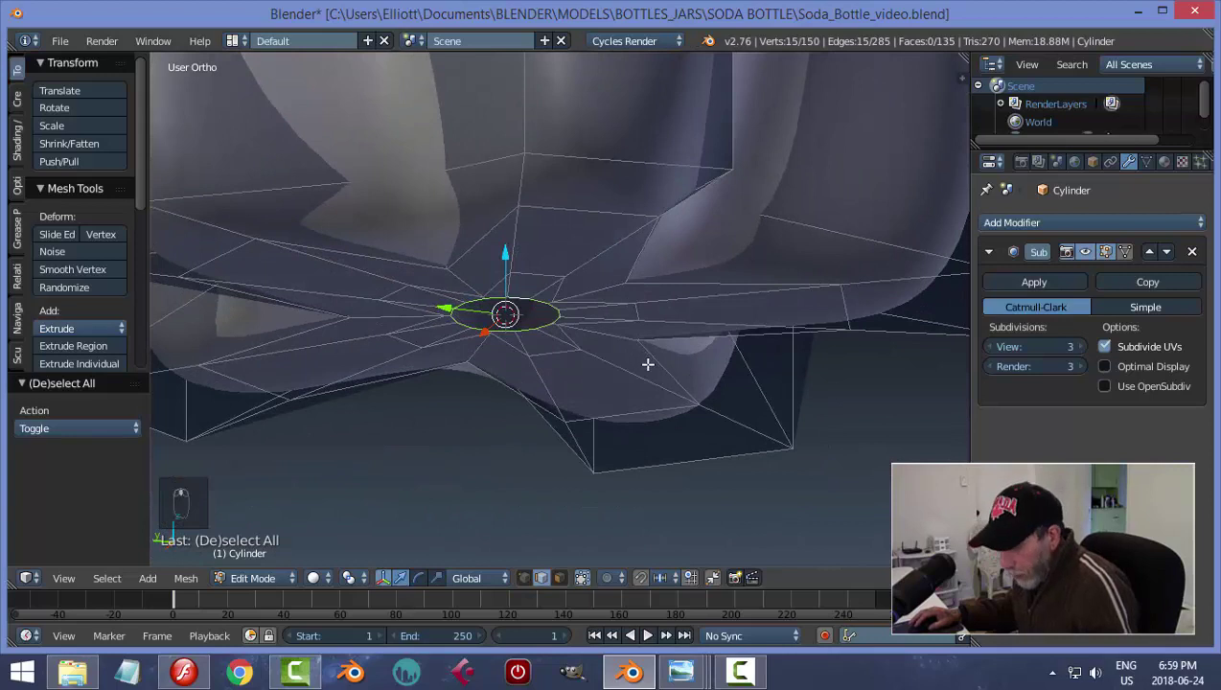
key(e)
click(503, 254)
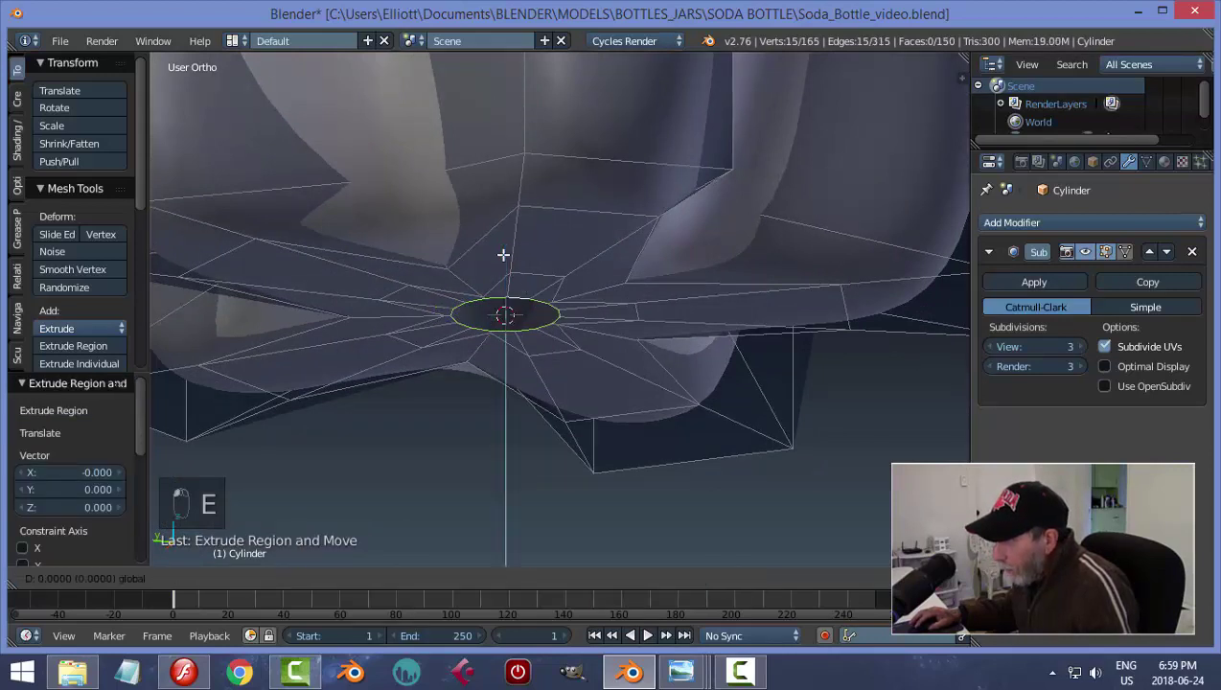
click(501, 250)
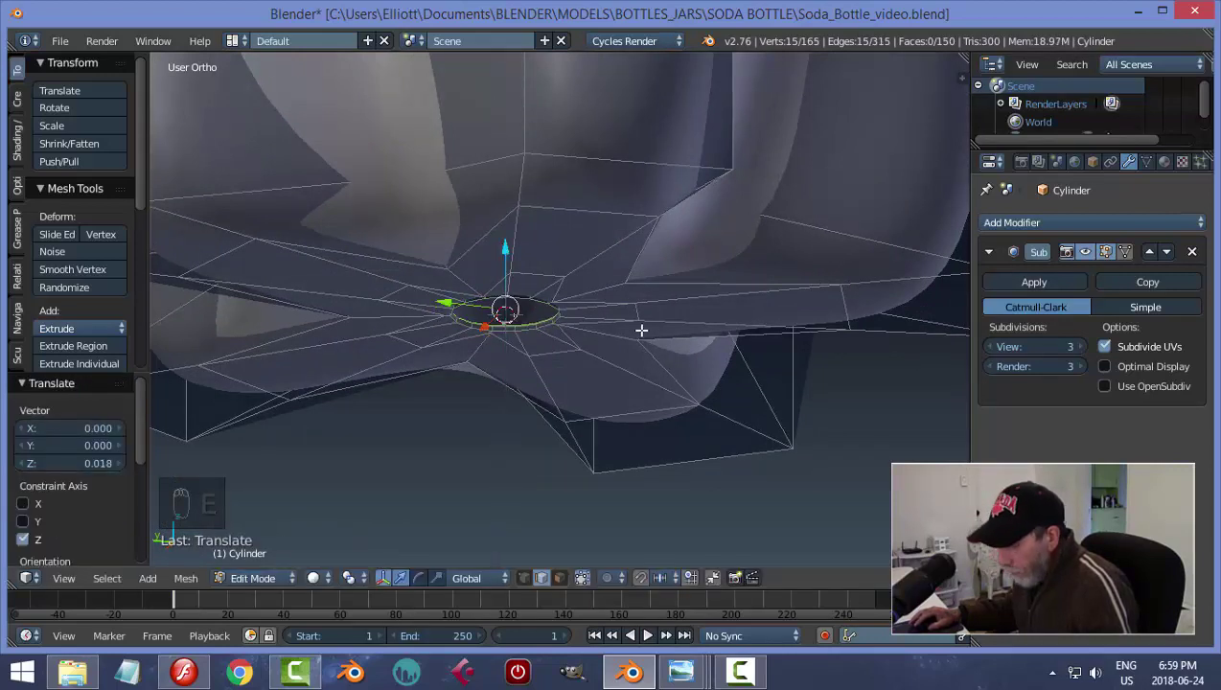
key(e)
click(507, 250)
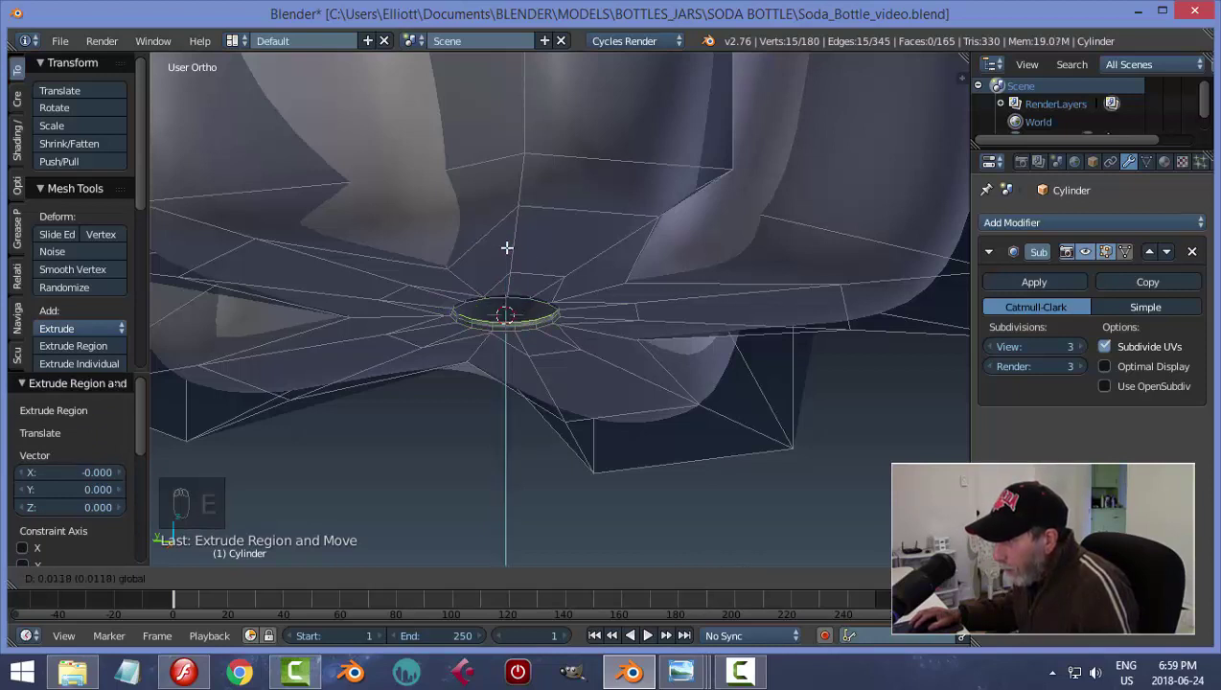
click(505, 247)
Extrude the raised circular edge loop in place and scale it inward to about 0.69
key(e)
right_click(730, 291)
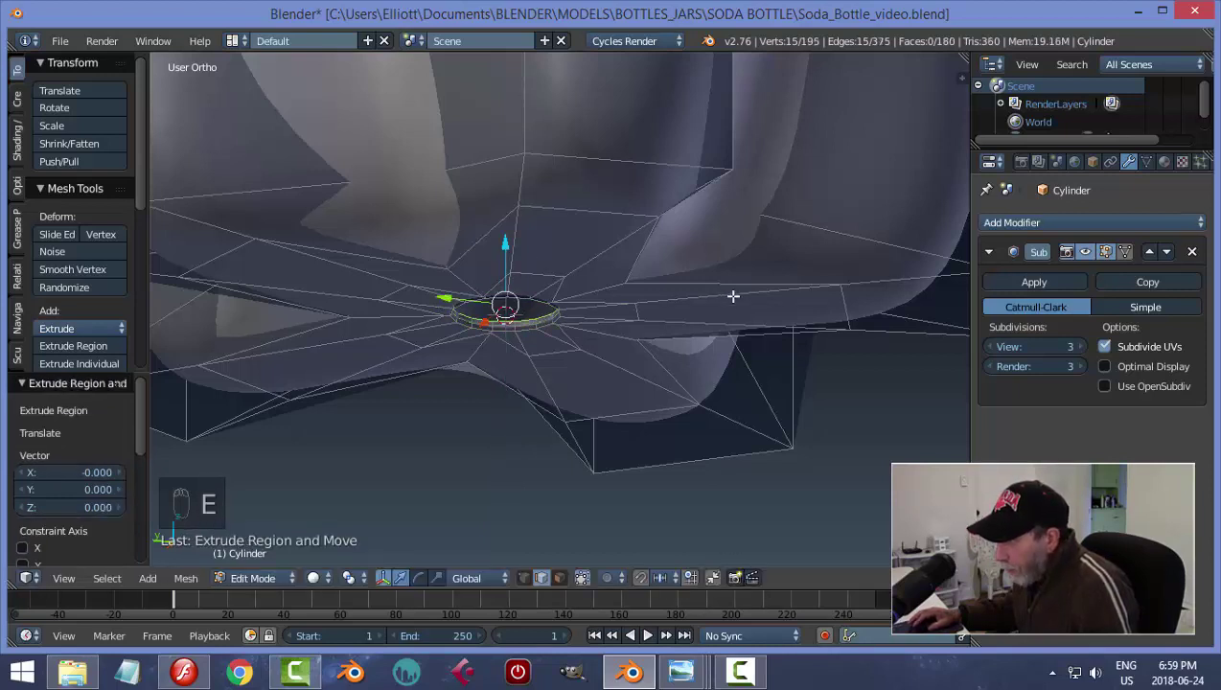
key(KP_8)
key(s)
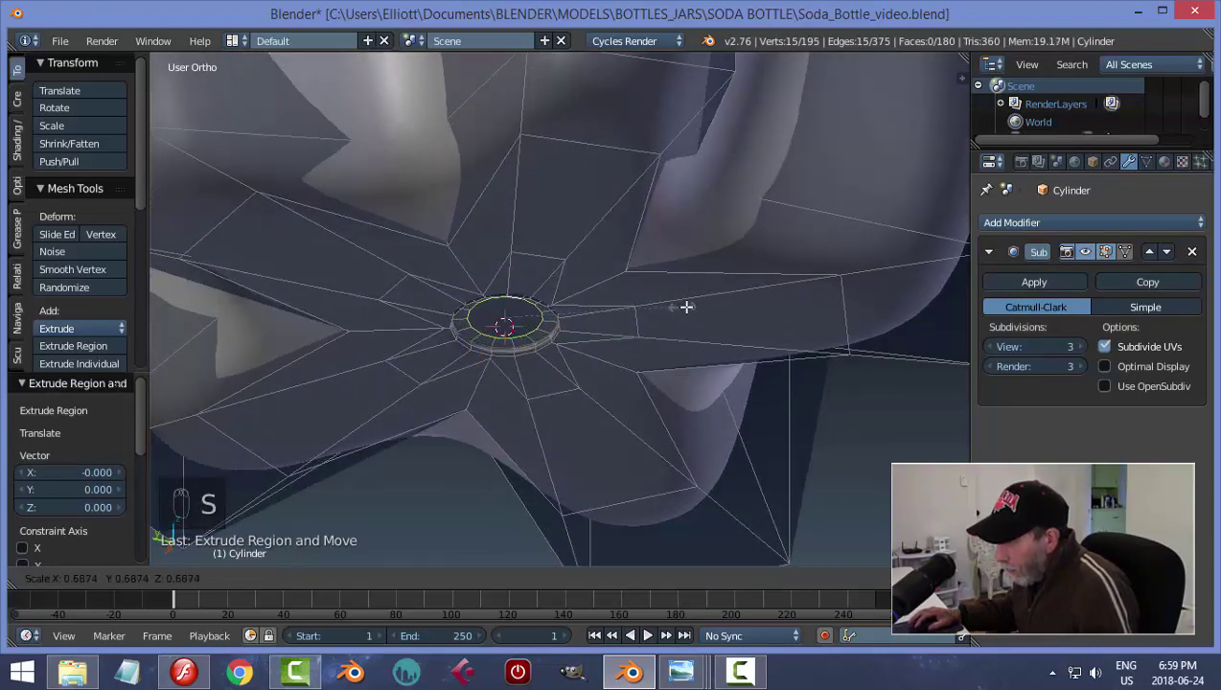
click(695, 310)
Extrude the innermost circular edge loop in place and scale the new loop inward to 0.396
middle_drag(695, 311, 712, 269)
key(e)
key(s)
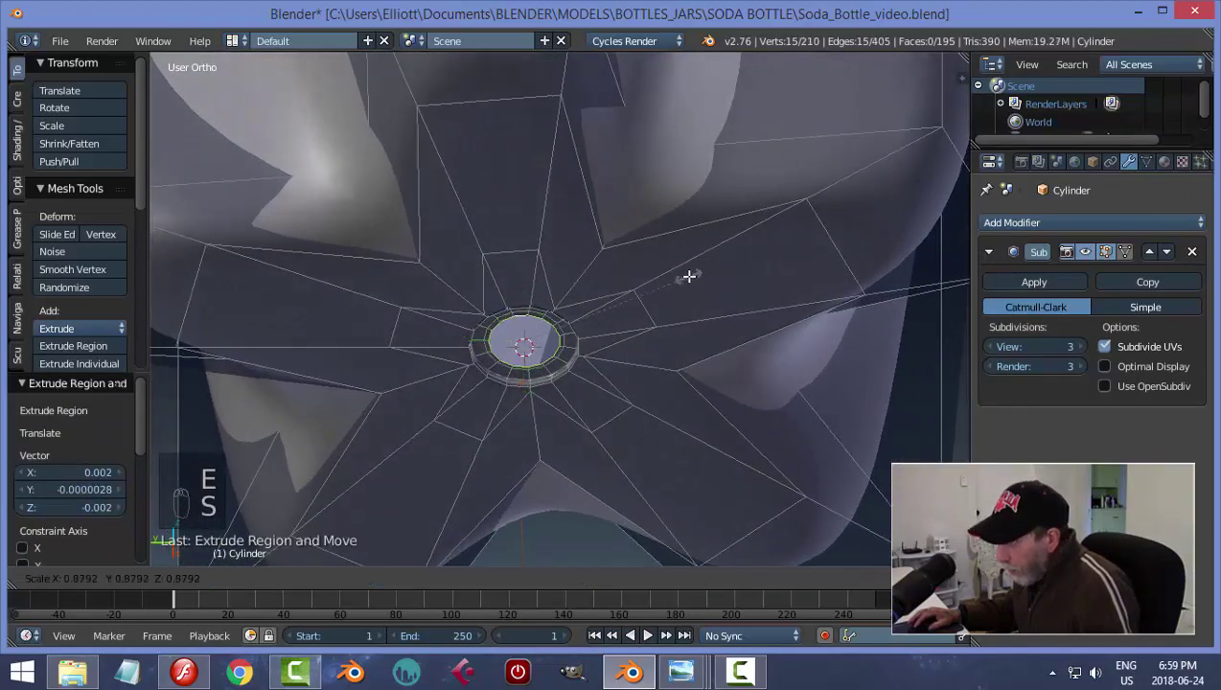
click(597, 304)
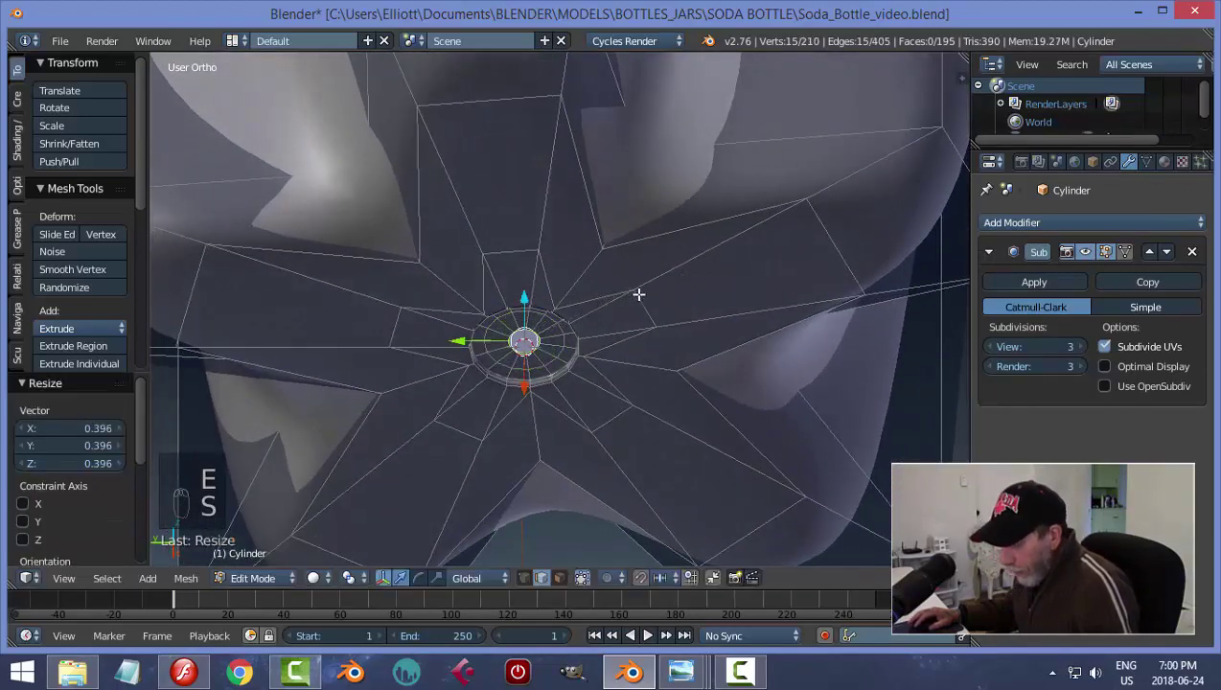
Extrude the small inner loop in place, merge it at its center to close the base, and return to Object Mode
key(e)
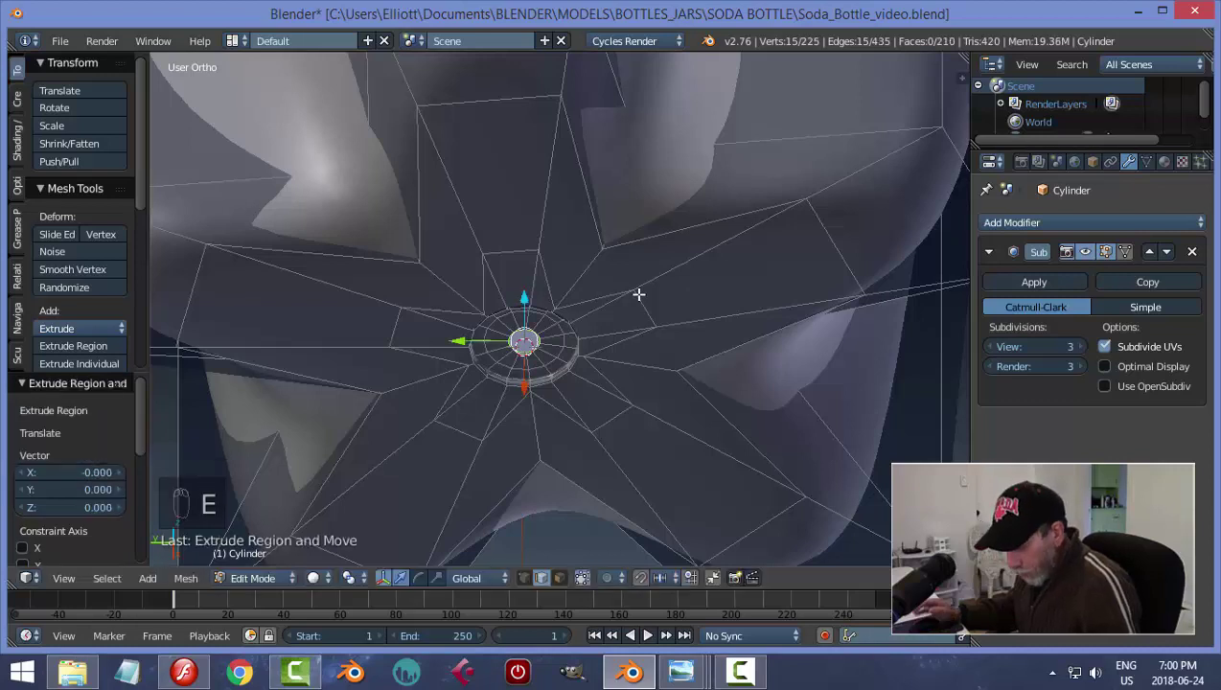
key(alt+m)
click(638, 294)
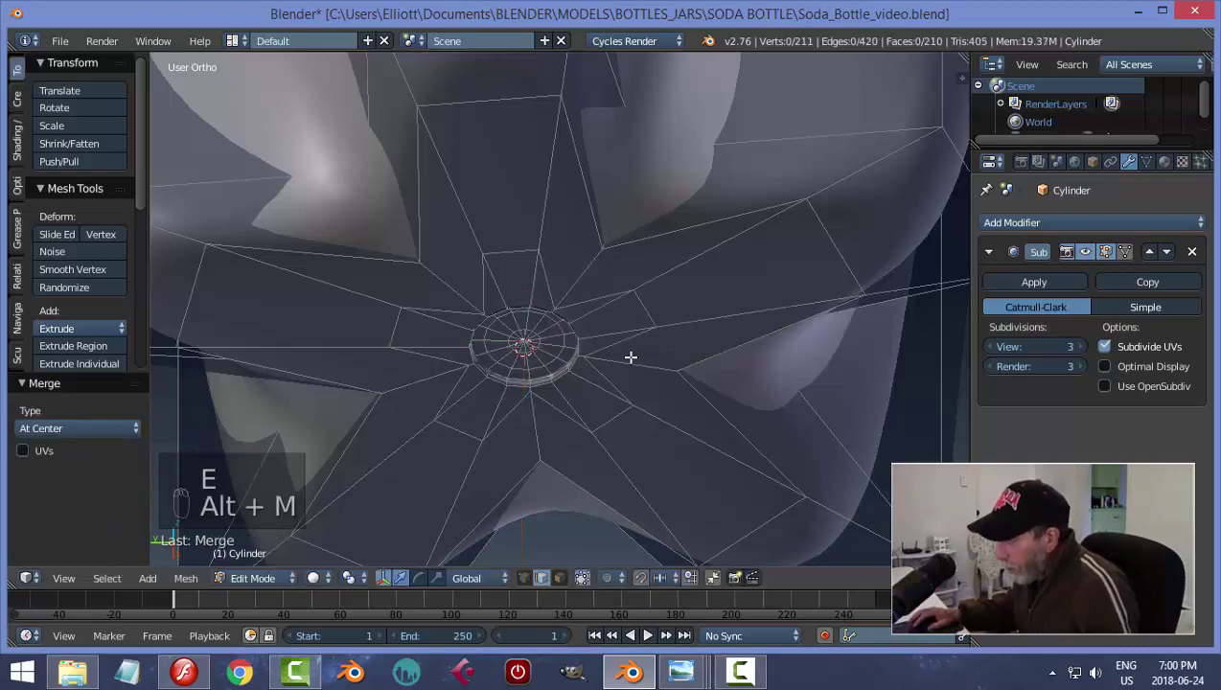
key(a)
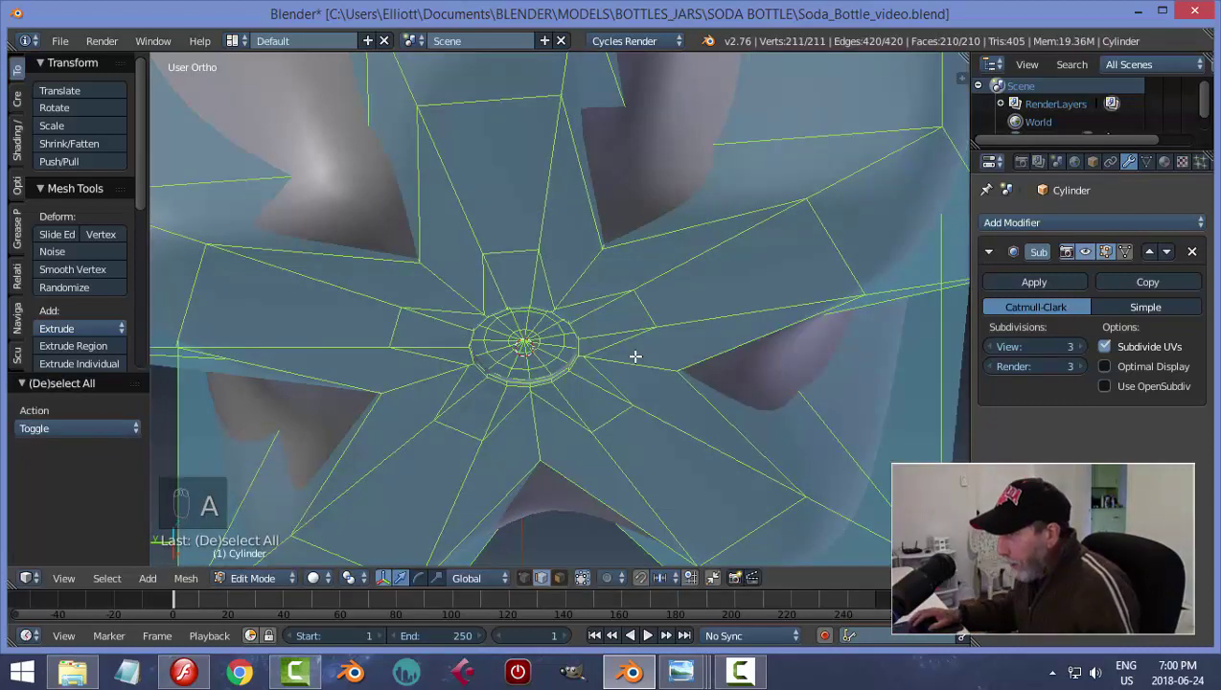
key(a)
key(Tab)
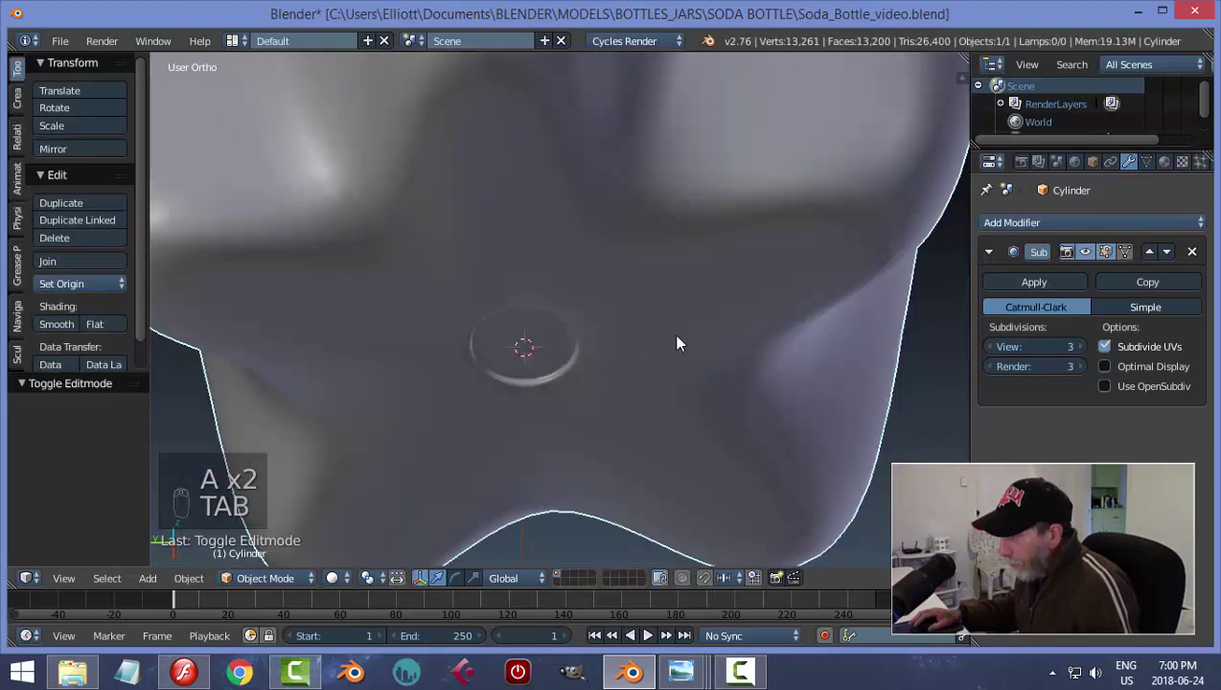
Save the file over the existing version and bring the whole bottle into view
middle_drag(672, 375, 605, 368)
key(ctrl+s)
click(605, 362)
middle_drag(672, 410, 736, 417)
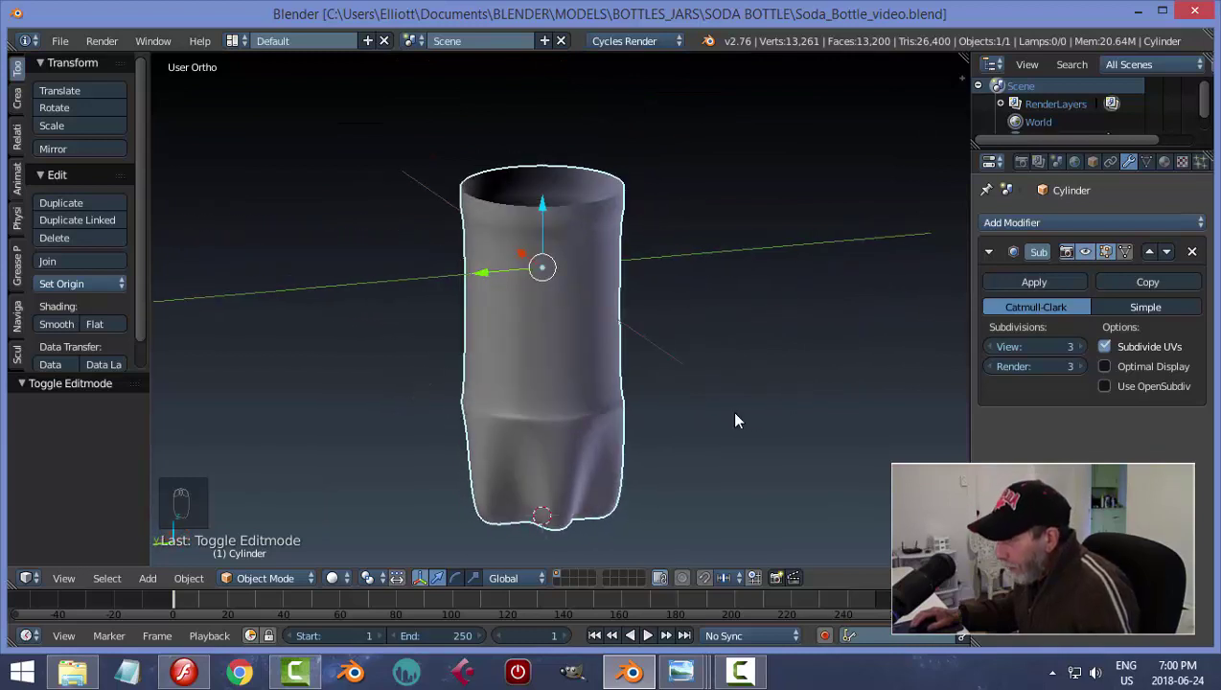
Show the bottle in front wireframe view and set the background reference image to display in front of the model
key(KP_1)
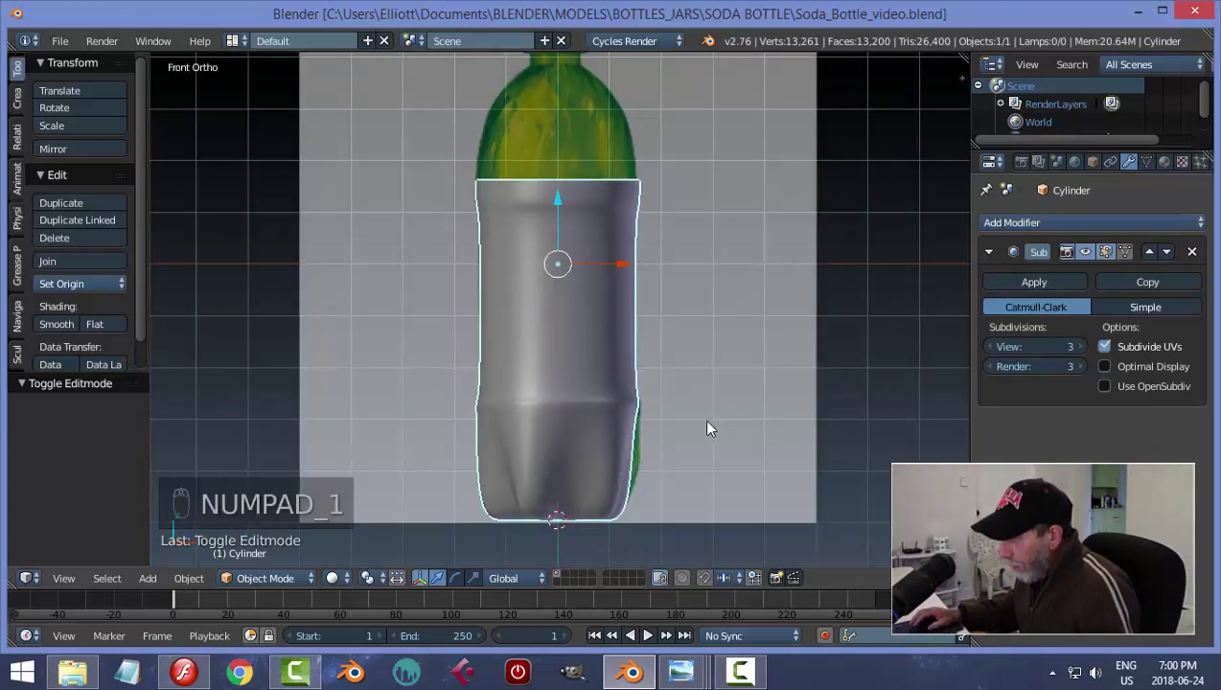
key(z)
click(831, 423)
scroll(753, 453, up, 5)
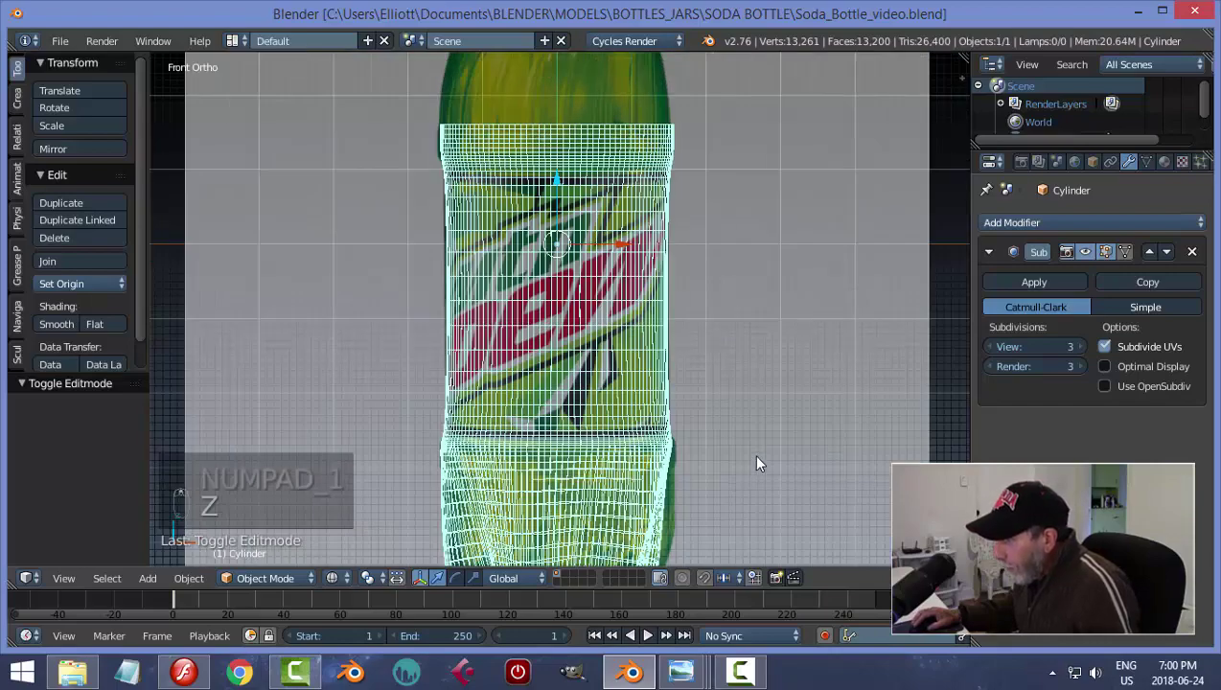
scroll(722, 277, down, 3)
key(n)
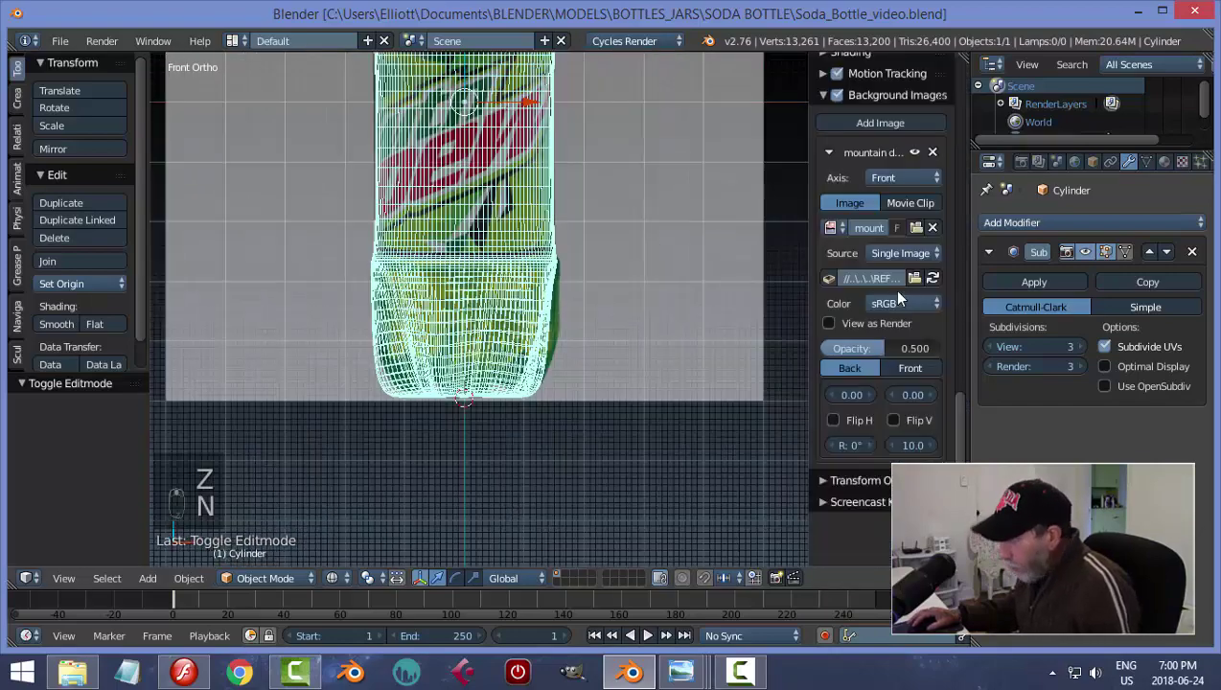
click(910, 369)
scroll(615, 361, up, 3)
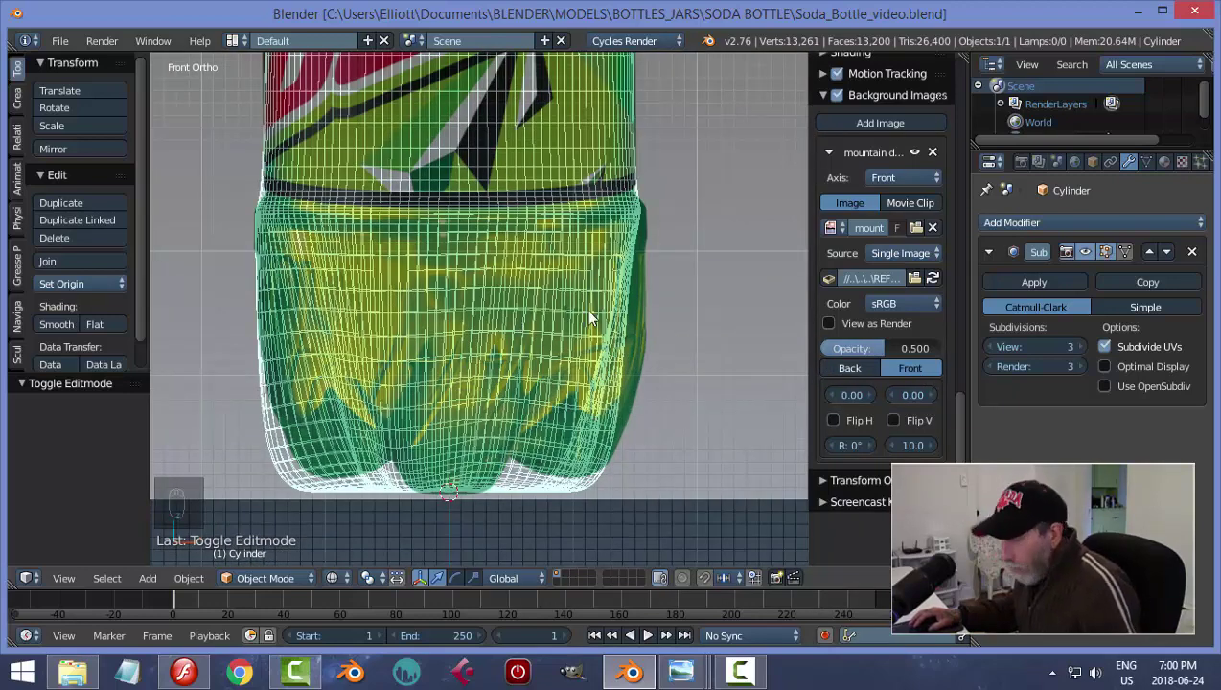
In edge select mode, select the horizontal edge loop just below the label and lower it 0.254 along Z
key(Tab)
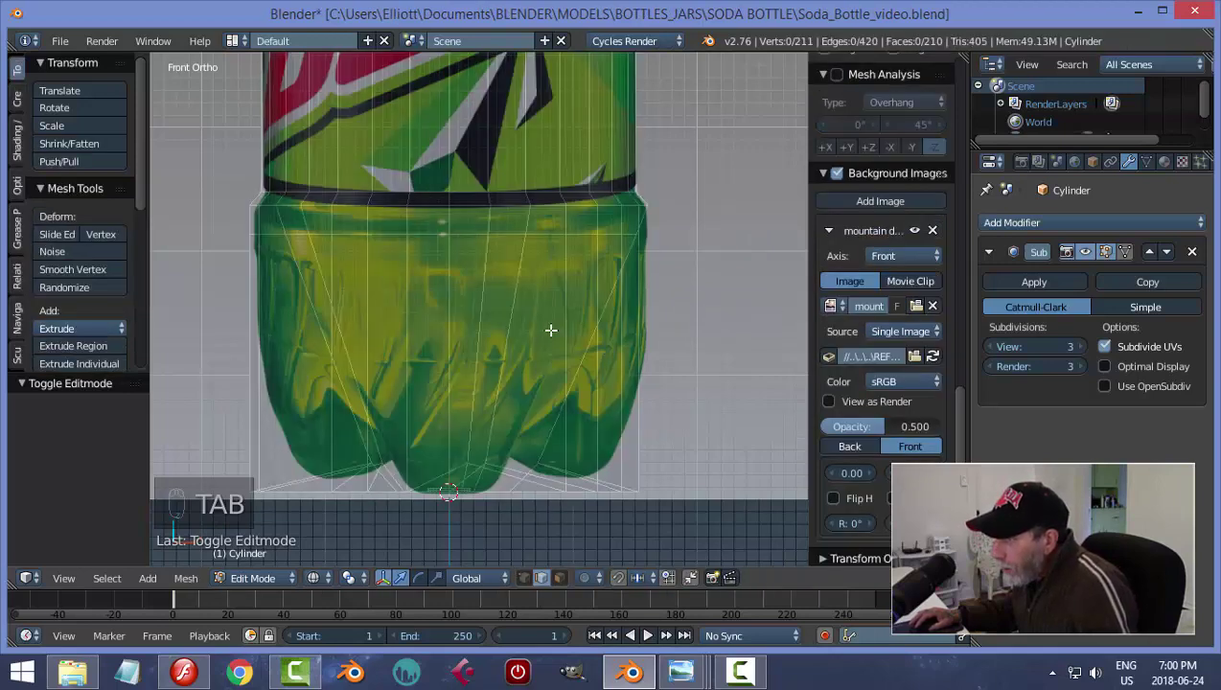
key(ctrl+Tab)
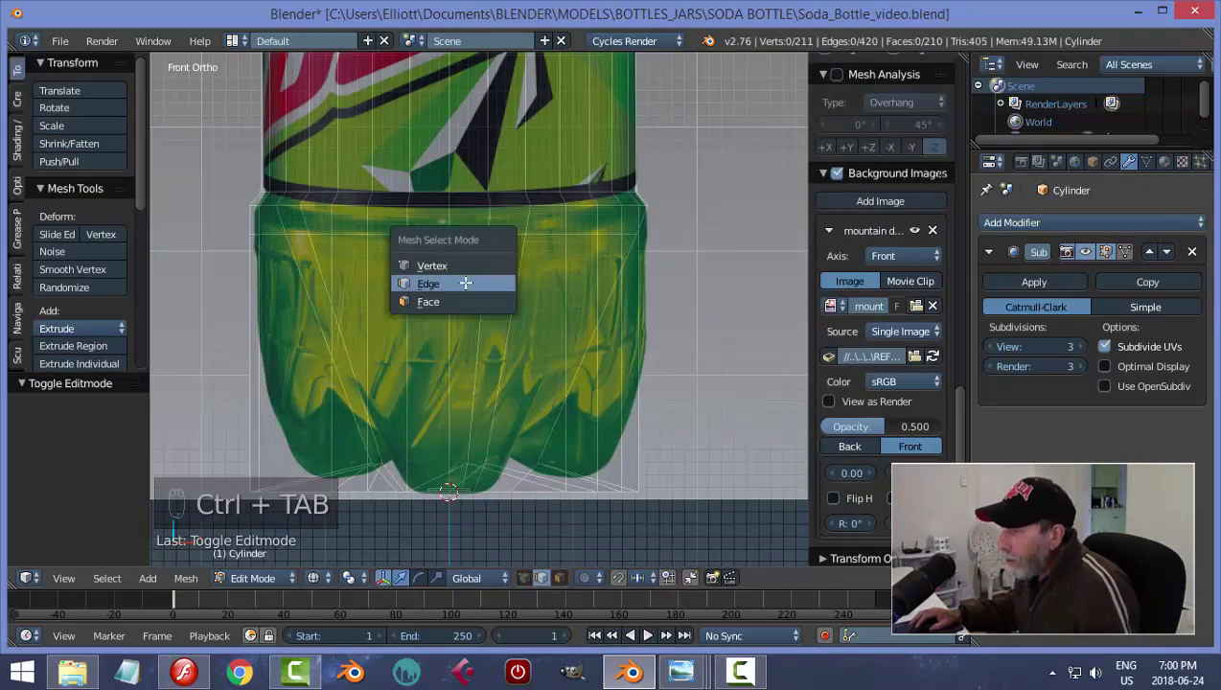
click(484, 262)
alt+click(491, 233)
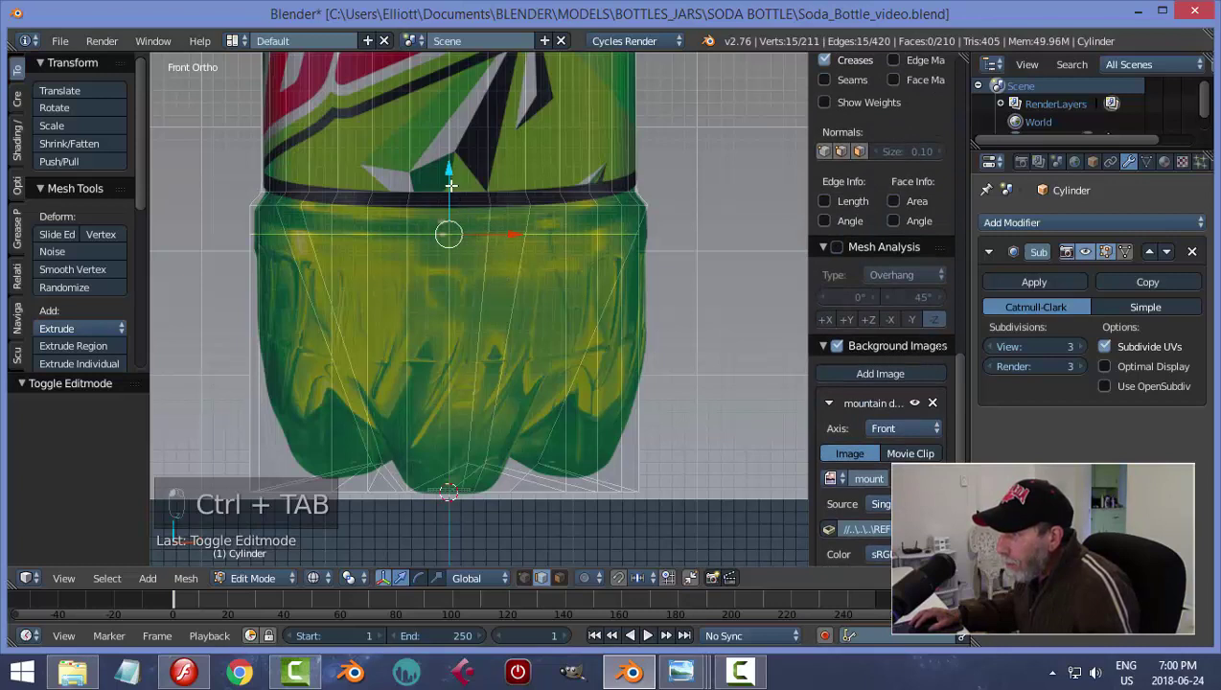
drag(451, 185, 467, 218)
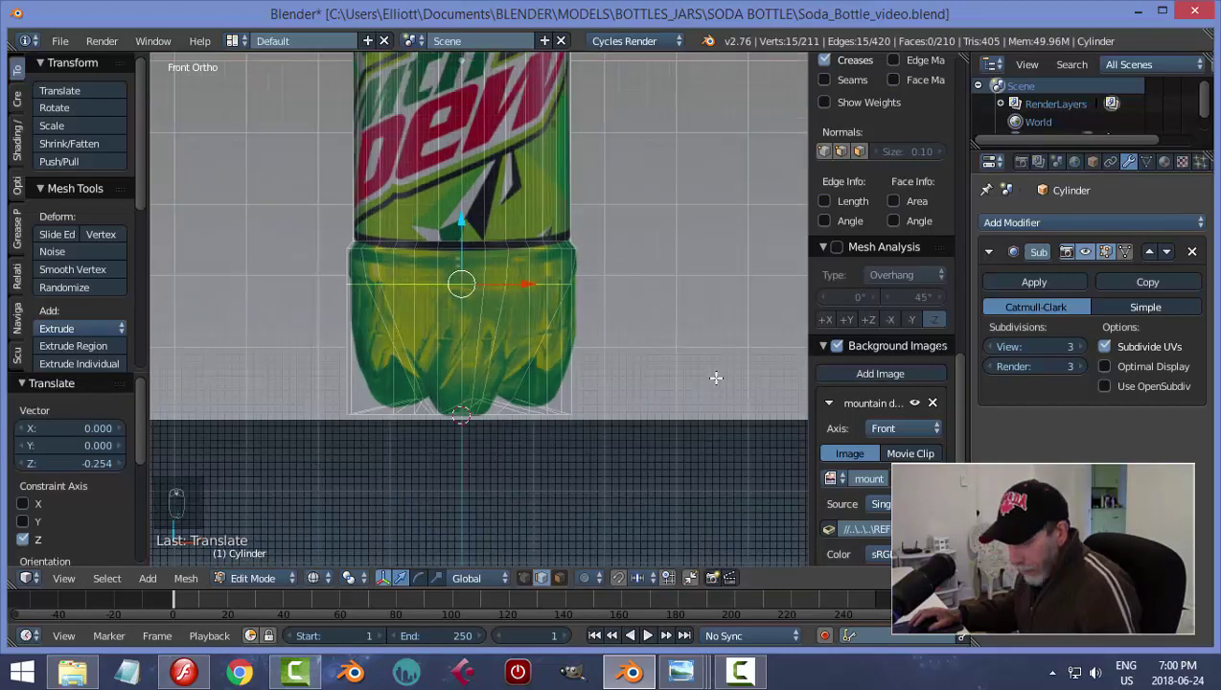
In vertex select mode, select all base vertices and scale them to about 0.83 in X and Y only, locking Z
key(a)
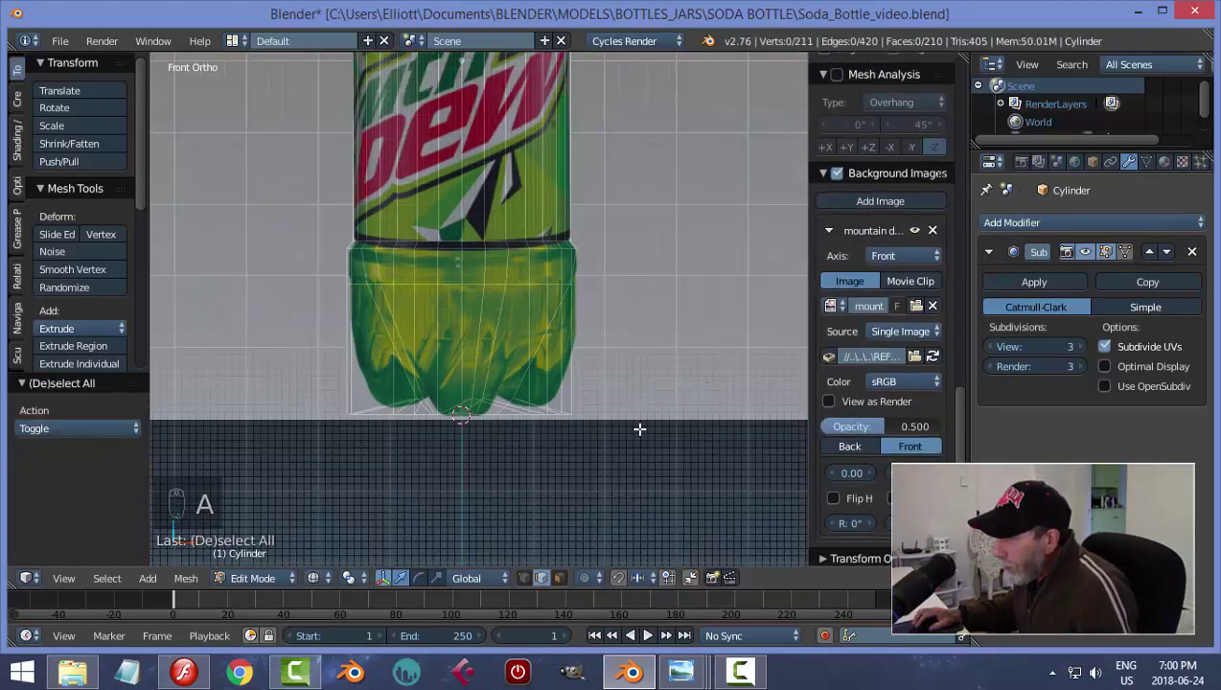
key(ctrl+Tab)
click(581, 407)
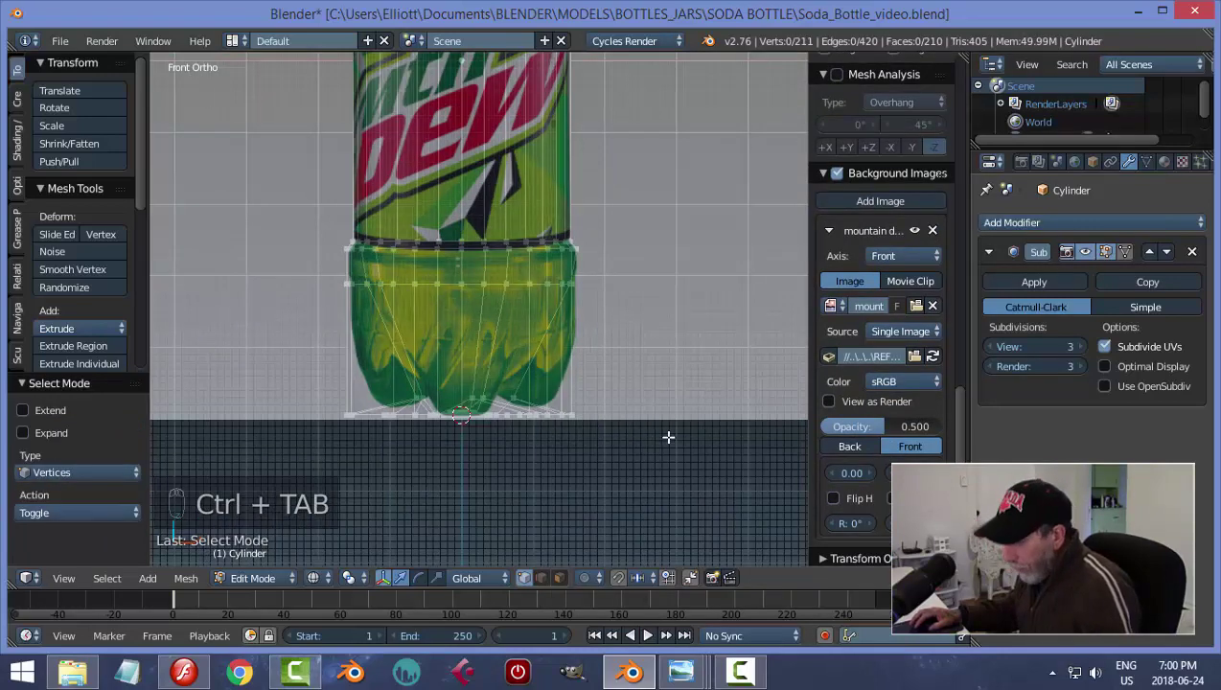
key(b)
drag(670, 466, 276, 363)
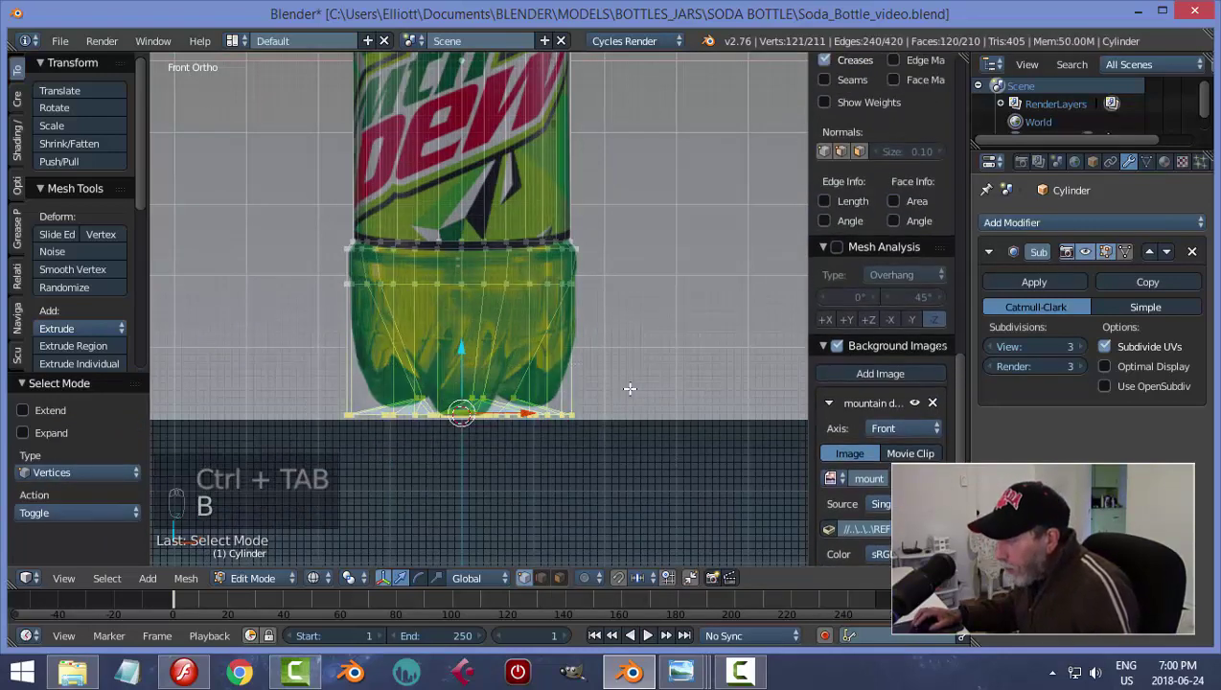
scroll(630, 390, up, 1)
key(s)
key(shift+z)
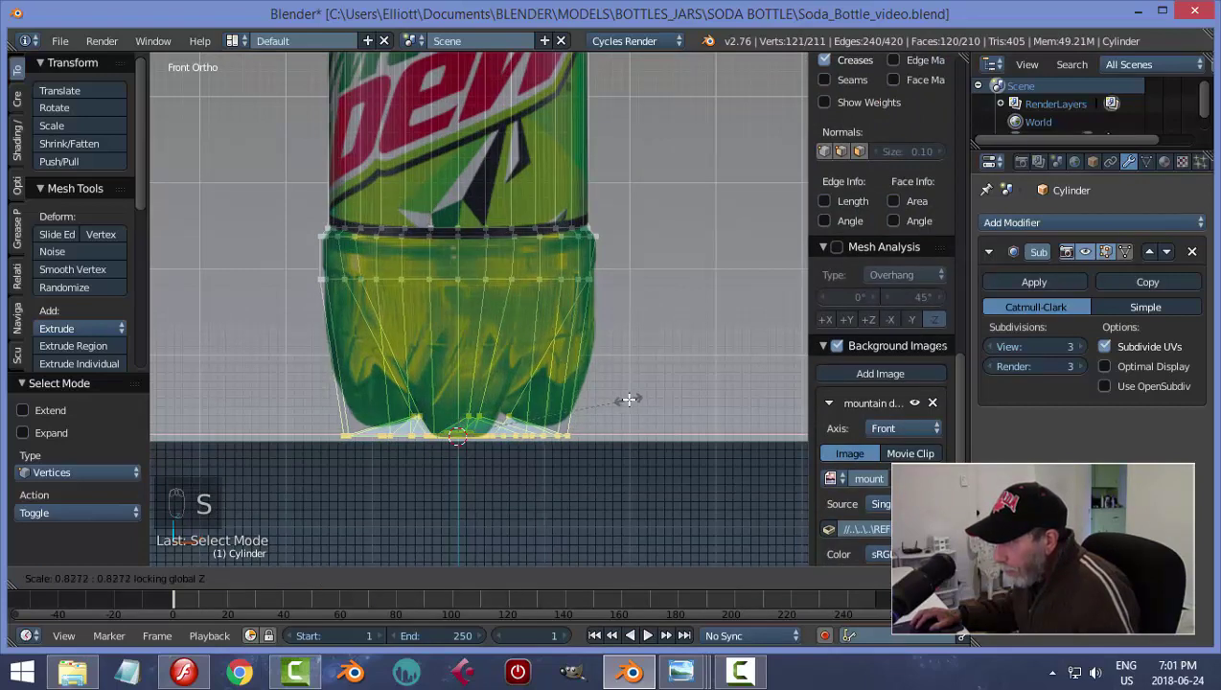
click(629, 399)
key(a)
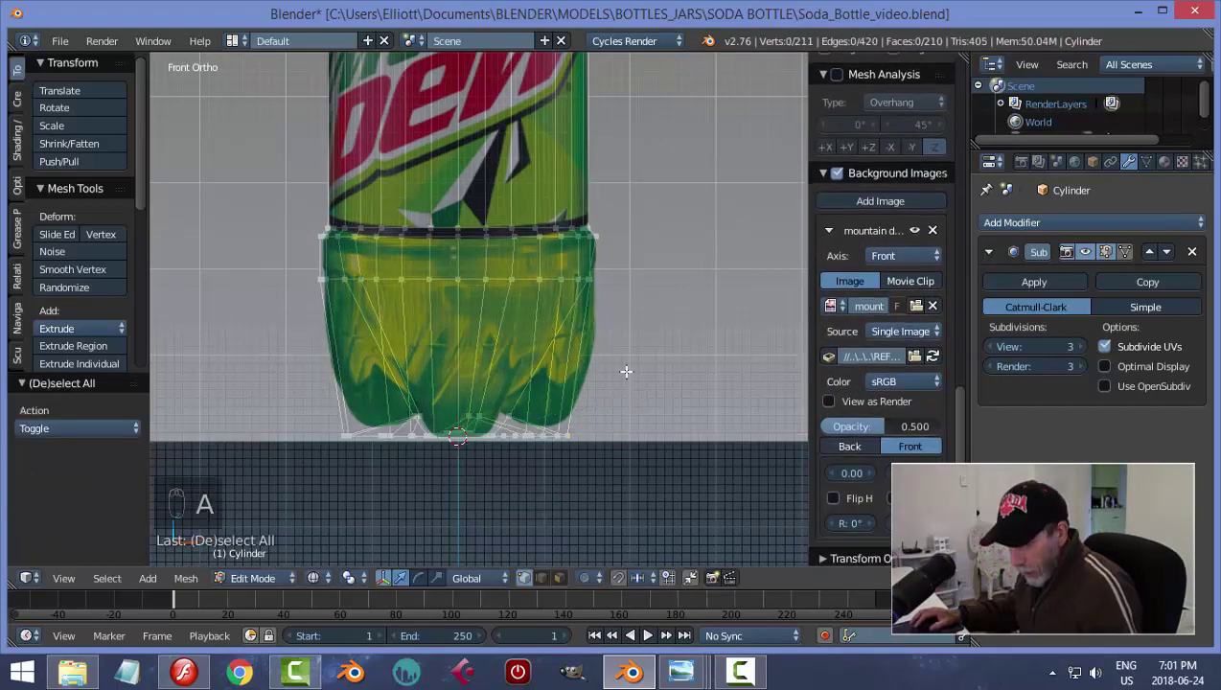
Return to solid shading in Object Mode with the reference image behind the model, and save the file
key(z)
click(624, 473)
key(Tab)
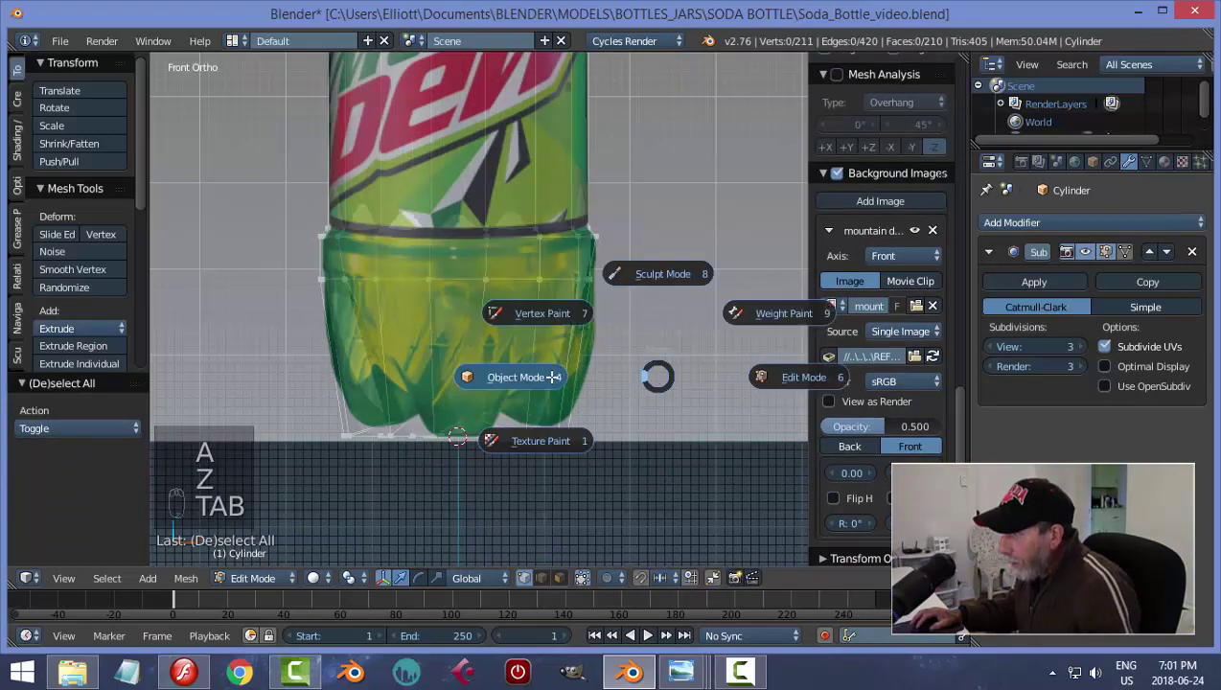
click(553, 377)
click(856, 368)
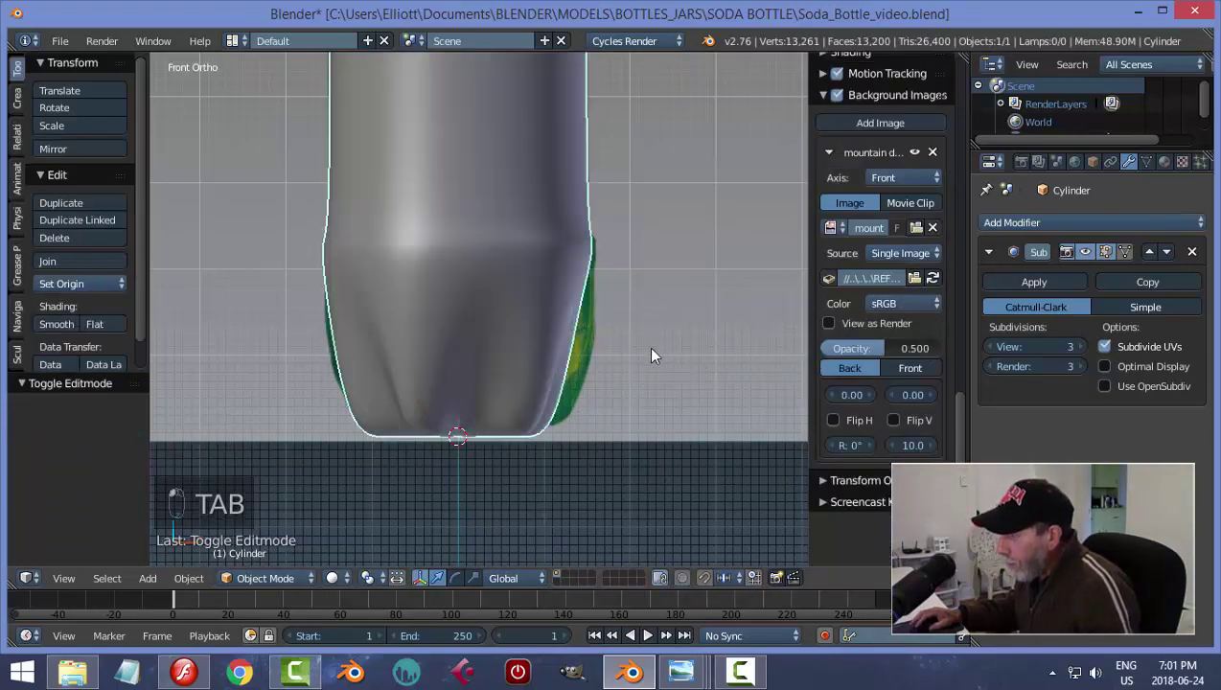
middle_drag(648, 346, 560, 331)
key(ctrl+s)
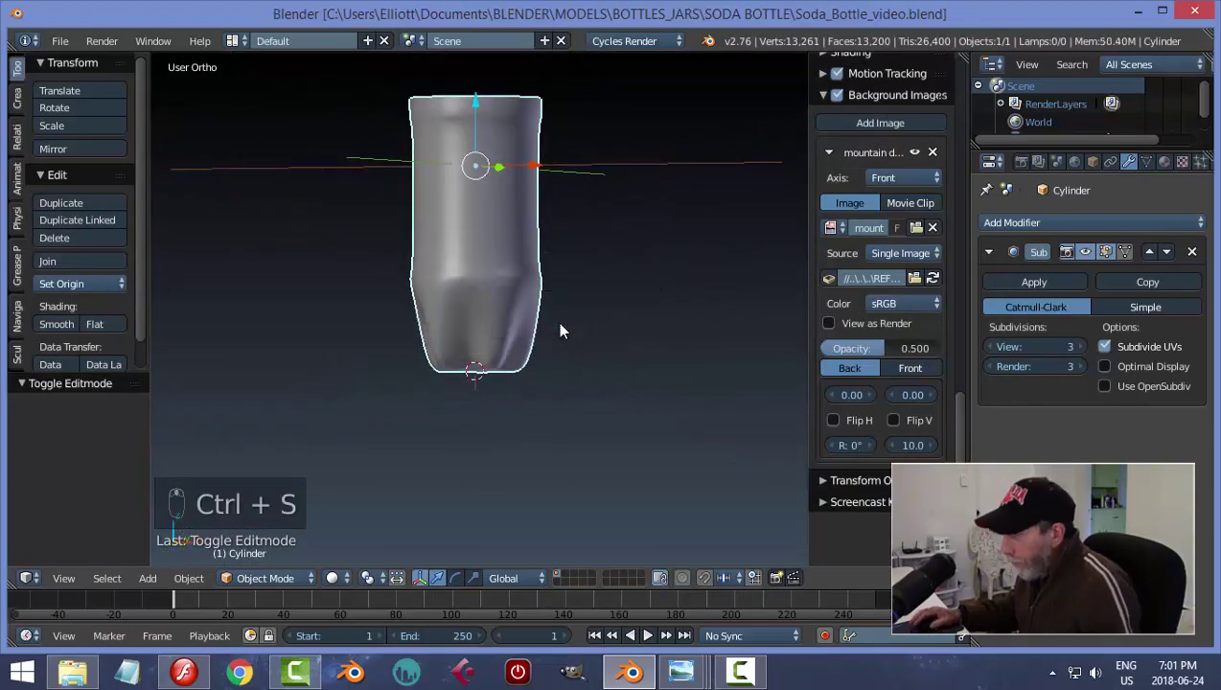
Open the bottle mesh for editing in front wireframe view with the reference image in front, focused on the shoulder
key(KP_1)
shift+middle_drag(596, 204, 614, 350)
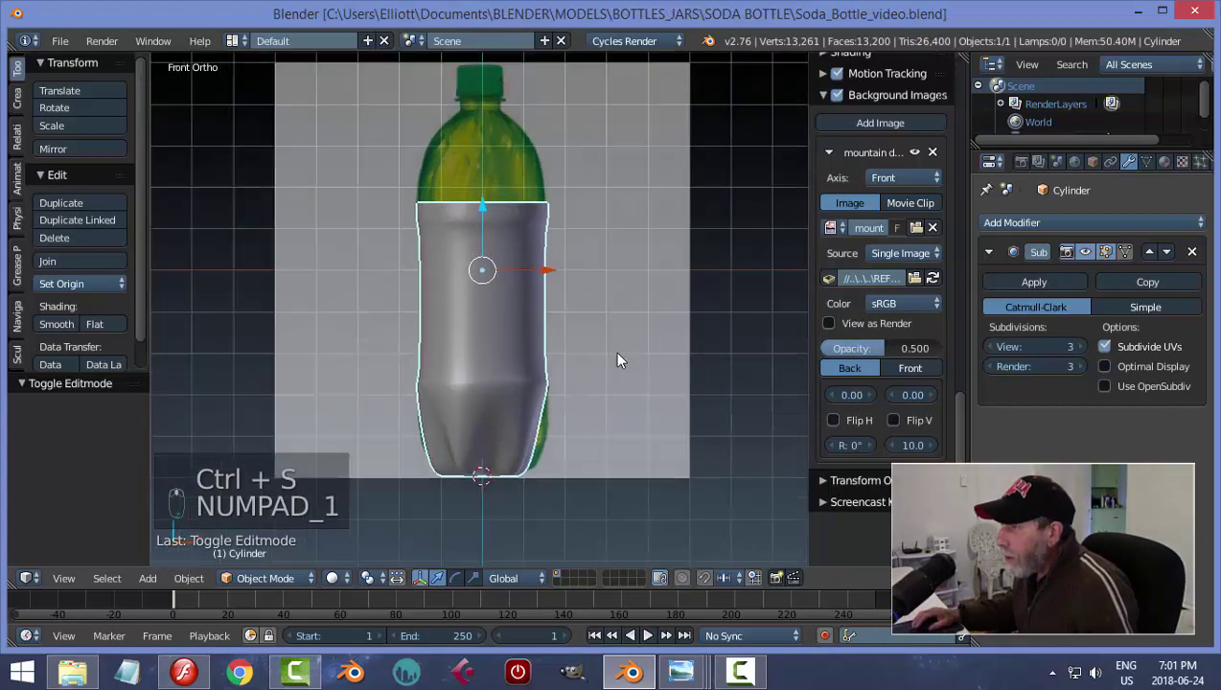
scroll(612, 351, up, 2)
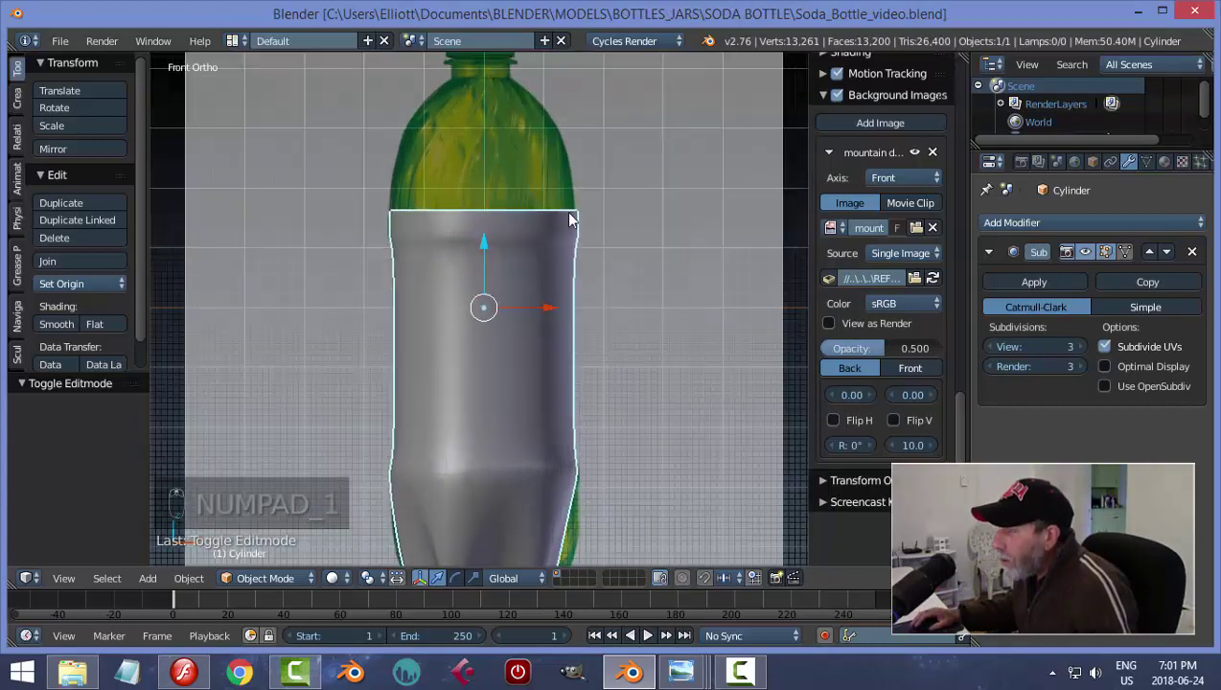
shift+middle_drag(569, 213, 616, 308)
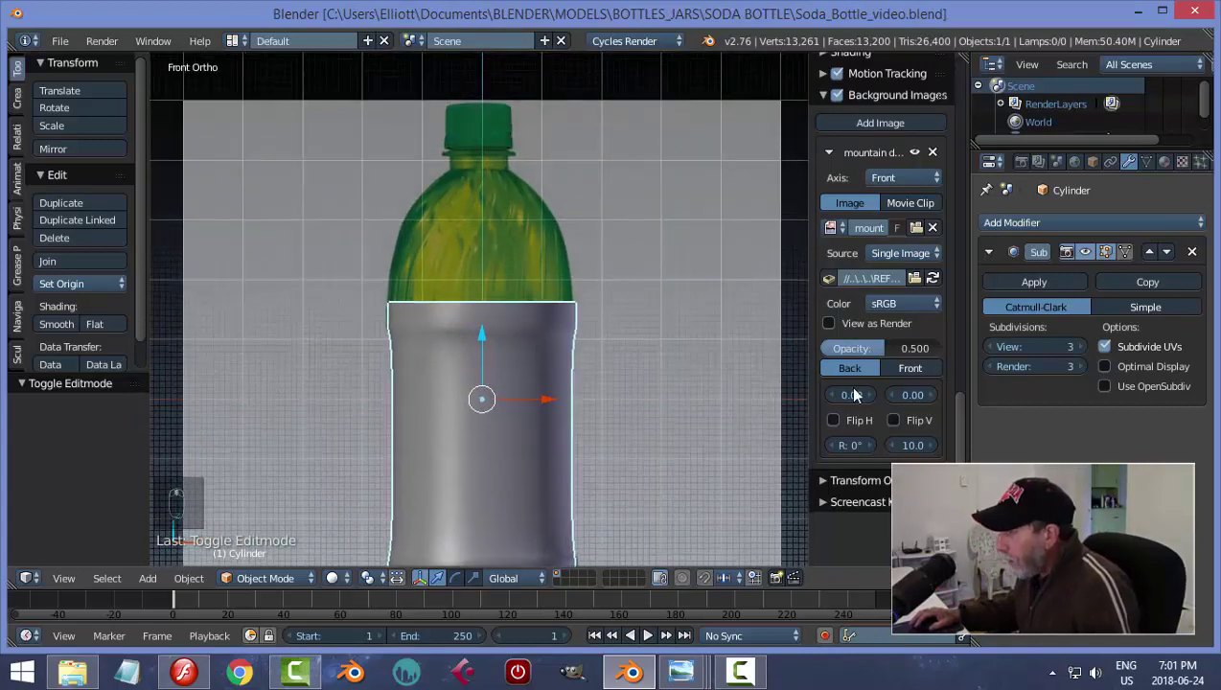
key(Tab)
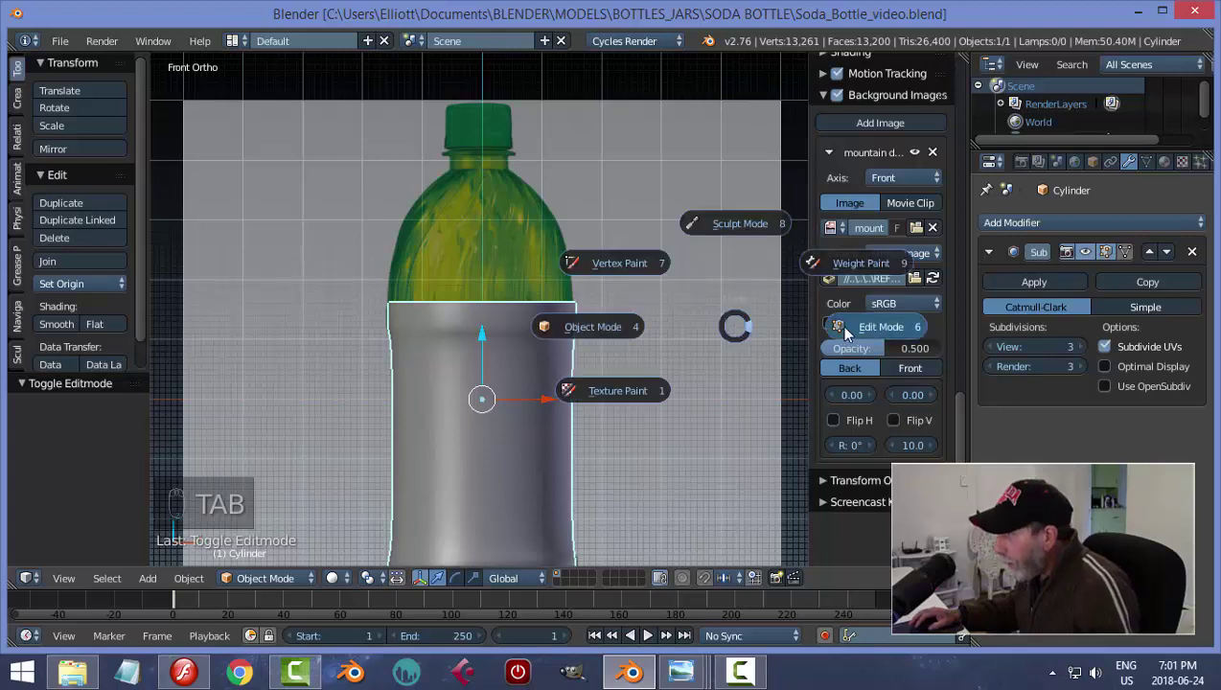
click(812, 337)
key(z)
click(767, 343)
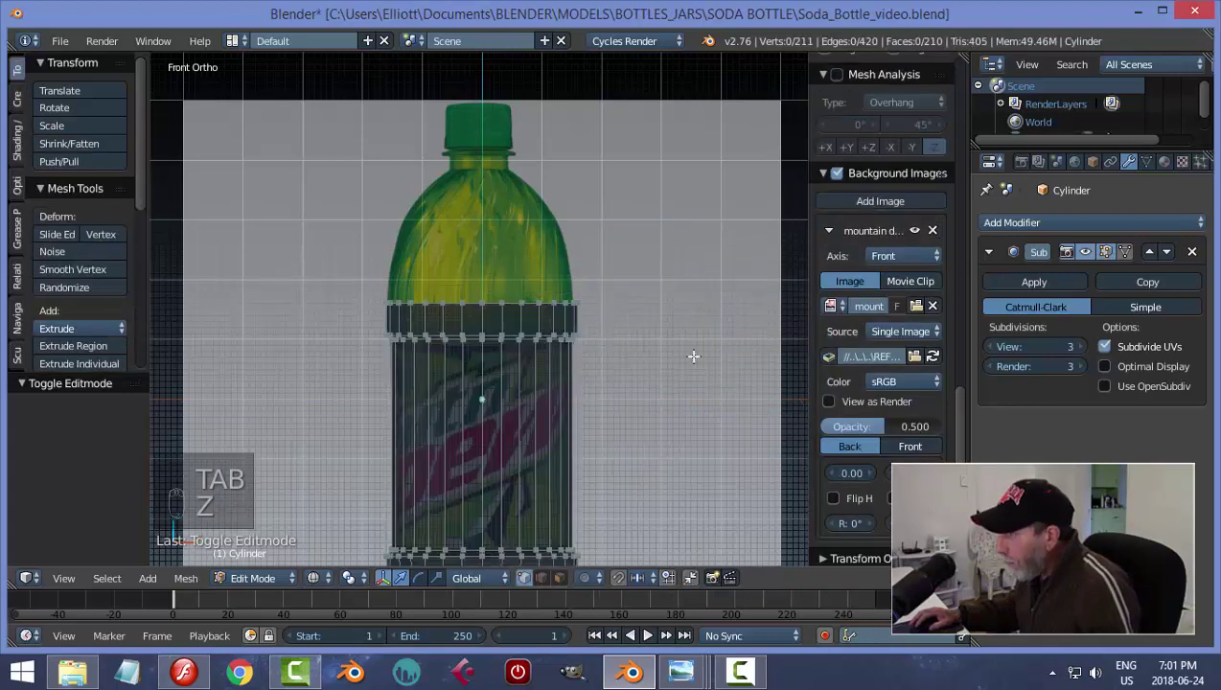
click(909, 446)
scroll(710, 358, up, 3)
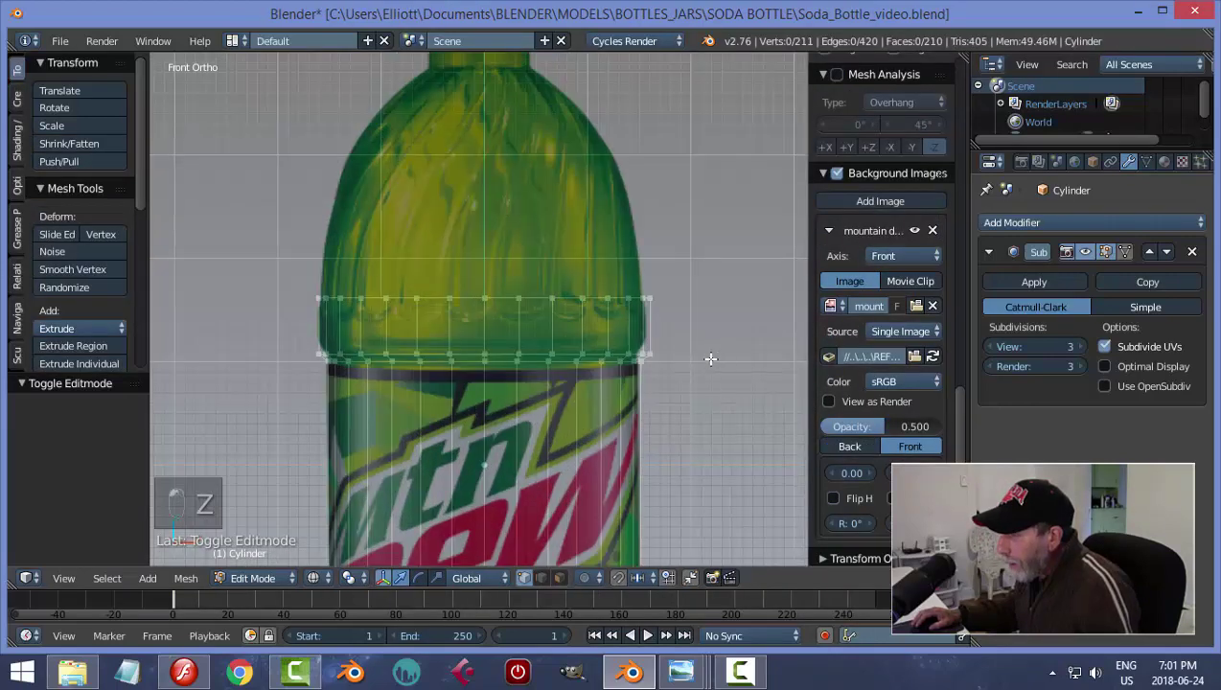
scroll(373, 368, up, 1)
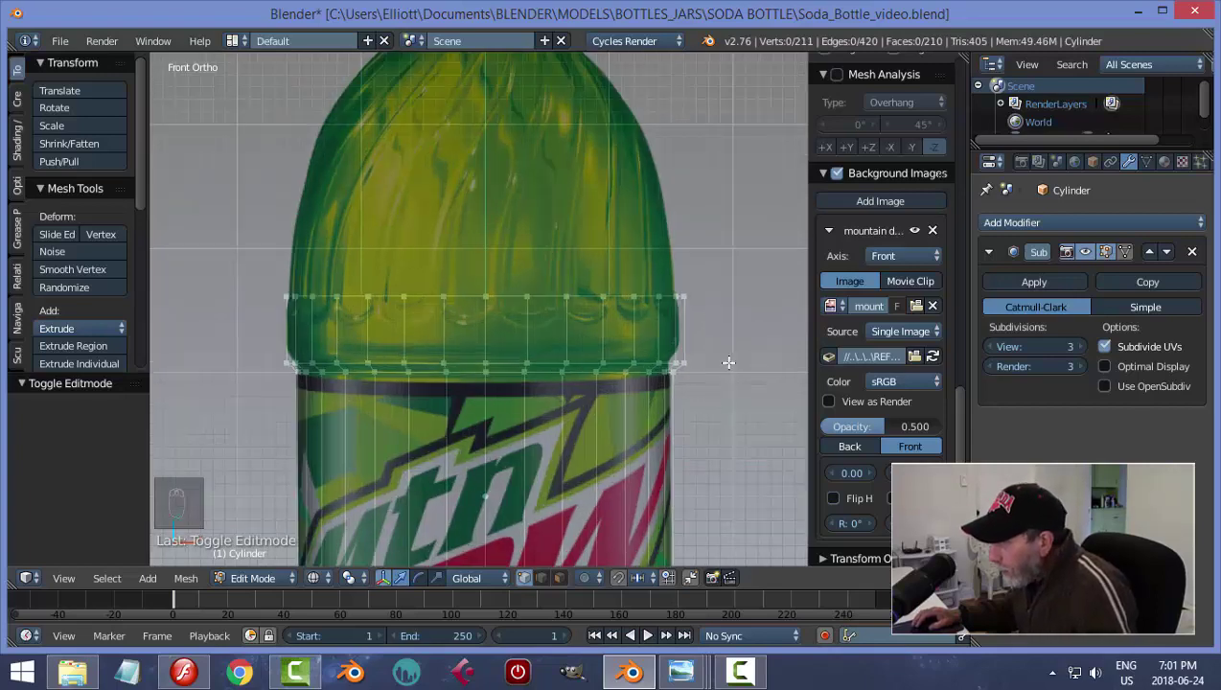
Box-select the bottle's topmost ring of vertices and lower it along Z, closer to the label's upper edge
scroll(728, 362, down, 1)
scroll(743, 360, down, 1)
key(b)
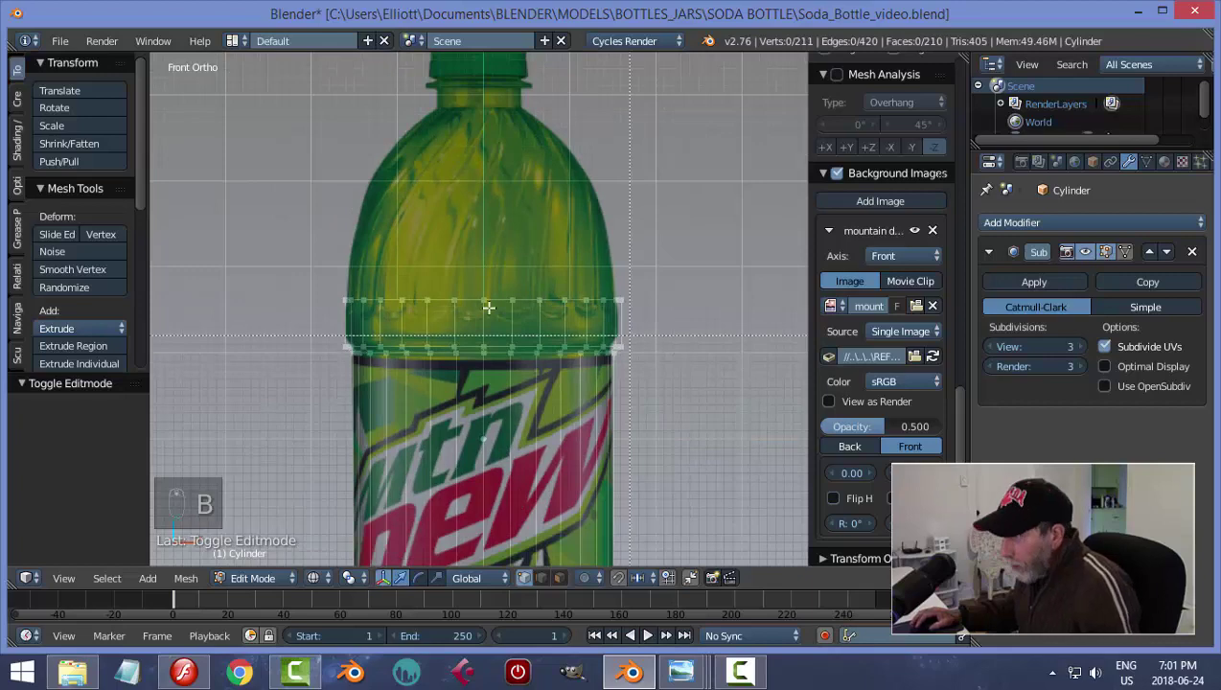
drag(284, 272, 656, 306)
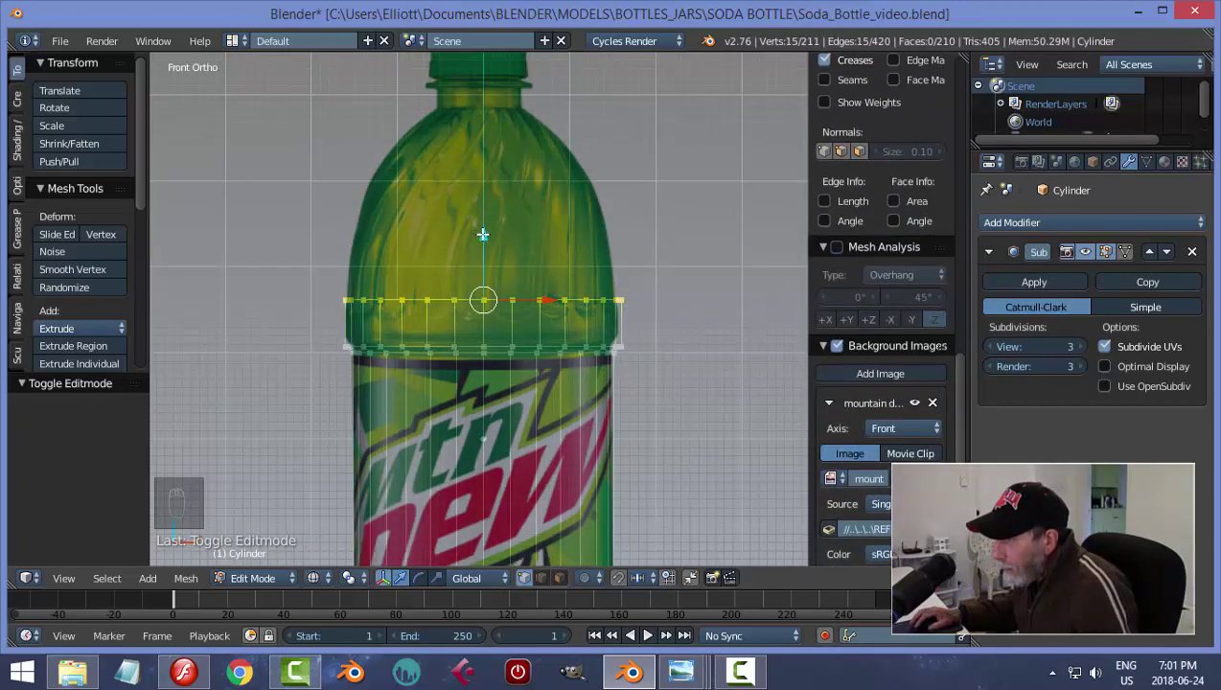
drag(483, 234, 490, 507)
Extrude the bottle's top ring and raise the new ring 3.519 units along Z to the cap's upper edge
key(e)
right_click(646, 290)
scroll(578, 298, down, 1)
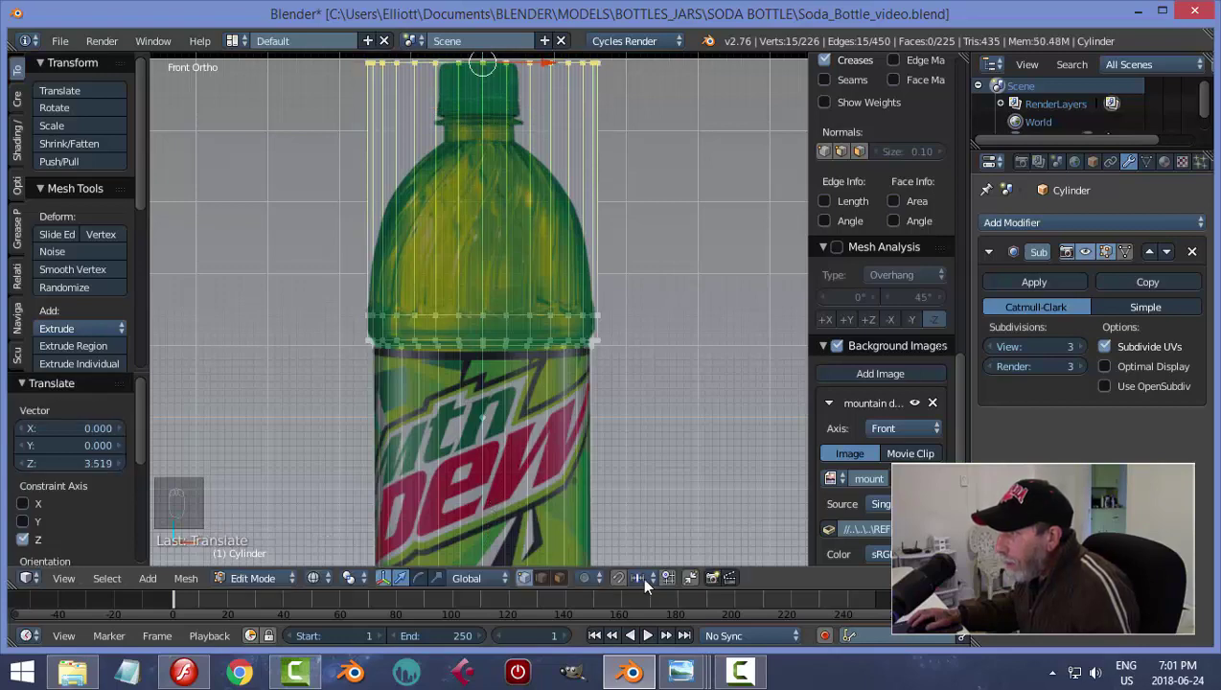
Scale the new top ring uniformly to 0.351 so it roughly matches the cap's width
scroll(708, 325, up, 4)
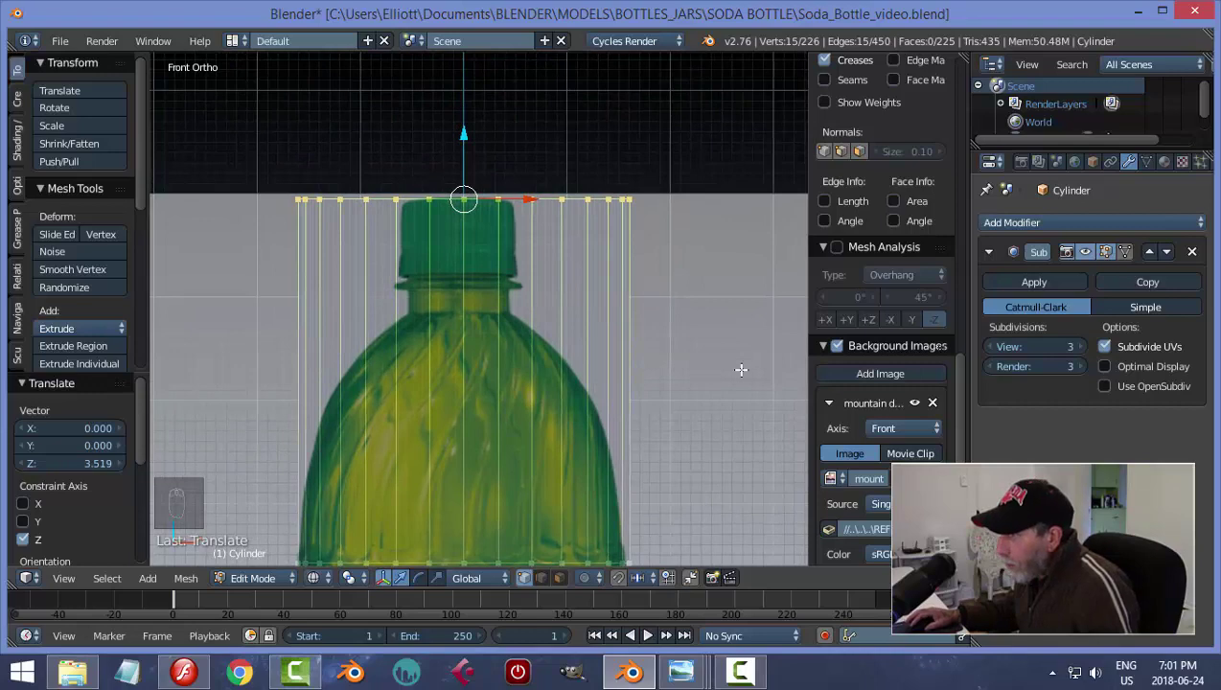
key(s)
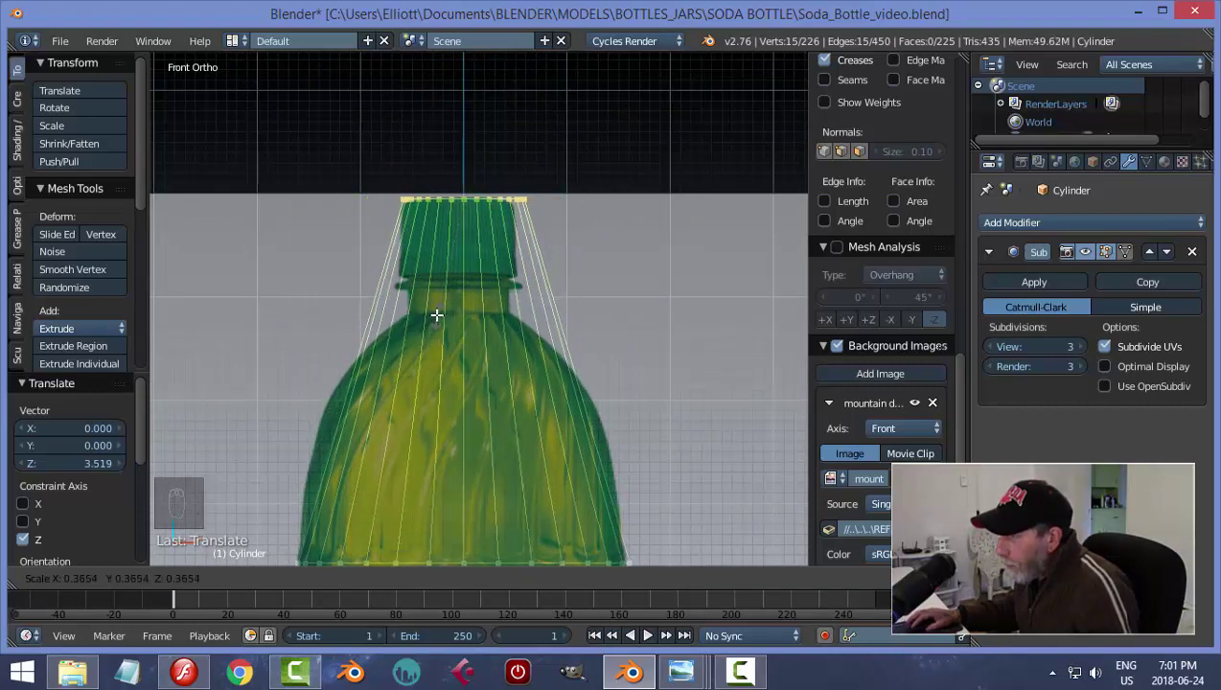
click(431, 309)
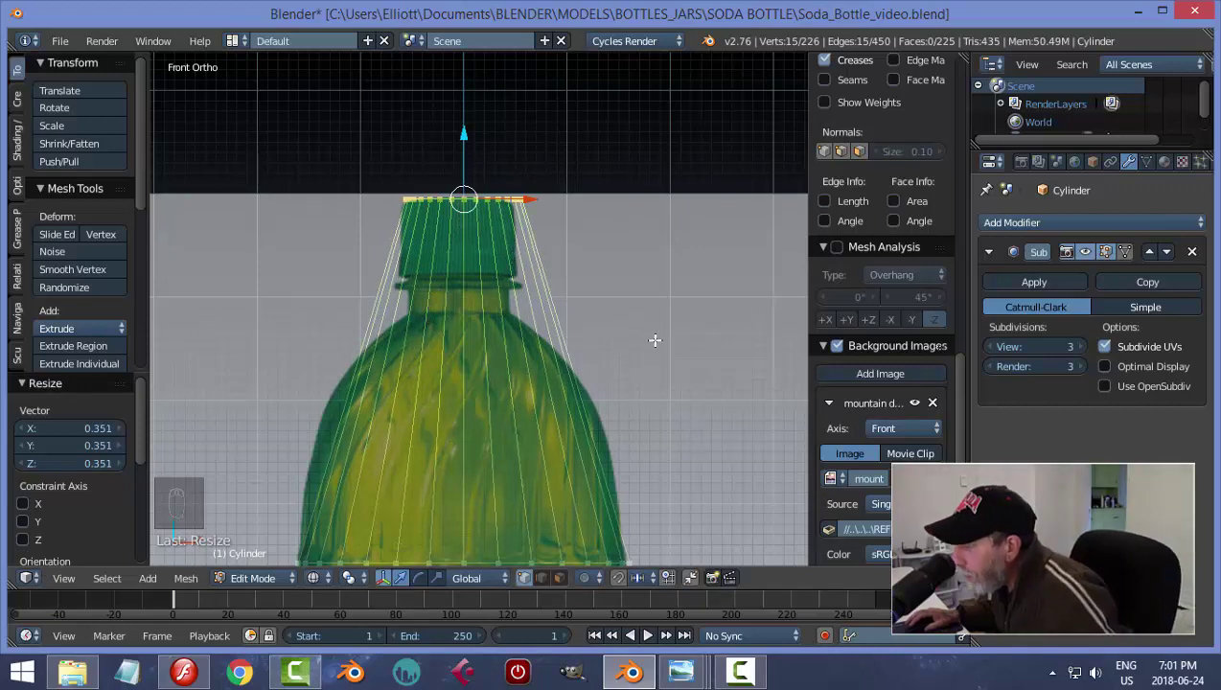
scroll(606, 355, down, 3)
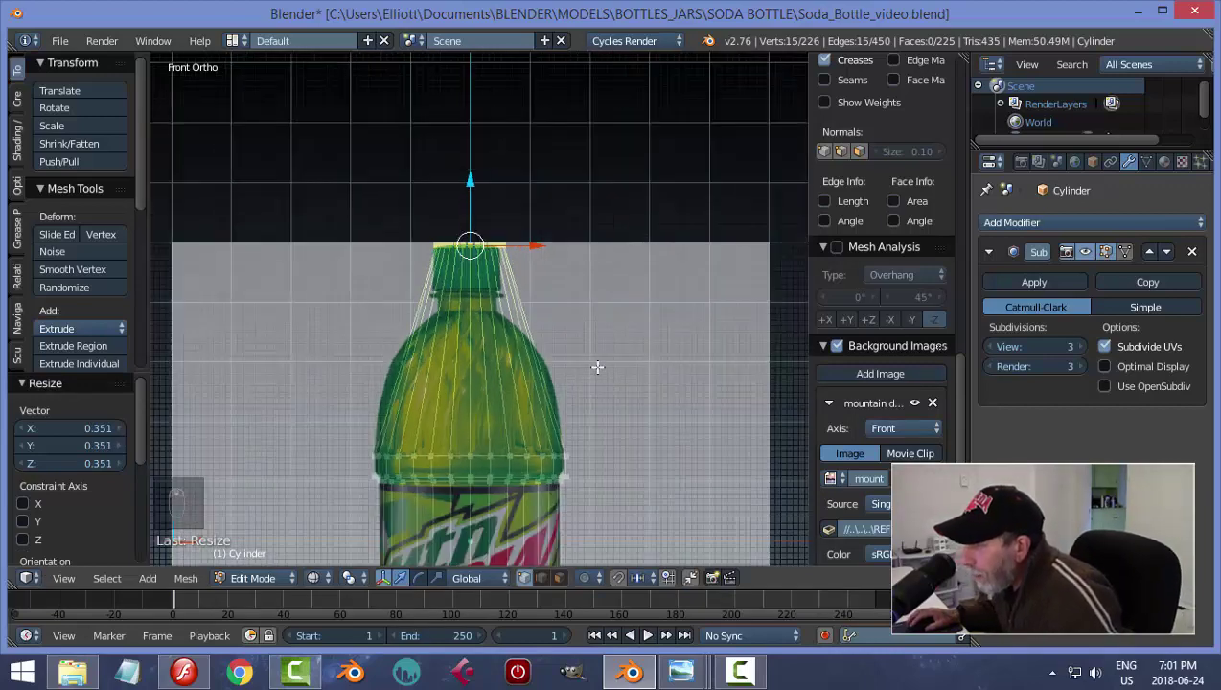
scroll(518, 317, up, 2)
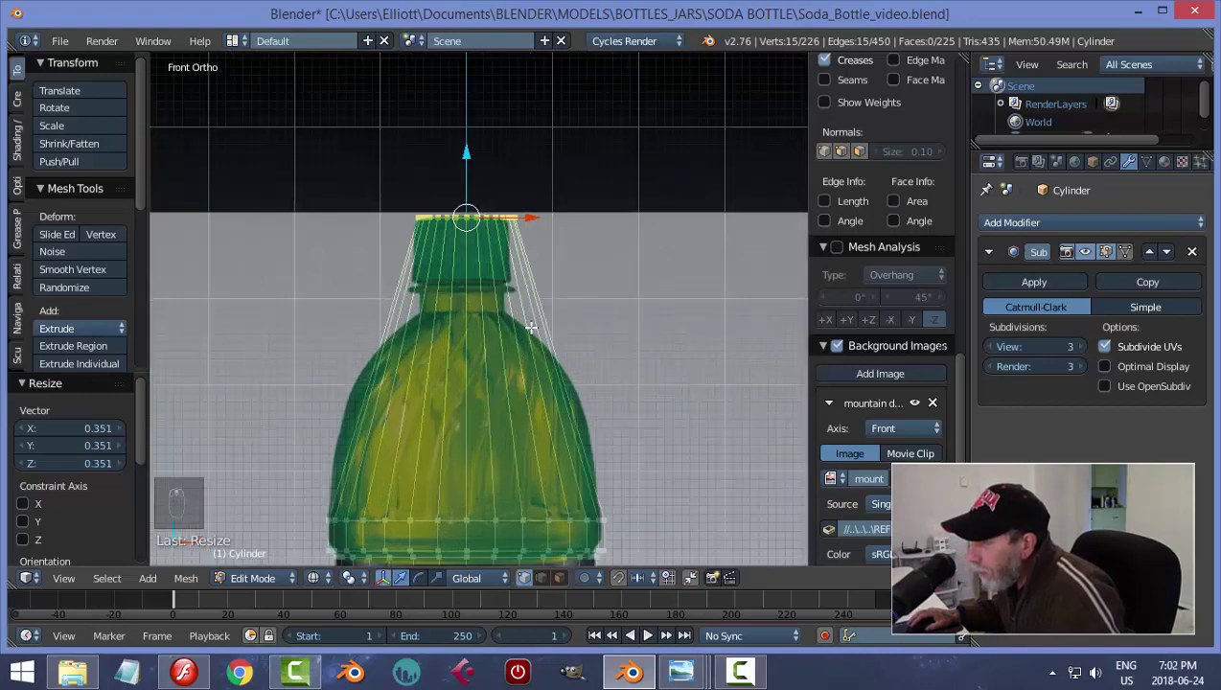
Add an edge loop midway up the shoulder and scale it to about 1.13 to meet the bottle's outline
key(ctrl+r)
click(539, 327)
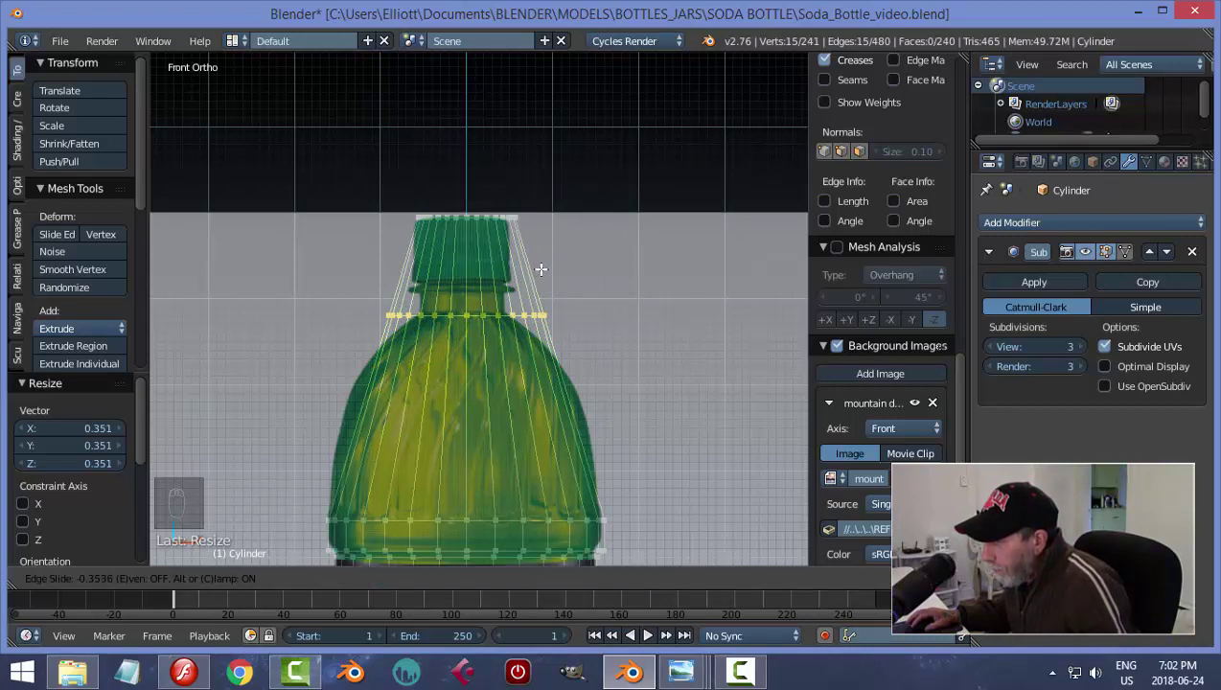
click(539, 376)
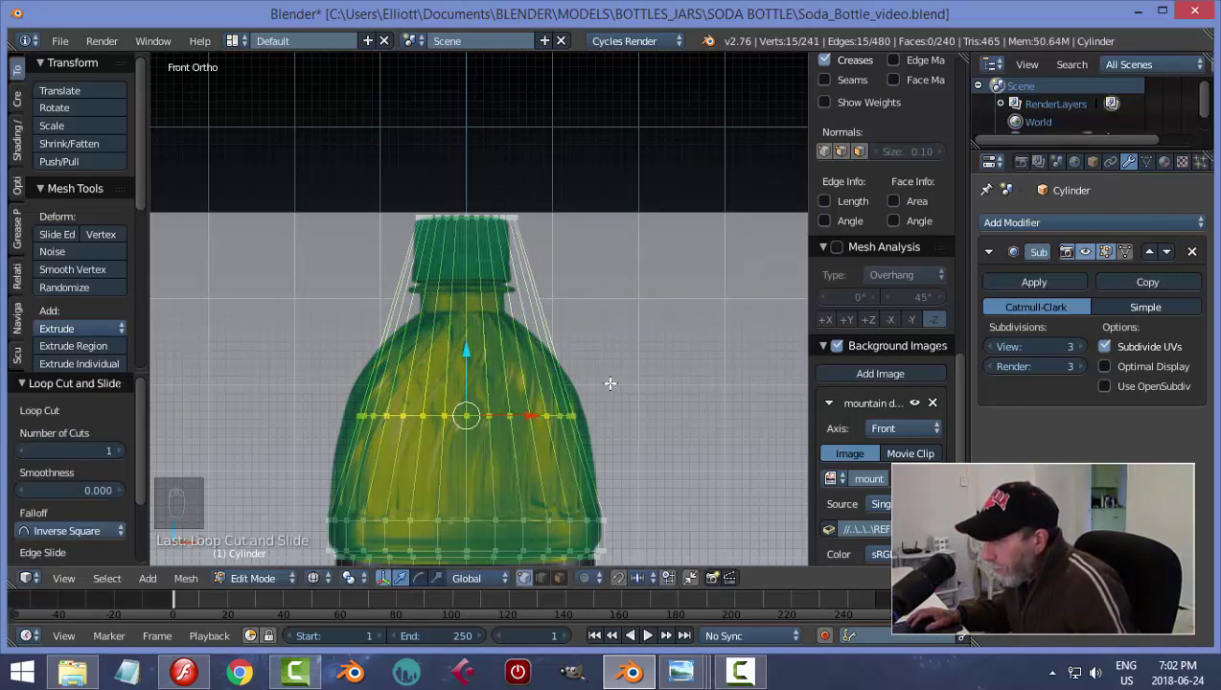
key(s)
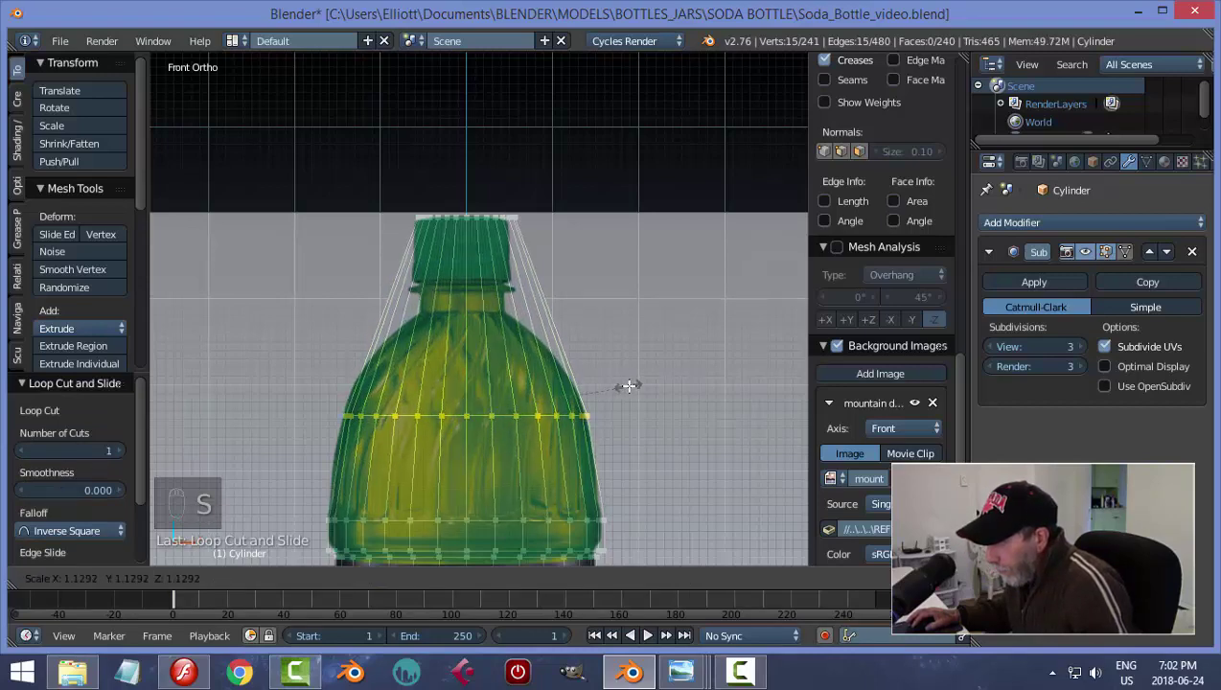
click(629, 385)
key(a)
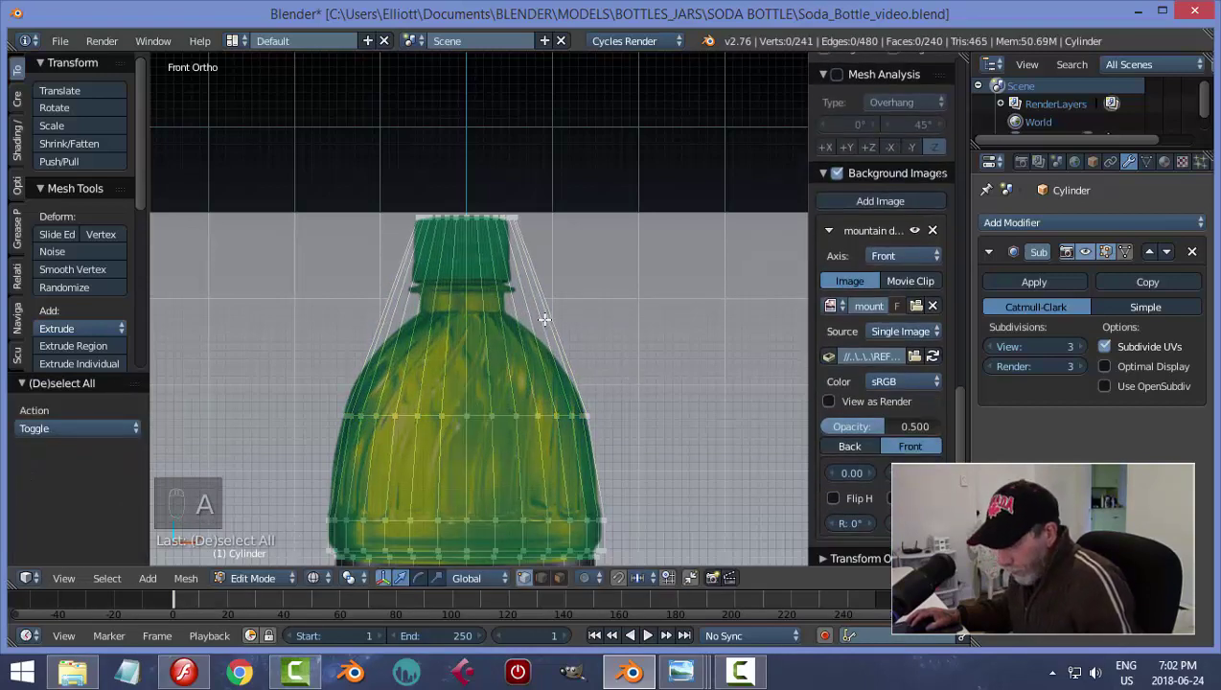
Add an edge loop where the shoulder meets the neck and scale it to about 0.55
key(ctrl+r)
click(544, 318)
click(565, 348)
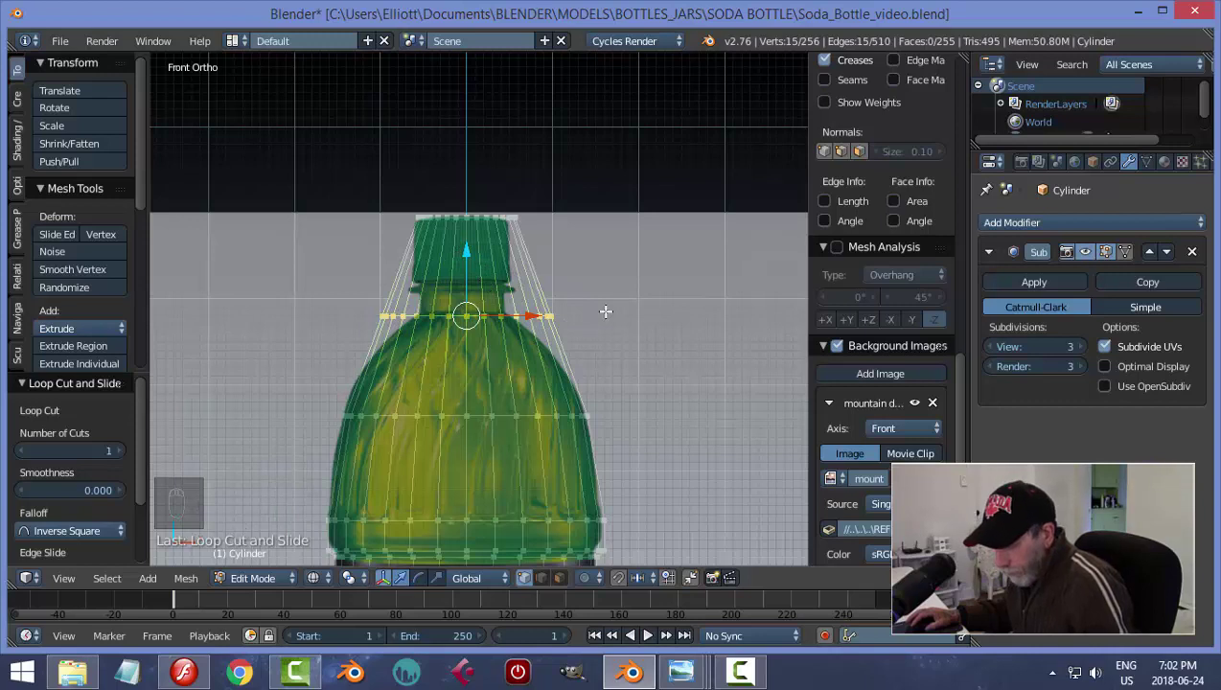
key(s)
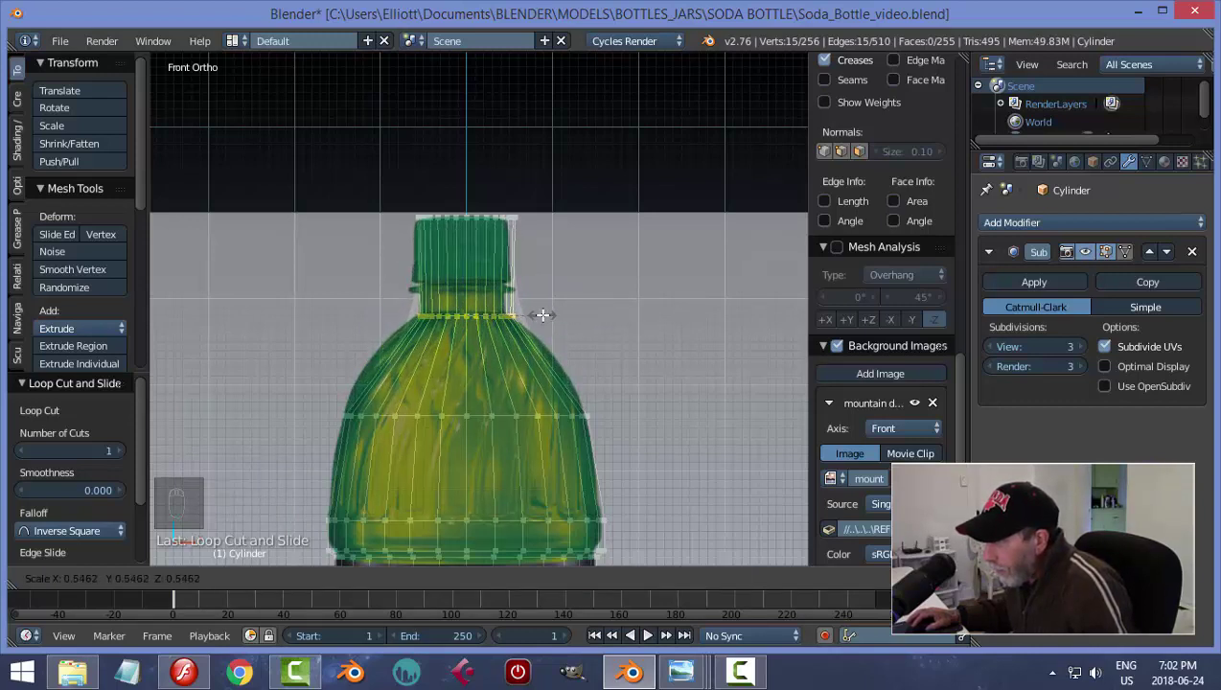
click(547, 318)
key(a)
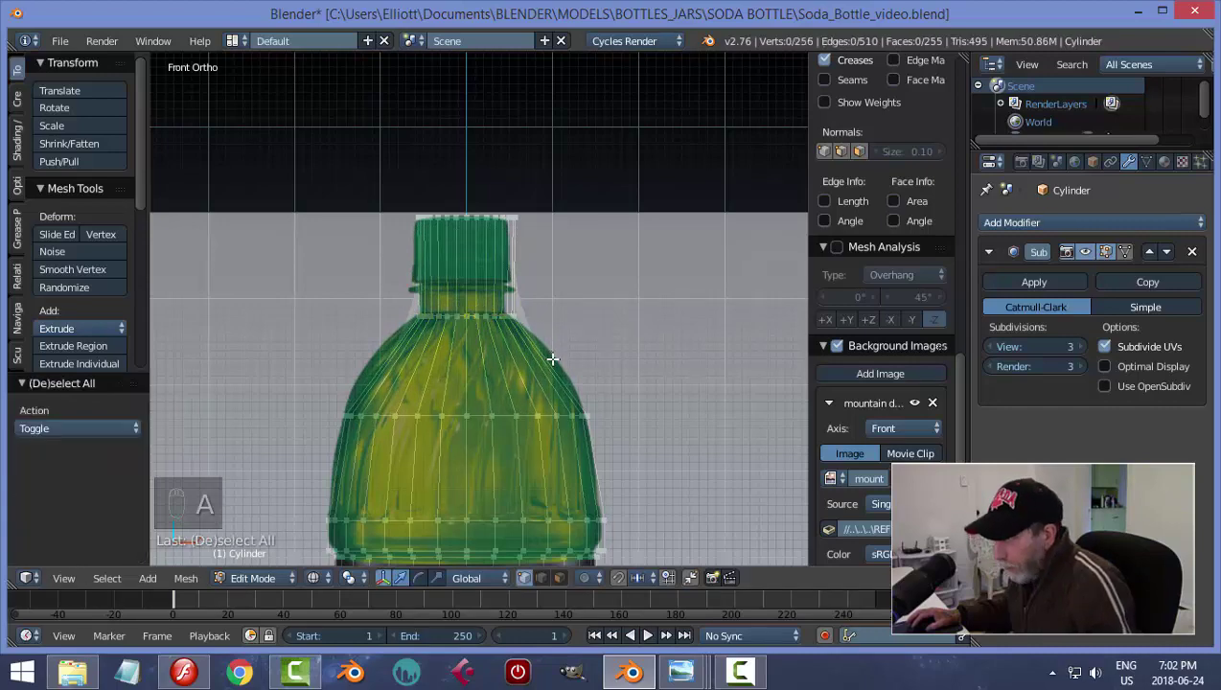
Add a centred edge loop between the neck-base and mid-shoulder loops and scale it to about 1.19
key(ctrl+r)
click(539, 364)
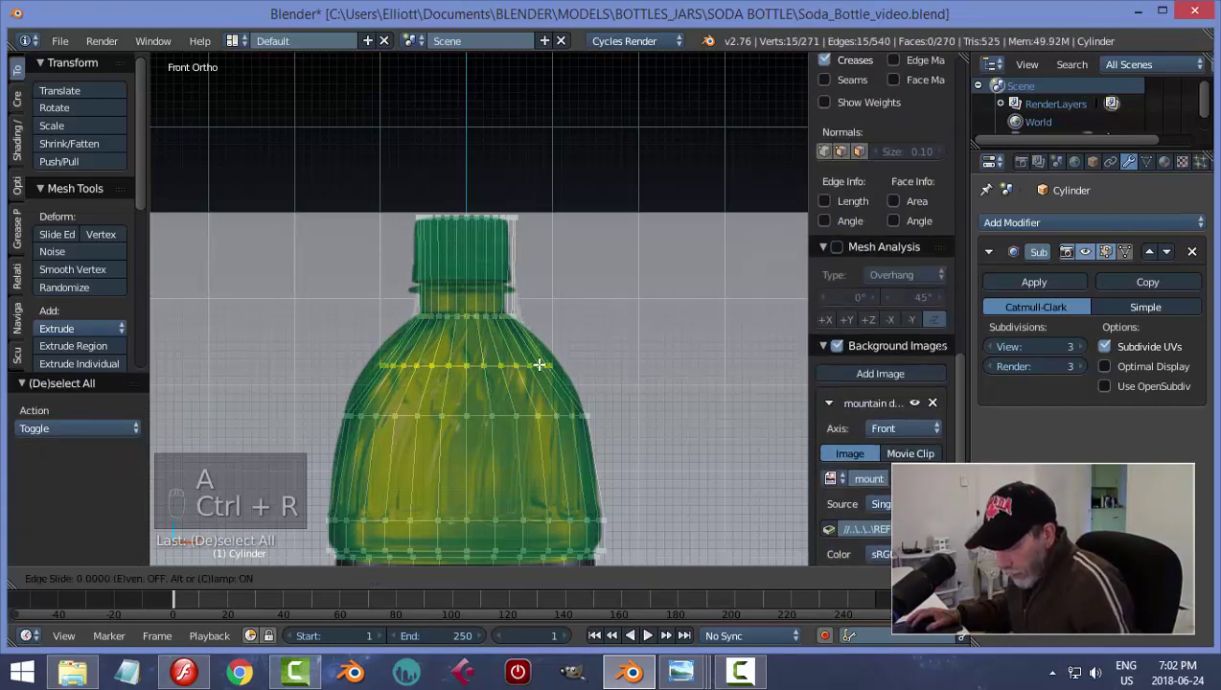
right_click(540, 364)
key(s)
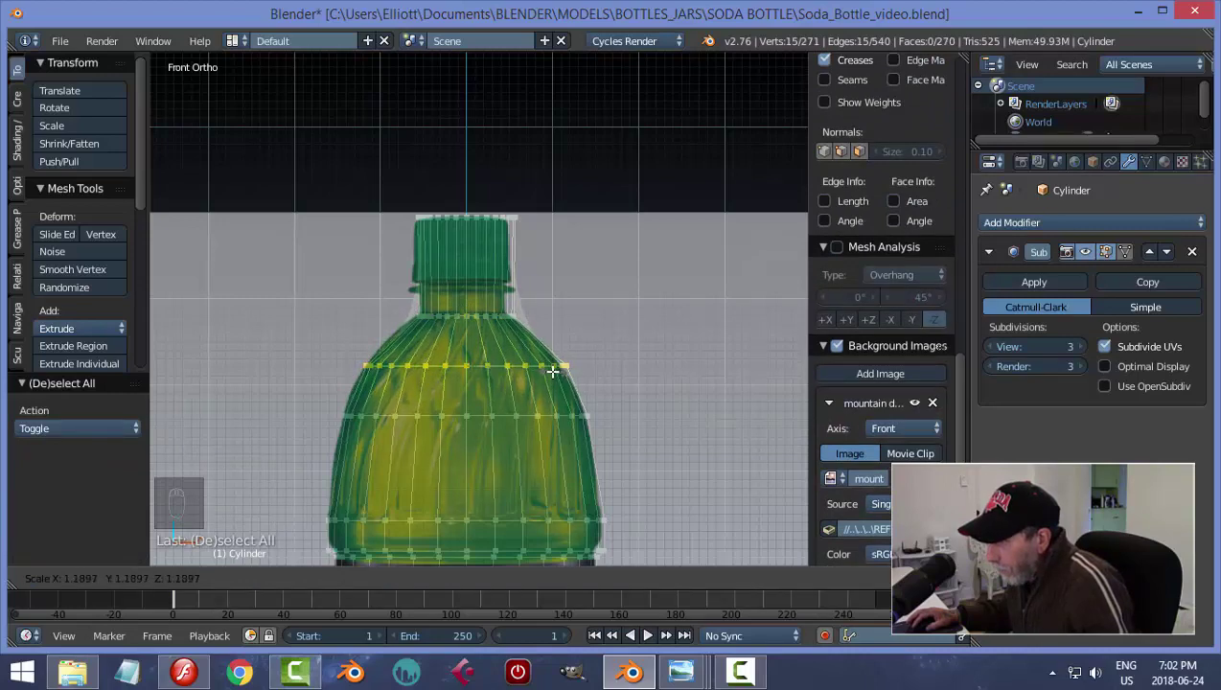
click(554, 368)
key(a)
scroll(571, 342, up, 2)
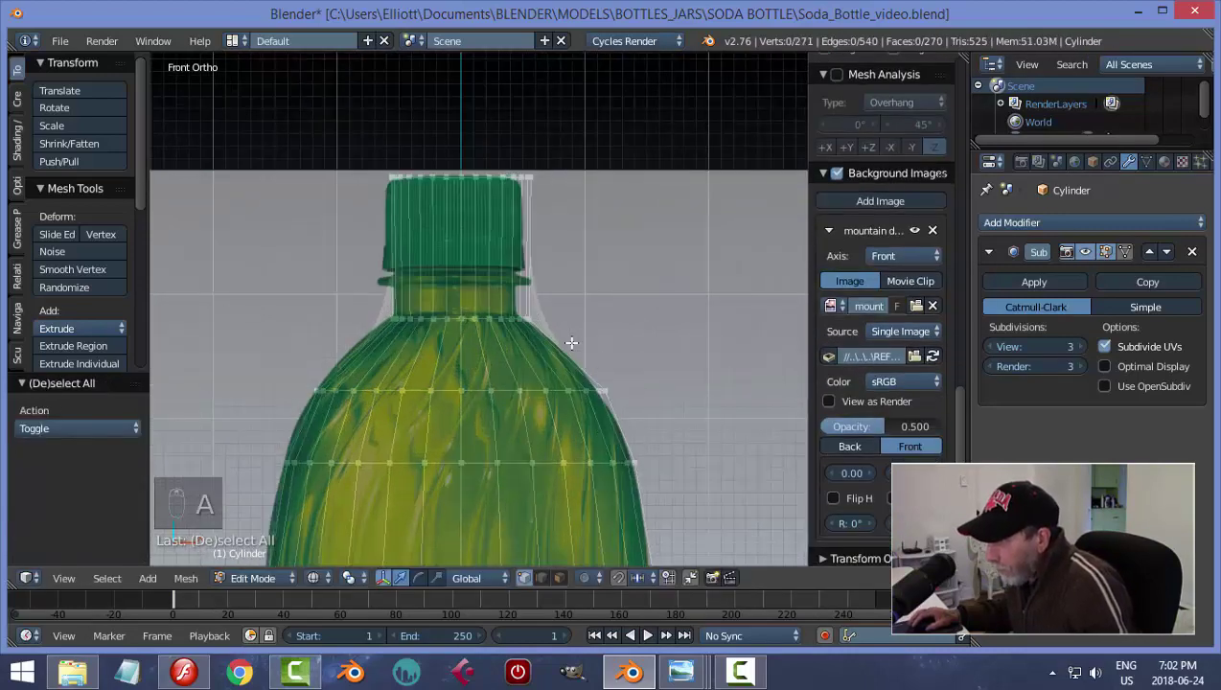
Select the edge loop at the neck's base and scale it slightly outward, in line with the top ring
alt+right_click(475, 320)
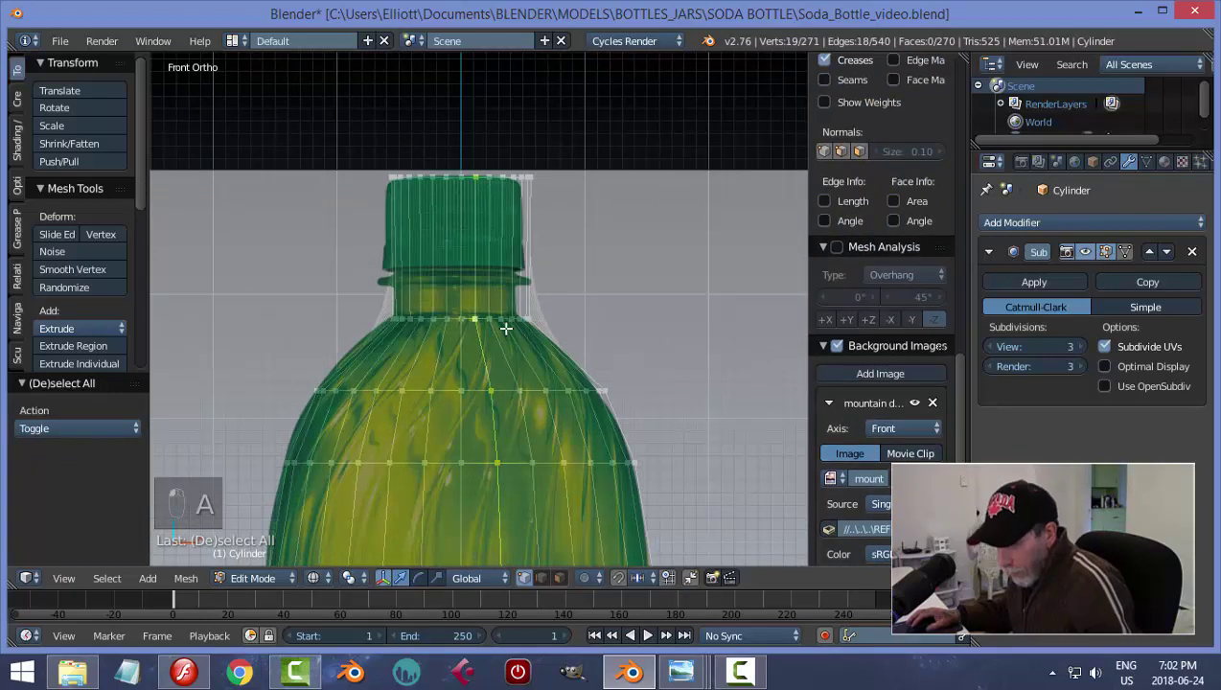
key(a)
alt+right_click(477, 320)
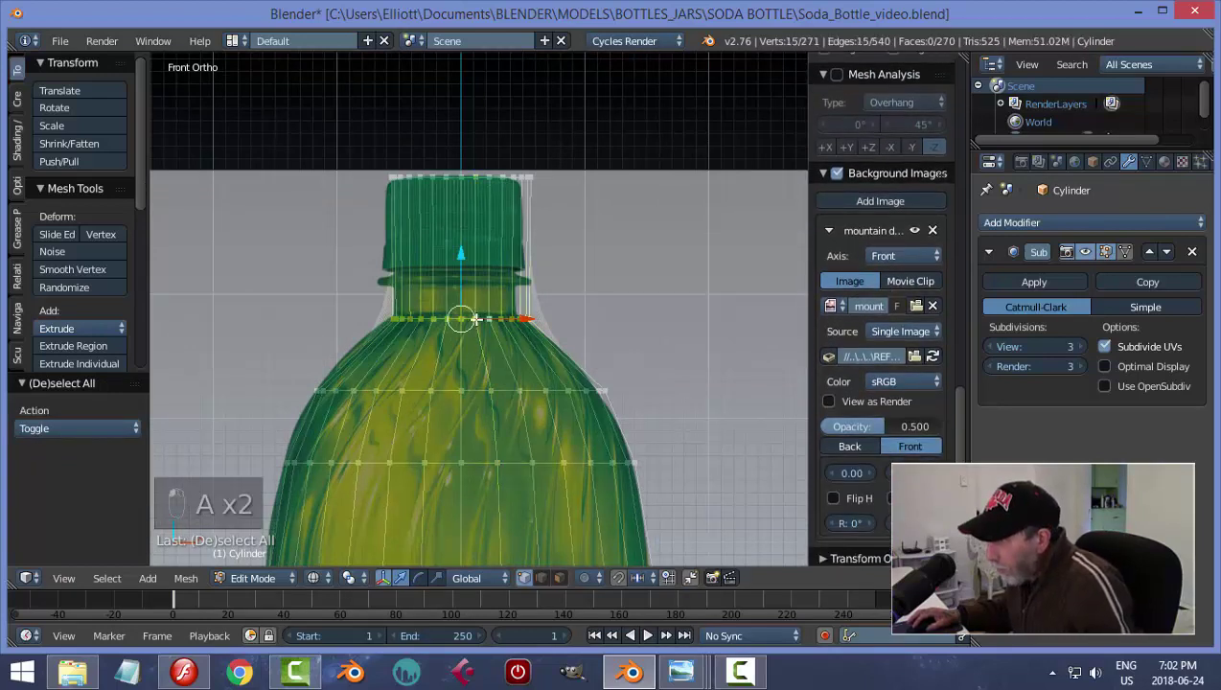
key(s)
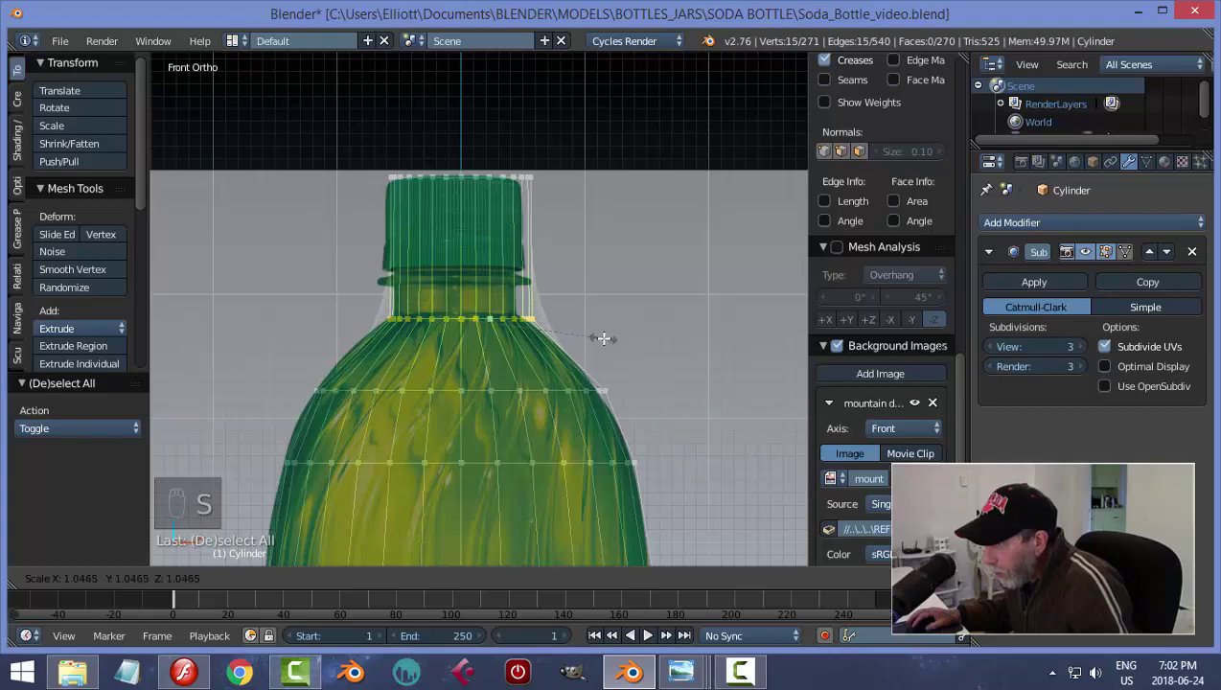
click(618, 335)
key(a)
scroll(621, 335, up, 4)
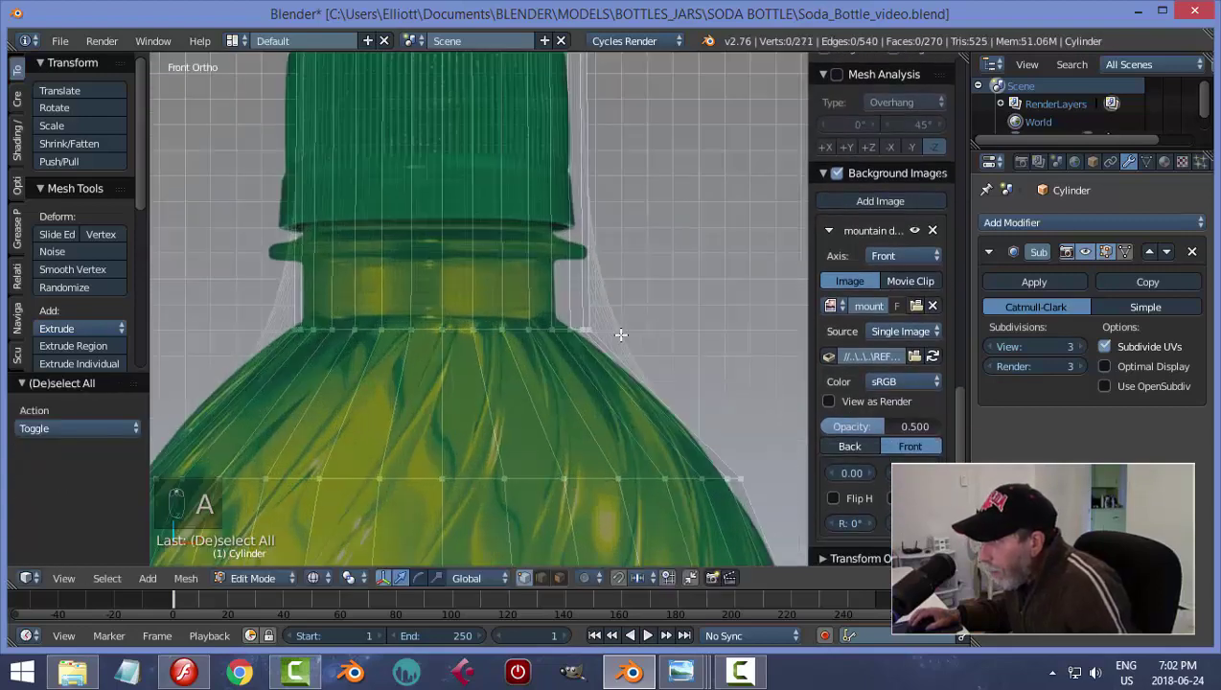
scroll(625, 324, down, 2)
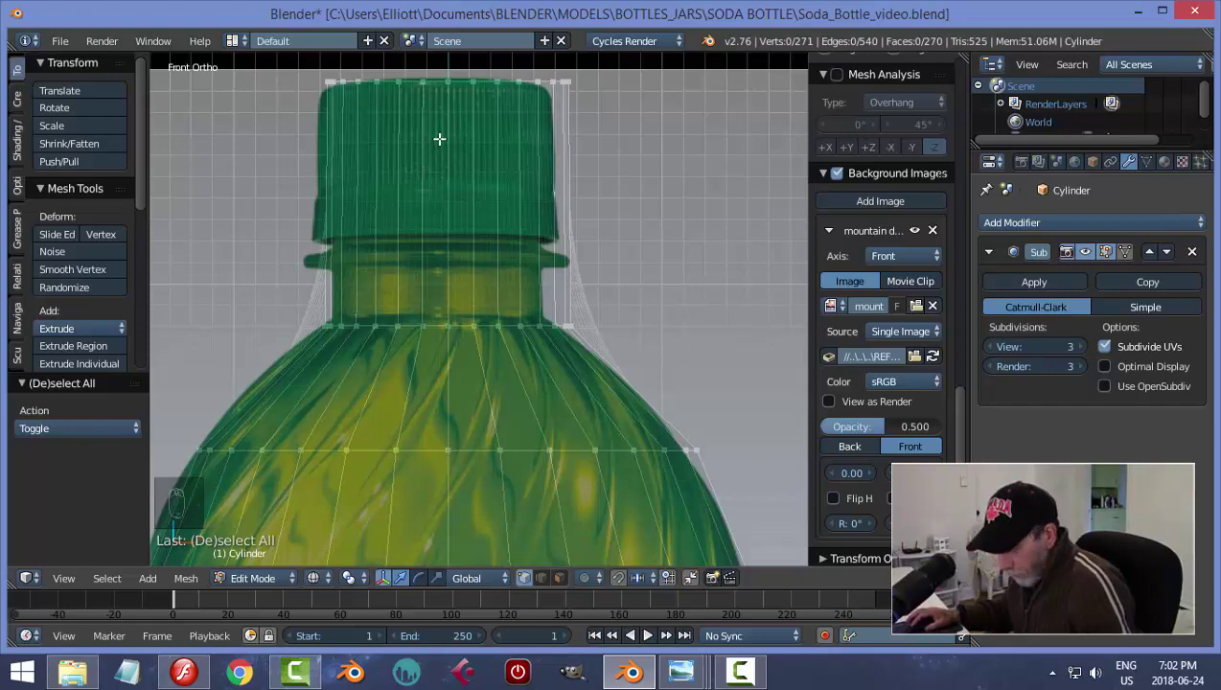
key(b)
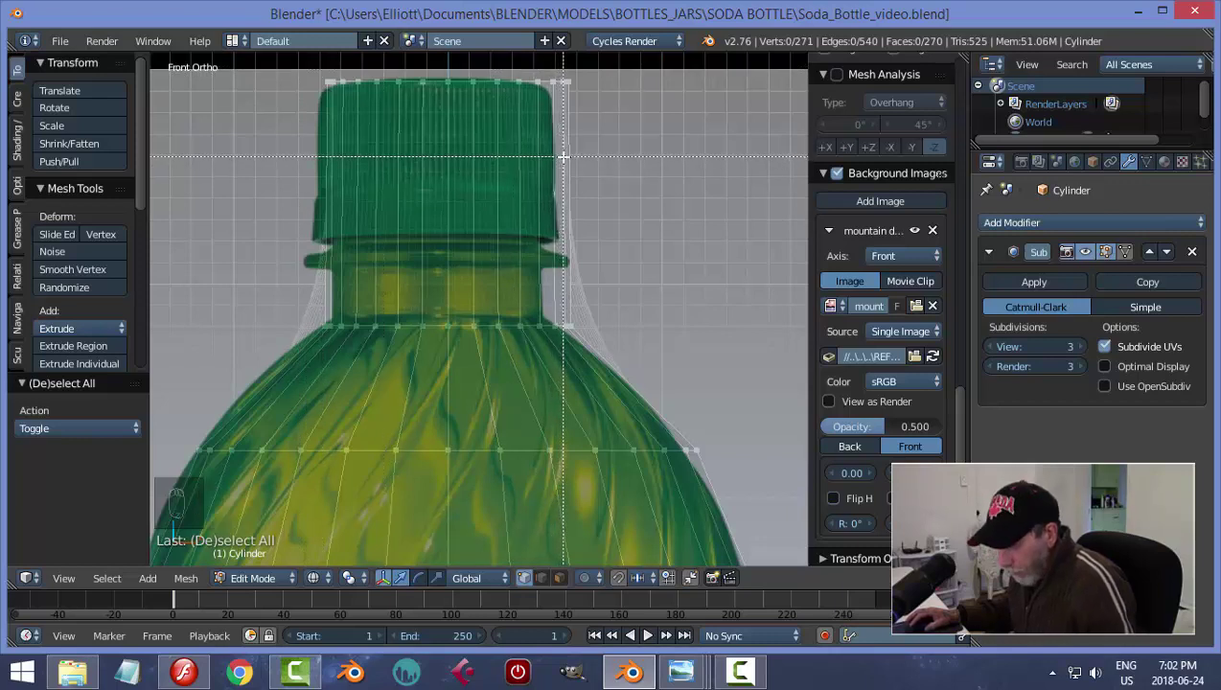
drag(560, 159, 563, 156)
key(Escape)
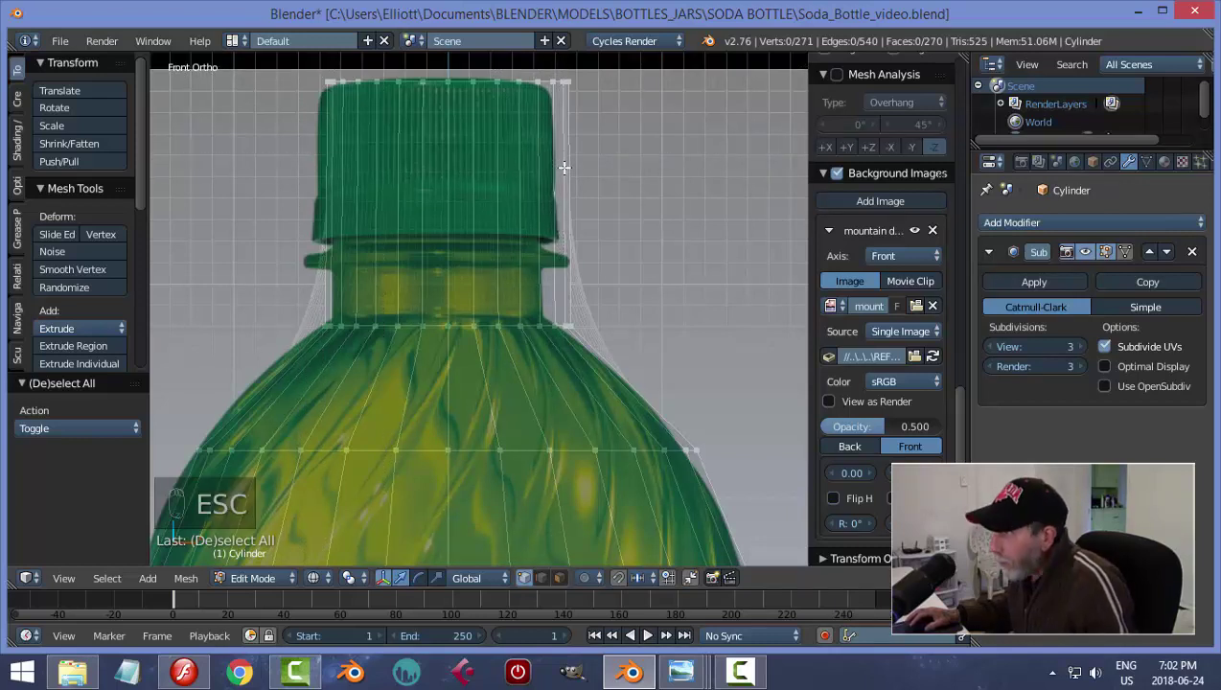
Add an edge loop around the section between the neck's base and the cap's upper edge
key(ctrl+r)
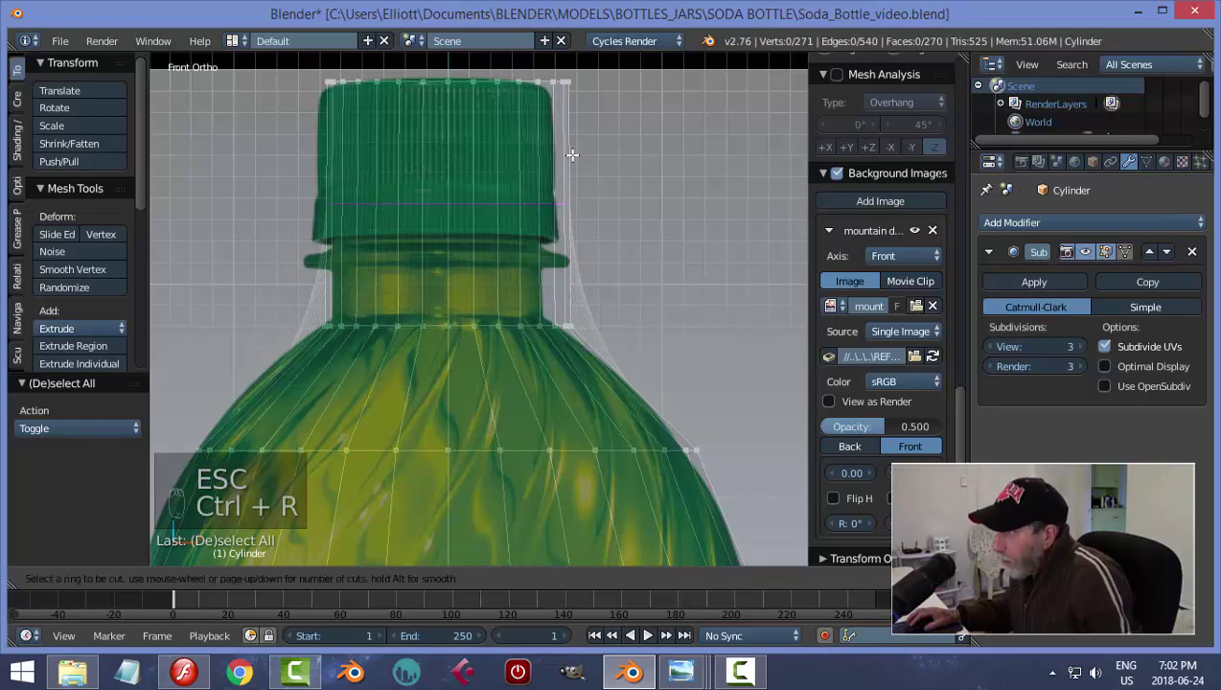
click(572, 154)
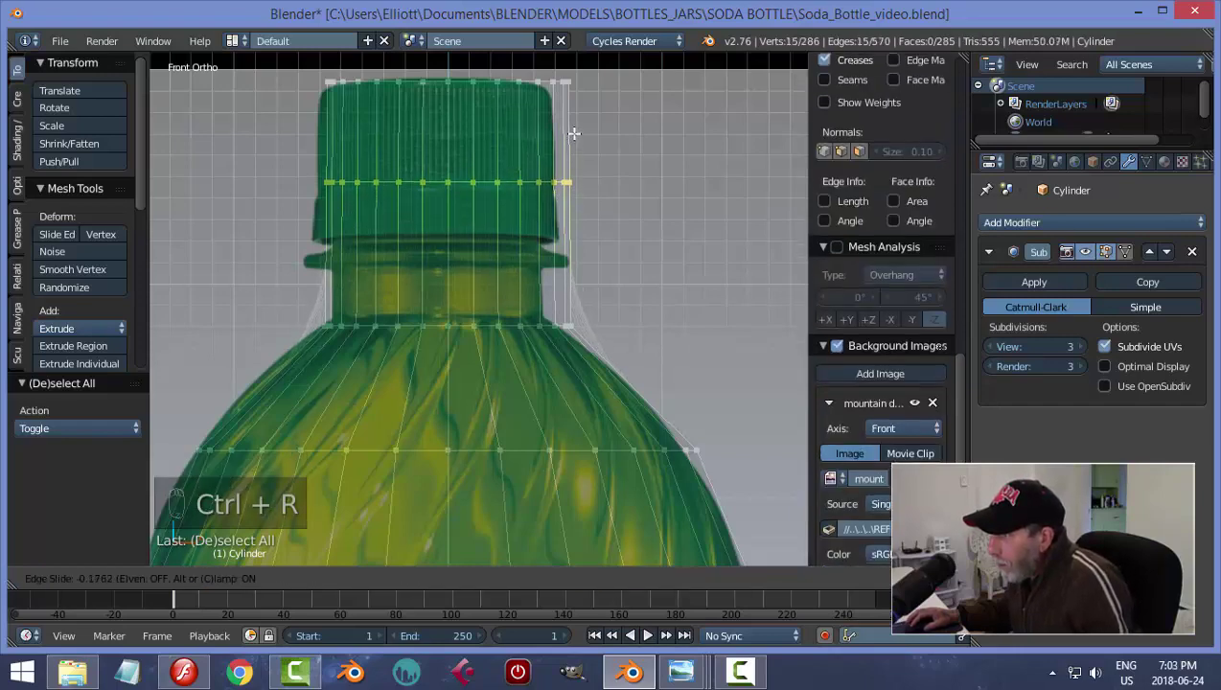
Place a horizontal loop cut around the cap's middle and add a second one at the cap's lower edge
click(573, 130)
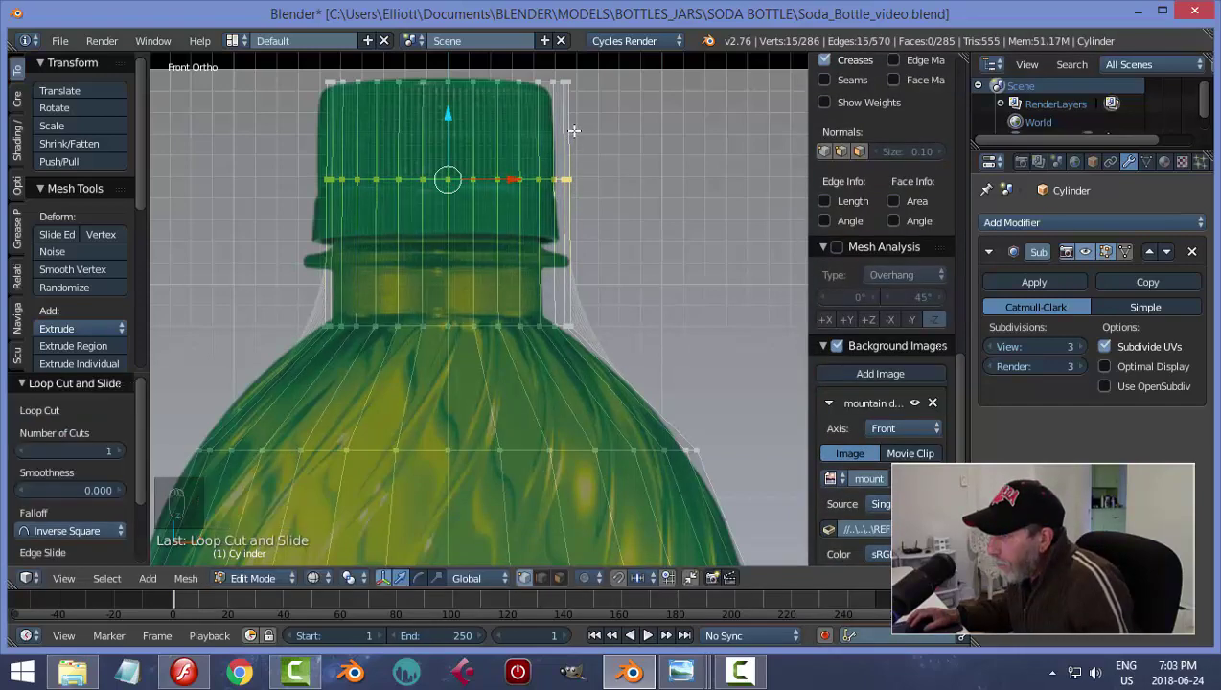
key(ctrl+r)
click(571, 211)
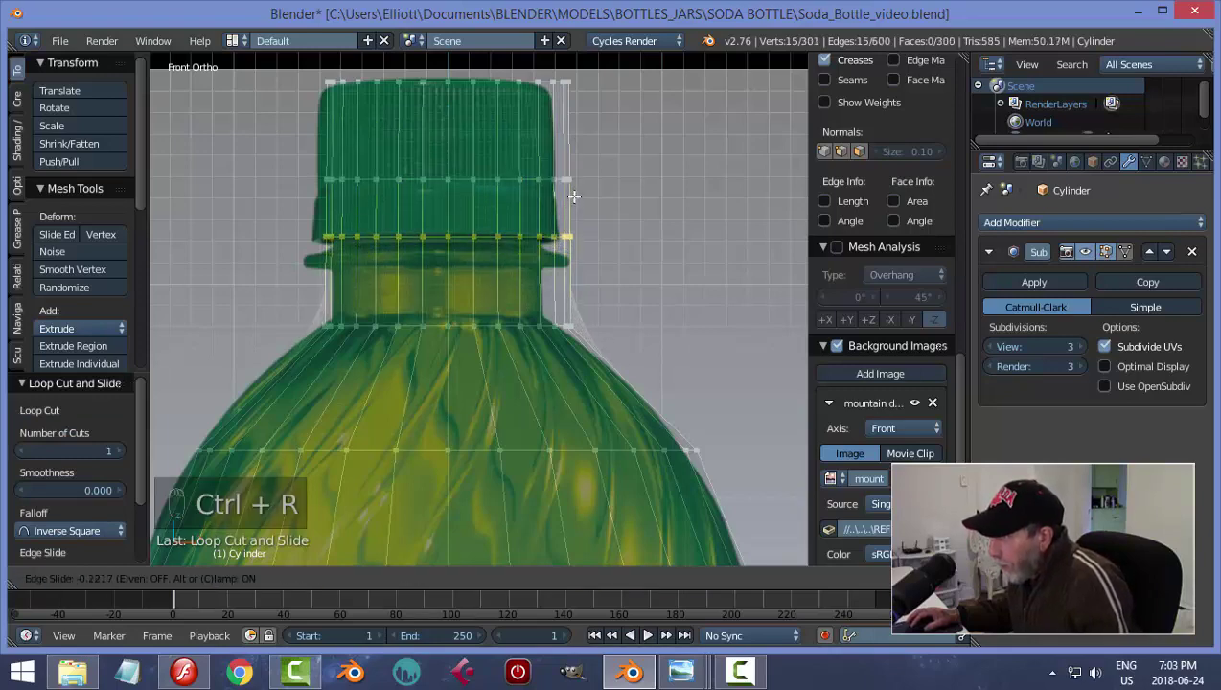
click(596, 195)
key(a)
Add a horizontal loop cut around the cap just below its top rim
shift+middle_drag(639, 199, 640, 297)
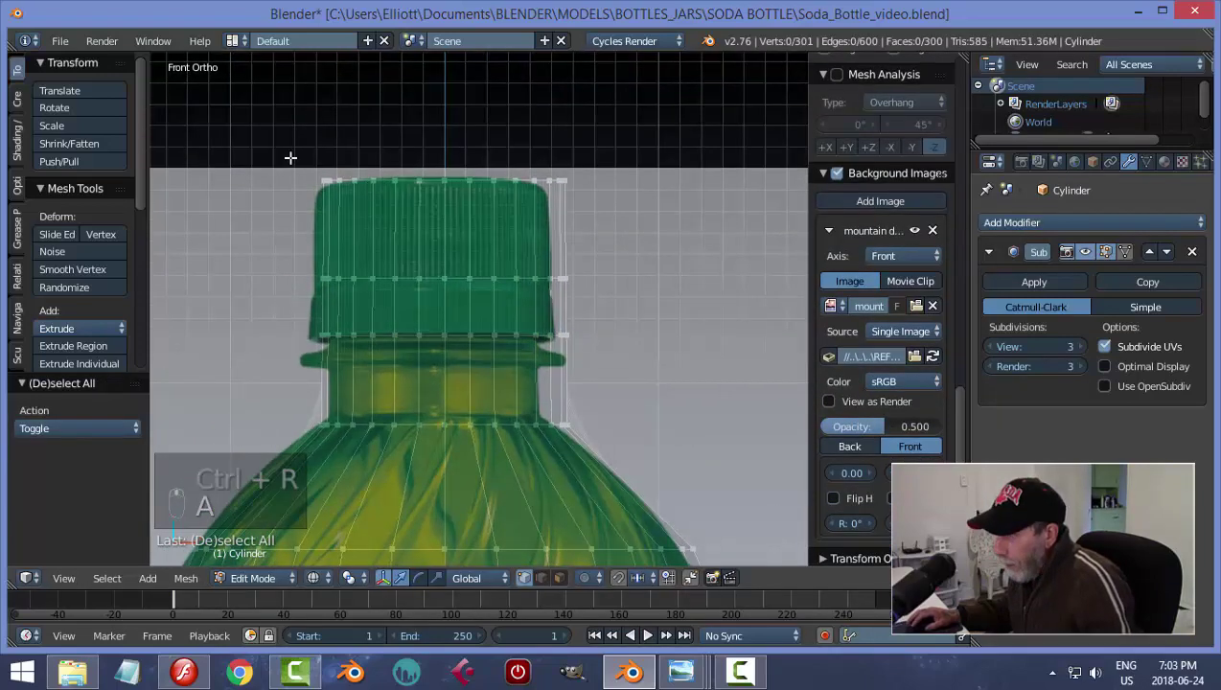
key(b)
drag(222, 146, 610, 209)
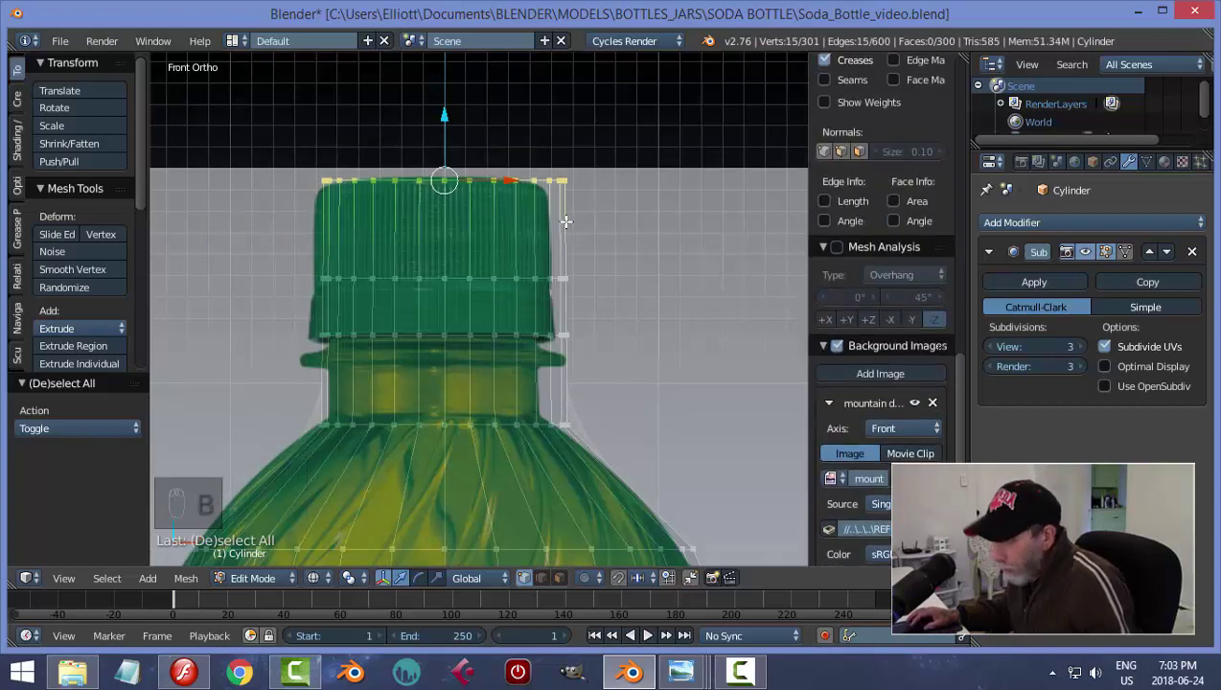
key(ctrl+r)
click(565, 220)
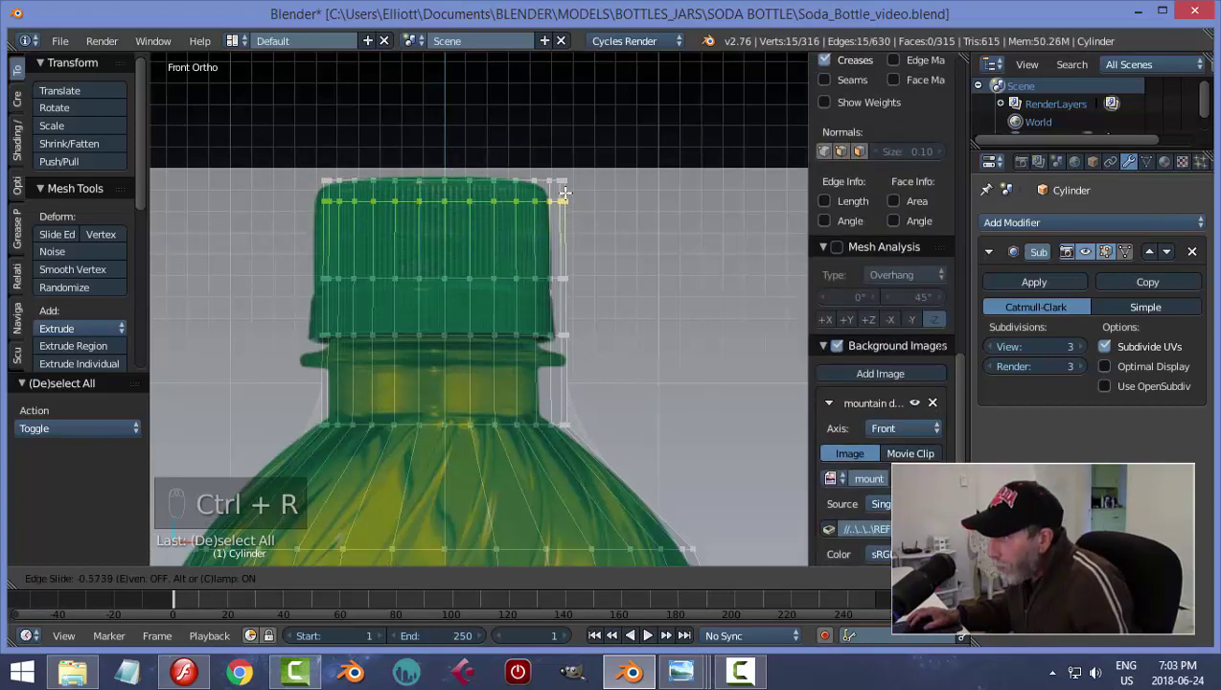
click(565, 189)
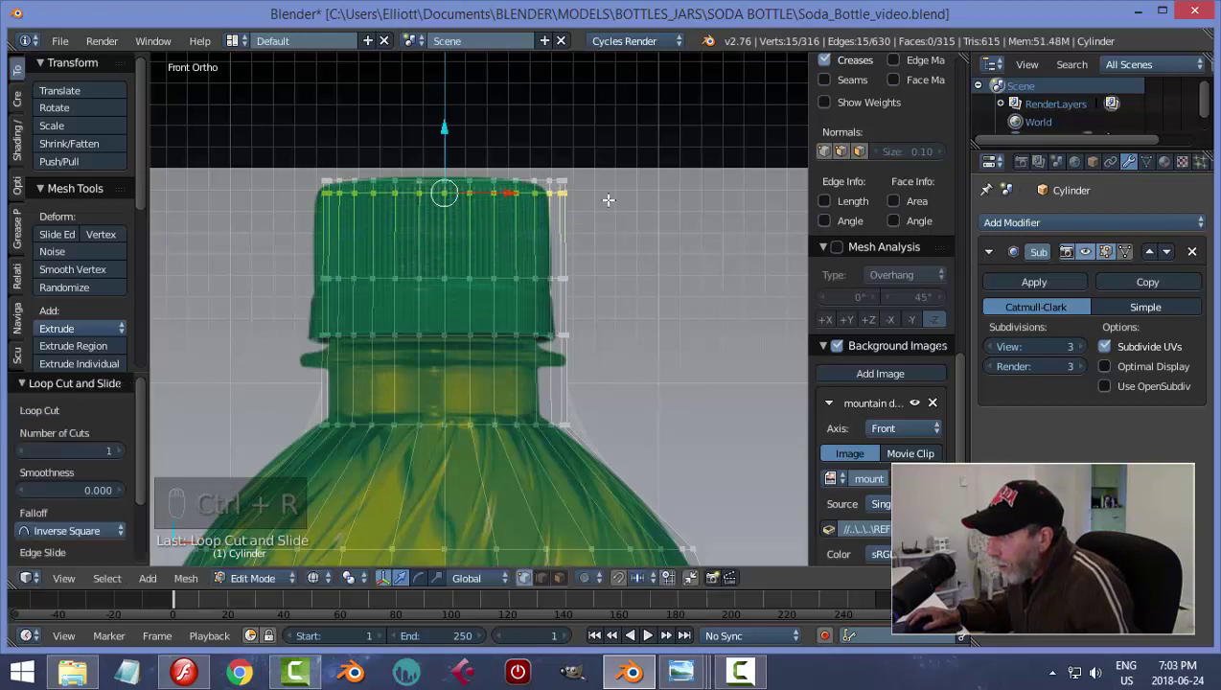
Select the cap's top vertex ring and scale it inward to 0.914 to bevel the rim
key(a)
key(b)
drag(286, 156, 588, 186)
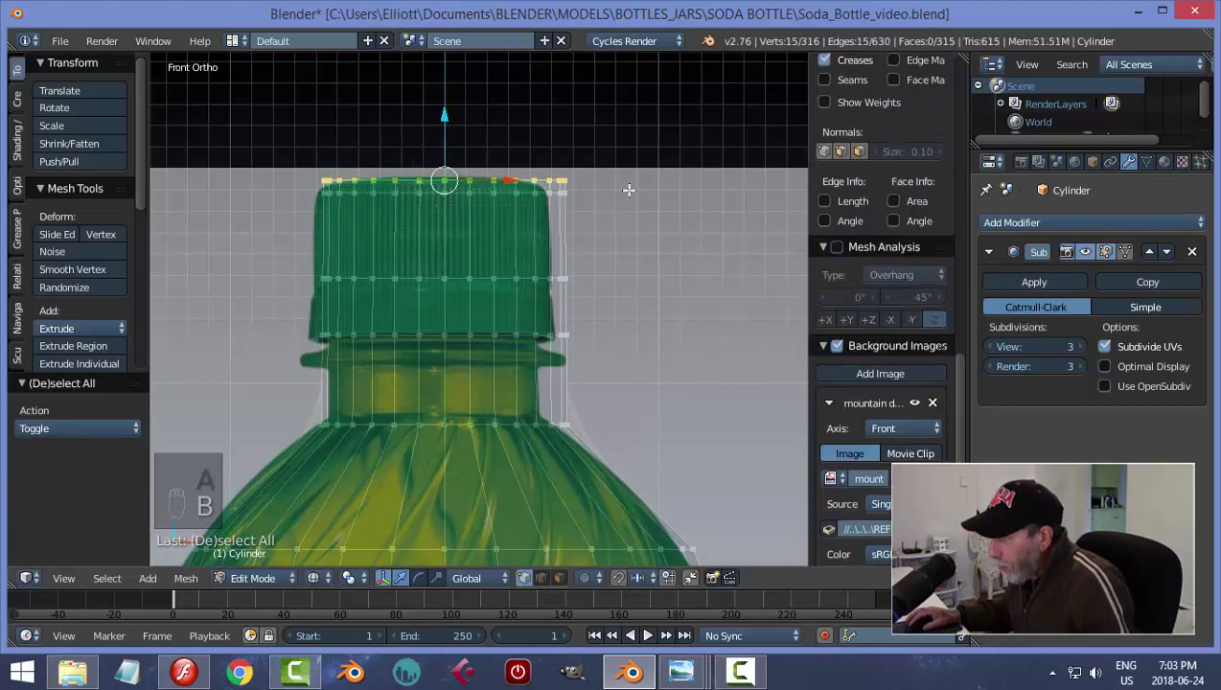
middle_drag(627, 190, 603, 279)
key(KP_1)
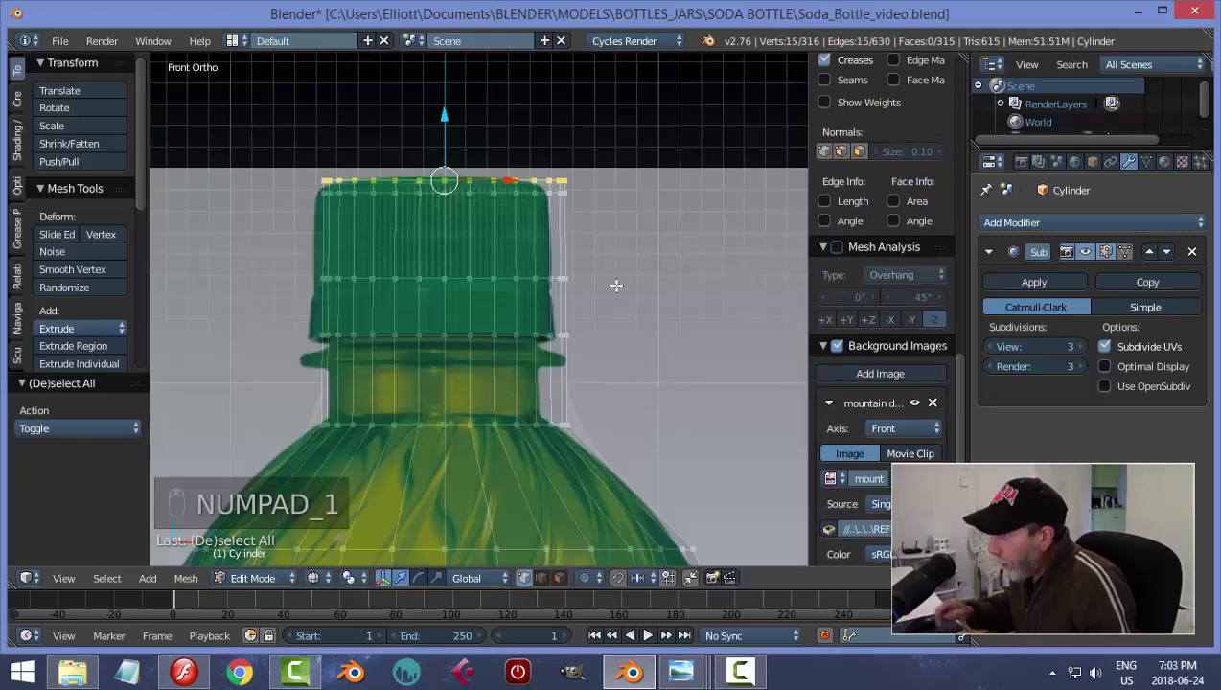
scroll(623, 248, up, 1)
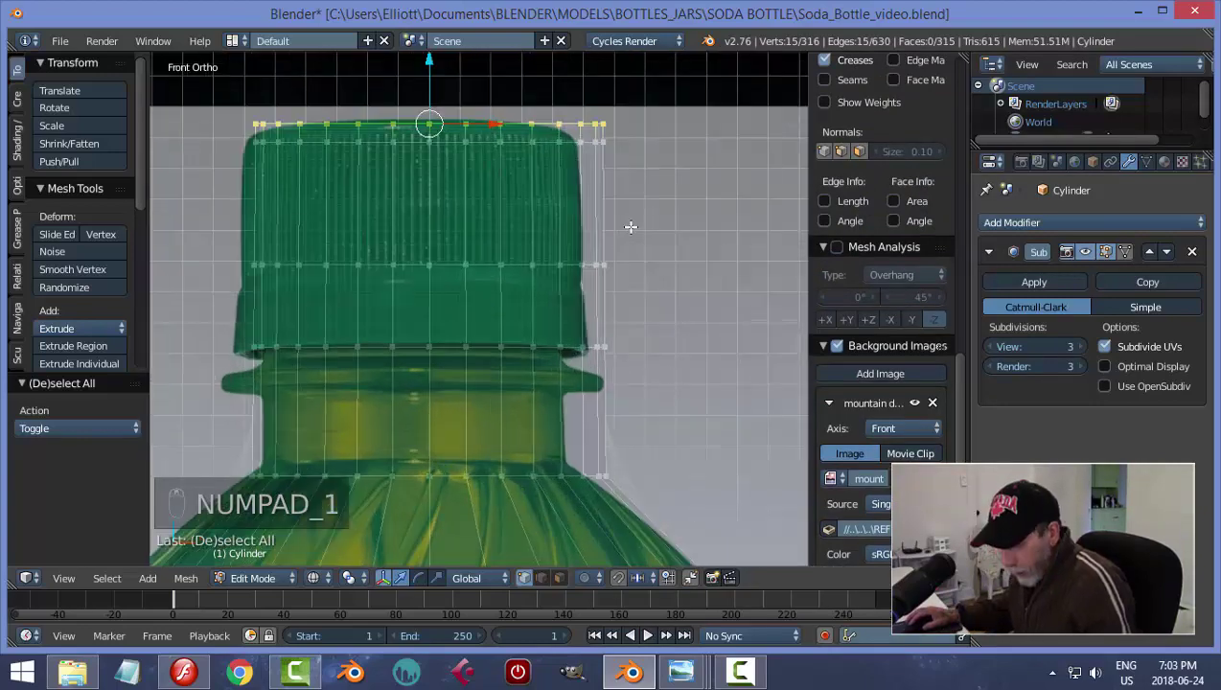
key(s)
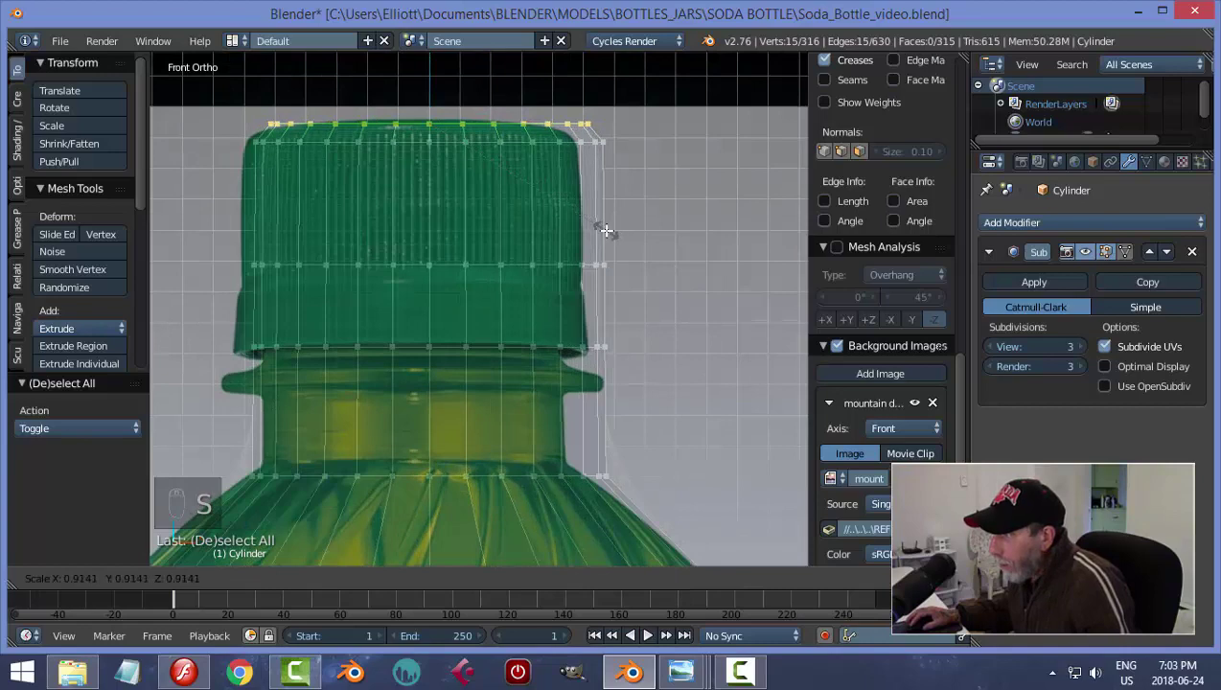
click(621, 211)
scroll(638, 190, down, 1)
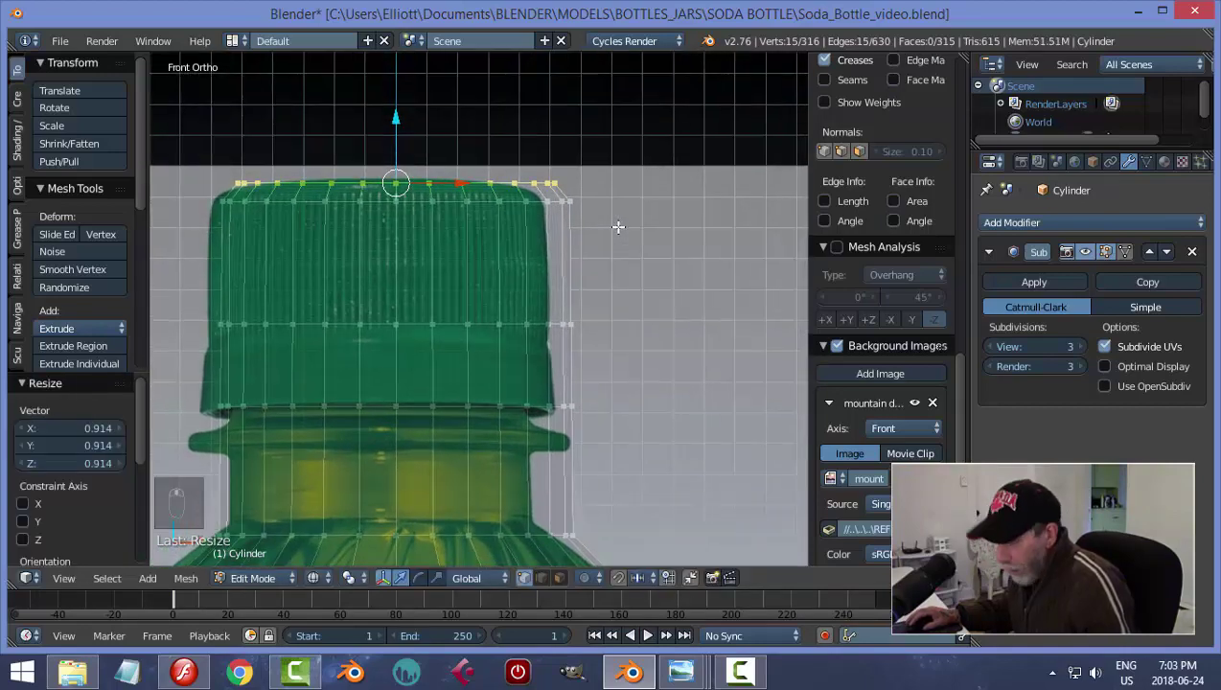
key(a)
Set the front background image's X offset to 0.06 and check its alignment along the bottle mesh
scroll(618, 227, down, 1)
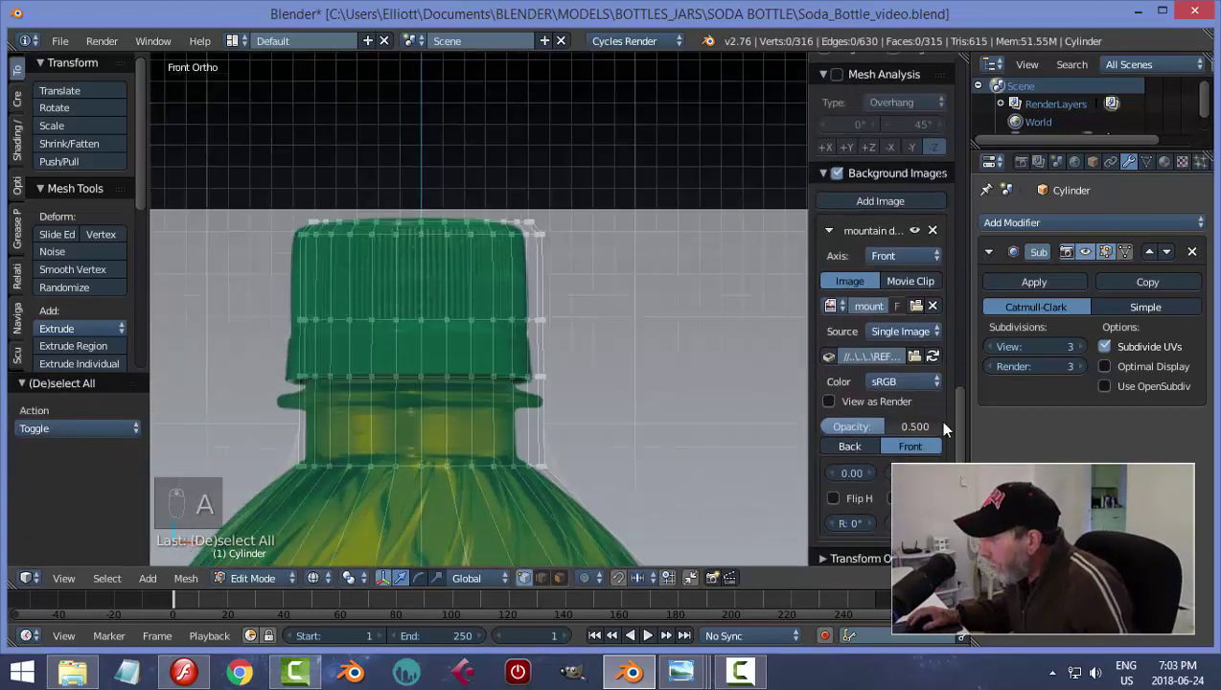
scroll(955, 424, down, 1)
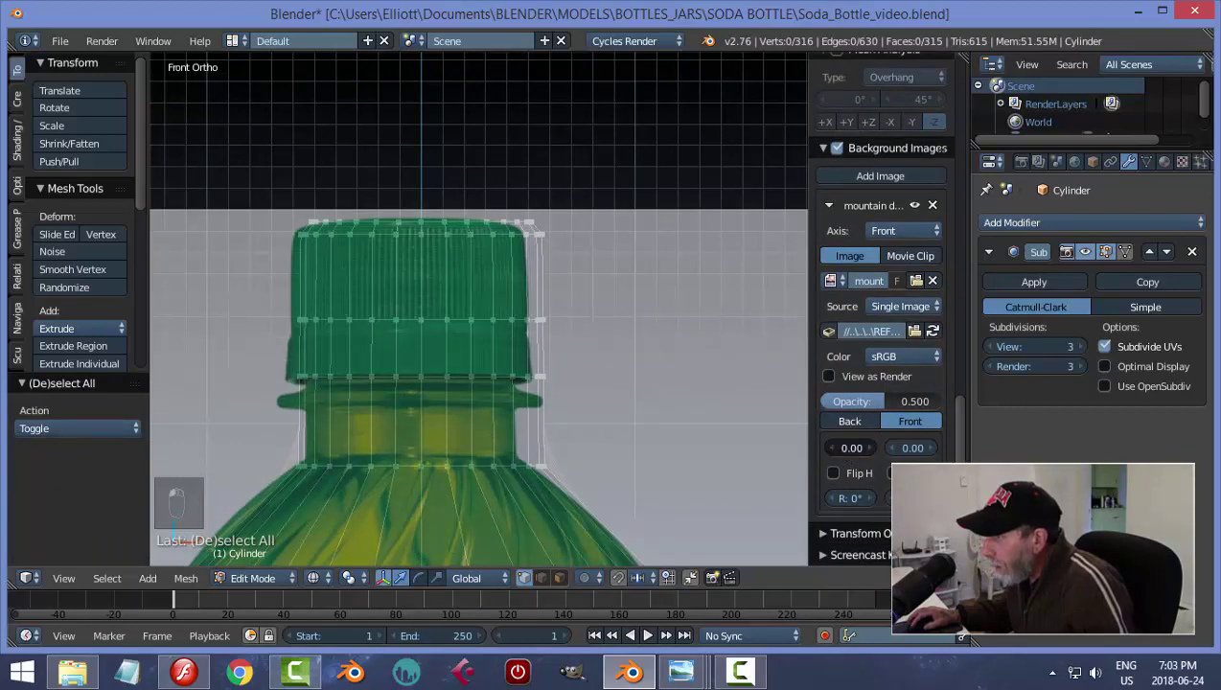
drag(851, 447, 745, 445)
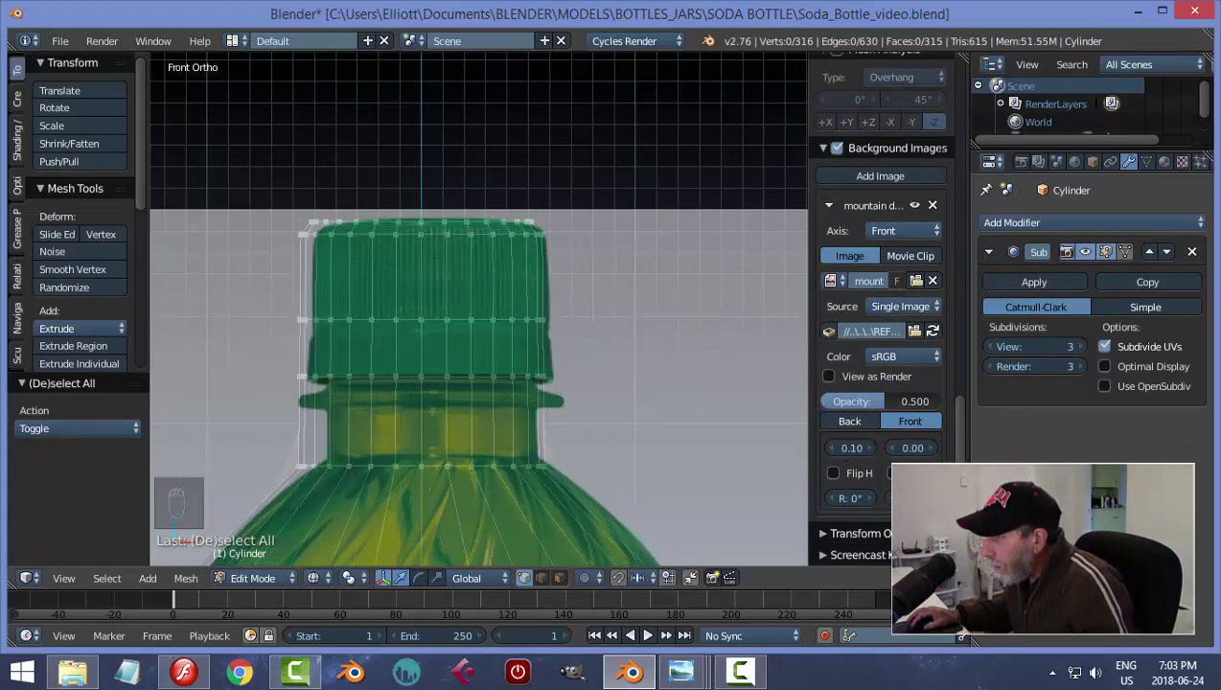
click(847, 447)
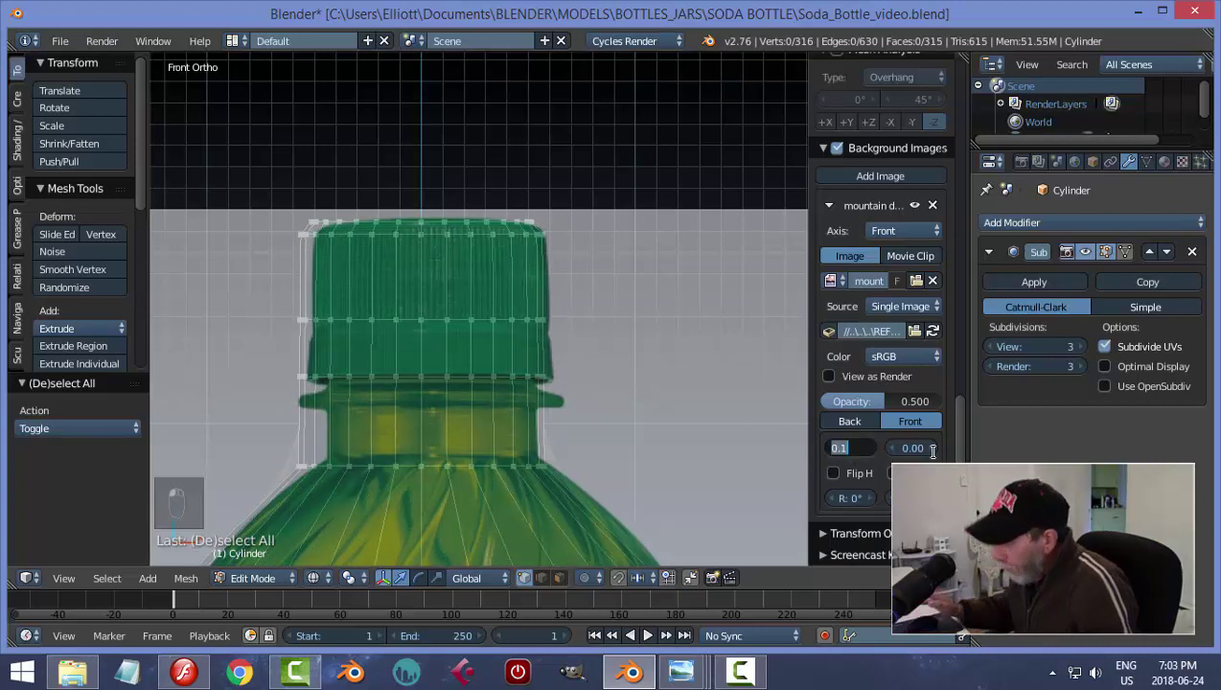
text(0.0)
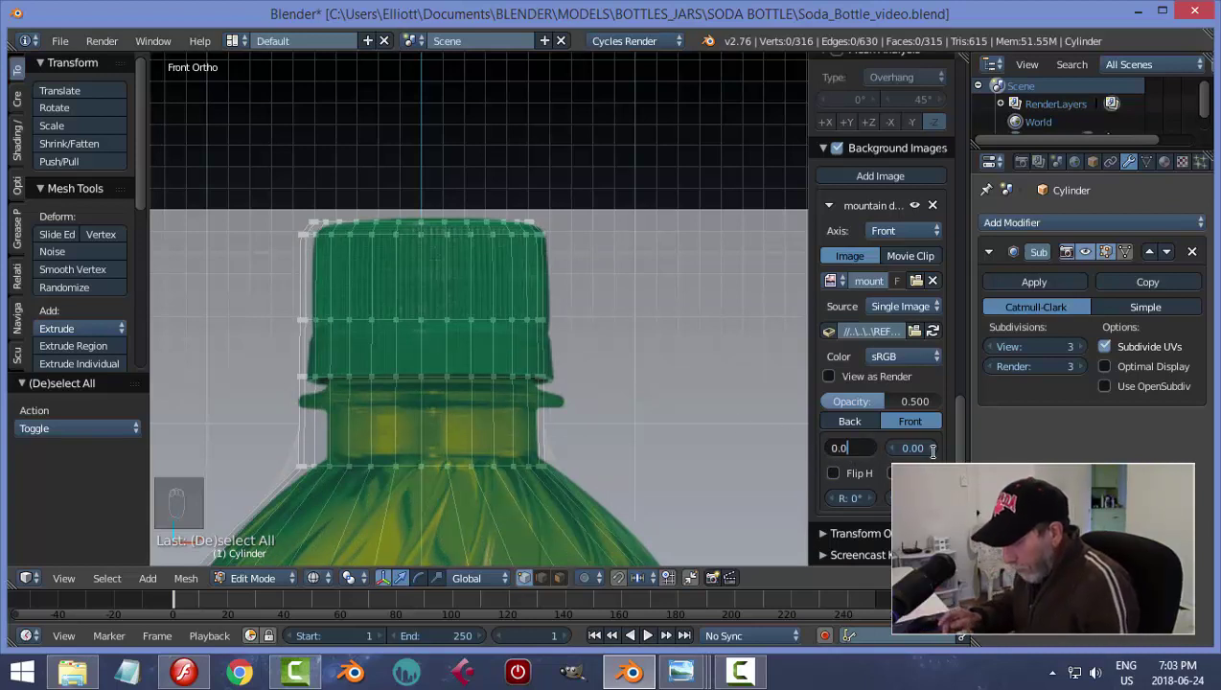
text(6)
key(Return)
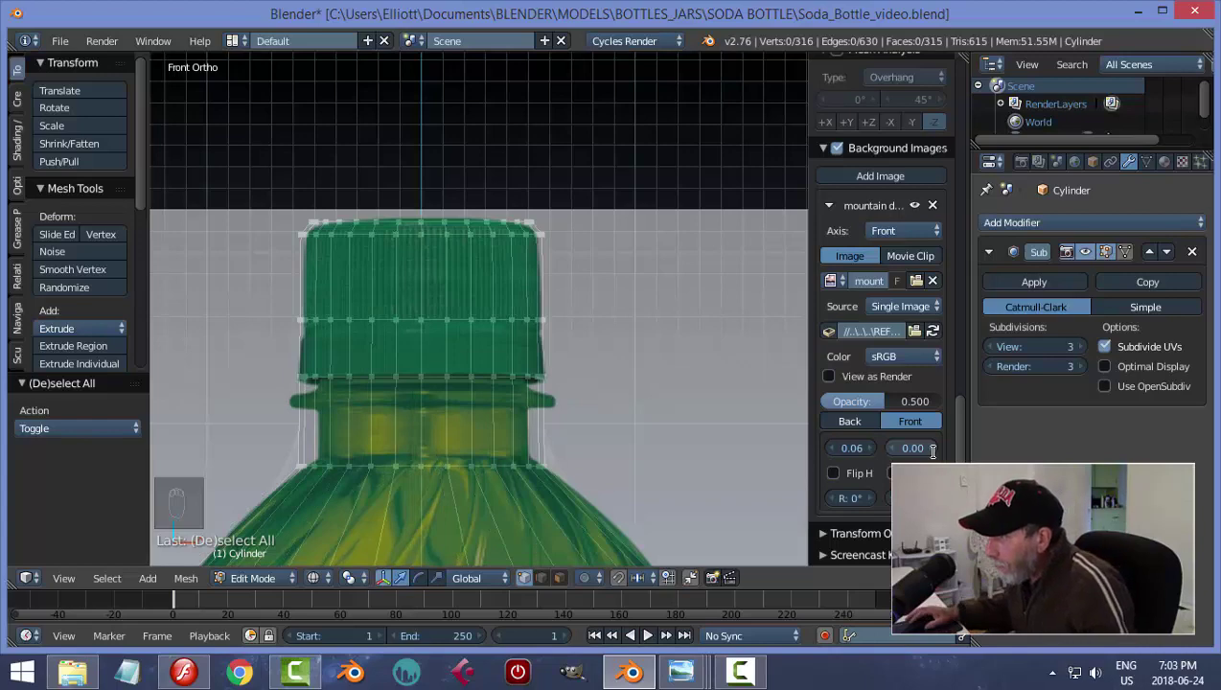
scroll(597, 315, down, 7)
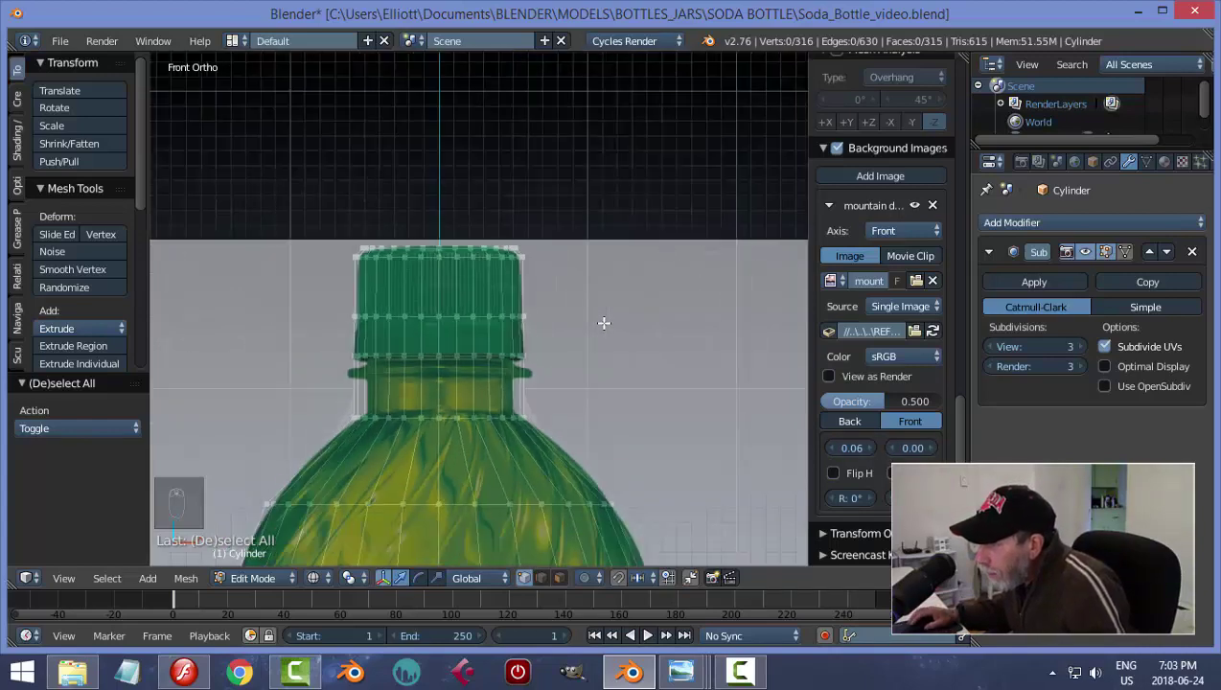
scroll(618, 310, up, 5)
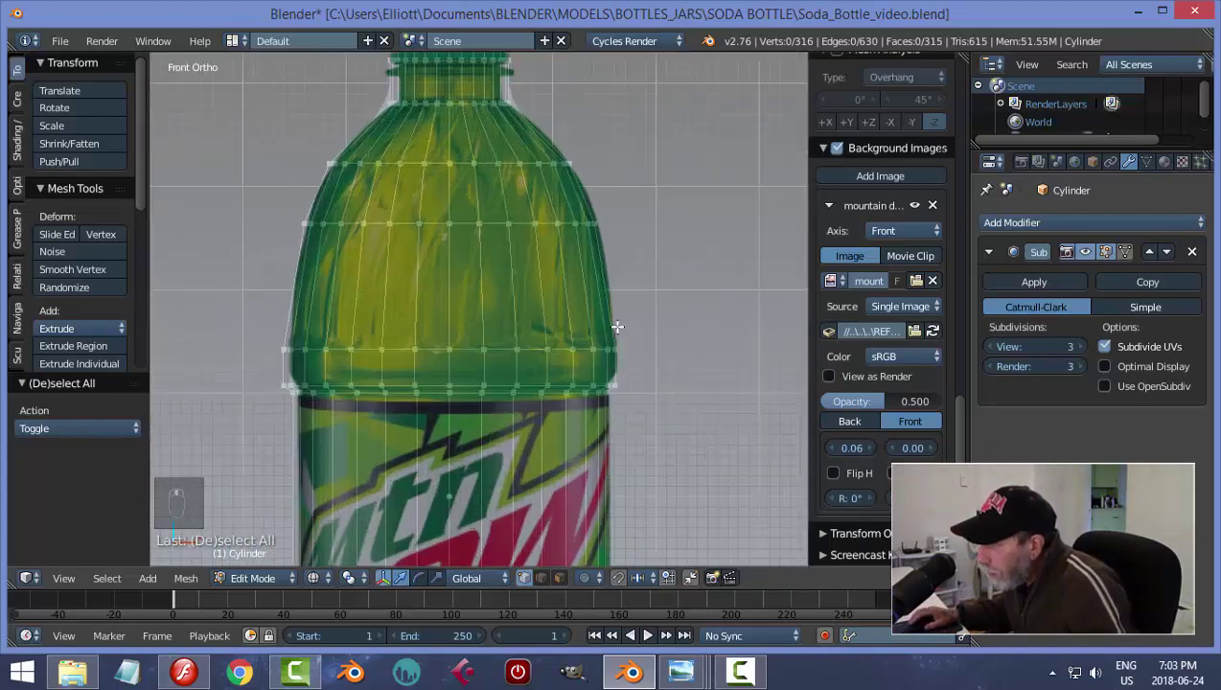
scroll(617, 327, down, 1)
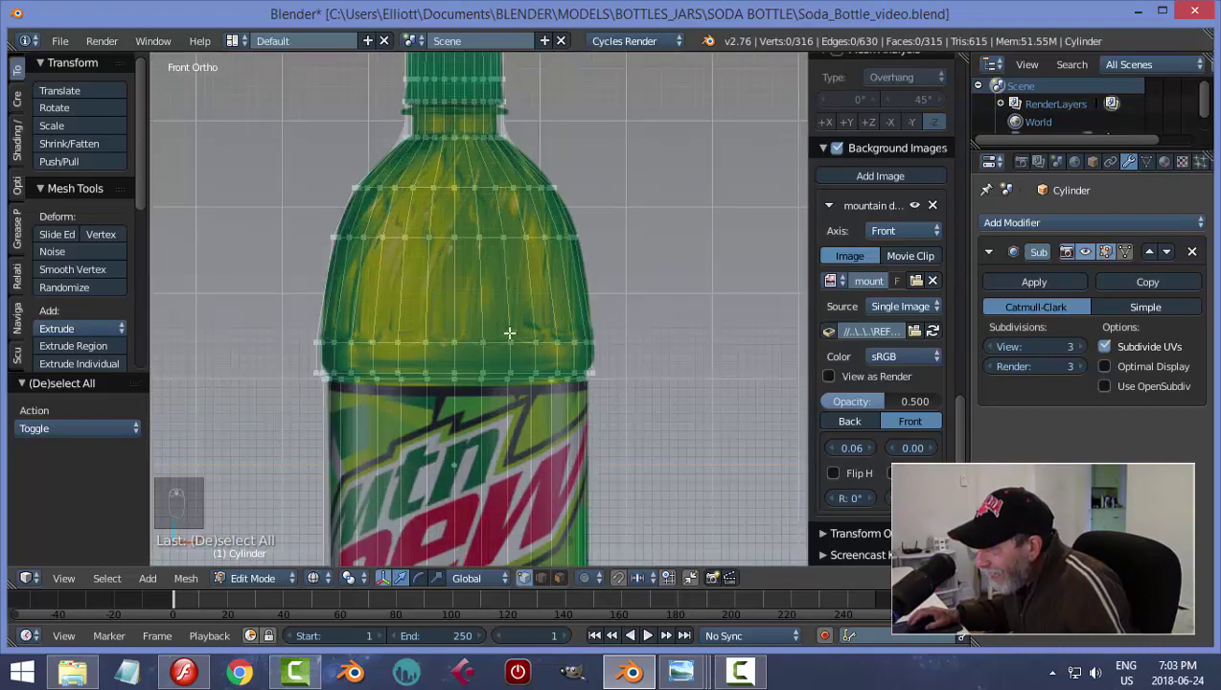
Lower the edge loop just below the cap's top rim slightly along Z to follow the reference curve
shift+middle_drag(634, 279, 624, 382)
scroll(624, 281, up, 5)
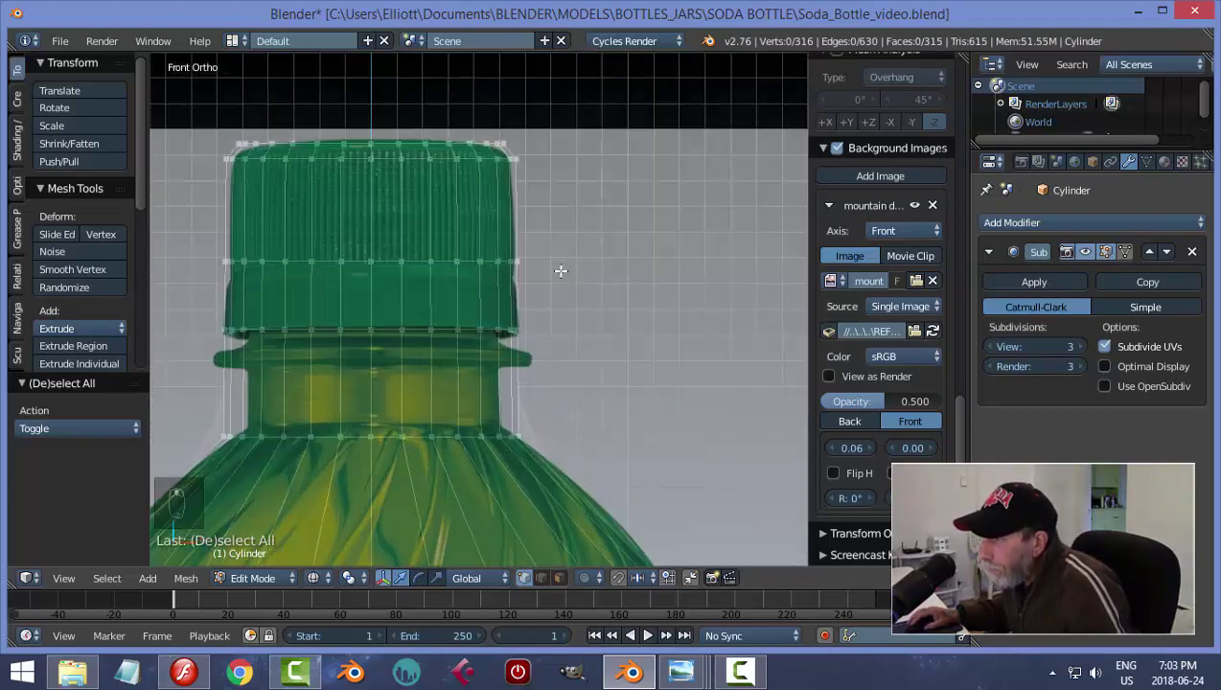
shift+middle_drag(558, 270, 590, 327)
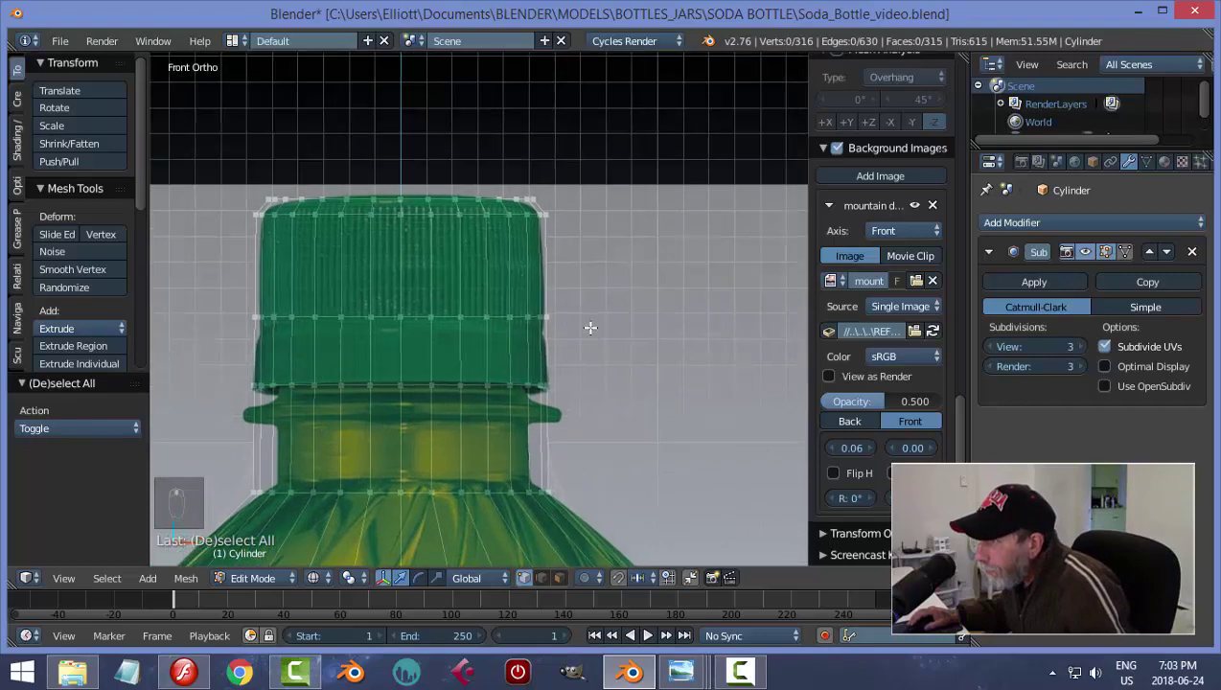
alt+right_click(450, 212)
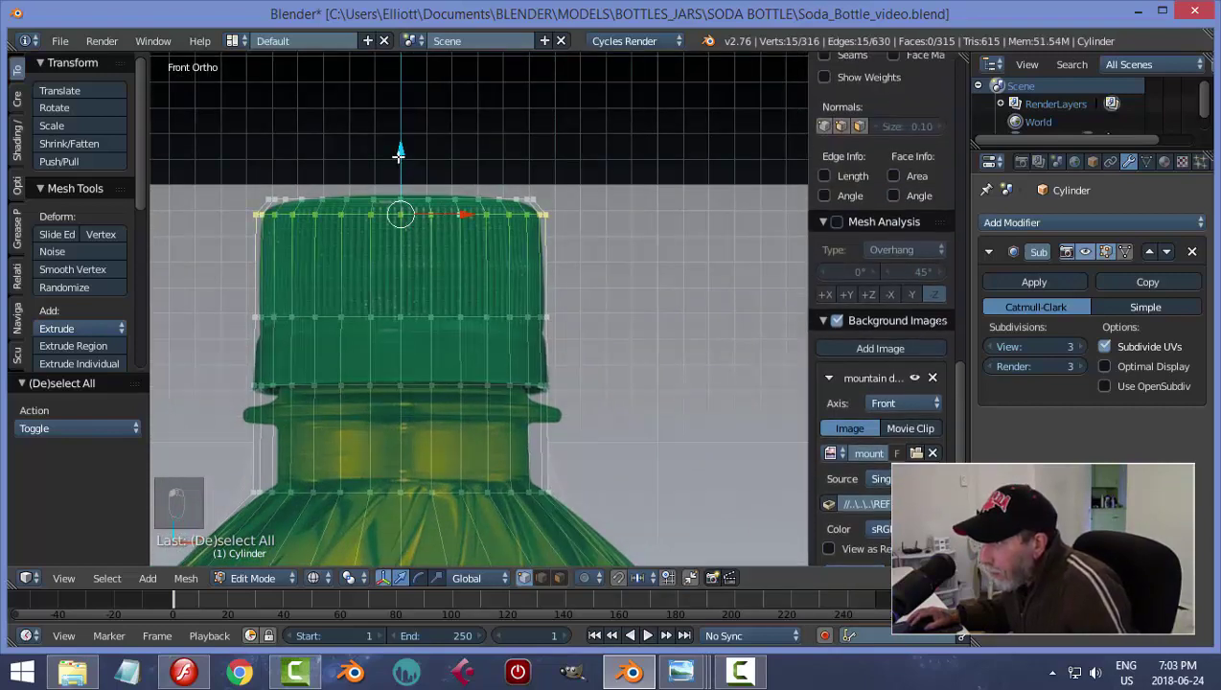
drag(399, 153, 402, 165)
key(a)
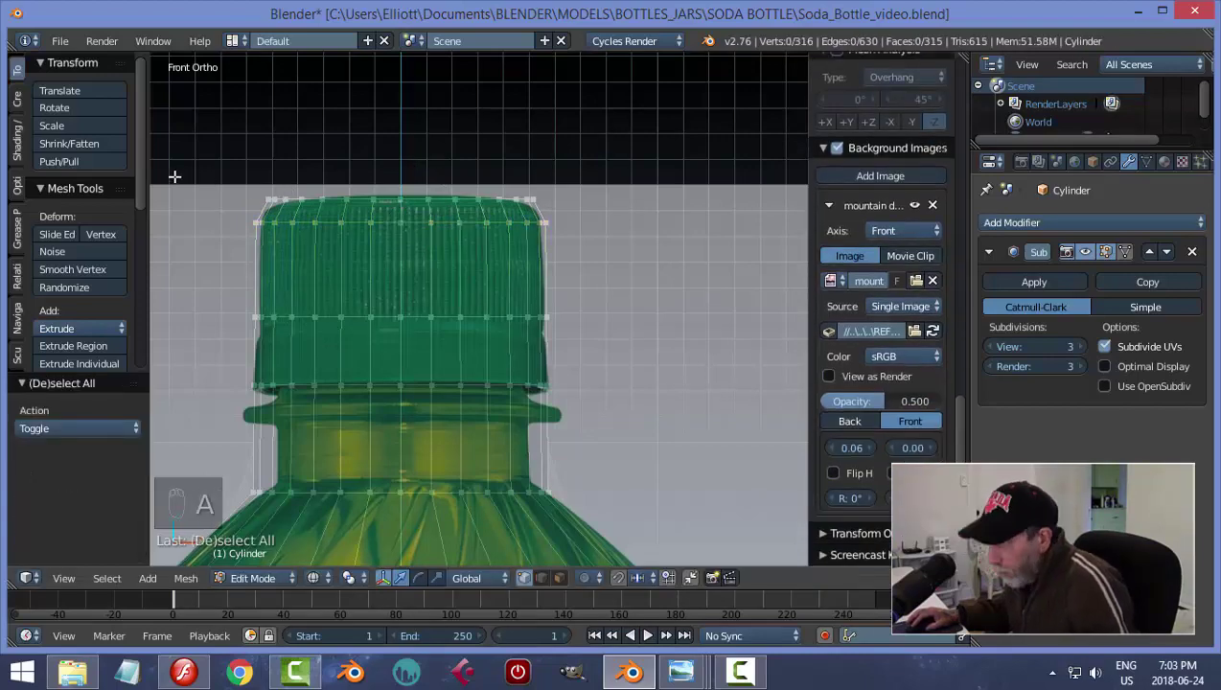
Select the cap's top vertex ring and move it down 0.035 along Z
key(b)
drag(174, 177, 556, 216)
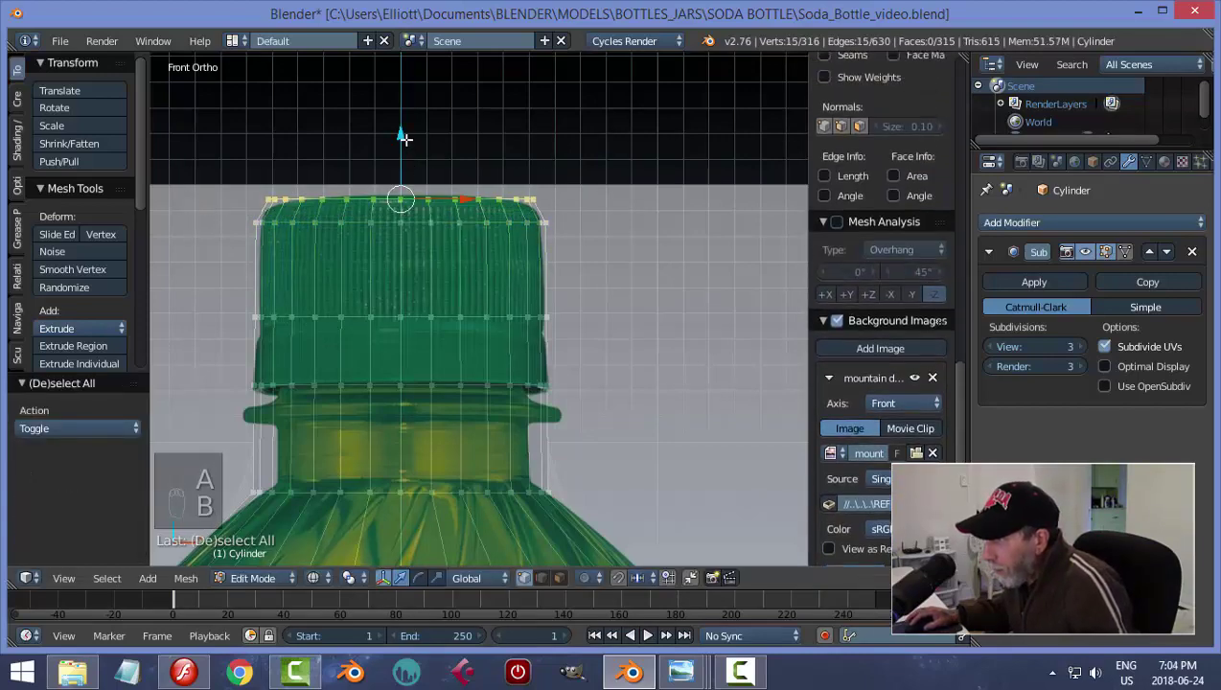
drag(403, 139, 409, 148)
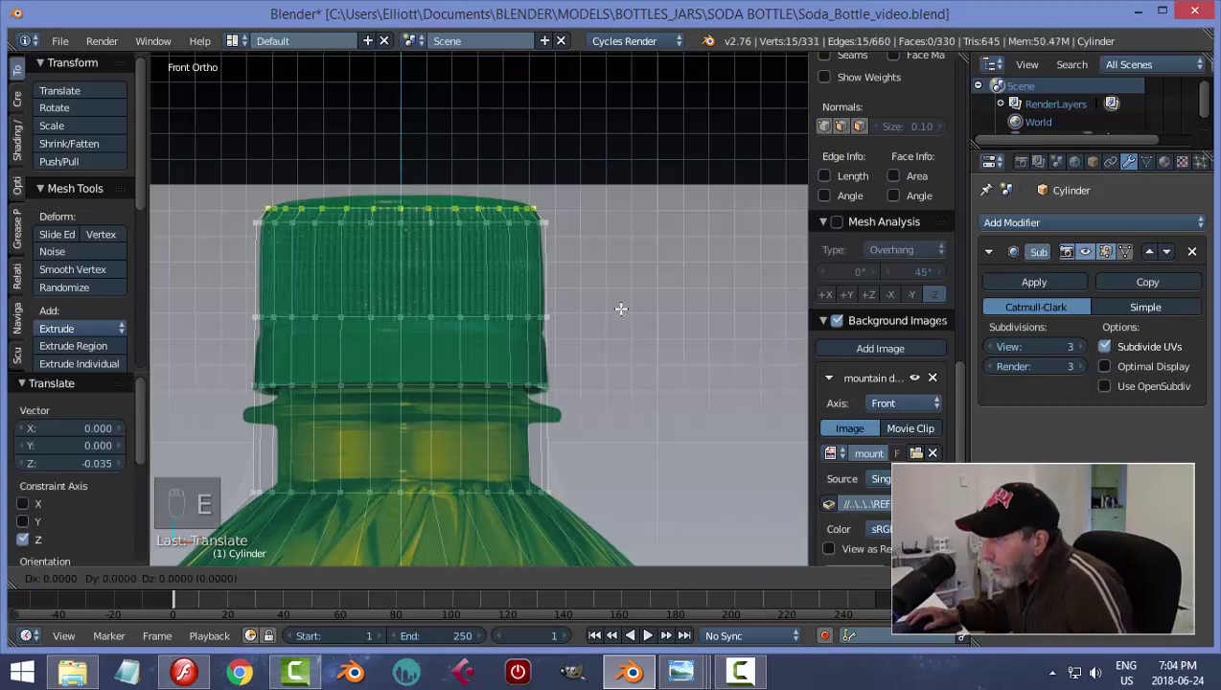
Extrude the cap's top ring, raise it 0.049 along Z and scale it inward to match the rounded top
key(e)
right_click(621, 308)
drag(398, 151, 399, 136)
key(s)
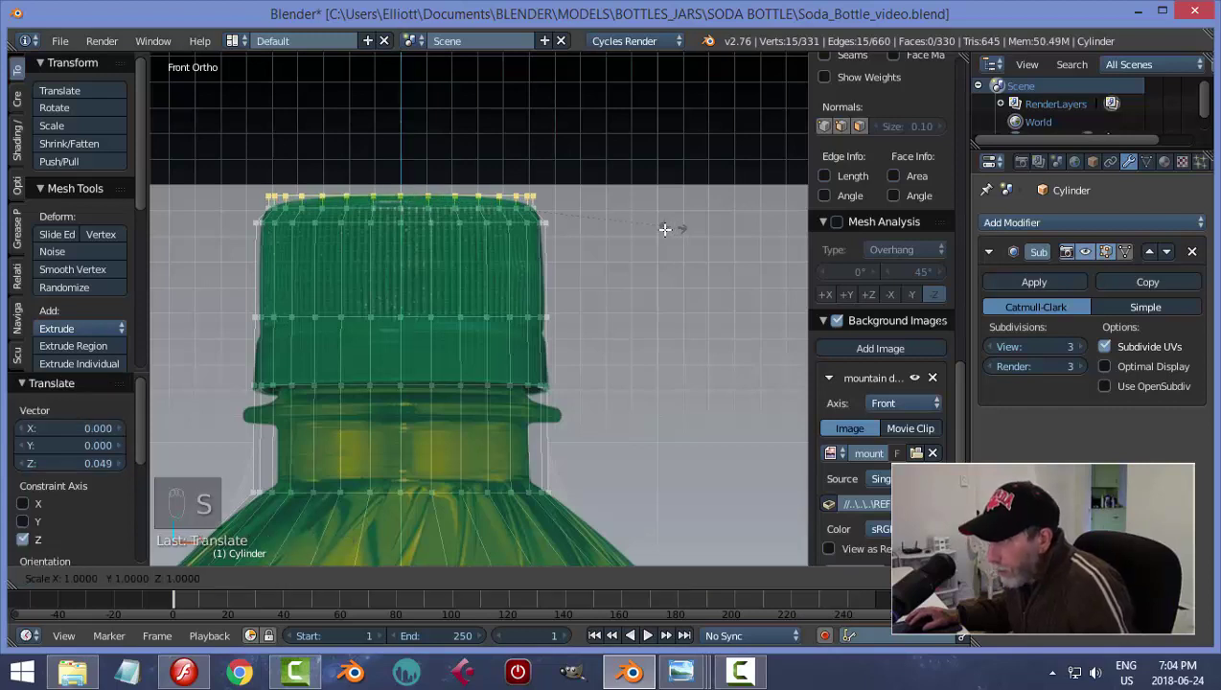
click(594, 237)
scroll(641, 262, up, 3)
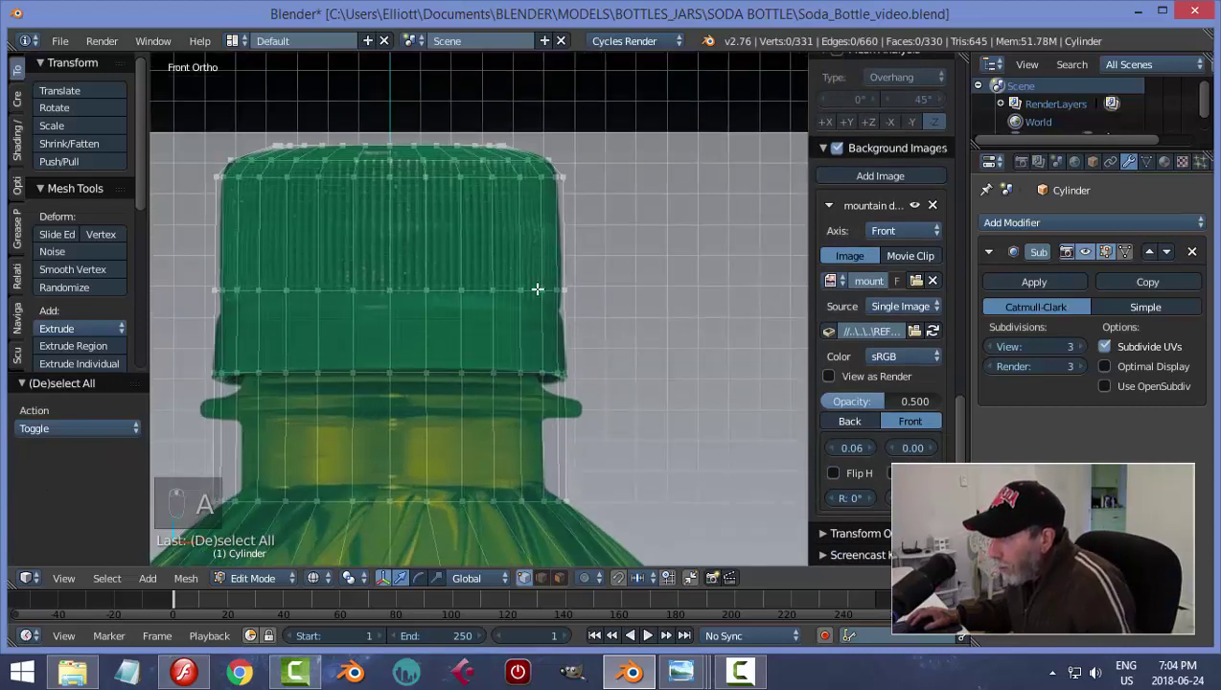
Add a horizontal loop cut just above the cap's middle edge loop
key(ctrl+r)
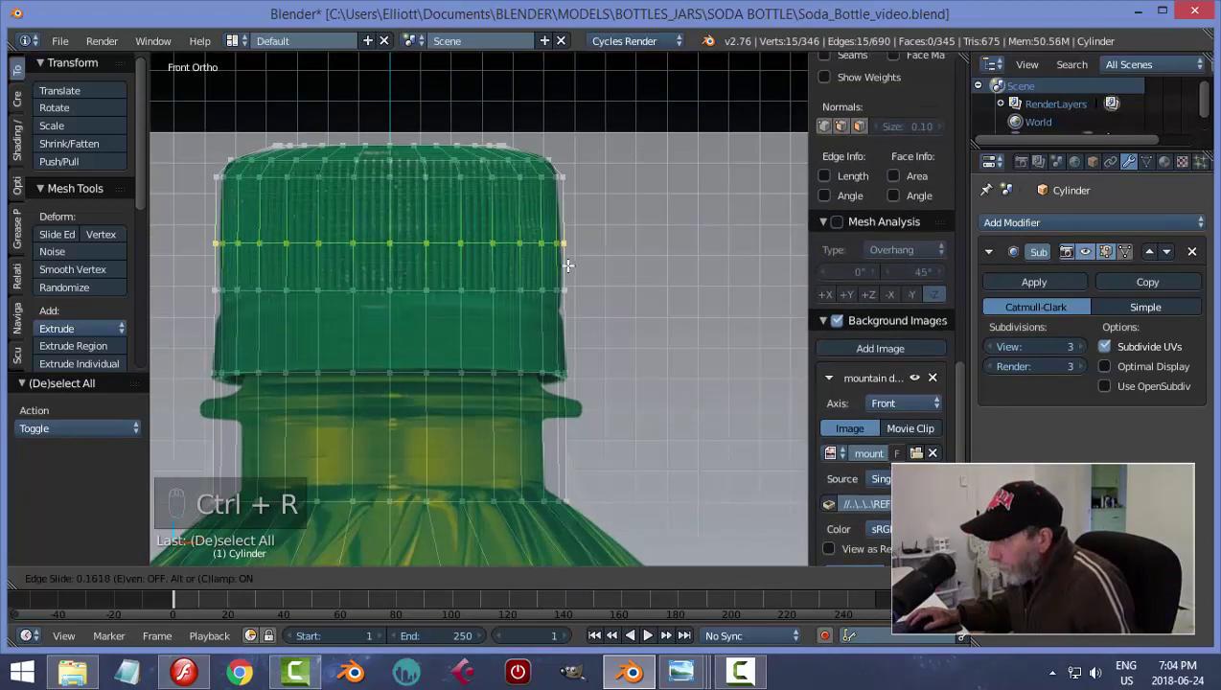
click(560, 270)
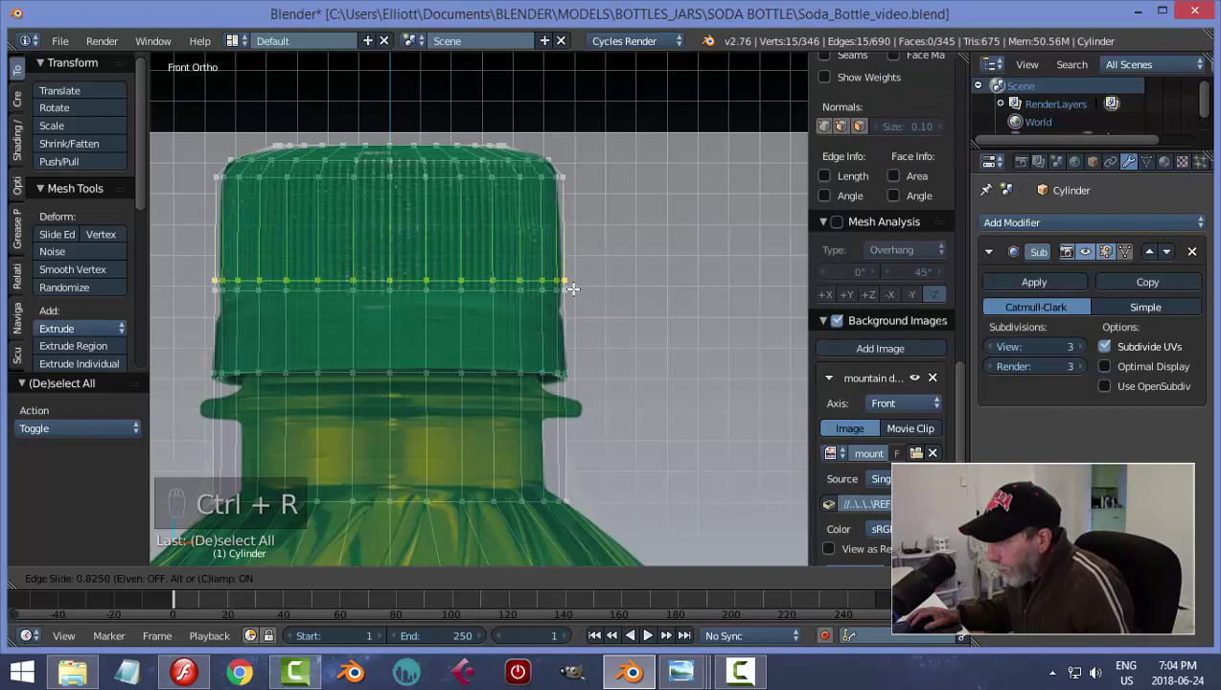
click(573, 289)
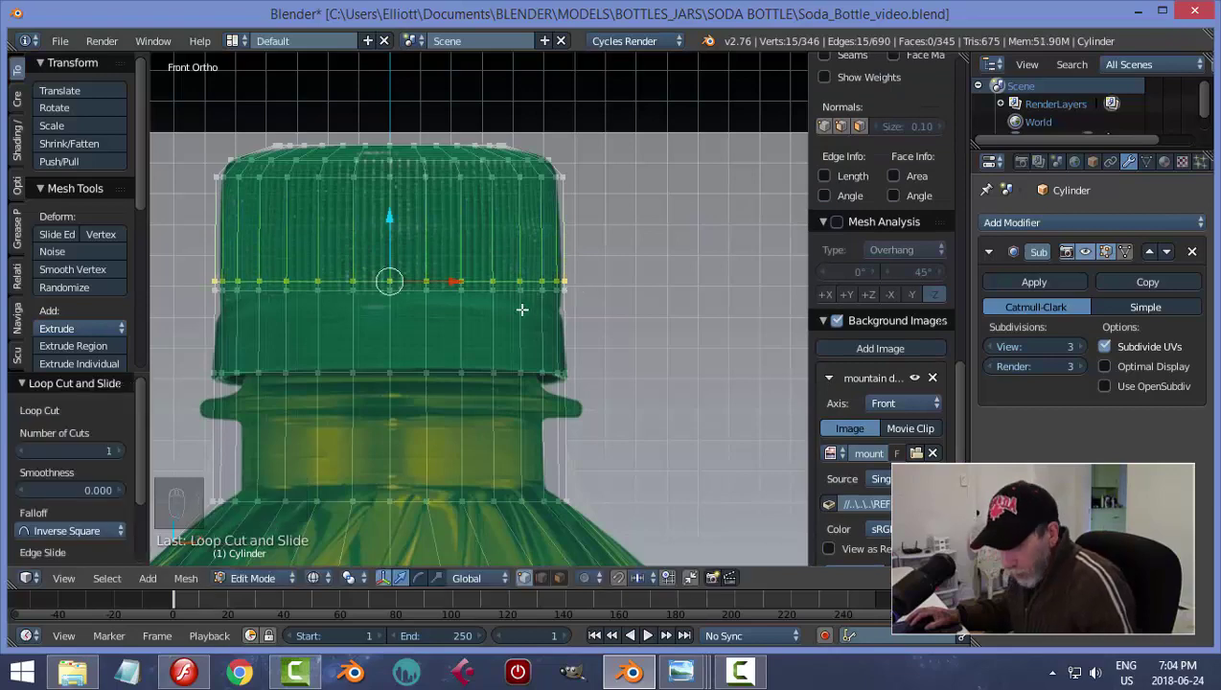
Lower the pair of mid-cap edge loops to the ridge on the reference, moving the upper one down 0.061 along Z
key(a)
alt+right_click(451, 287)
drag(395, 242, 403, 246)
key(a)
alt+right_click(437, 282)
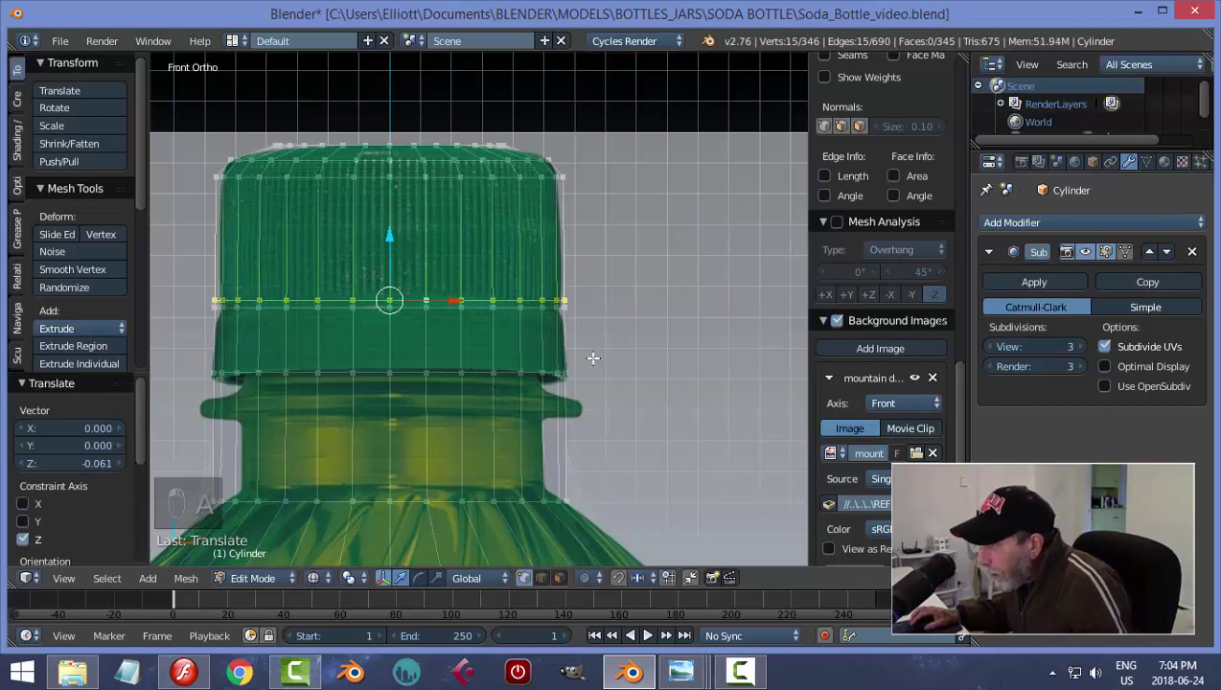
Scale the upper of the two mid-cap edge loops inward to about 0.966 to match the ridge on the reference
scroll(655, 377, up, 2)
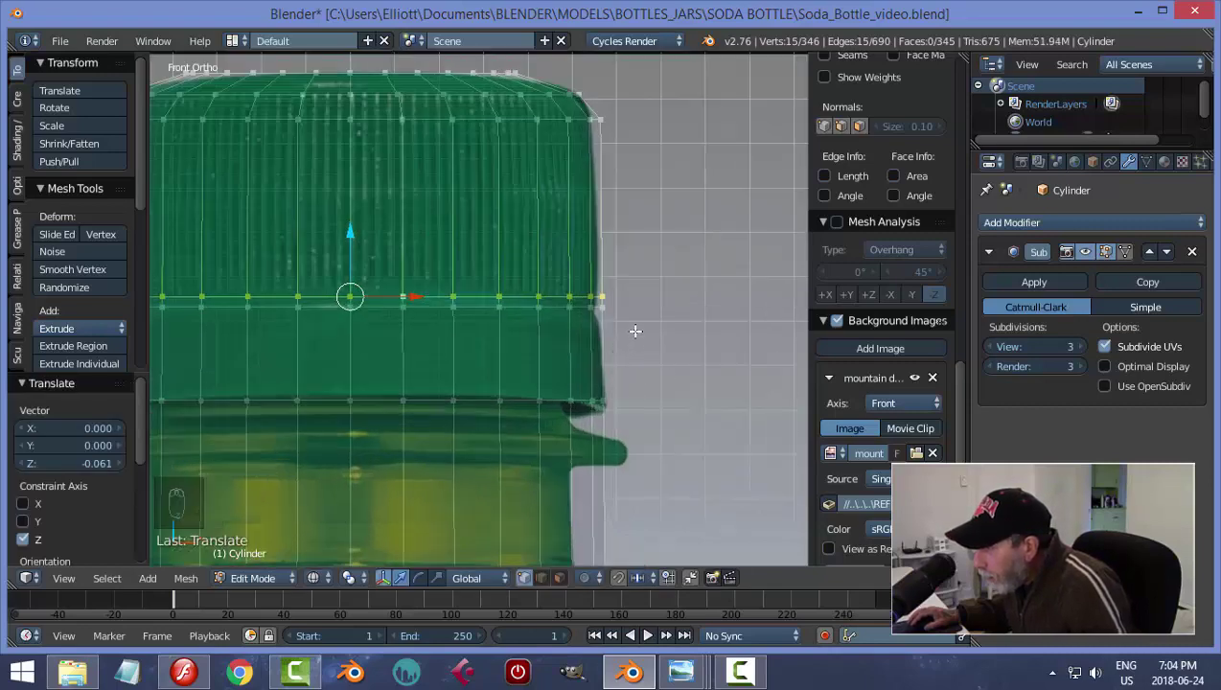
scroll(637, 332, down, 1)
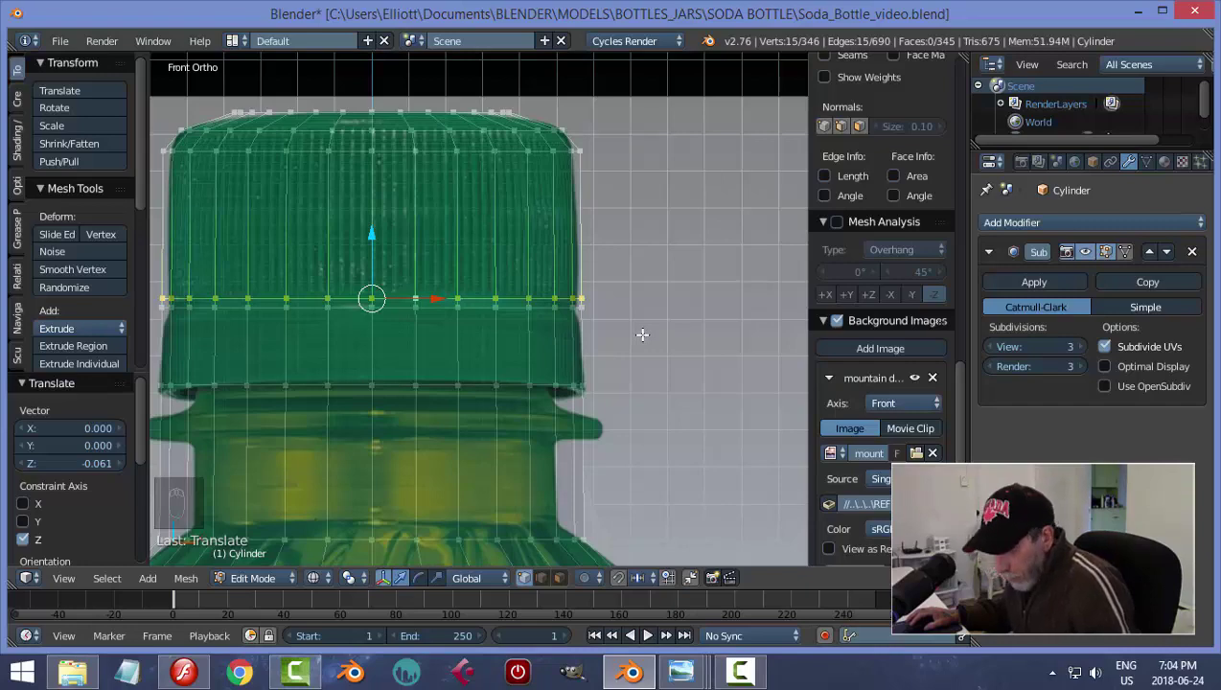
key(s)
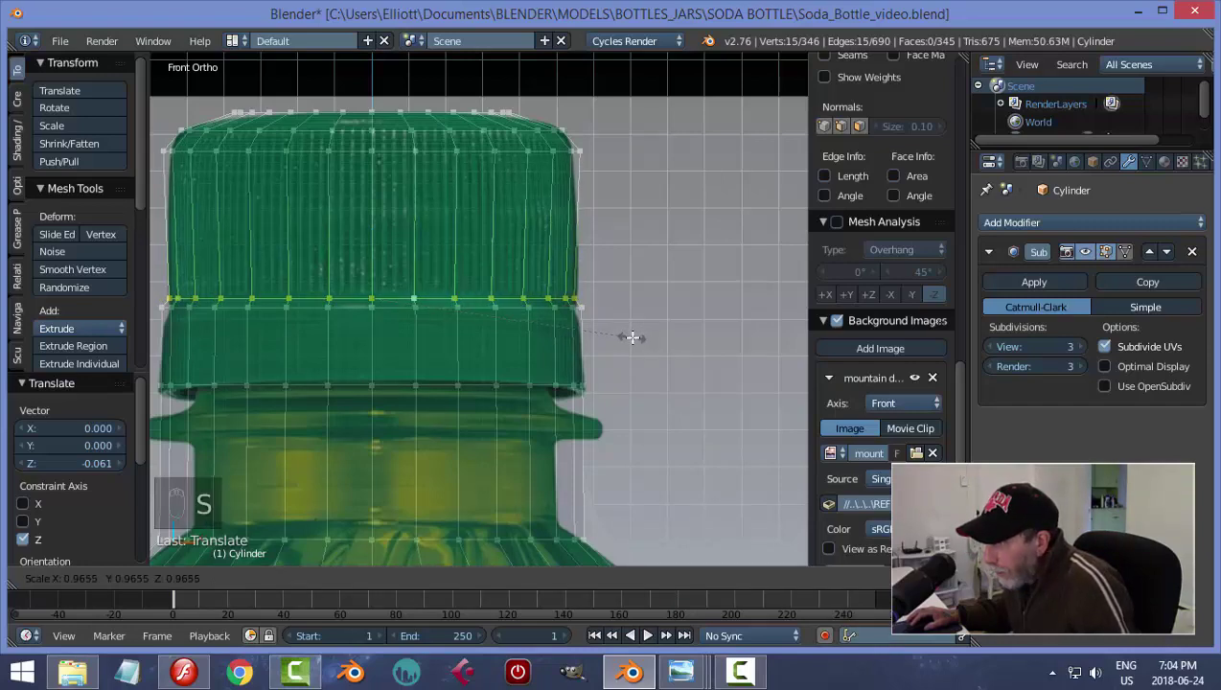
right_click(633, 338)
key(a)
Move the lower mid-cap edge loop down to the ridge's outer edge, and lower the upper one 0.026 along Z
scroll(881, 383, down, 5)
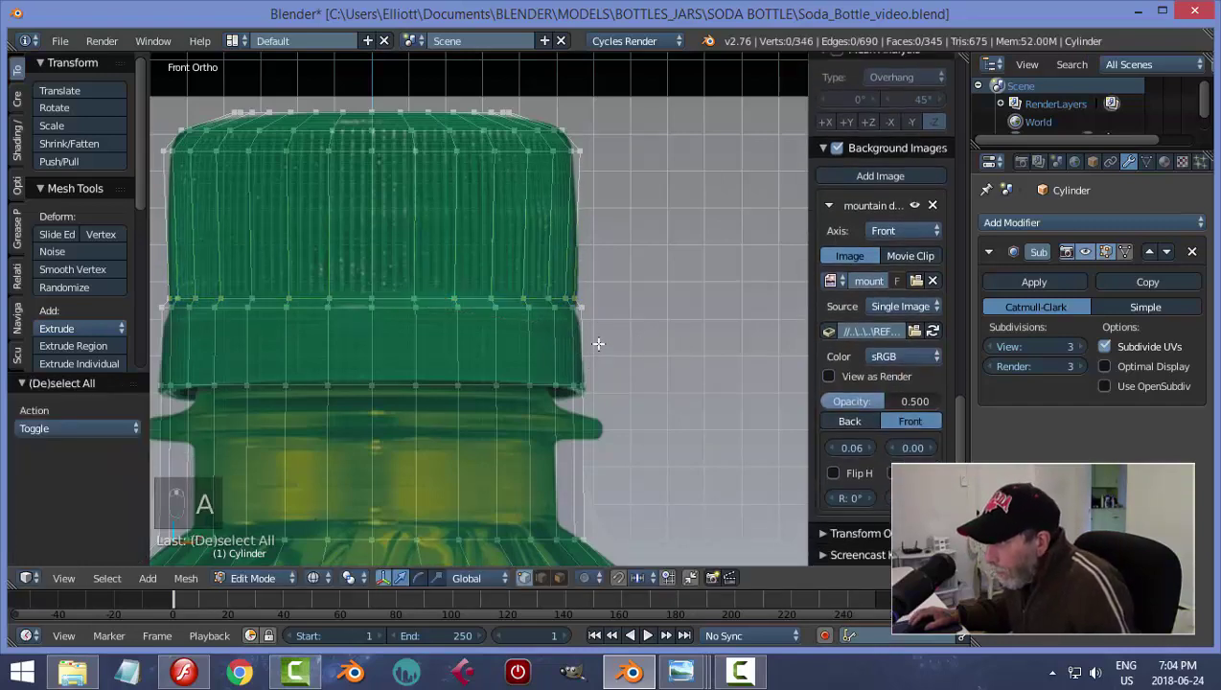
shift+middle_drag(588, 352, 608, 328)
scroll(607, 329, up, 2)
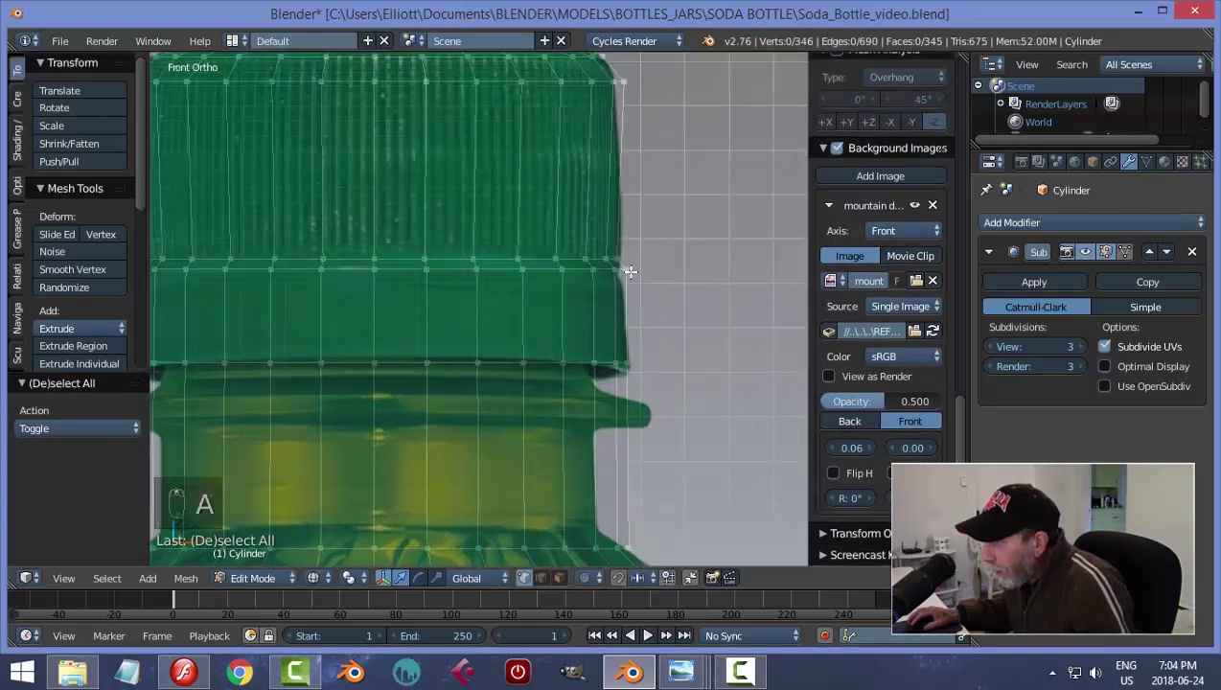
alt+right_click(580, 269)
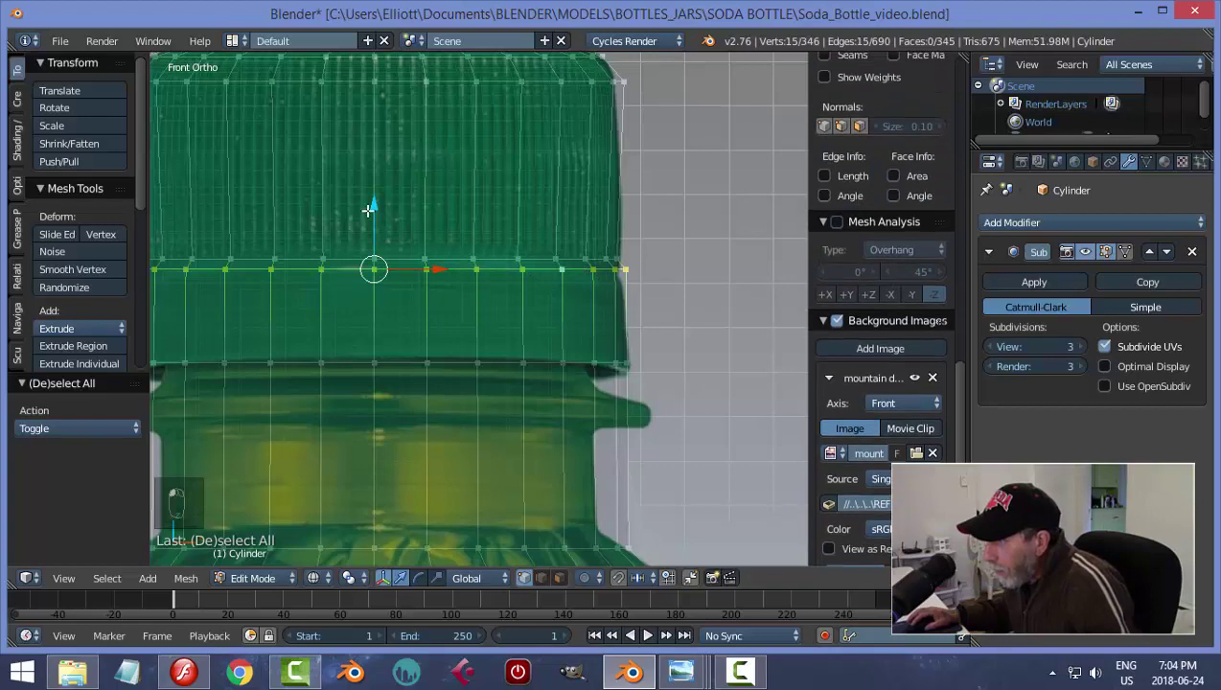
drag(379, 208, 424, 235)
key(ctrl+z)
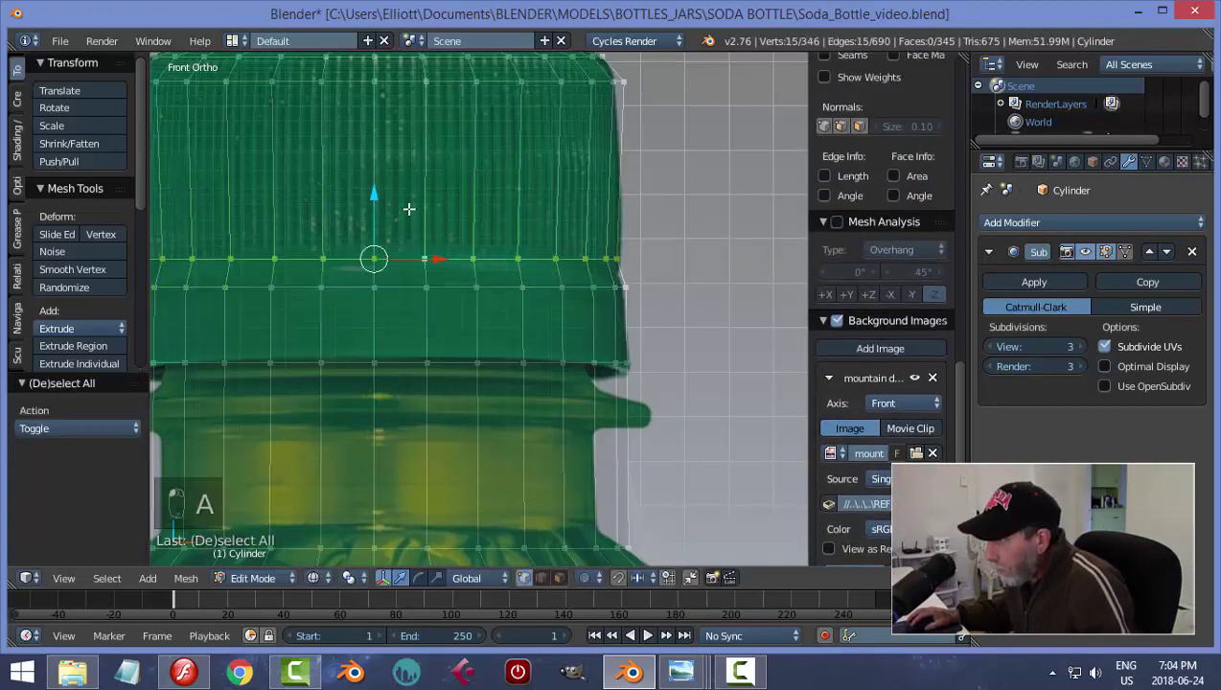
drag(380, 195, 381, 206)
scroll(692, 154, up, 2)
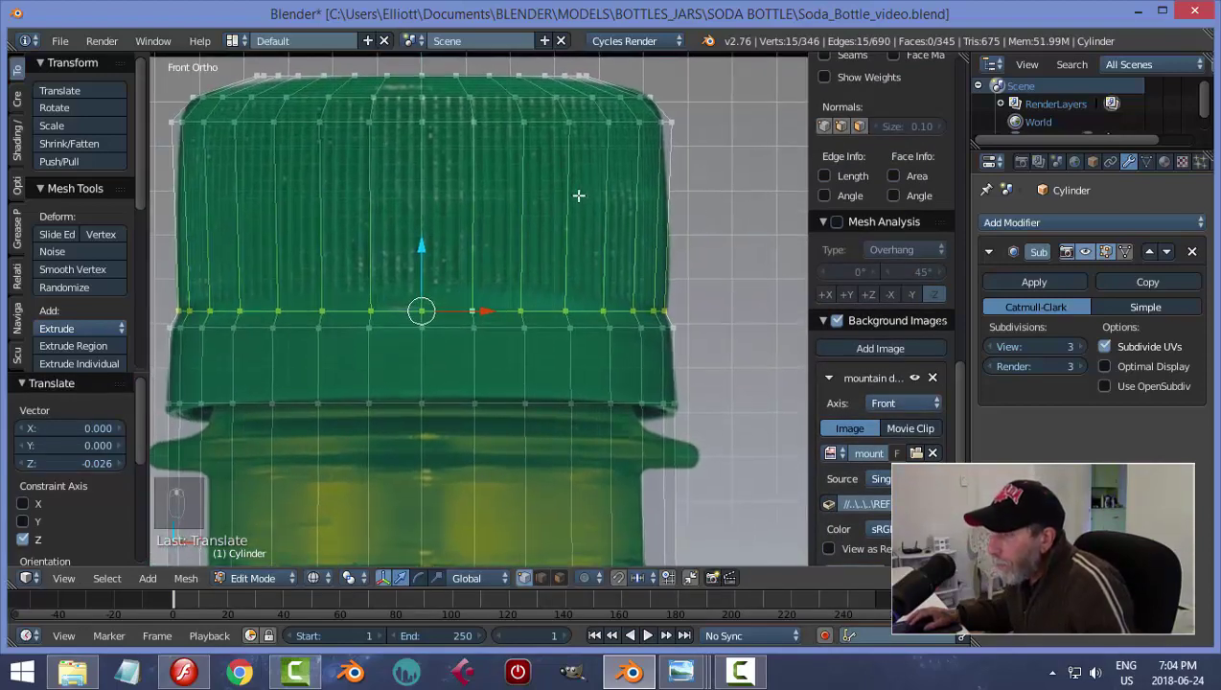
Select the edge loop at the base of the cap's rounded top and scale it to 0.975
key(a)
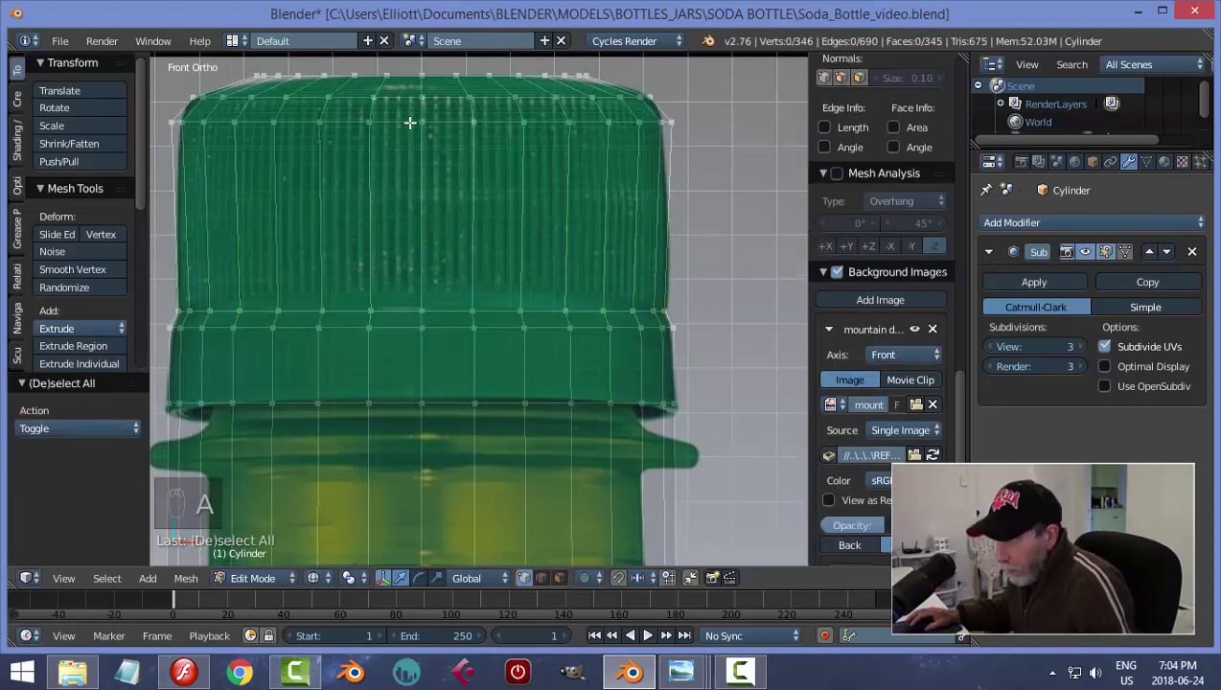
alt+right_click(409, 122)
key(s)
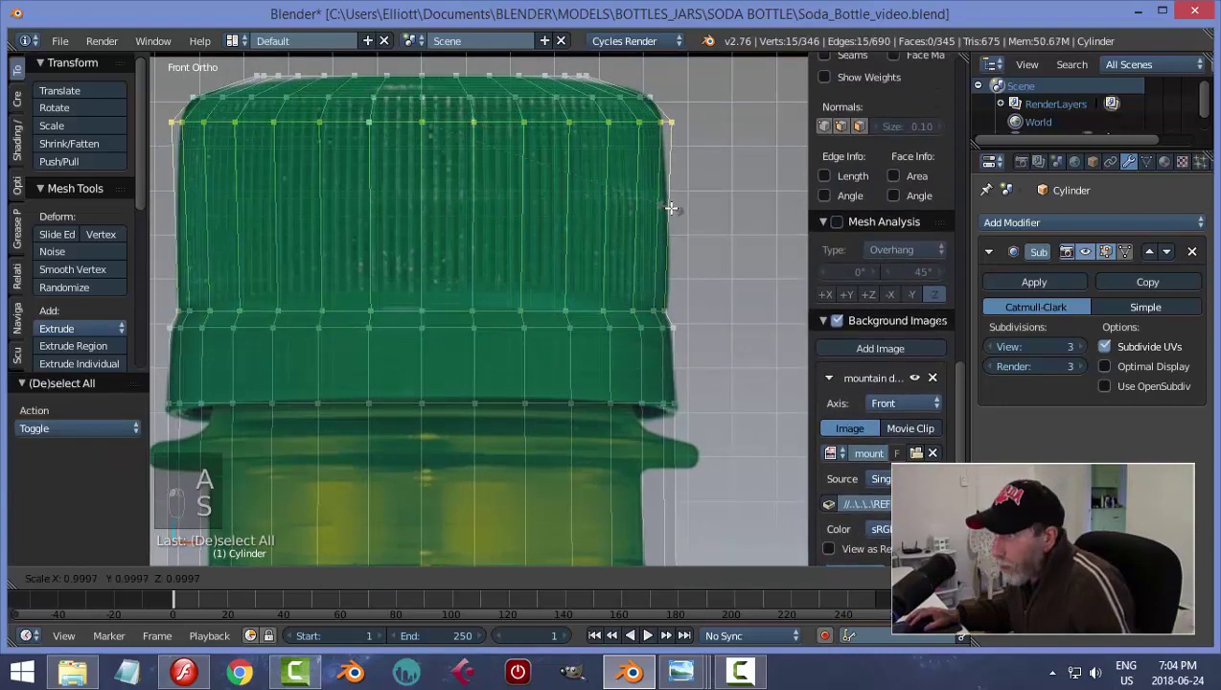
click(599, 208)
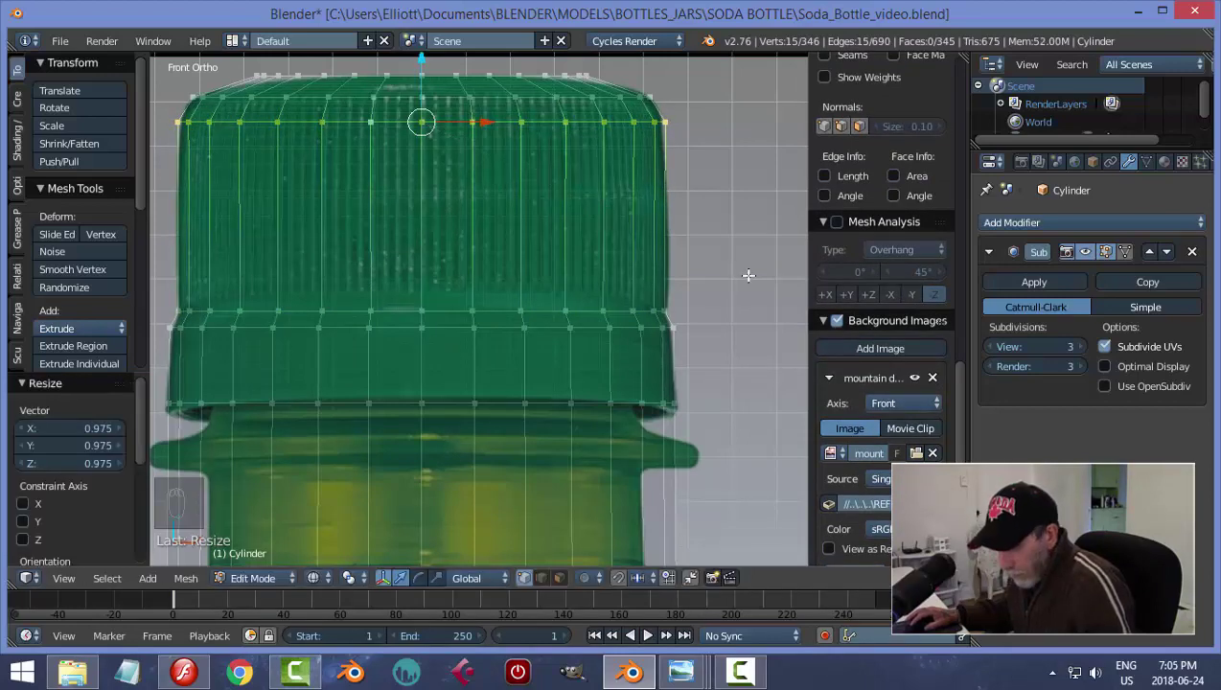
key(a)
Add a horizontal loop cut to the cap's lower band, just below the ridge's outer edge loop
shift+middle_drag(688, 336, 697, 309)
scroll(698, 310, up, 2)
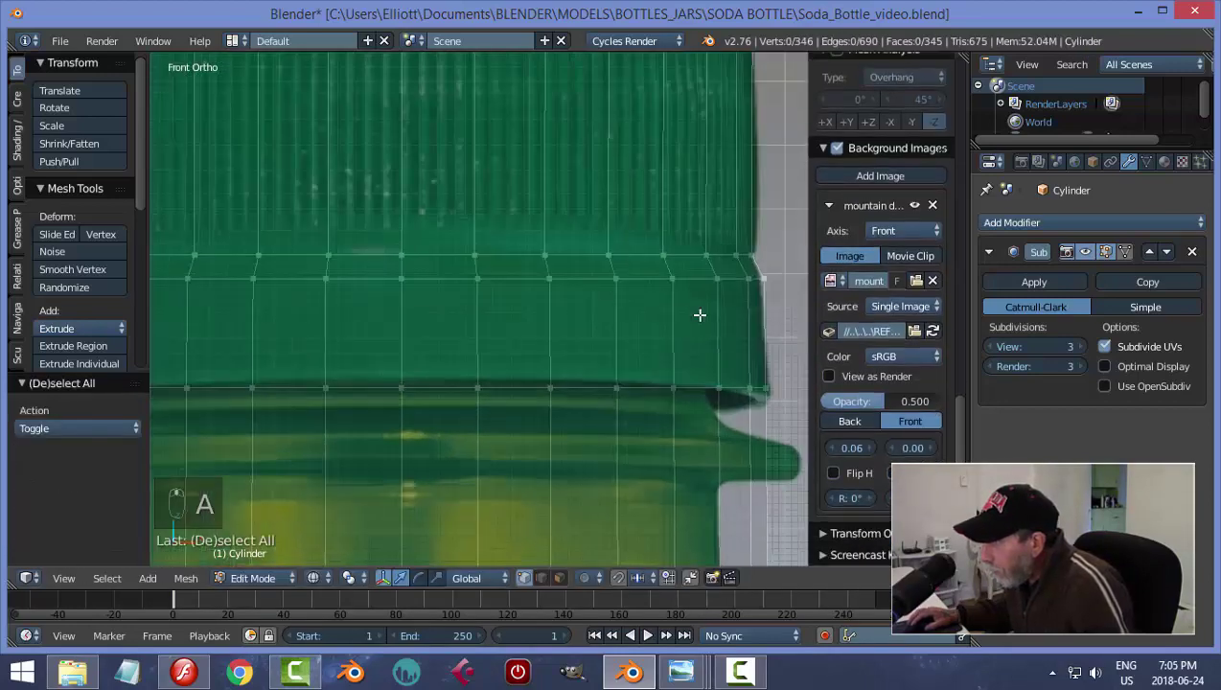
key(ctrl+r)
click(748, 287)
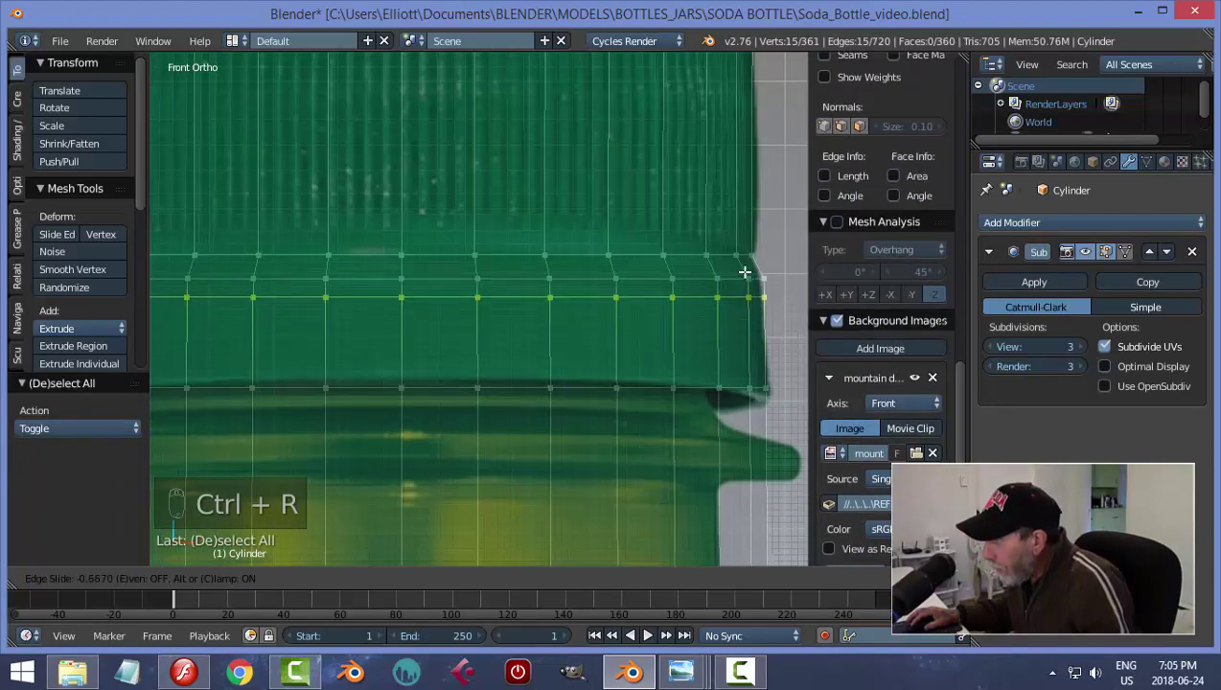
click(776, 273)
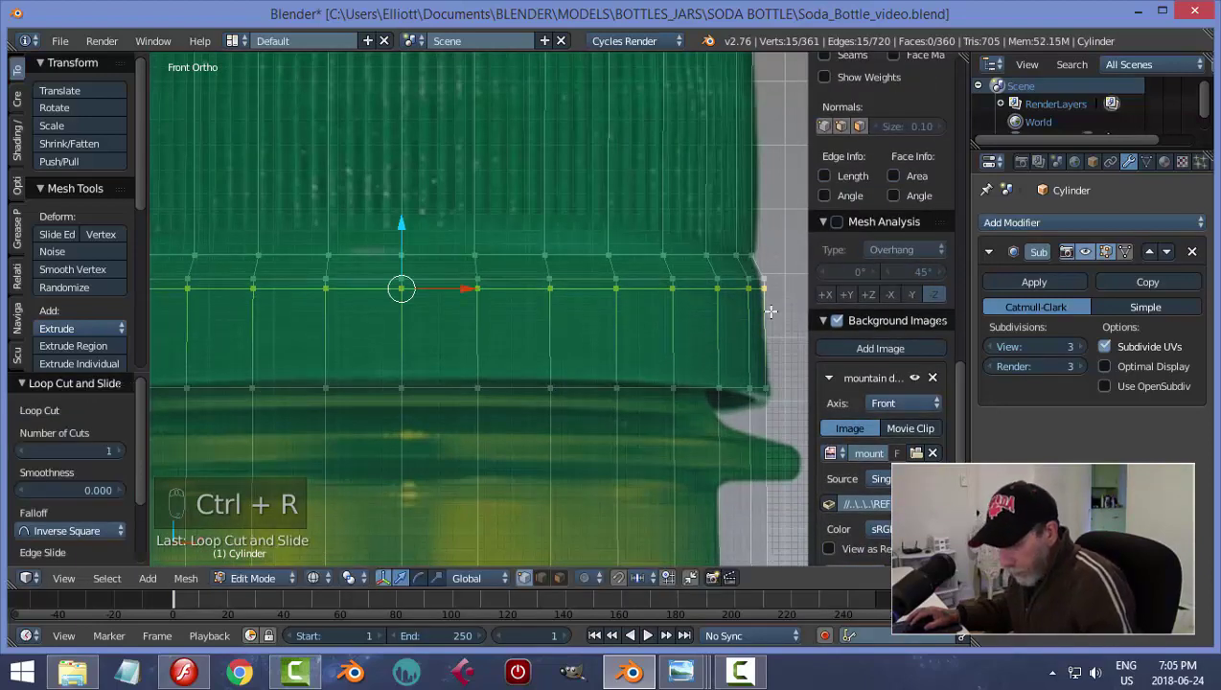
key(a)
Add a horizontal loop cut to the cap's lower band, just above its bottom edge
scroll(711, 300, down, 2)
shift+scroll(711, 300, down, 1)
scroll(709, 312, up, 2)
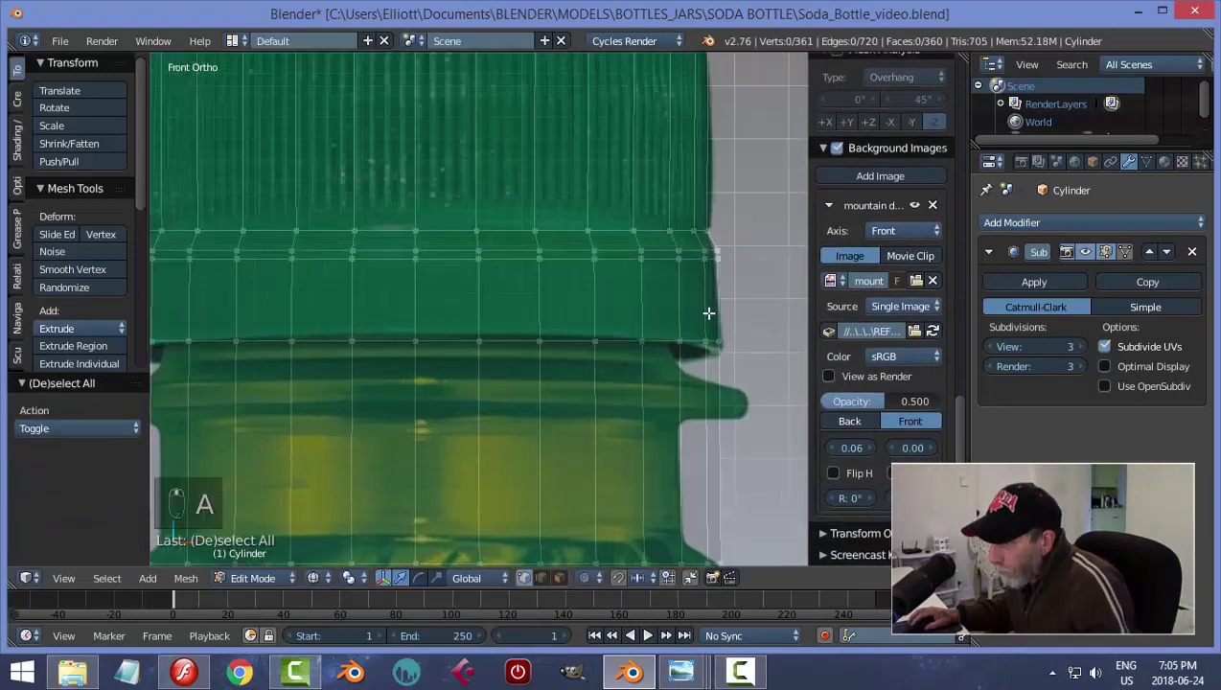
scroll(708, 312, down, 2)
scroll(711, 310, up, 1)
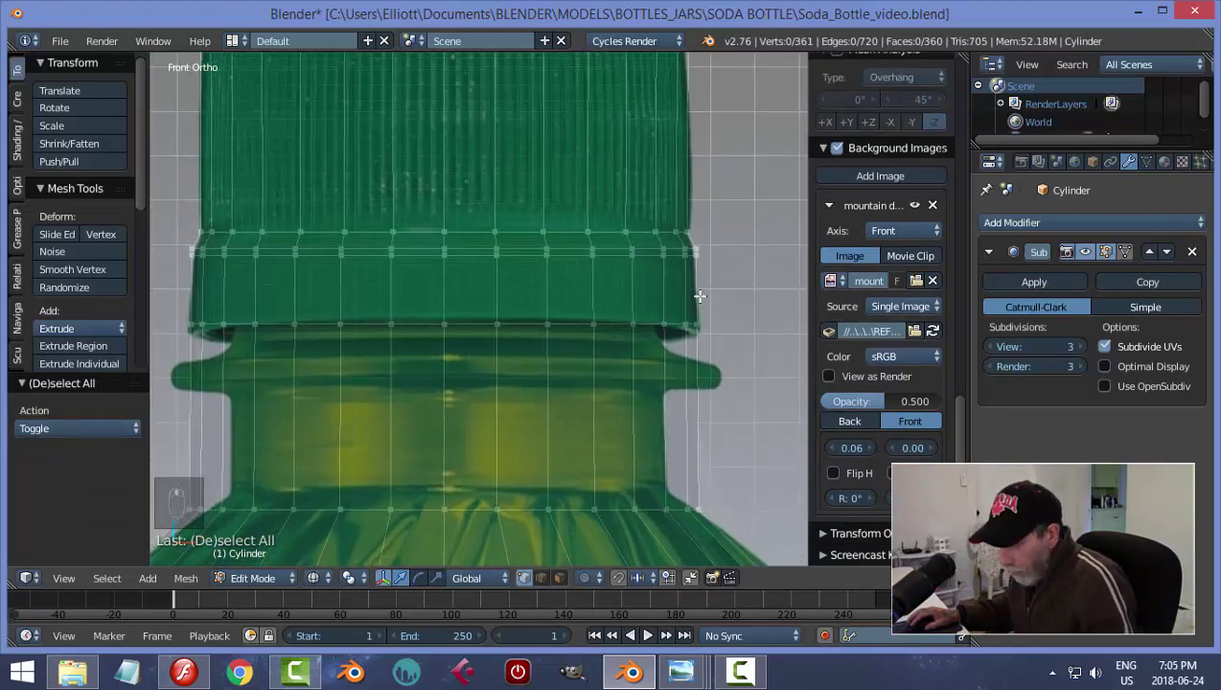
key(ctrl+r)
click(697, 312)
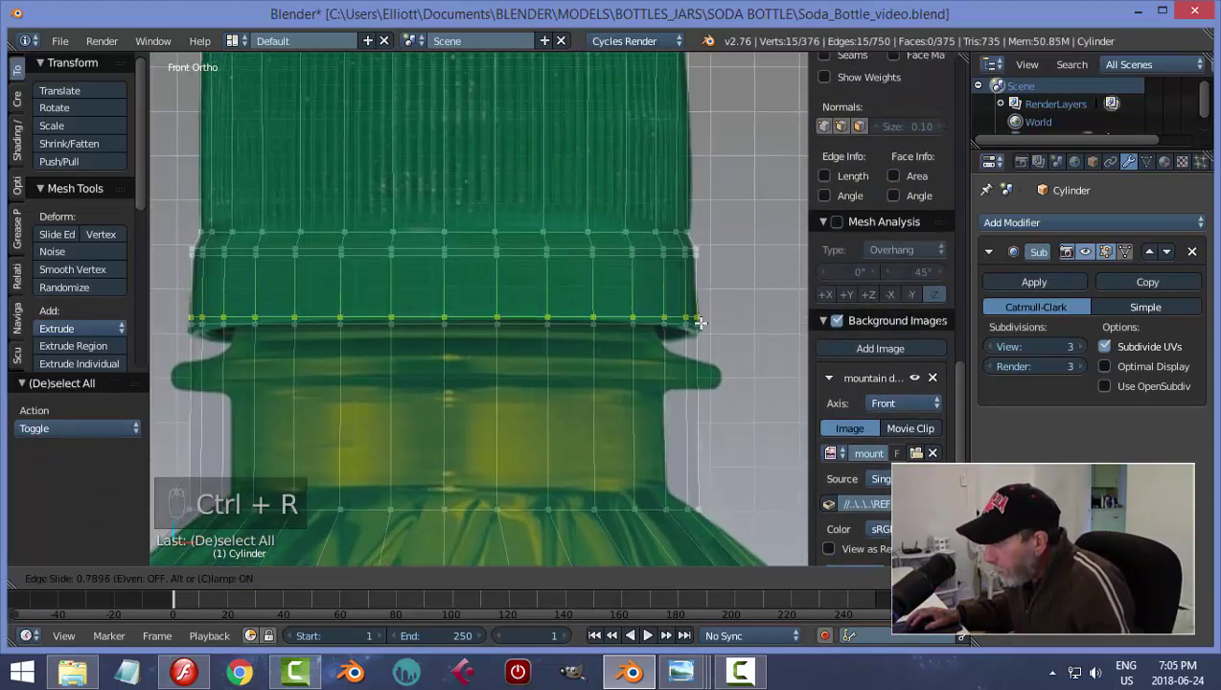
click(700, 323)
key(a)
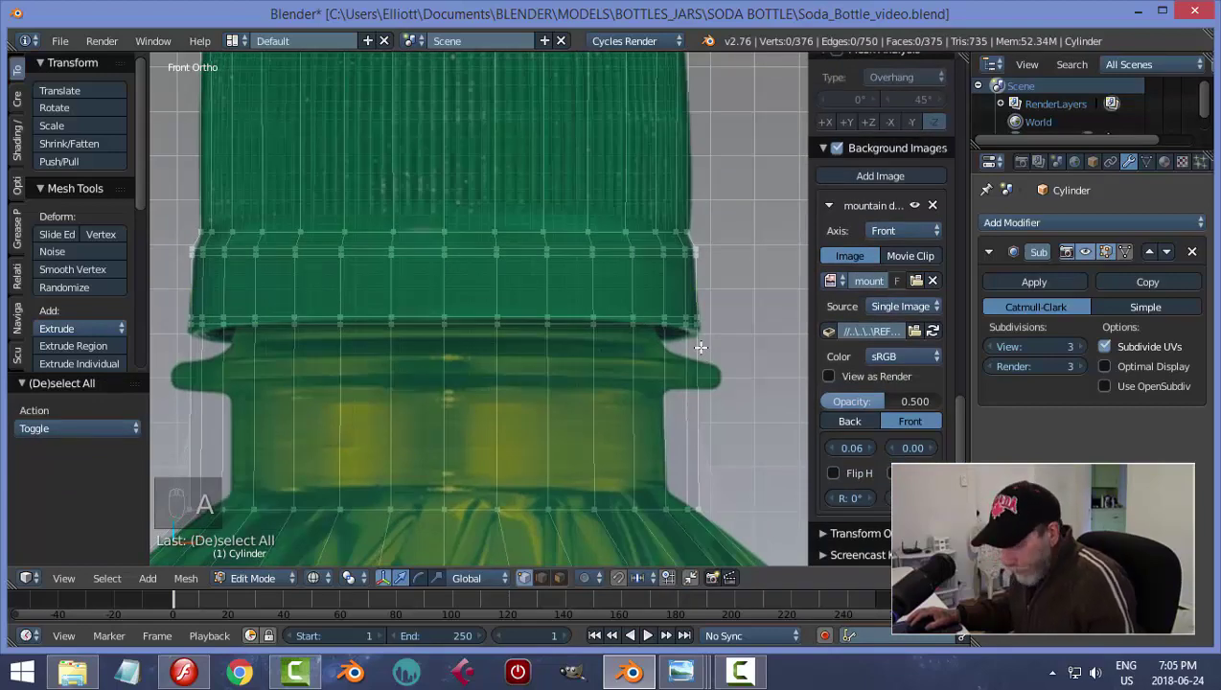
Add two loop cuts to the neck, one just under the cap's bottom edge and one near the top of the neck ring
key(ctrl+r)
click(700, 347)
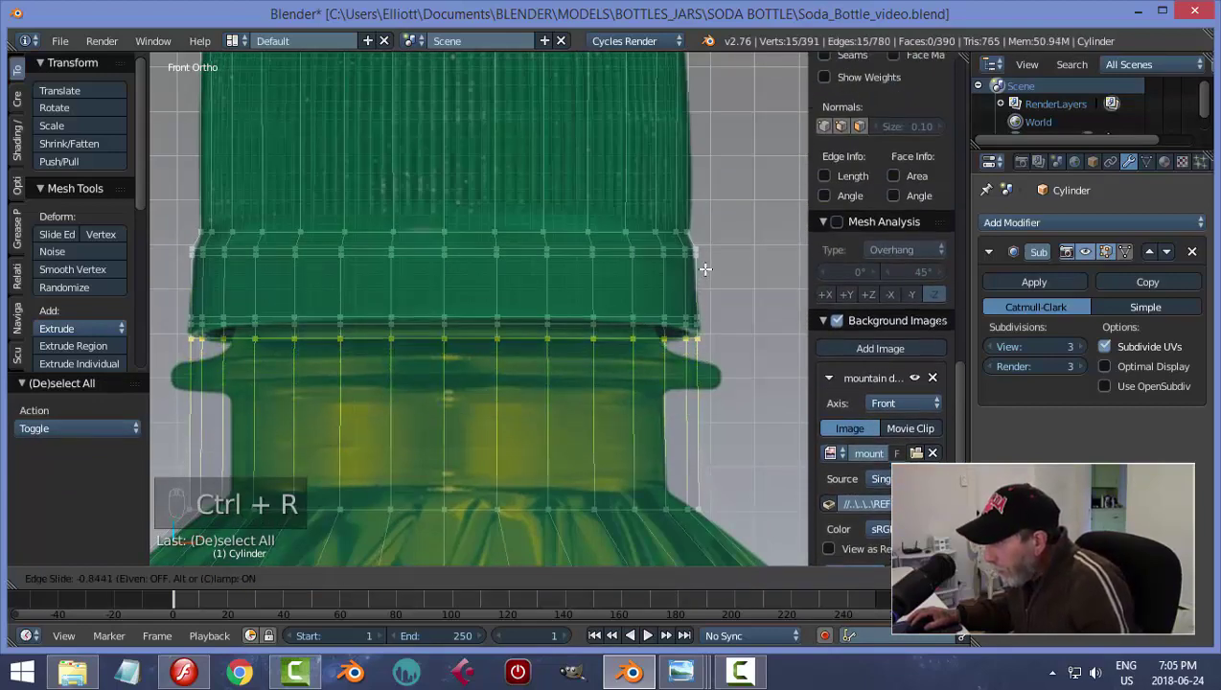
click(705, 268)
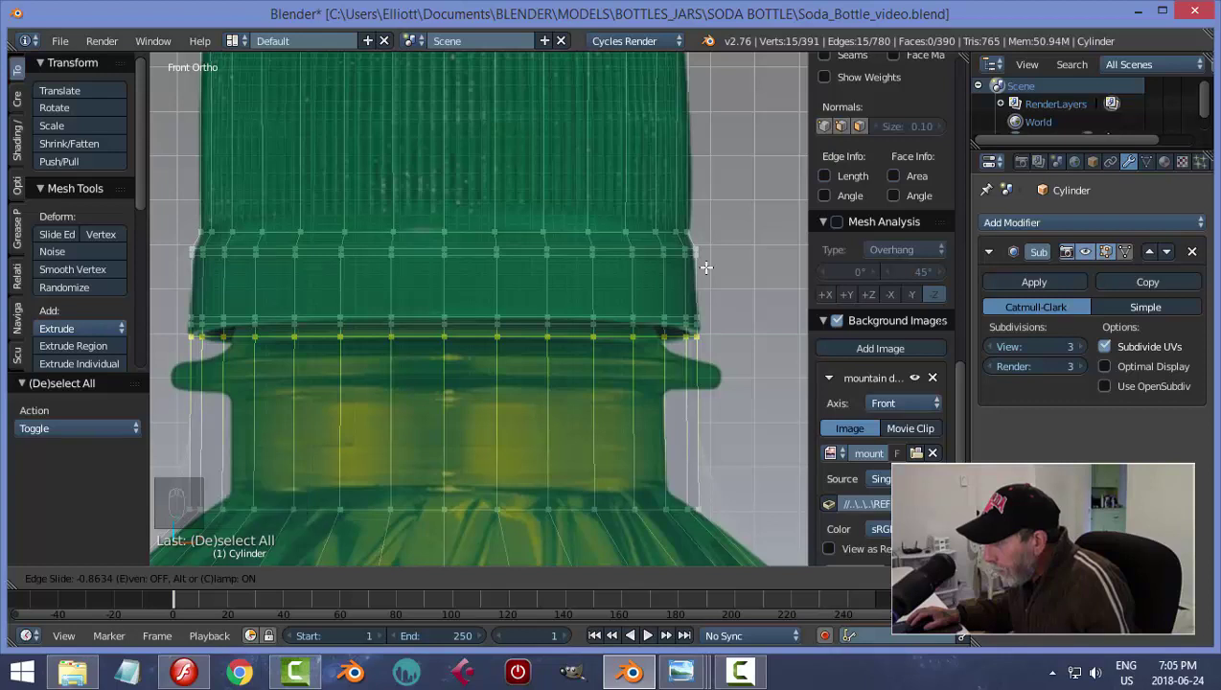
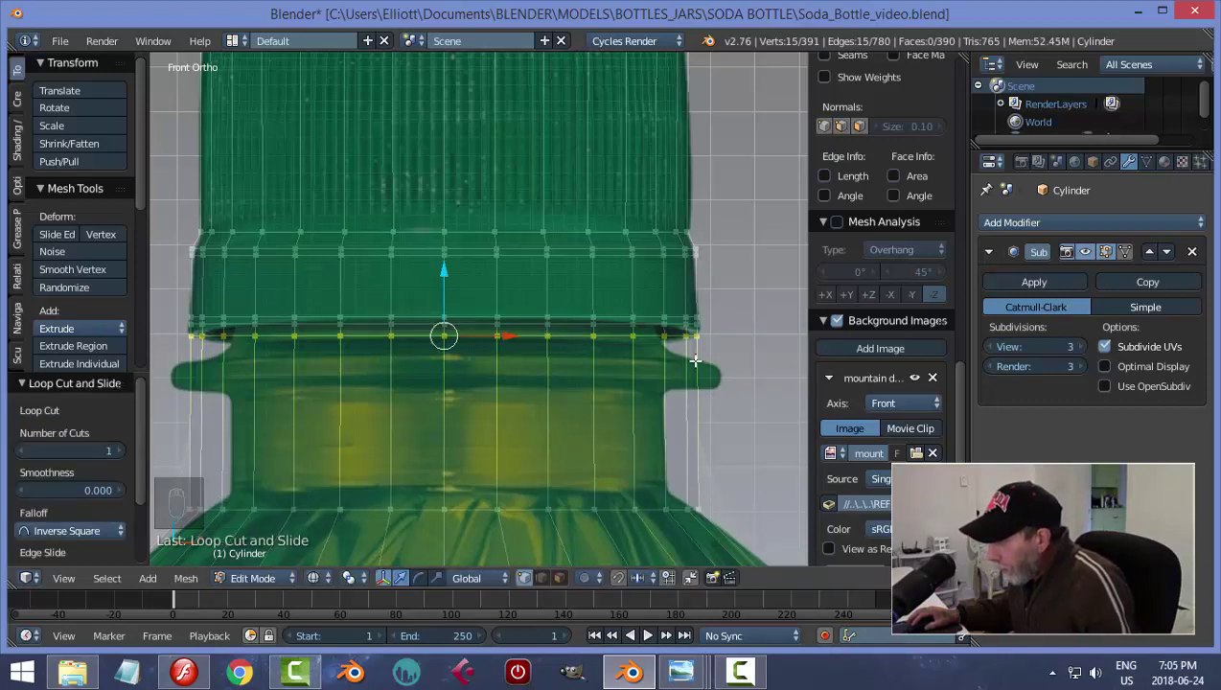
key(ctrl+r)
click(695, 359)
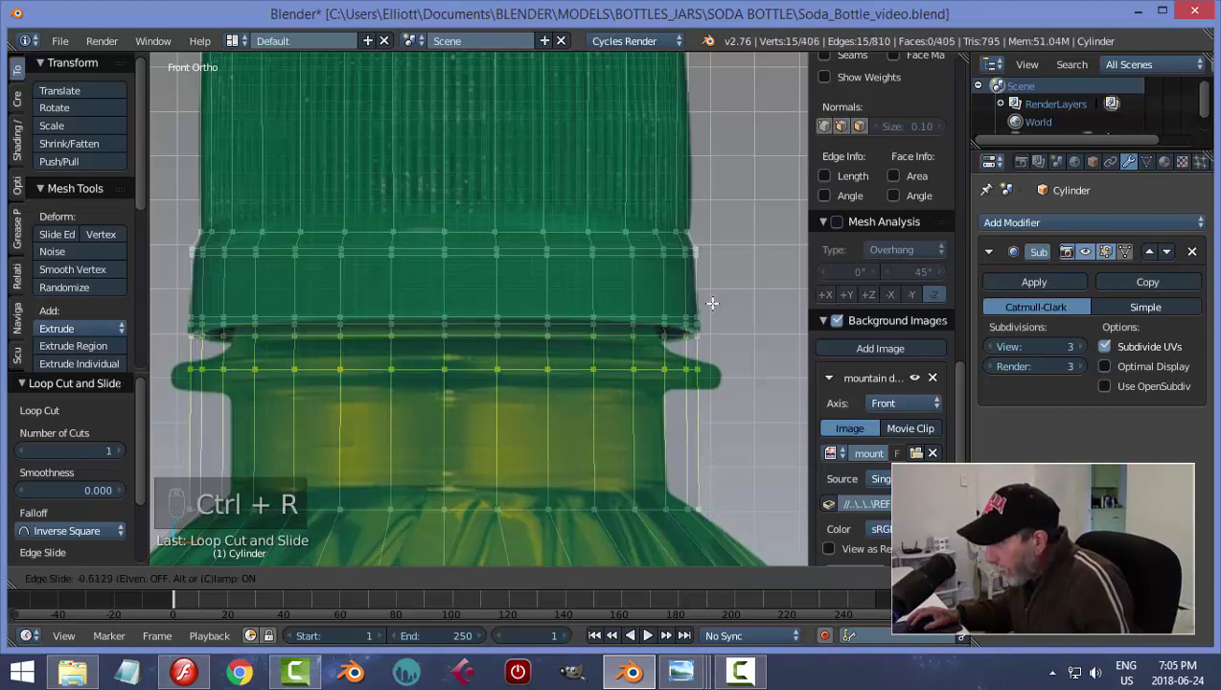
click(715, 298)
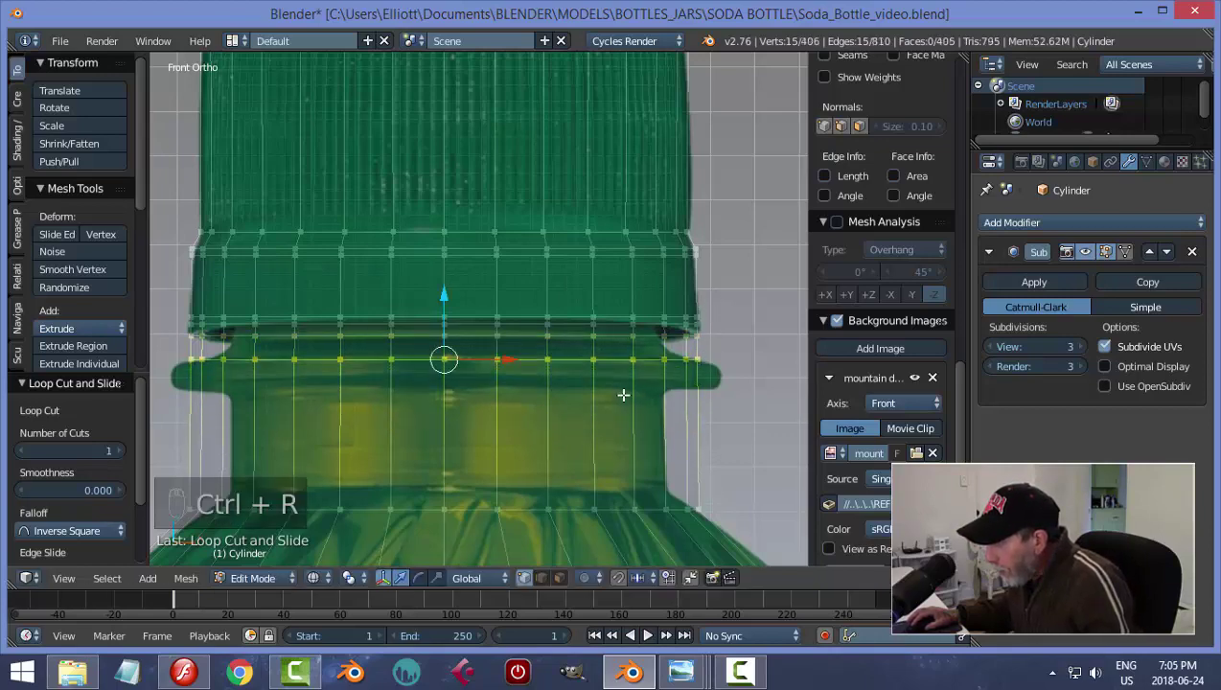
Scale the edge loop just under the cap inward to 0.879 and lower it slightly along Z
key(a)
alt+right_click(659, 336)
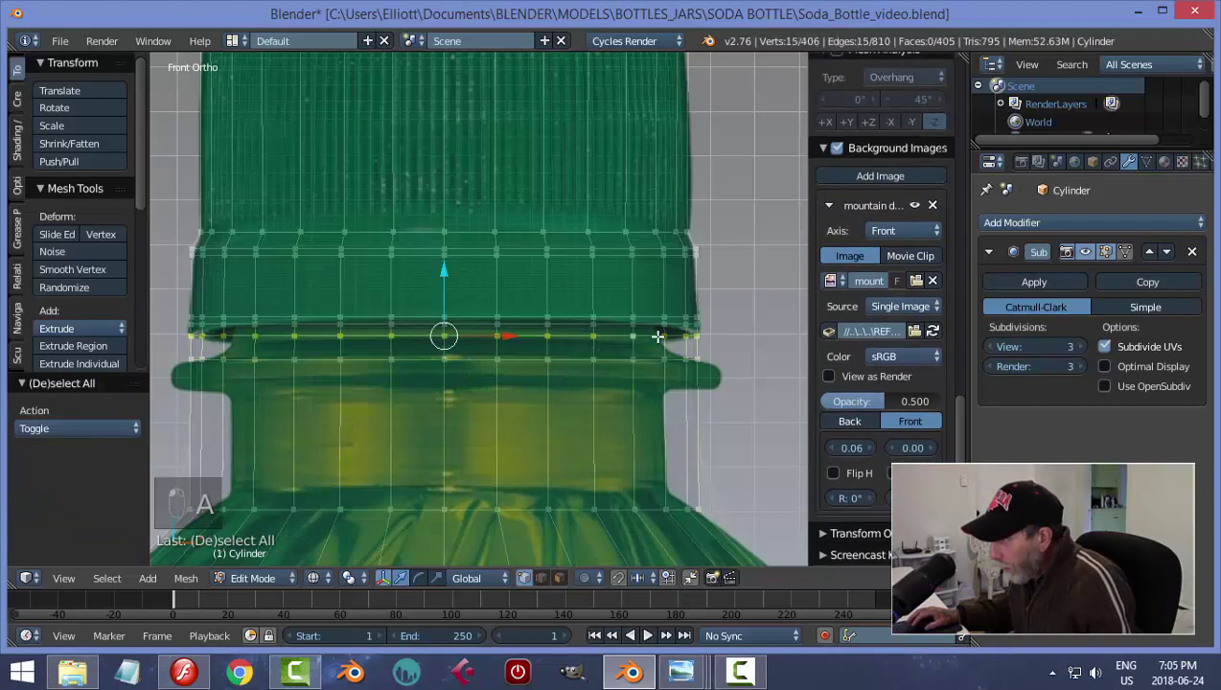
key(s)
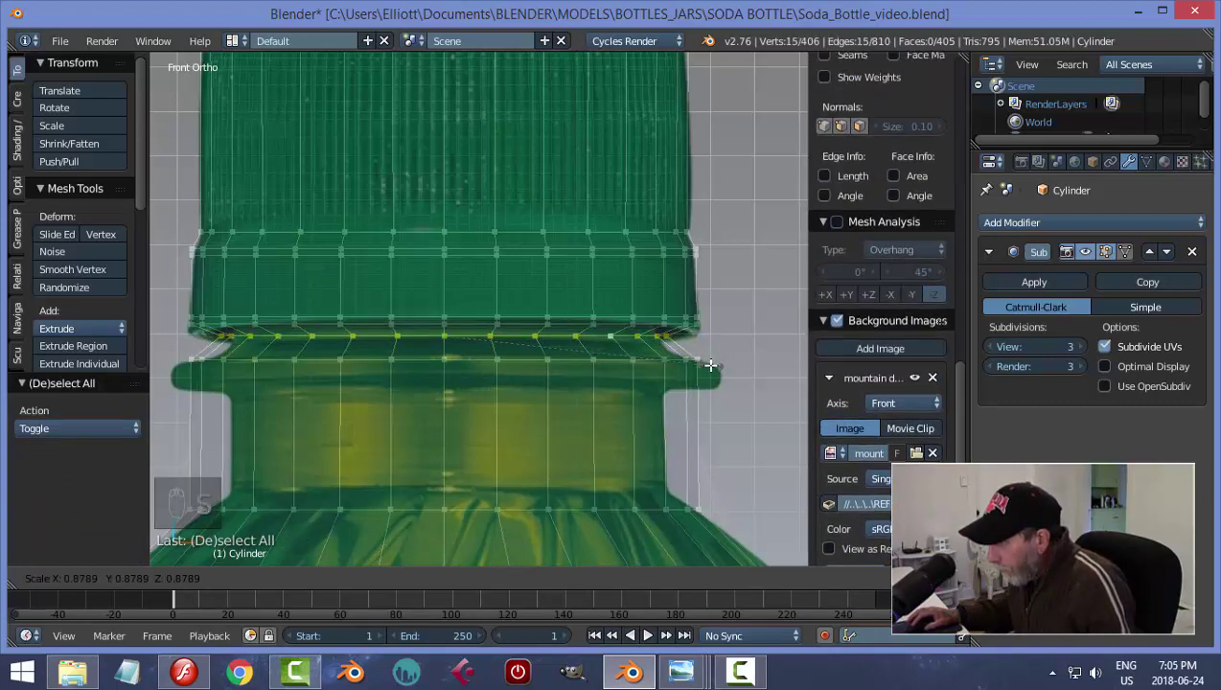
click(710, 365)
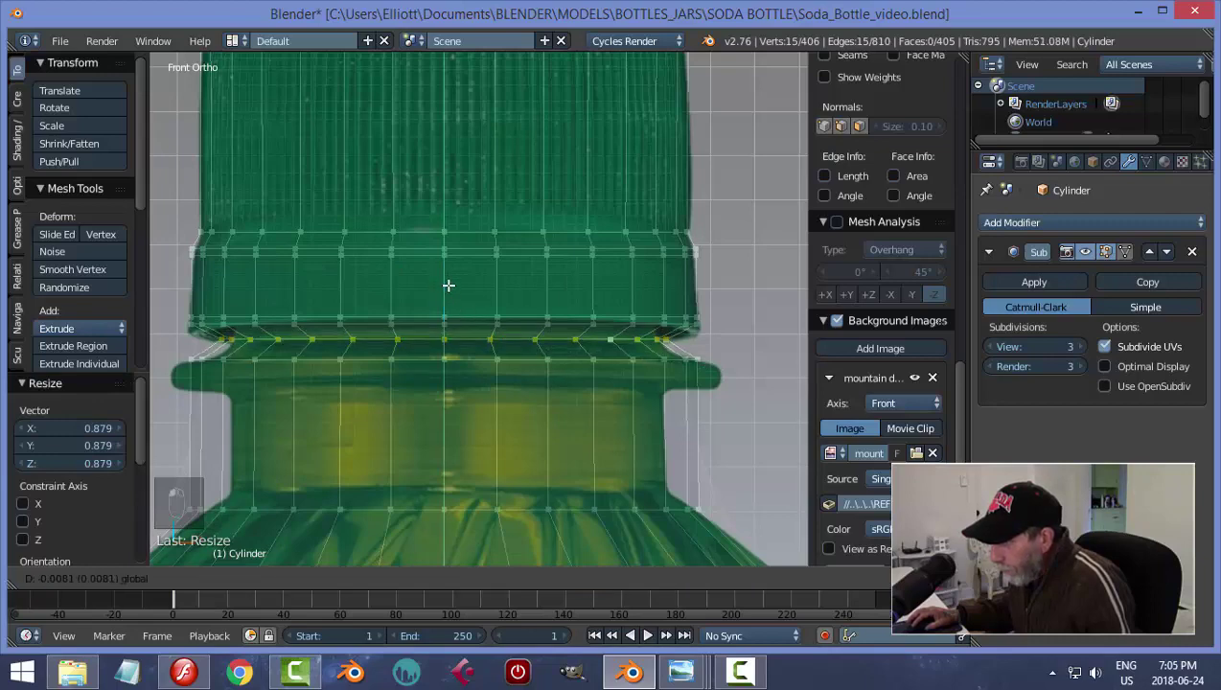
Select the edge loop near the top of the neck ring and move it down 0.008 along Z
key(a)
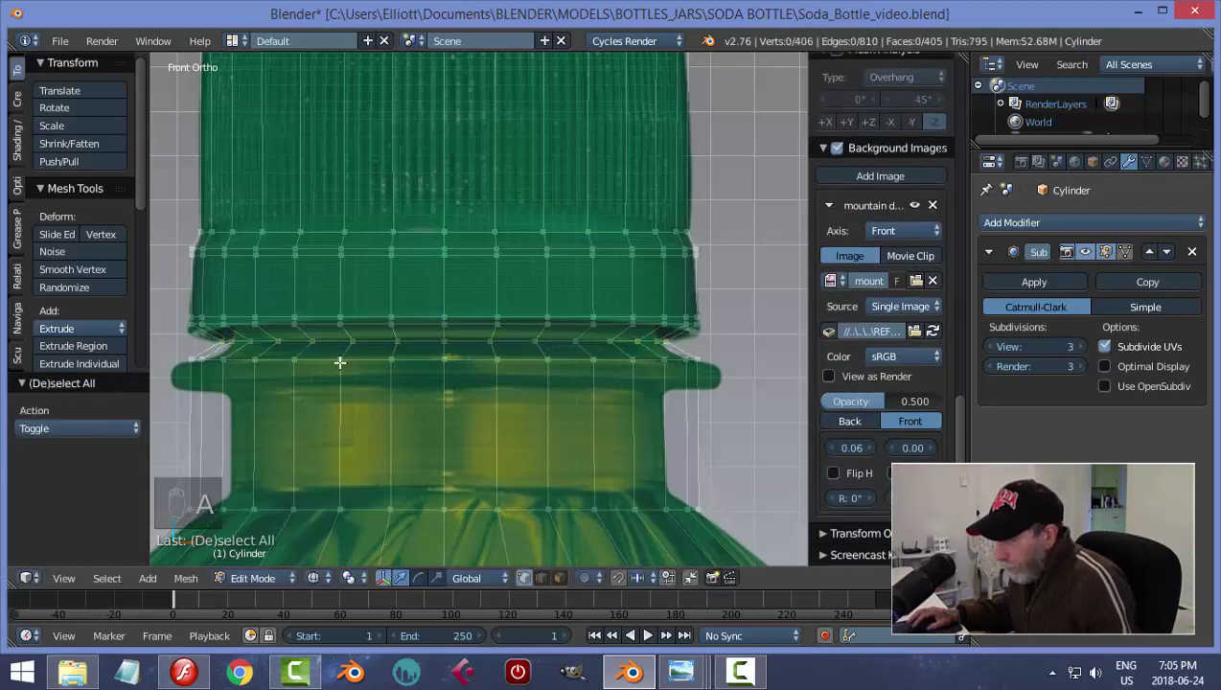
alt+right_click(423, 357)
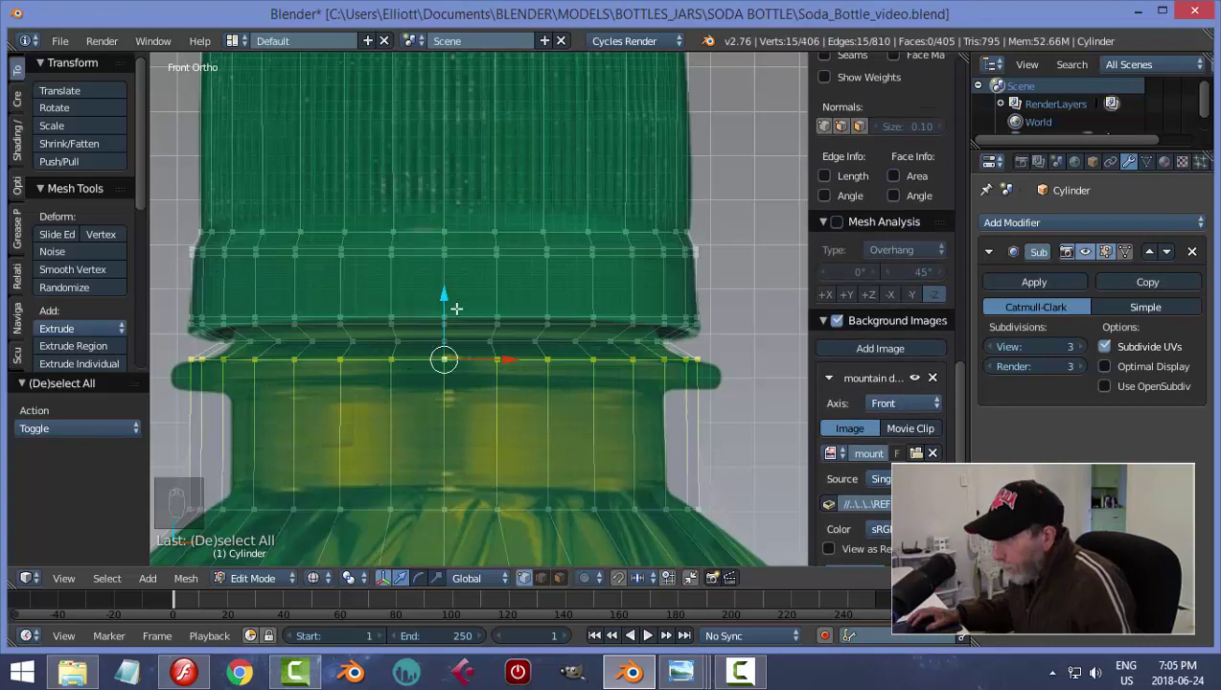
drag(444, 296, 444, 299)
Add a loop cut at the middle of the neck ring and scale it outward to 1.088
key(ctrl+r)
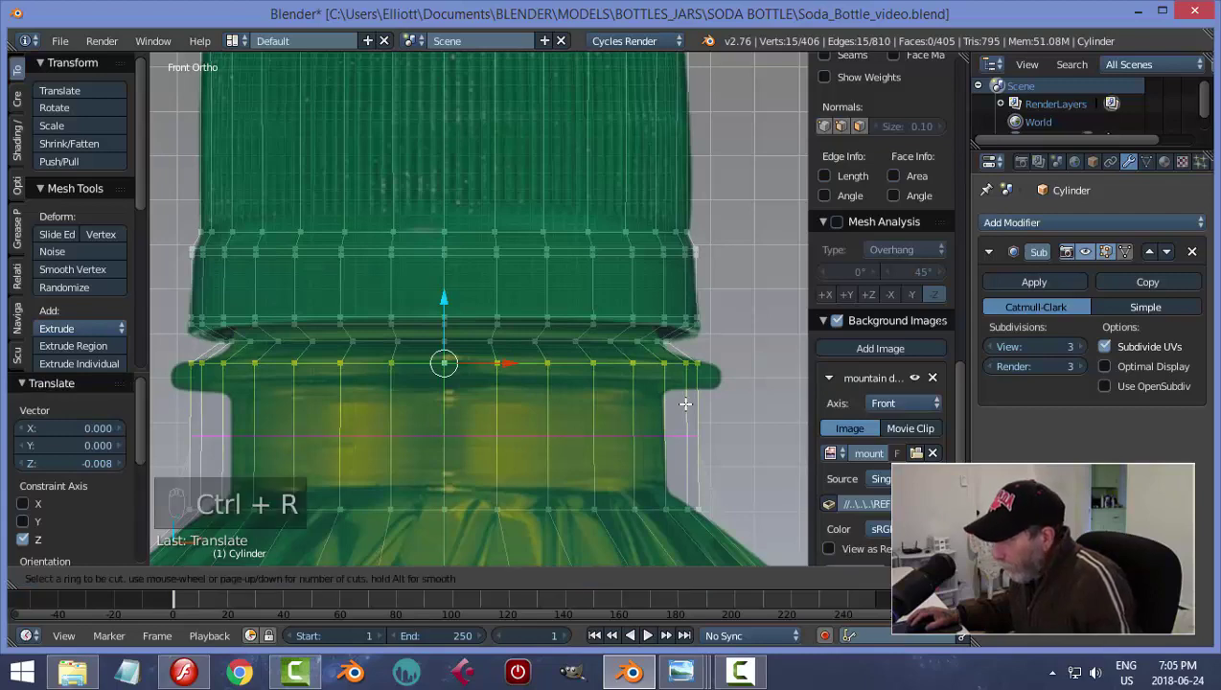
click(686, 407)
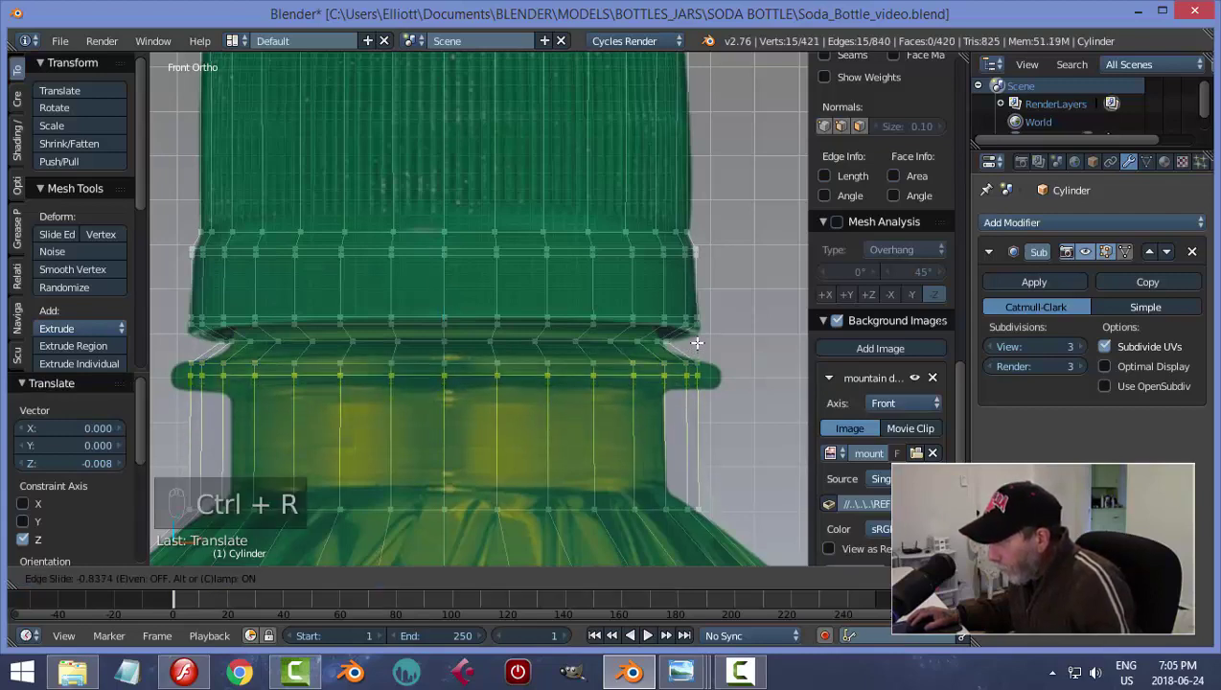
click(697, 343)
key(s)
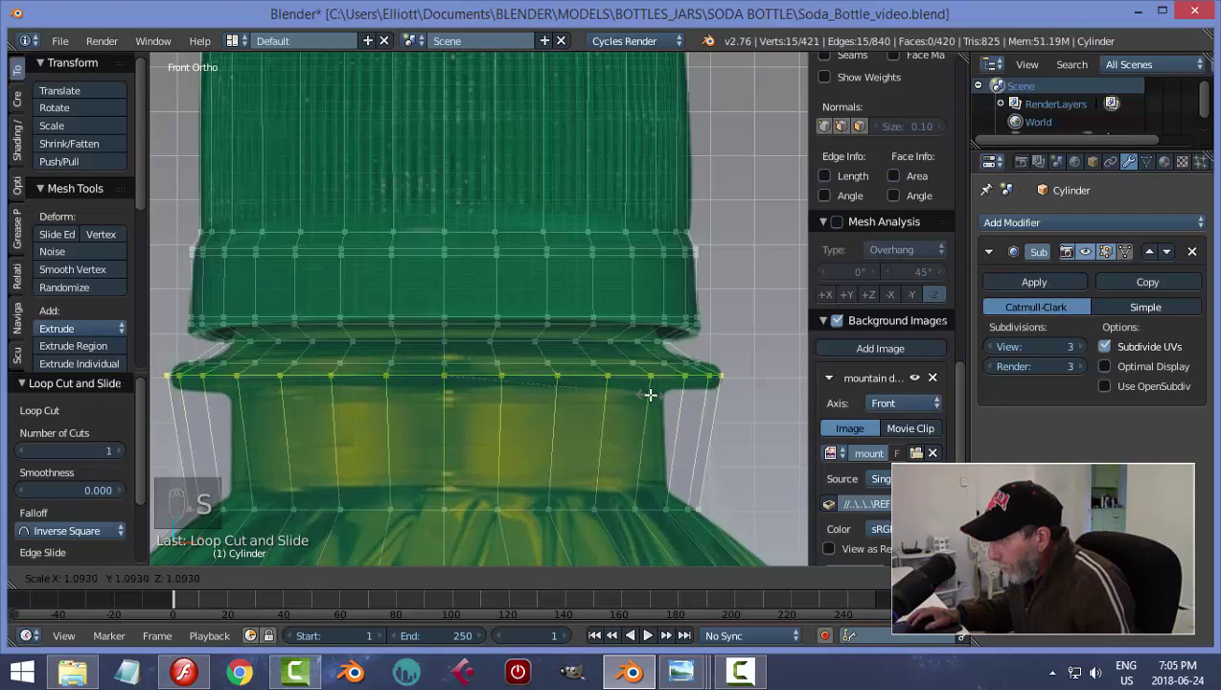
click(649, 393)
Add a loop cut at the underside of the neck ring and scale it inward to 0.861
key(ctrl+r)
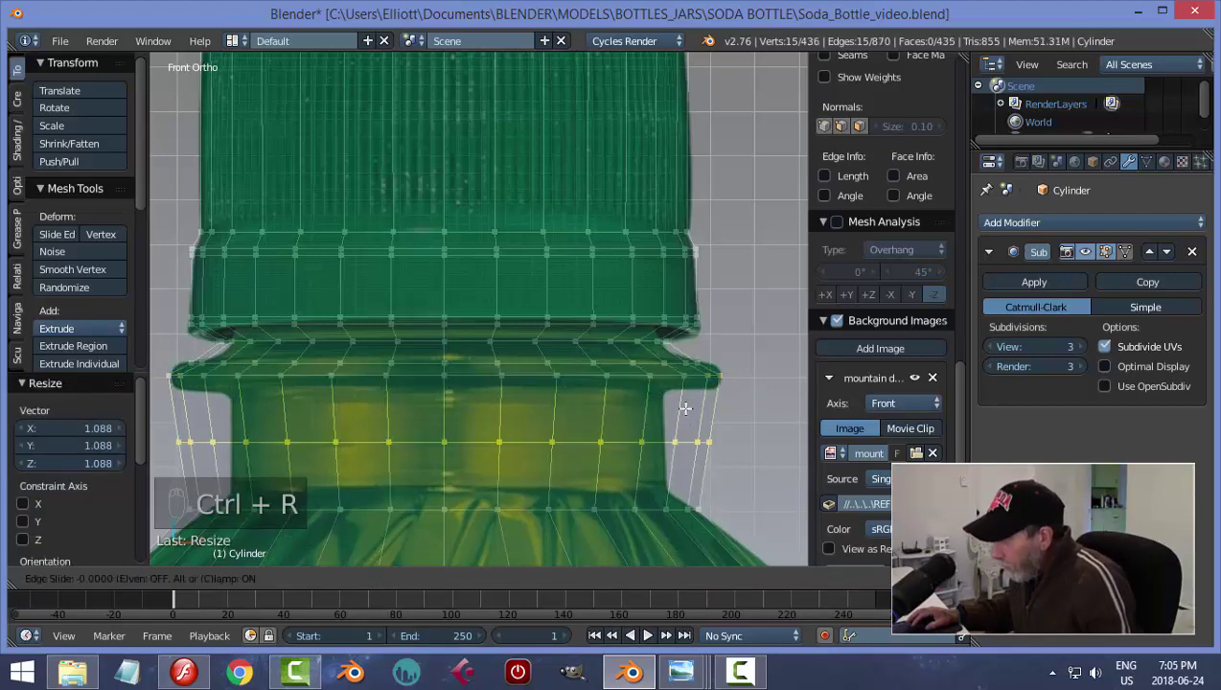
click(685, 422)
click(765, 400)
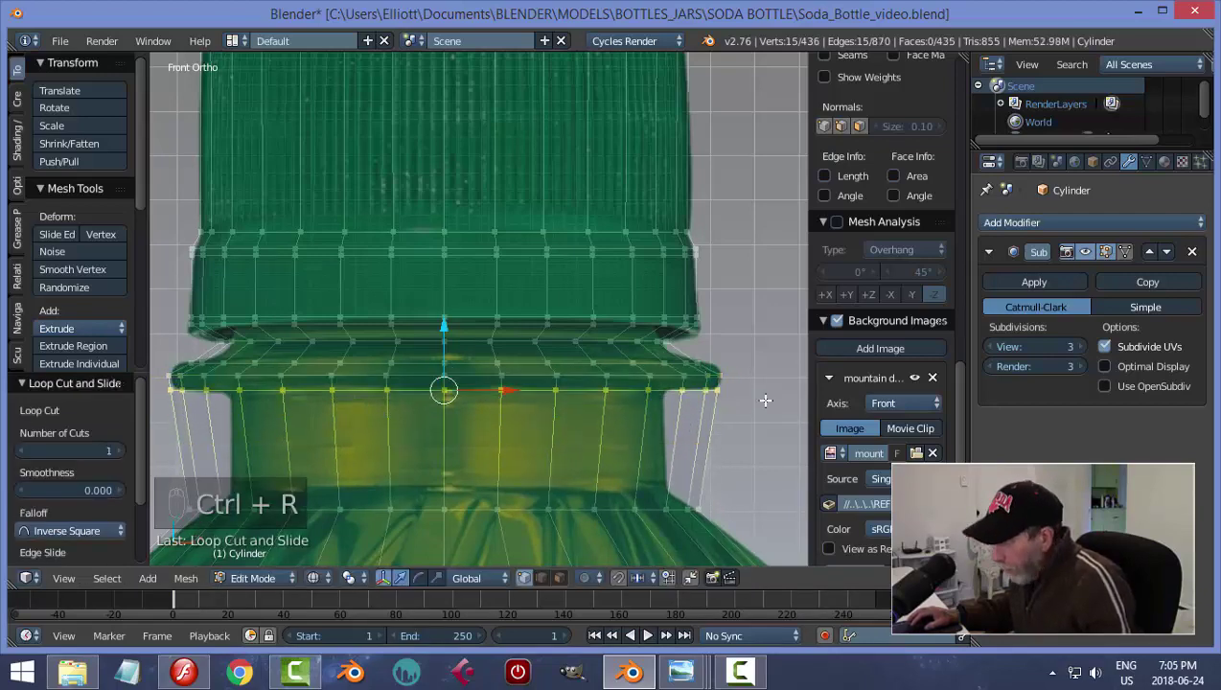
key(s)
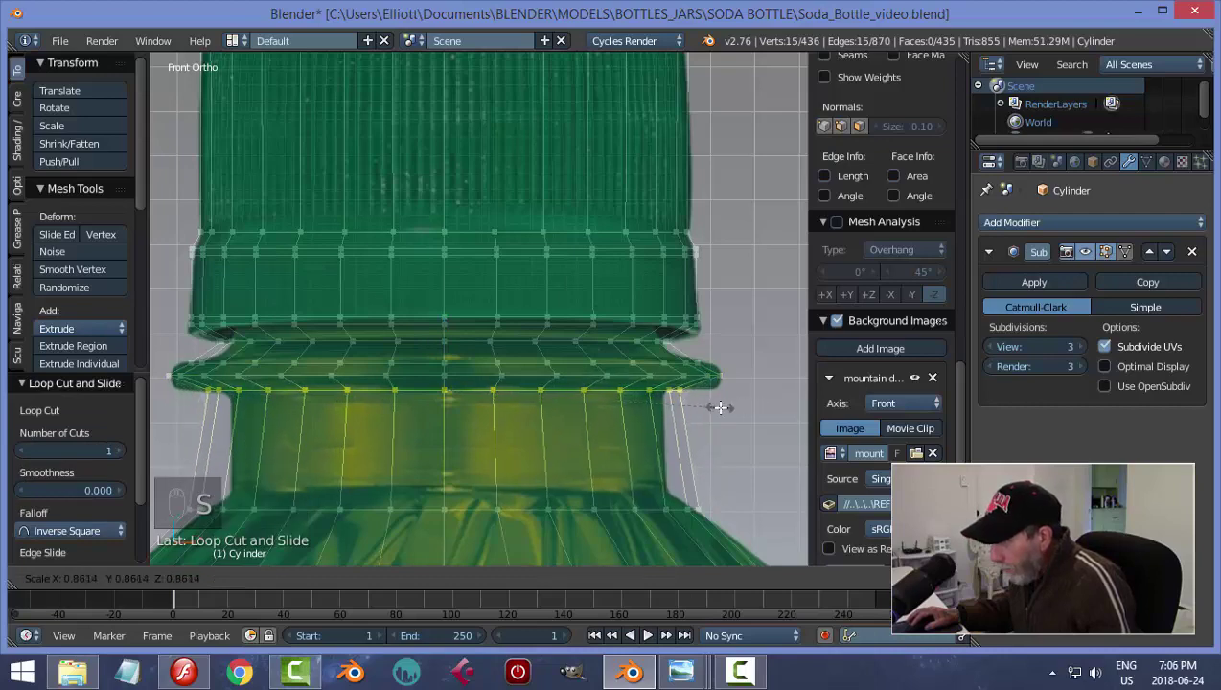
click(720, 407)
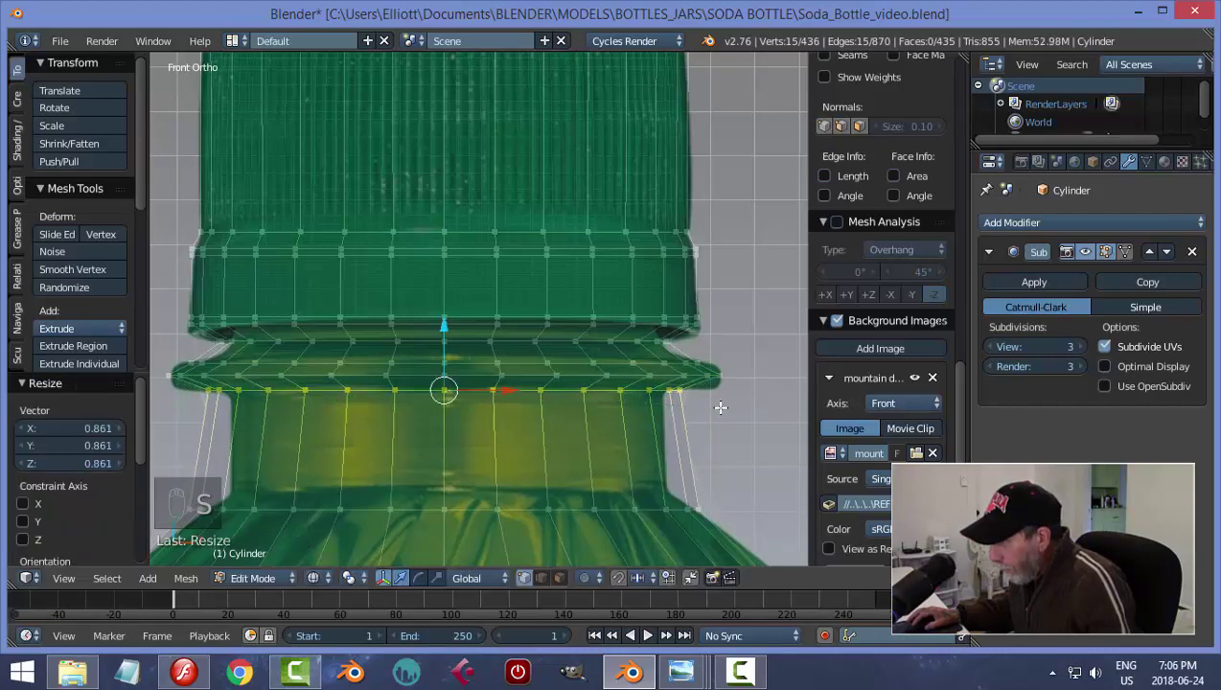
Add a loop cut near the base of the neck, just above the shoulder, and scale it inward to 0.878
key(ctrl+r)
click(697, 479)
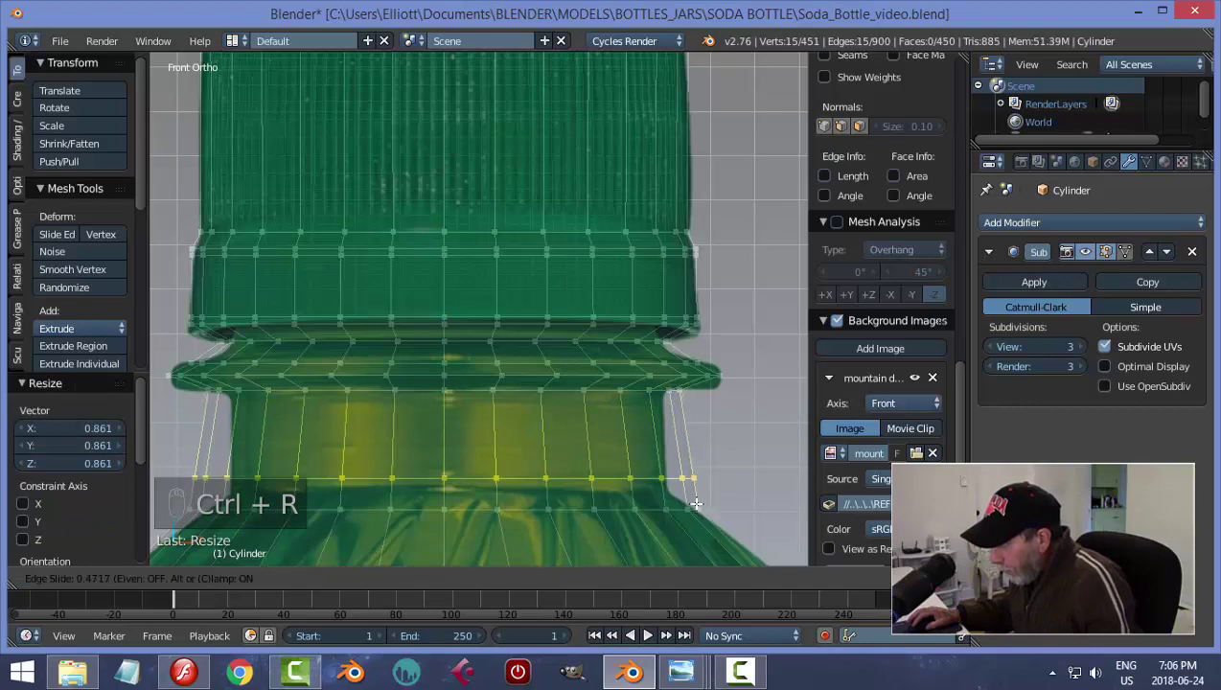
click(697, 512)
key(s)
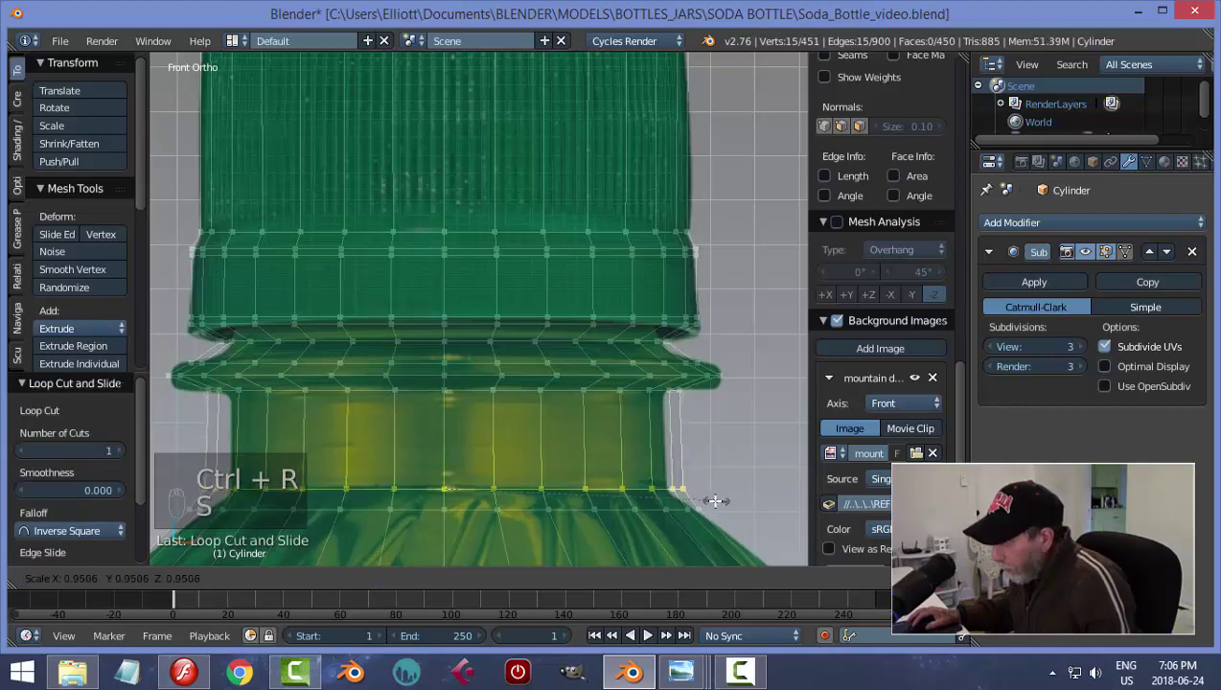
click(698, 505)
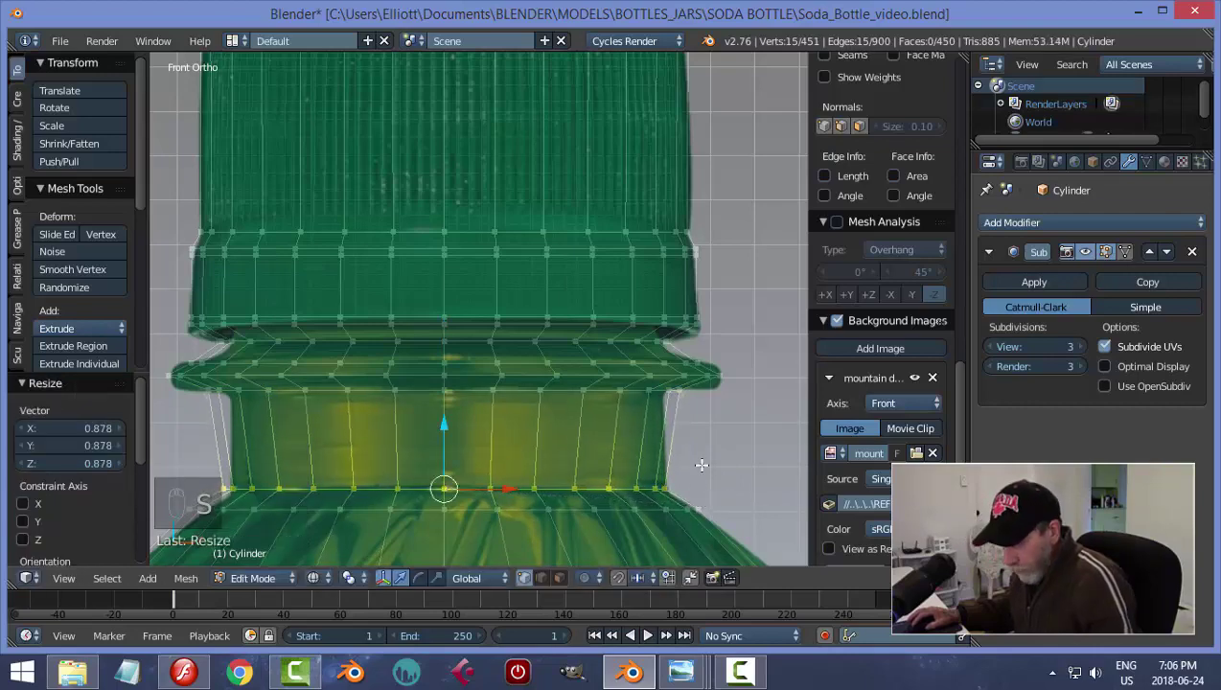
Move the edge loop beneath the neck ring down 0.065 along Z and add a loop cut above it at the ring's underside
key(a)
alt+right_click(661, 389)
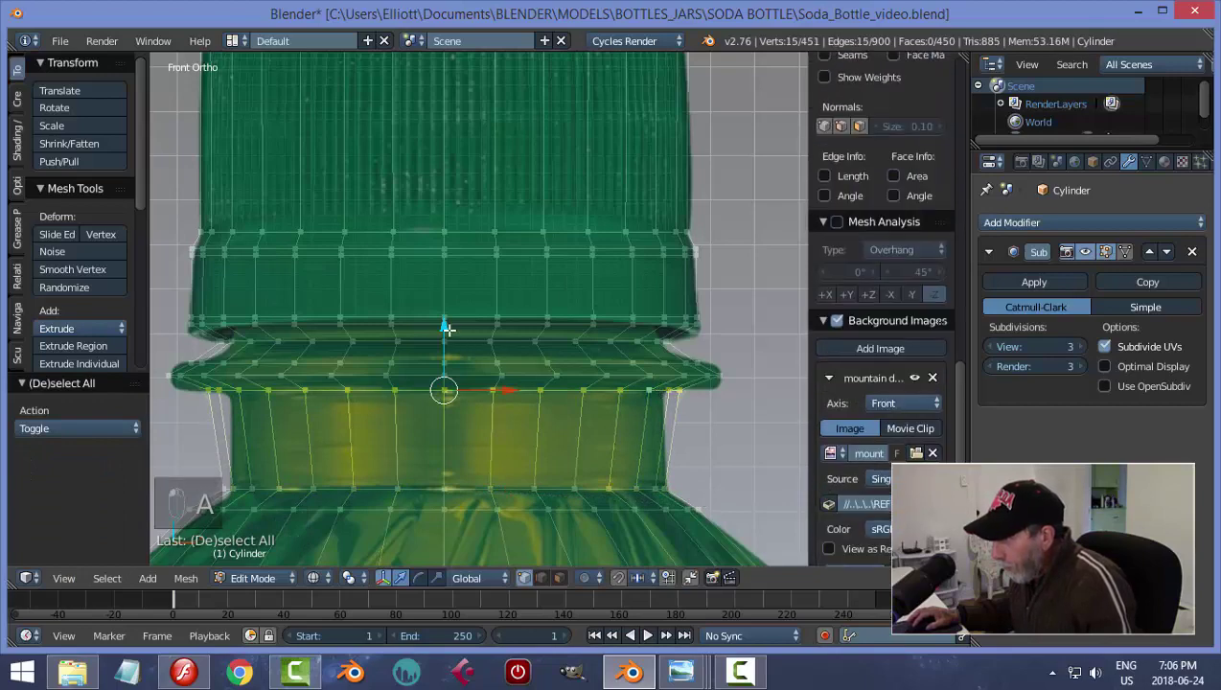
drag(447, 329, 452, 357)
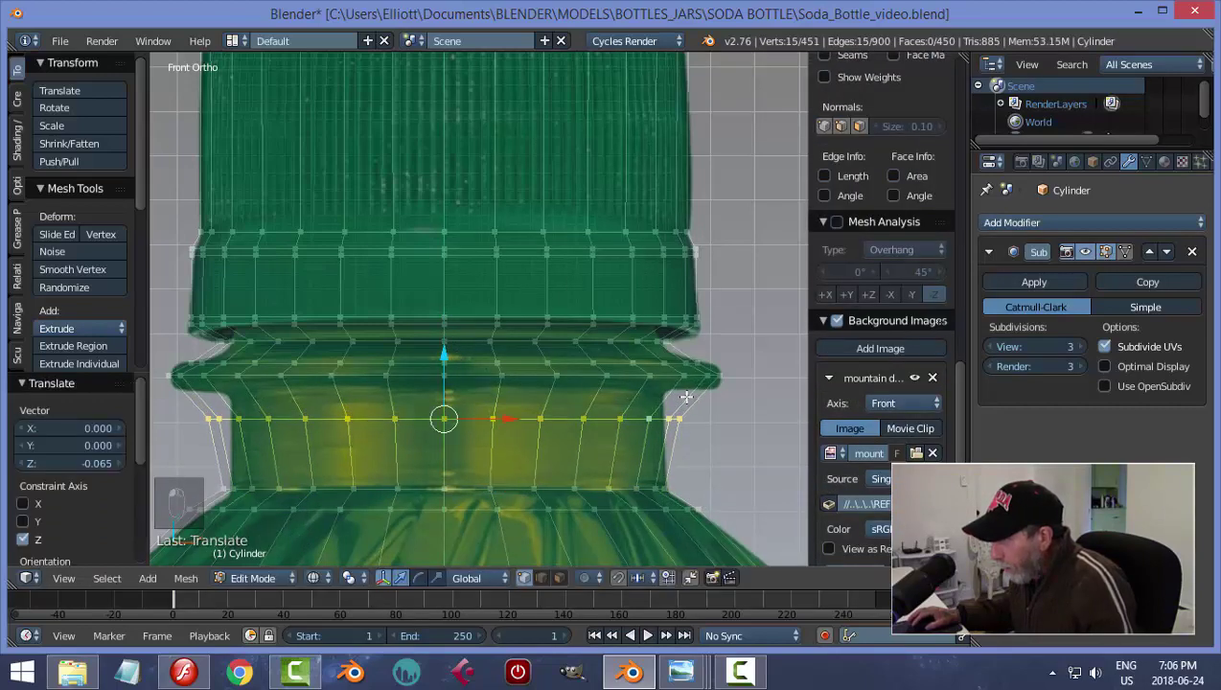
key(ctrl+r)
click(691, 393)
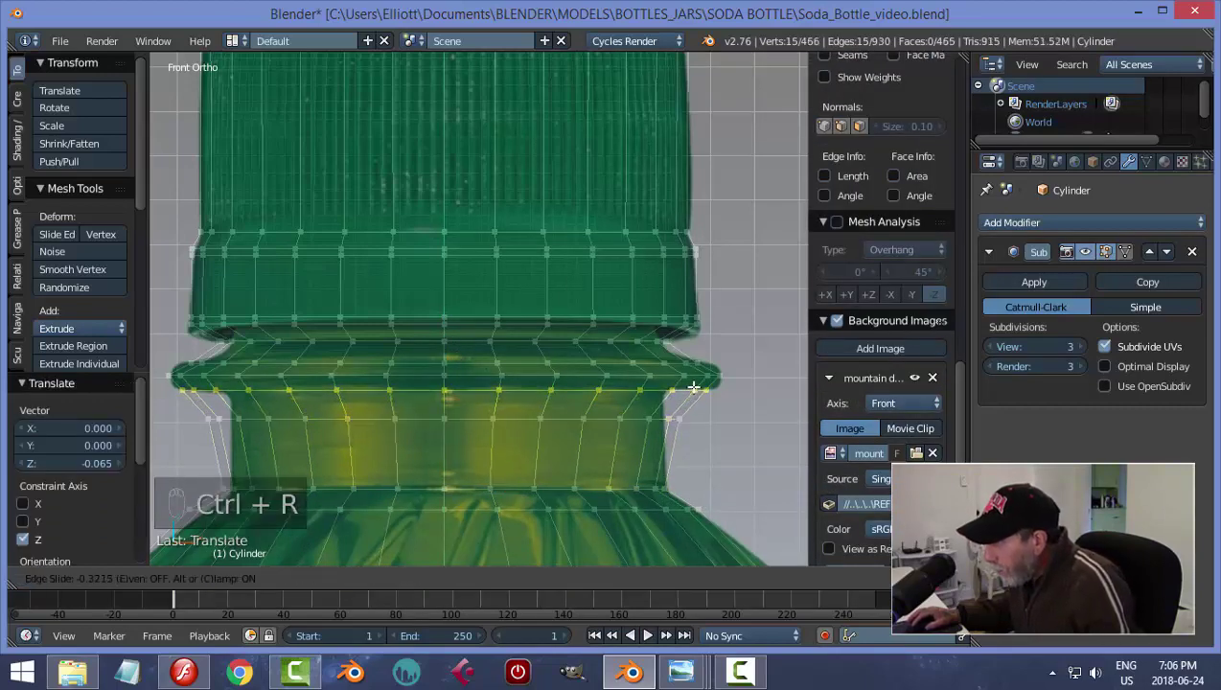
click(695, 388)
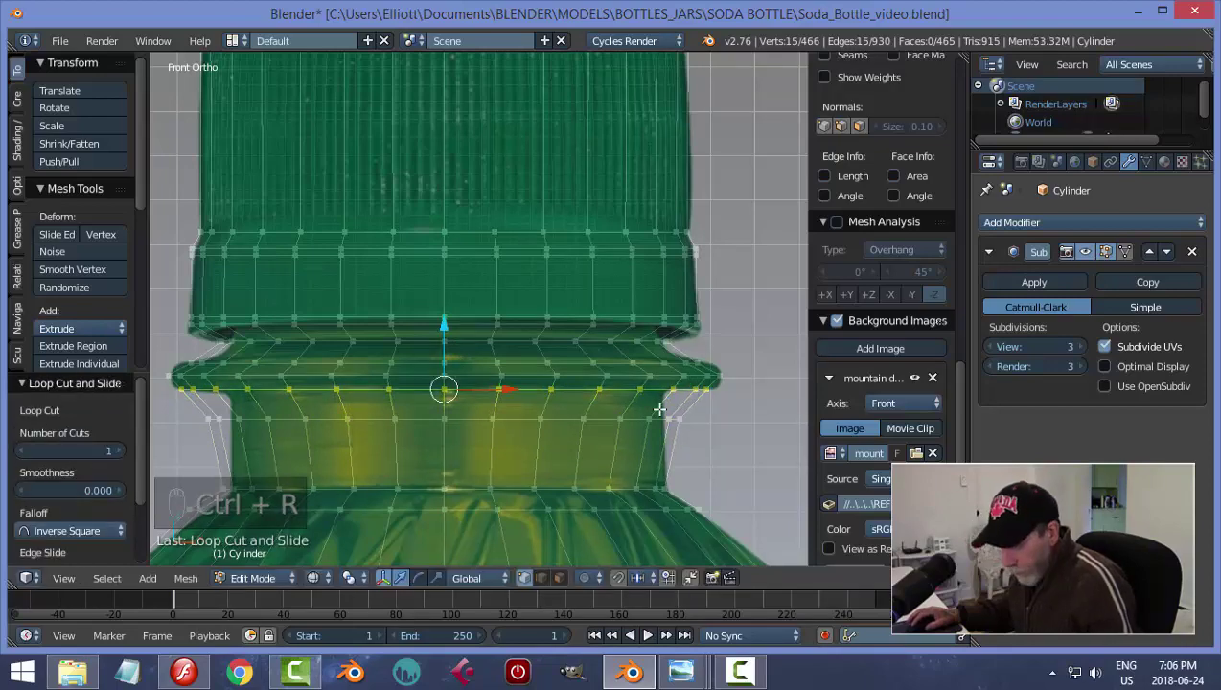
Raise the upper neck edge loop 0.057 along Z and scale it inward to 0.932
key(a)
alt+click(668, 420)
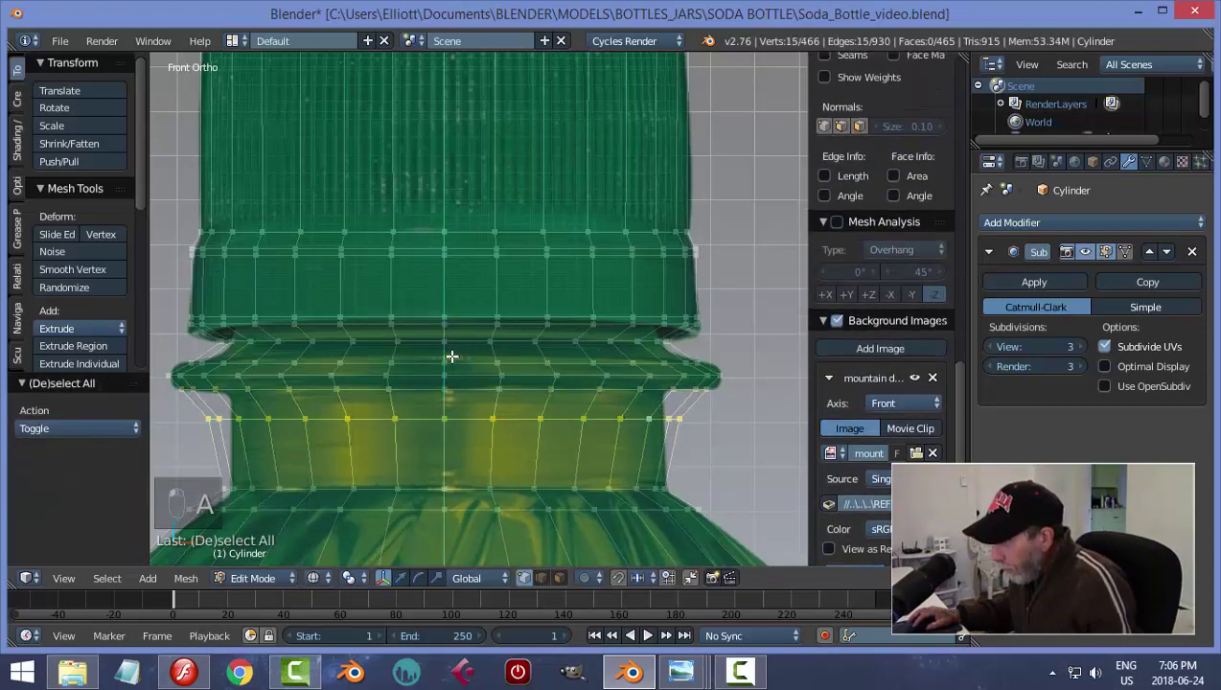
drag(451, 355, 450, 332)
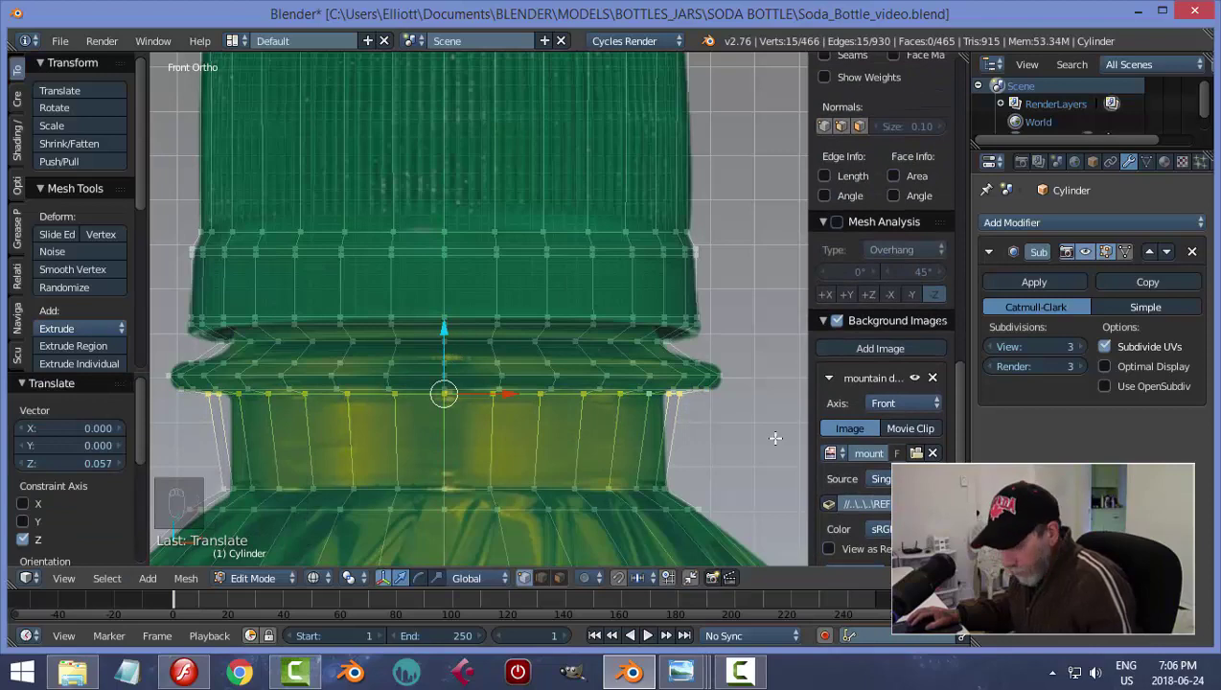
key(s)
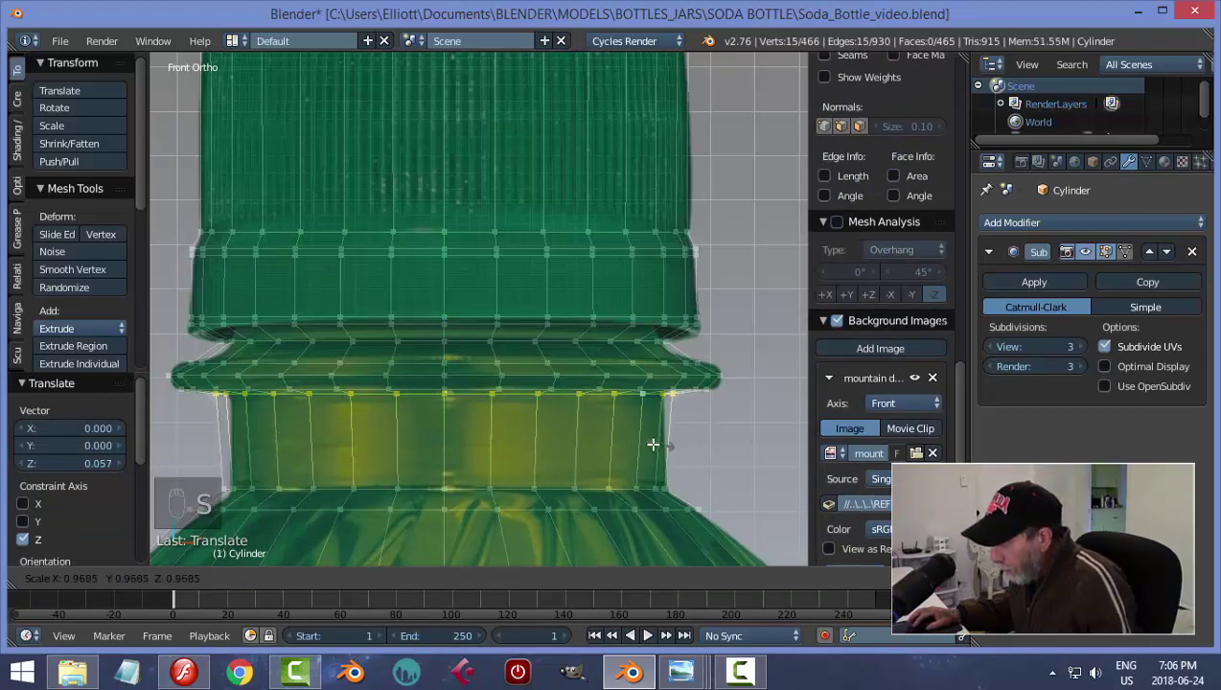
click(546, 423)
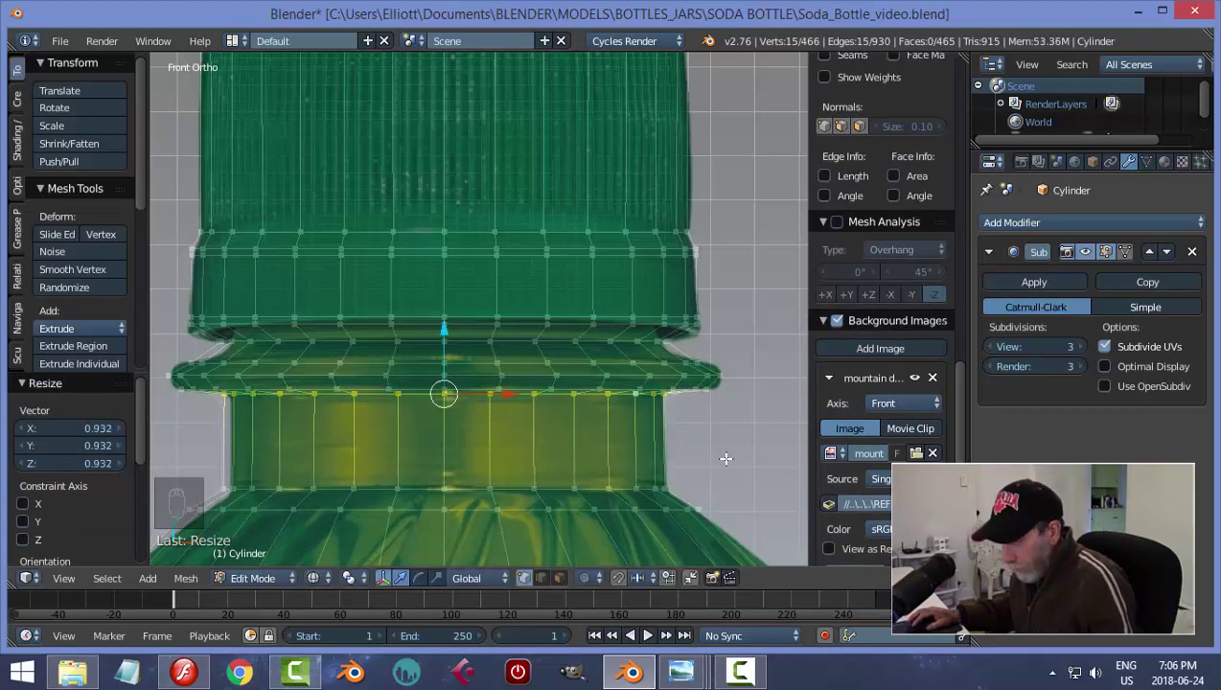
Show the bottle in Object Mode with solid shading and examine the shape of its cap, neck ring and neck
key(a)
scroll(719, 459, down, 5)
key(Tab)
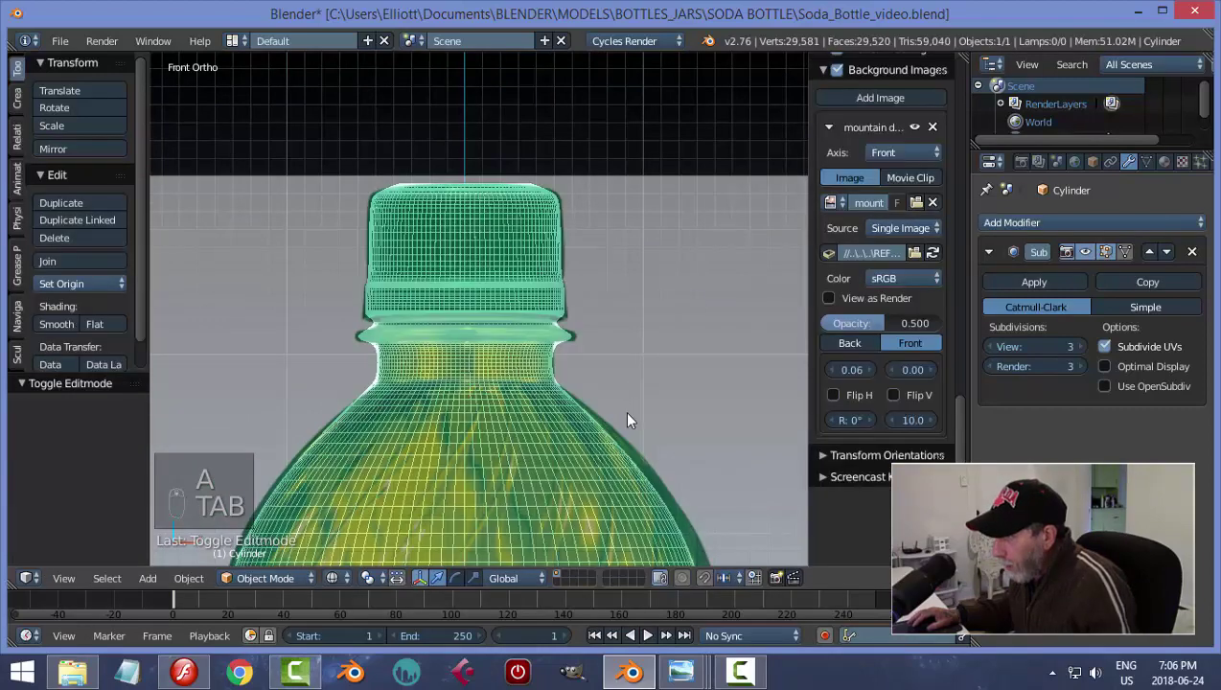
key(z)
click(629, 460)
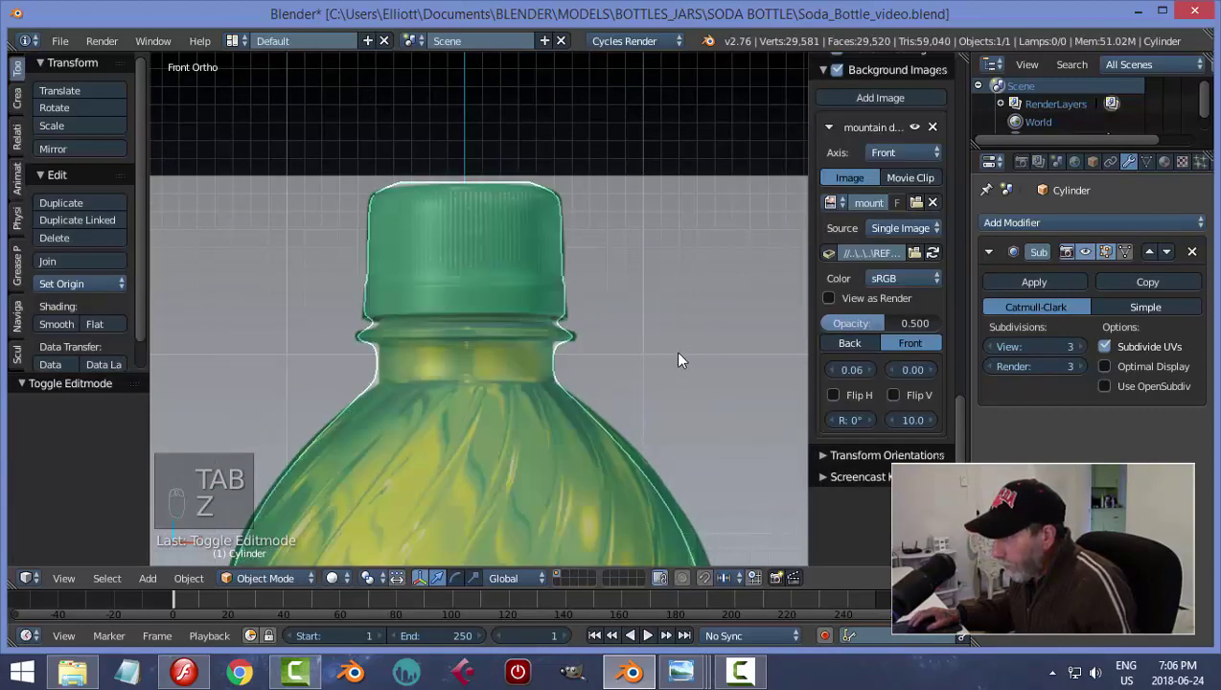
mouse_move(675, 350)
middle_down()
mouse_move(648, 385)
mouse_move(663, 314)
mouse_move(624, 391)
mouse_move(597, 387)
mouse_move(599, 321)
mouse_move(574, 403)
mouse_move(583, 422)
mouse_move(616, 332)
mouse_move(662, 277)
mouse_move(615, 364)
mouse_move(565, 369)
mouse_move(567, 355)
middle_up()
click(849, 343)
scroll(564, 391, up, 2)
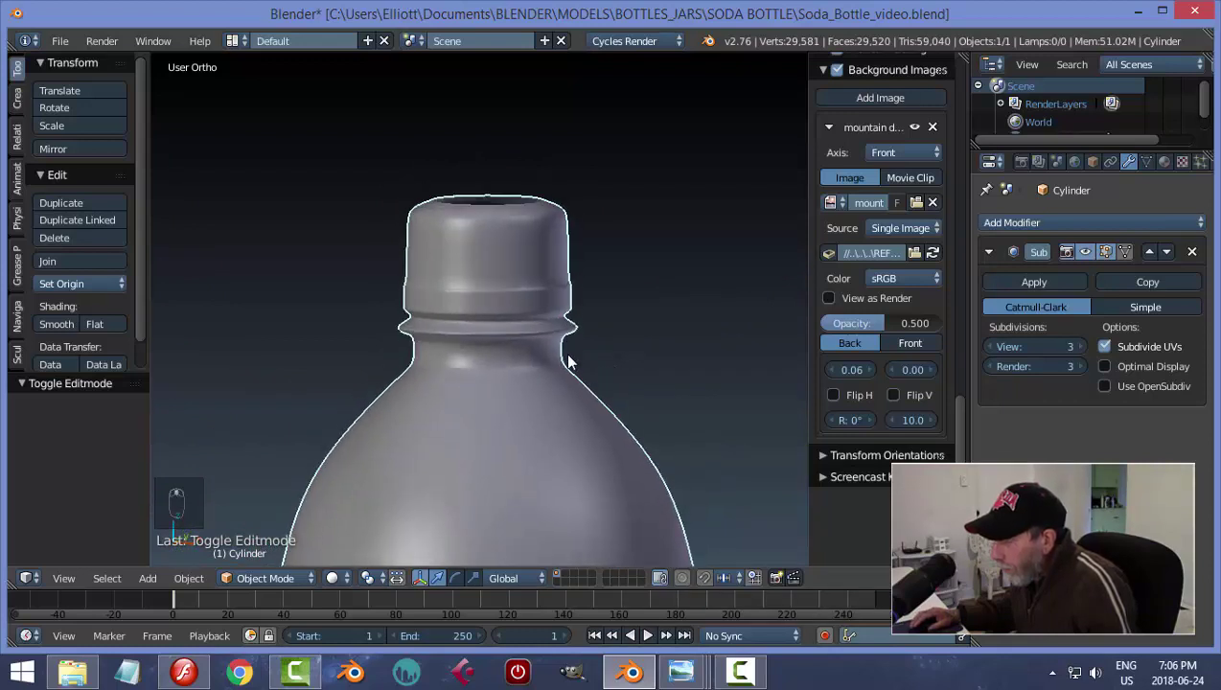
scroll(567, 356, up, 4)
scroll(567, 361, down, 2)
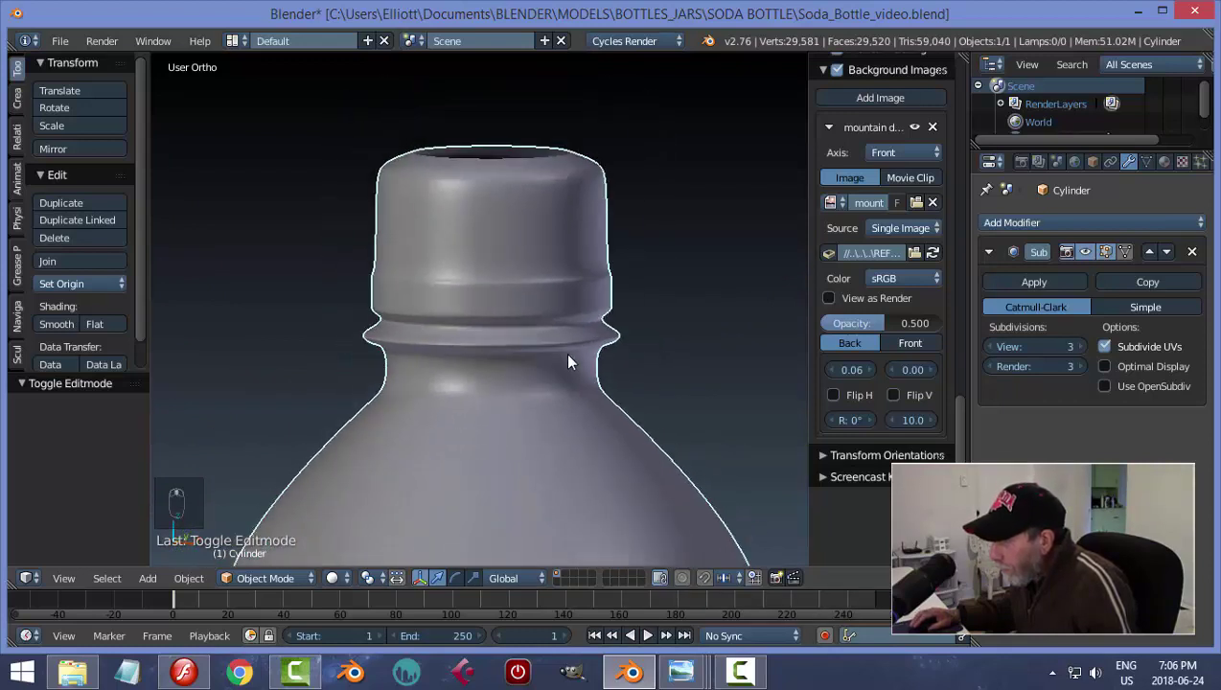
click(906, 343)
In edge select mode, extrude the cap's open top edge loop in place and scale it inward to 0.530
key(Tab)
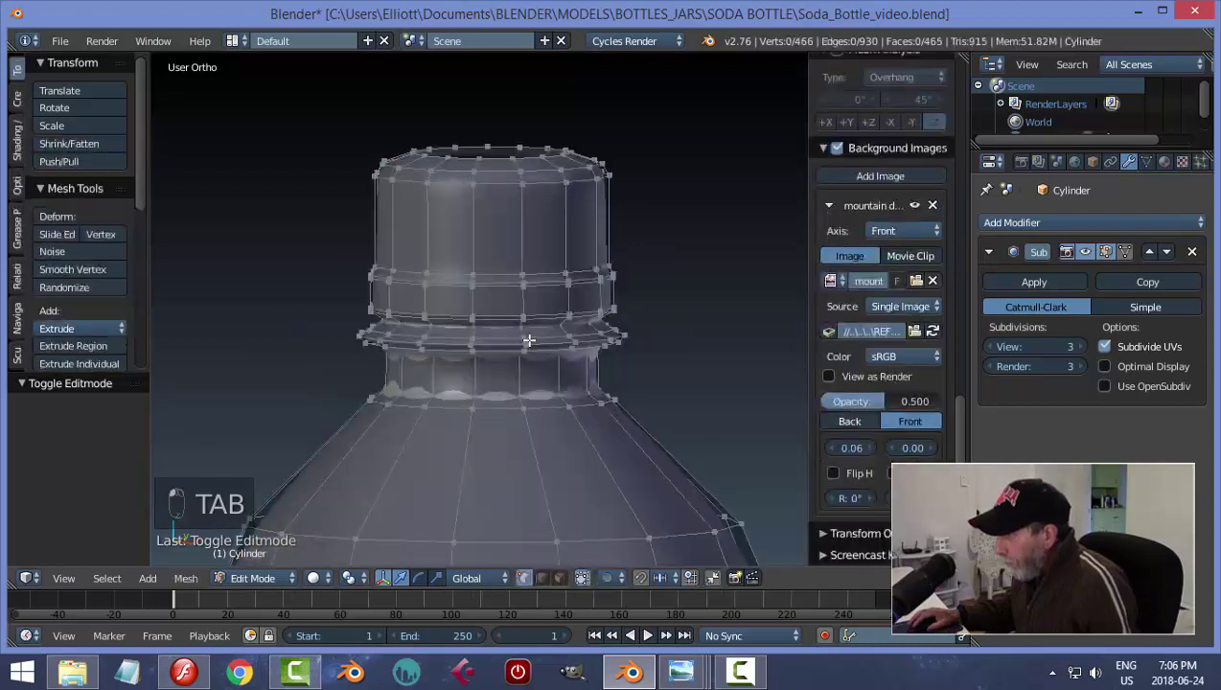
middle_drag(616, 279, 595, 324)
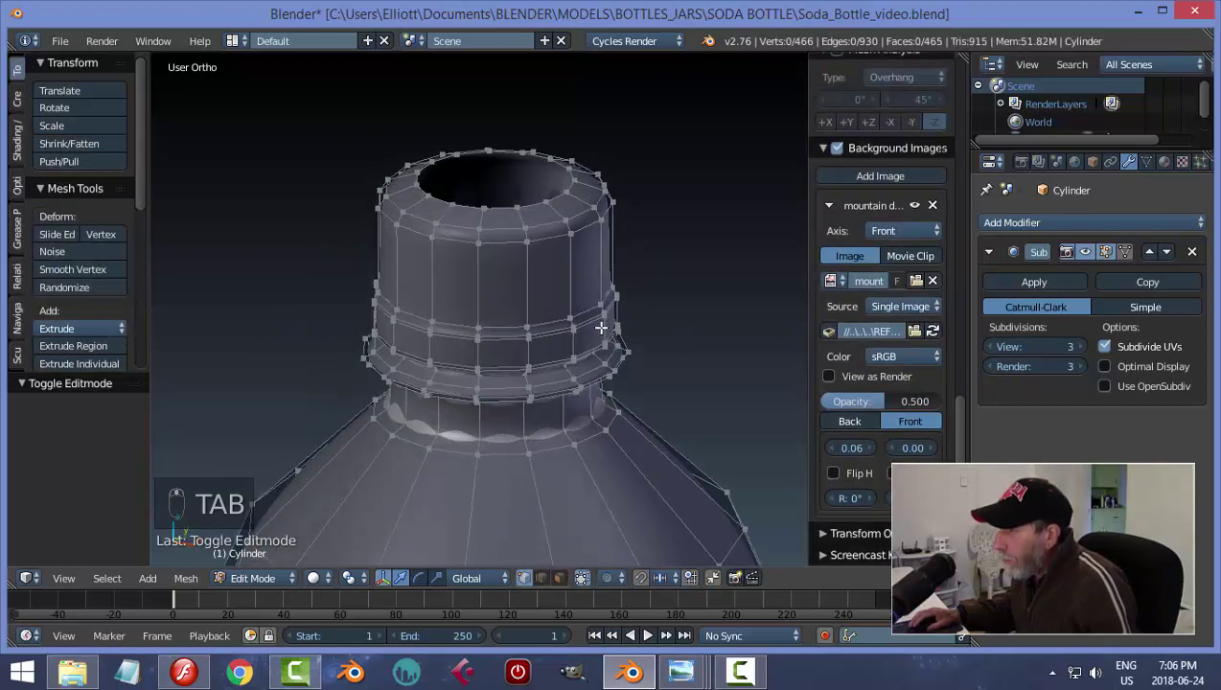
key(ctrl+Tab)
click(573, 343)
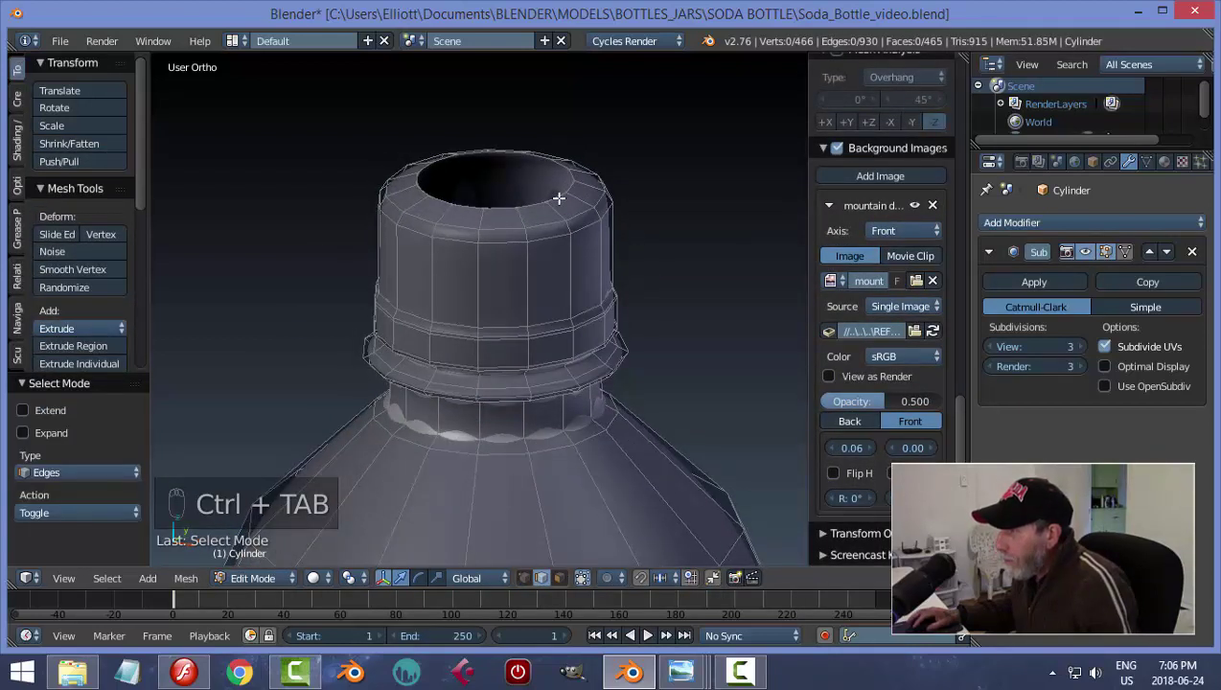
alt+right_click(559, 197)
shift+middle_drag(633, 234, 668, 341)
key(e)
right_click(736, 327)
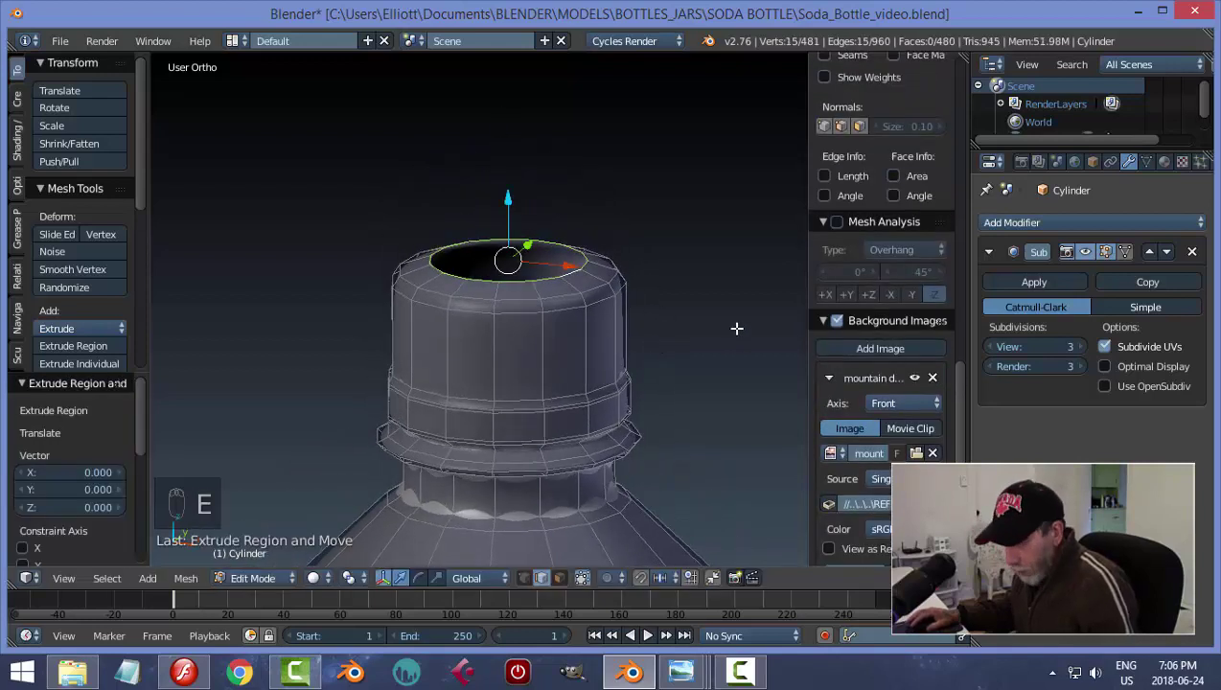
key(s)
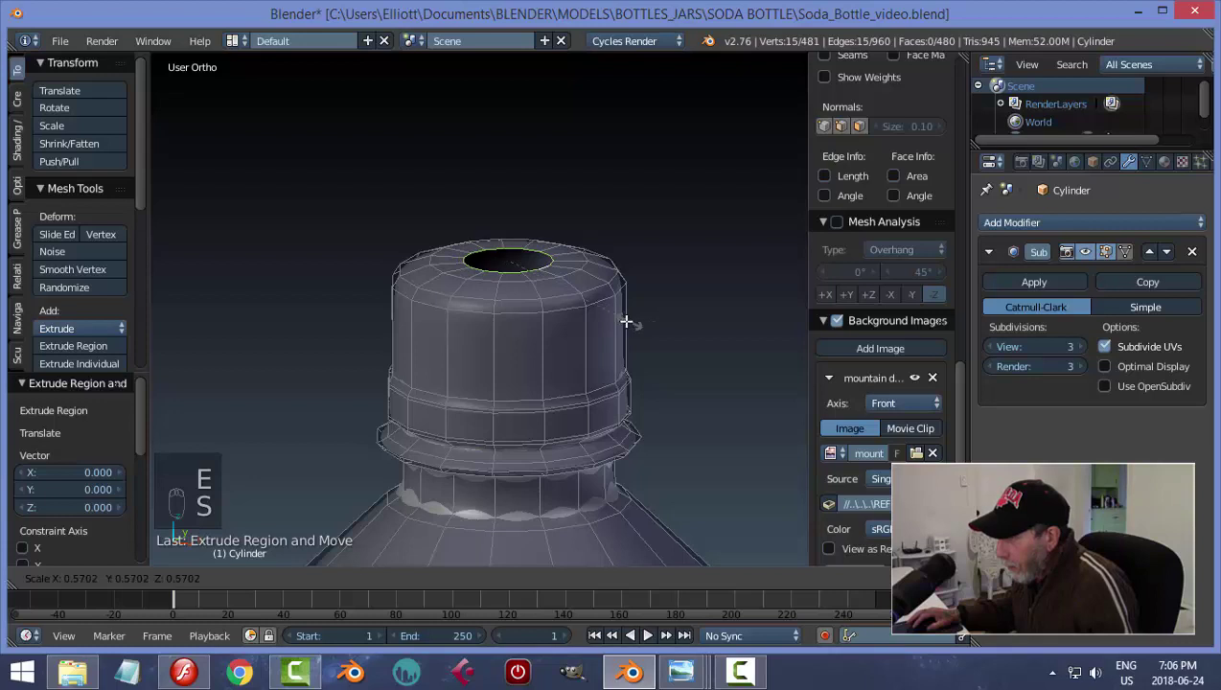
click(623, 321)
Extrude the cap's inner edge loop again, scale it inward to about 0.37 and merge it at center to close the top
key(e)
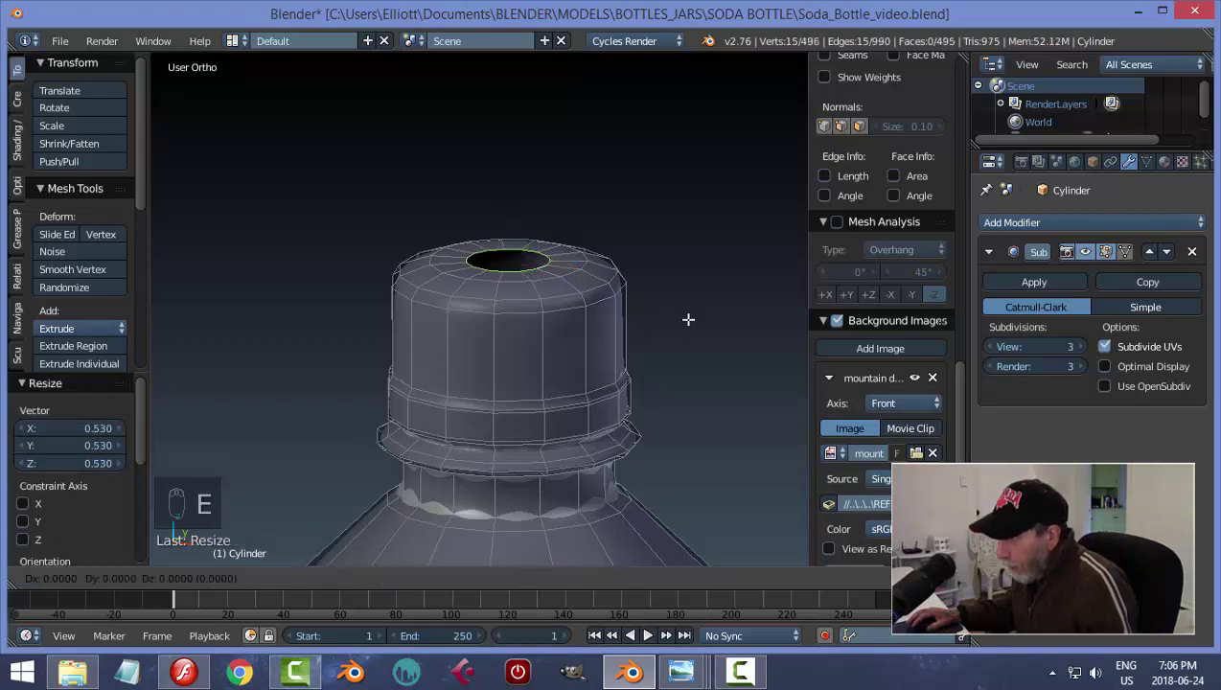
right_click(687, 319)
key(s)
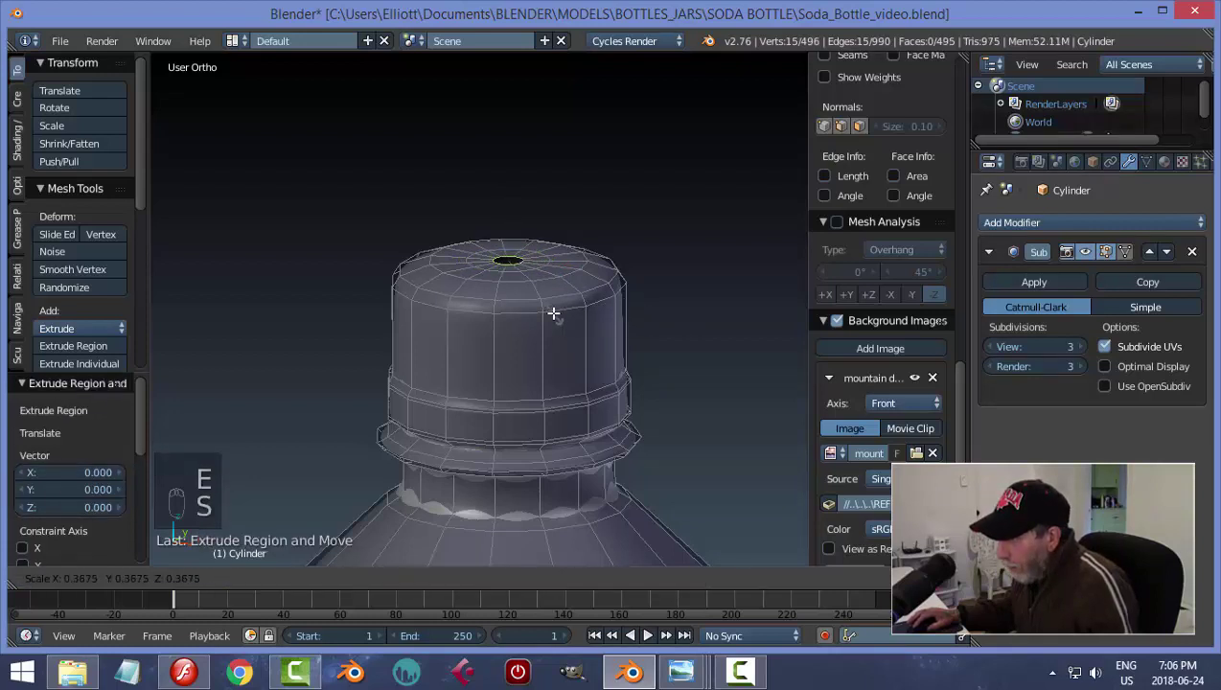
click(553, 312)
key(alt+m)
click(553, 312)
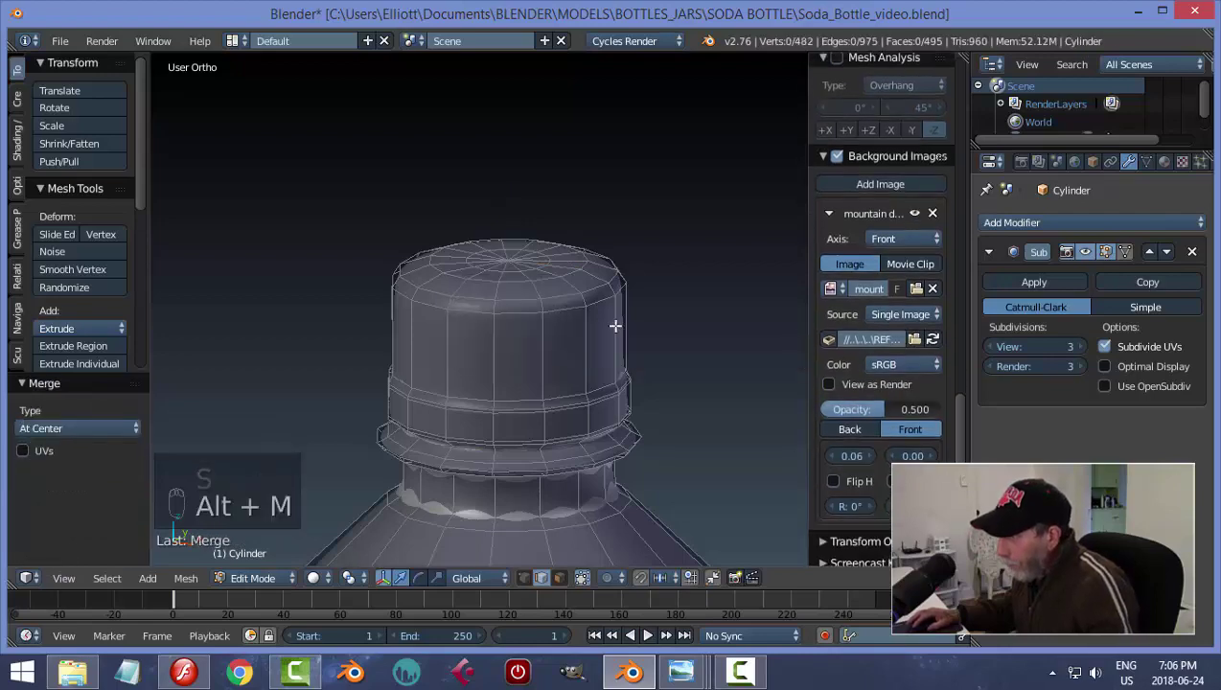
Return to Object Mode to check the closed cap and save the file
key(Tab)
scroll(595, 340, down, 2)
middle_drag(592, 346, 616, 338)
key(ctrl+s)
Add a loop cut around the cap's side wall just below its rounded top edge and view the result in Object Mode
key(Tab)
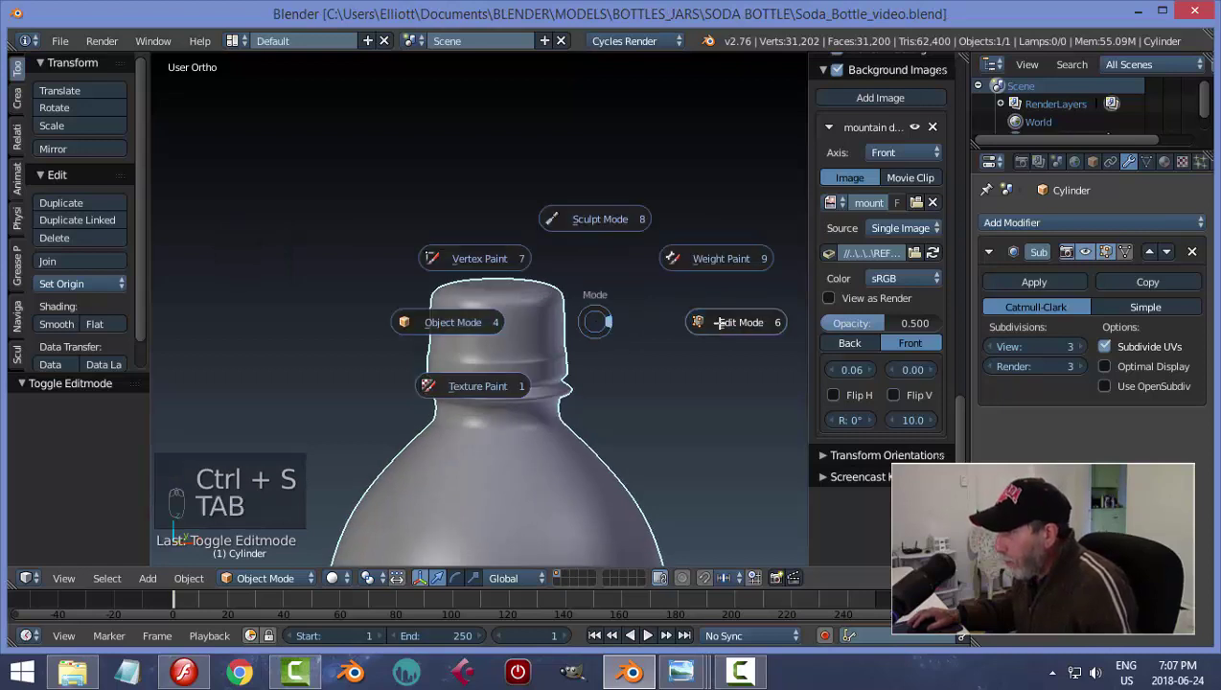
scroll(592, 326, up, 3)
scroll(593, 334, up, 3)
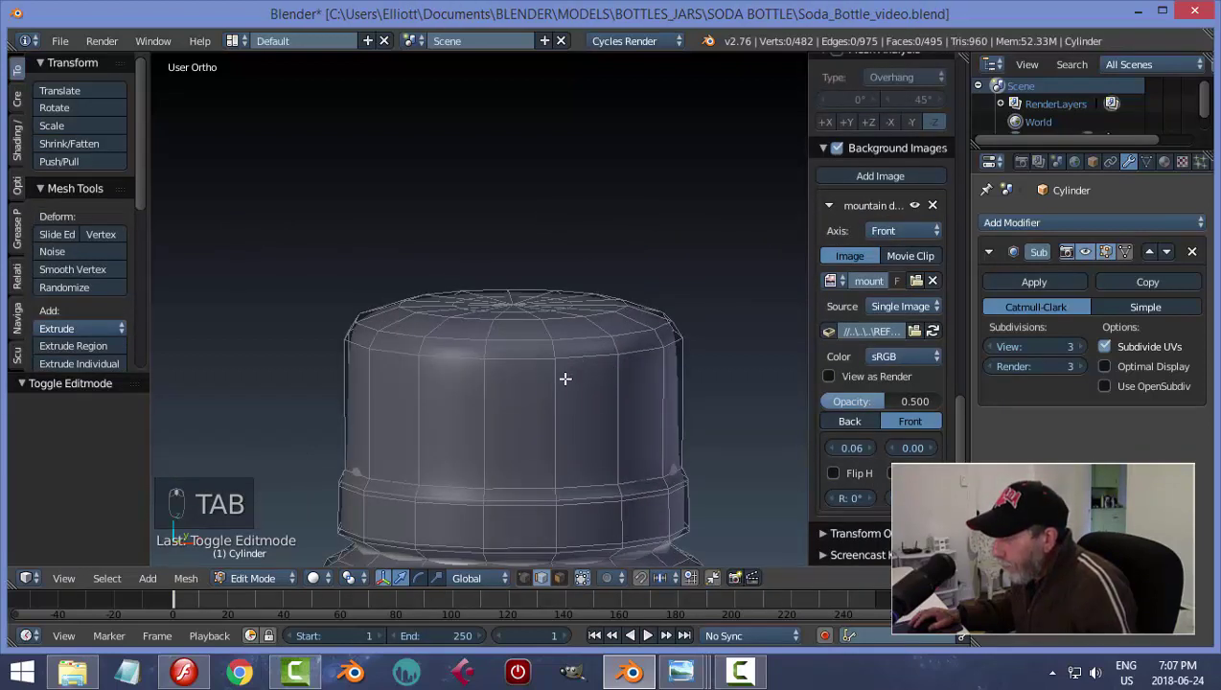
key(ctrl+r)
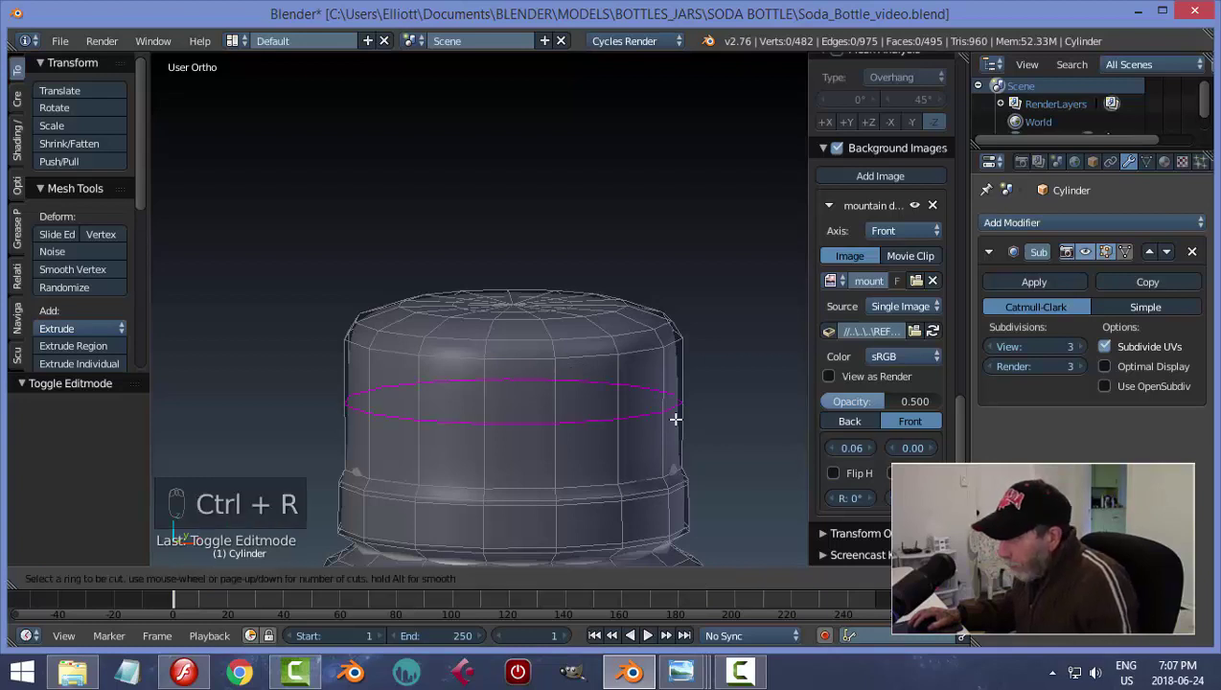
click(671, 410)
click(682, 369)
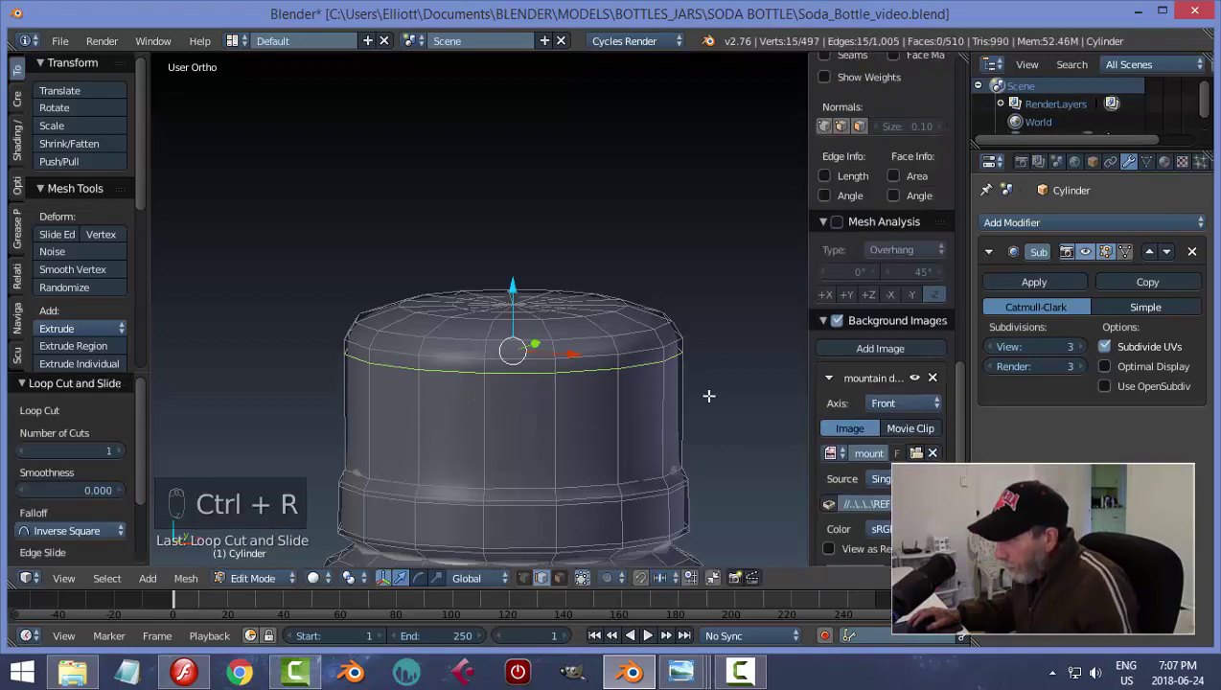
key(a)
key(Tab)
scroll(668, 368, down, 2)
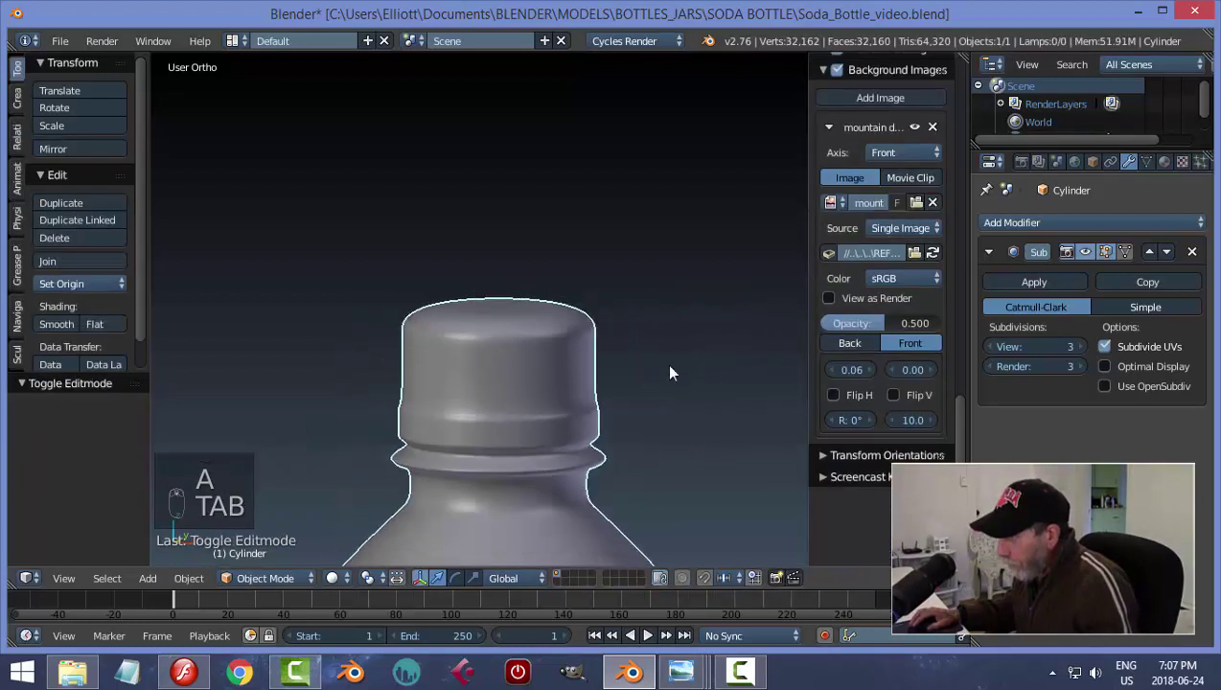
scroll(600, 437, down, 5)
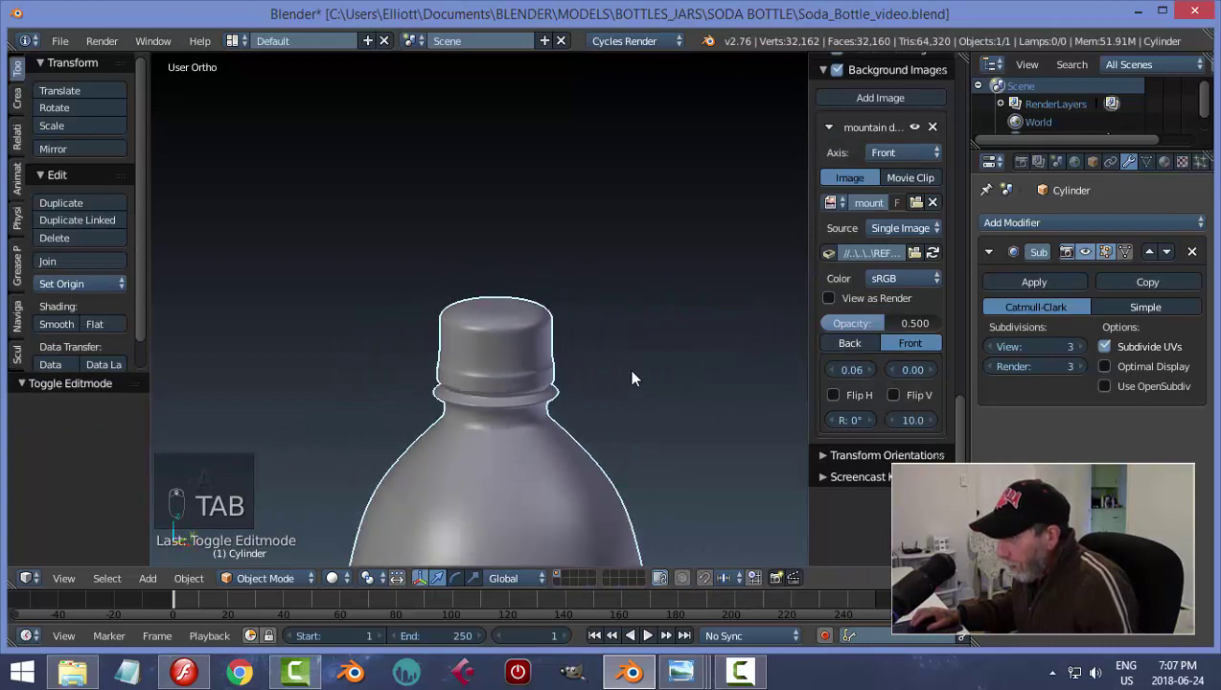
scroll(594, 402, up, 3)
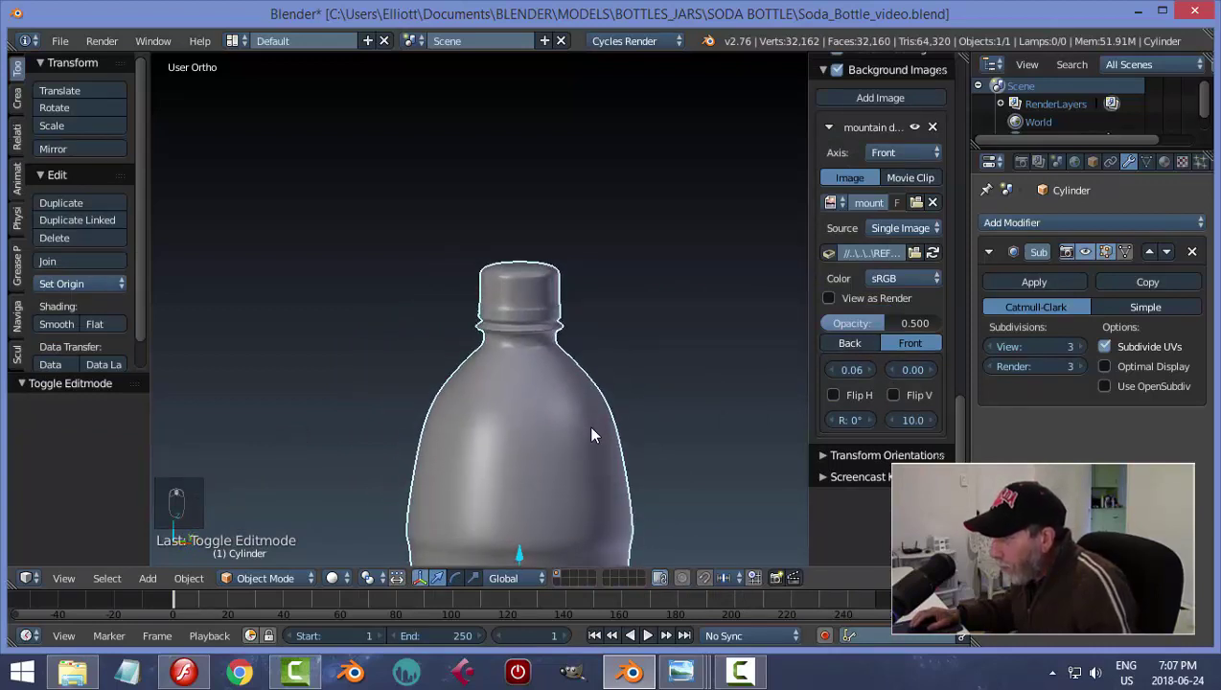
scroll(586, 433, up, 3)
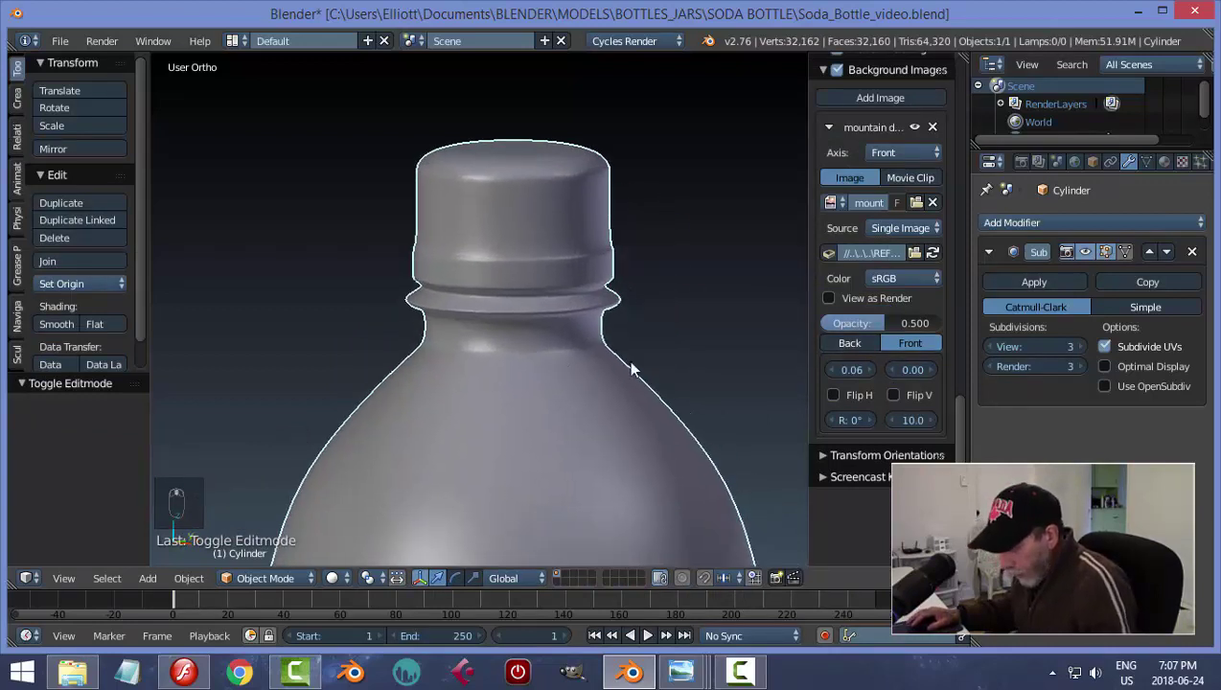
Add a centred loop cut around the neck between the neck ring and the shoulder, and return to Object Mode
key(n)
key(Tab)
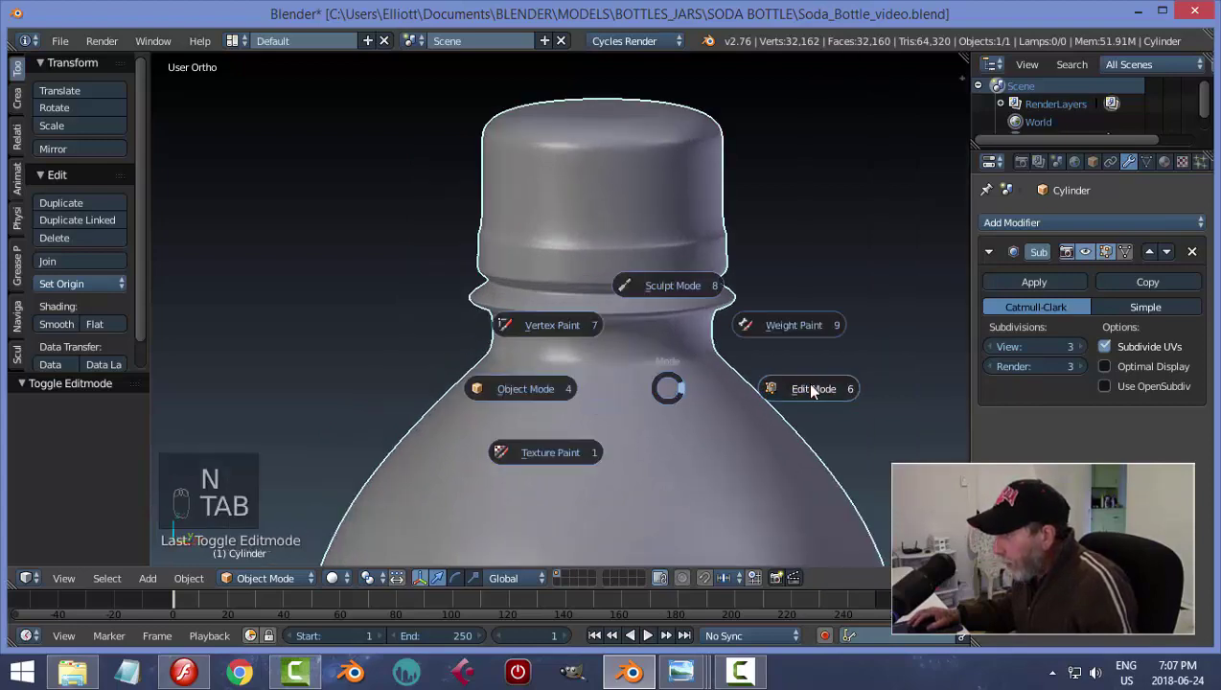
click(814, 388)
scroll(690, 374, up, 4)
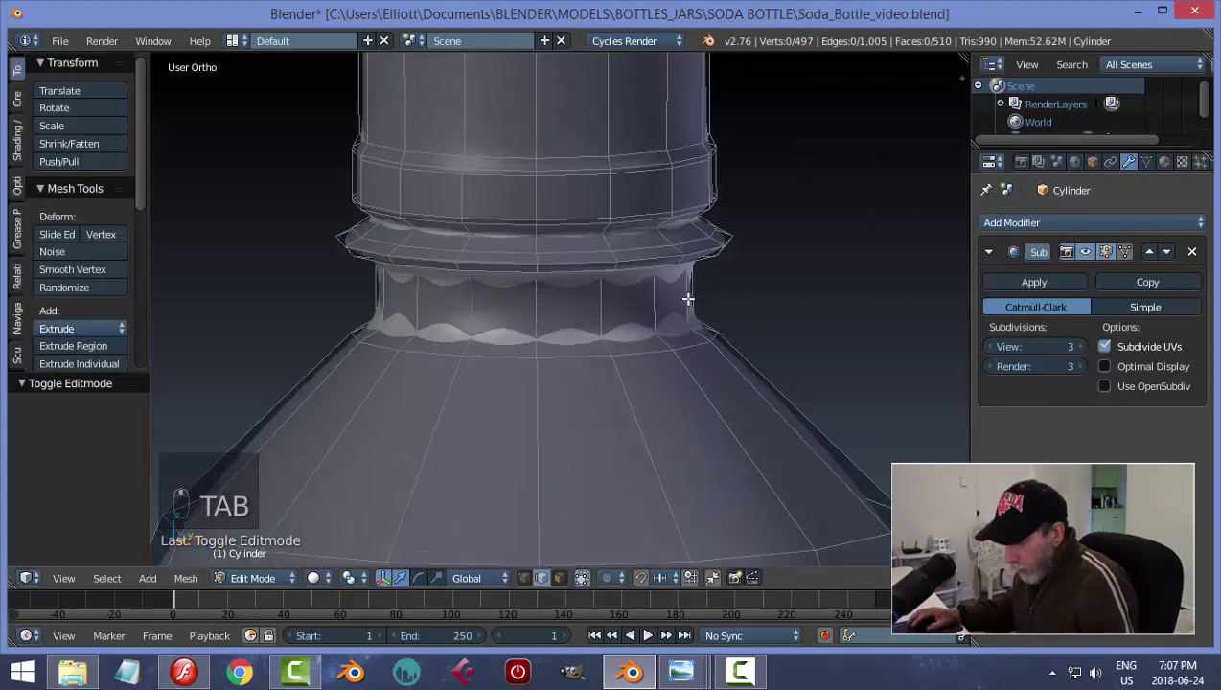
key(ctrl+r)
click(688, 304)
right_click(690, 312)
key(Tab)
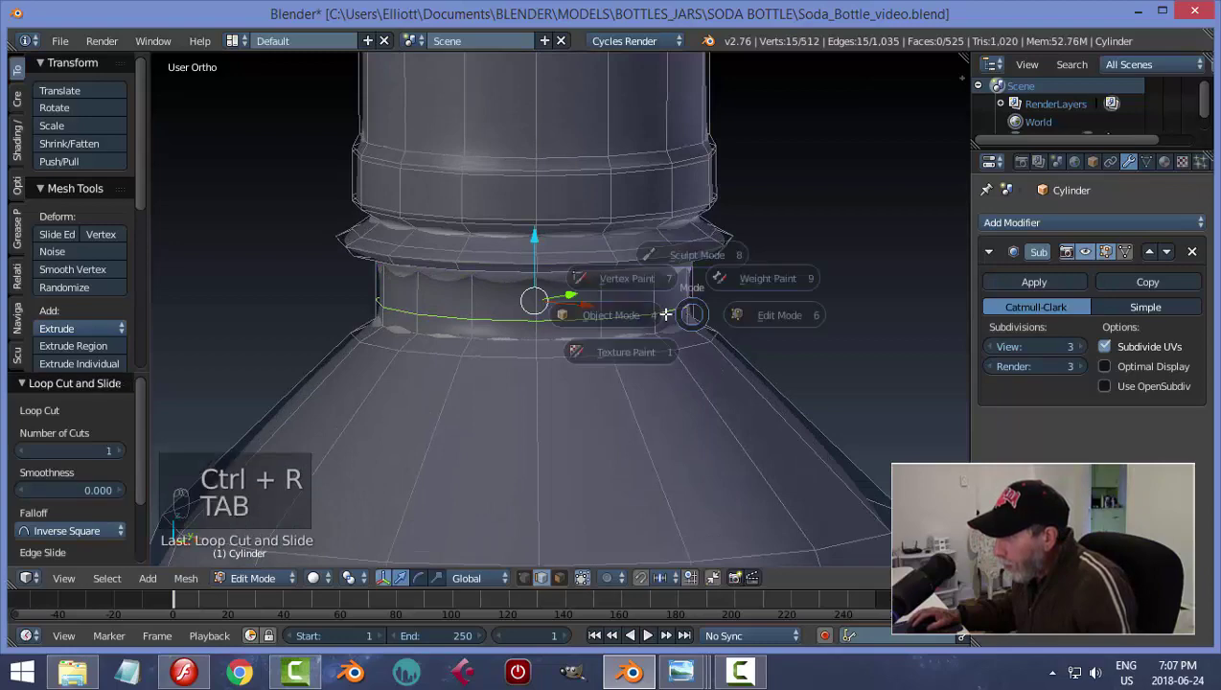
click(666, 314)
scroll(690, 341, down, 4)
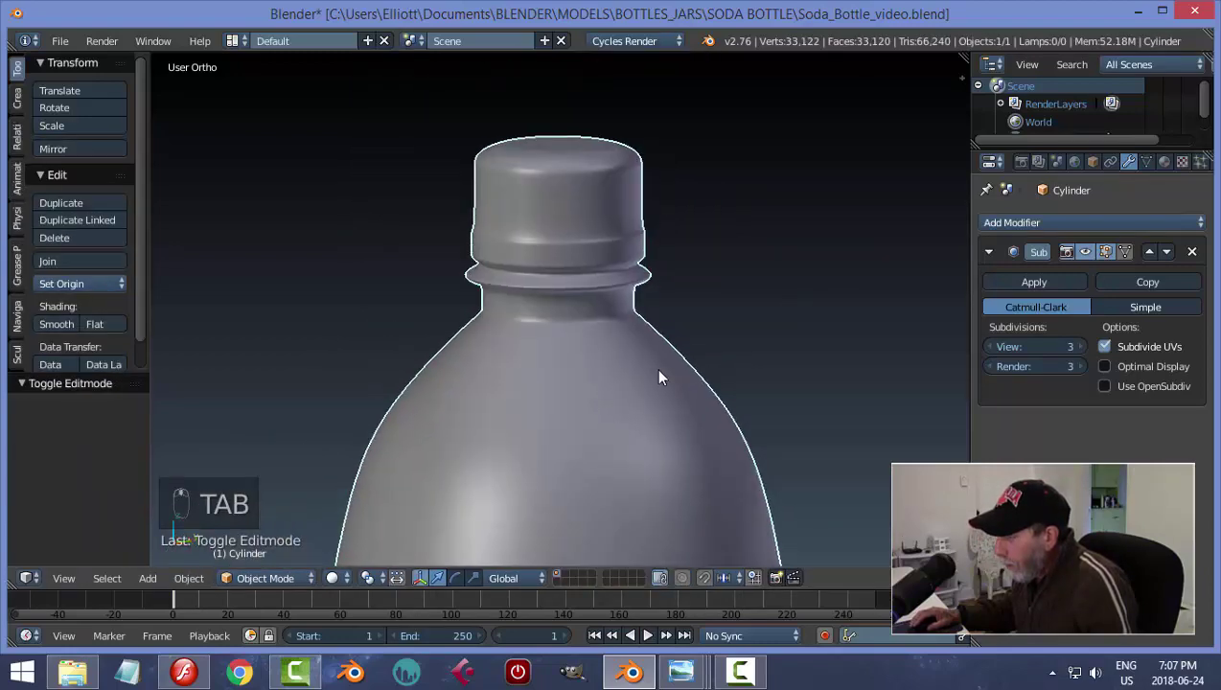
Switch to the front view and enter Edit Mode on the bottle, framing the lower rim of its shoulder
scroll(656, 375, down, 4)
shift+middle_drag(650, 381, 628, 279)
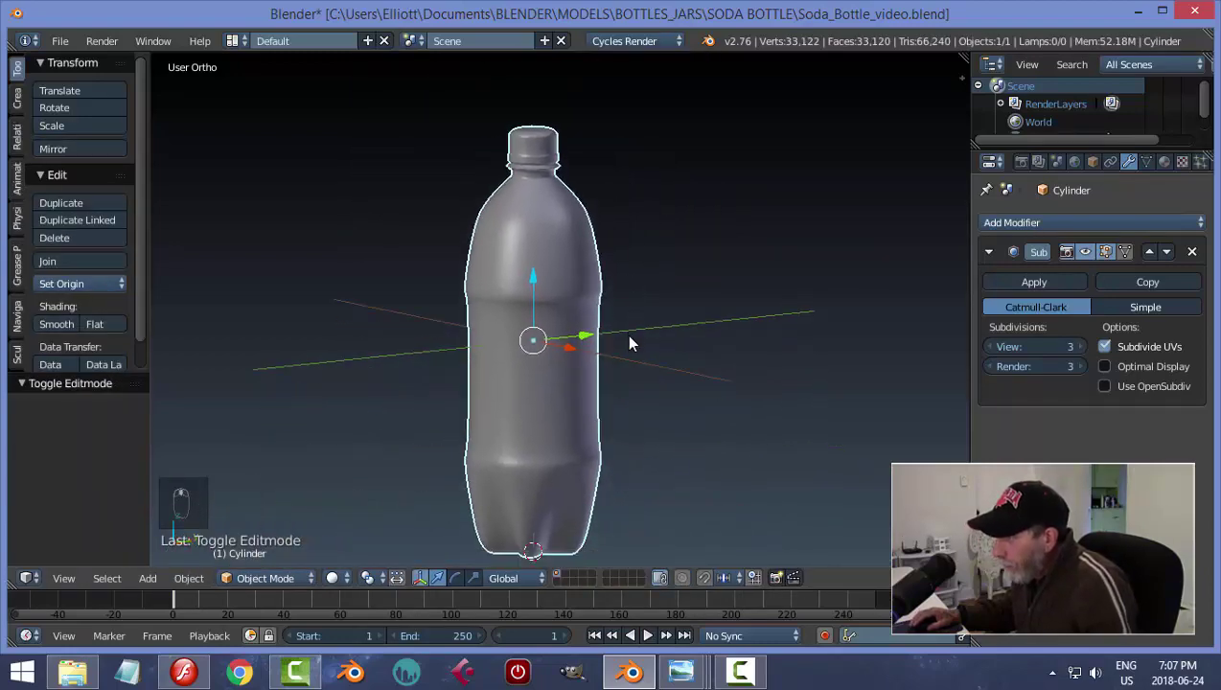
middle_drag(630, 343, 624, 339)
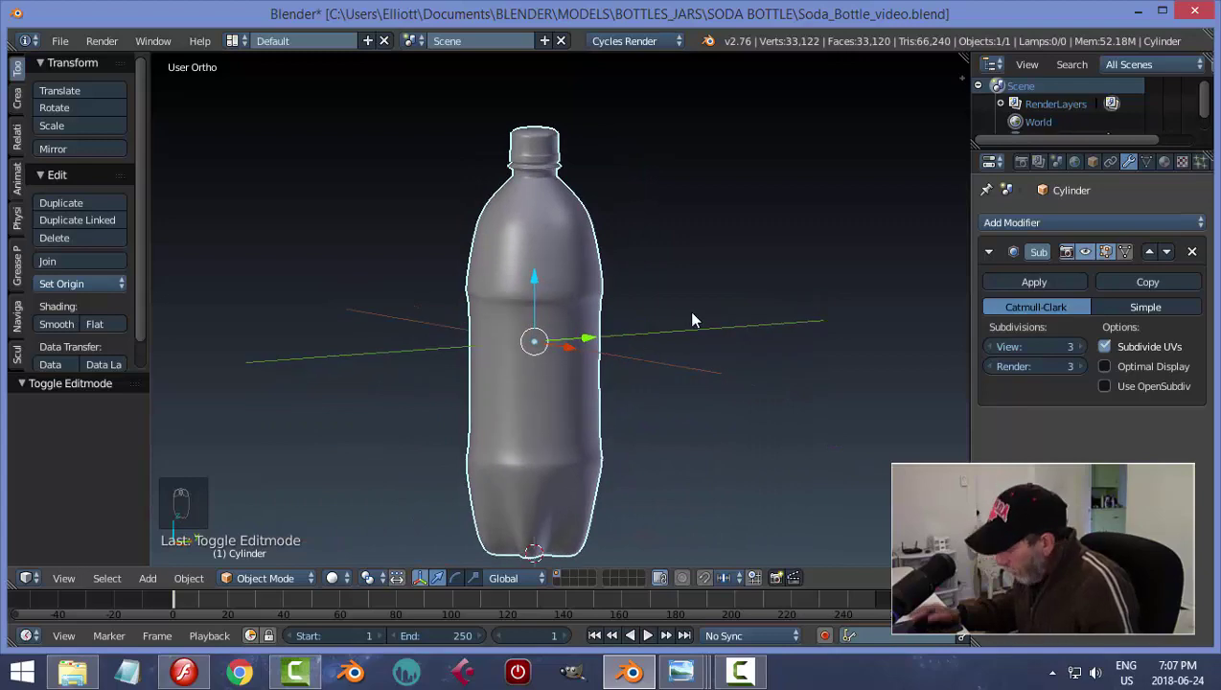
key(KP_1)
scroll(668, 335, up, 5)
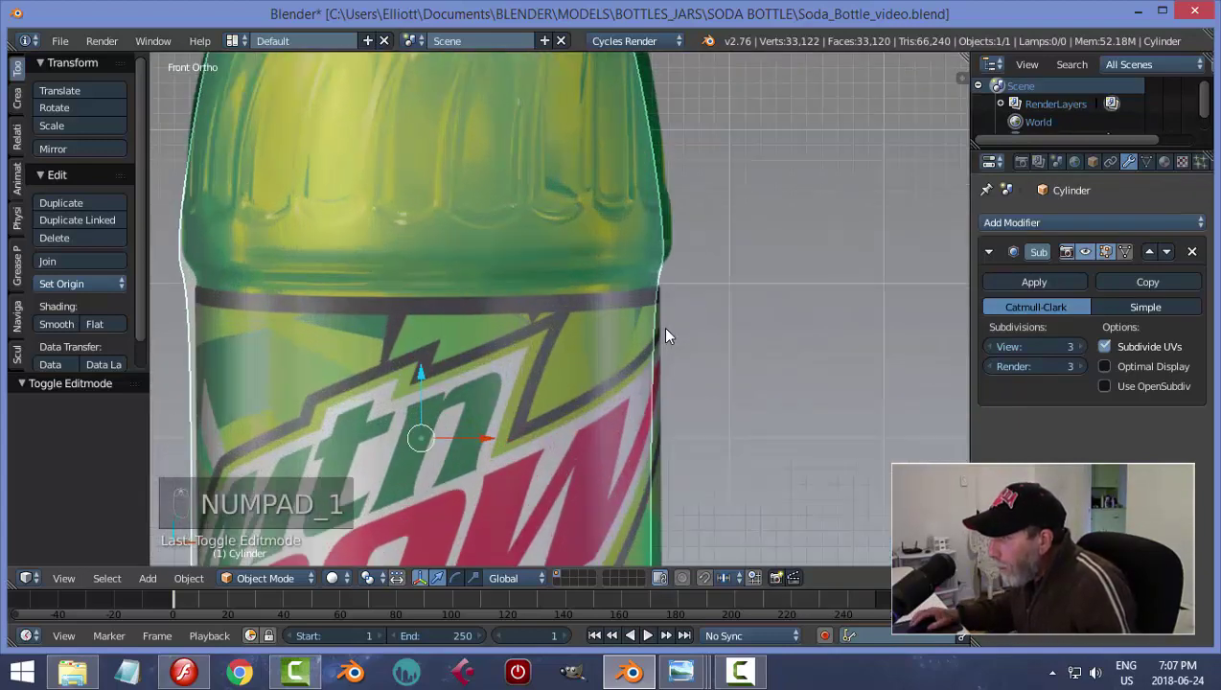
key(Tab)
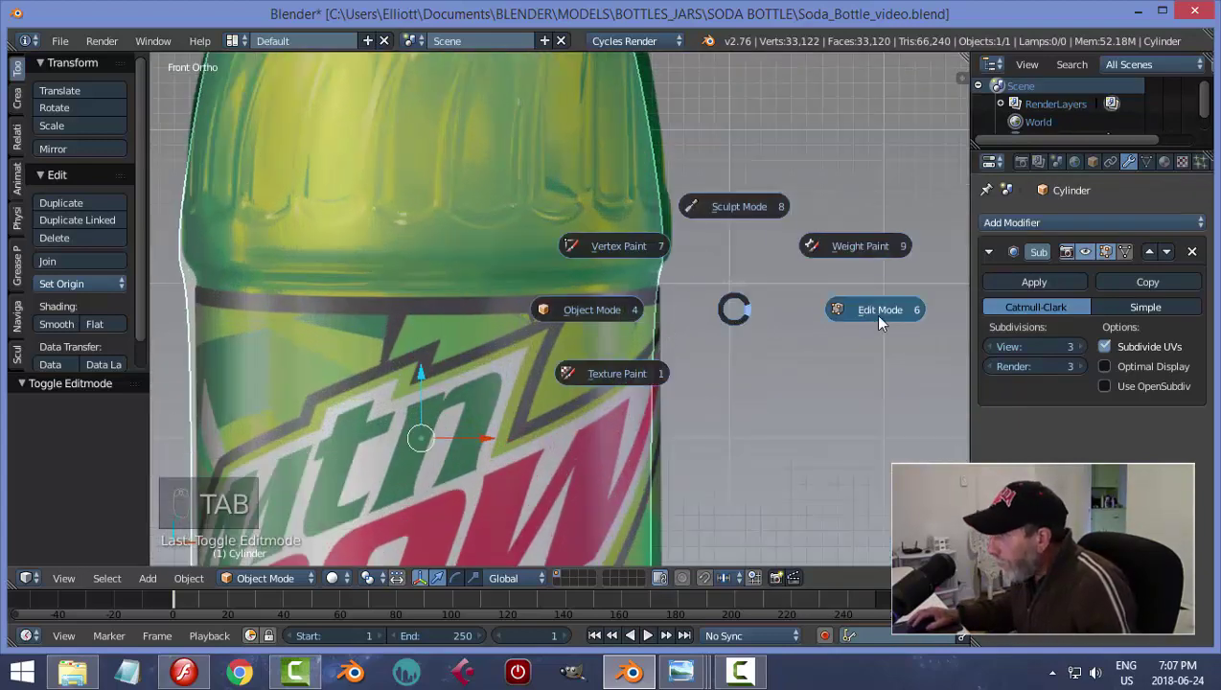
click(874, 313)
scroll(638, 343, up, 2)
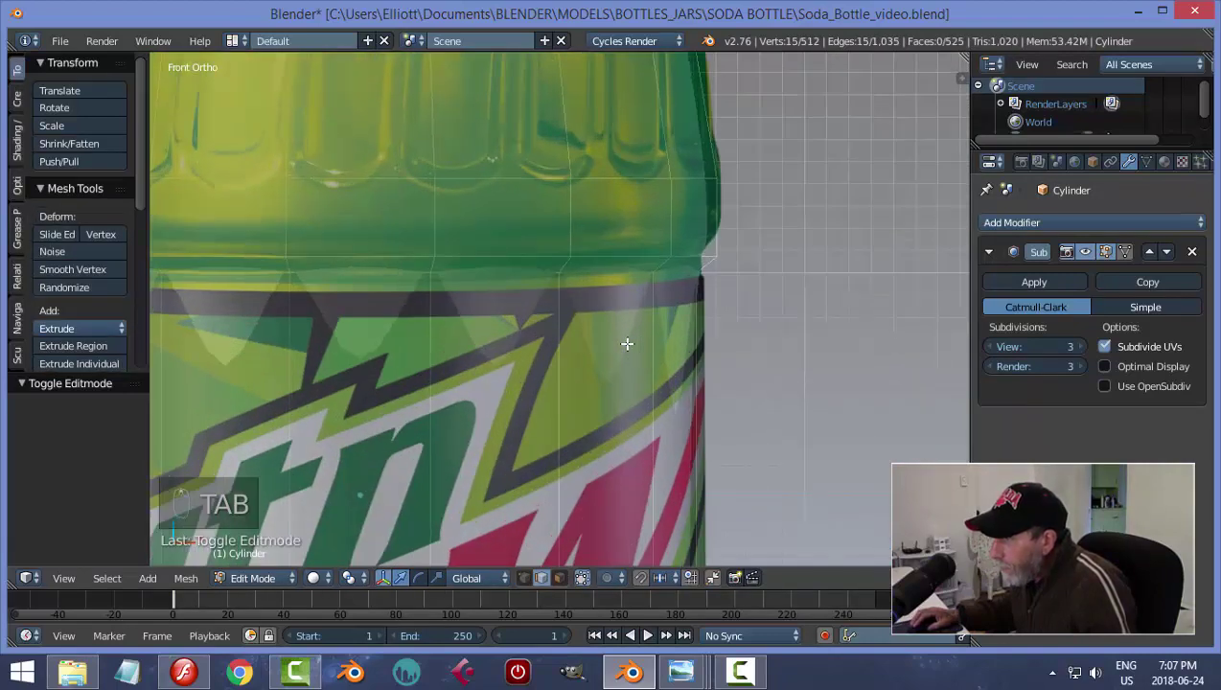
scroll(633, 341, down, 2)
scroll(655, 329, up, 3)
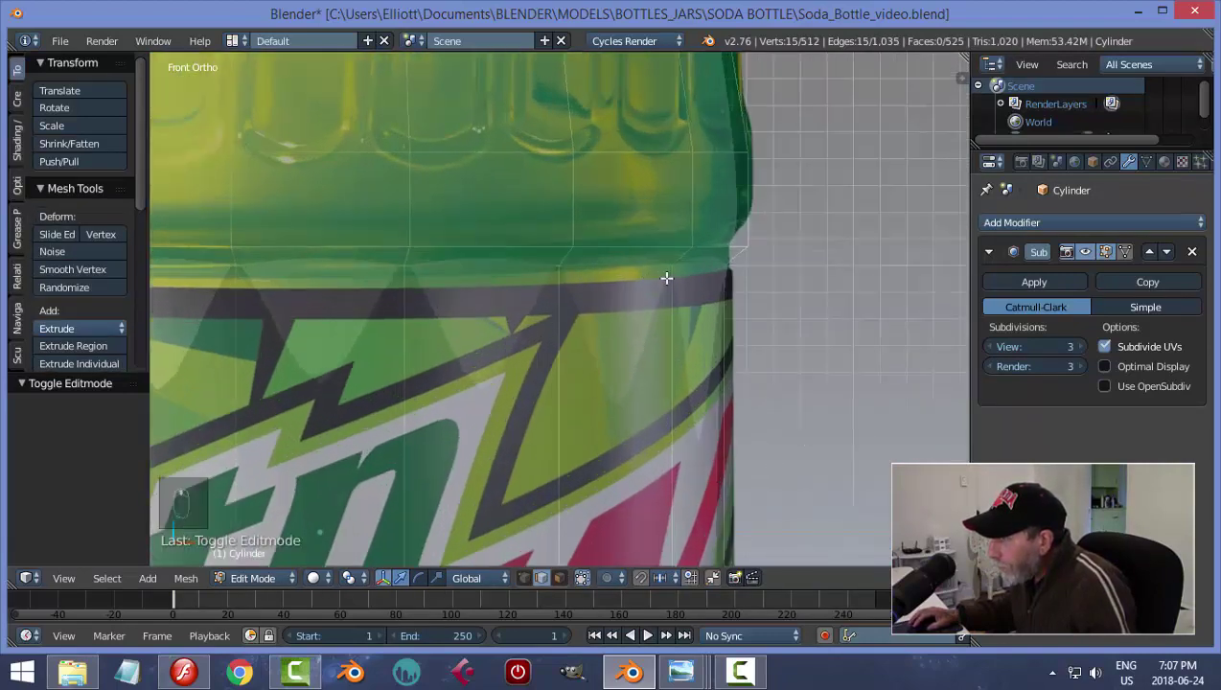
key(ctrl+Tab)
click(626, 249)
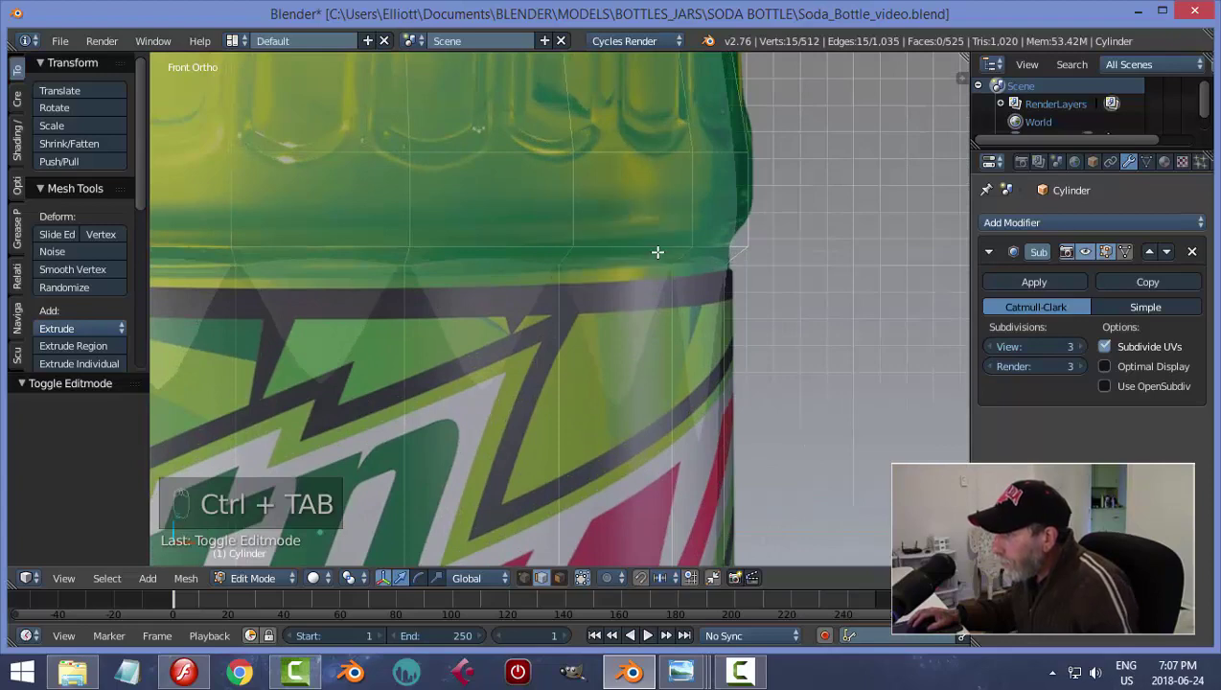
alt+click(656, 247)
scroll(676, 316, down, 1)
scroll(595, 321, down, 2)
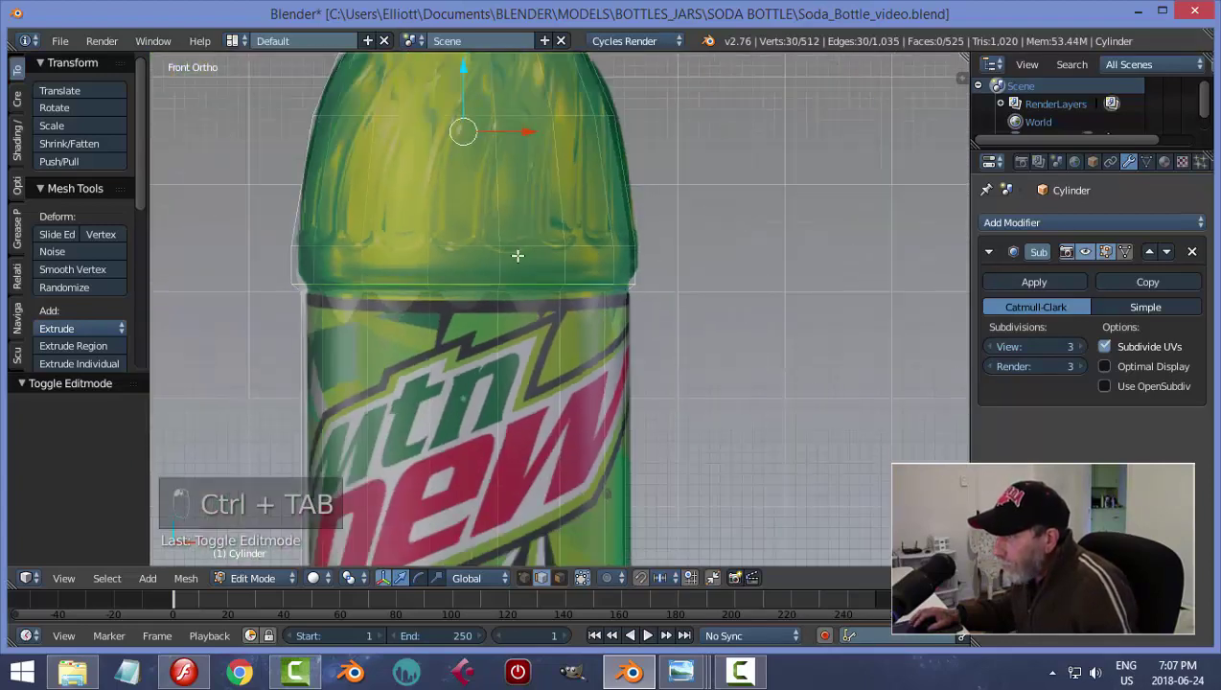
scroll(647, 342, down, 2)
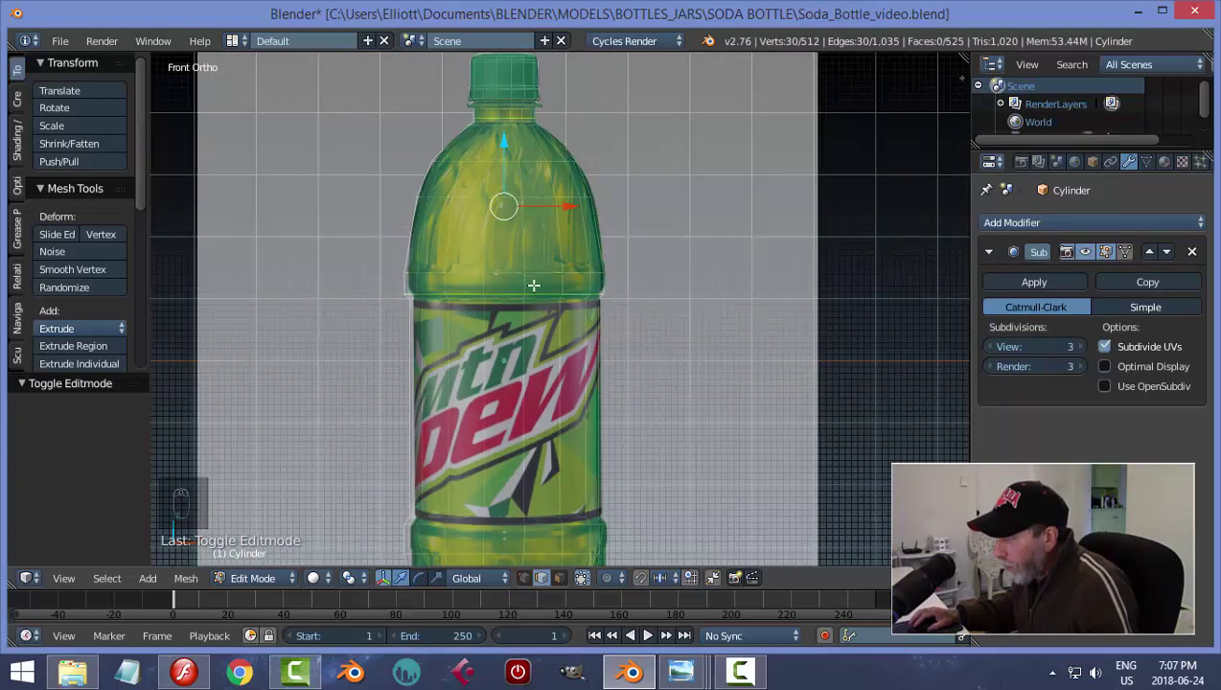
key(a)
Raise the edge loop at the shoulder's lower rim slightly, and lower the loop beneath it by 0.035 along Z
scroll(559, 285, up, 3)
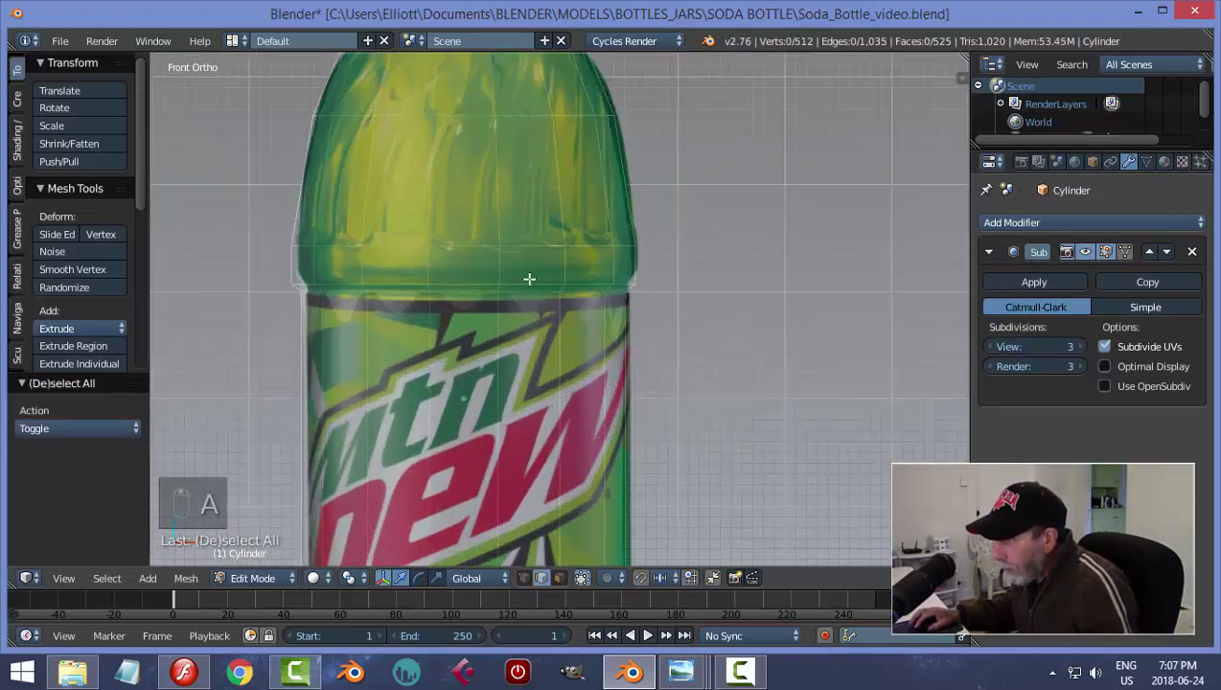
alt+right_click(529, 281)
scroll(489, 300, up, 2)
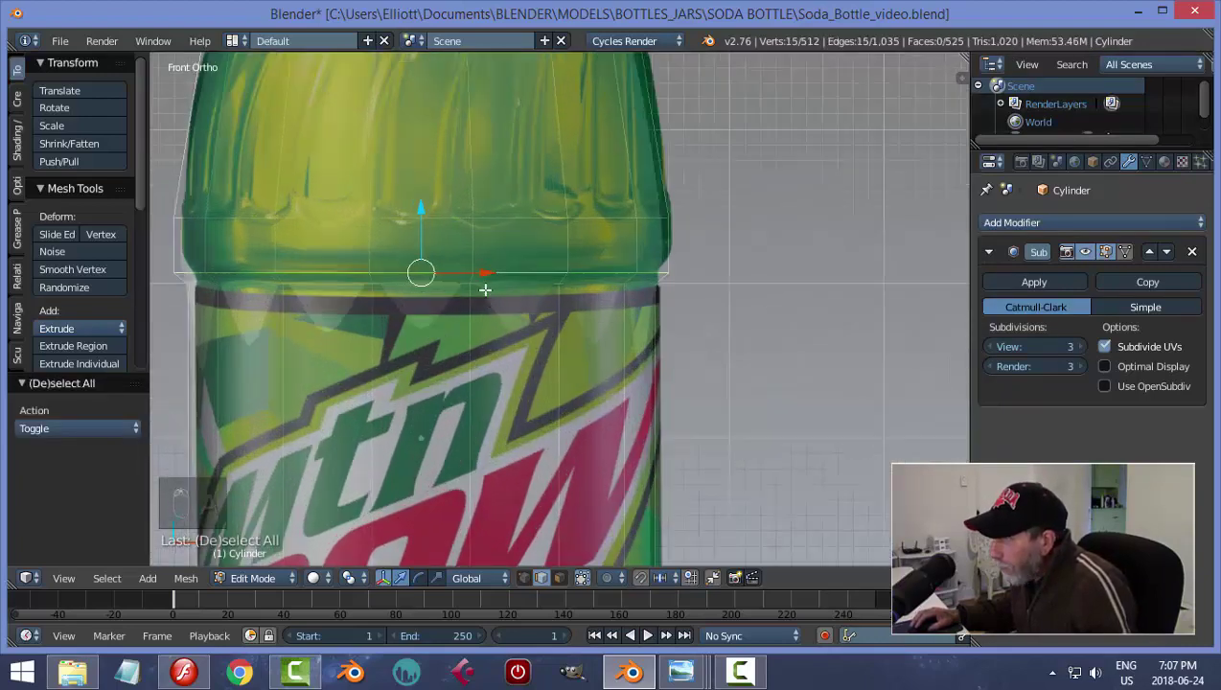
key(g)
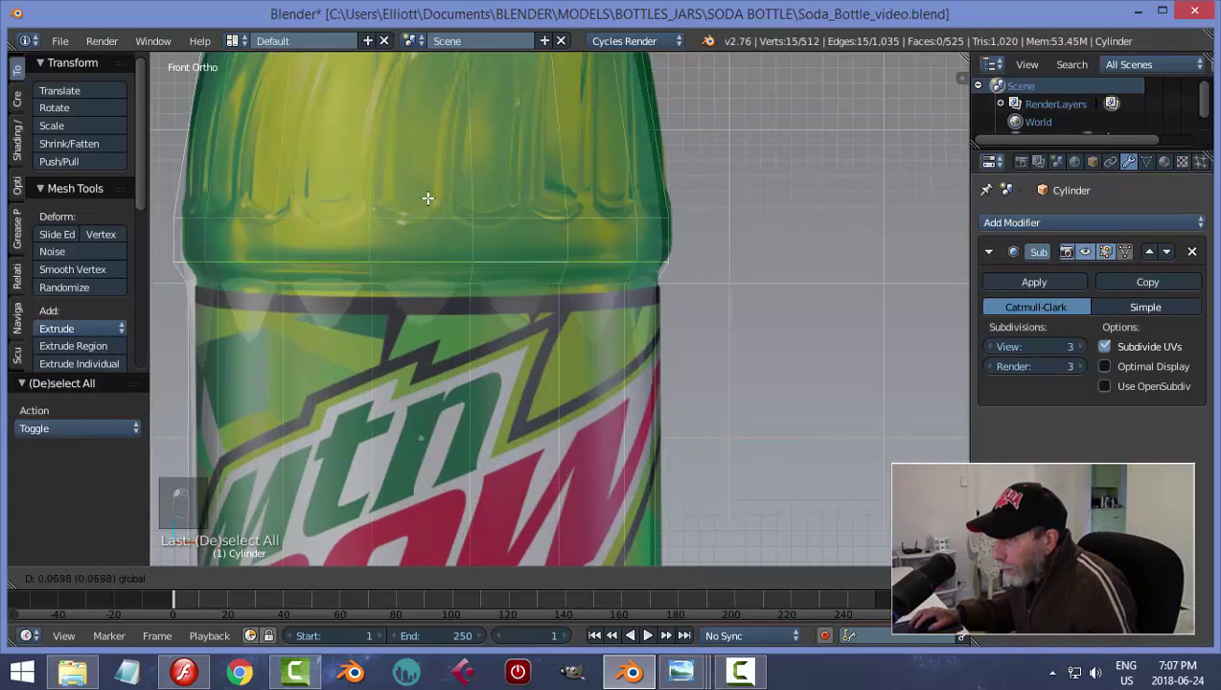
click(505, 218)
key(a)
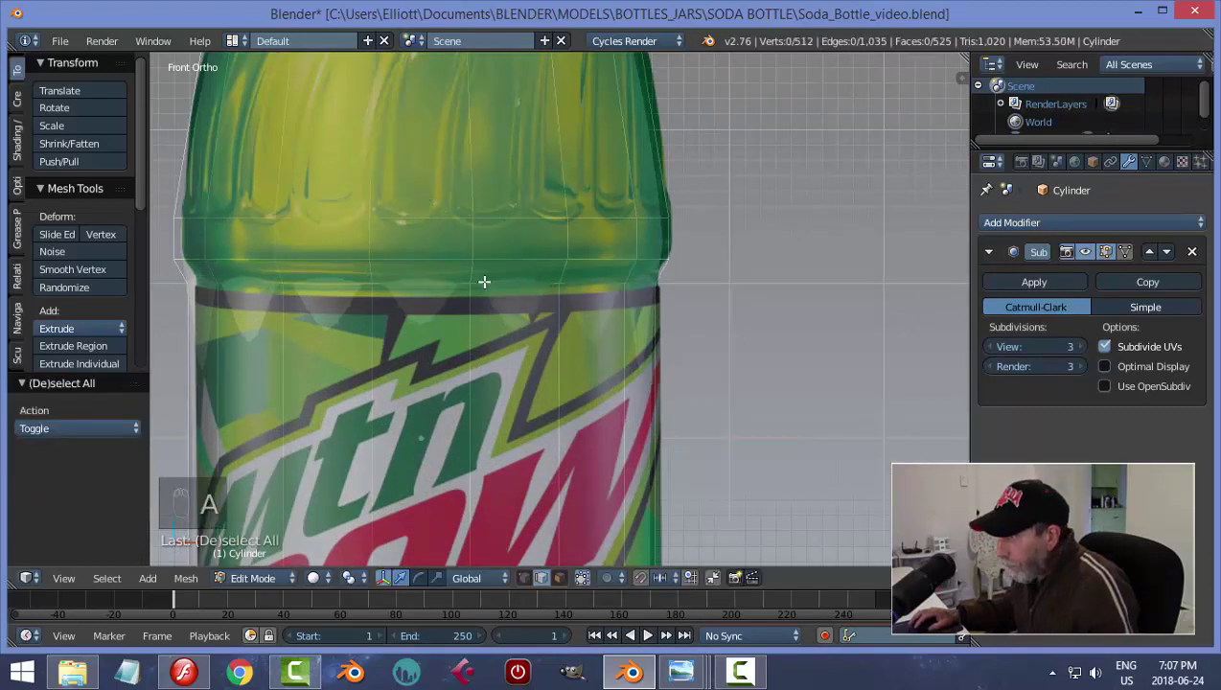
alt+right_click(476, 284)
mouse_move(420, 218)
mouse_down()
mouse_move(411, 230)
mouse_move(422, 235)
mouse_up()
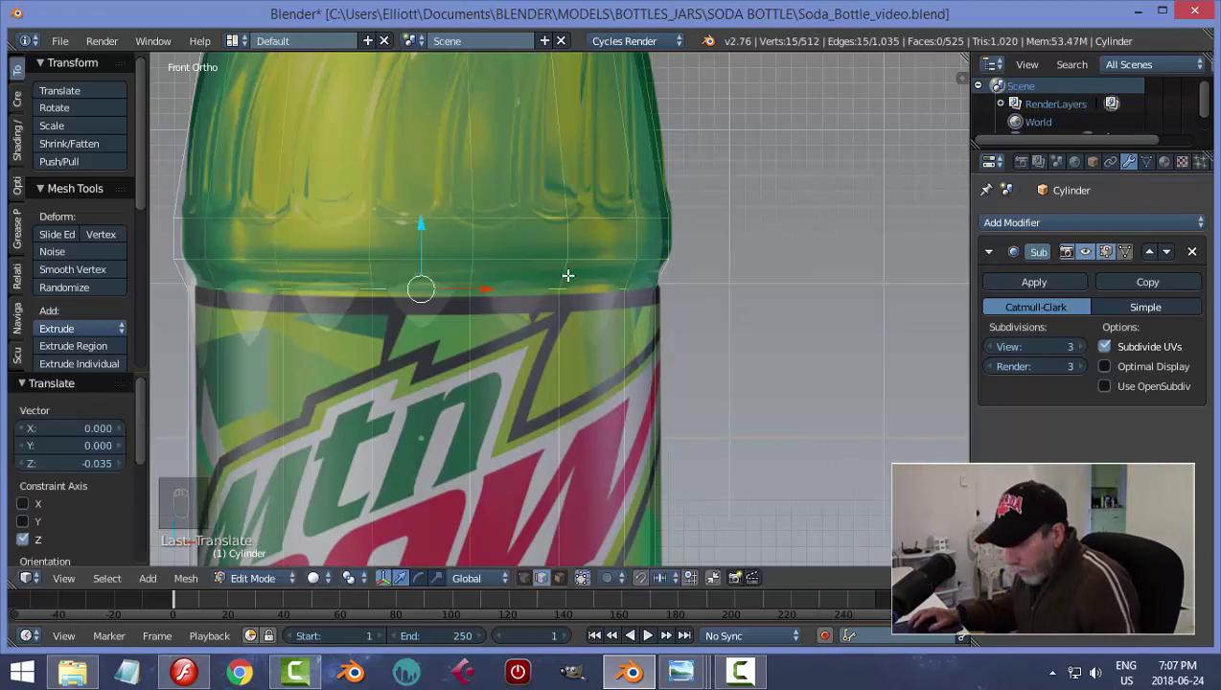
Add a centred loop cut in the narrow band between the shoulder's lower rim and the label's upper edge
key(ctrl+r)
click(567, 276)
right_click(568, 276)
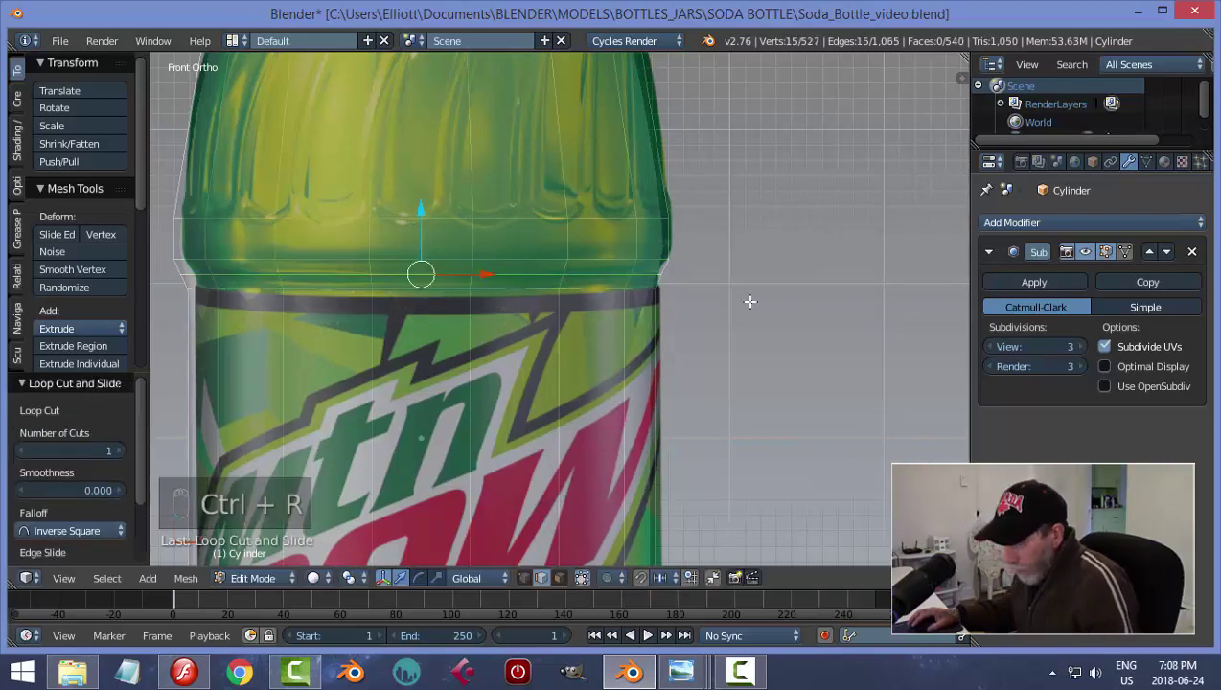
key(s)
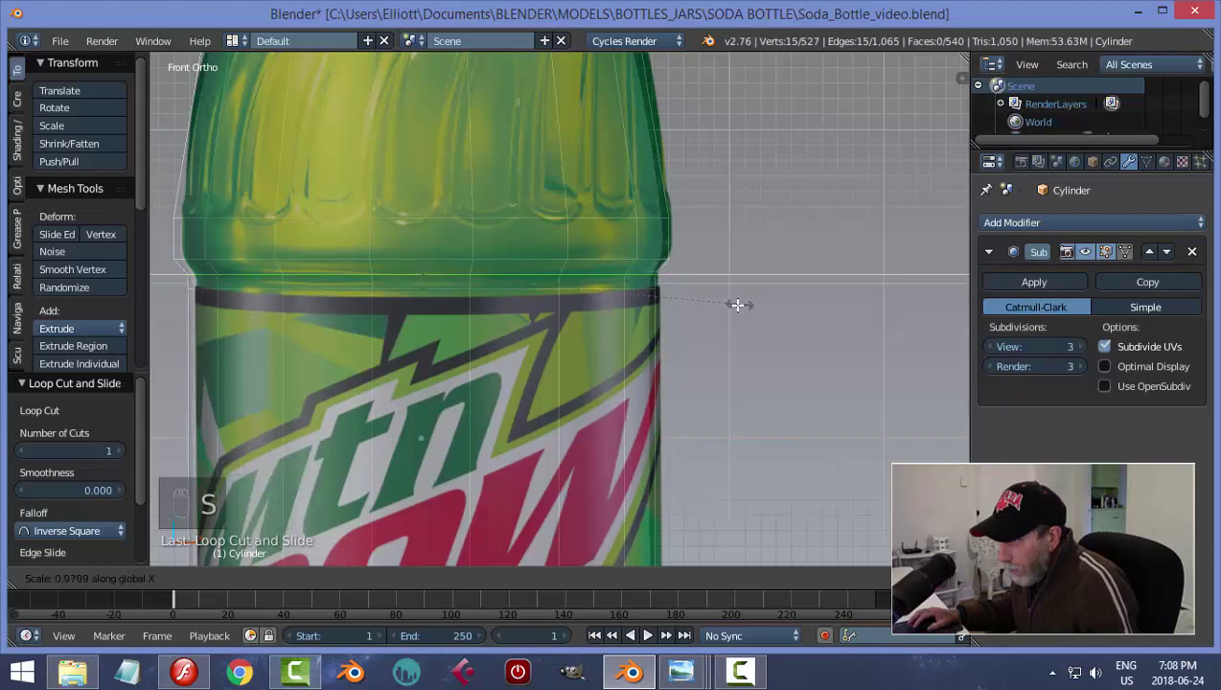
click(731, 307)
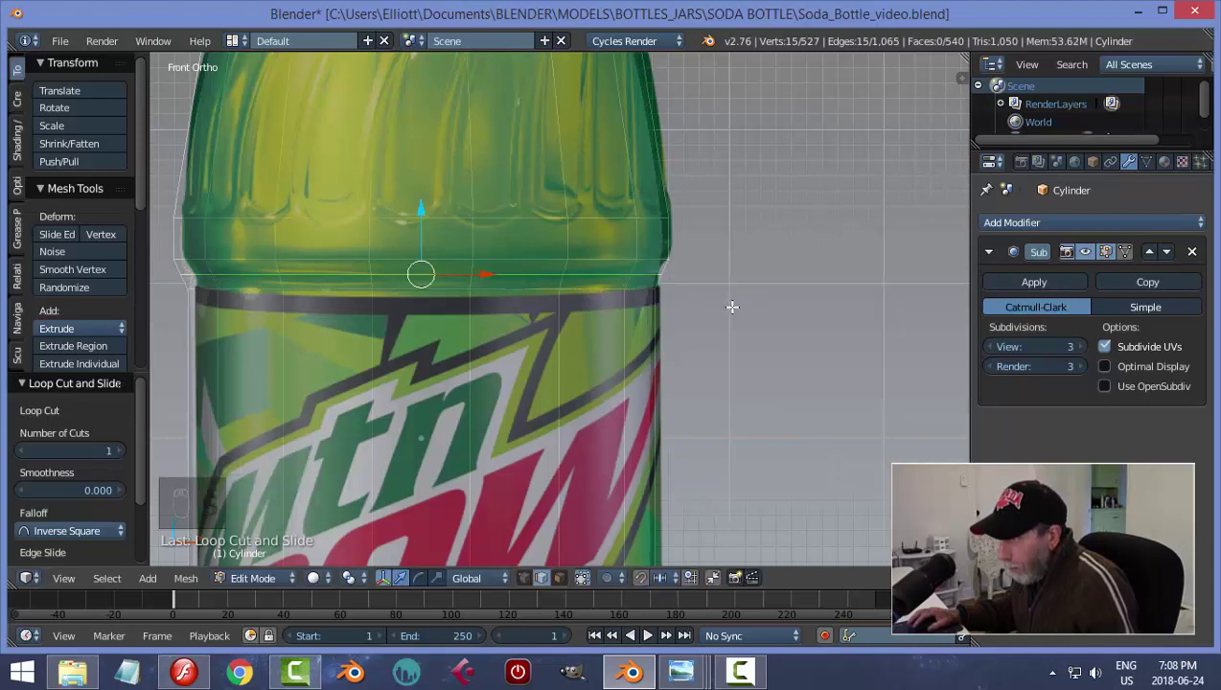
key(s)
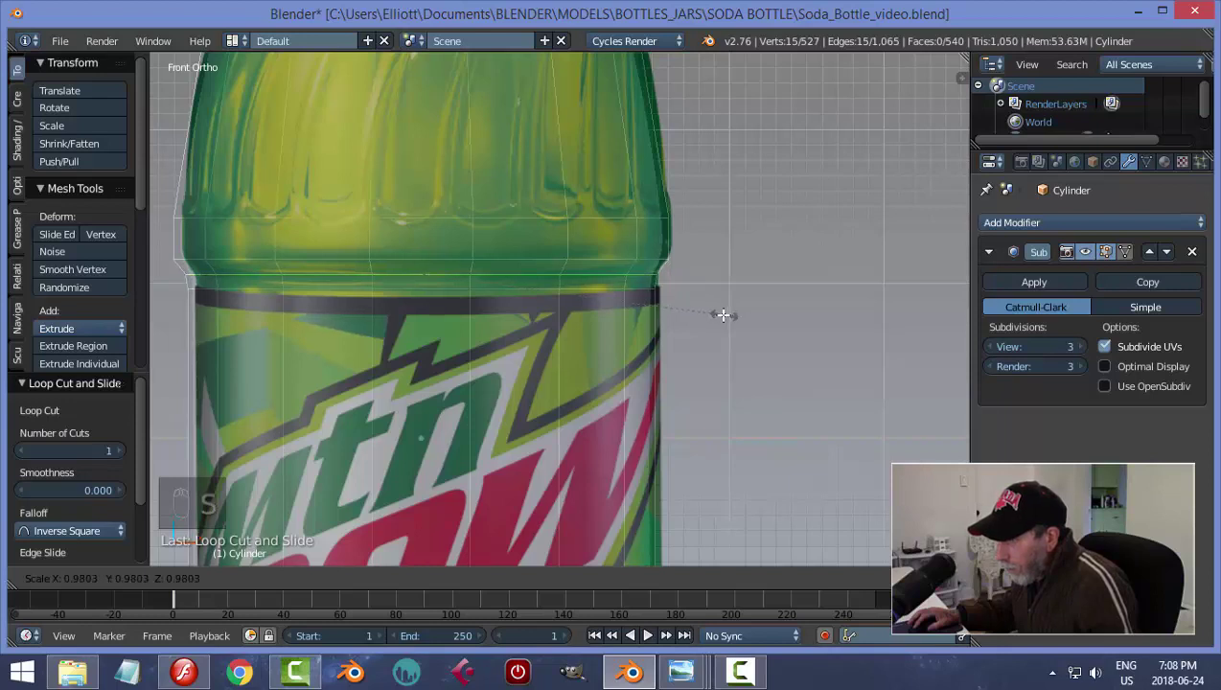
click(723, 315)
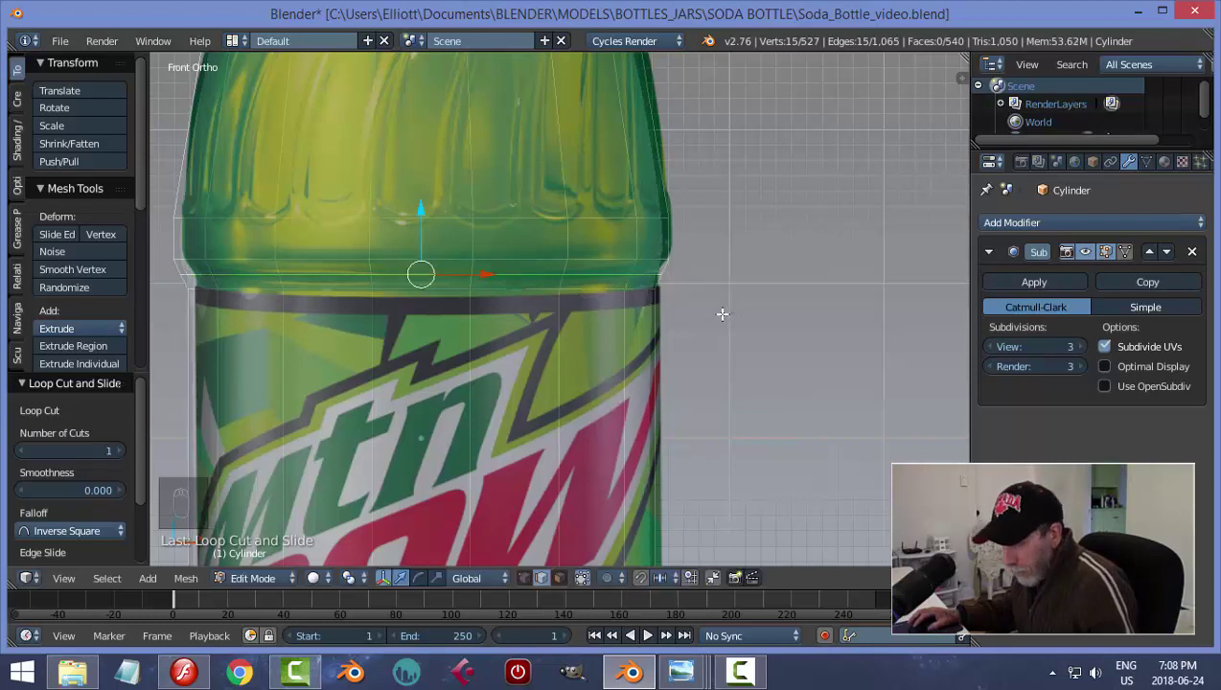
key(a)
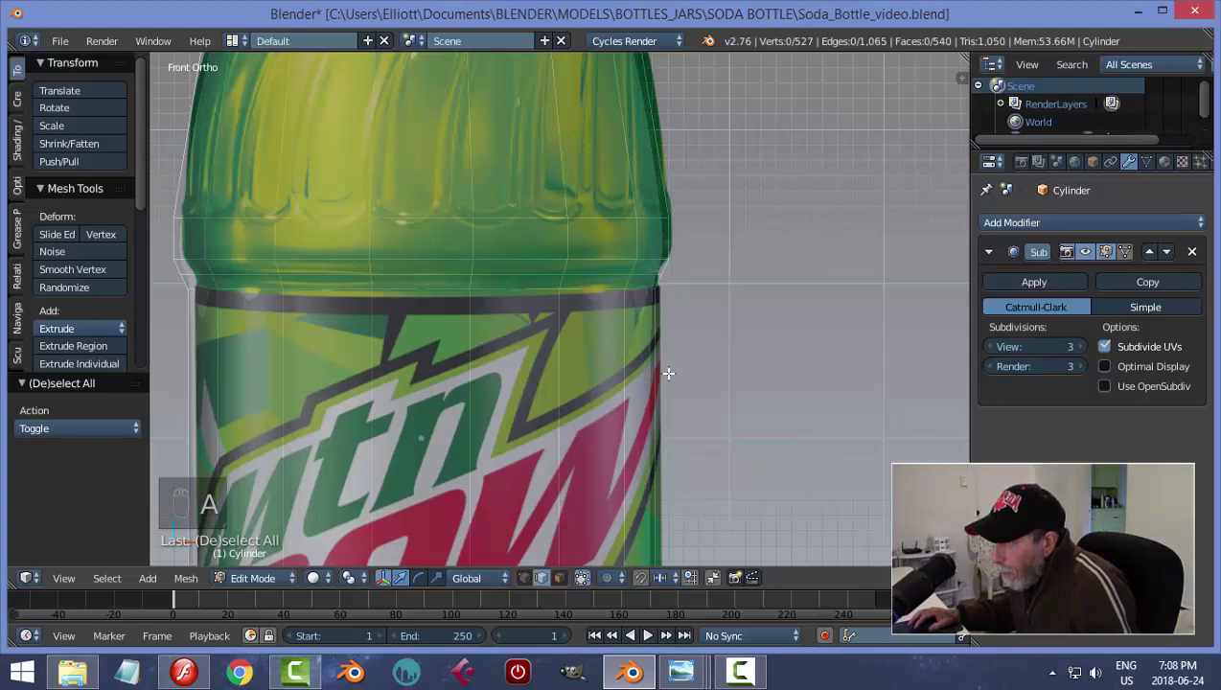
Return to Object Mode and set the front reference image to display behind the model
scroll(762, 342, down, 4)
scroll(694, 326, up, 6)
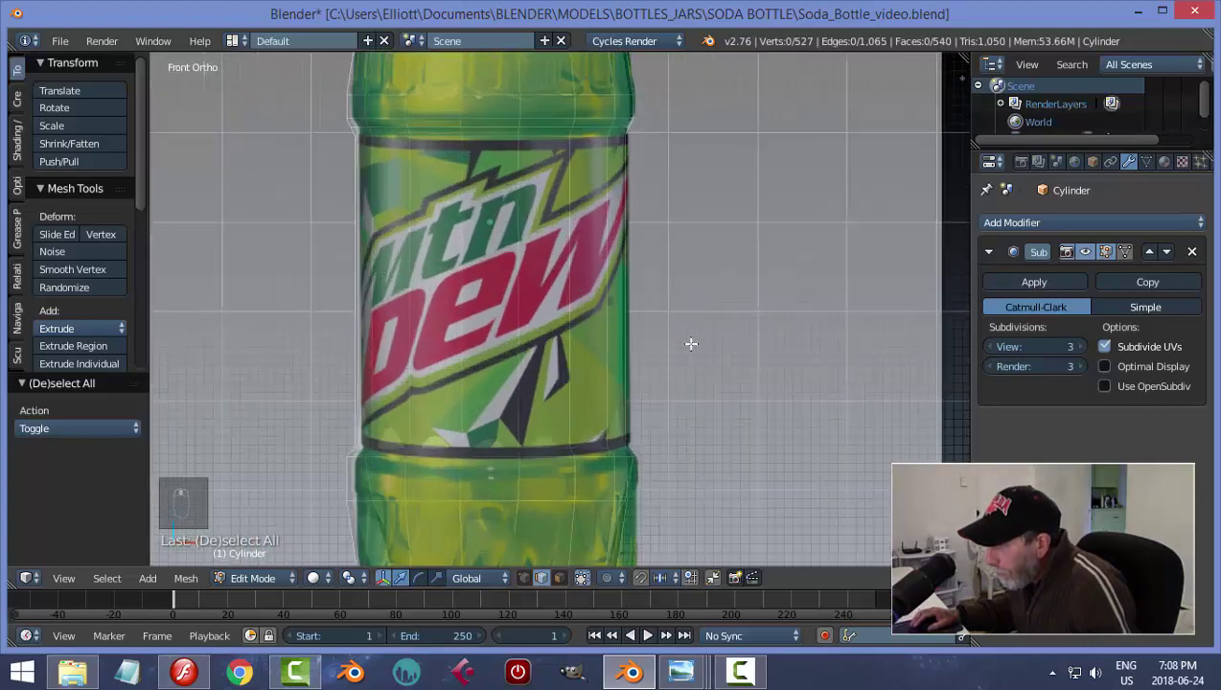
scroll(706, 330, down, 1)
scroll(703, 346, up, 1)
scroll(719, 330, down, 3)
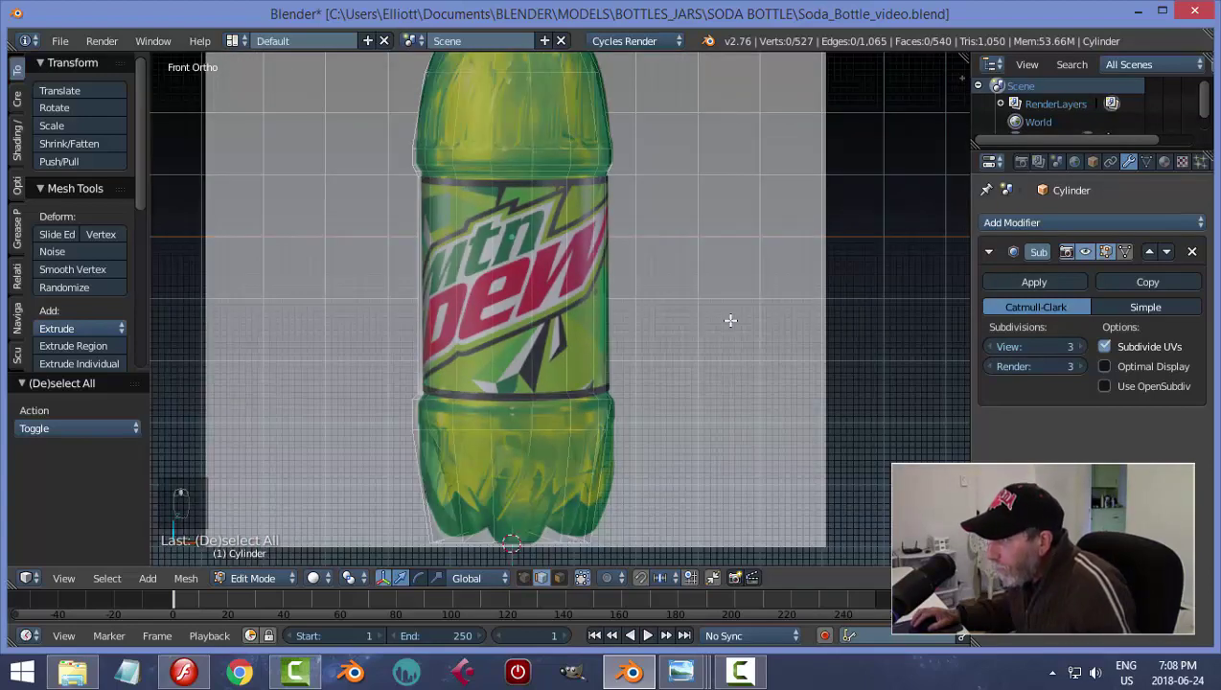
key(Tab)
click(647, 327)
key(z)
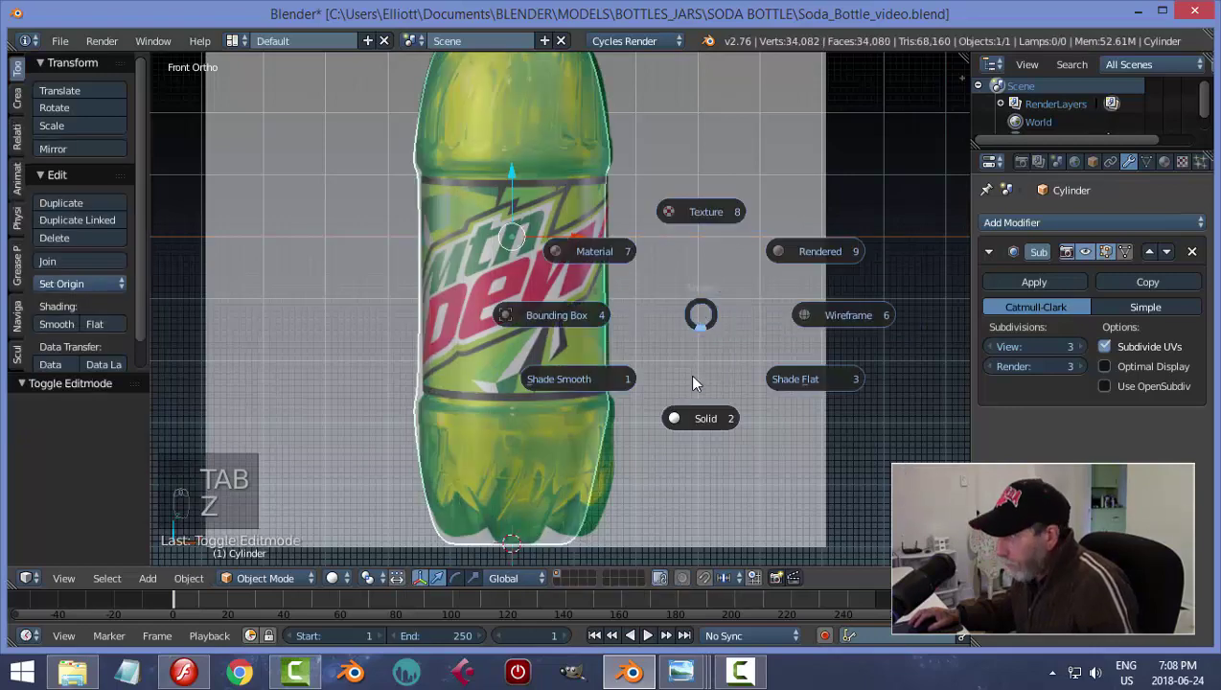
key(n)
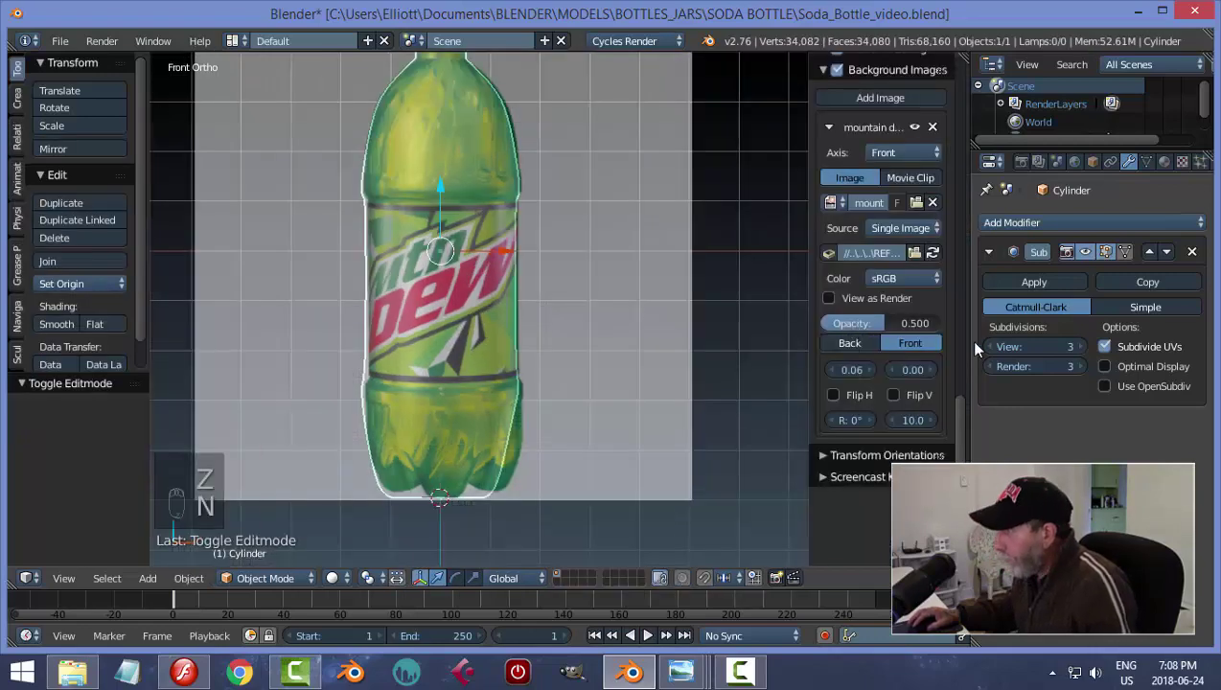
click(850, 344)
scroll(676, 288, down, 3)
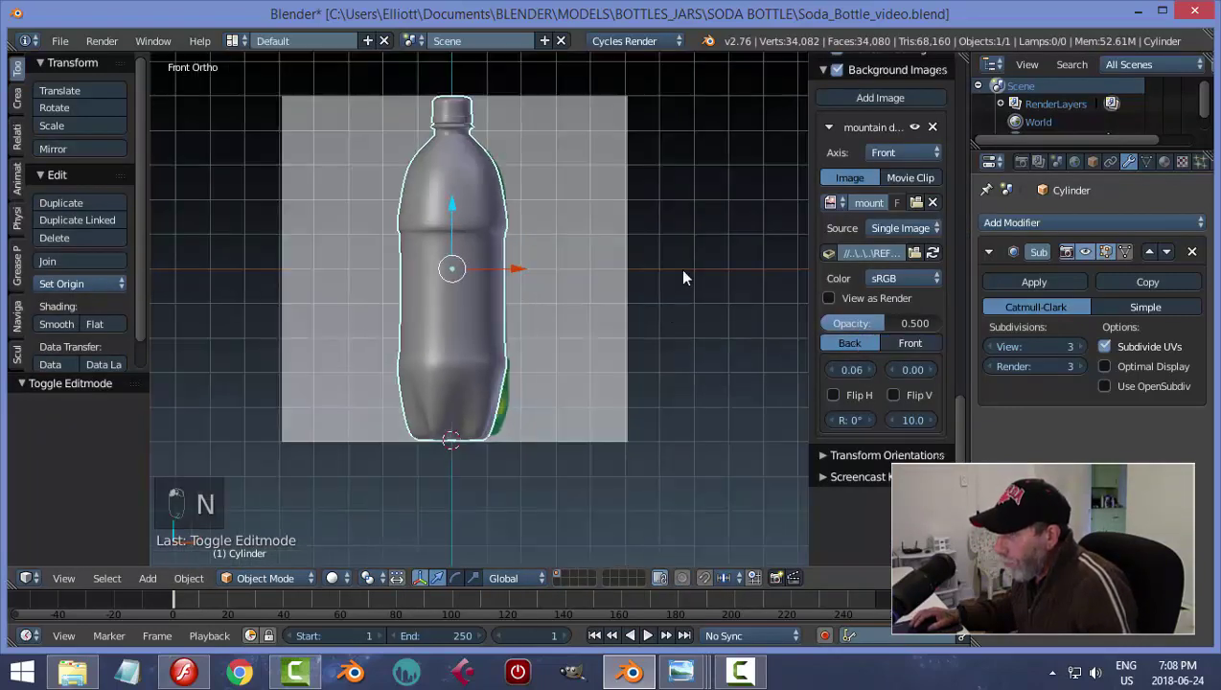
Raise the edge loop just below the shoulder rim in Edit Mode, undo the last action and return to Object Mode
middle_drag(679, 269, 548, 302)
scroll(548, 301, up, 4)
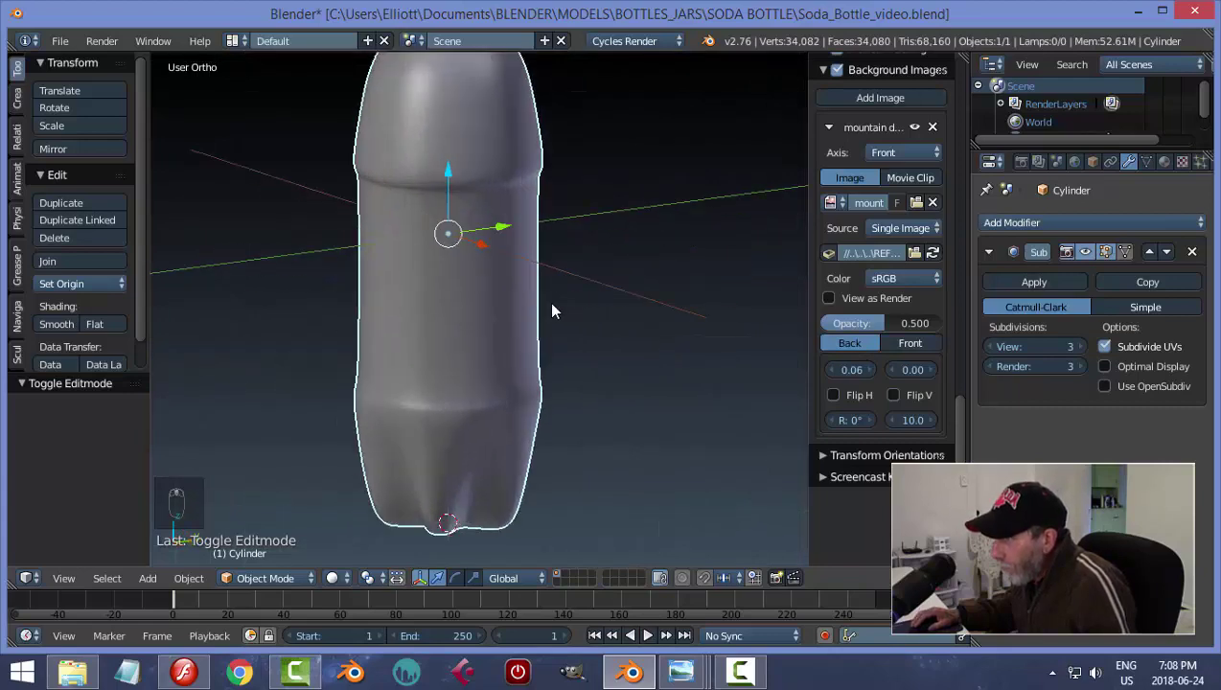
shift+middle_drag(543, 220, 567, 278)
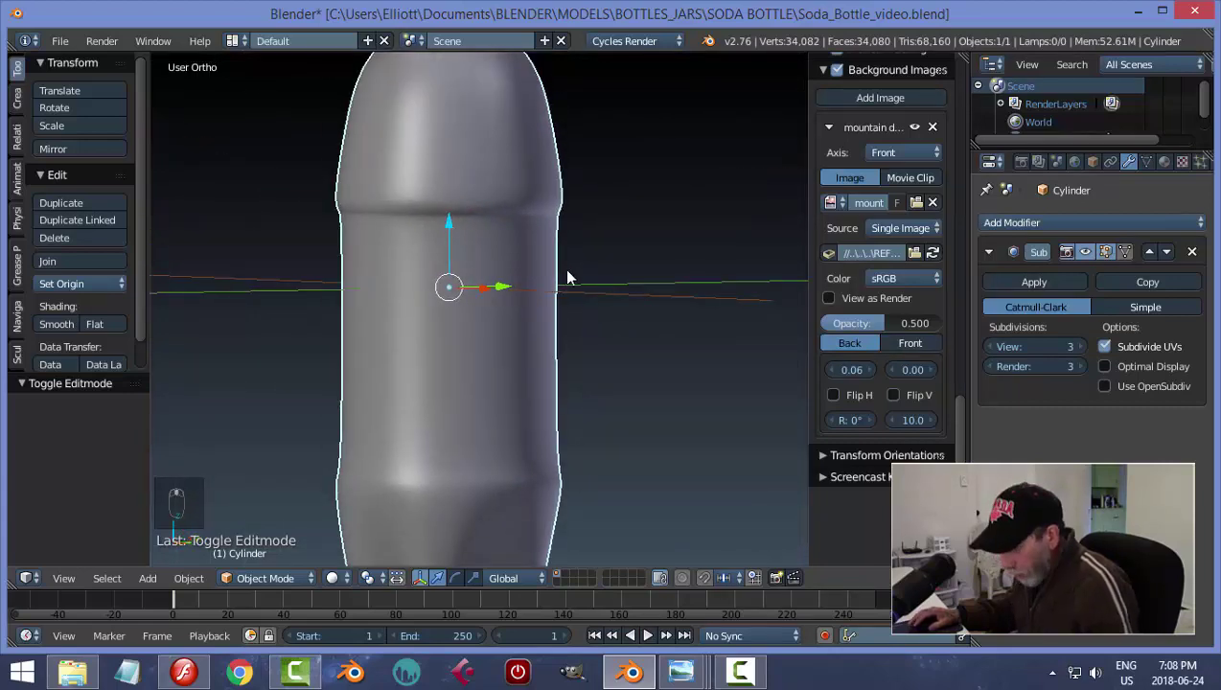
key(Tab)
click(730, 266)
scroll(561, 273, up, 3)
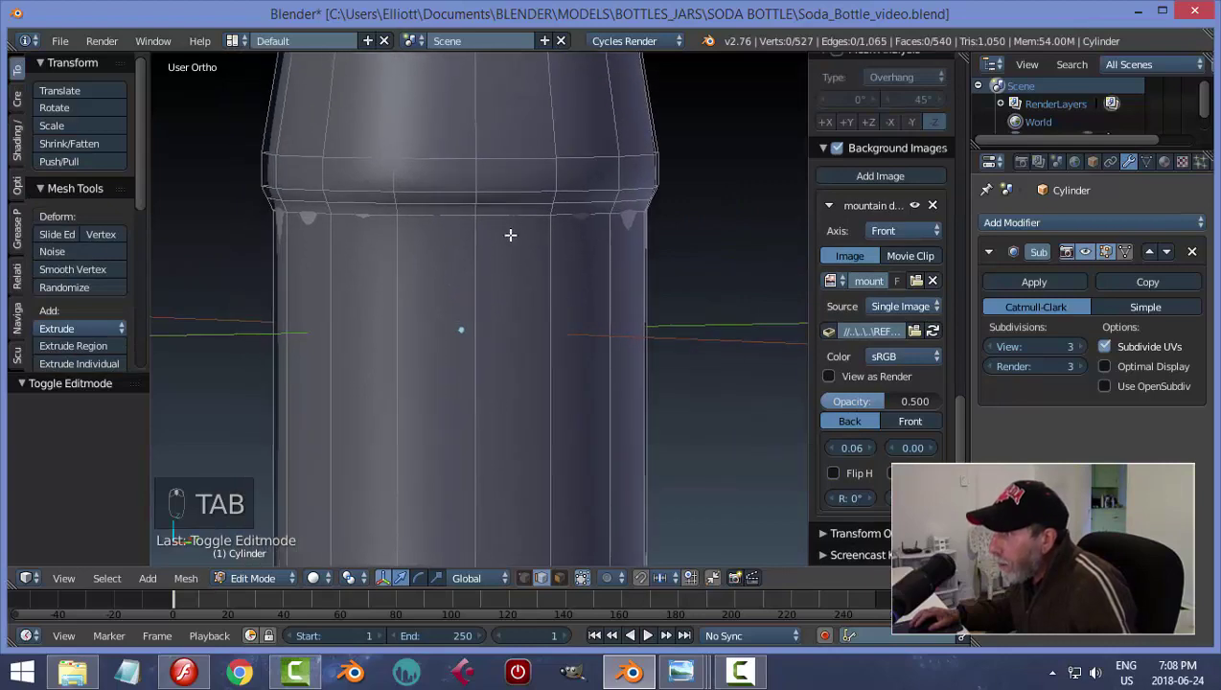
alt+right_click(508, 216)
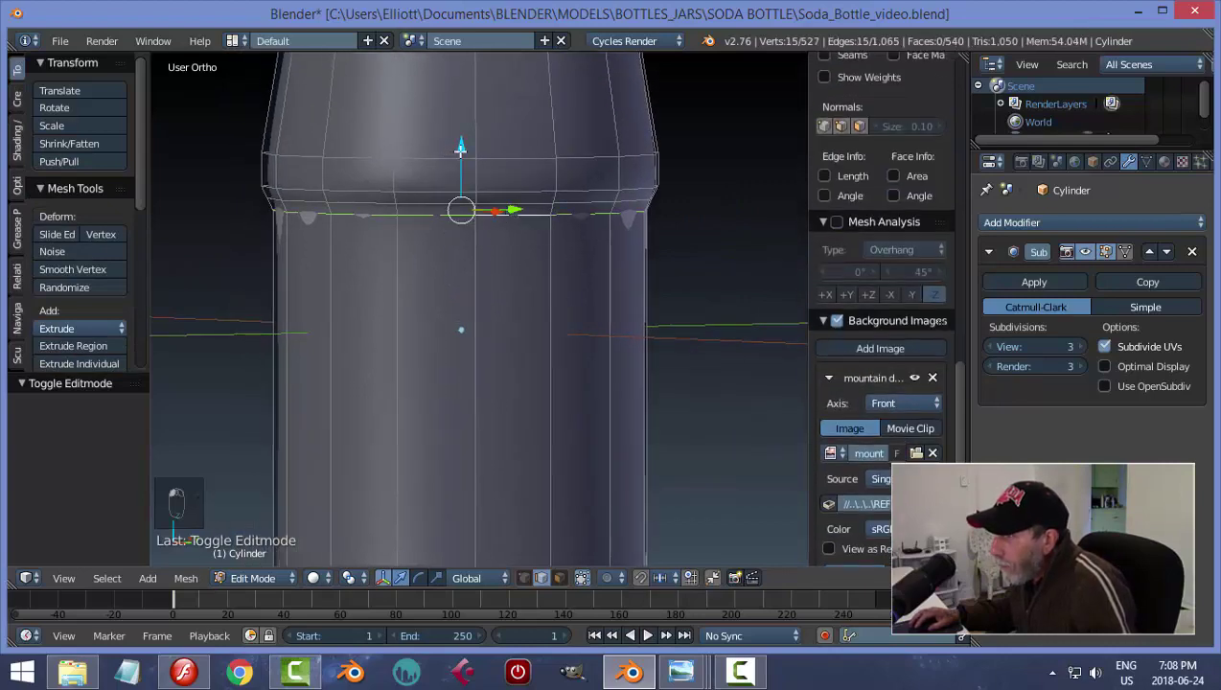
drag(453, 154, 462, 131)
key(a)
key(ctrl+z)
key(Tab)
Examine the whole bottle from several angles, checking the shoulder crease, label section and base
scroll(648, 267, down, 5)
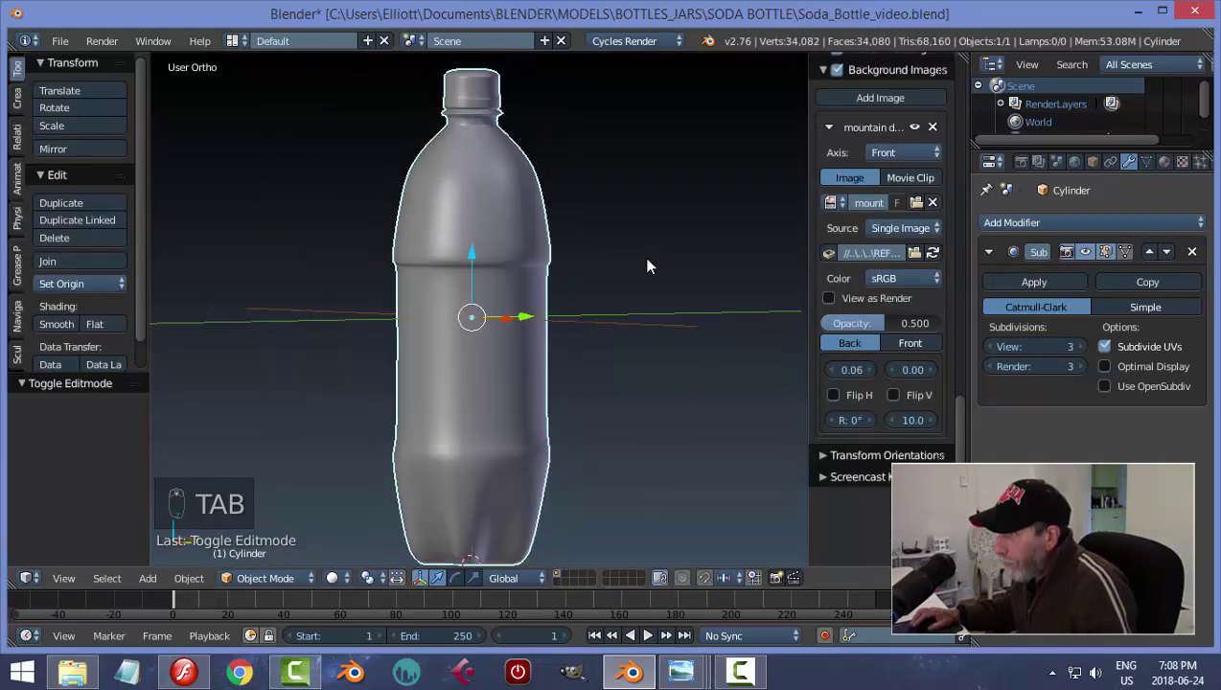
scroll(632, 268, down, 2)
mouse_move(629, 272)
middle_down()
mouse_move(485, 200)
mouse_move(567, 164)
mouse_move(587, 269)
mouse_move(613, 288)
middle_up()
middle_drag(666, 339, 586, 313)
scroll(586, 313, up, 2)
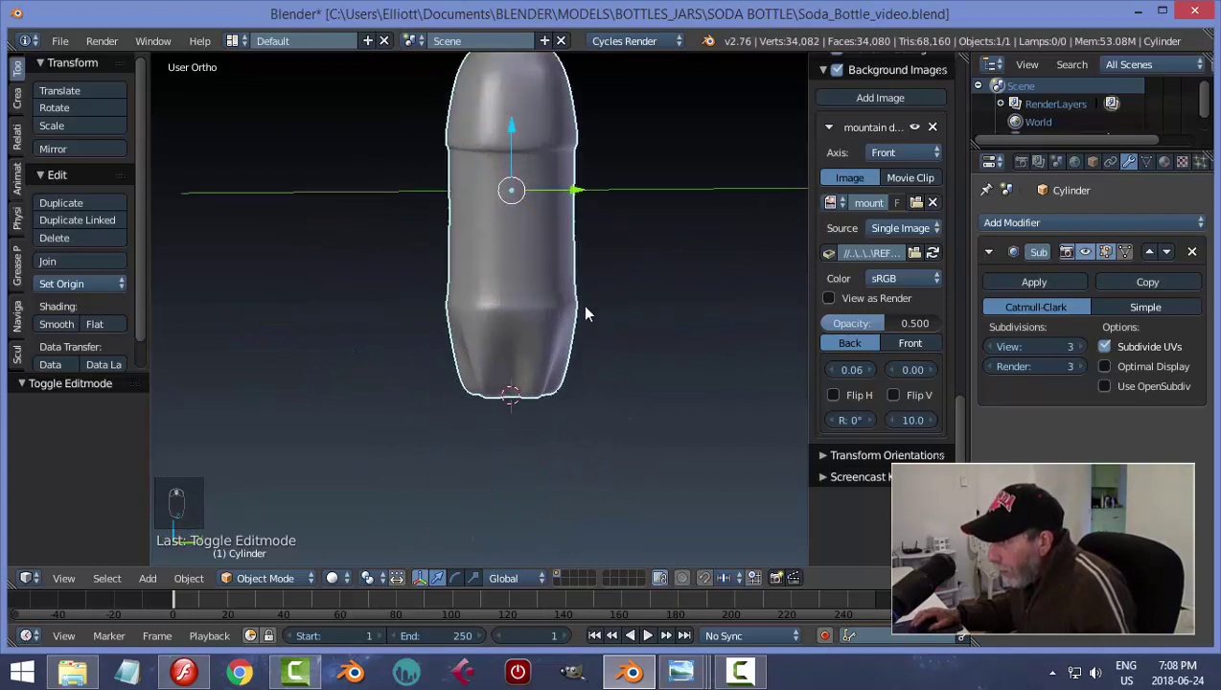
middle_drag(546, 224, 606, 265)
scroll(613, 267, up, 1)
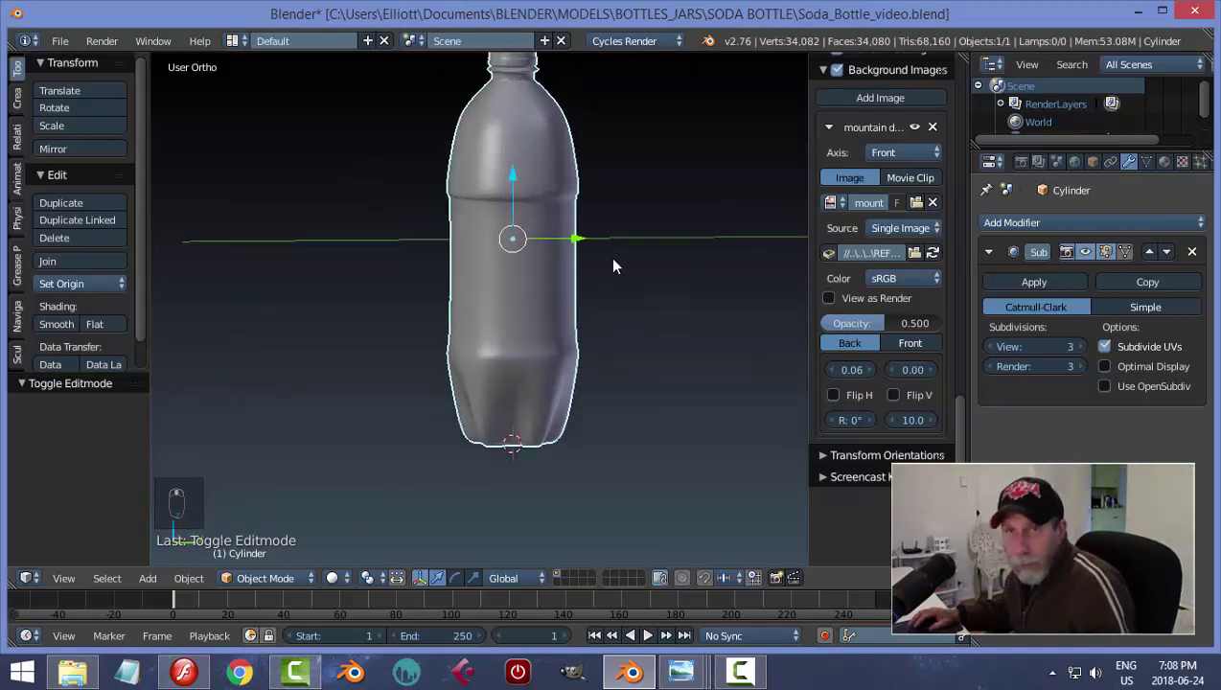
Enter Edit Mode and add a centred loop cut around the base section, just below the label's lower edge
key(Tab)
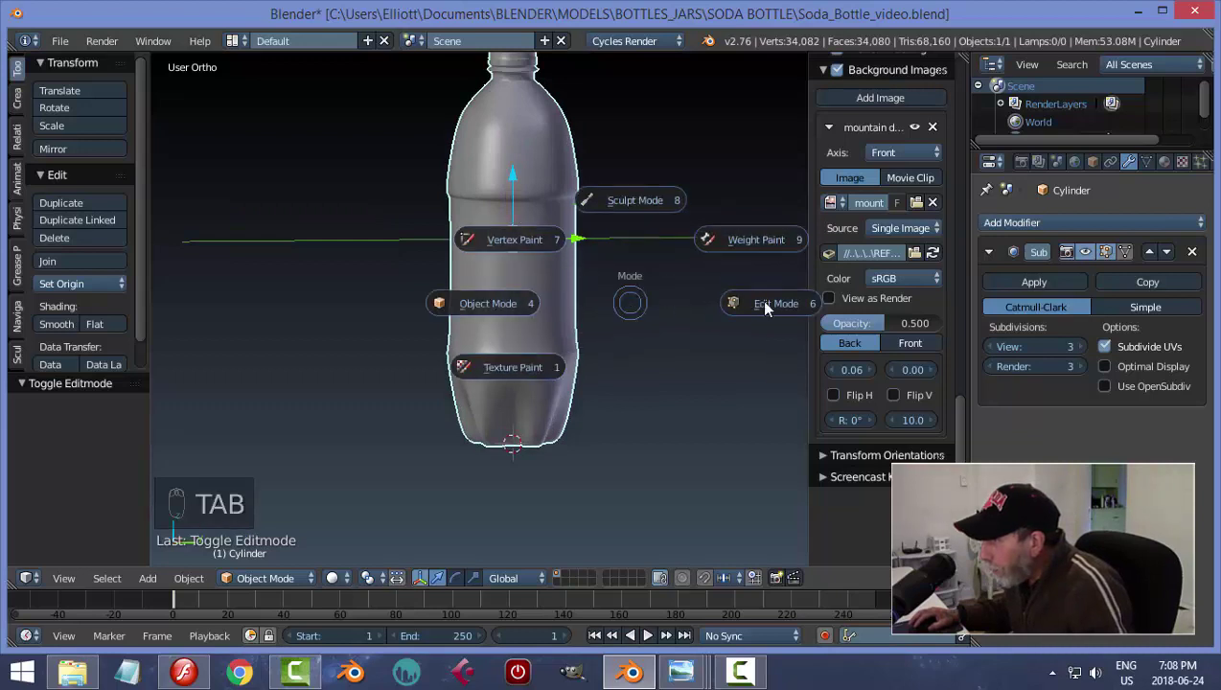
click(760, 300)
scroll(622, 326, up, 4)
scroll(594, 332, up, 2)
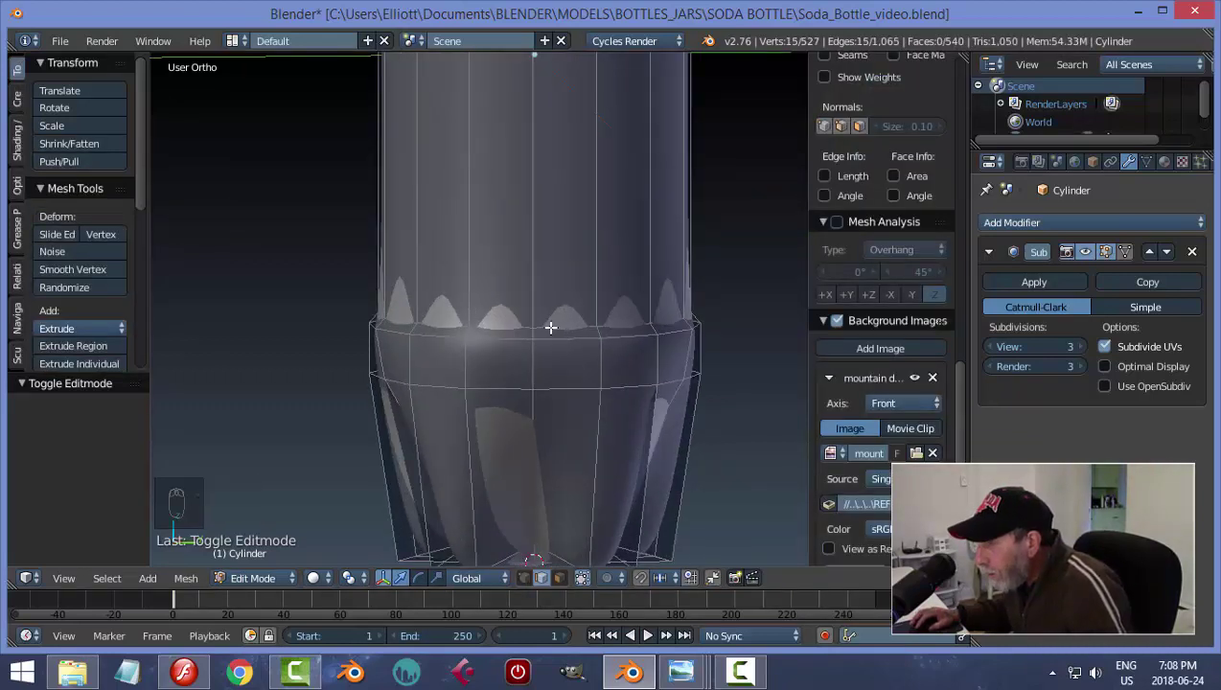
key(ctrl+r)
click(698, 338)
right_click(697, 335)
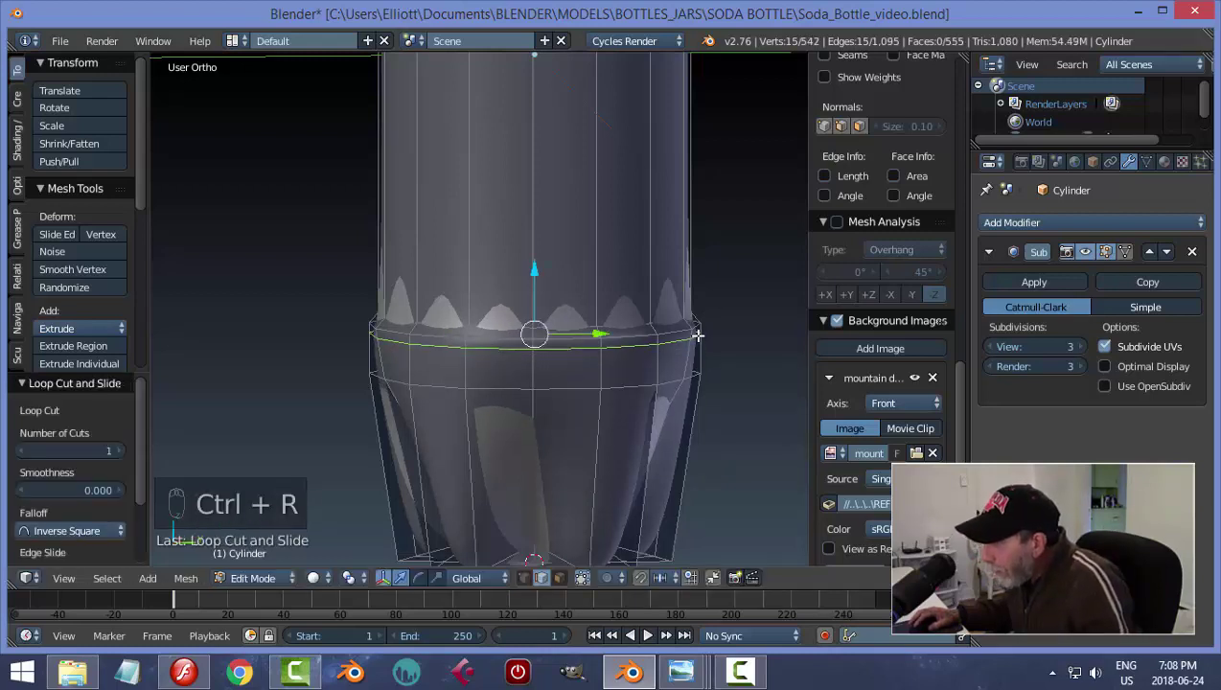
Lower the edge loop along the label's bottom edge by 0.044 along Z and return to Object Mode
key(a)
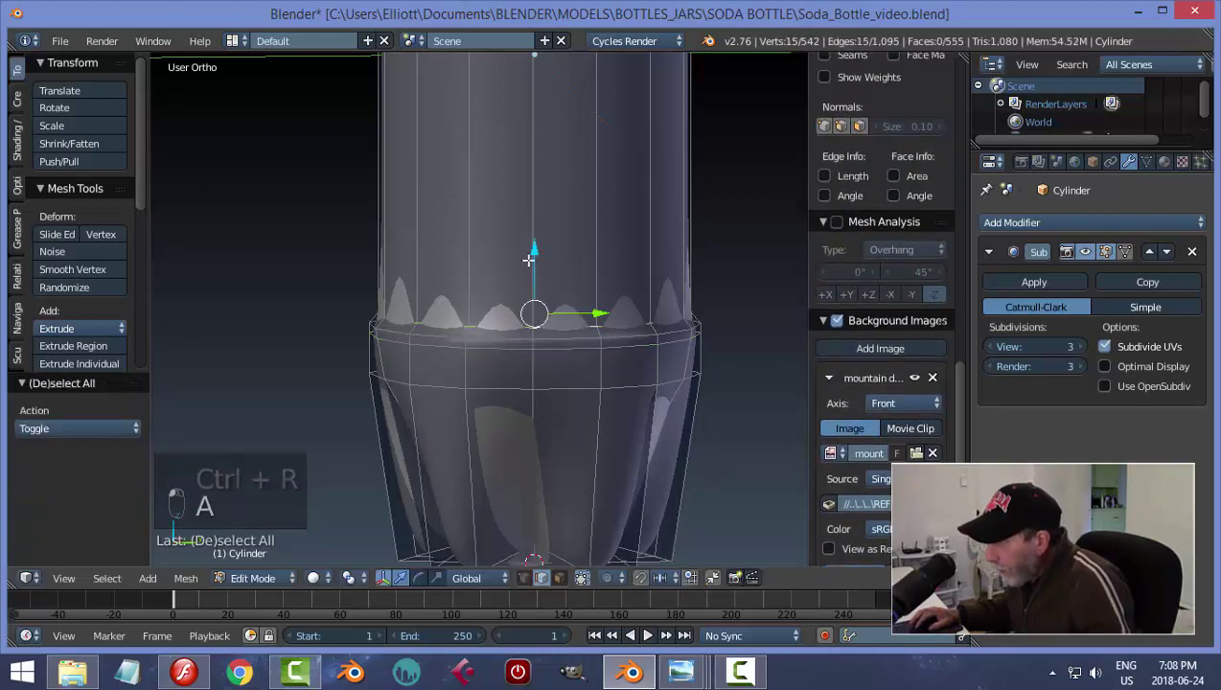
click(536, 254)
key(Tab)
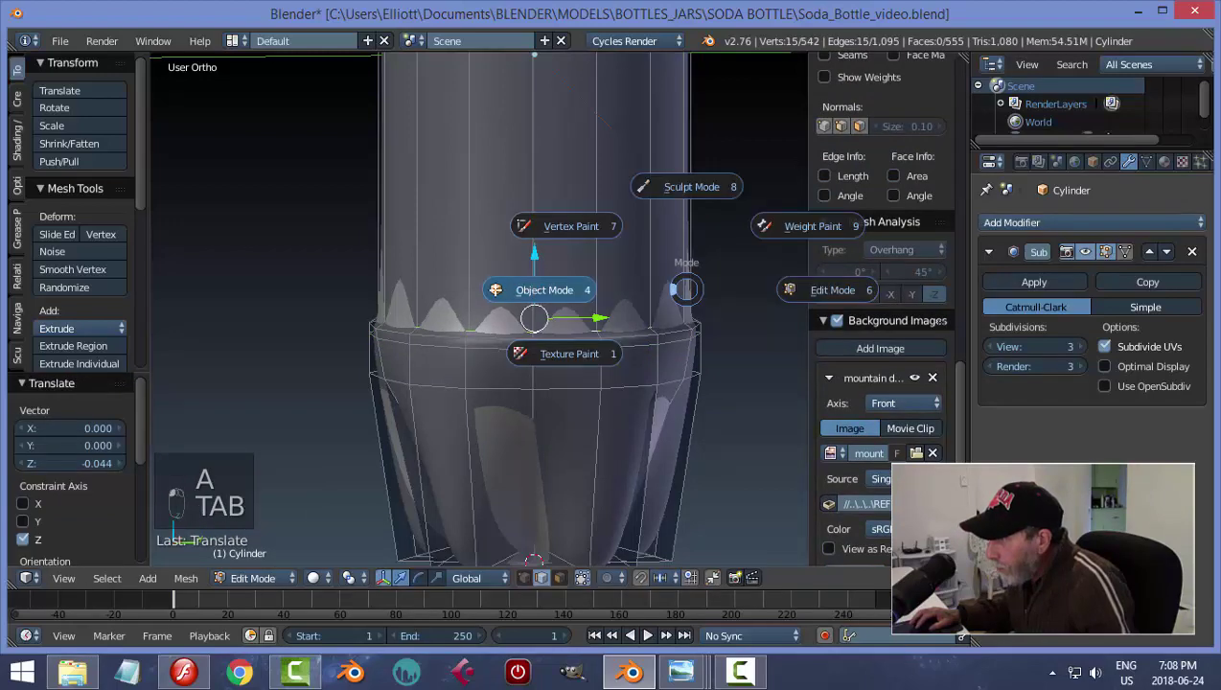
Hide the properties sidebar and compare the bottle's shoulder, neck and cap with the reference image in front view
scroll(604, 303, down, 4)
middle_drag(604, 303, 565, 223)
scroll(567, 218, down, 5)
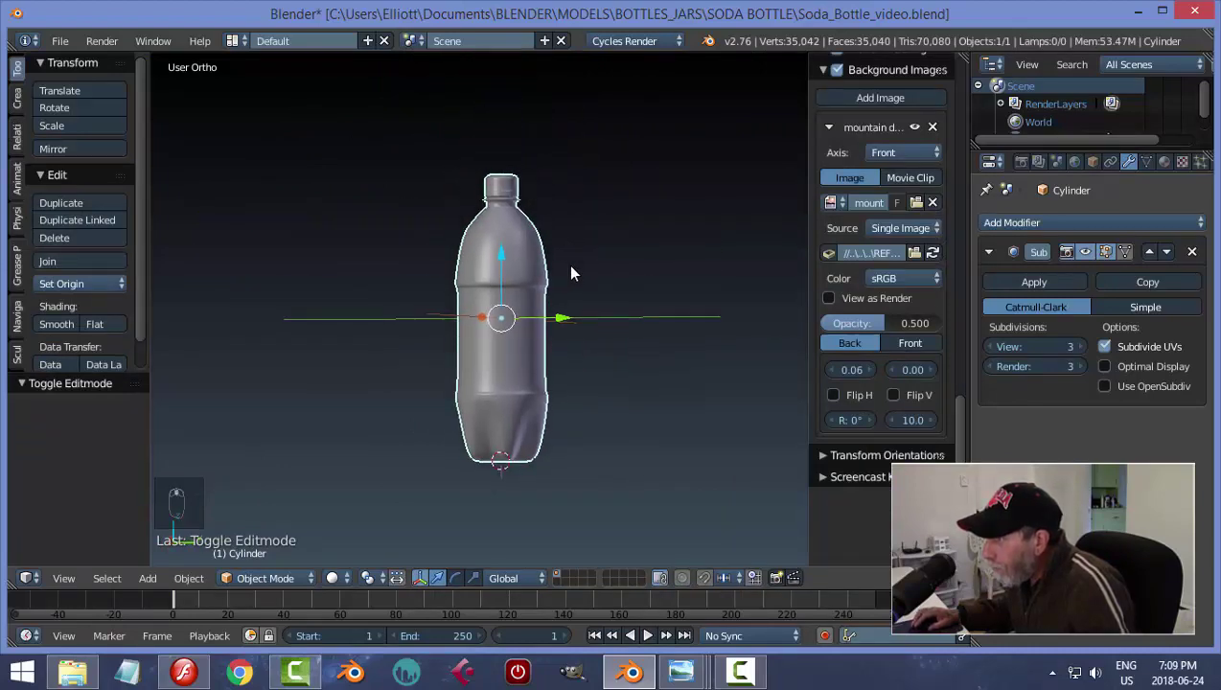
scroll(625, 264, up, 6)
key(n)
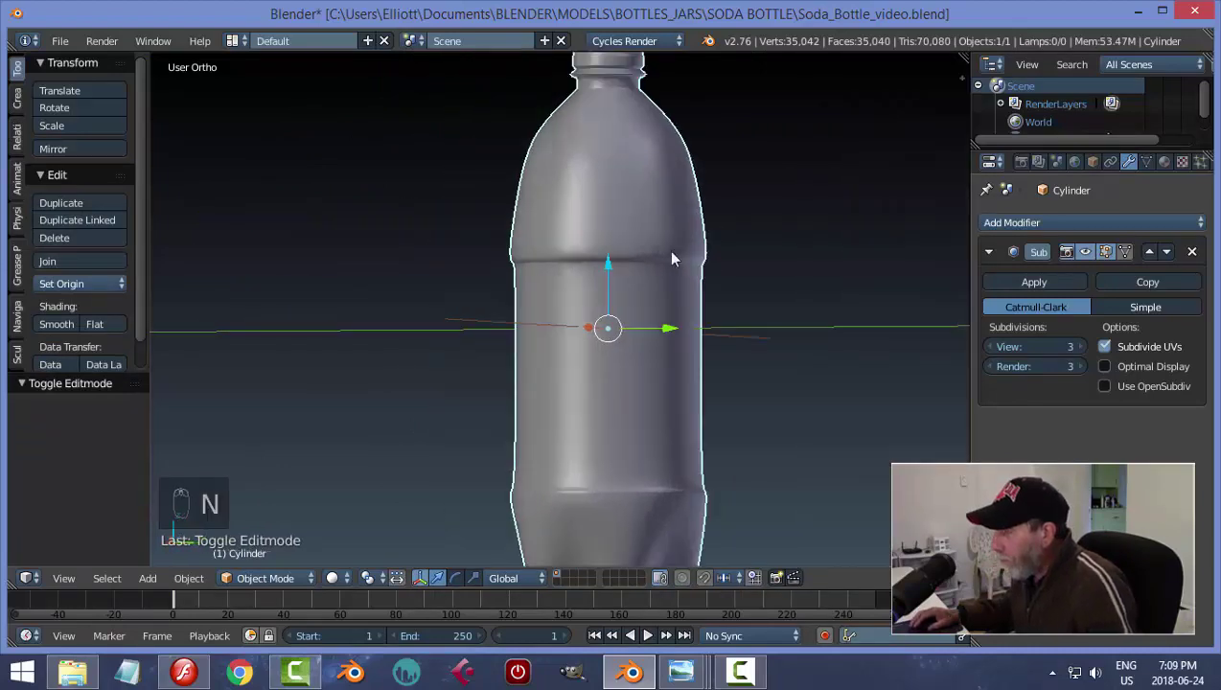
scroll(610, 287, up, 2)
key(KP_1)
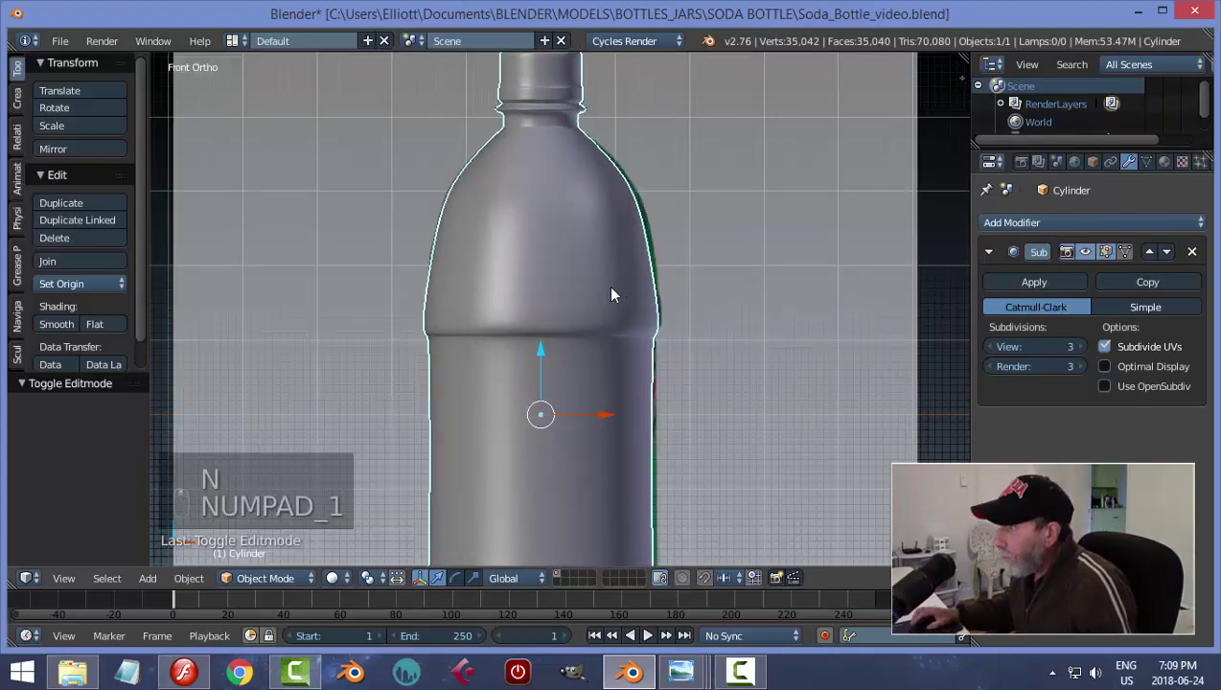
scroll(610, 288, up, 5)
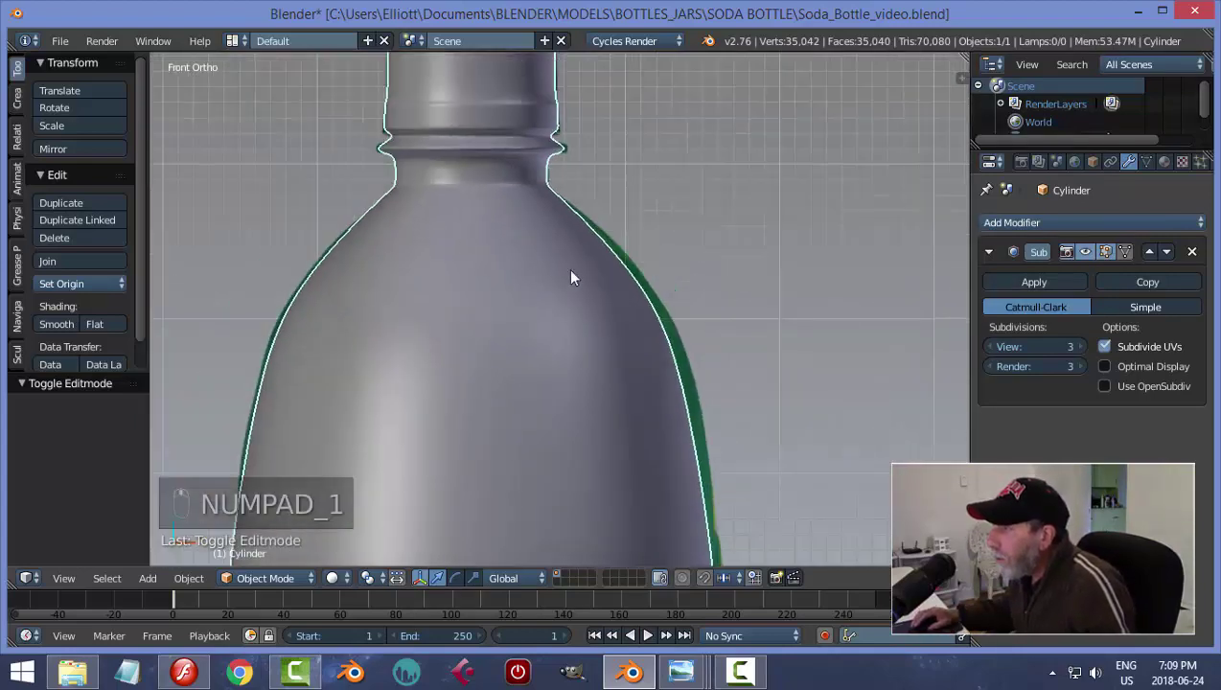
scroll(570, 278, up, 3)
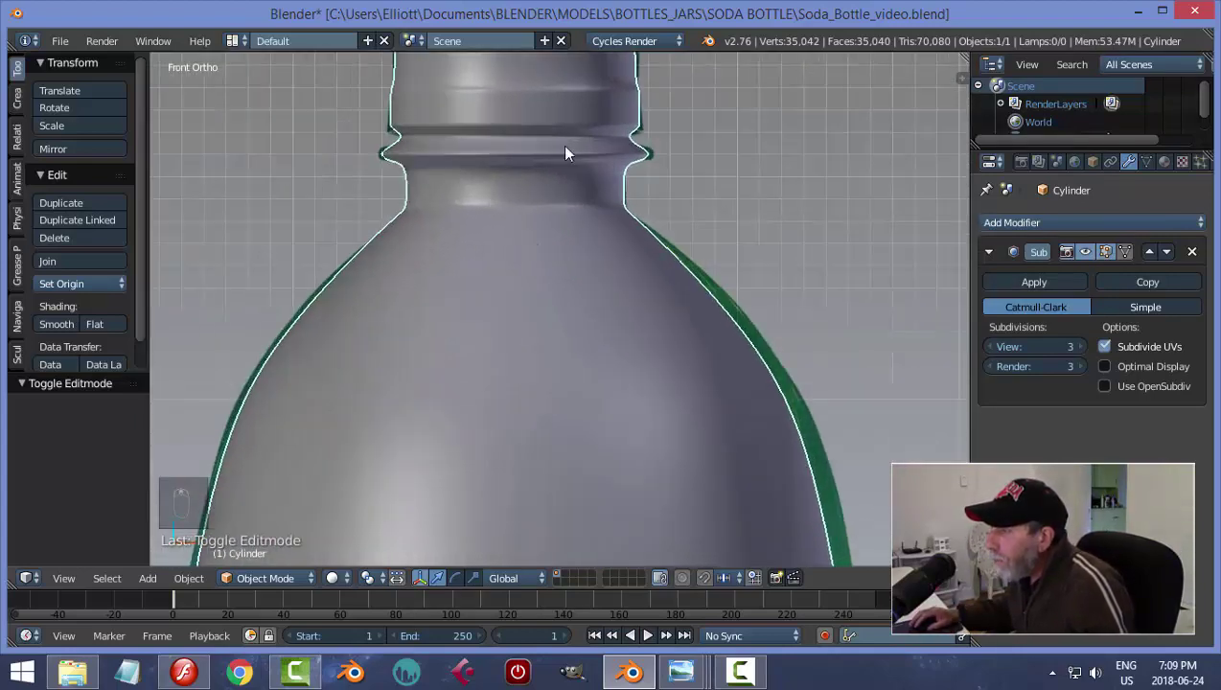
shift+scroll(565, 153, up, 4)
In Edit Mode, lower the edge loop just above the cap's lower band by 0.014 along Z and deselect everything
key(Tab)
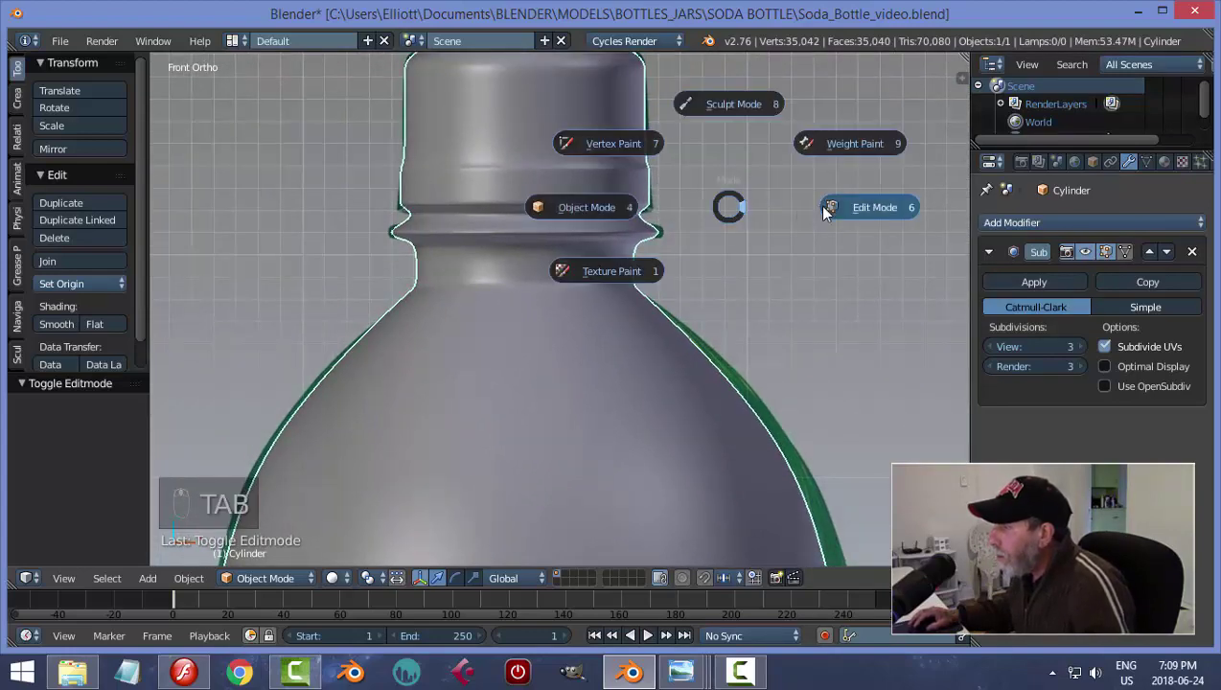
shift+scroll(727, 207, up, 2)
scroll(745, 307, up, 1)
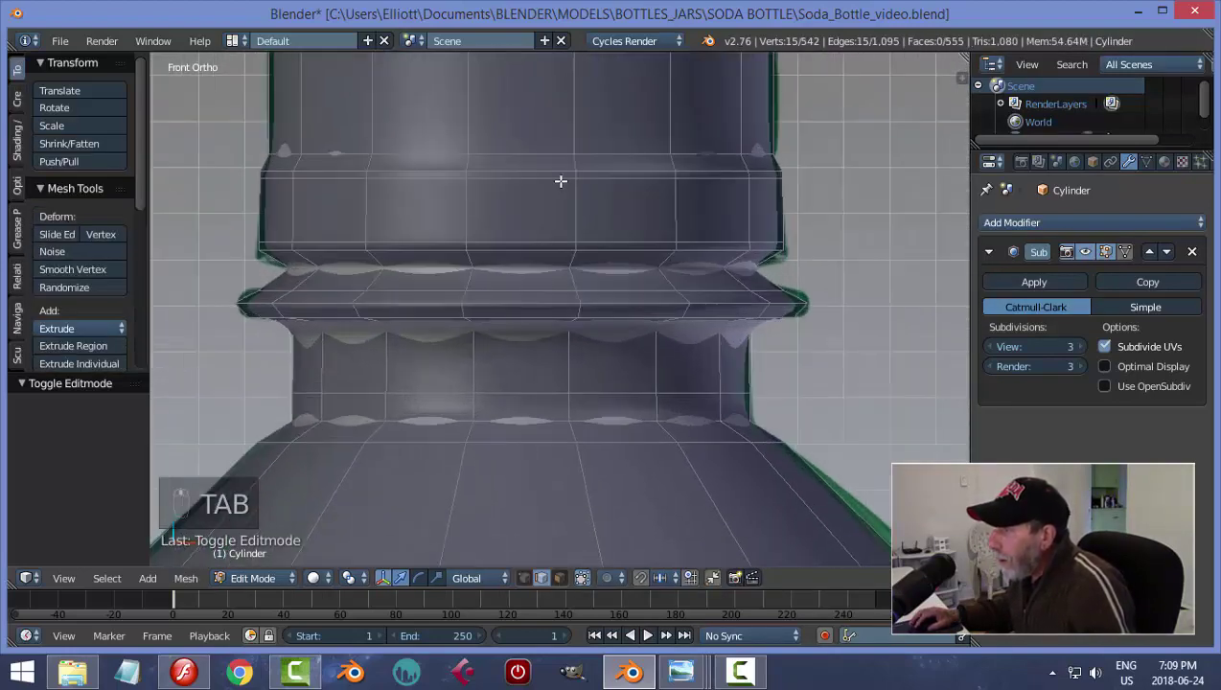
alt+shift+right_click(551, 152)
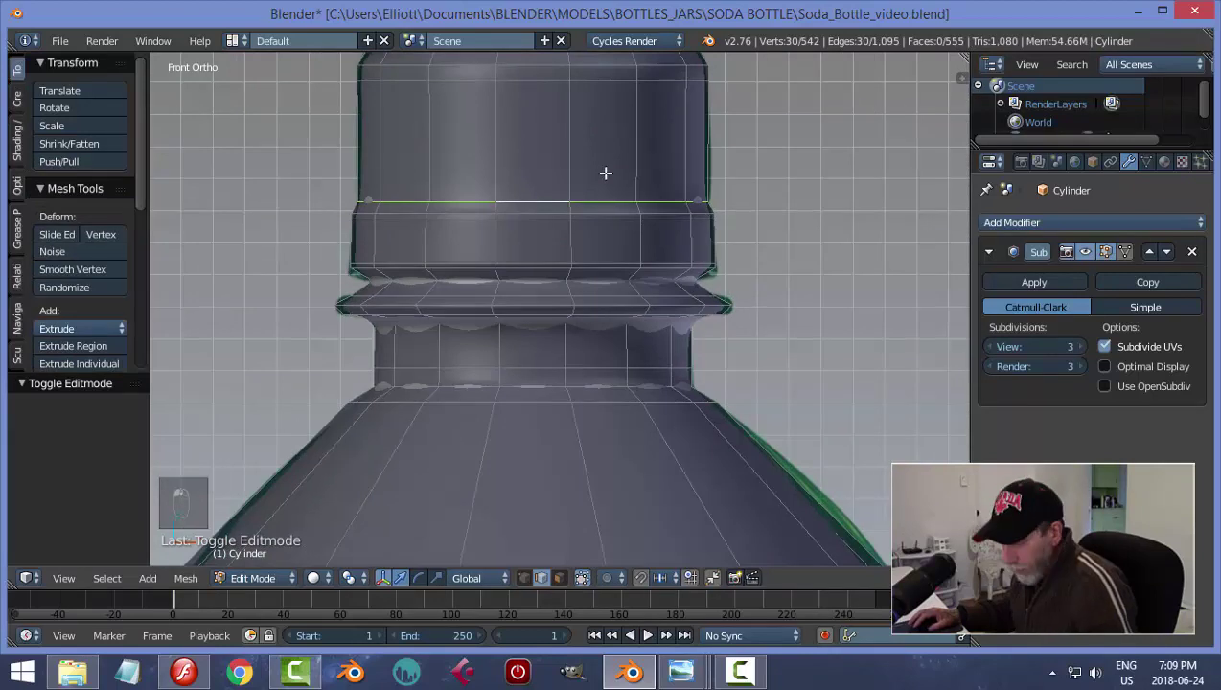
key(a)
alt+right_click(557, 198)
drag(537, 130, 543, 138)
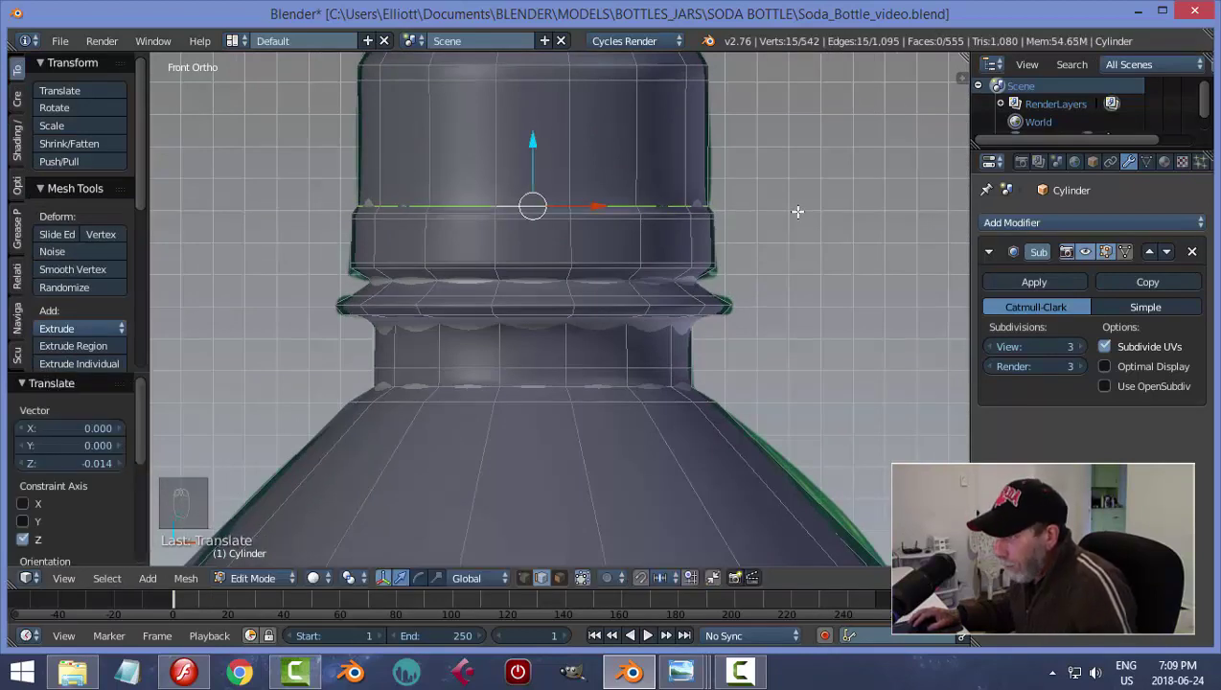
key(a)
Lower the outermost edge loop of the neck ring by 0.006 along Z in front view
shift+middle_drag(730, 269, 741, 357)
scroll(741, 360, up, 2)
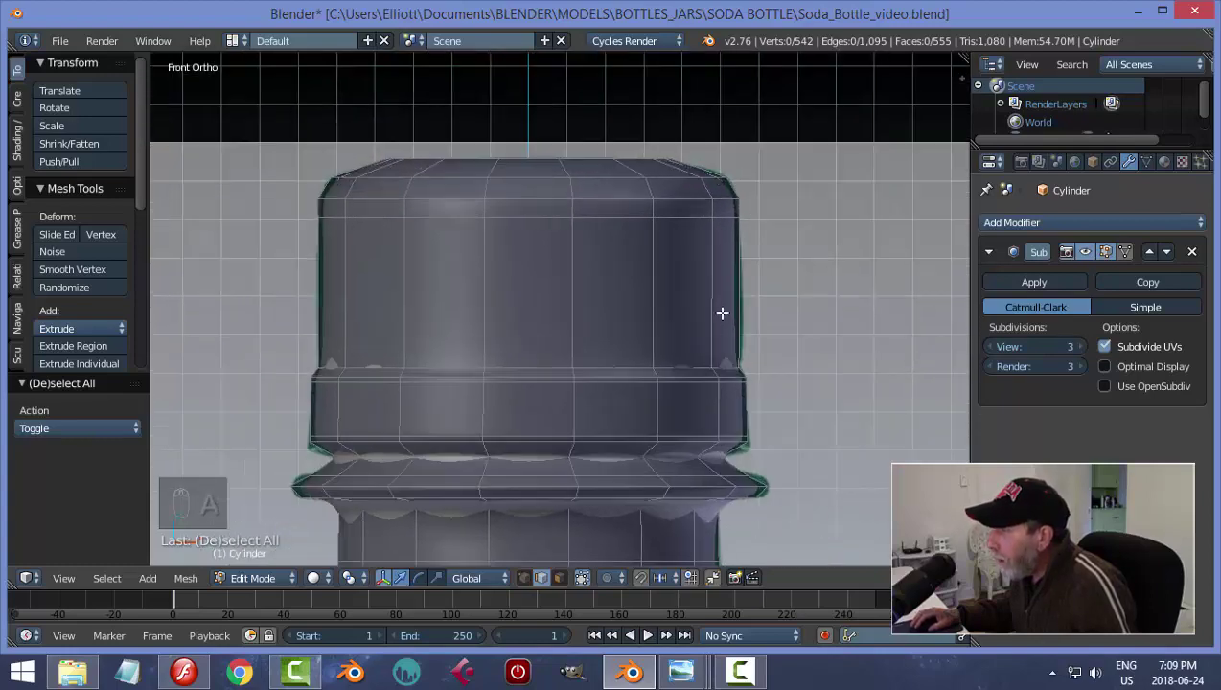
scroll(726, 317, down, 1)
scroll(749, 346, up, 2)
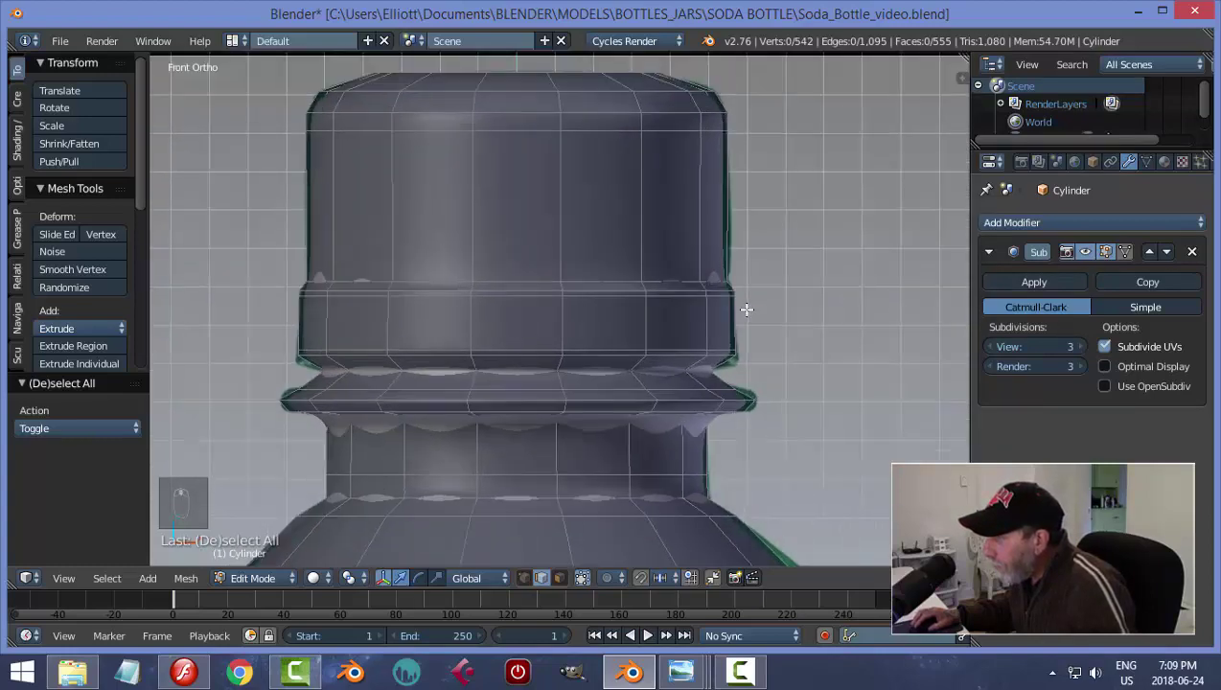
middle_drag(733, 370, 730, 346)
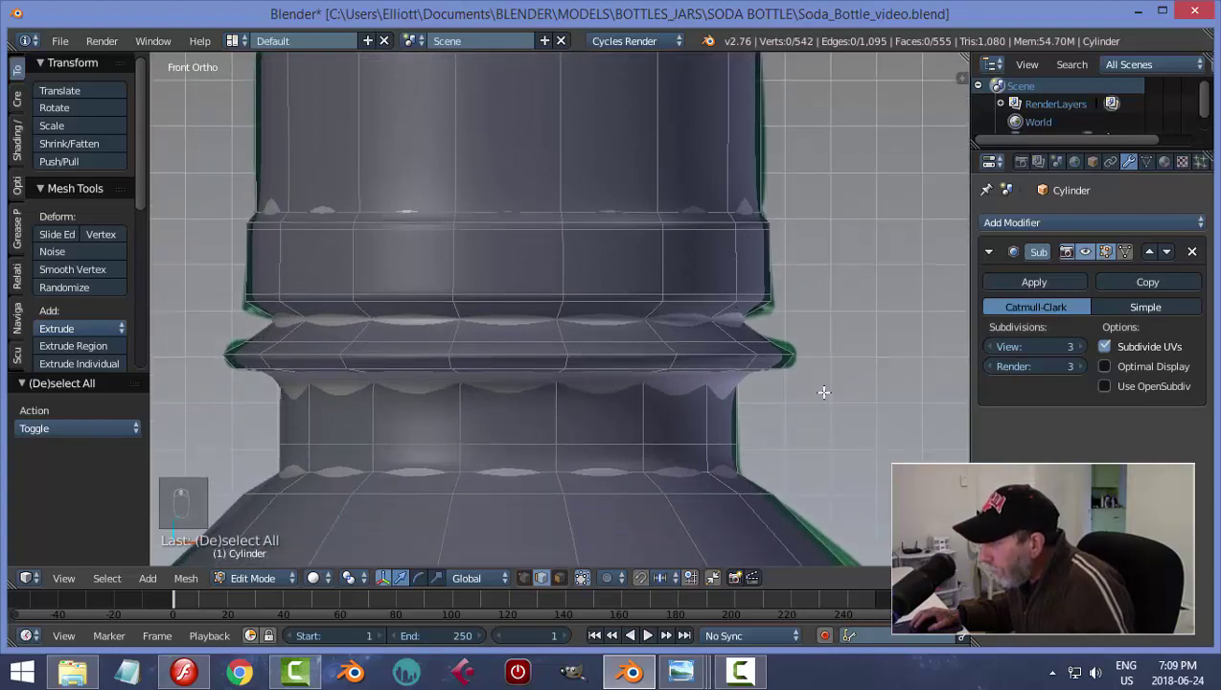
middle_drag(819, 391, 823, 380)
key(KP_1)
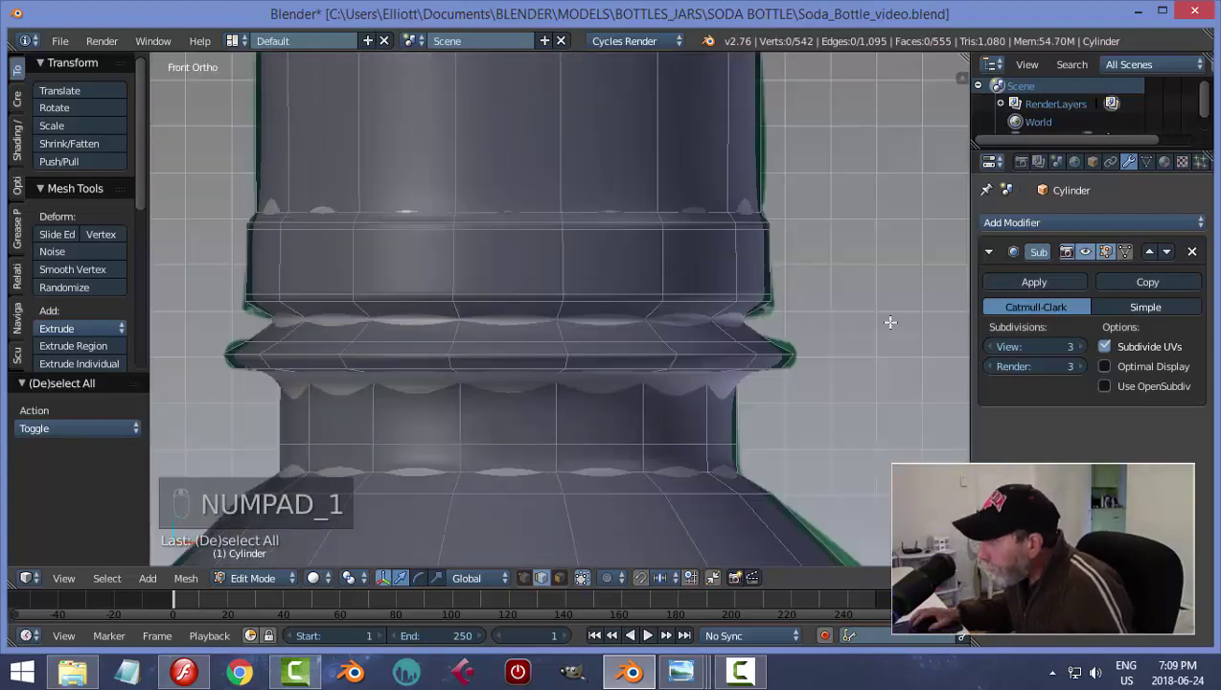
scroll(814, 346, up, 3)
scroll(716, 256, down, 1)
alt+right_click(655, 261)
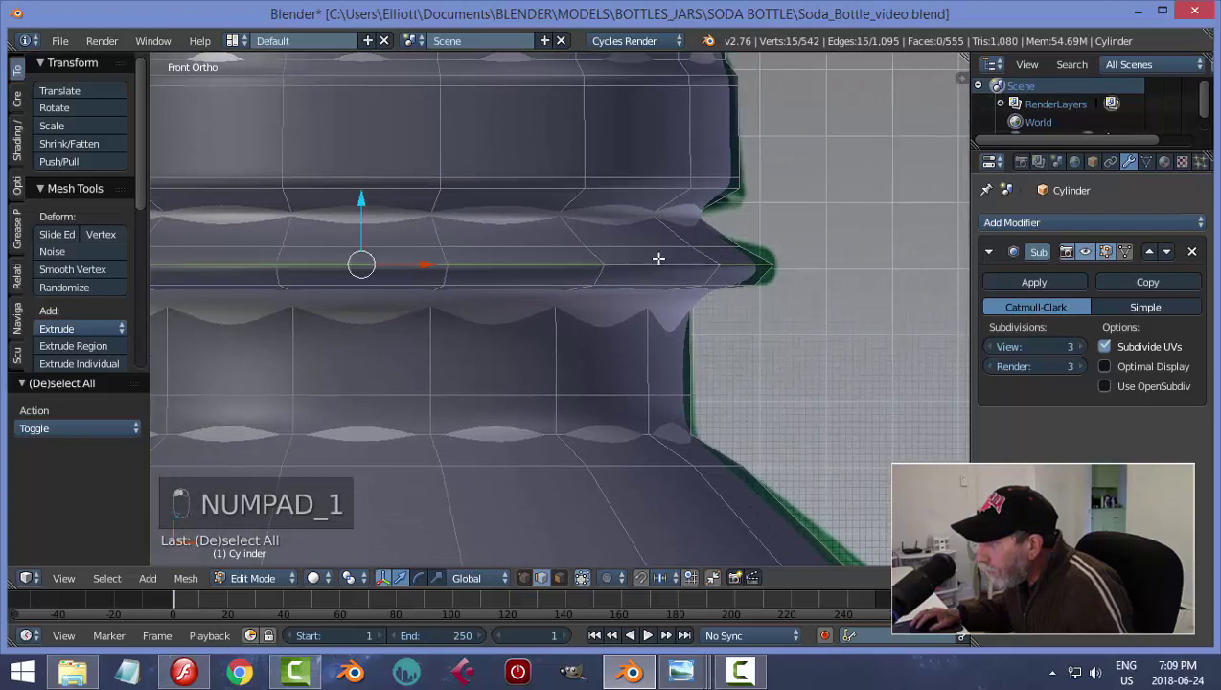
scroll(676, 287, down, 1)
drag(394, 209, 395, 212)
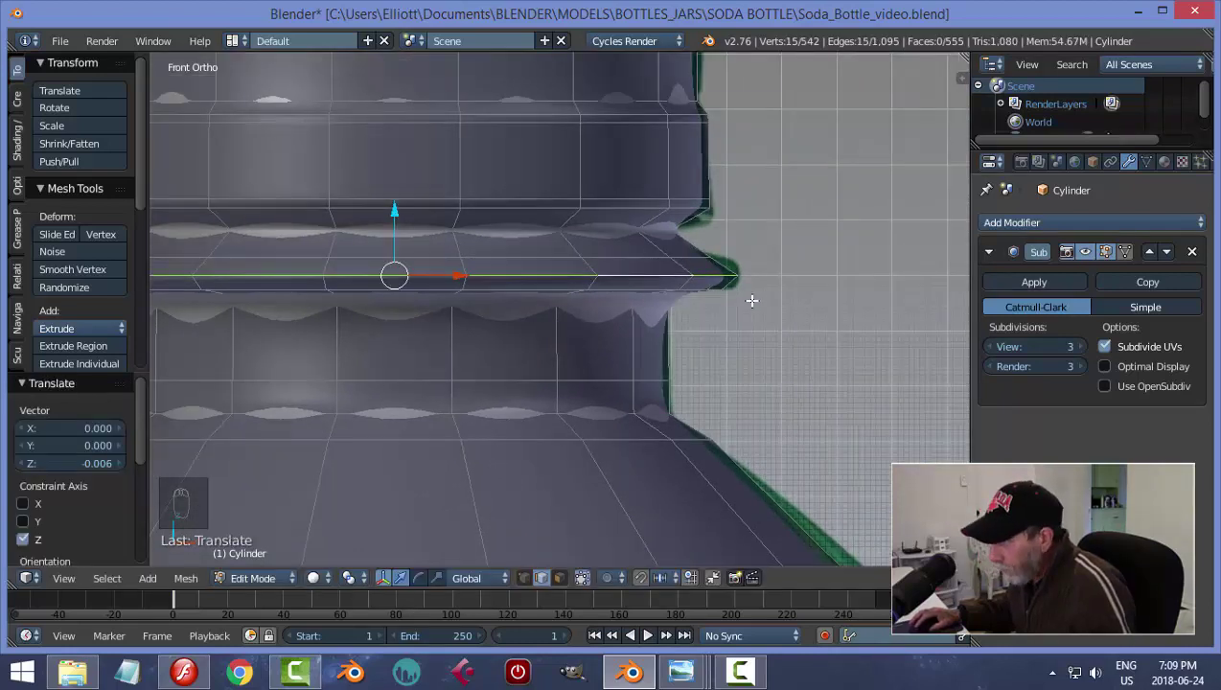
Scale the neck ring's outer loop to about 1.02 with Z locked and return to Object Mode
key(s)
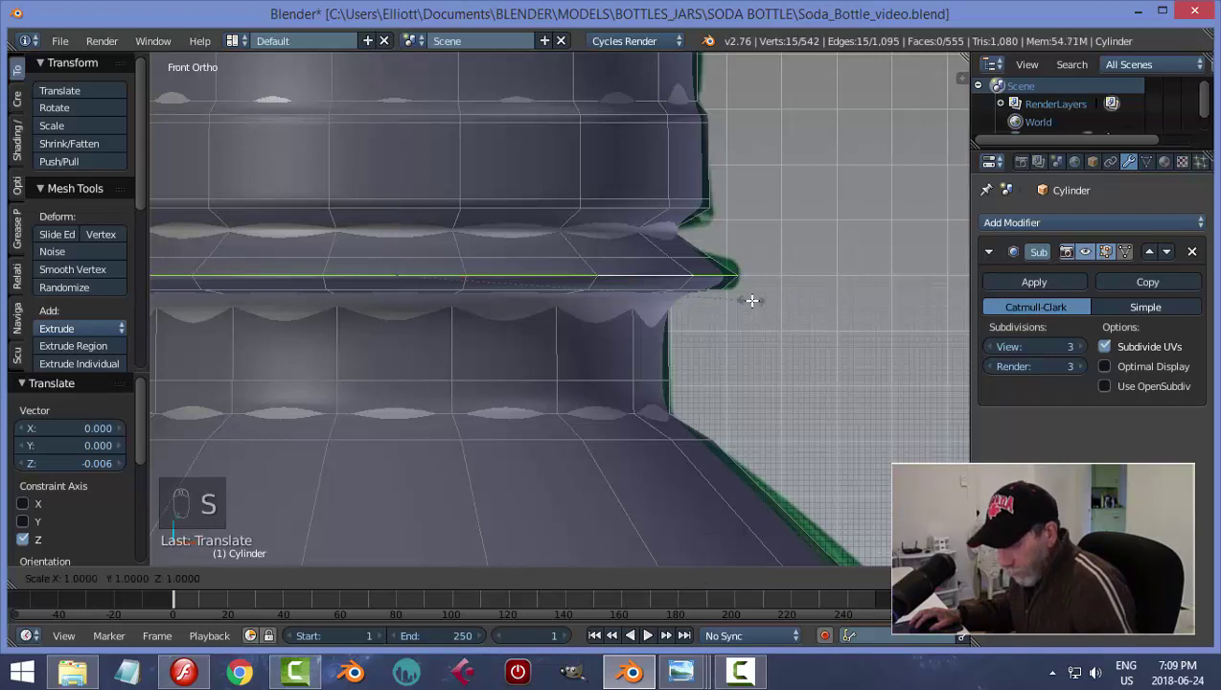
key(shift+z)
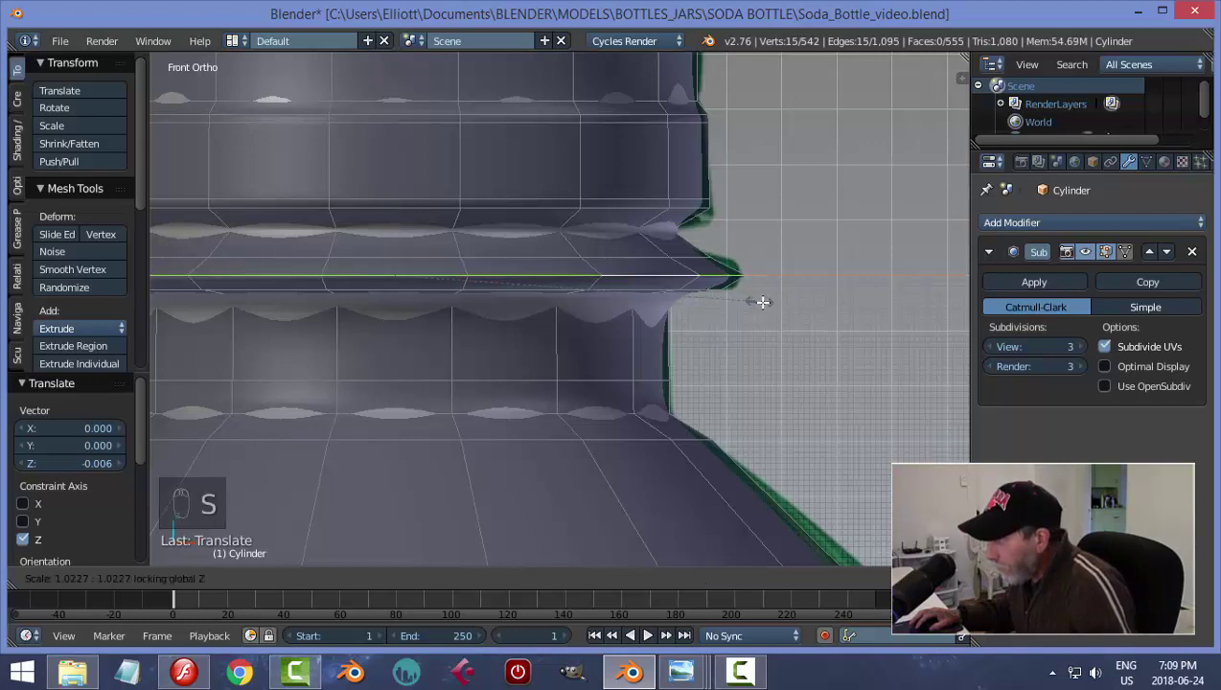
click(764, 303)
key(Tab)
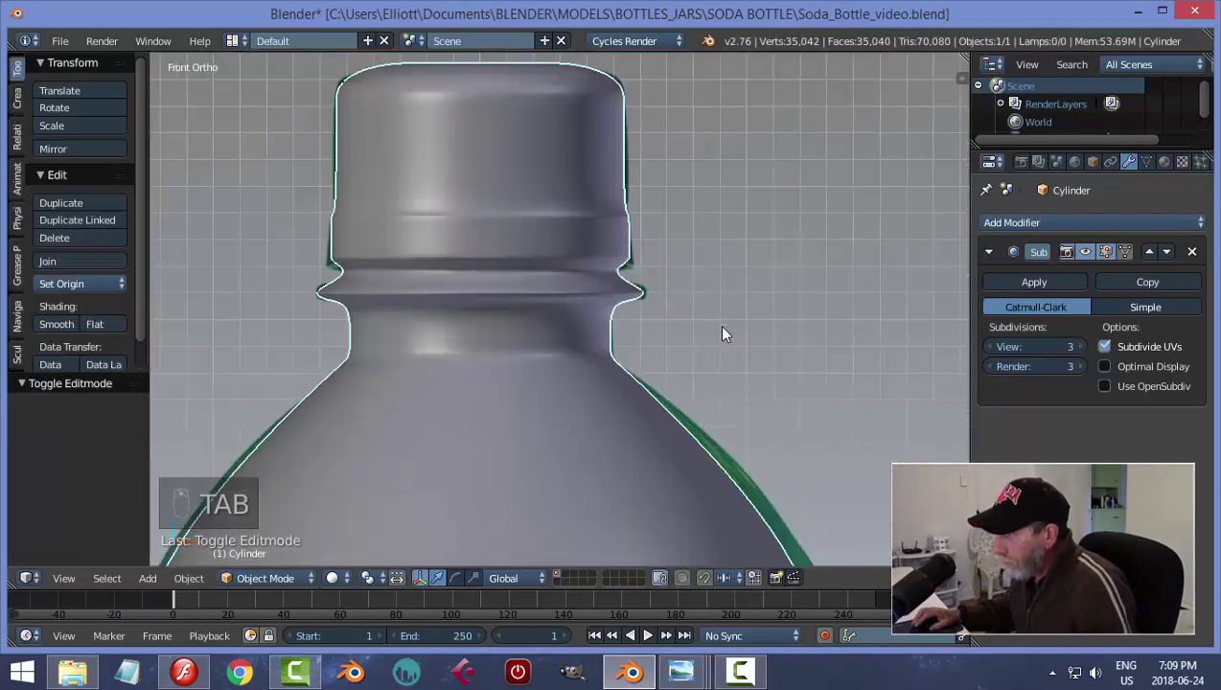
Enter Edit Mode and add a centred loop cut just below the neck ring's outermost edge
mouse_move(703, 339)
middle_down()
mouse_move(676, 347)
mouse_move(689, 301)
mouse_move(699, 332)
middle_up()
key(Tab)
click(791, 322)
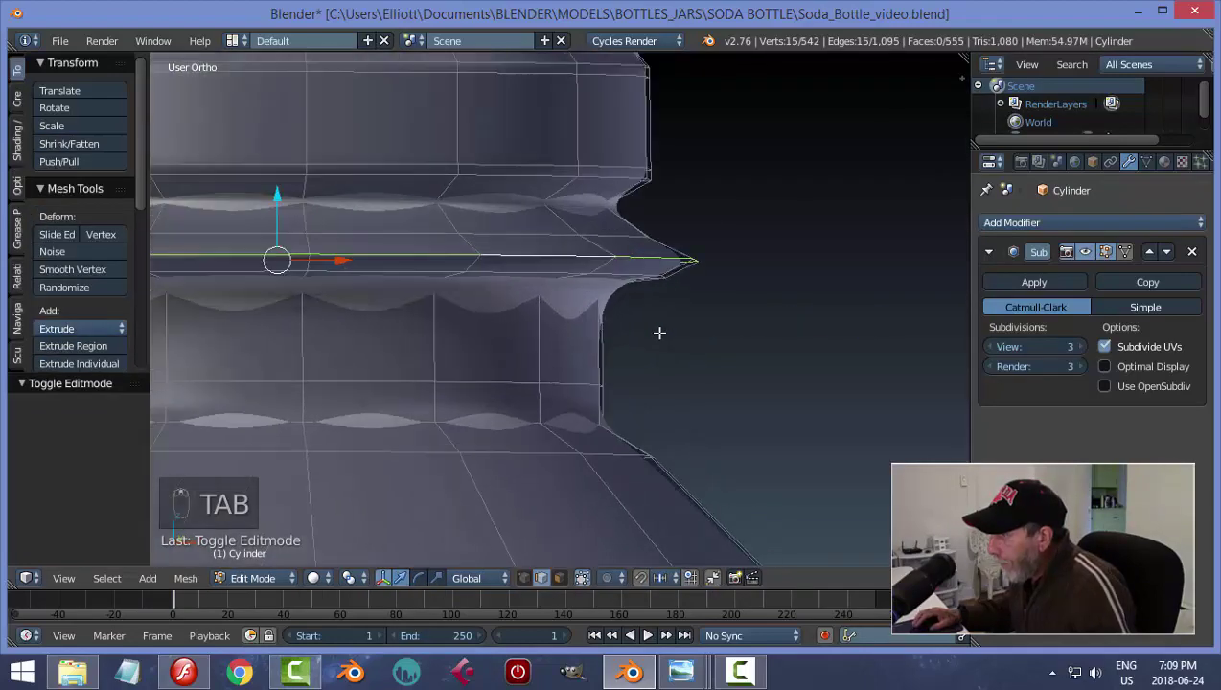
key(a)
key(a)
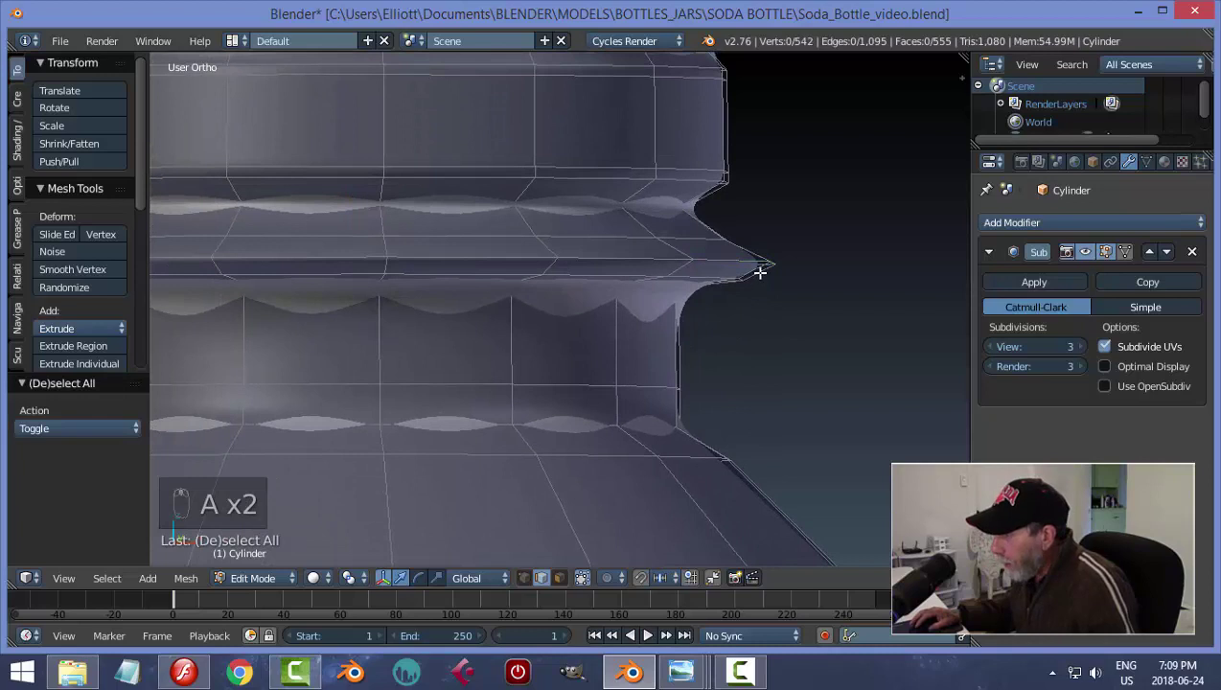
key(ctrl+r)
click(759, 272)
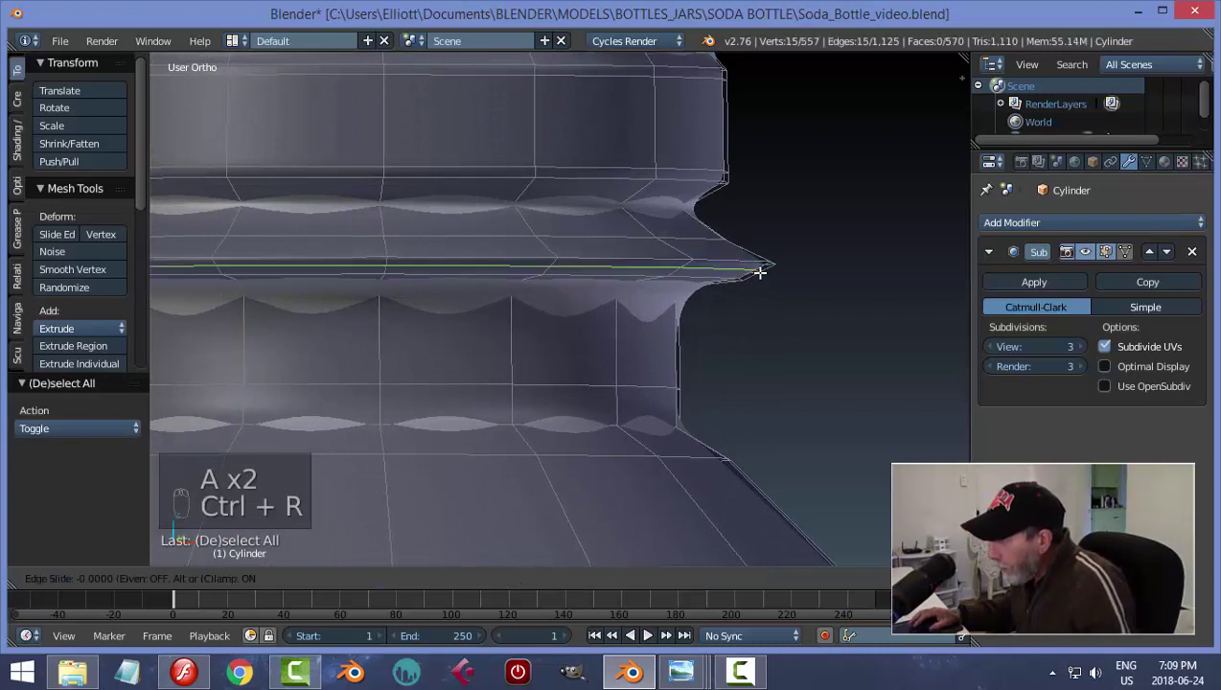
right_click(759, 272)
Scale the new neck ring loop slightly outward with Z locked and return to Object Mode
key(s)
key(shift+z)
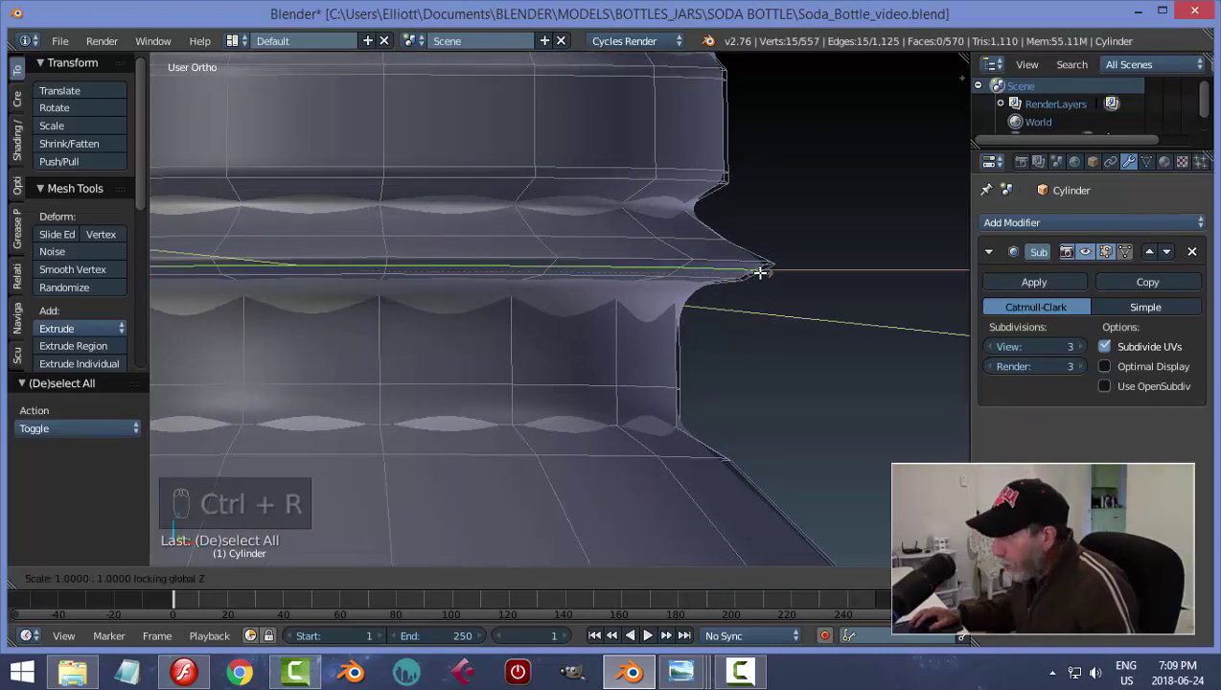
right_click(767, 275)
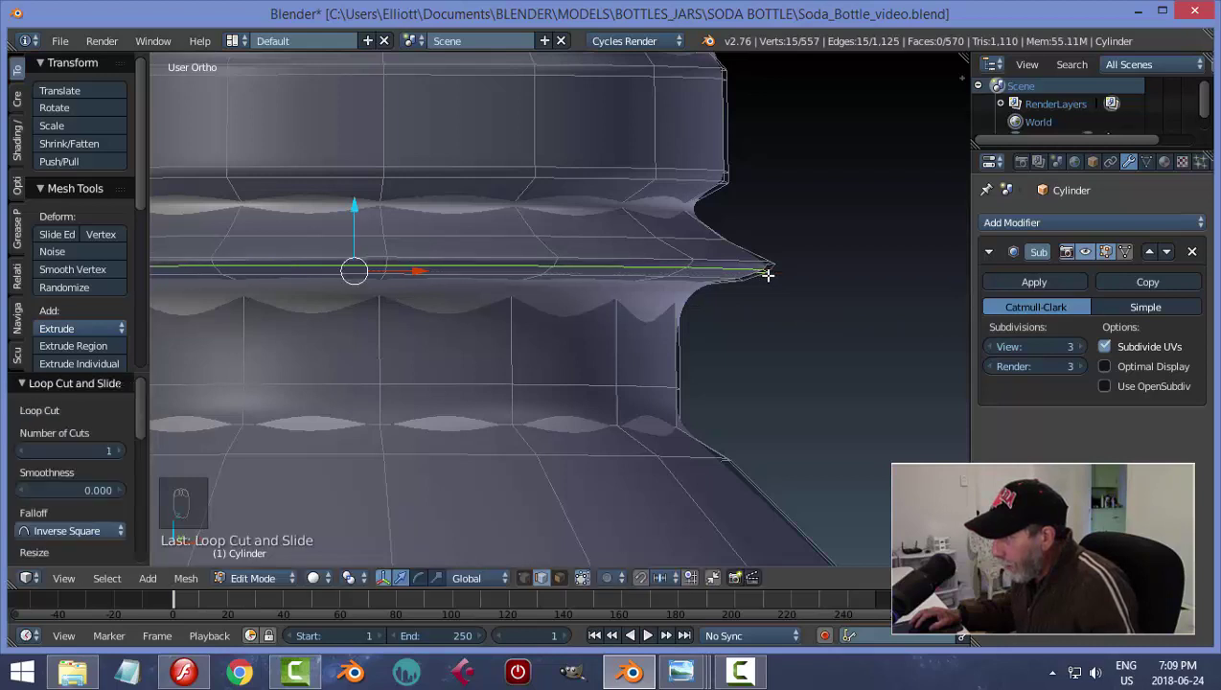
key(grave)
key(Tab)
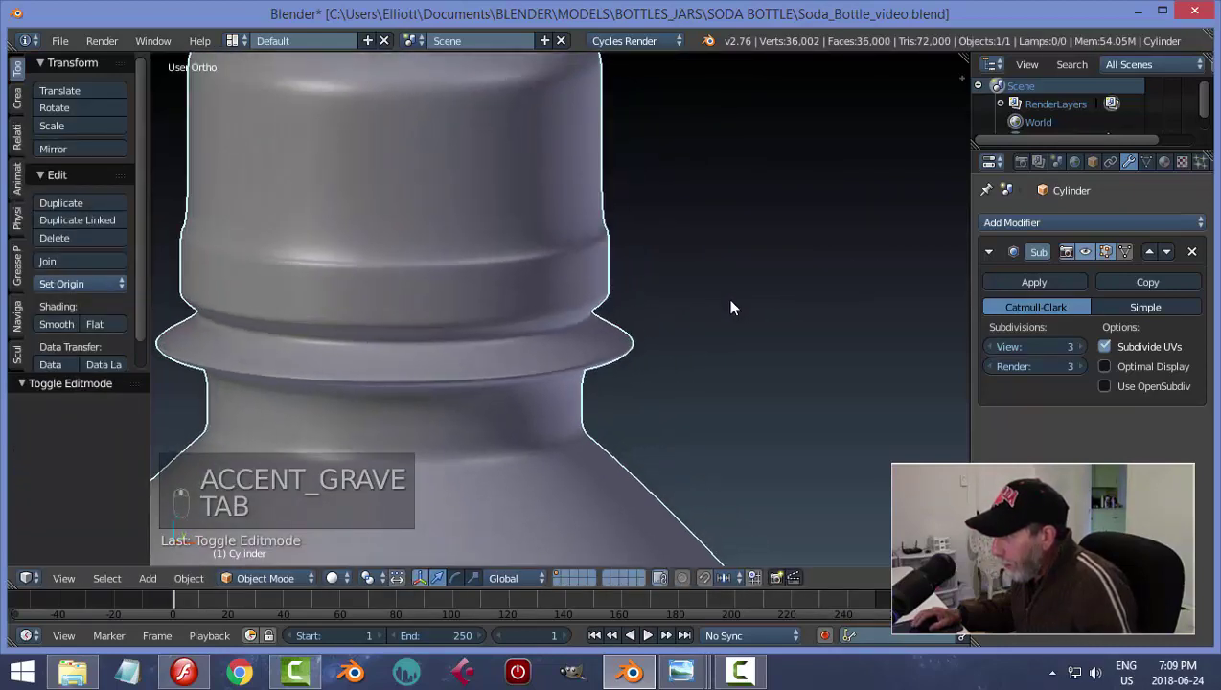
In Edit Mode, lower the two edge loops on the neck ring's underside by 0.020 along Z and deselect everything
scroll(746, 271, up, 3)
key(Tab)
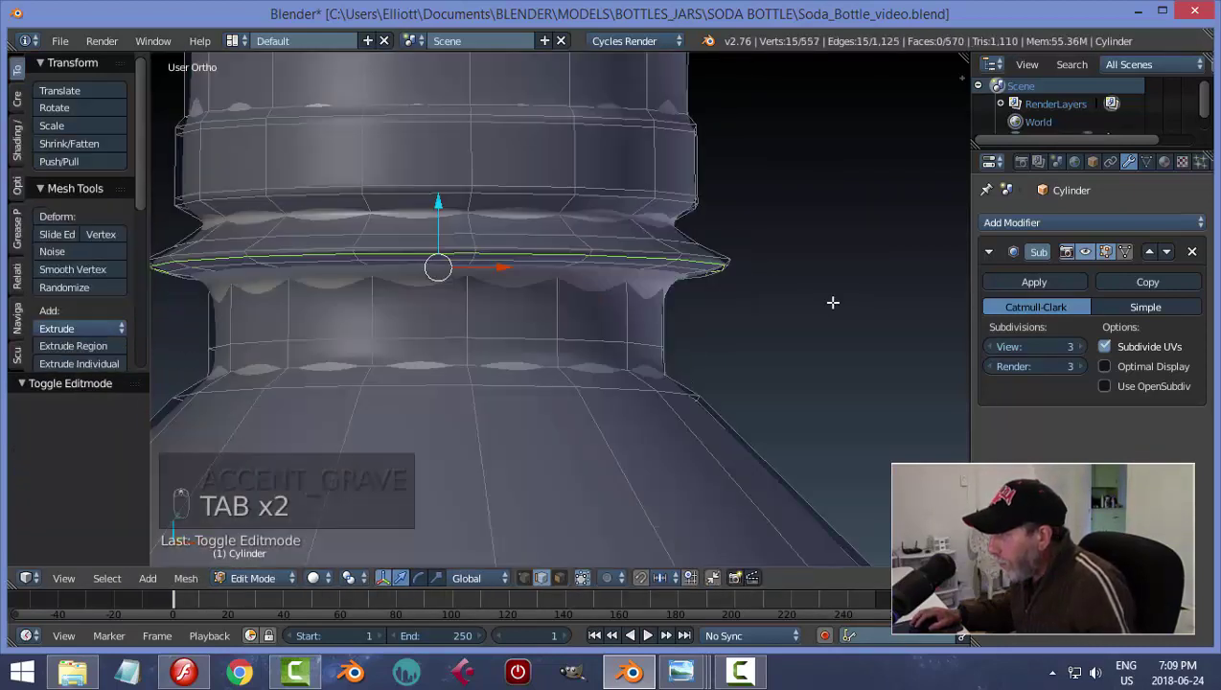
key(a)
key(a)
key(a)
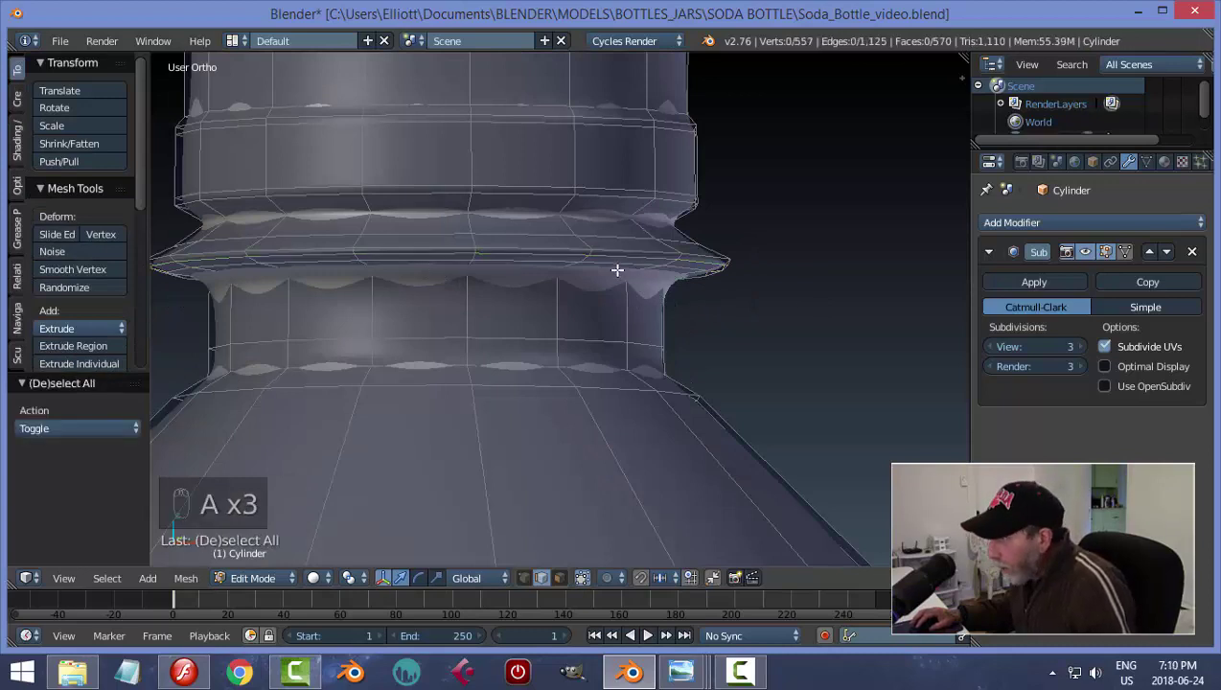
scroll(536, 293, up, 2)
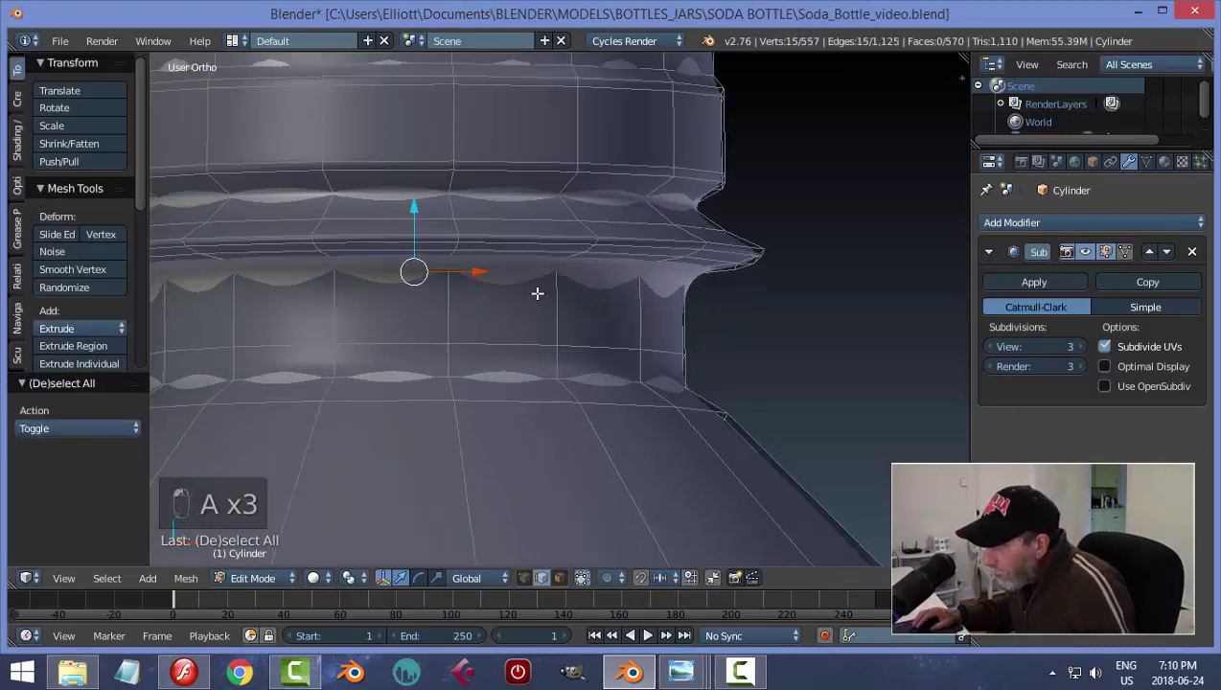
alt+shift+click(529, 240)
drag(396, 196, 390, 207)
middle_drag(757, 252, 759, 269)
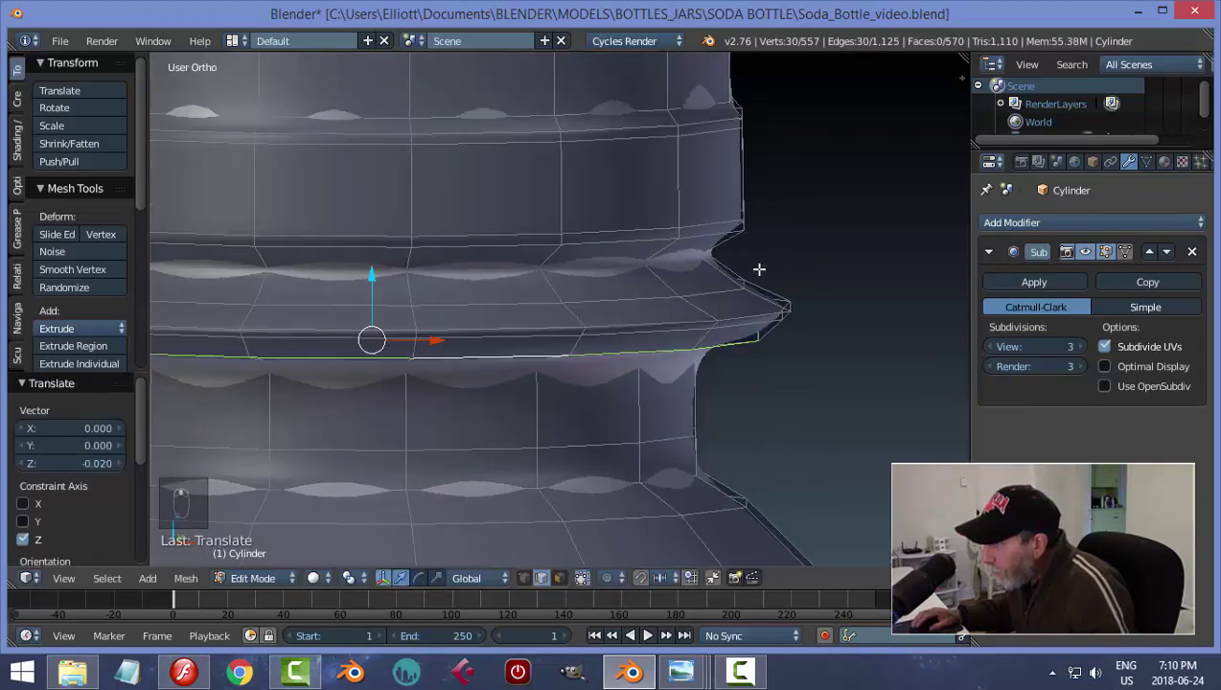
key(a)
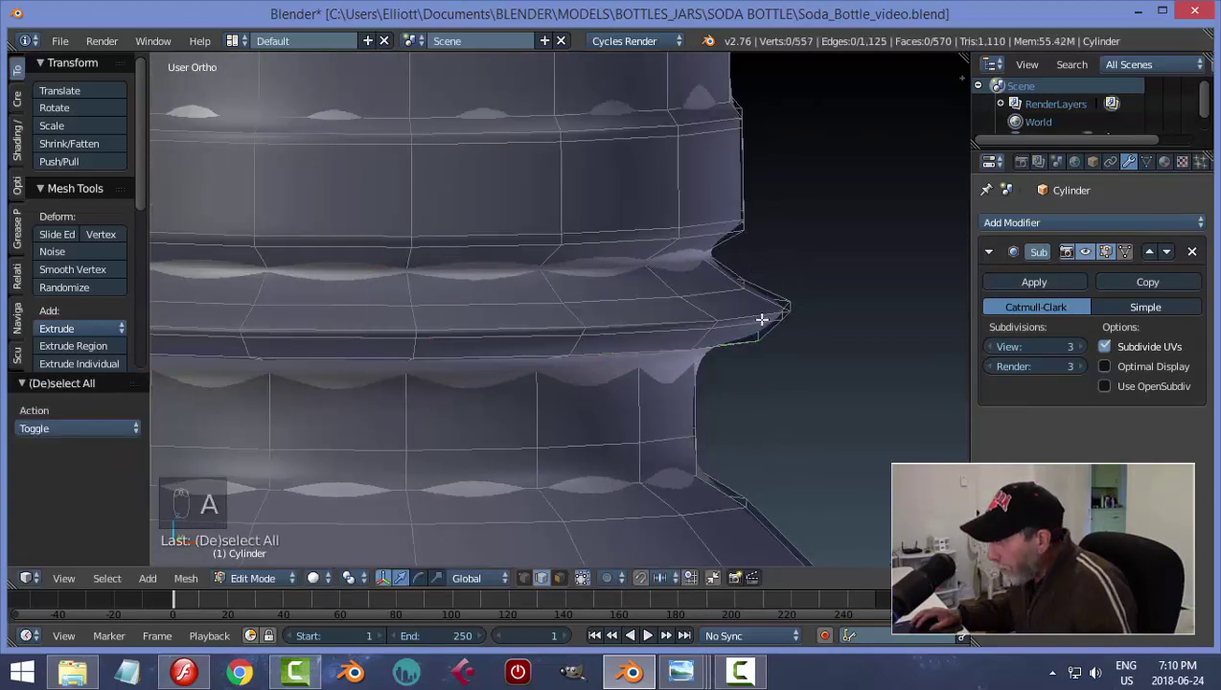
Nudge the added edge loop near the neck ring's outer rim along Z and return to Object Mode
alt+click(615, 310)
drag(382, 258, 381, 257)
key(Tab)
click(525, 315)
scroll(692, 346, down, 3)
middle_drag(692, 346, 628, 284)
scroll(749, 338, down, 1)
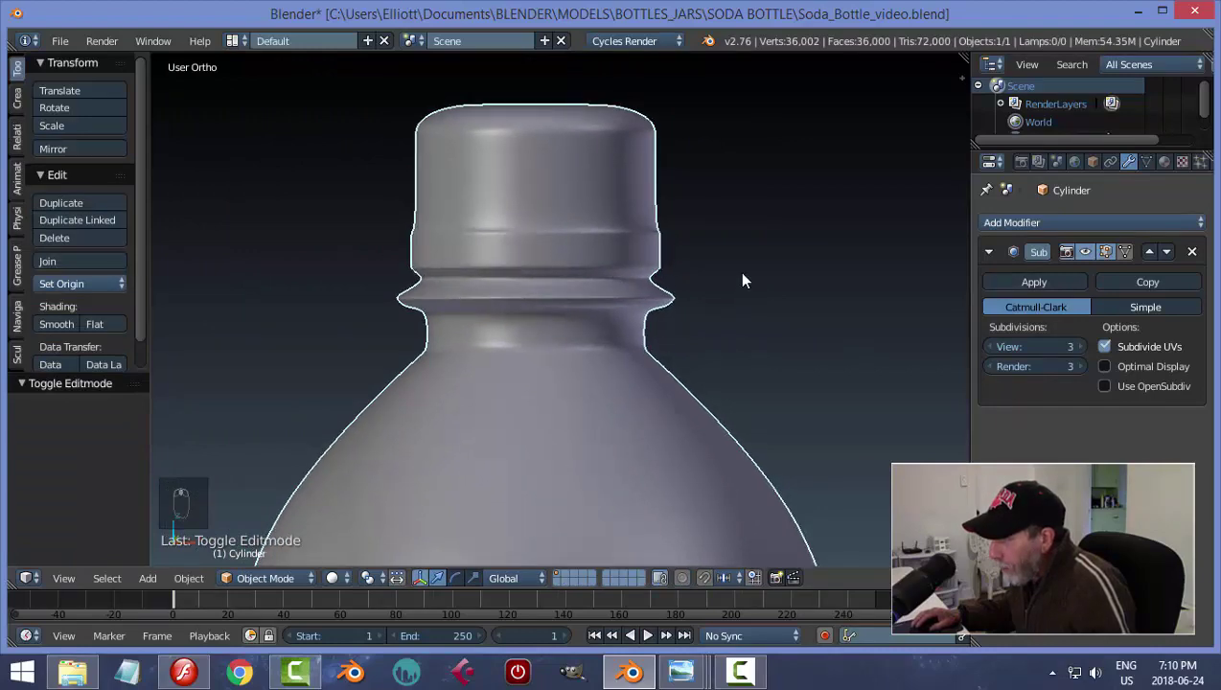
In Edit Mode, lower the two edge loops at the cap's bottom rim by about 0.031 along Z and return to Object Mode
middle_drag(743, 281, 733, 292)
key(Tab)
click(879, 311)
scroll(750, 312, up, 3)
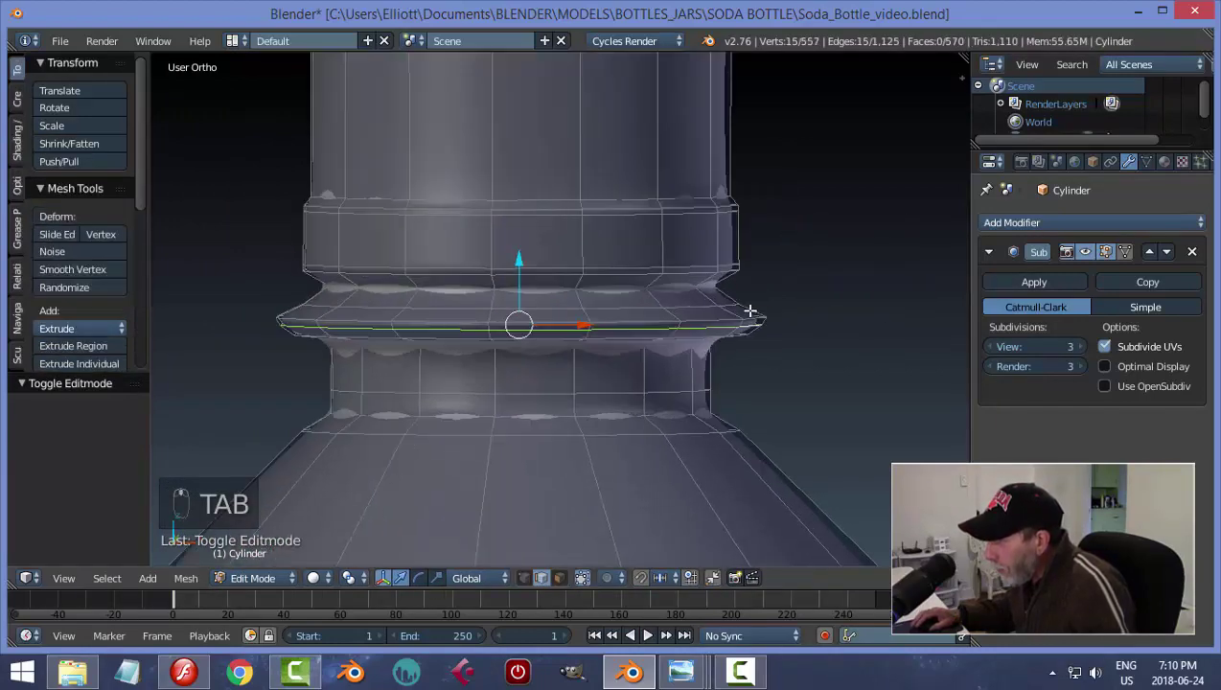
key(a)
key(a)
scroll(673, 303, up, 2)
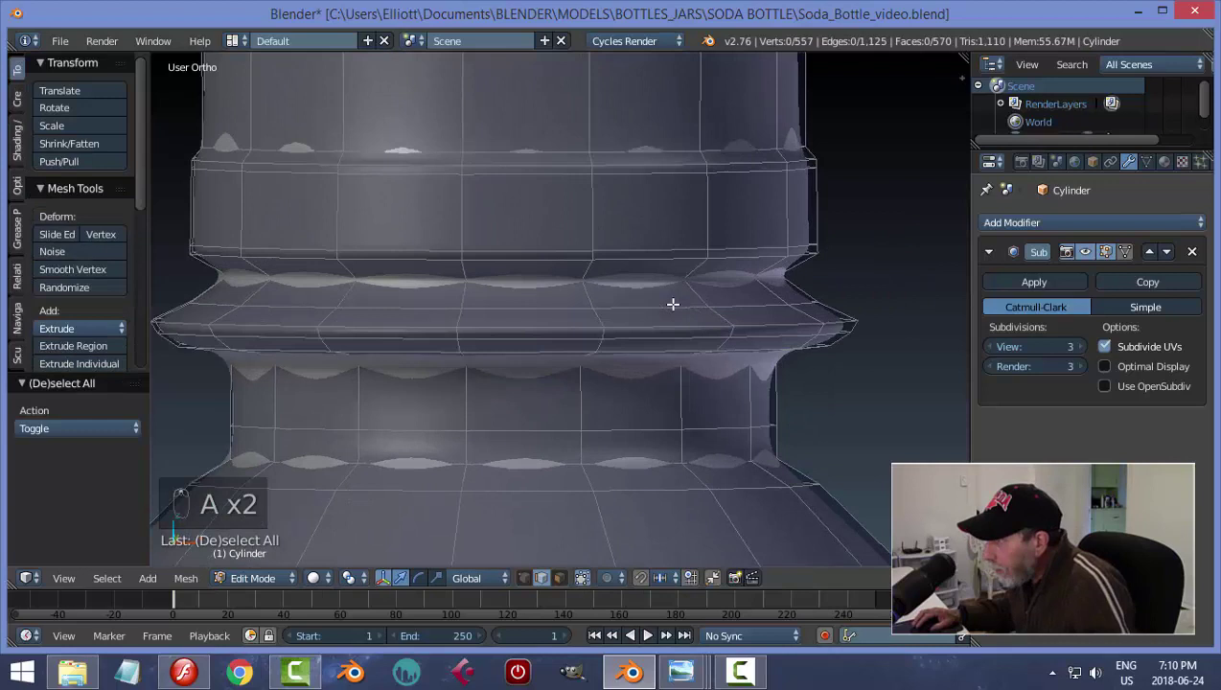
alt+right_click(626, 256)
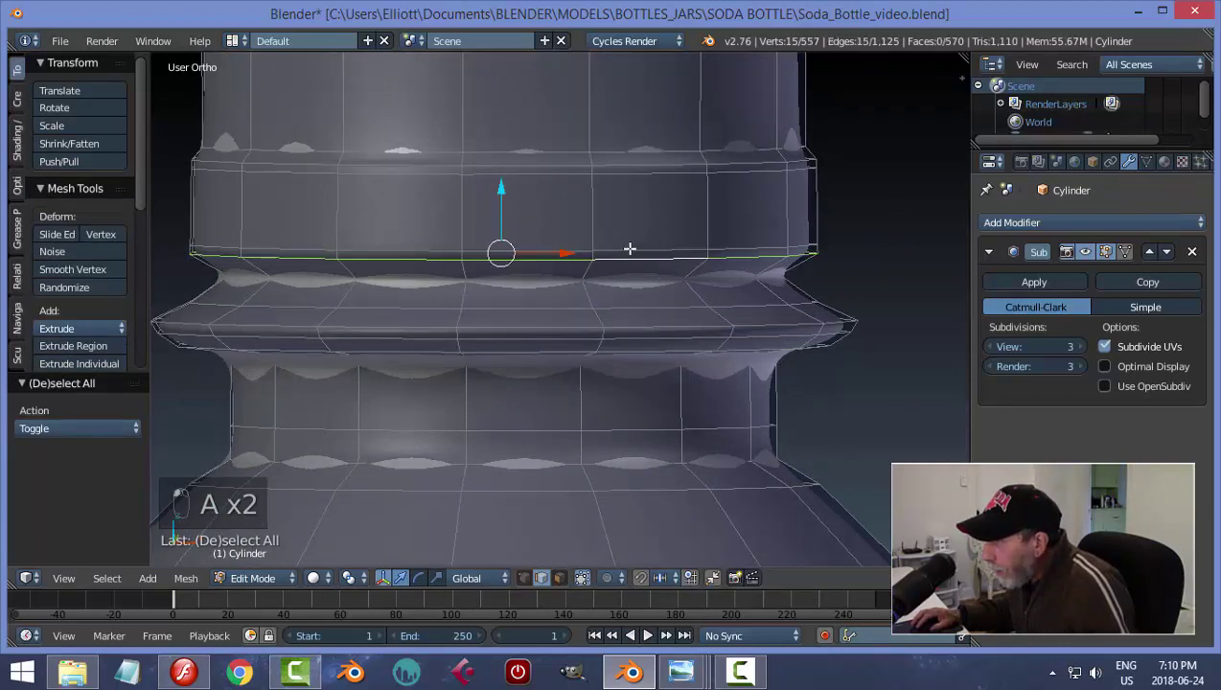
key(g)
key(y)
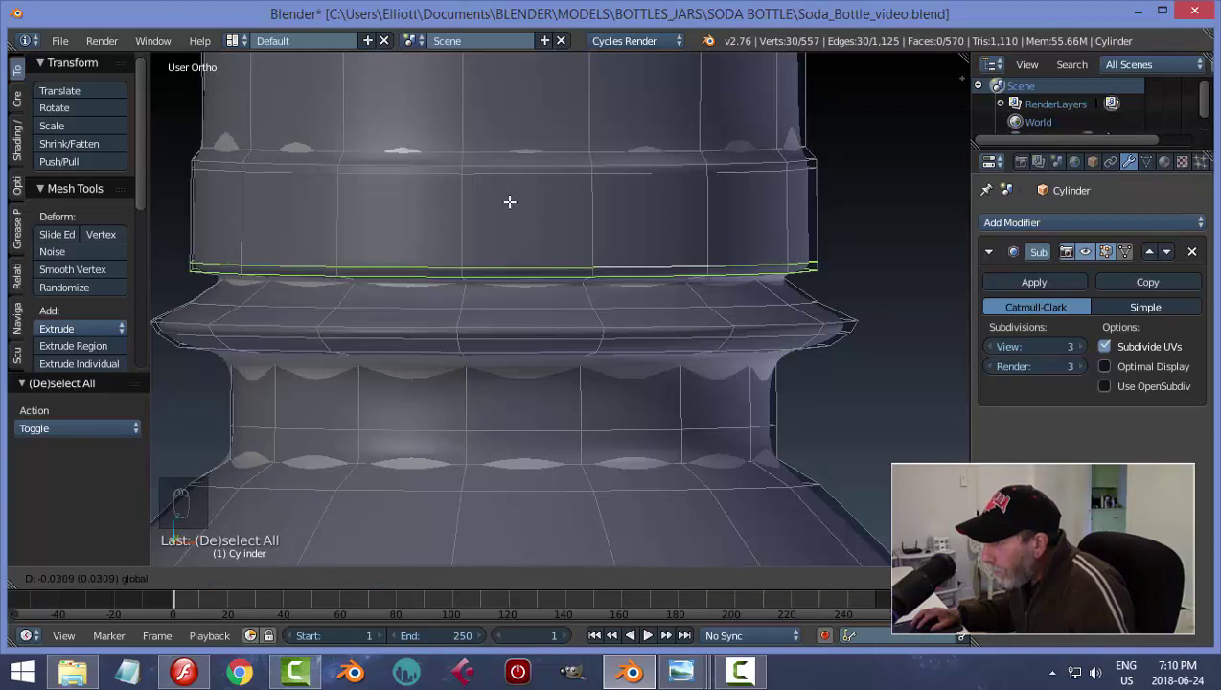
click(510, 201)
key(Tab)
scroll(753, 323, down, 3)
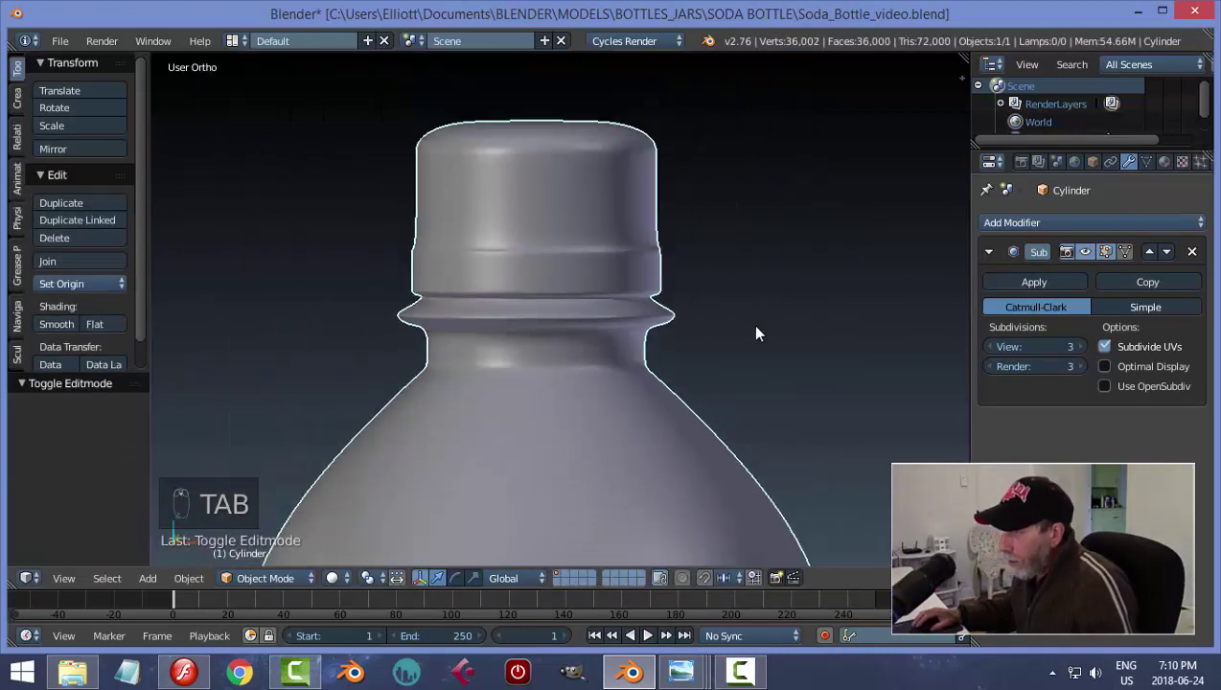
Deselect the bottle and show it in wireframe from the orthographic front view
scroll(767, 331, down, 6)
key(a)
key(a)
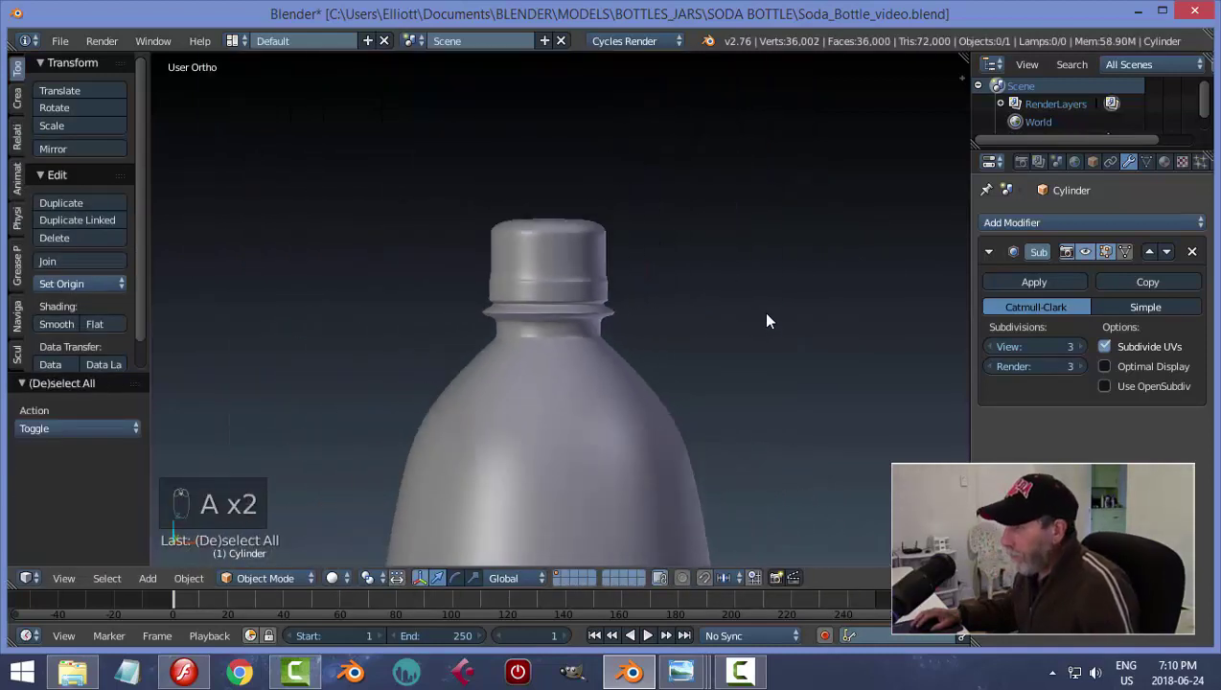
key(KP_1)
key(z)
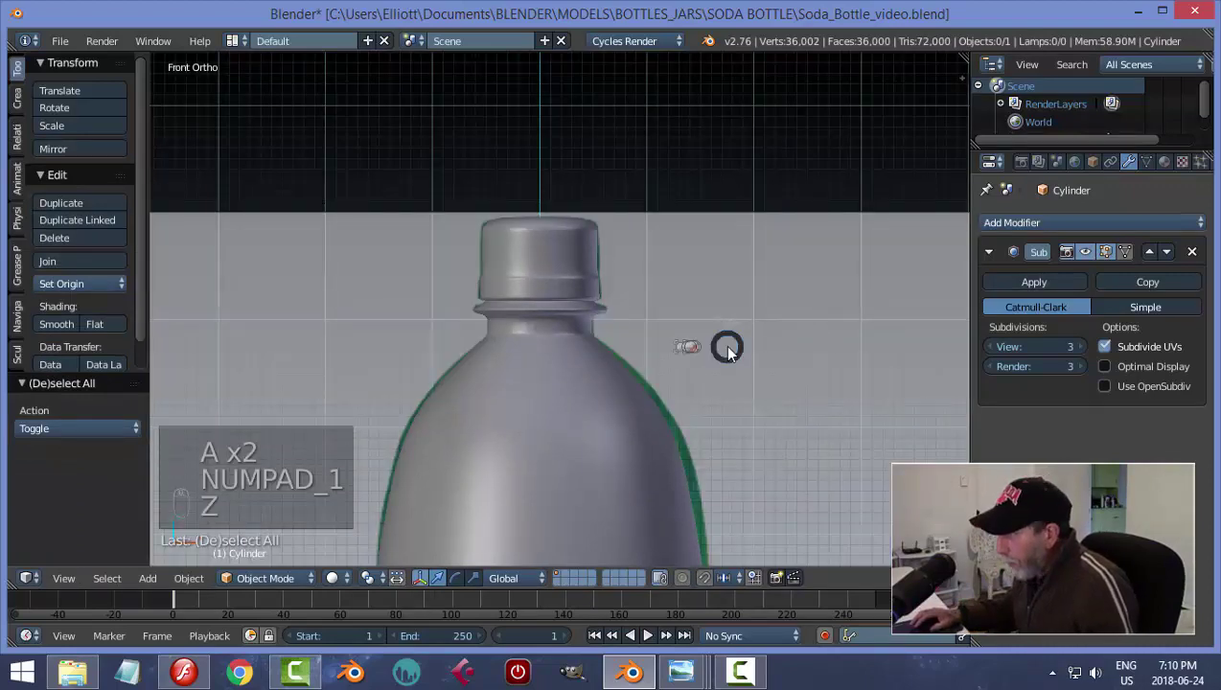
click(805, 352)
scroll(770, 387, up, 2)
scroll(770, 383, down, 2)
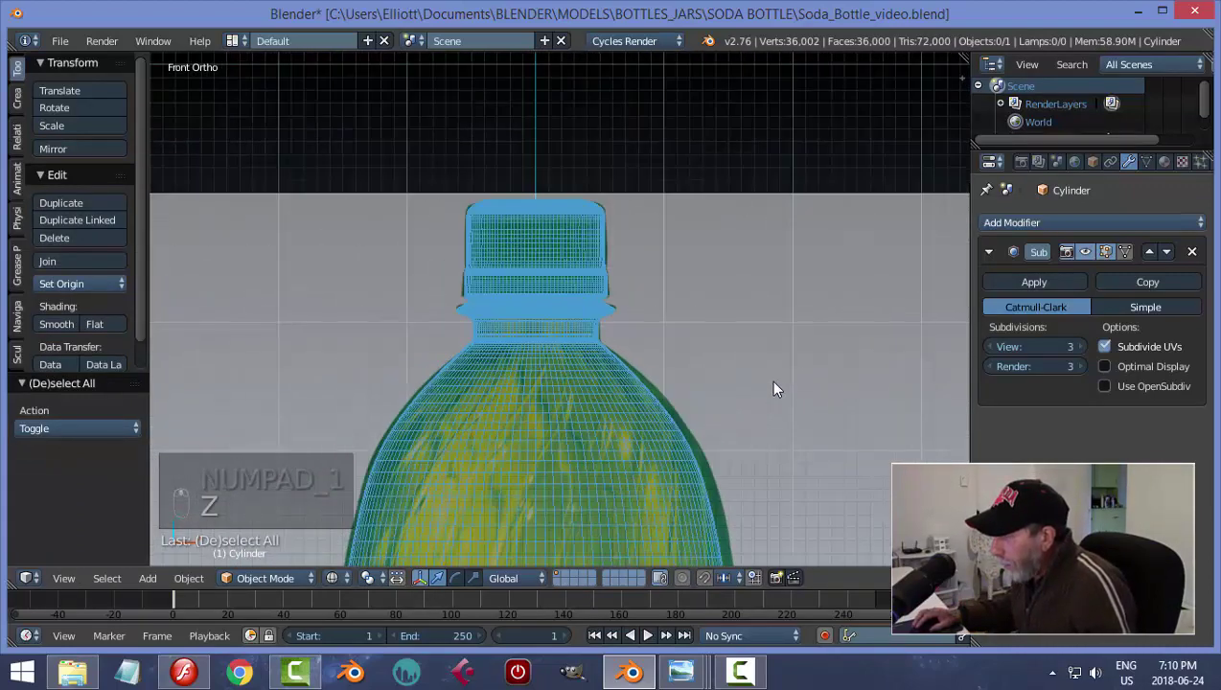
Set the background reference image to display in front of the bottle mesh
key(n)
click(916, 343)
scroll(652, 372, up, 5)
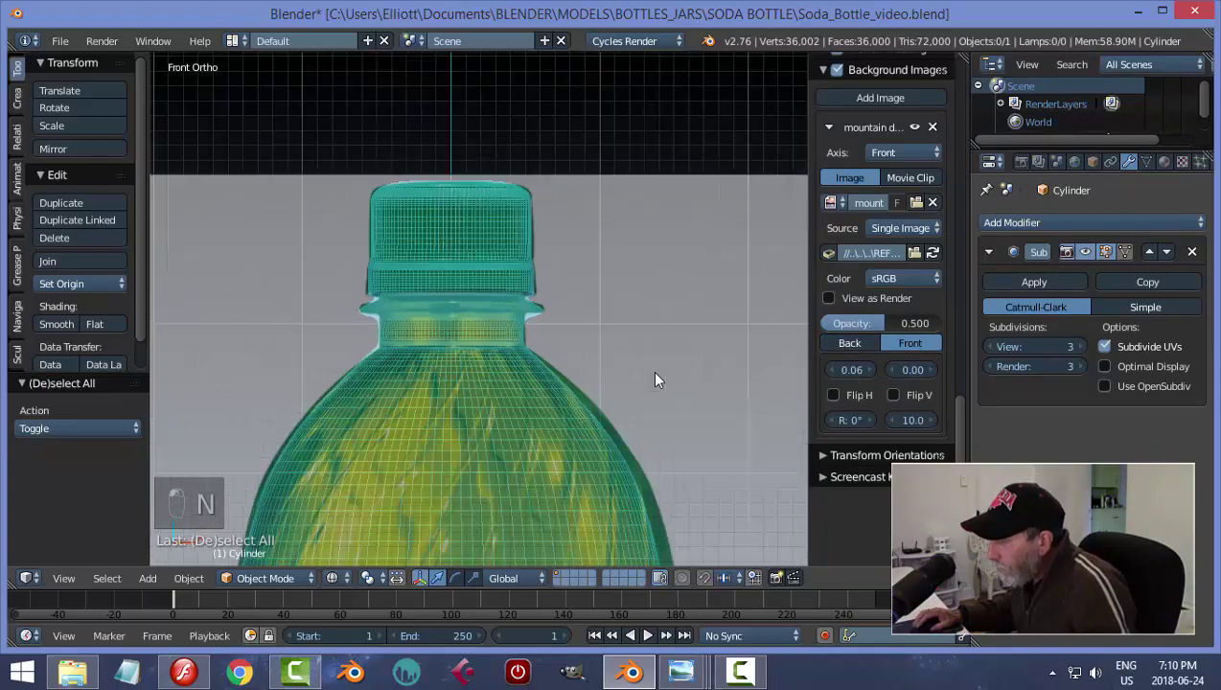
scroll(644, 380, up, 2)
scroll(644, 379, down, 2)
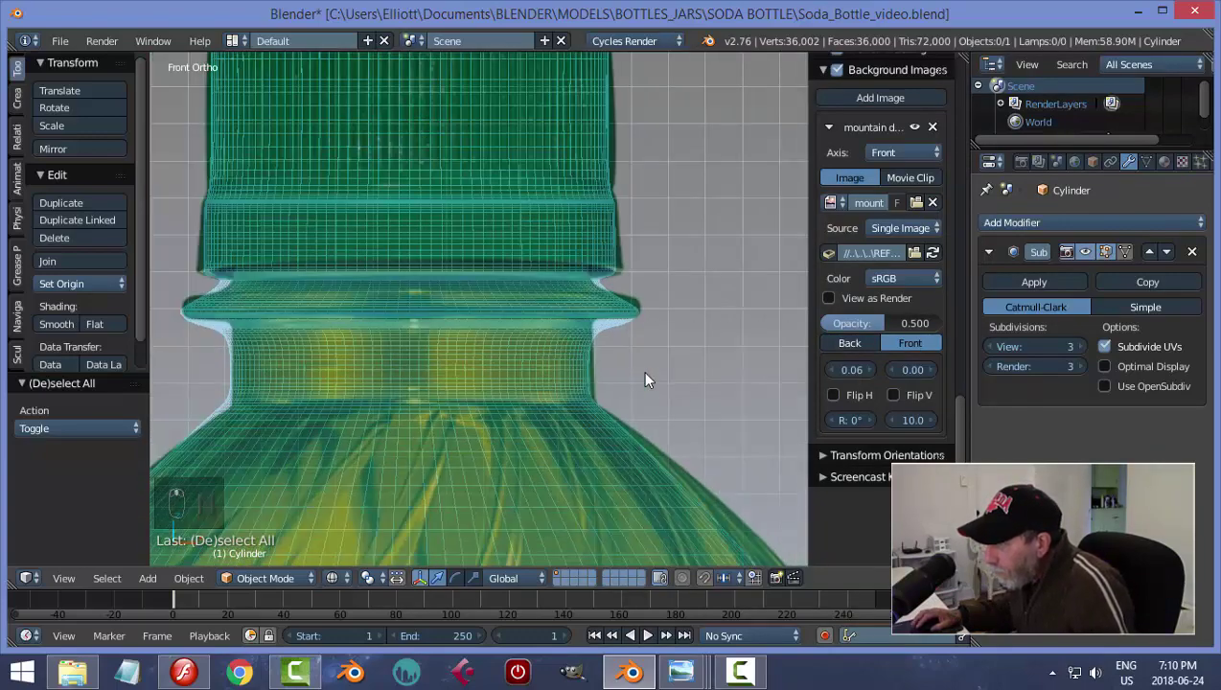
key(z)
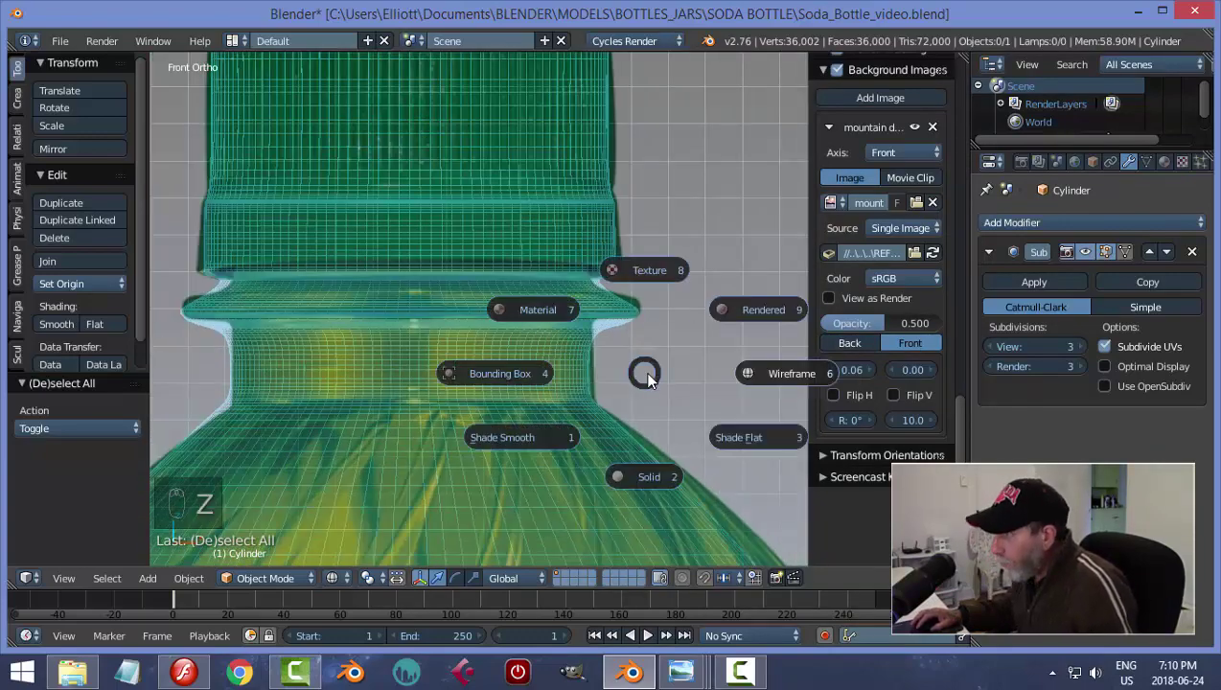
click(782, 371)
key(Tab)
click(488, 370)
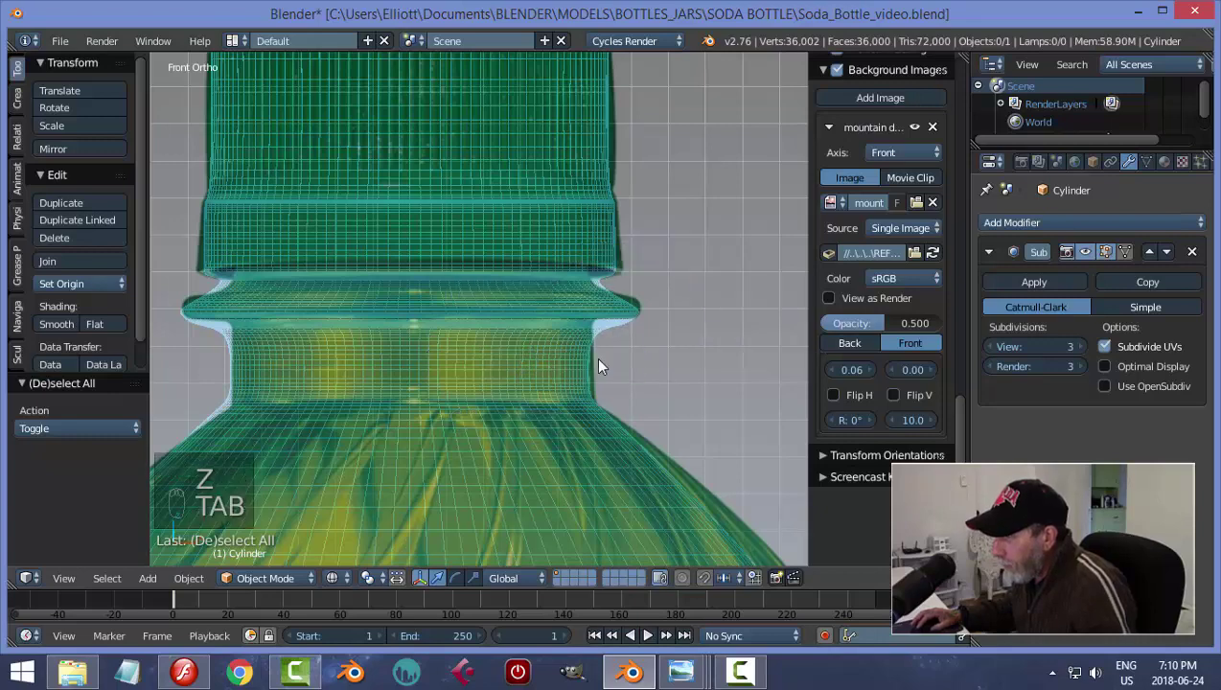
key(z)
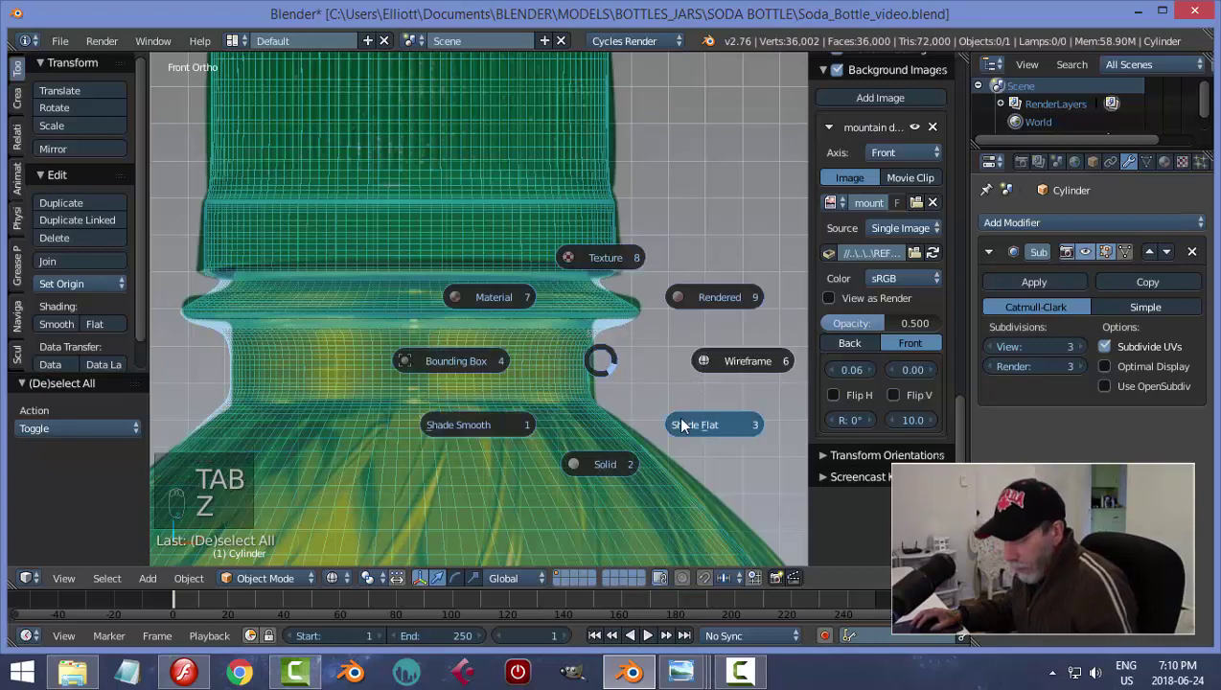
click(716, 421)
Enter Edit Mode on the bottle and deselect all of its mesh elements
key(Tab)
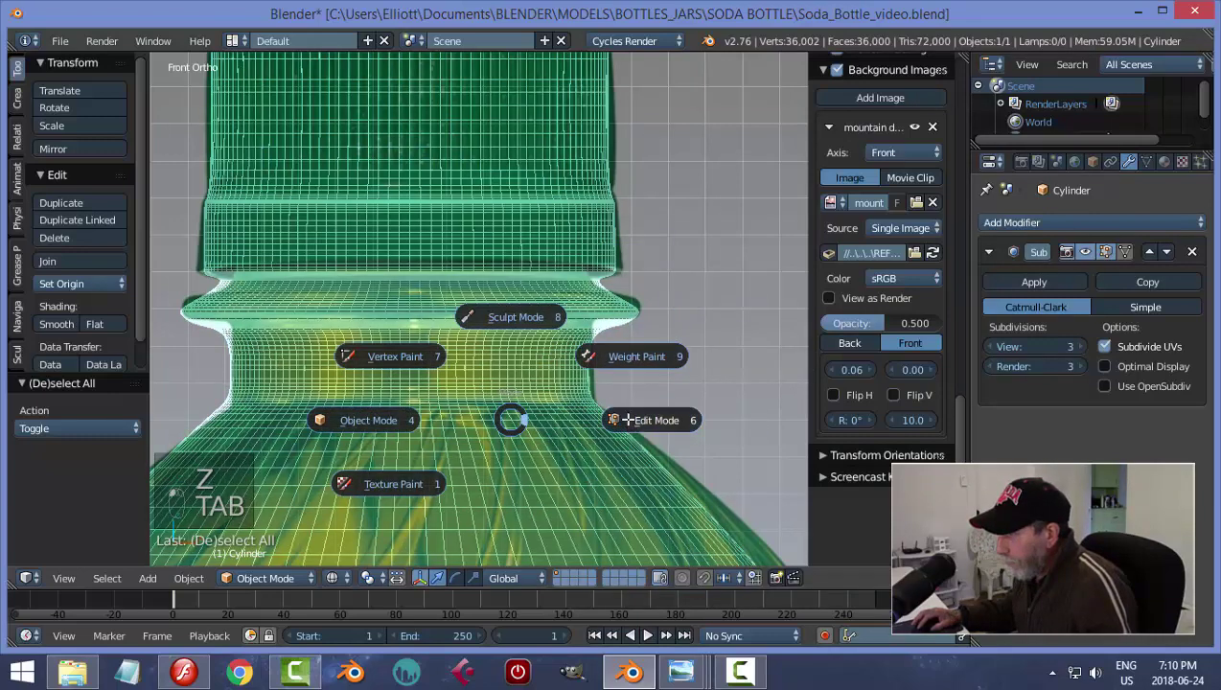
click(656, 417)
scroll(621, 362, up, 2)
shift+middle_drag(621, 362, 668, 403)
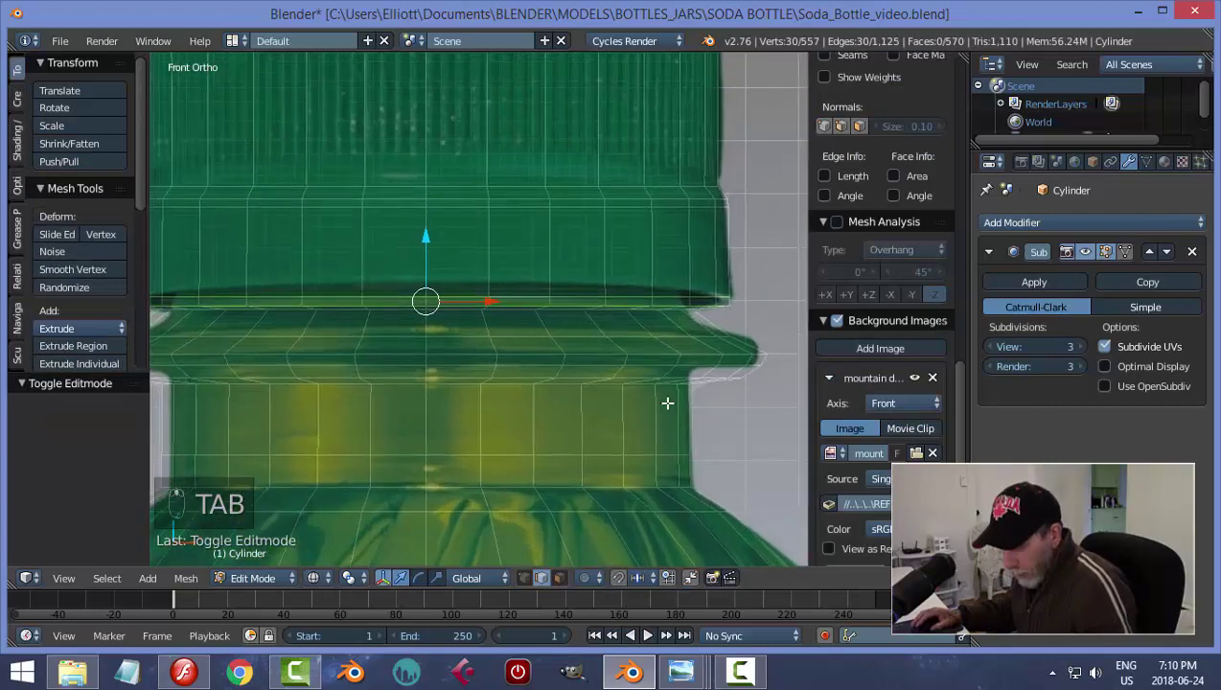
scroll(668, 403, up, 2)
key(a)
key(a)
Compare the mesh outline with the reference image at the neck ring, upper body and both label edges
scroll(757, 389, down, 1)
scroll(705, 403, down, 1)
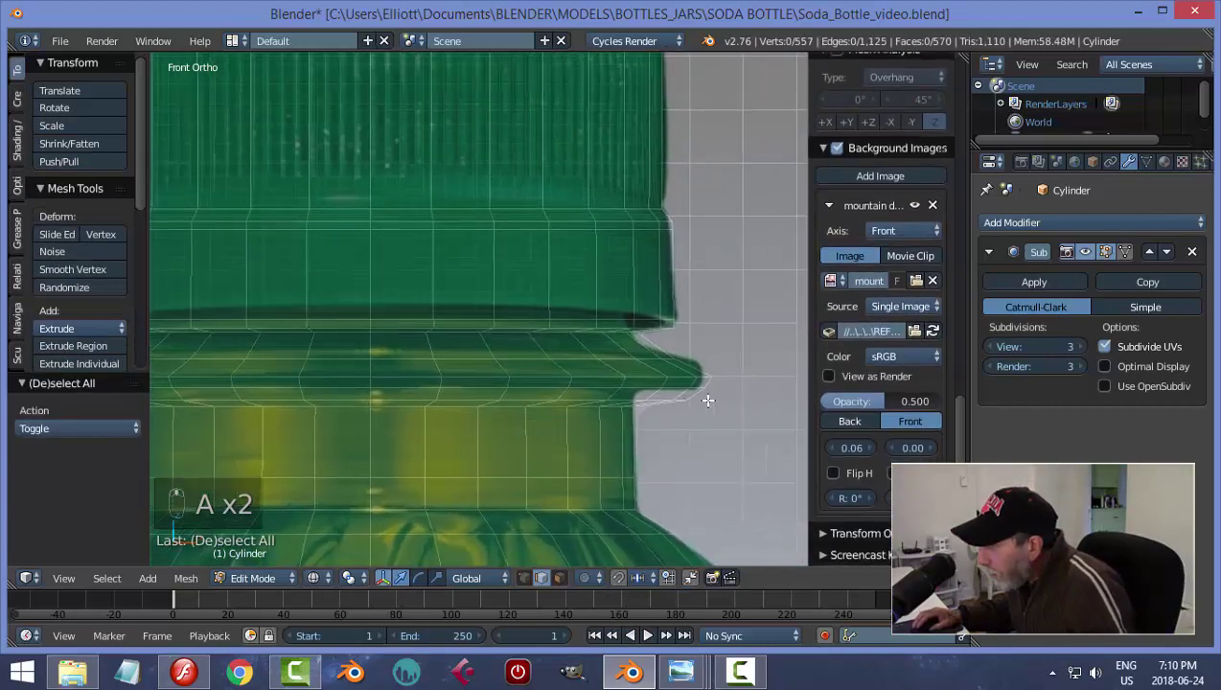
scroll(710, 405, up, 2)
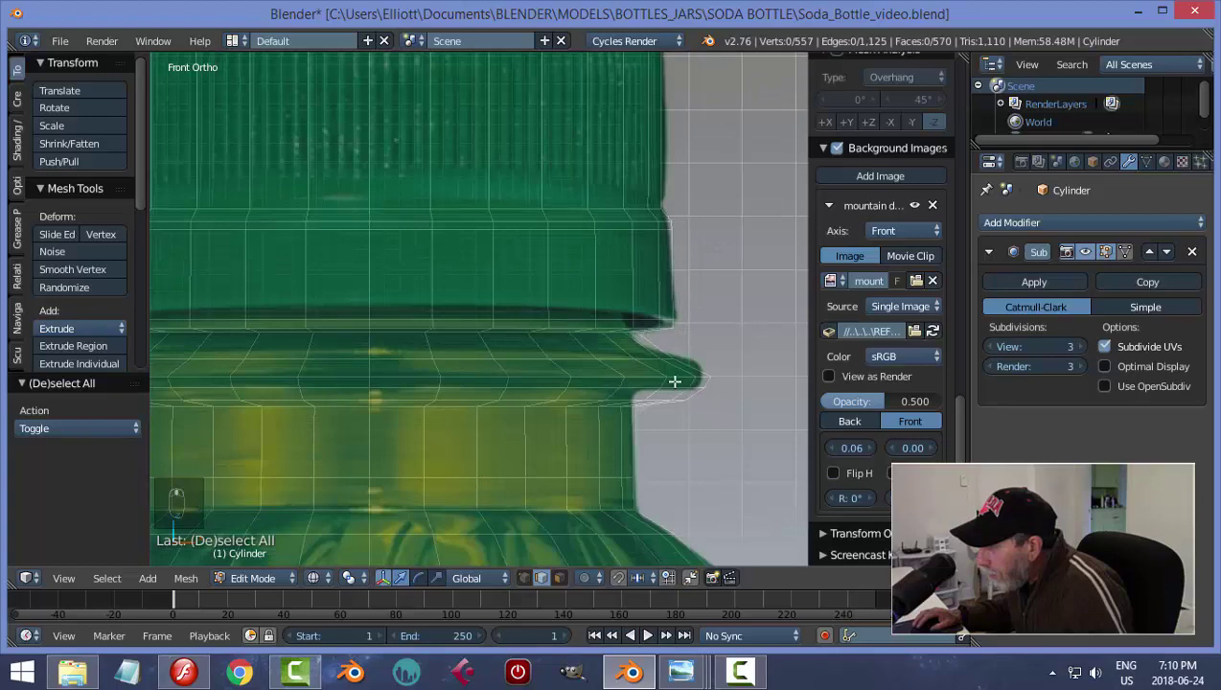
scroll(661, 407, down, 4)
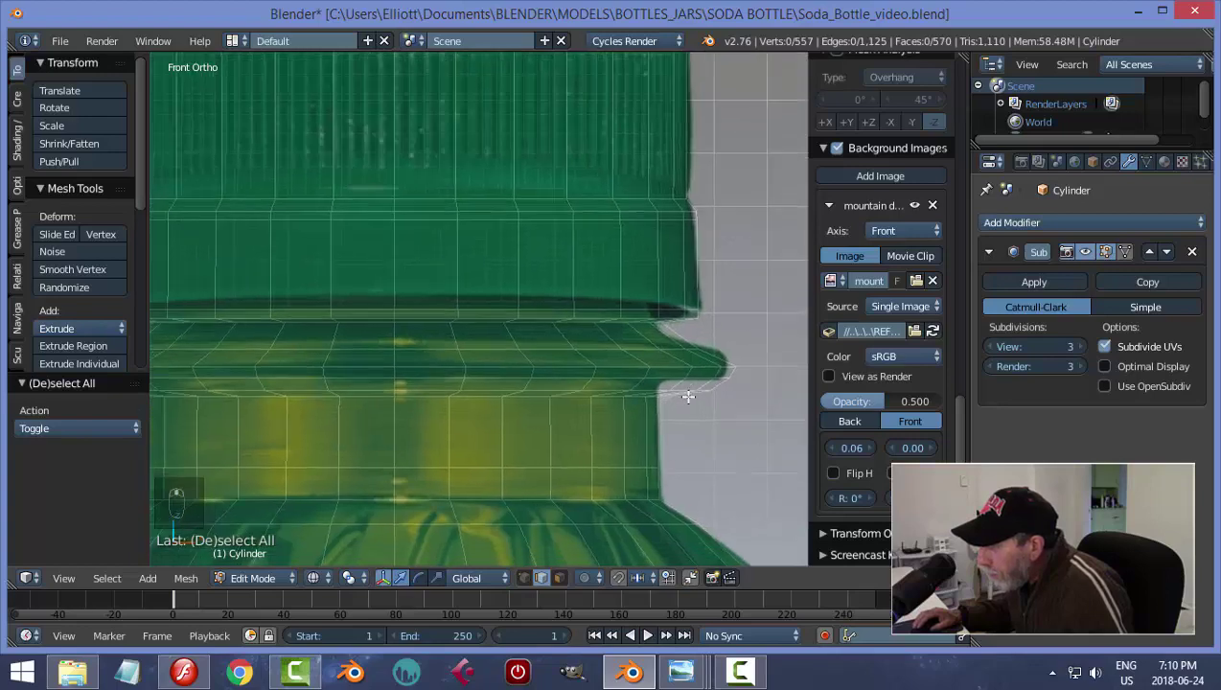
scroll(634, 396, down, 3)
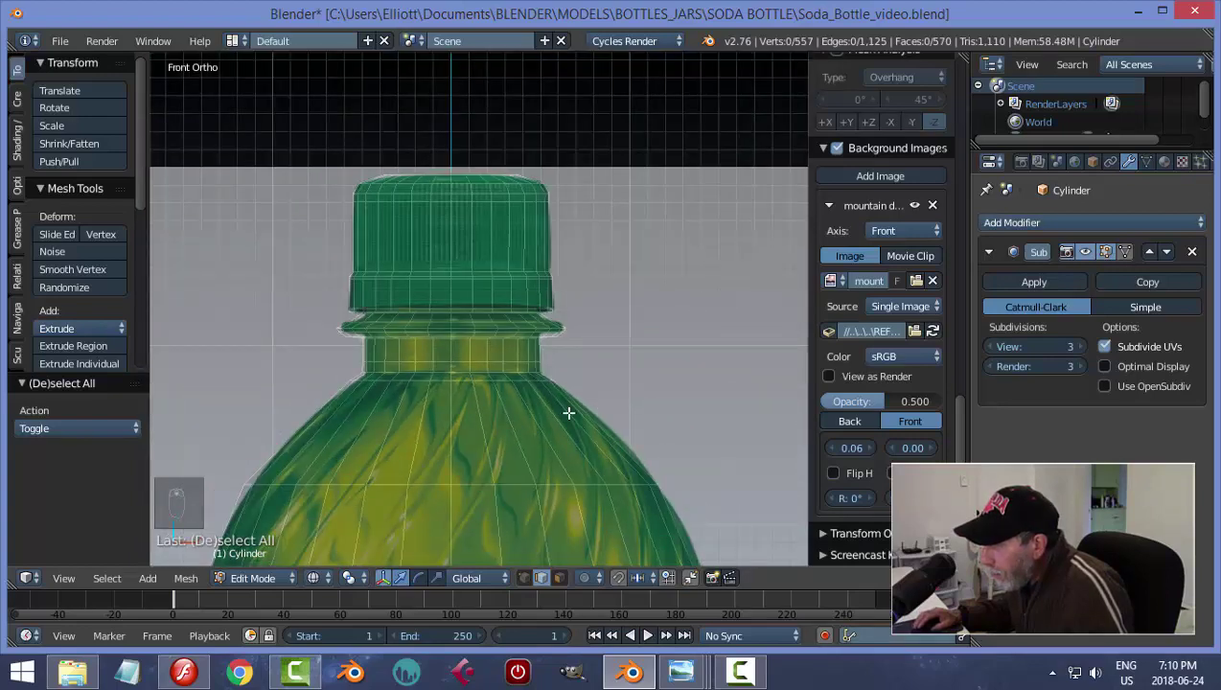
scroll(614, 380, down, 5)
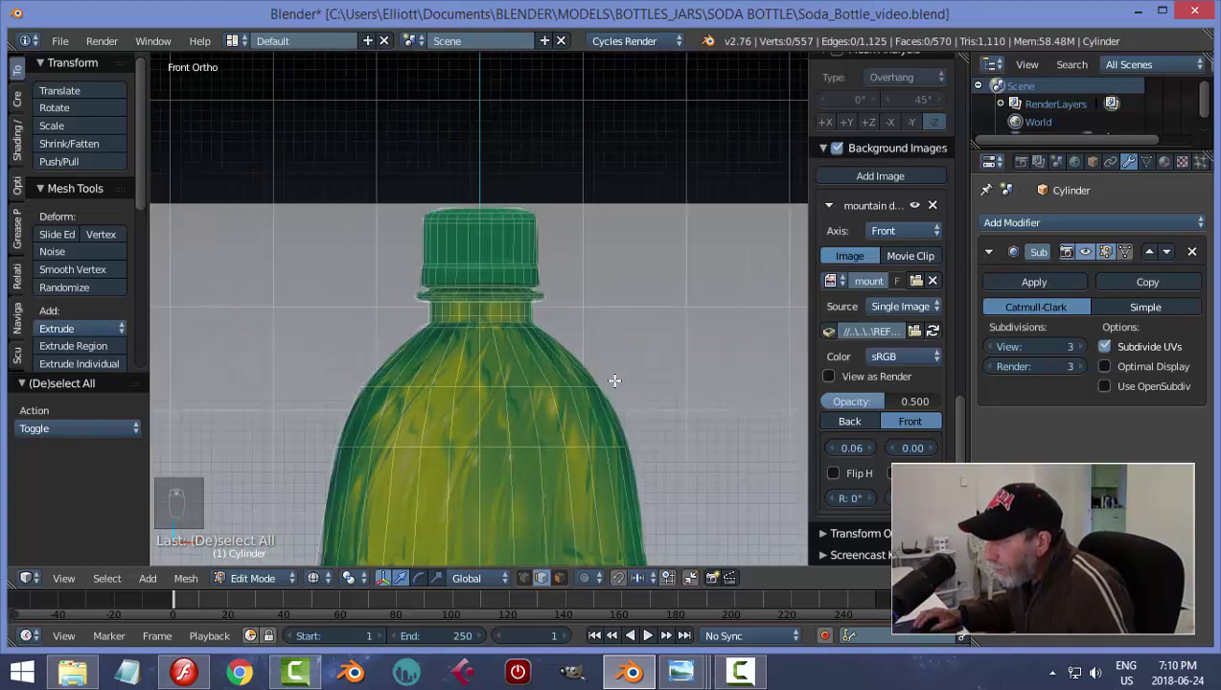
scroll(624, 319, up, 3)
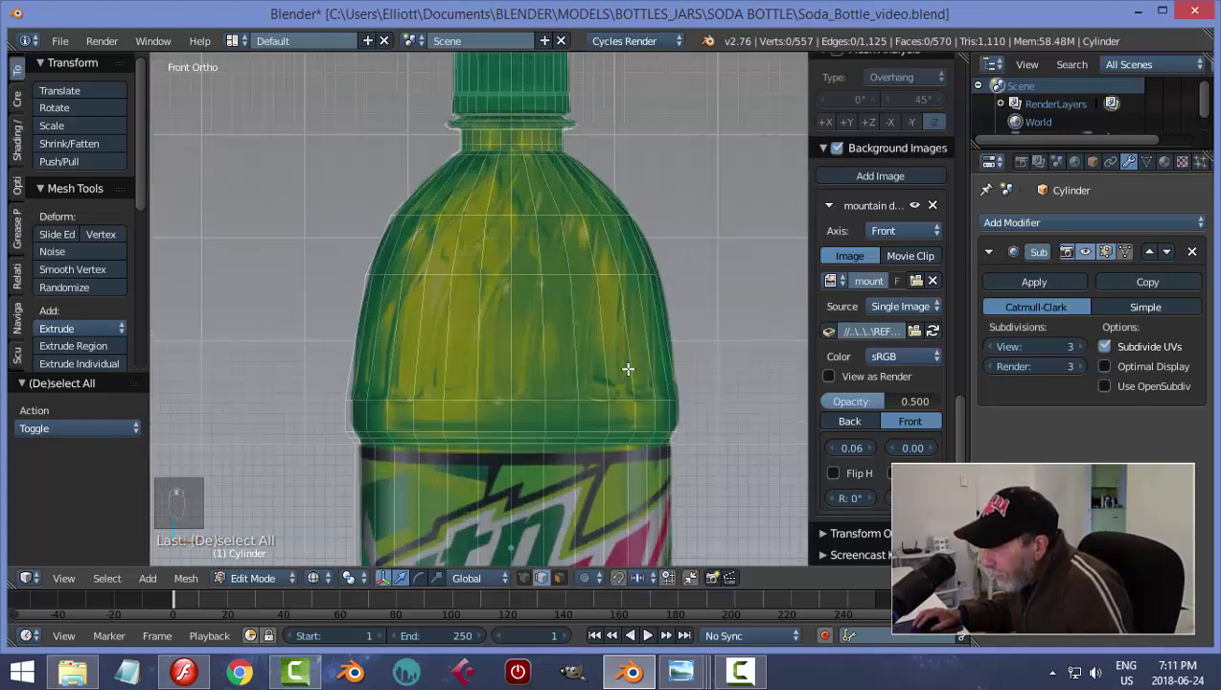
scroll(628, 369, down, 1)
scroll(627, 348, up, 3)
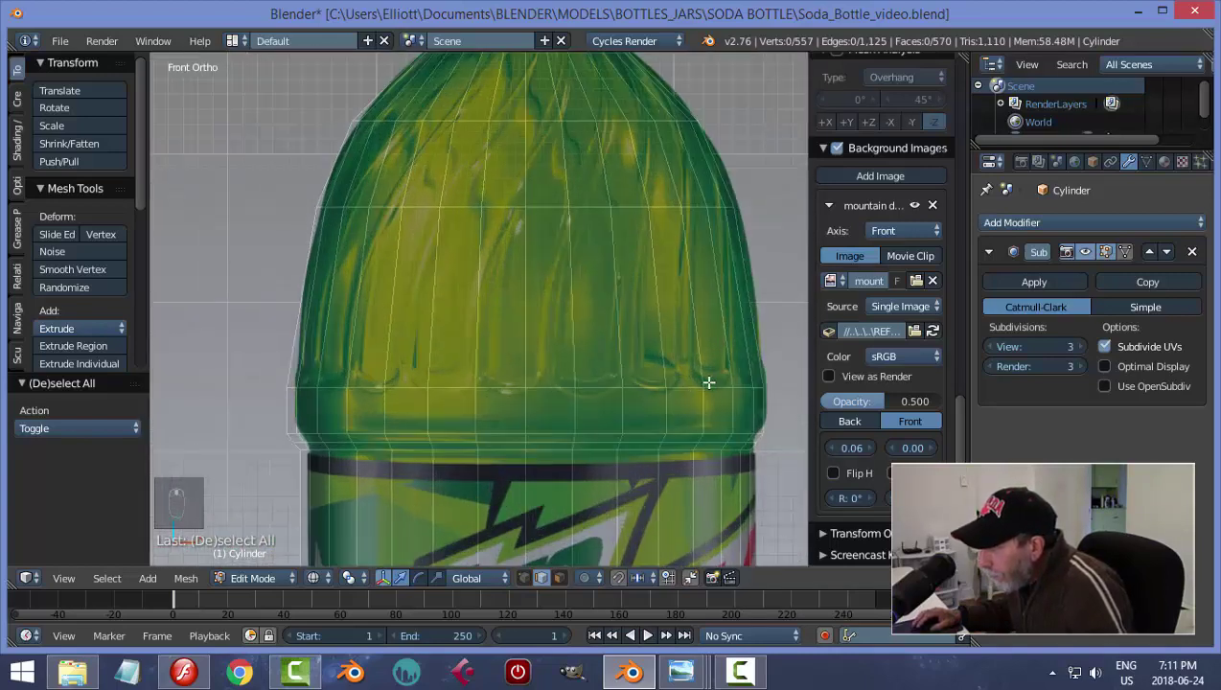
scroll(714, 377, down, 2)
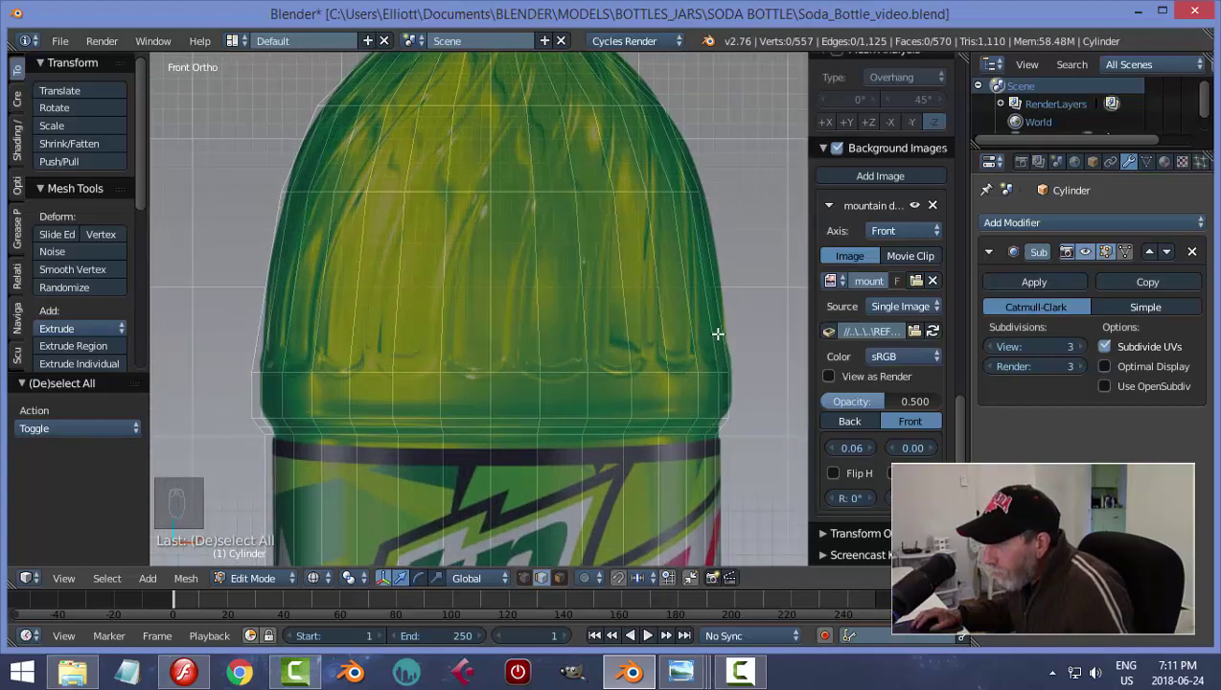
scroll(714, 327, down, 3)
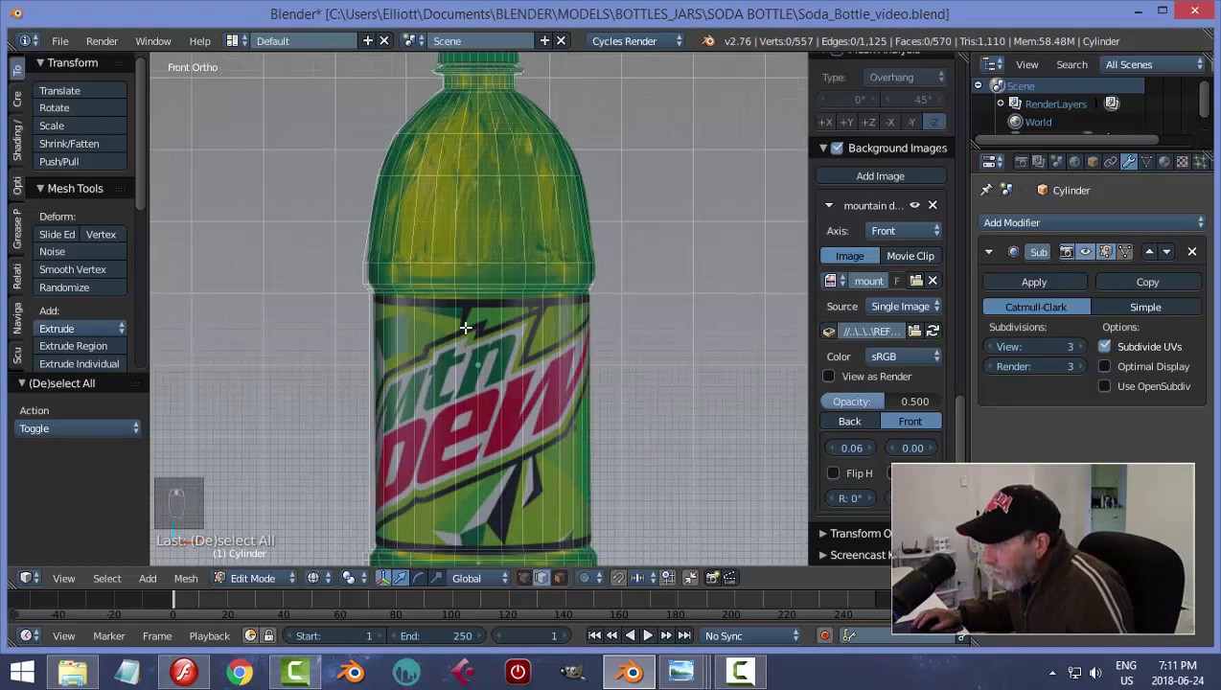
scroll(373, 303, up, 5)
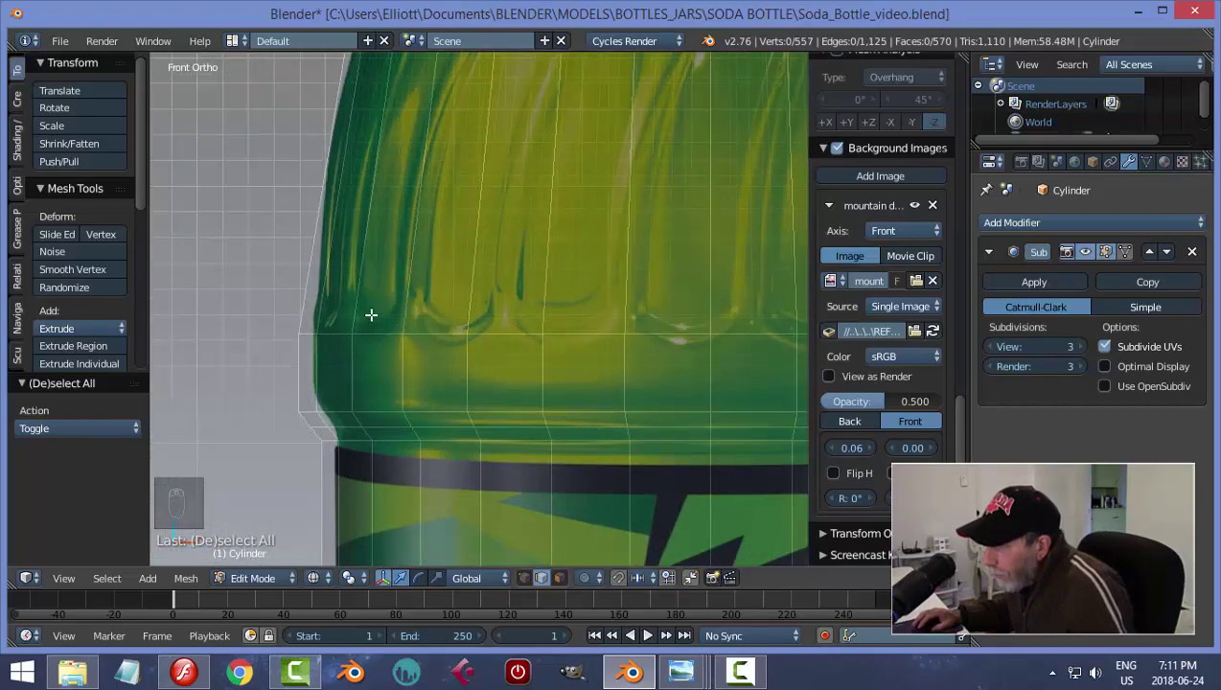
scroll(478, 364, down, 5)
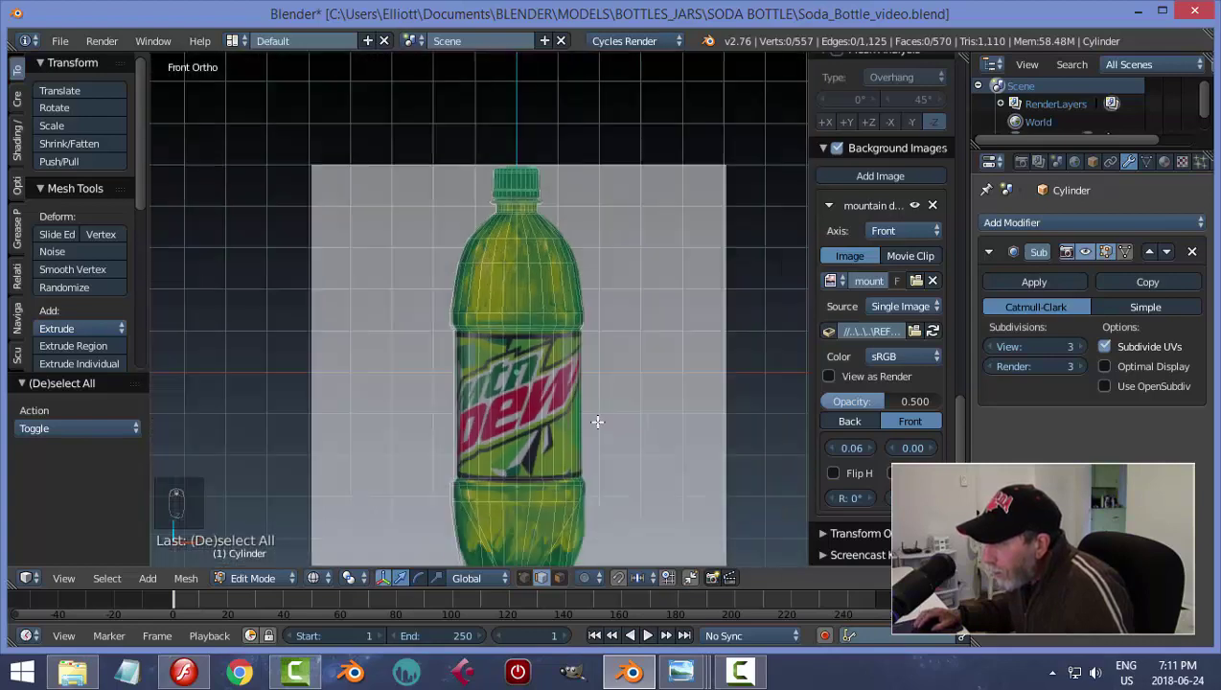
shift+middle_drag(600, 420, 581, 326)
scroll(581, 327, up, 4)
scroll(584, 364, up, 3)
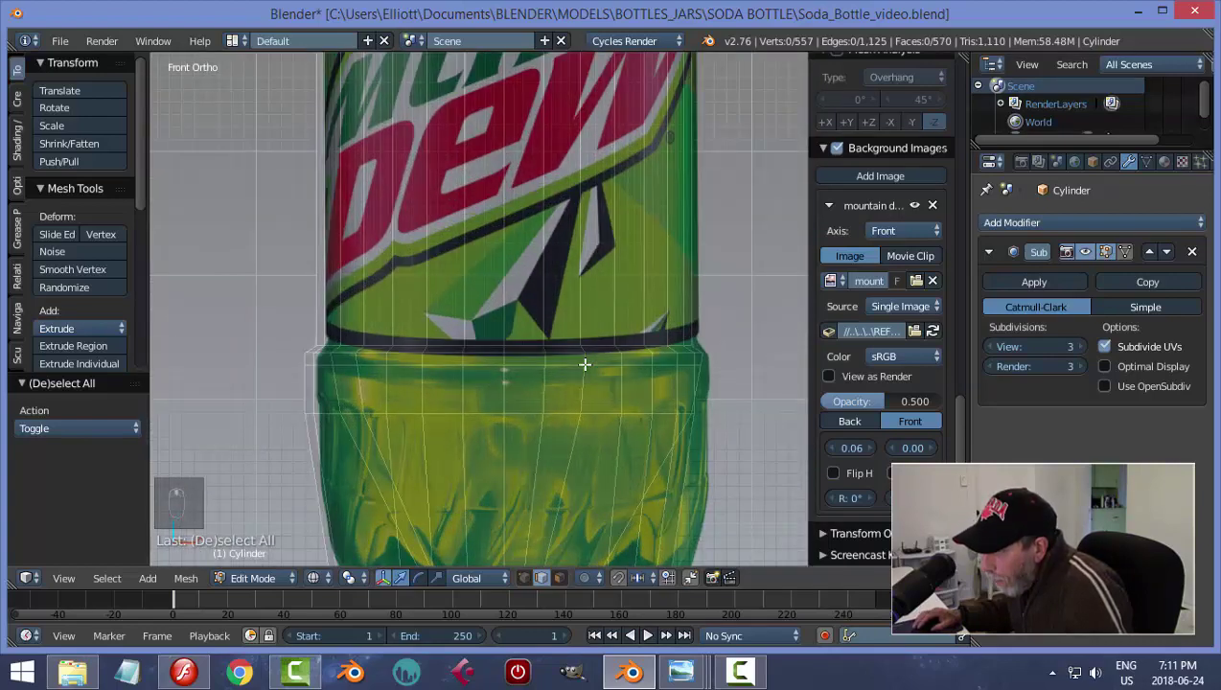
scroll(584, 364, down, 1)
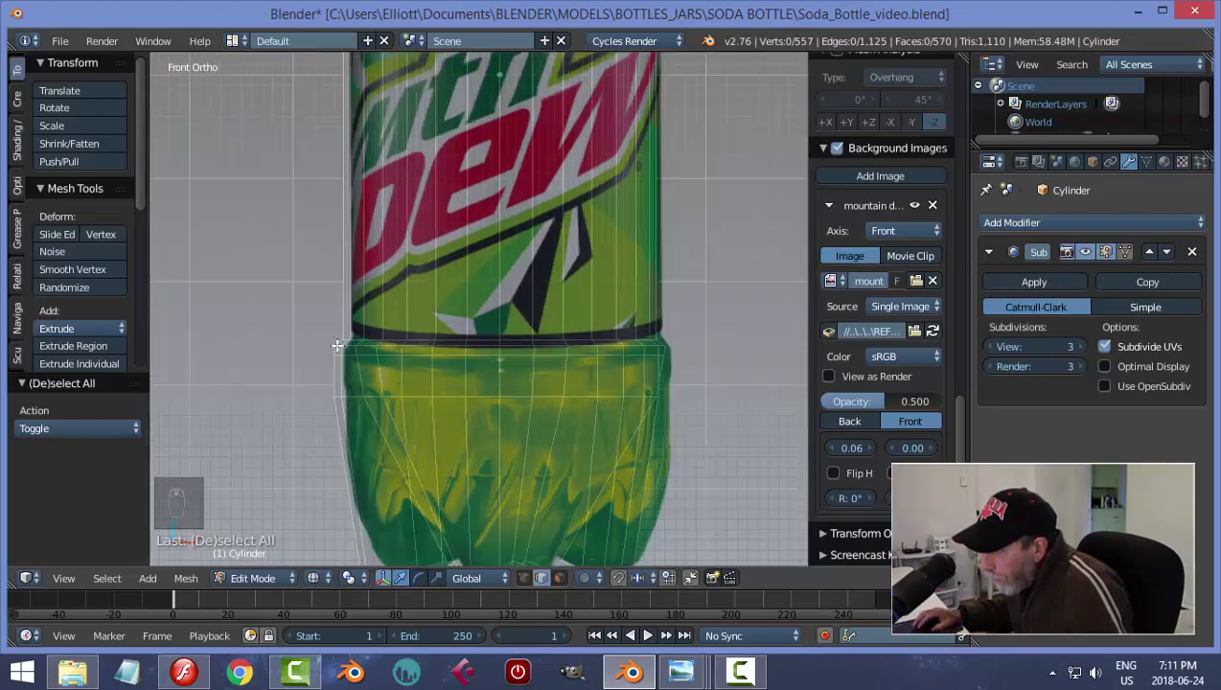
Raise the edge loop on the lower body just beneath the label by 0.096 along Z and deselect it
alt+right_click(544, 398)
key(g)
key(z)
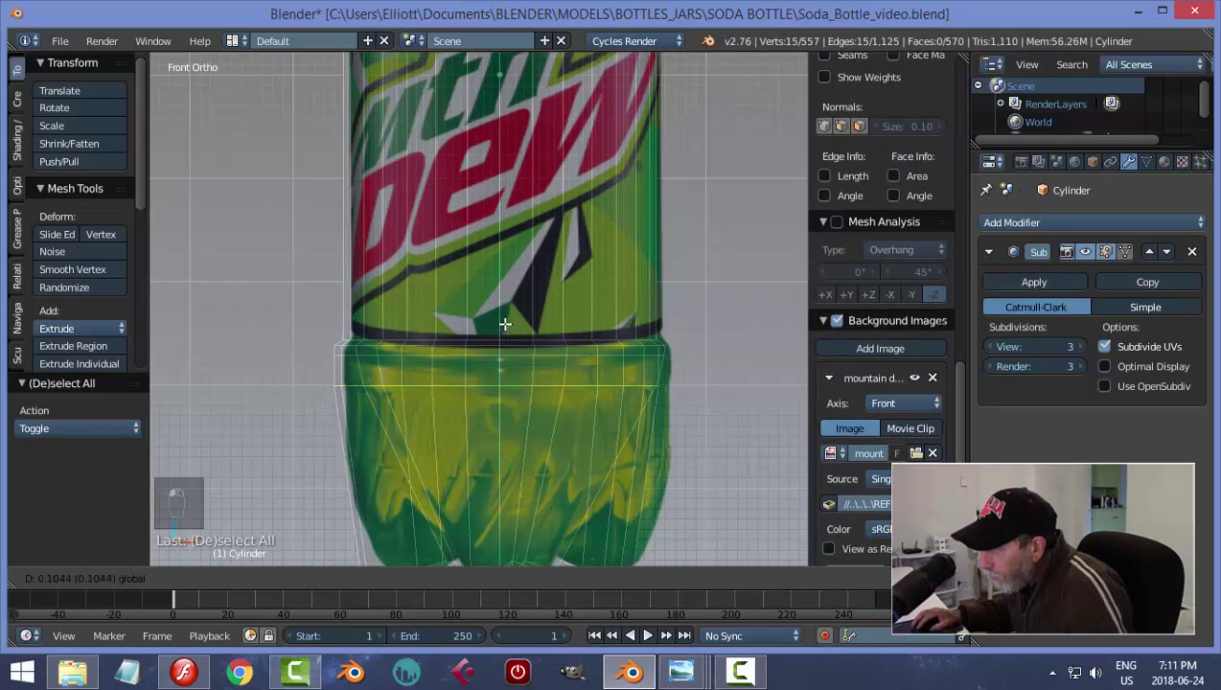
click(504, 326)
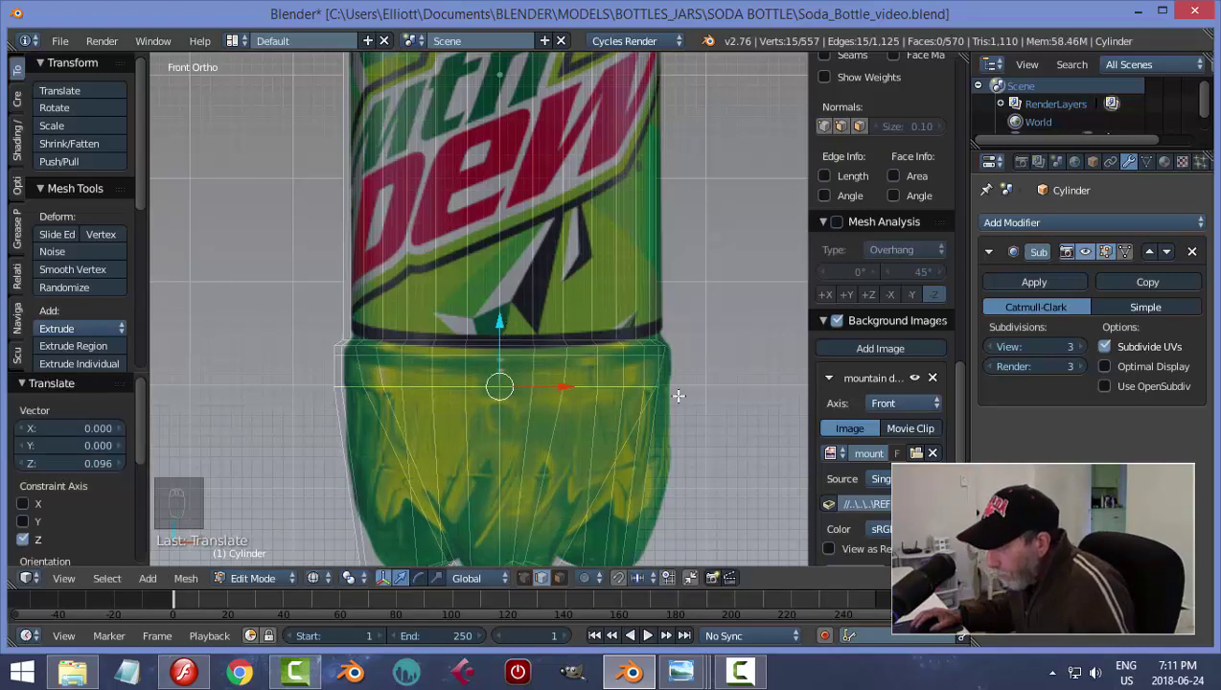
key(a)
Examine how the mesh fits the reference around the label and the bottle's lower body
scroll(677, 396, down, 2)
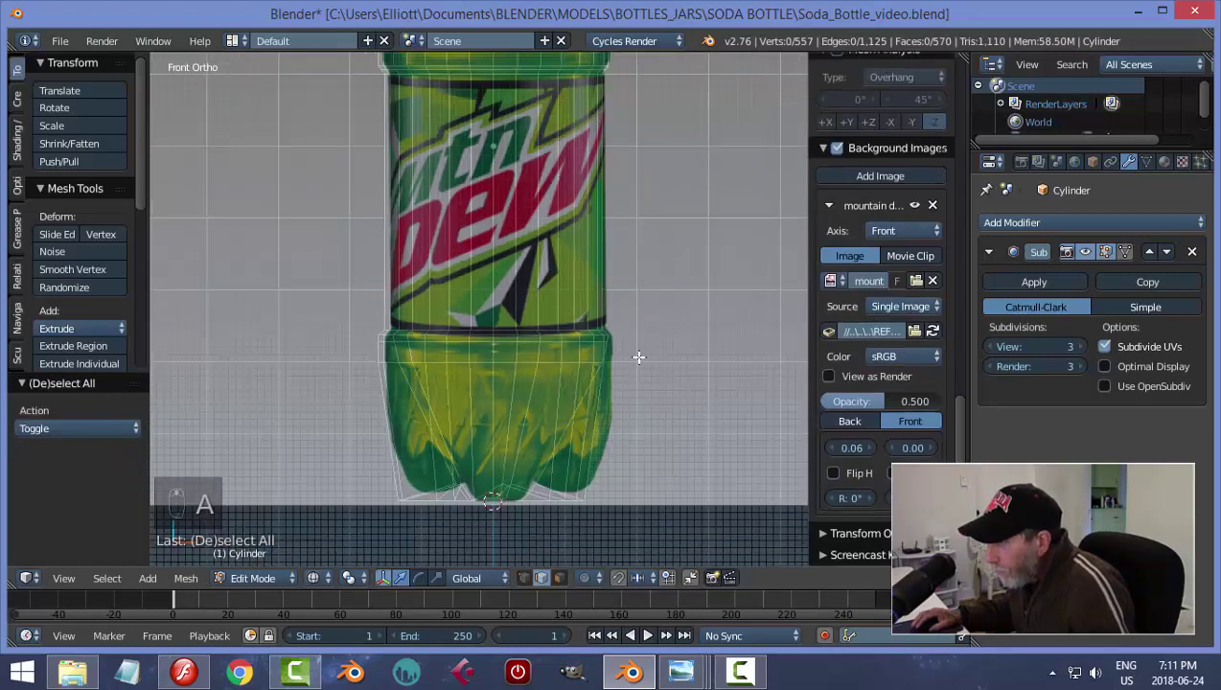
shift+middle_drag(653, 329, 649, 371)
scroll(649, 371, up, 3)
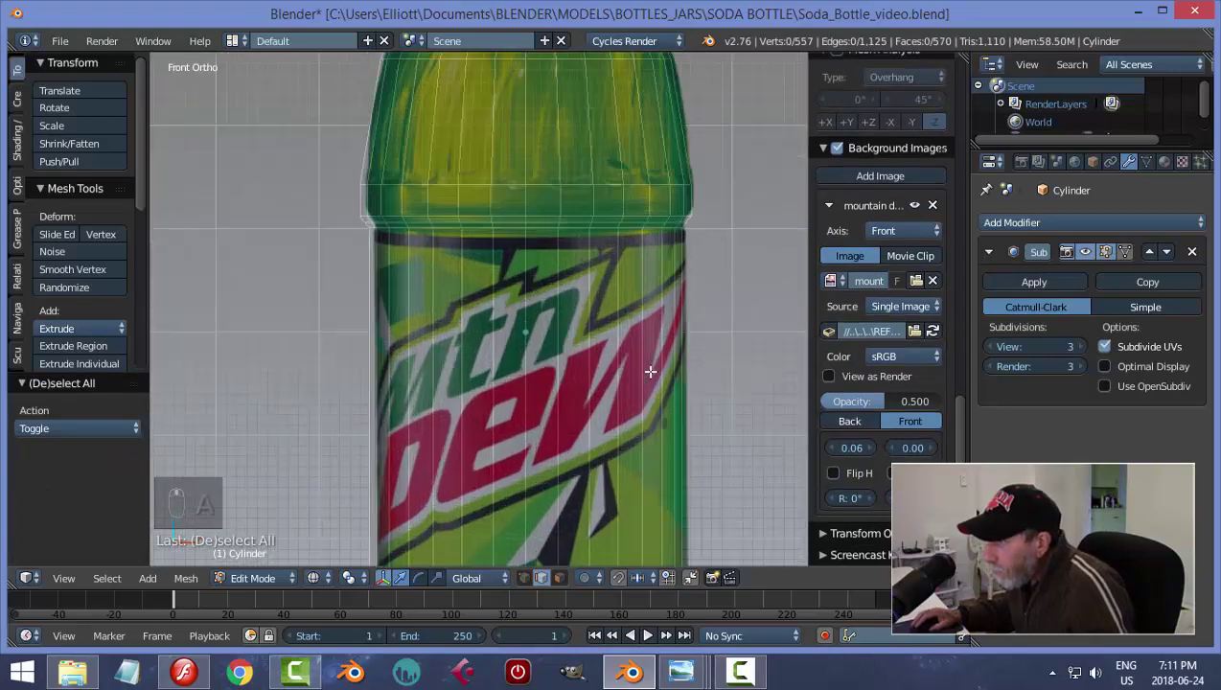
scroll(649, 371, down, 3)
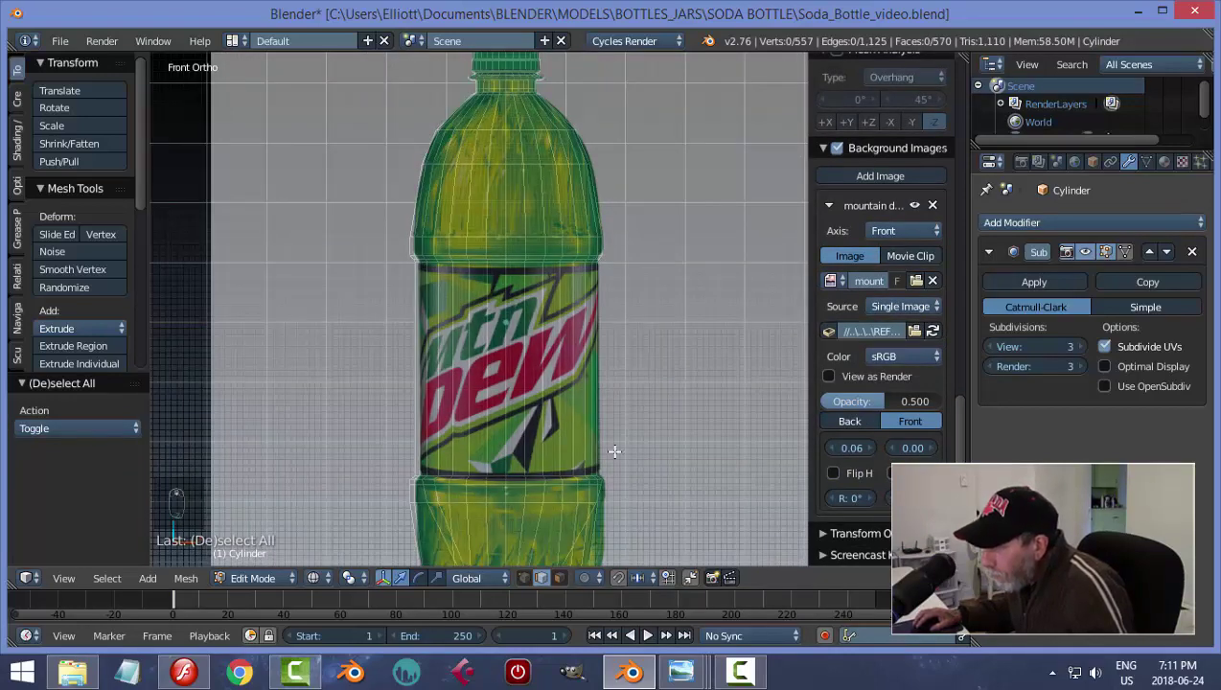
scroll(614, 451, up, 3)
scroll(632, 393, up, 2)
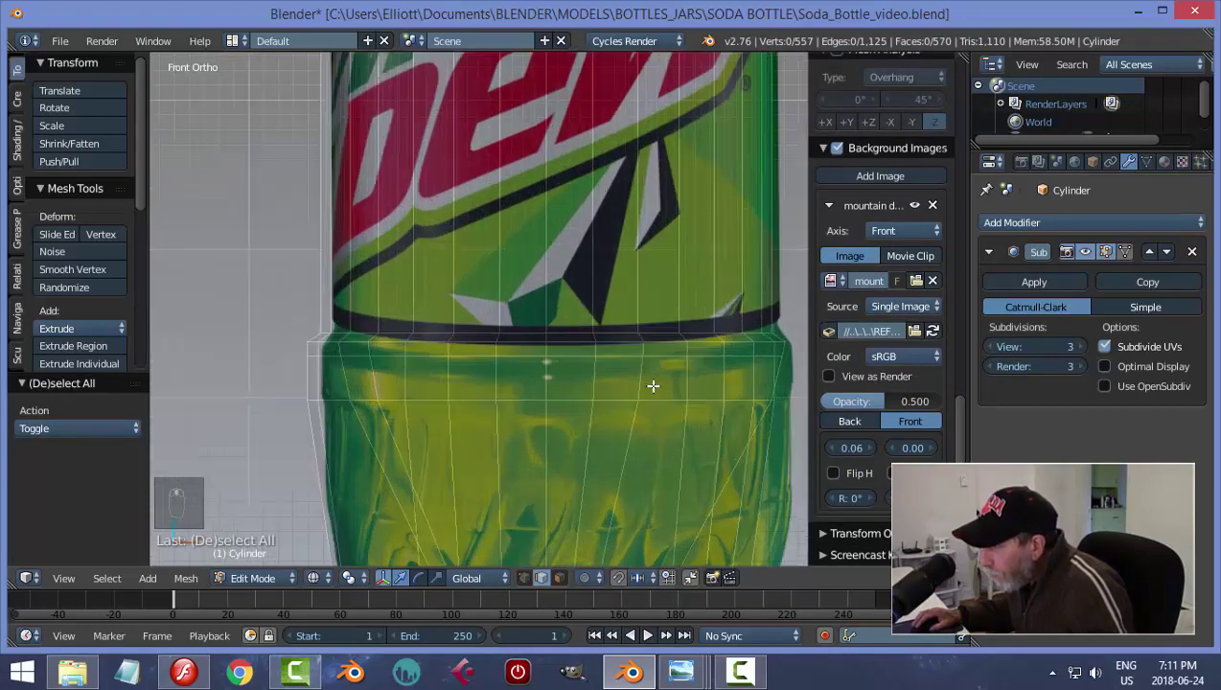
shift+middle_drag(652, 401, 616, 291)
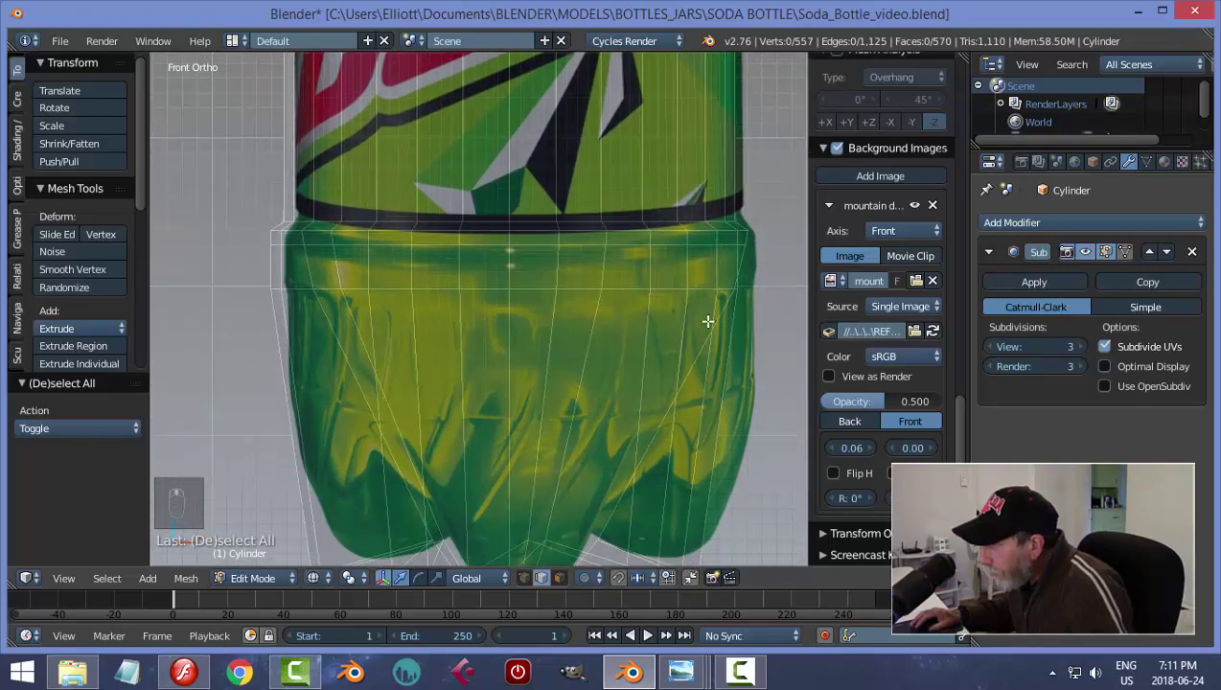
Try adding an edge loop just below the lower body band, flattened along Z with scale 0 and narrowed to 0.982
key(ctrl+r)
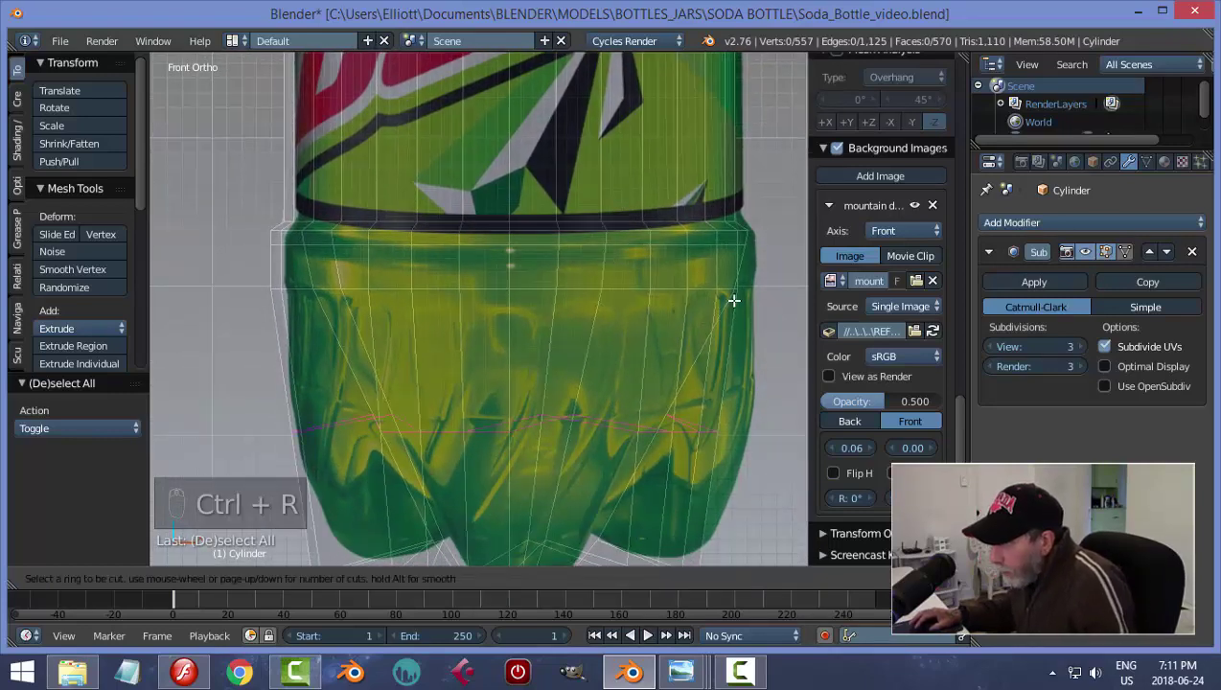
click(733, 300)
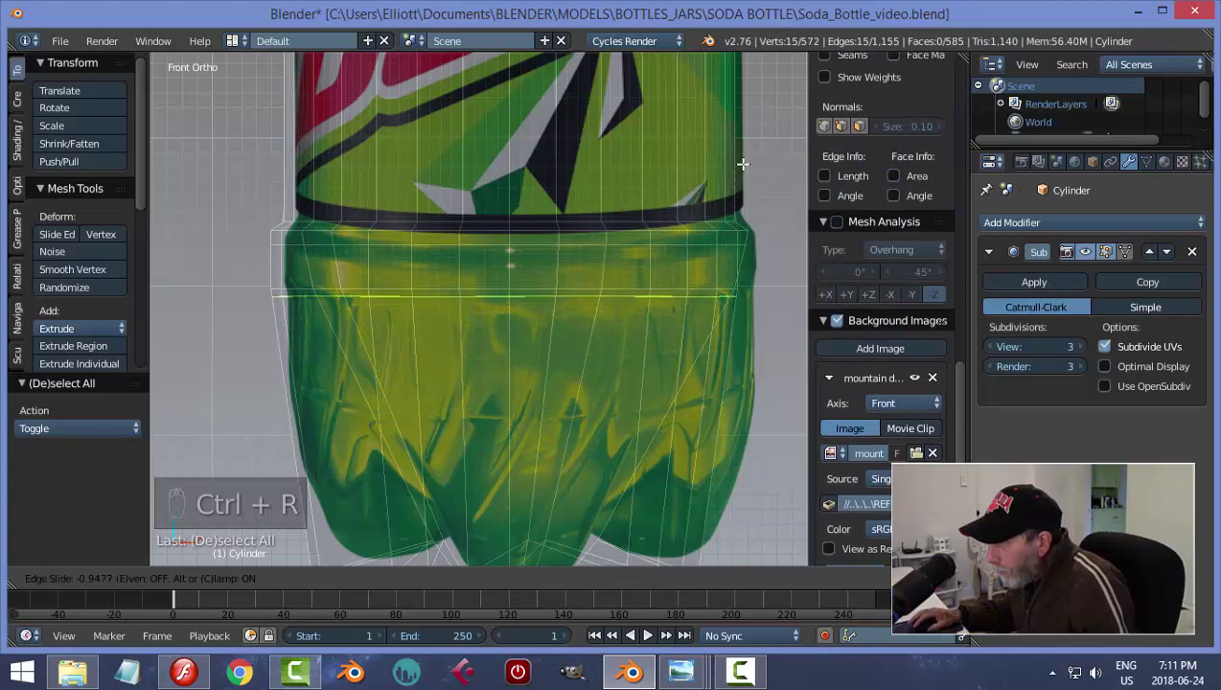
click(575, 302)
key(s)
key(z)
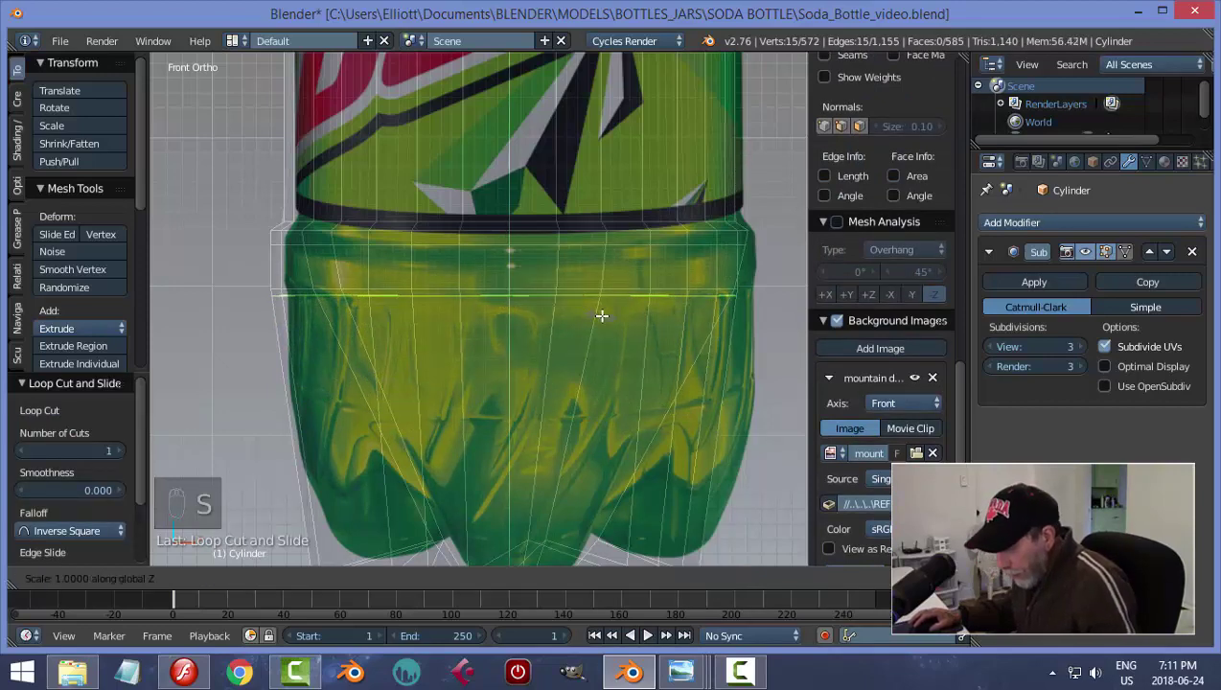
key(0)
key(Return)
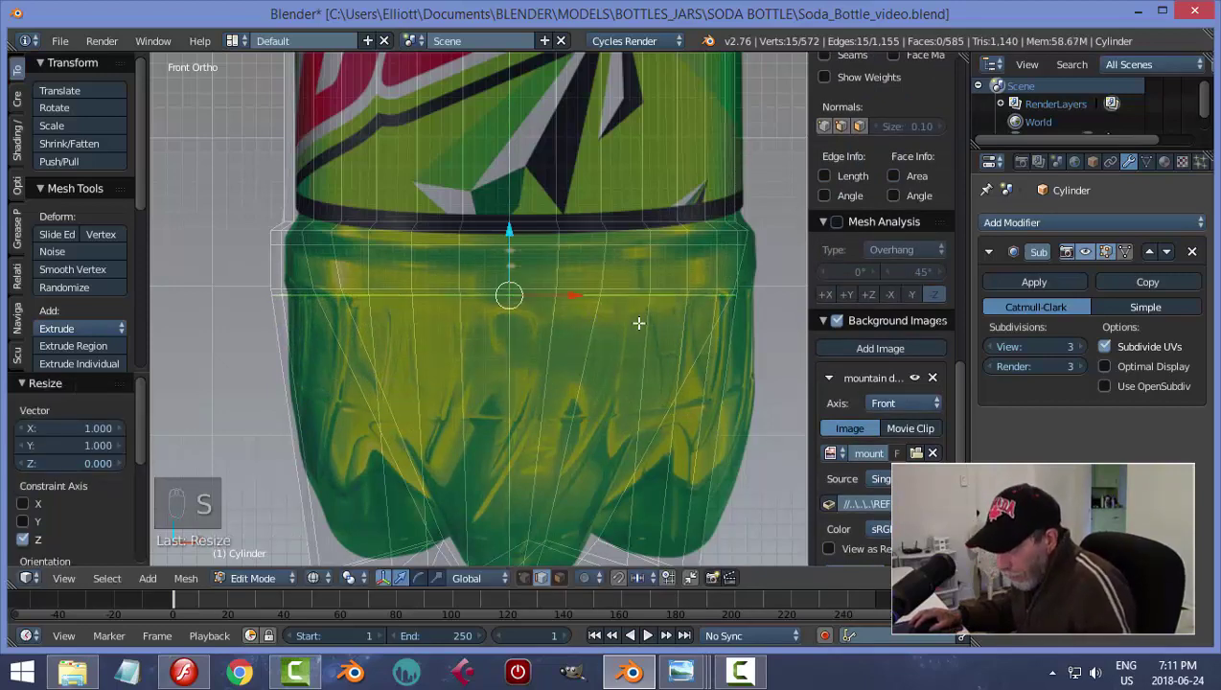
key(s)
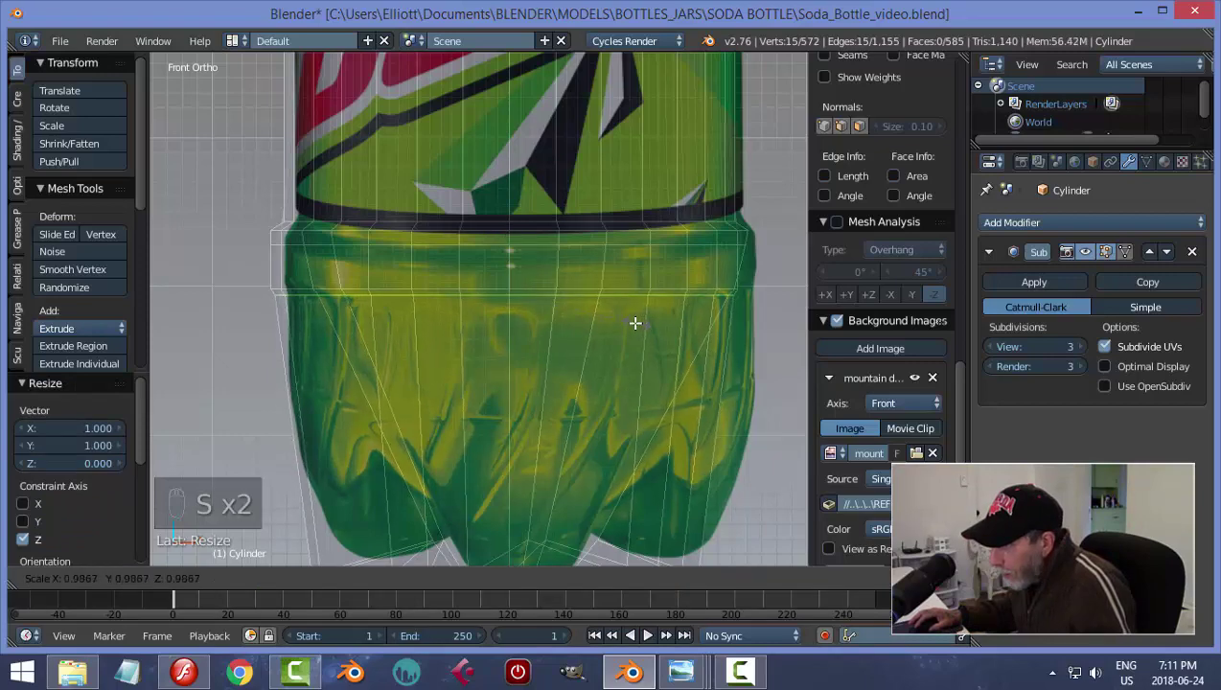
click(636, 324)
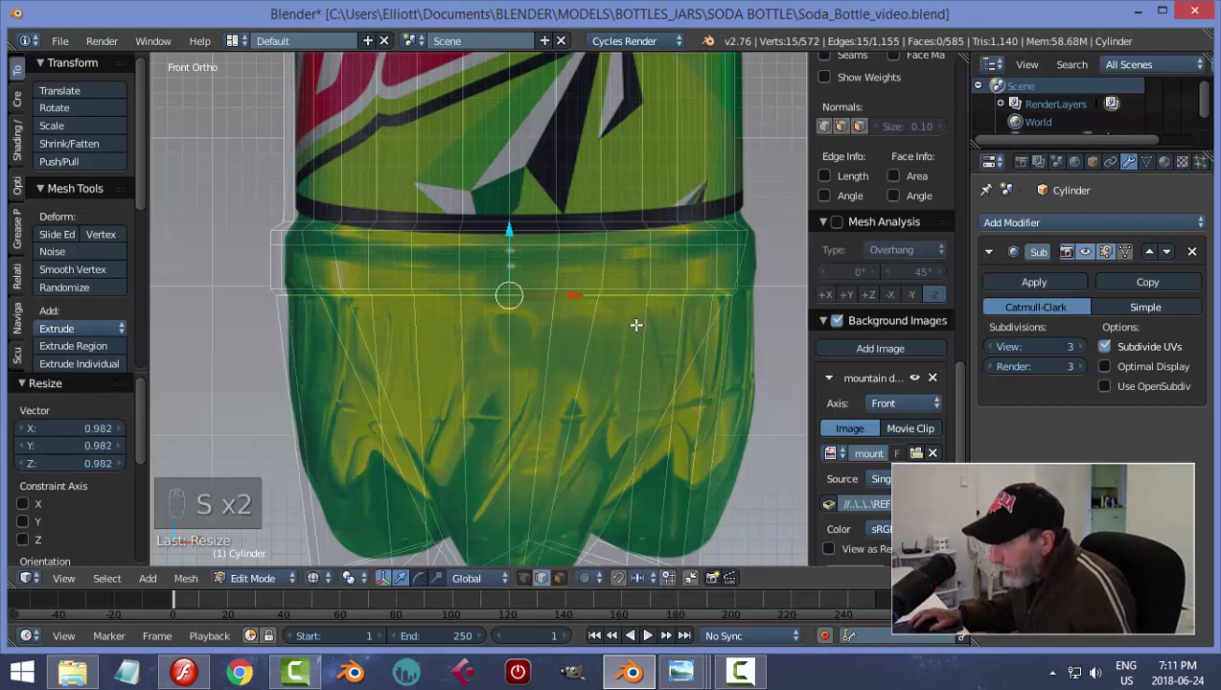
Return to Object Mode, place the reference image at the back and show the bottle in solid shading
key(Tab)
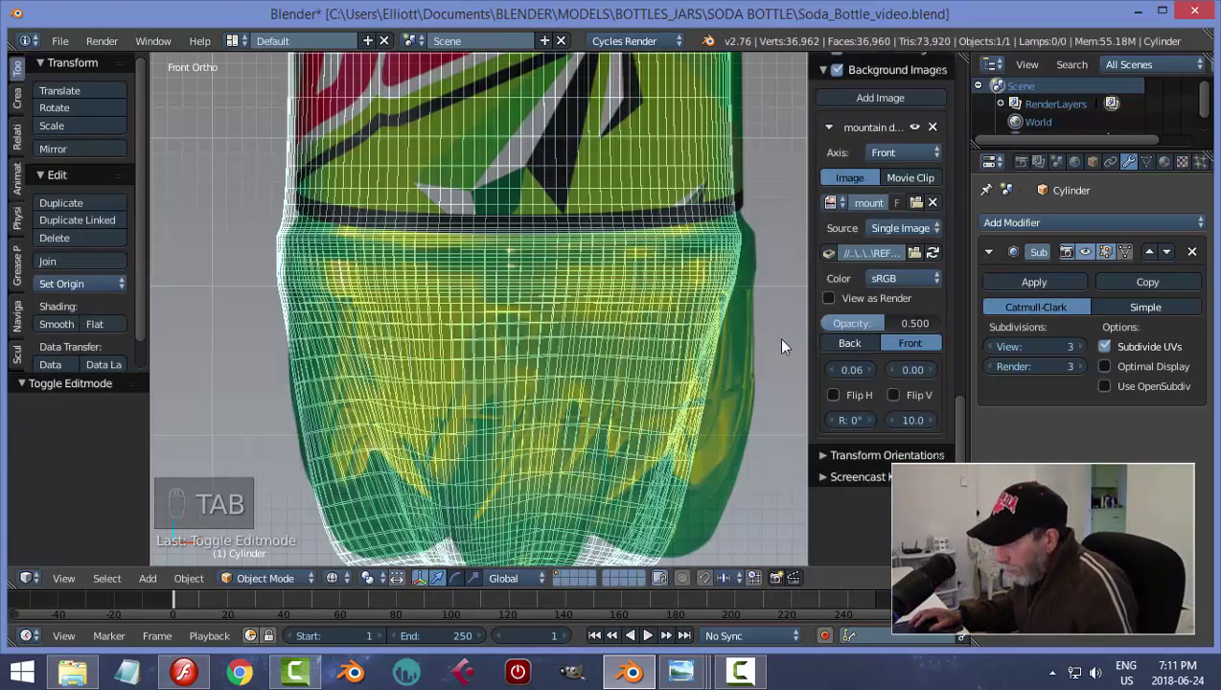
click(849, 343)
key(z)
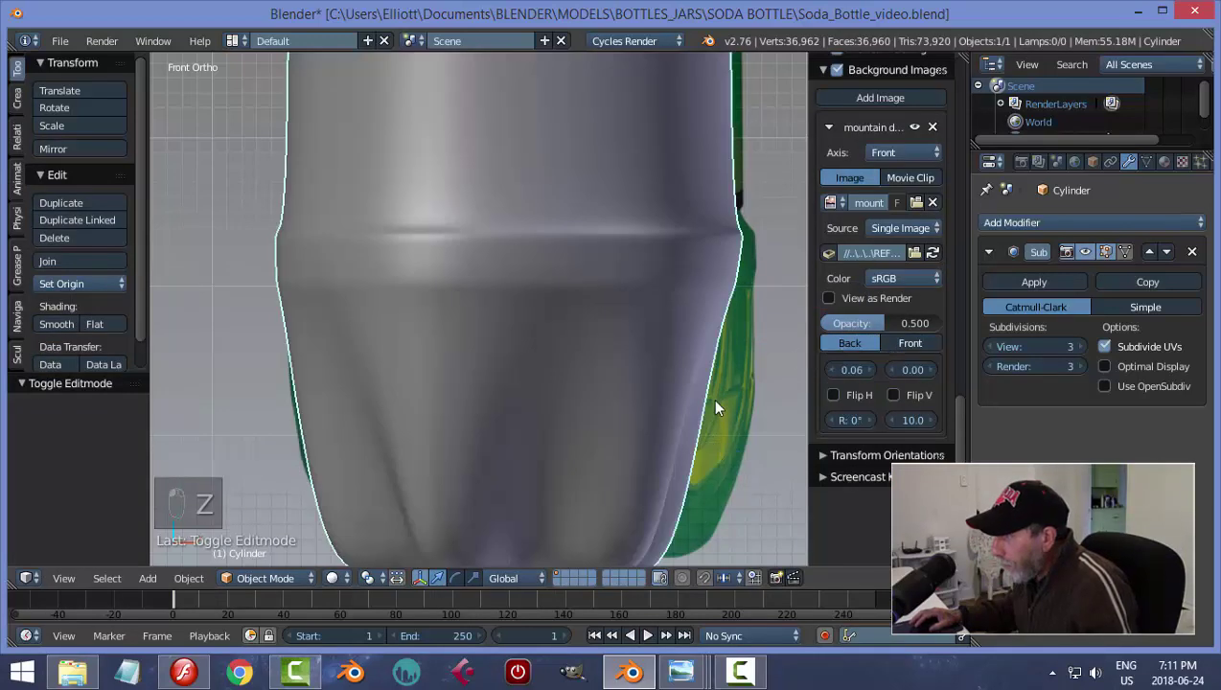
mouse_move(712, 398)
middle_down()
mouse_move(714, 335)
mouse_move(644, 335)
mouse_move(714, 293)
mouse_move(695, 358)
middle_up()
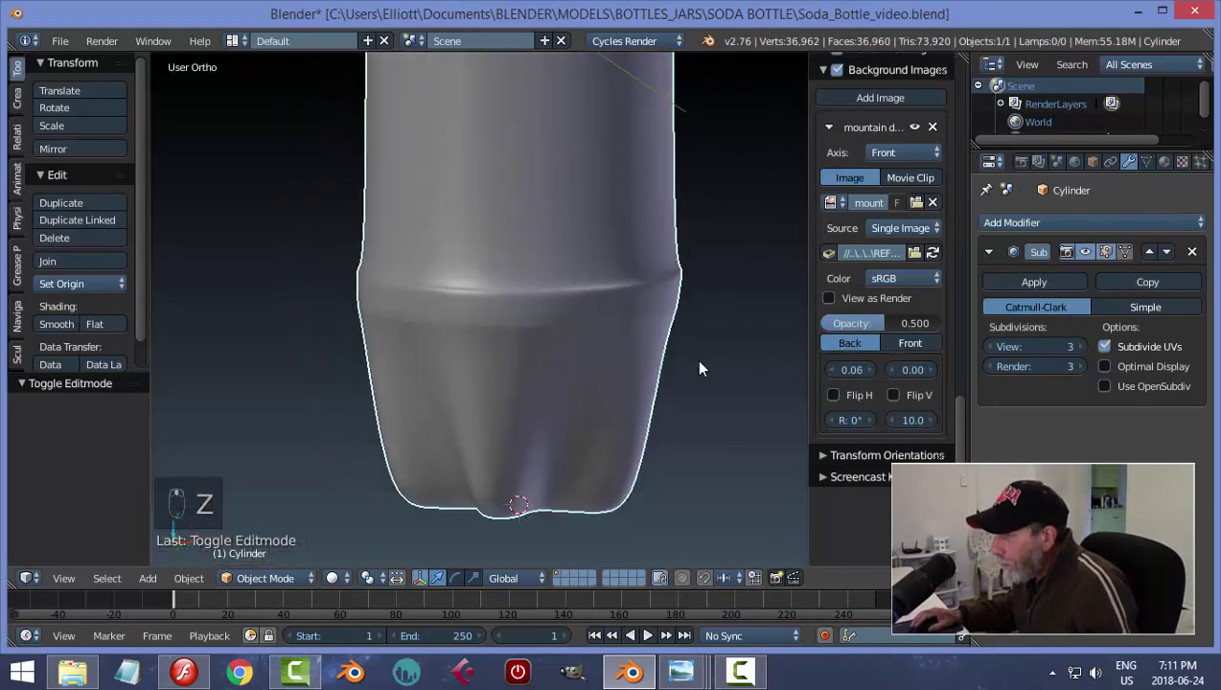
scroll(633, 357, down, 4)
middle_drag(608, 364, 635, 384)
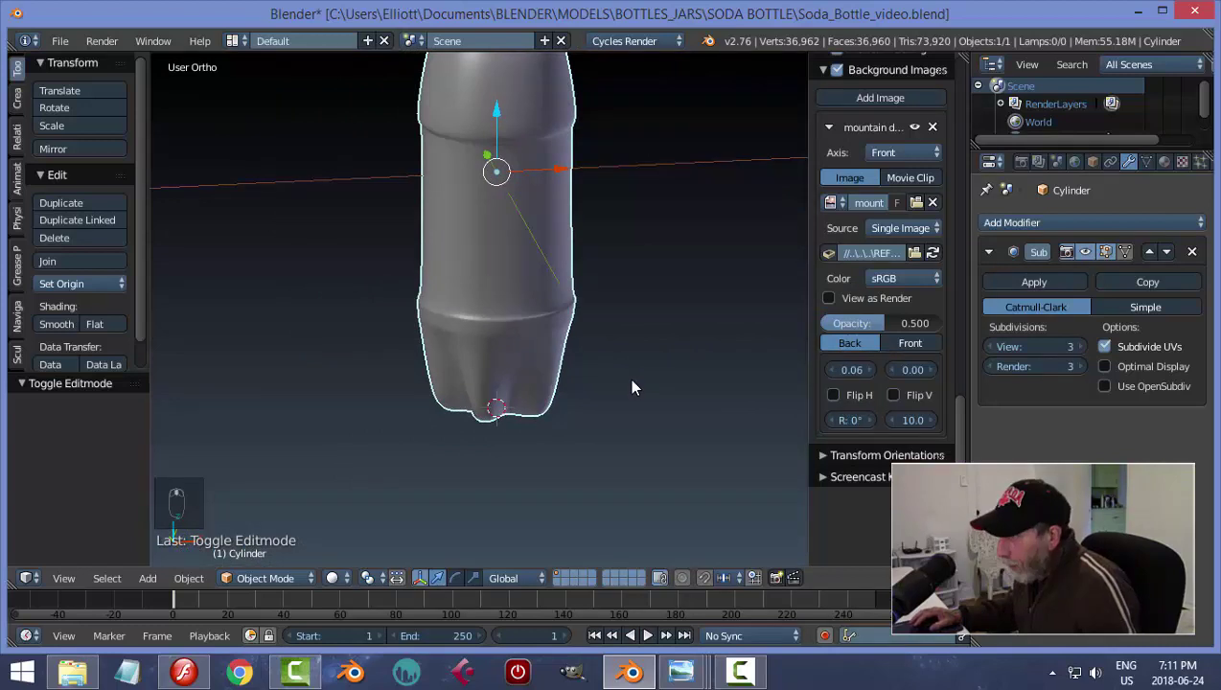
Undo the added edge loop on the lower body and save over Soda_Bottle_video.blend
key(ctrl+z)
middle_drag(642, 289, 636, 348)
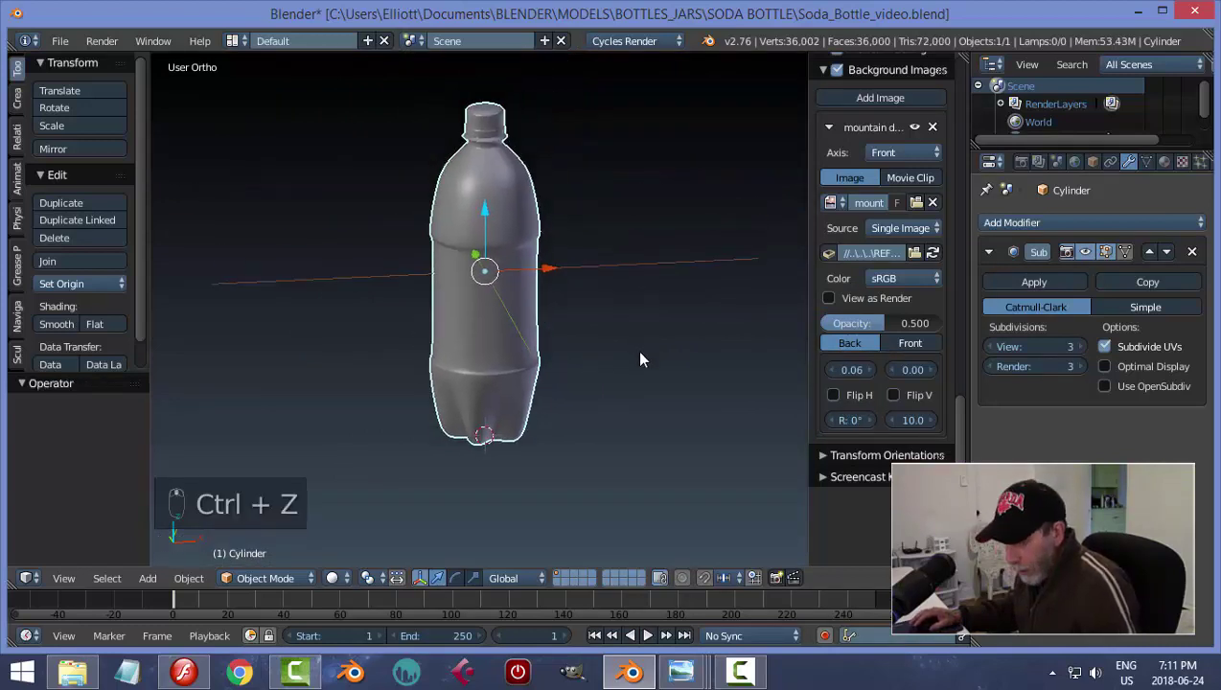
key(ctrl+s)
scroll(618, 383, up, 2)
middle_drag(613, 393, 519, 383)
scroll(499, 316, down, 2)
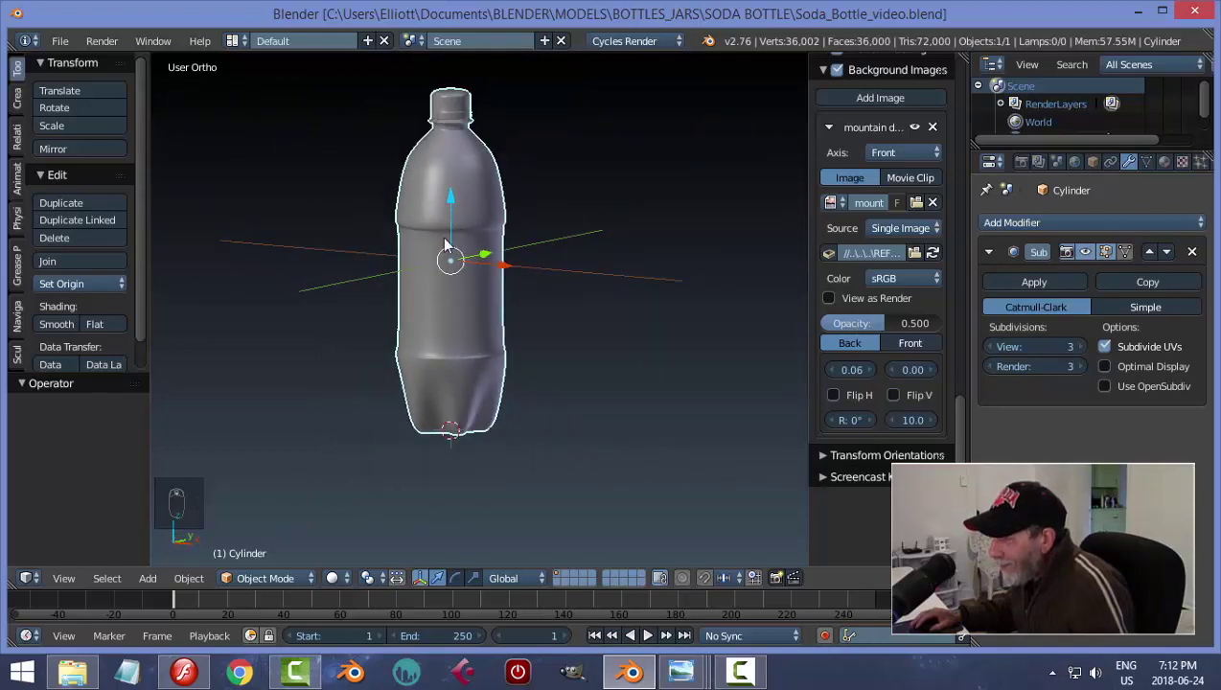
Hide the viewport's properties sidebar and save Soda_Bottle_video.blend again
key(n)
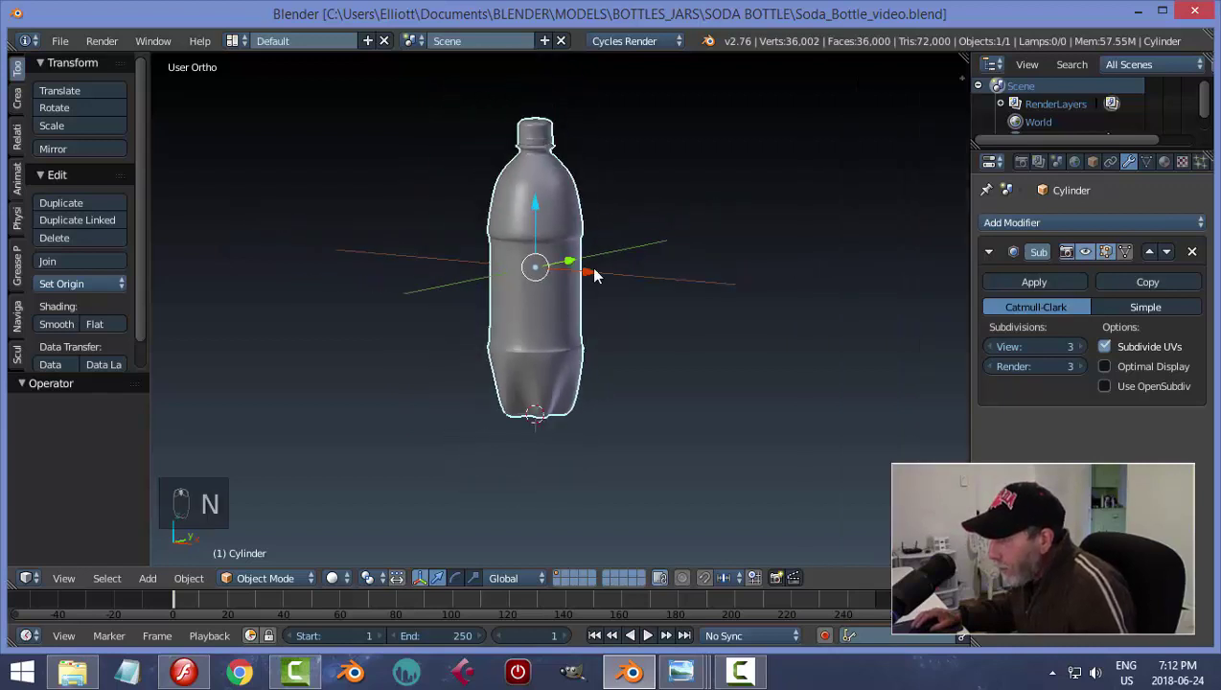
middle_drag(594, 276, 614, 337)
key(ctrl+s)
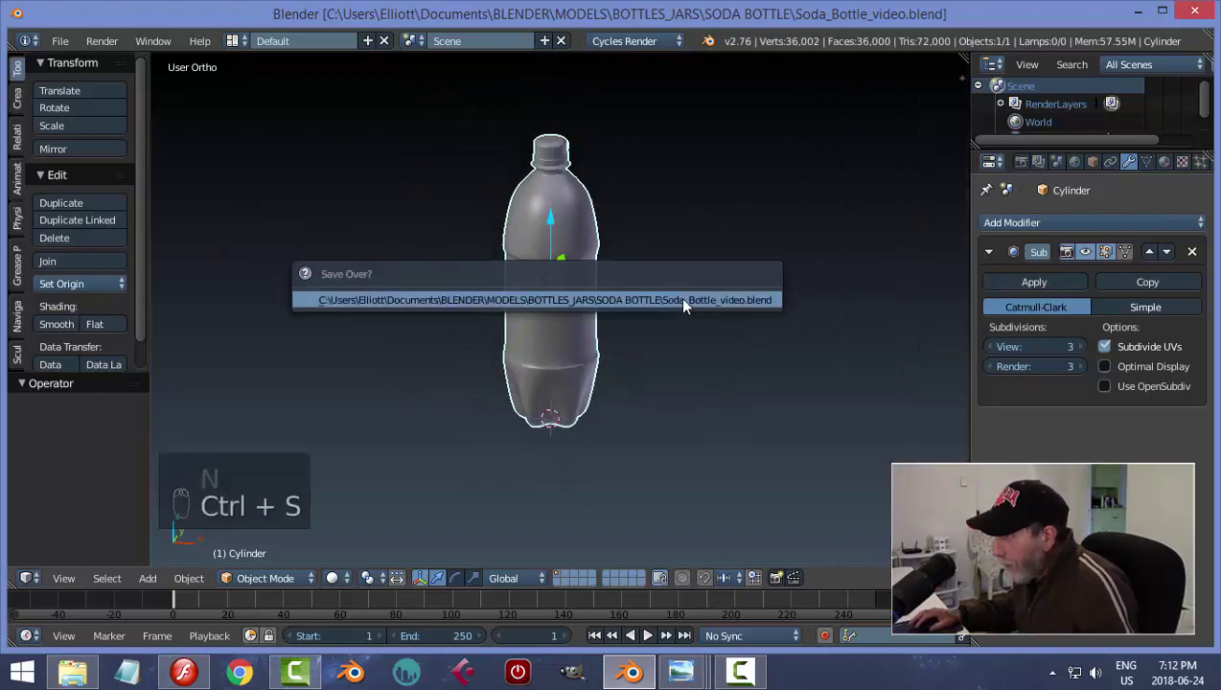
Compare the smoothed bottle's silhouette with the reference image in the front orthographic view
mouse_move(684, 305)
middle_down()
mouse_move(626, 321)
mouse_move(662, 311)
middle_up()
key(KP_1)
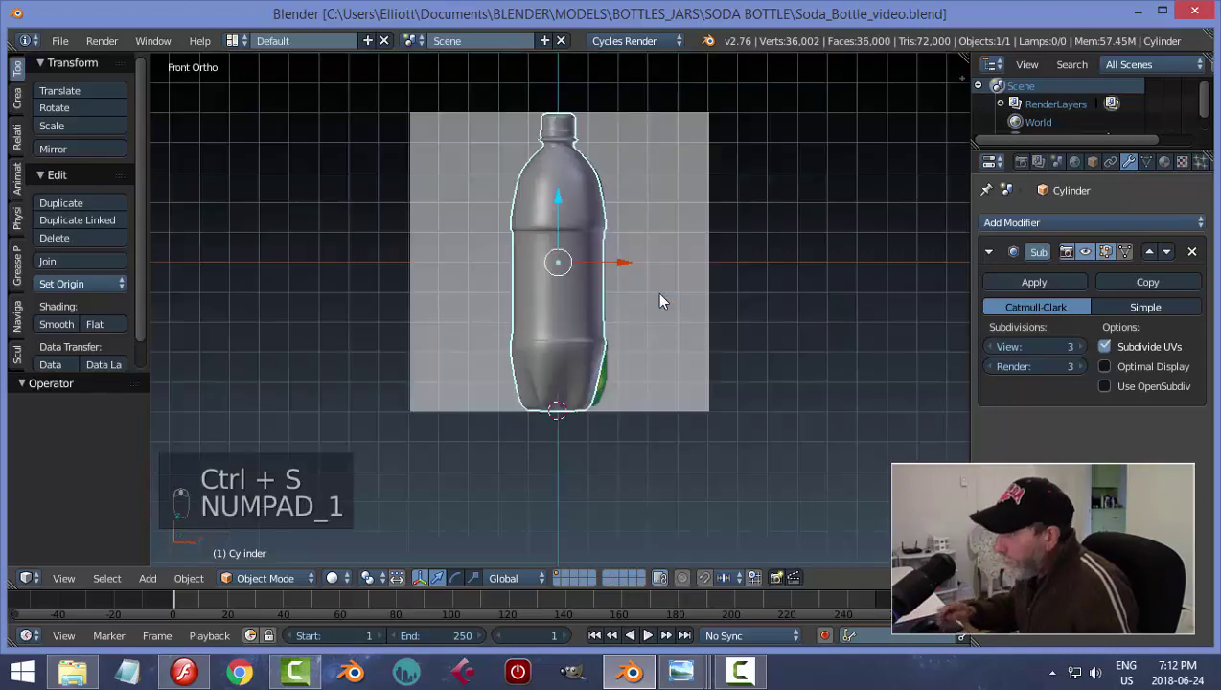
scroll(654, 294, up, 4)
shift+middle_drag(741, 207, 705, 353)
scroll(682, 307, down, 4)
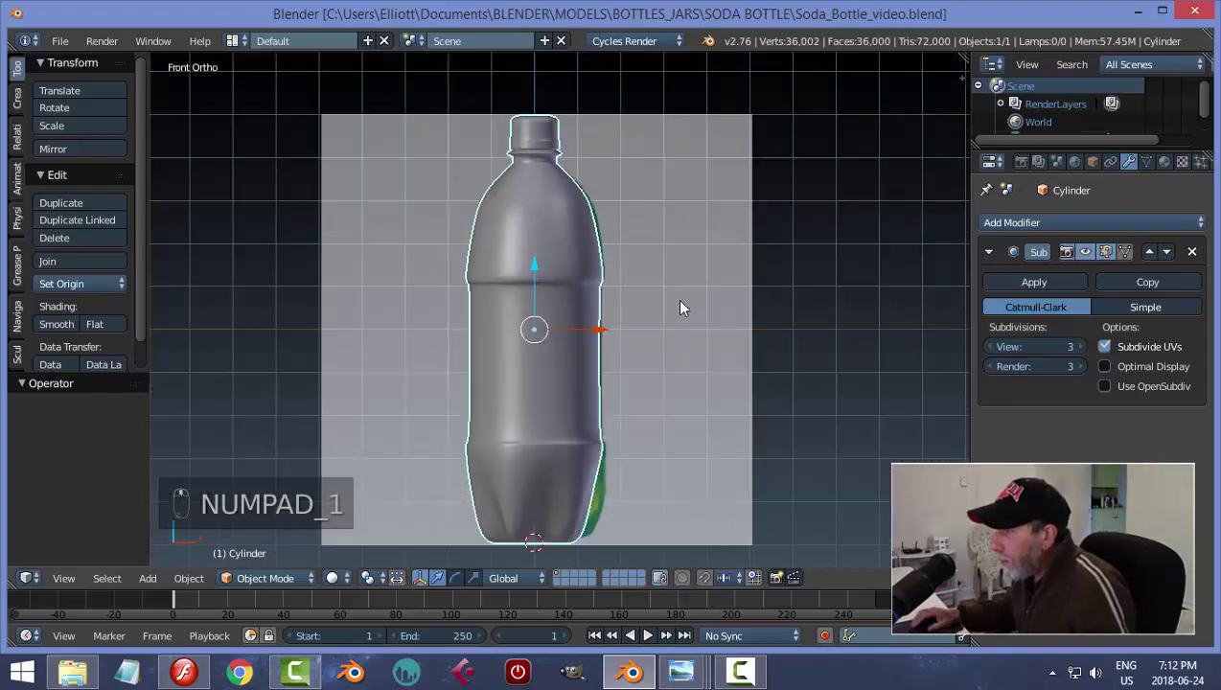
middle_drag(682, 308, 426, 247)
Reselect the bottle, enter Edit Mode and clear the edge loop selection on its mesh
key(a)
scroll(607, 288, up, 3)
right_click(583, 391)
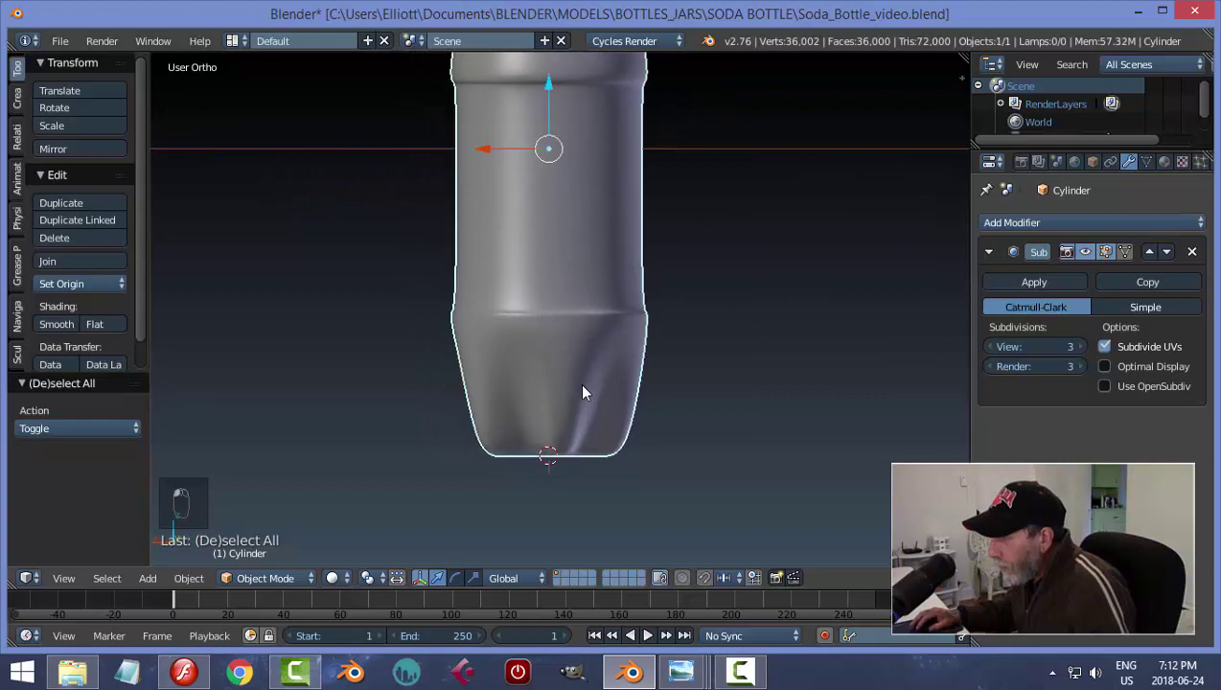
key(Tab)
click(691, 380)
shift+middle_drag(659, 407, 634, 315)
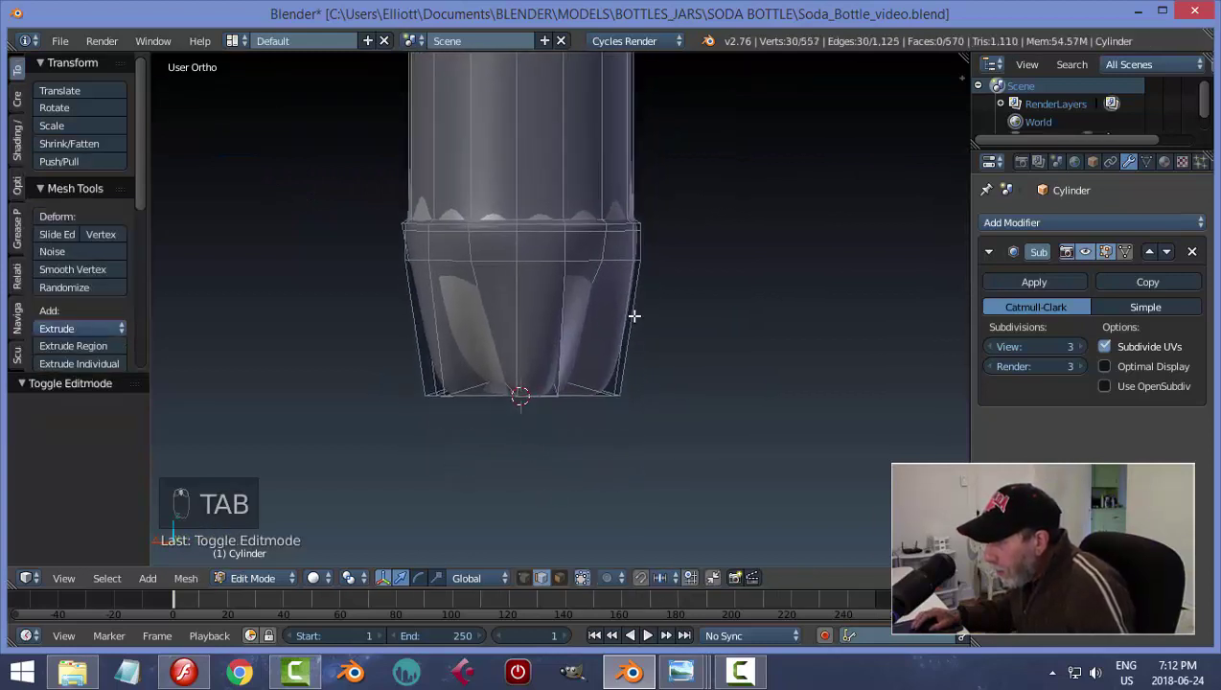
scroll(632, 325, up, 1)
alt+shift+right_click(535, 251)
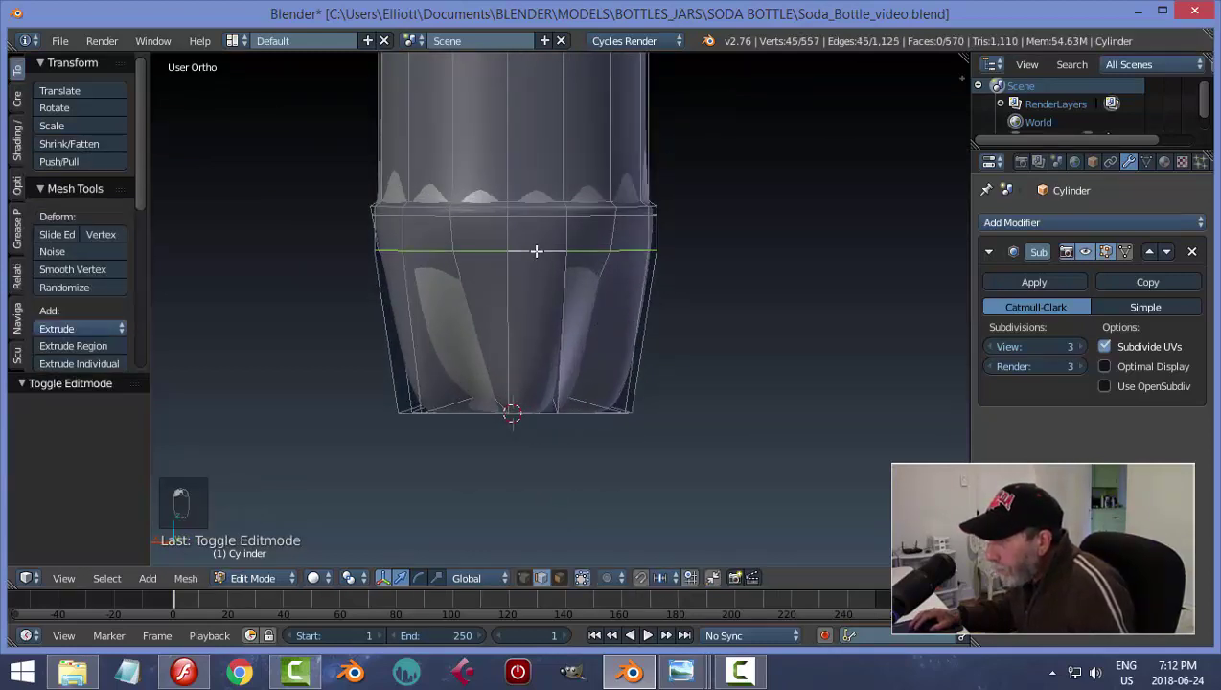
key(a)
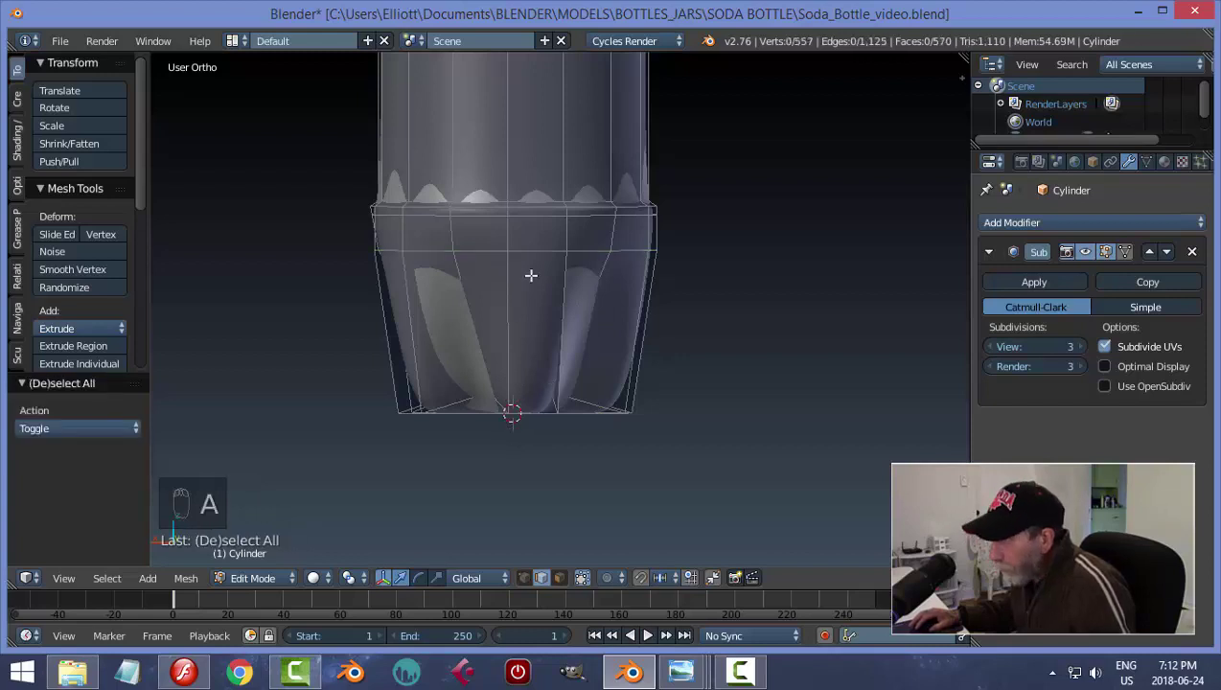
Lower the edge loop at the bottom of the band beneath the label by 0.422 along Z and return to Object Mode
alt+right_click(525, 253)
key(g)
key(z)
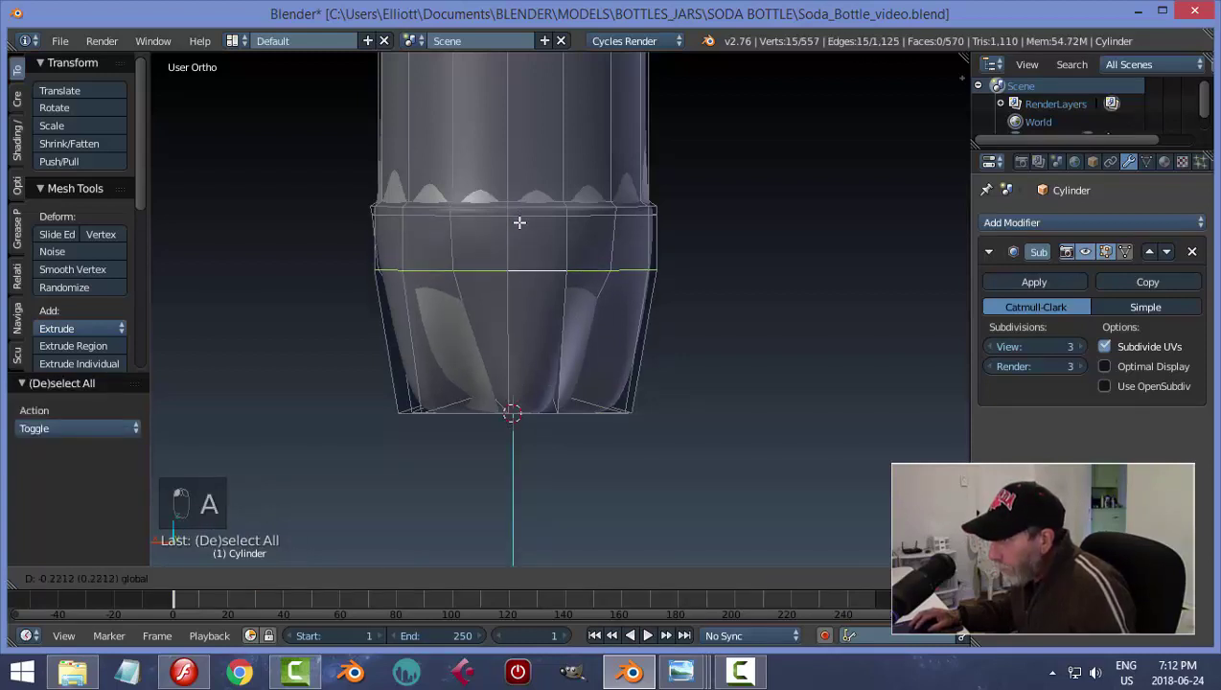
click(517, 237)
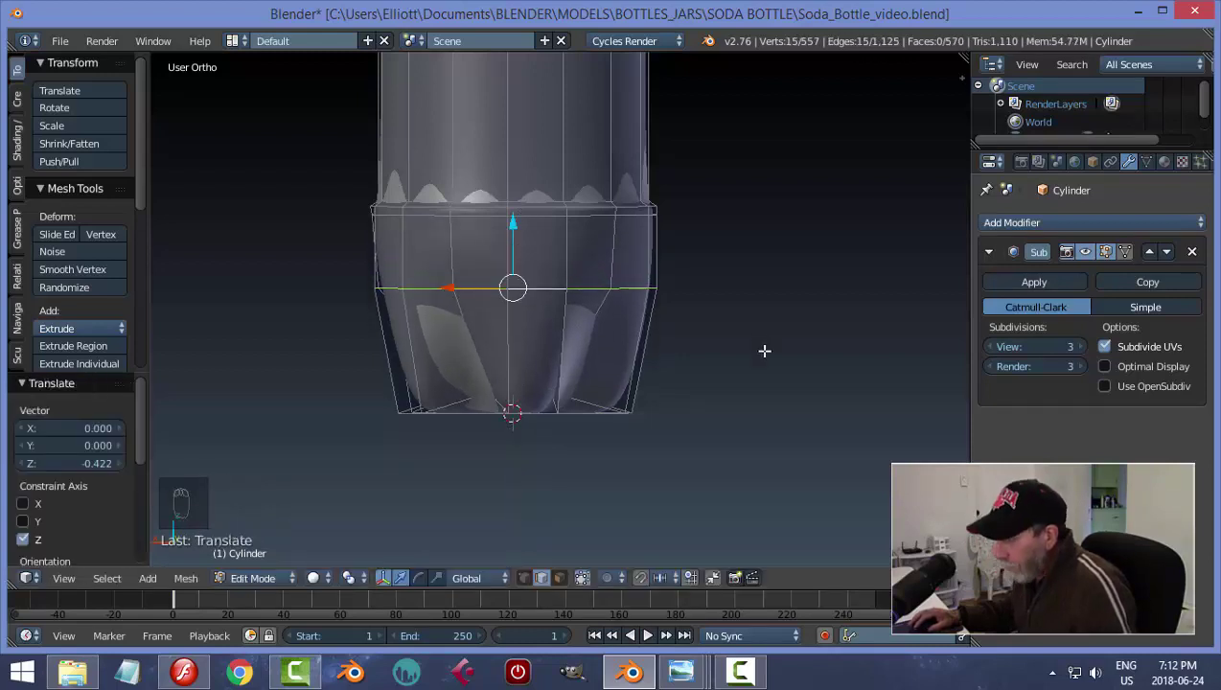
key(Tab)
middle_drag(735, 343, 683, 317)
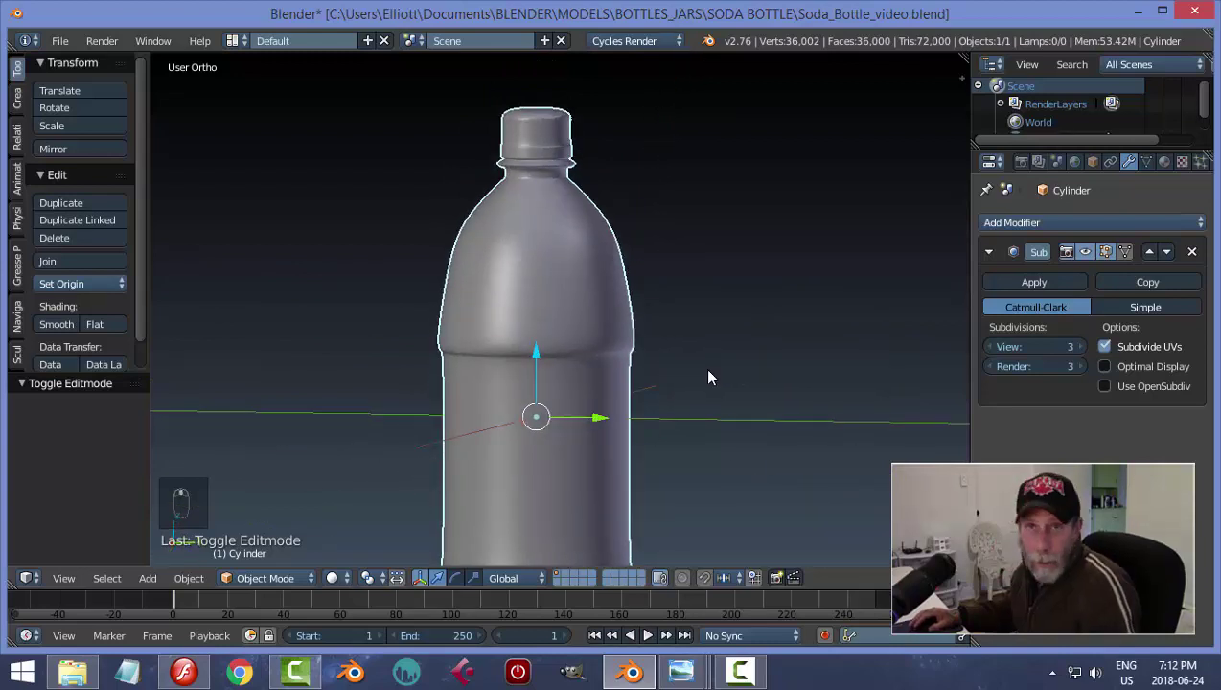